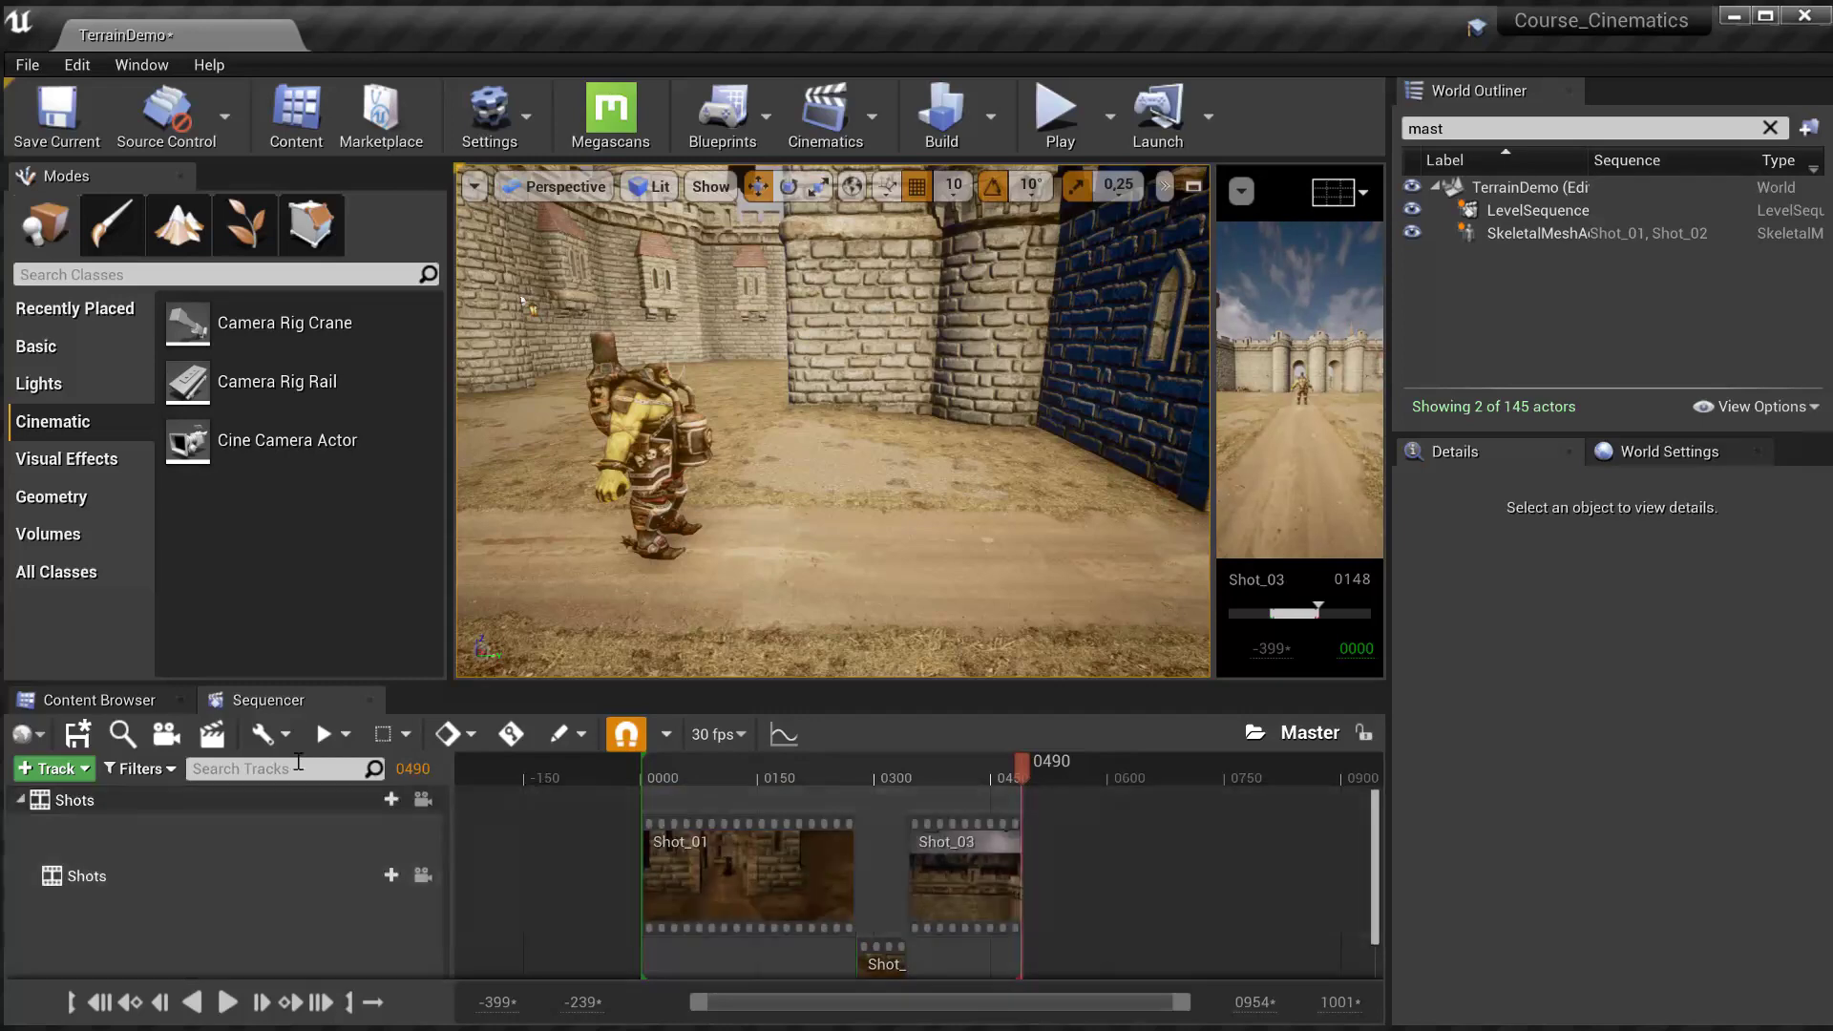
# - Open the Shots folder under Content/Cinematics in the Content Browser
pyautogui.click(89, 704)
pyautogui.scroll(5, 181, 840)
pyautogui.click(93, 848)
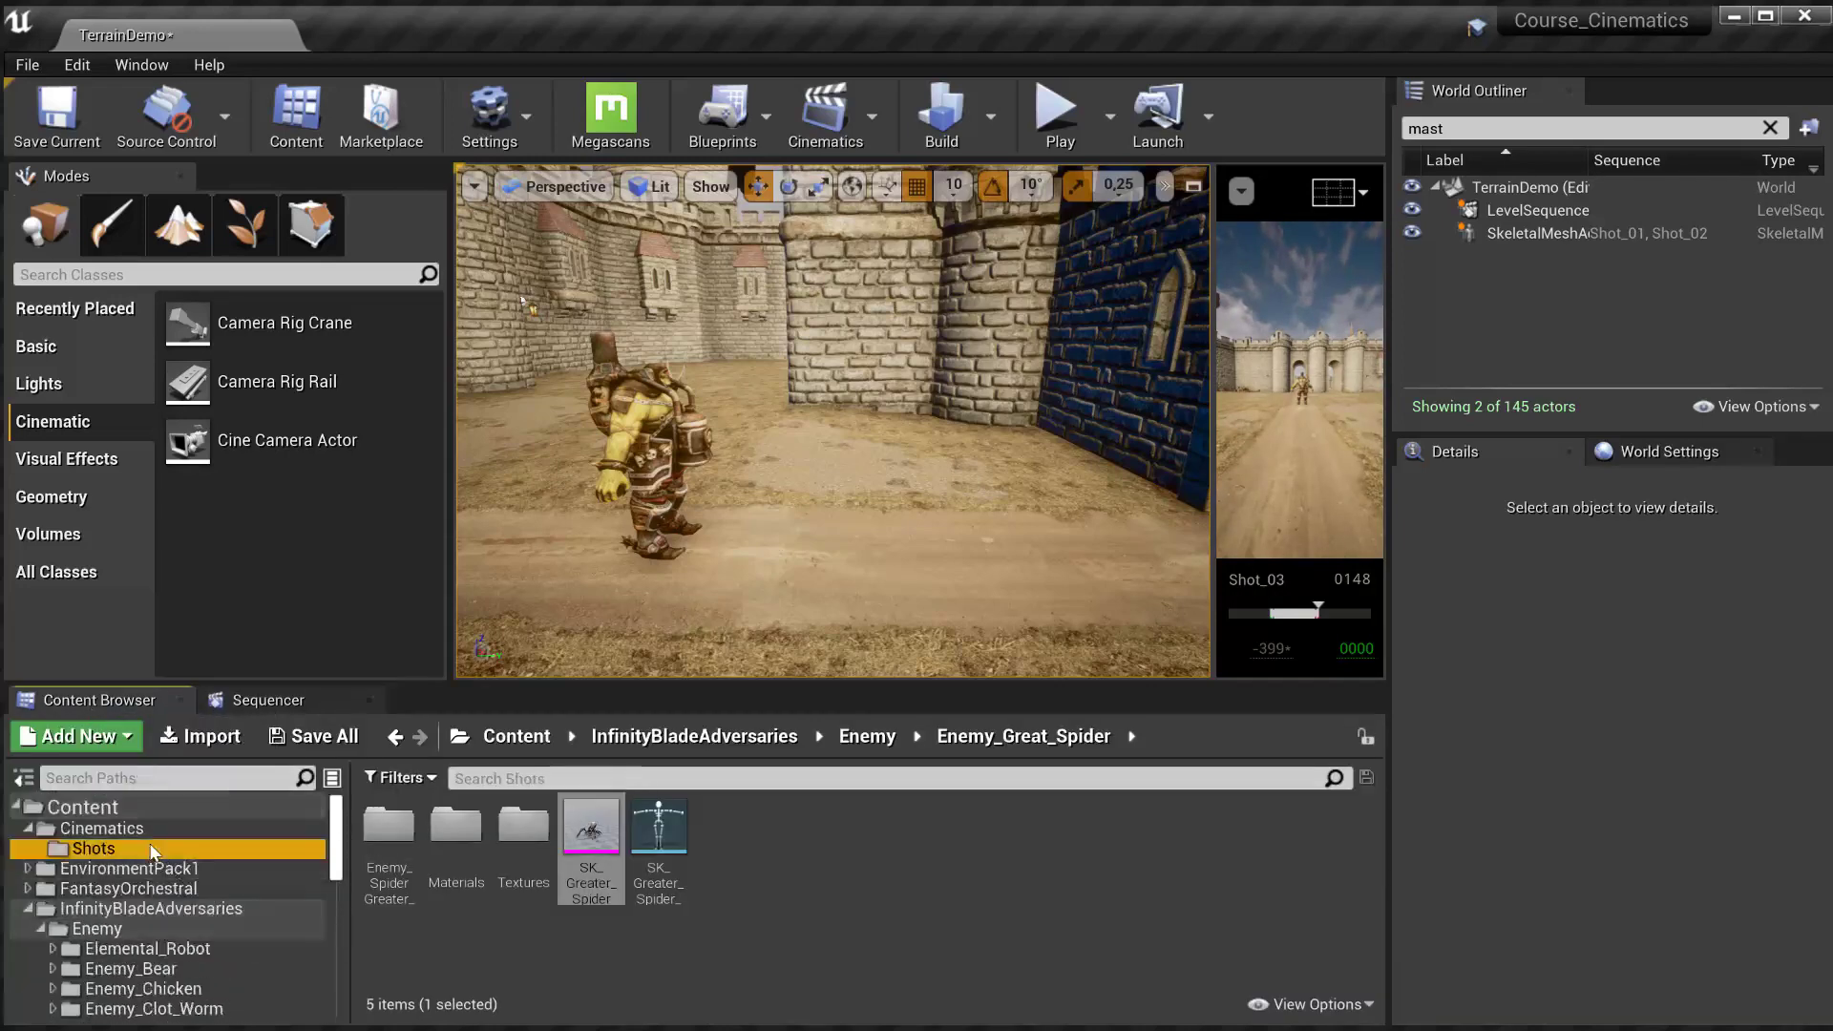
pyautogui.rightClick(544, 909)
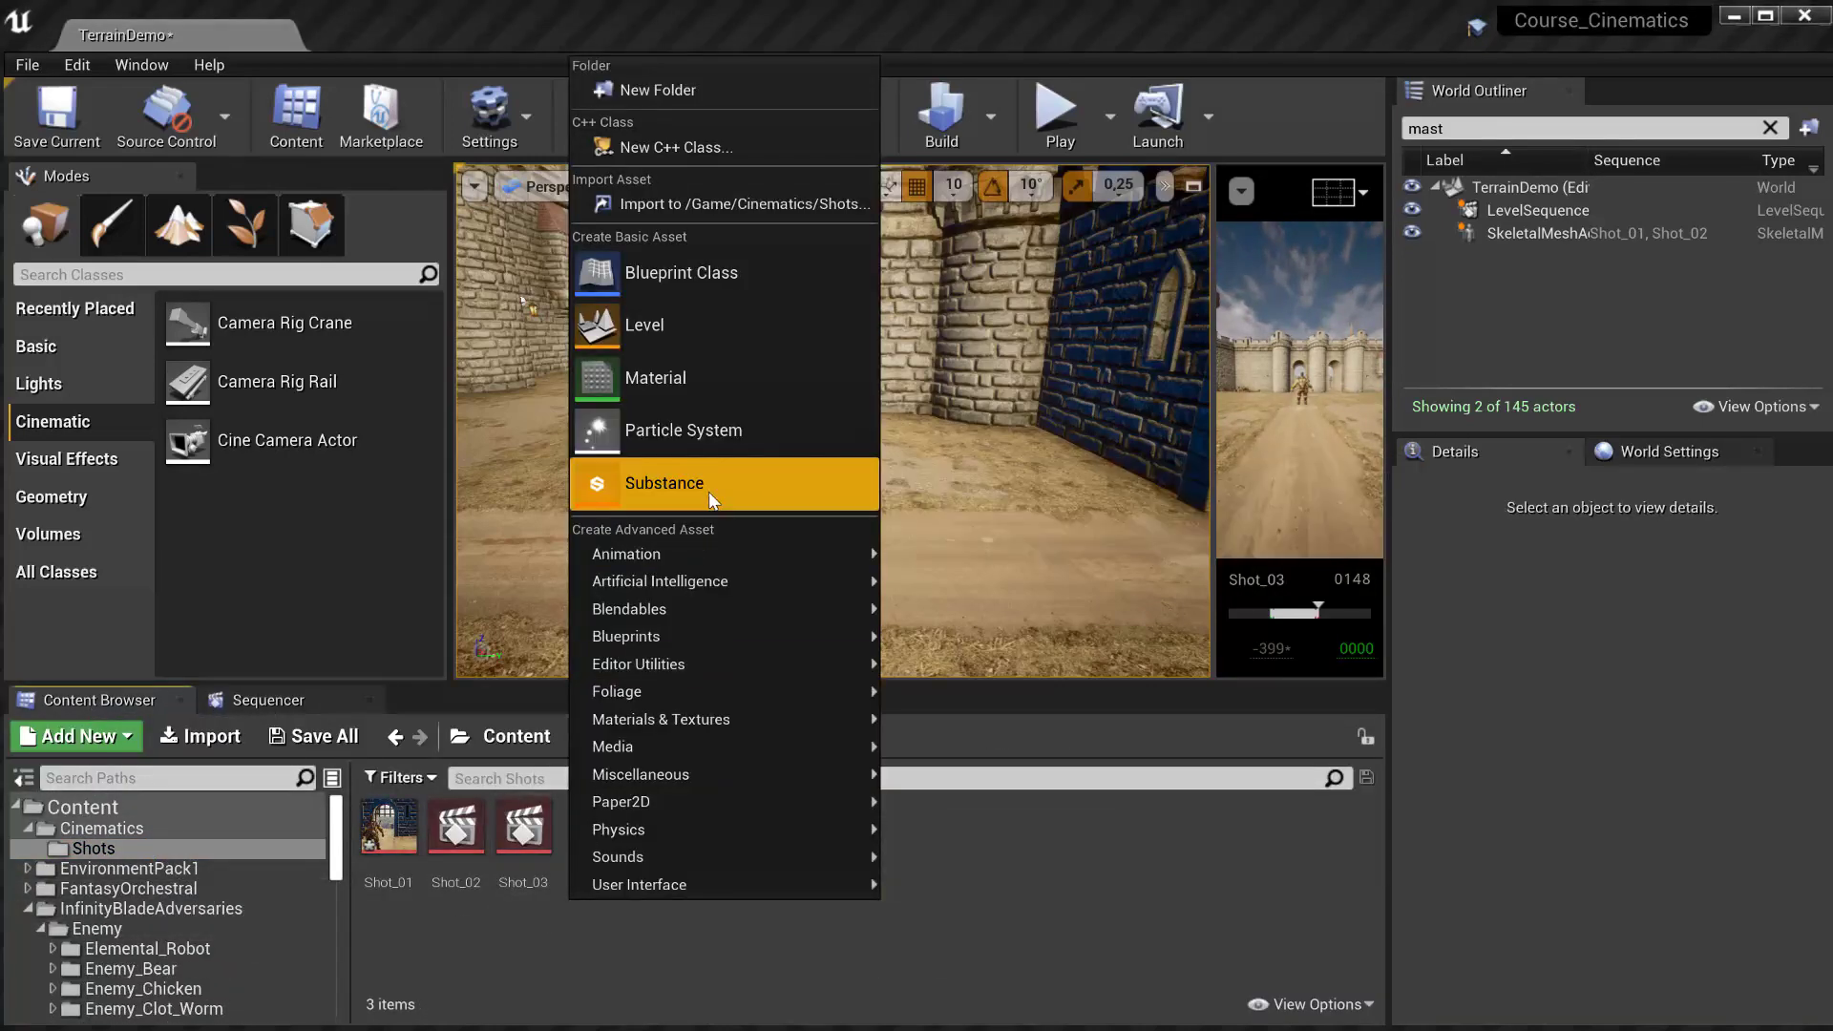
pyautogui.click(528, 886)
pyautogui.click(572, 882)
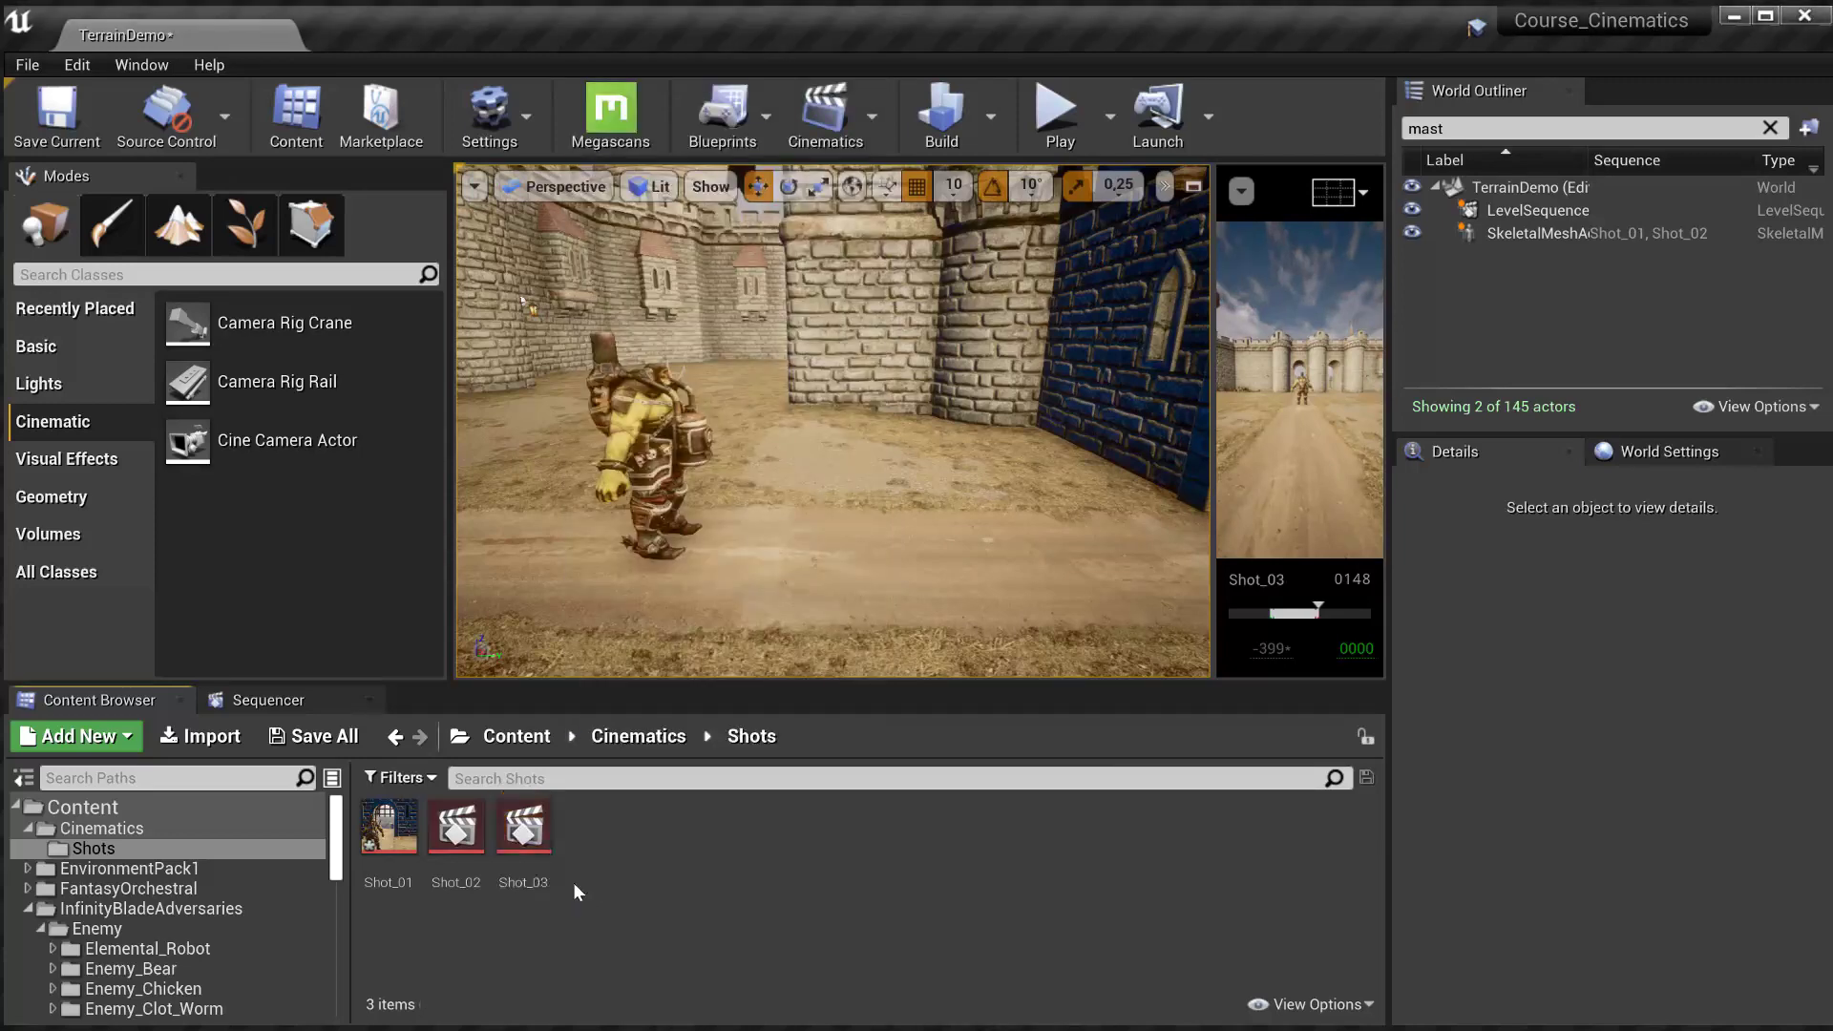
# - Duplicate the short shot between Shot_01 and Shot_03 in the Master sequence, saving the copy as Shot_04
pyautogui.click(268, 700)
pyautogui.rightClick(940, 874)
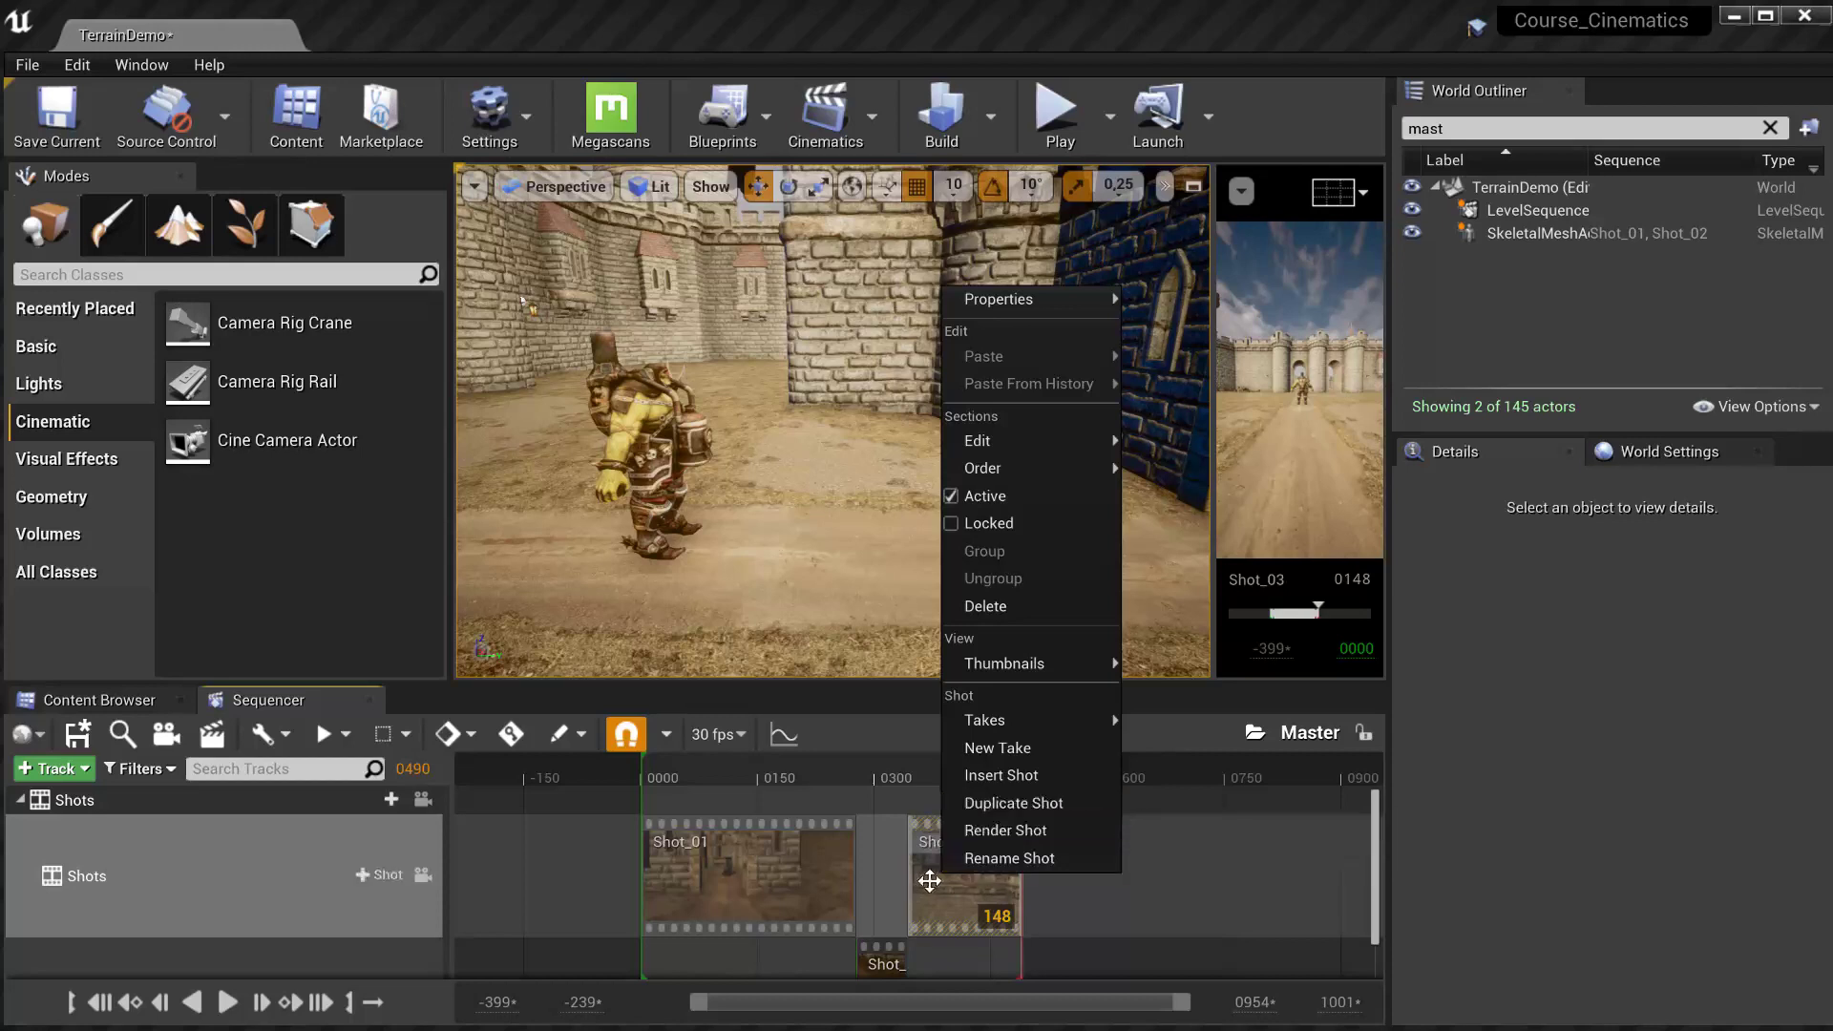
pyautogui.click(876, 920)
pyautogui.moveTo(879, 907); pyautogui.dragTo(867, 835, button='right')
pyautogui.click(860, 925)
pyautogui.moveTo(925, 897); pyautogui.dragTo(876, 905, button='right')
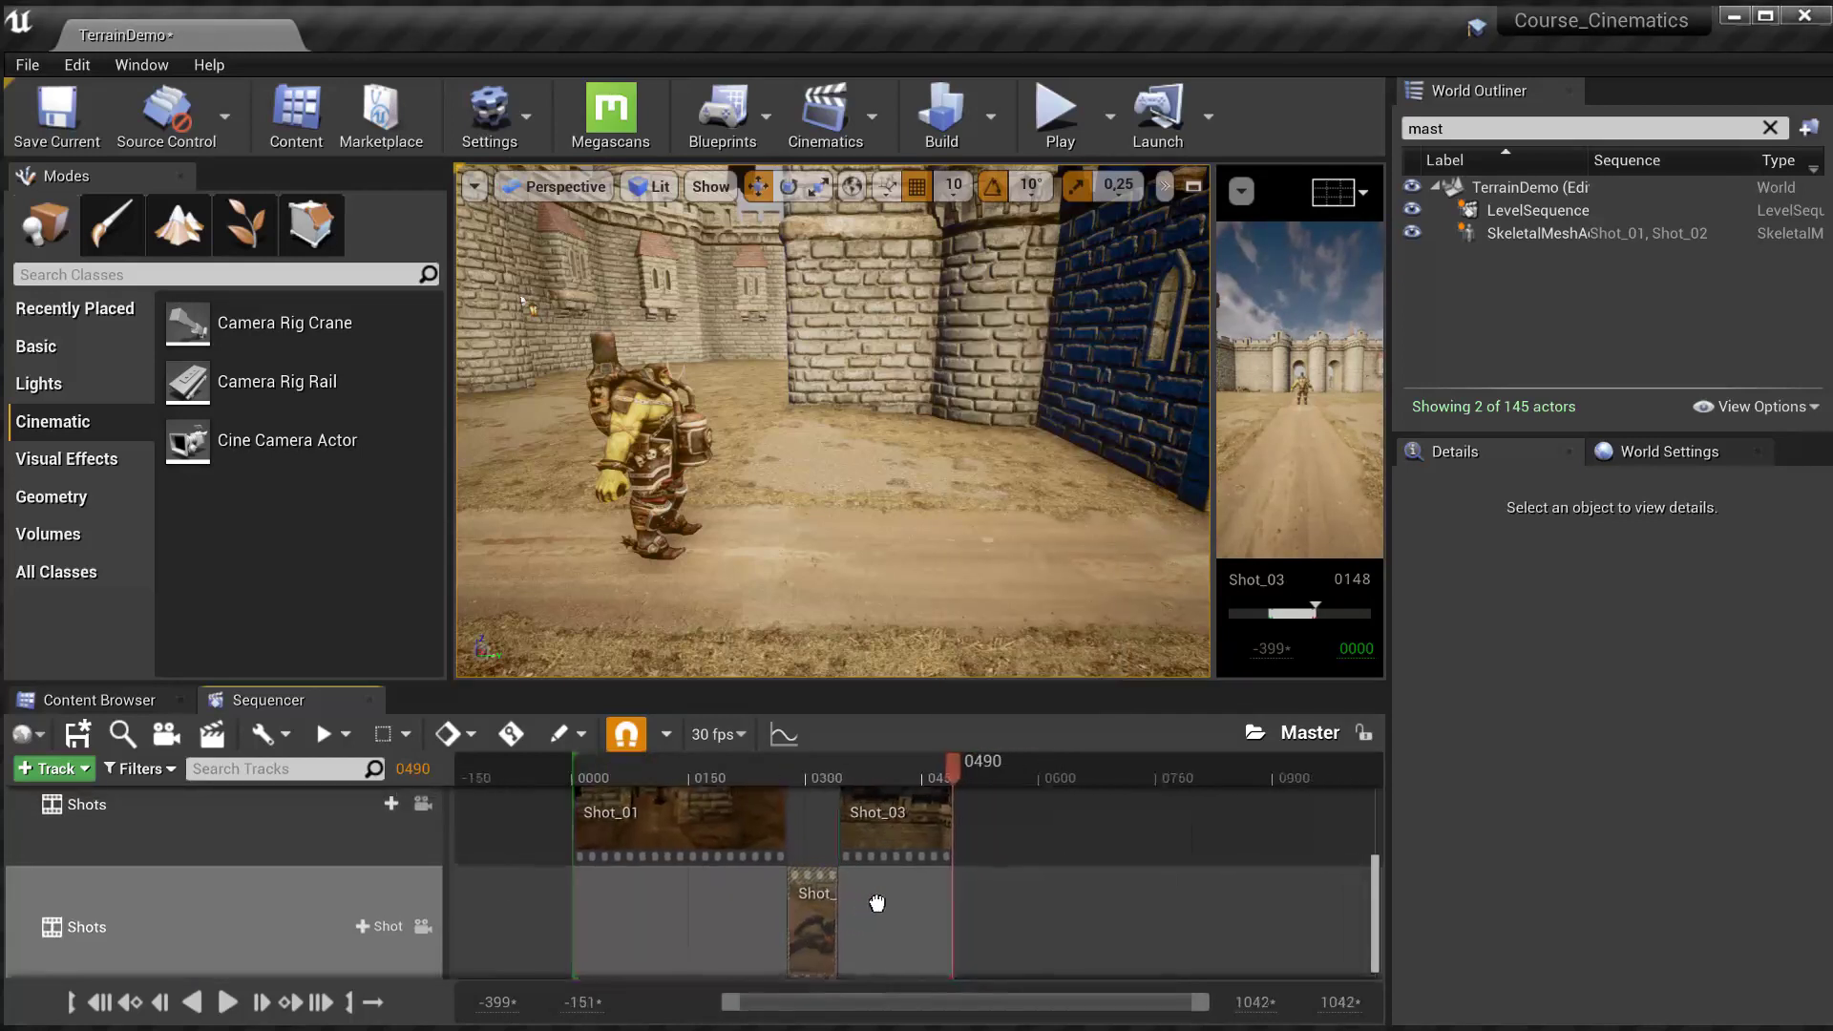
pyautogui.rightClick(813, 921)
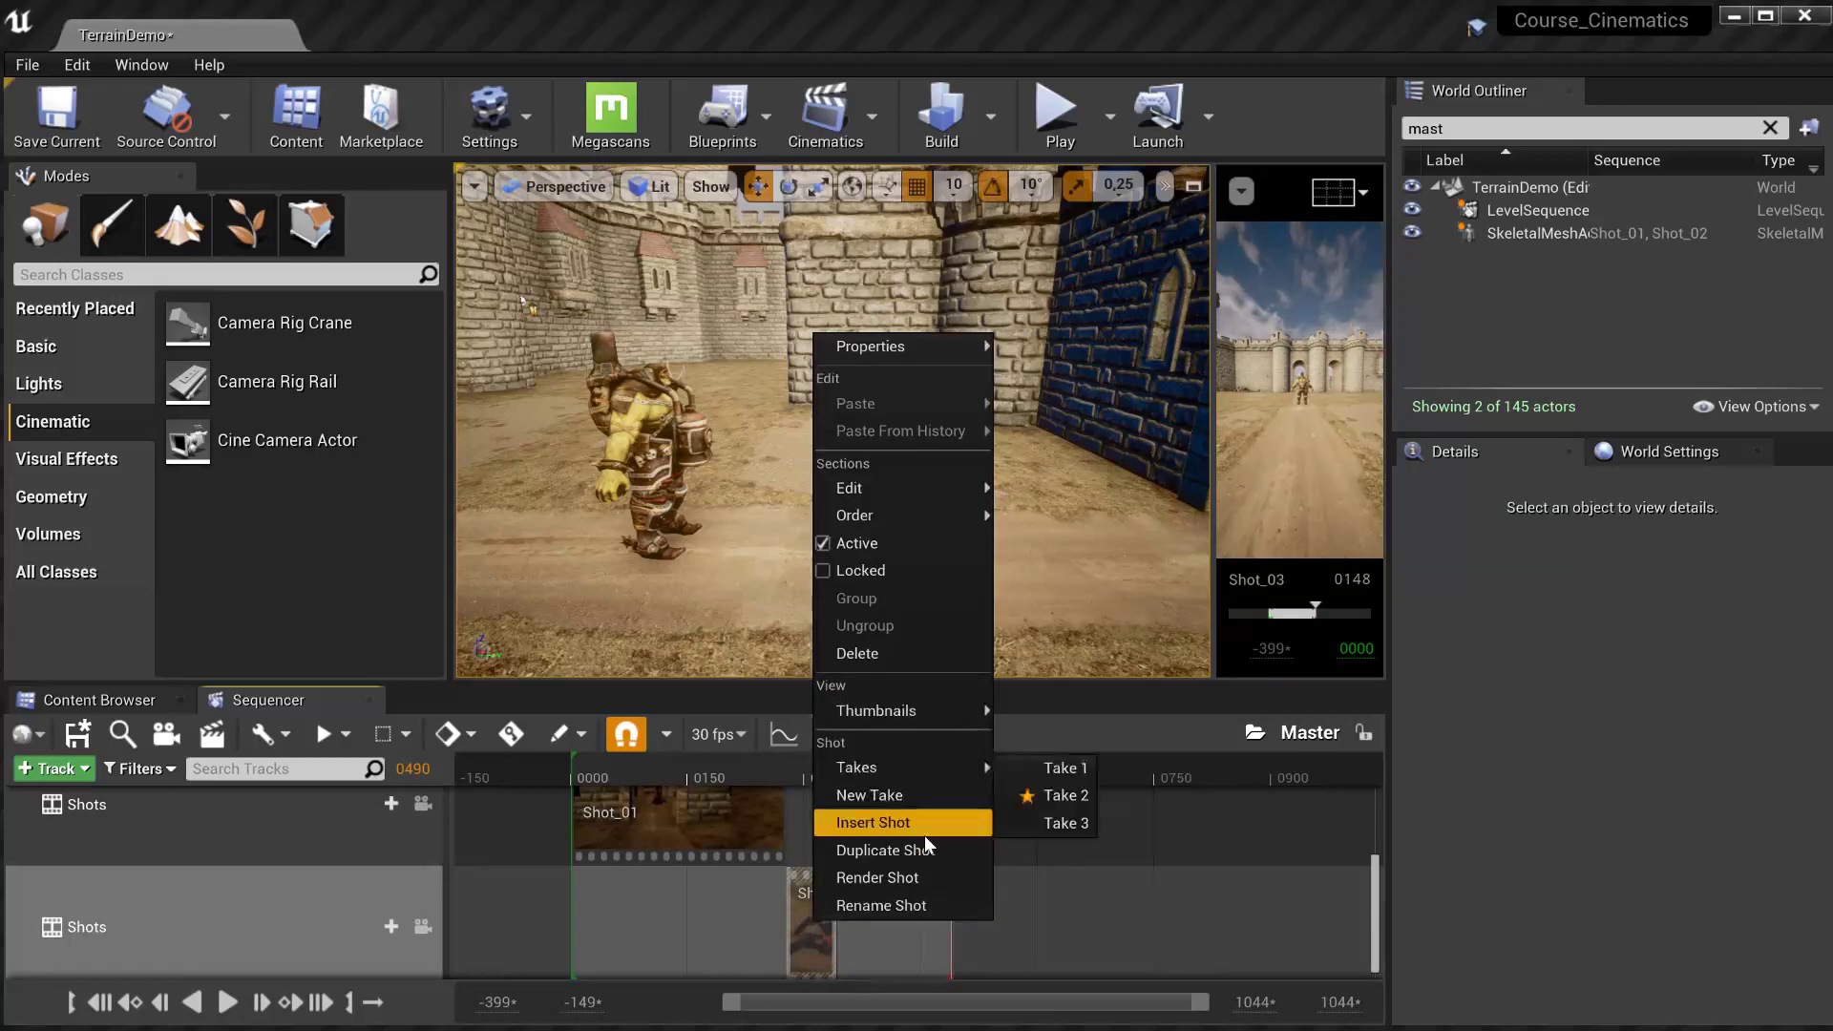
pyautogui.click(921, 859)
pyautogui.click(929, 286)
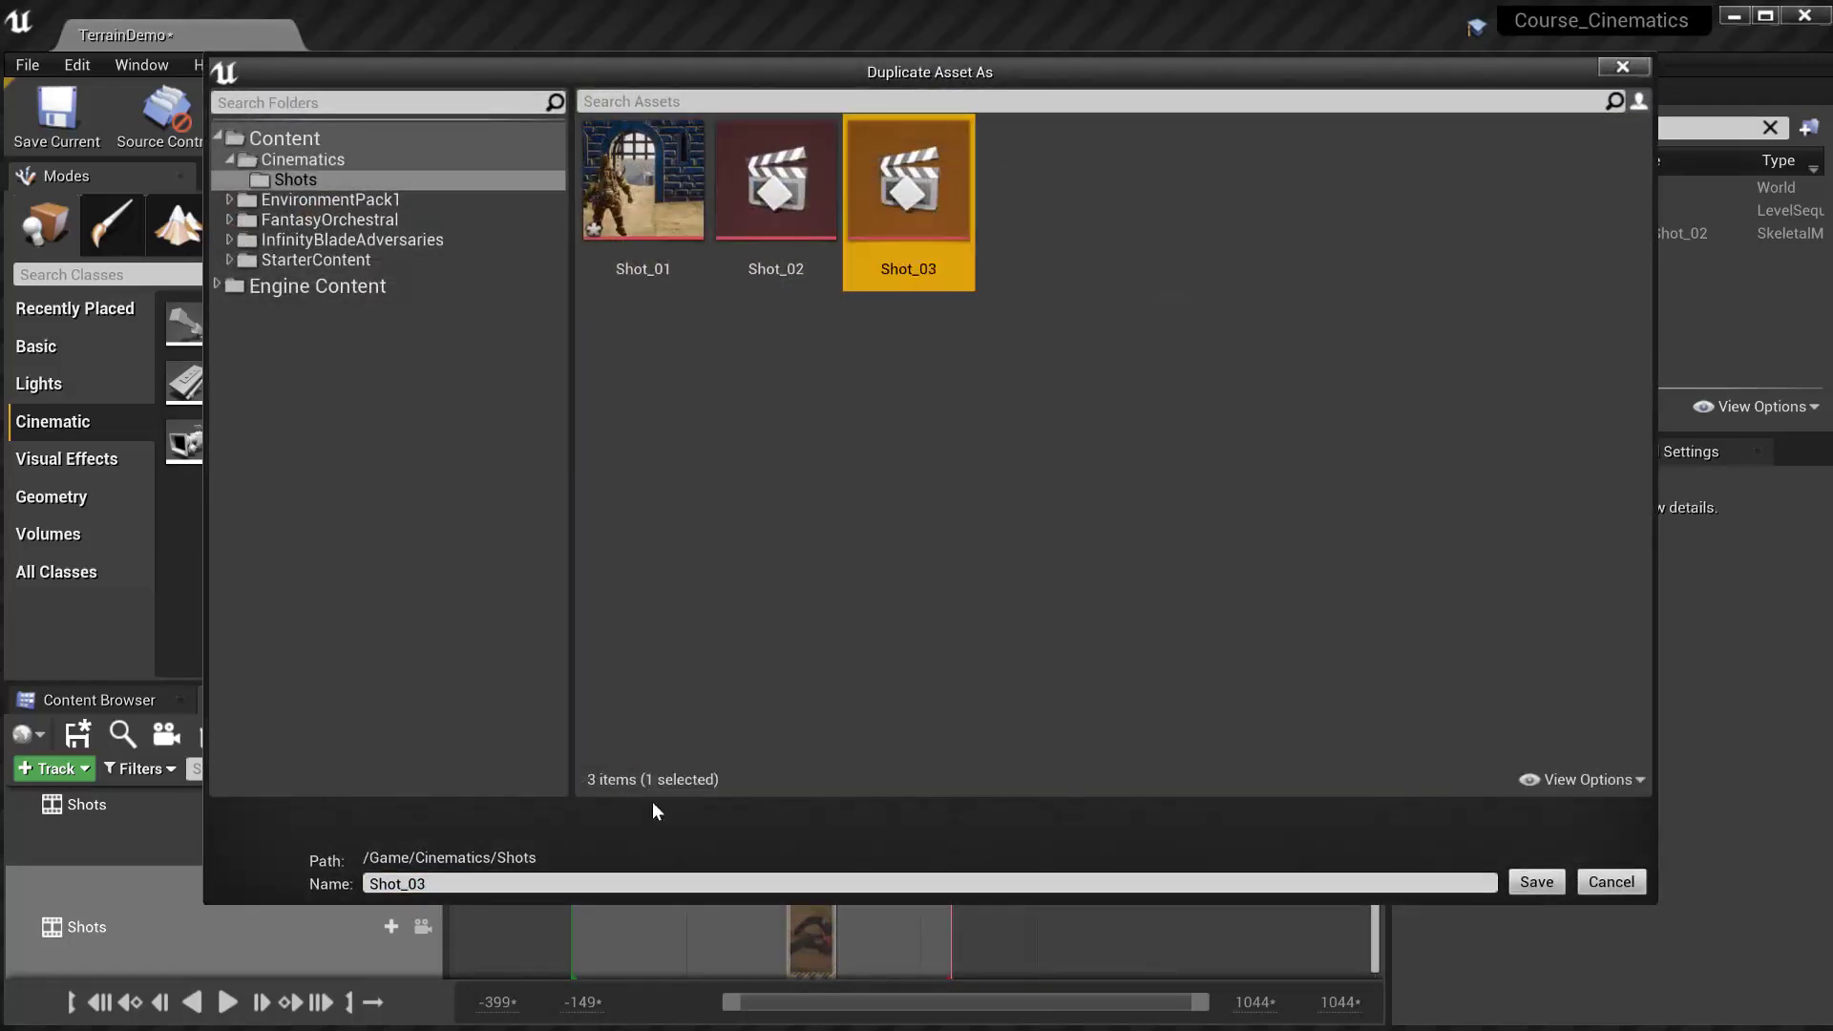
pyautogui.click(604, 885)
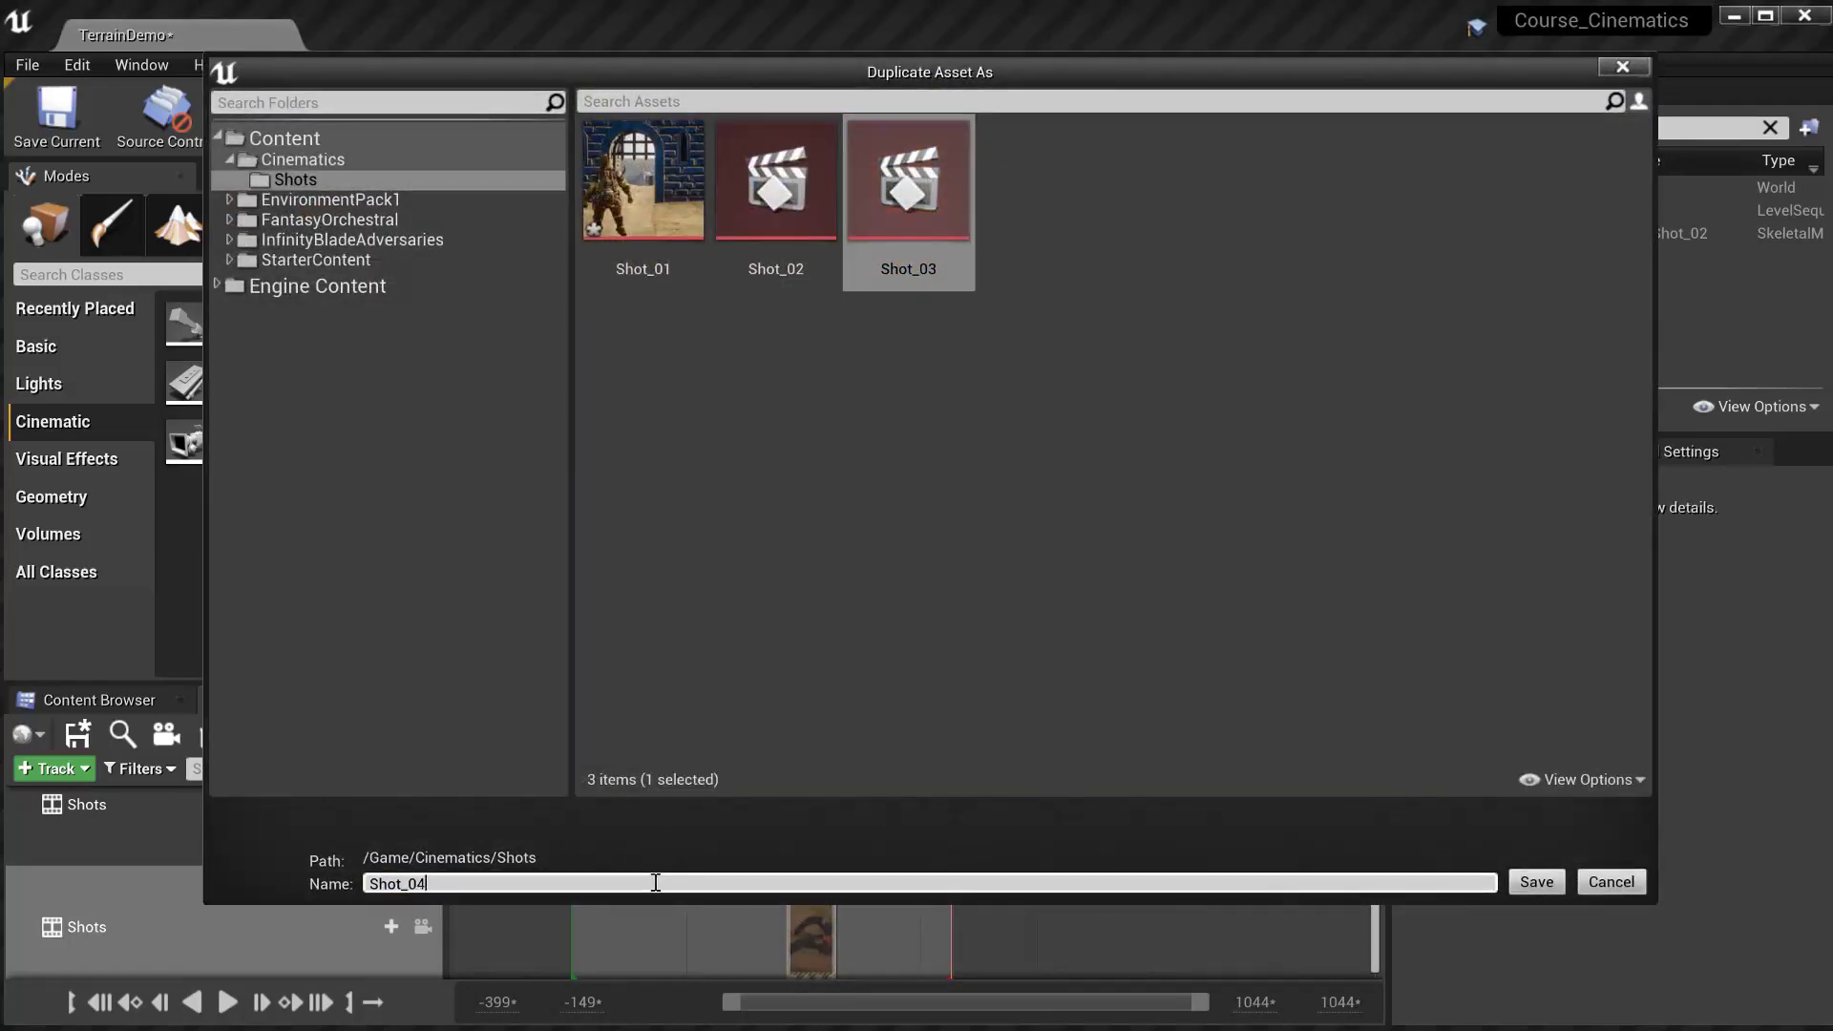
pyautogui.write('4')
pyautogui.press('Return')
# - Move the duplicated Shot_04 section so it starts at the end of Shot_03, at frame 490
pyautogui.scroll(-1, 879, 921)
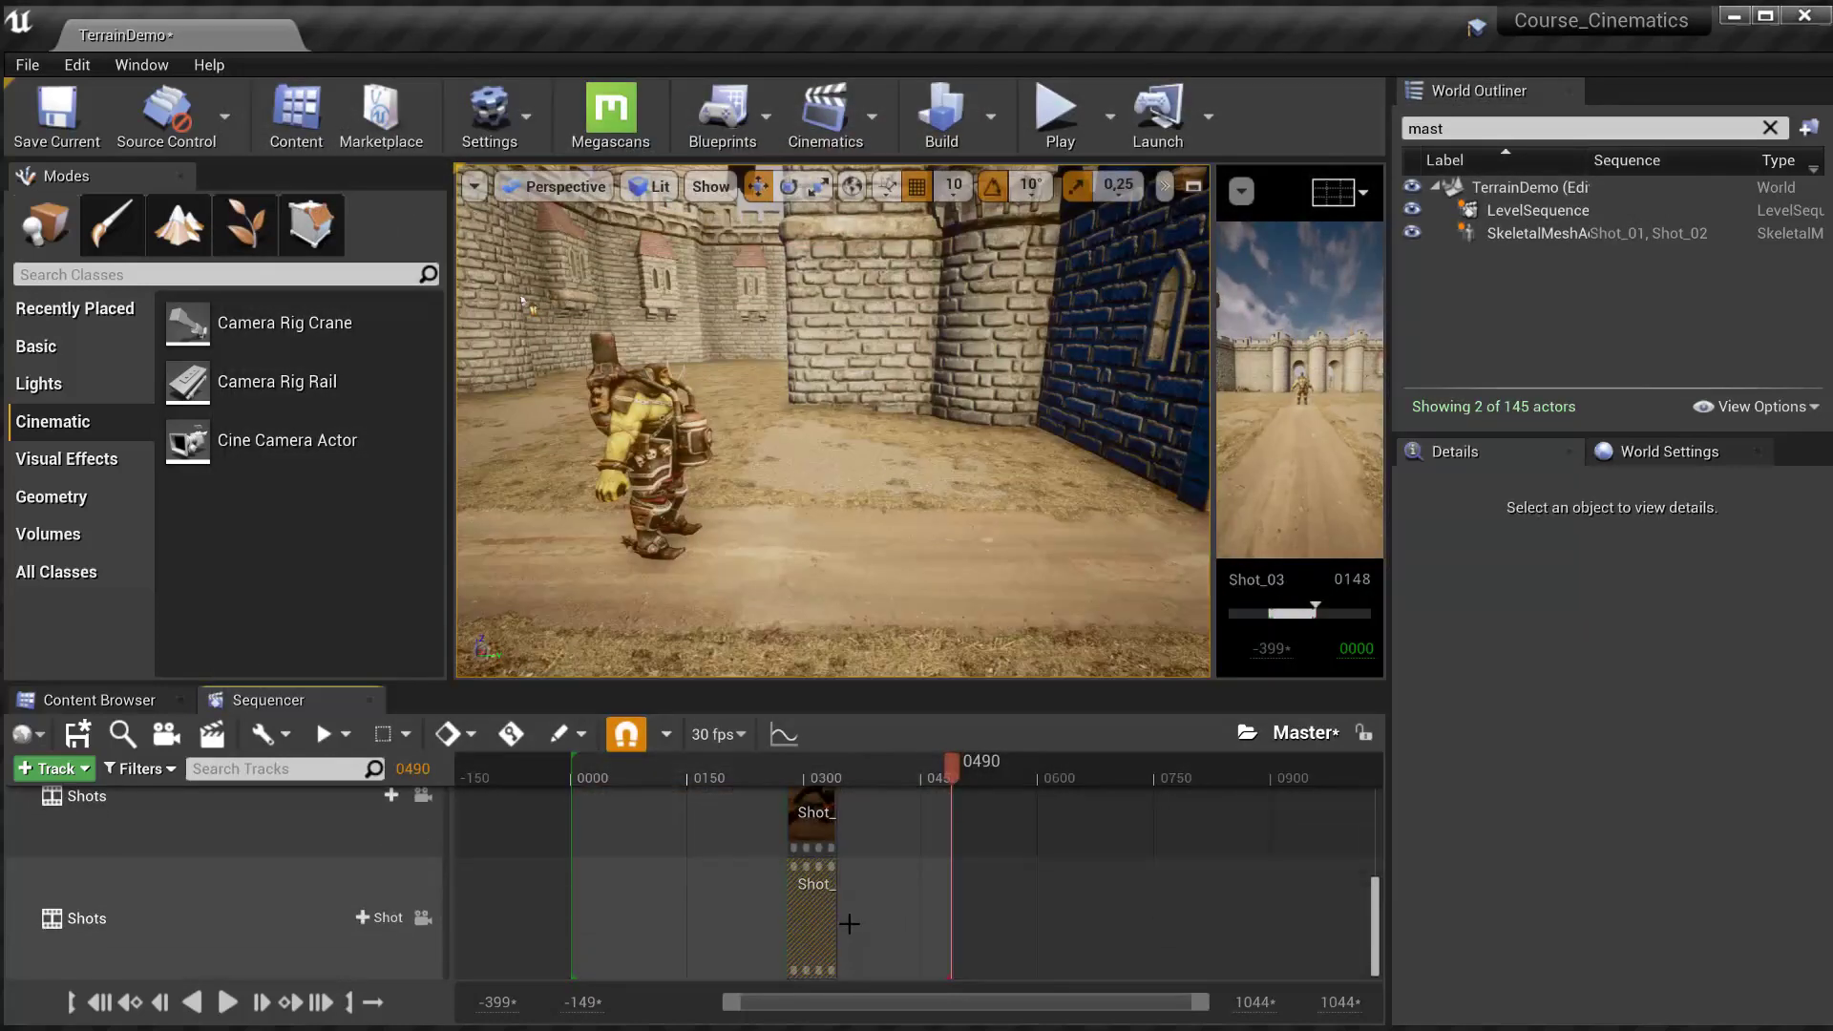
pyautogui.moveTo(816, 916); pyautogui.dragTo(970, 937)
pyautogui.scroll(1, 1010, 838)
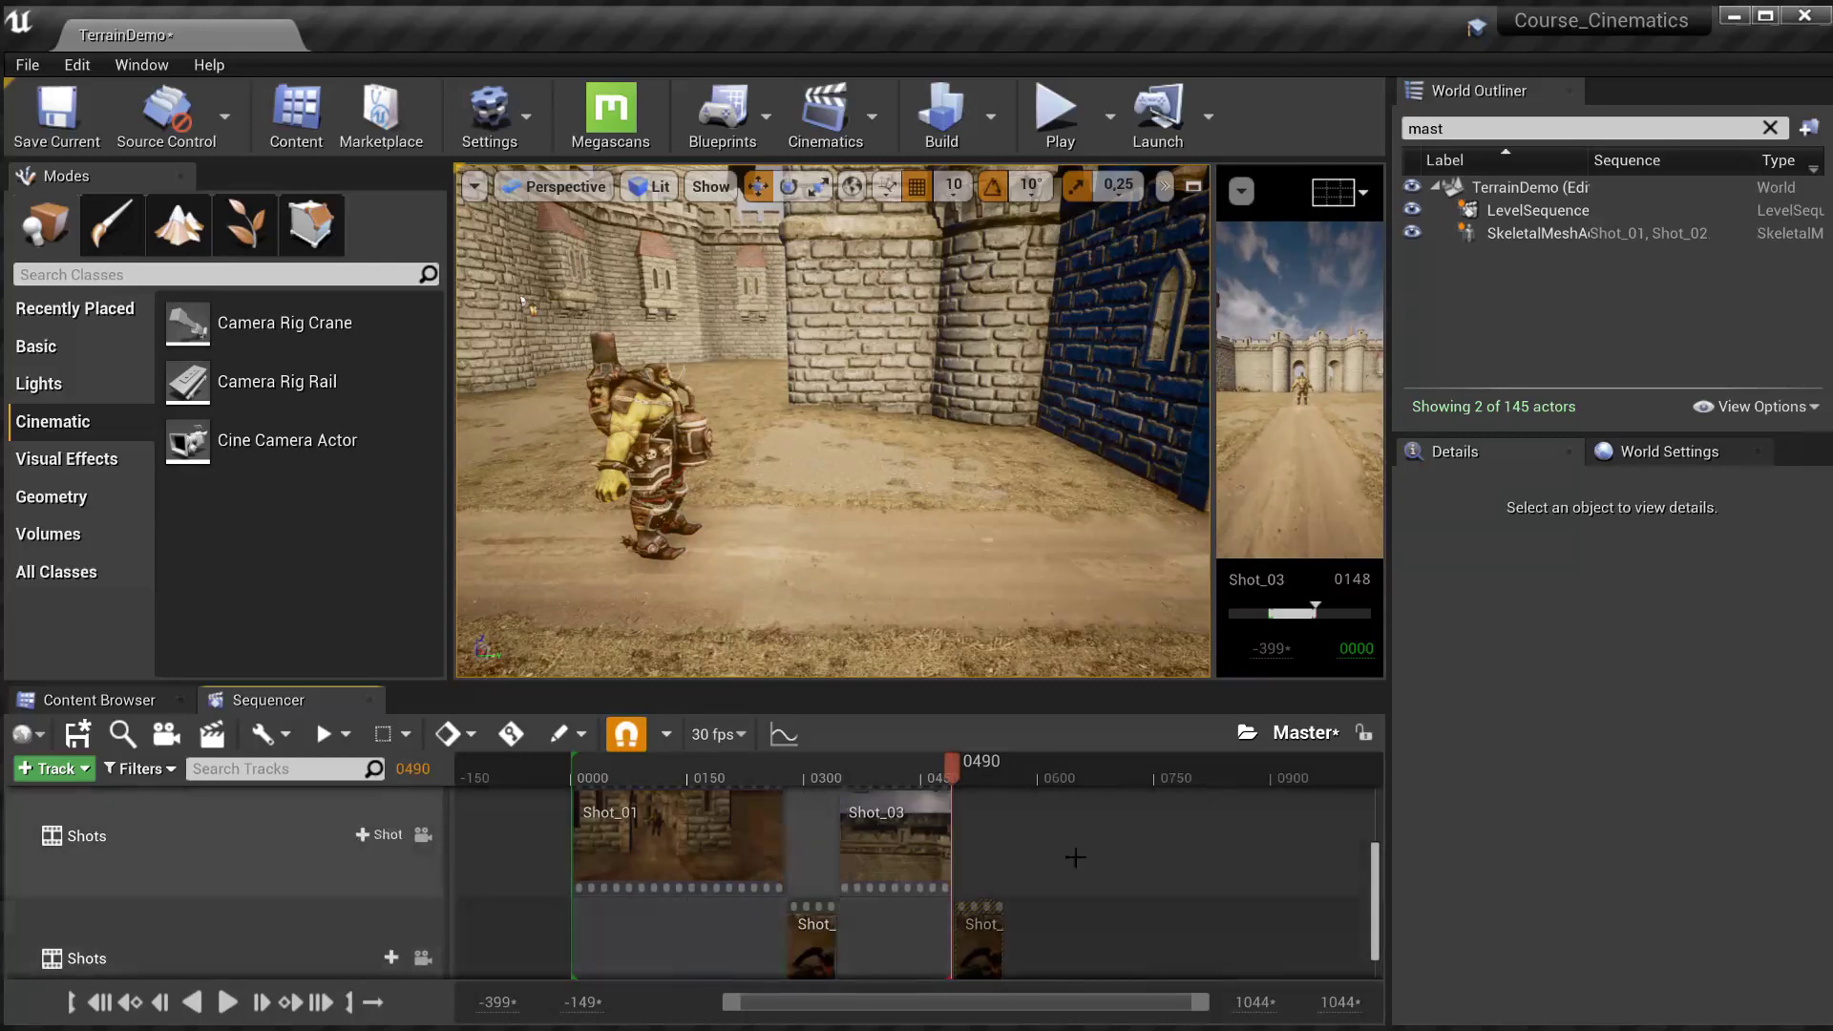
# - Place the playhead just inside the Shot_04 section and open that shot for editing
pyautogui.moveTo(1027, 920); pyautogui.dragTo(977, 822, button='right')
pyautogui.moveTo(716, 831); pyautogui.dragTo(754, 855, button='right')
pyautogui.moveTo(776, 923); pyautogui.dragTo(852, 915, button='right')
pyautogui.moveTo(797, 840)
pyautogui.mouseDown(button='right')
pyautogui.moveTo(773, 835)
pyautogui.moveTo(777, 855)
pyautogui.mouseUp(button='right')
pyautogui.moveTo(991, 892); pyautogui.dragTo(936, 950, button='right')
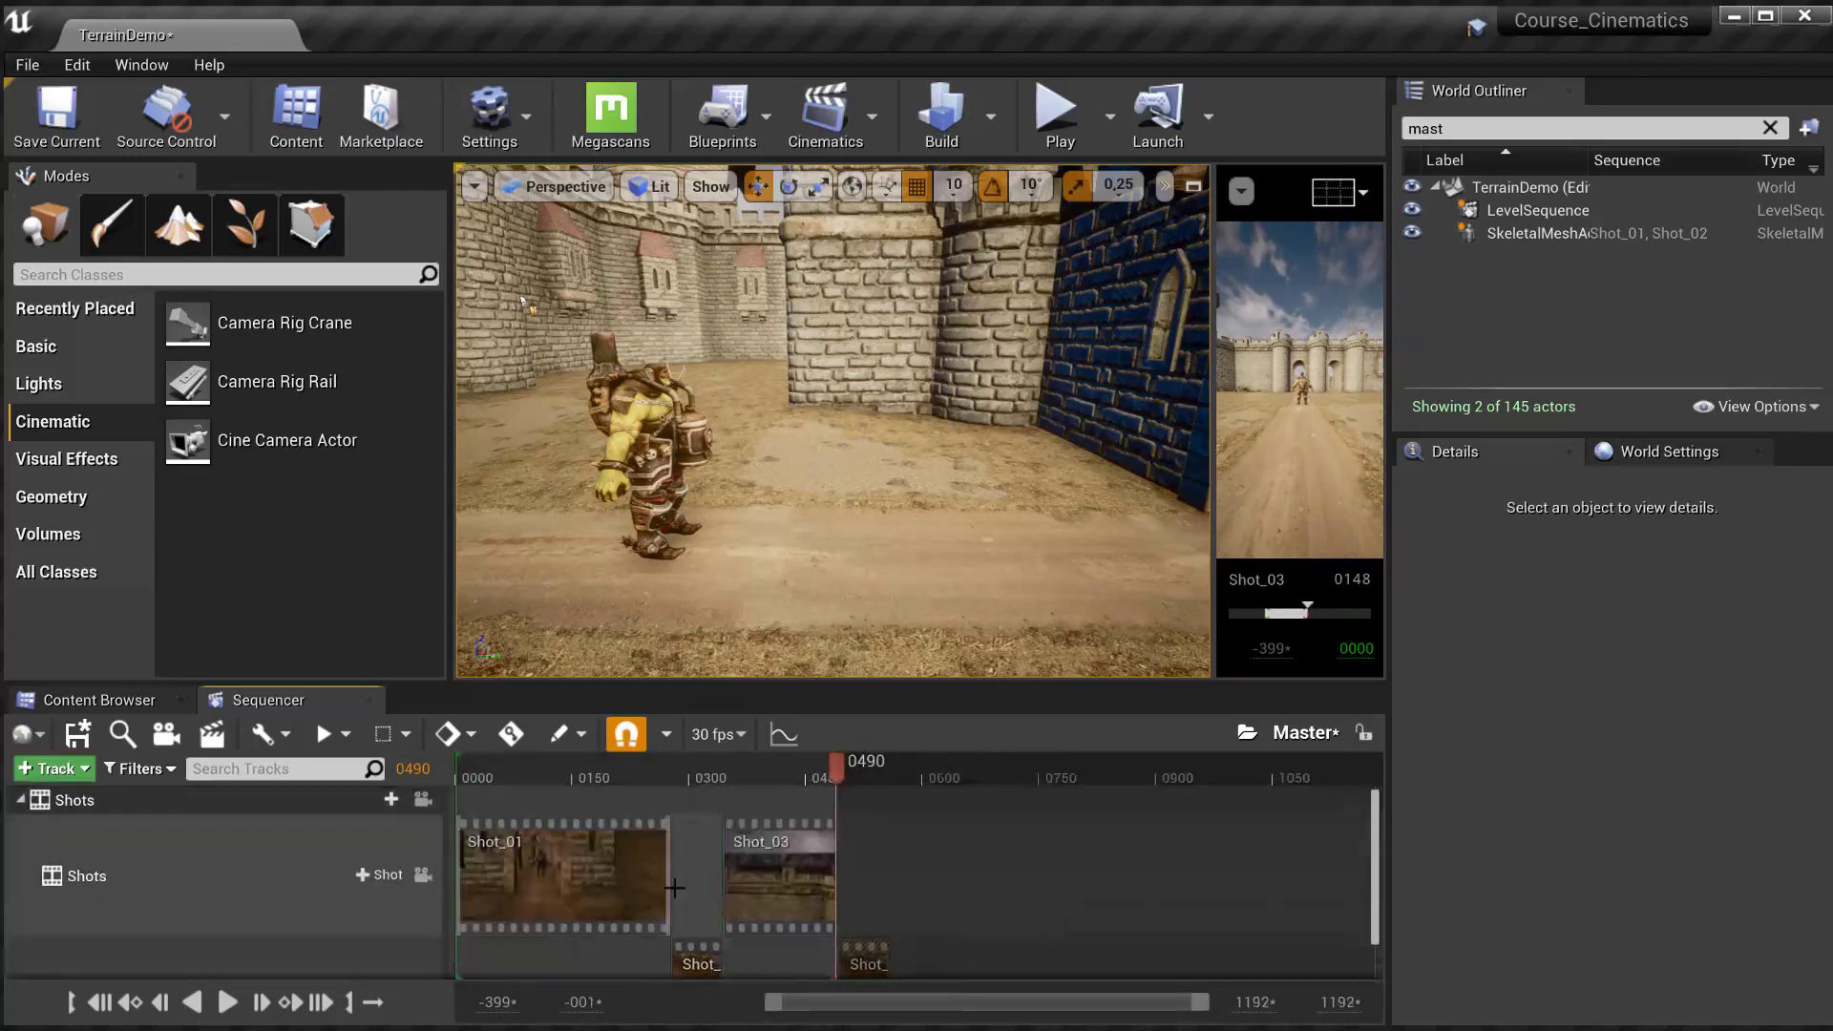
pyautogui.scroll(-1, 886, 912)
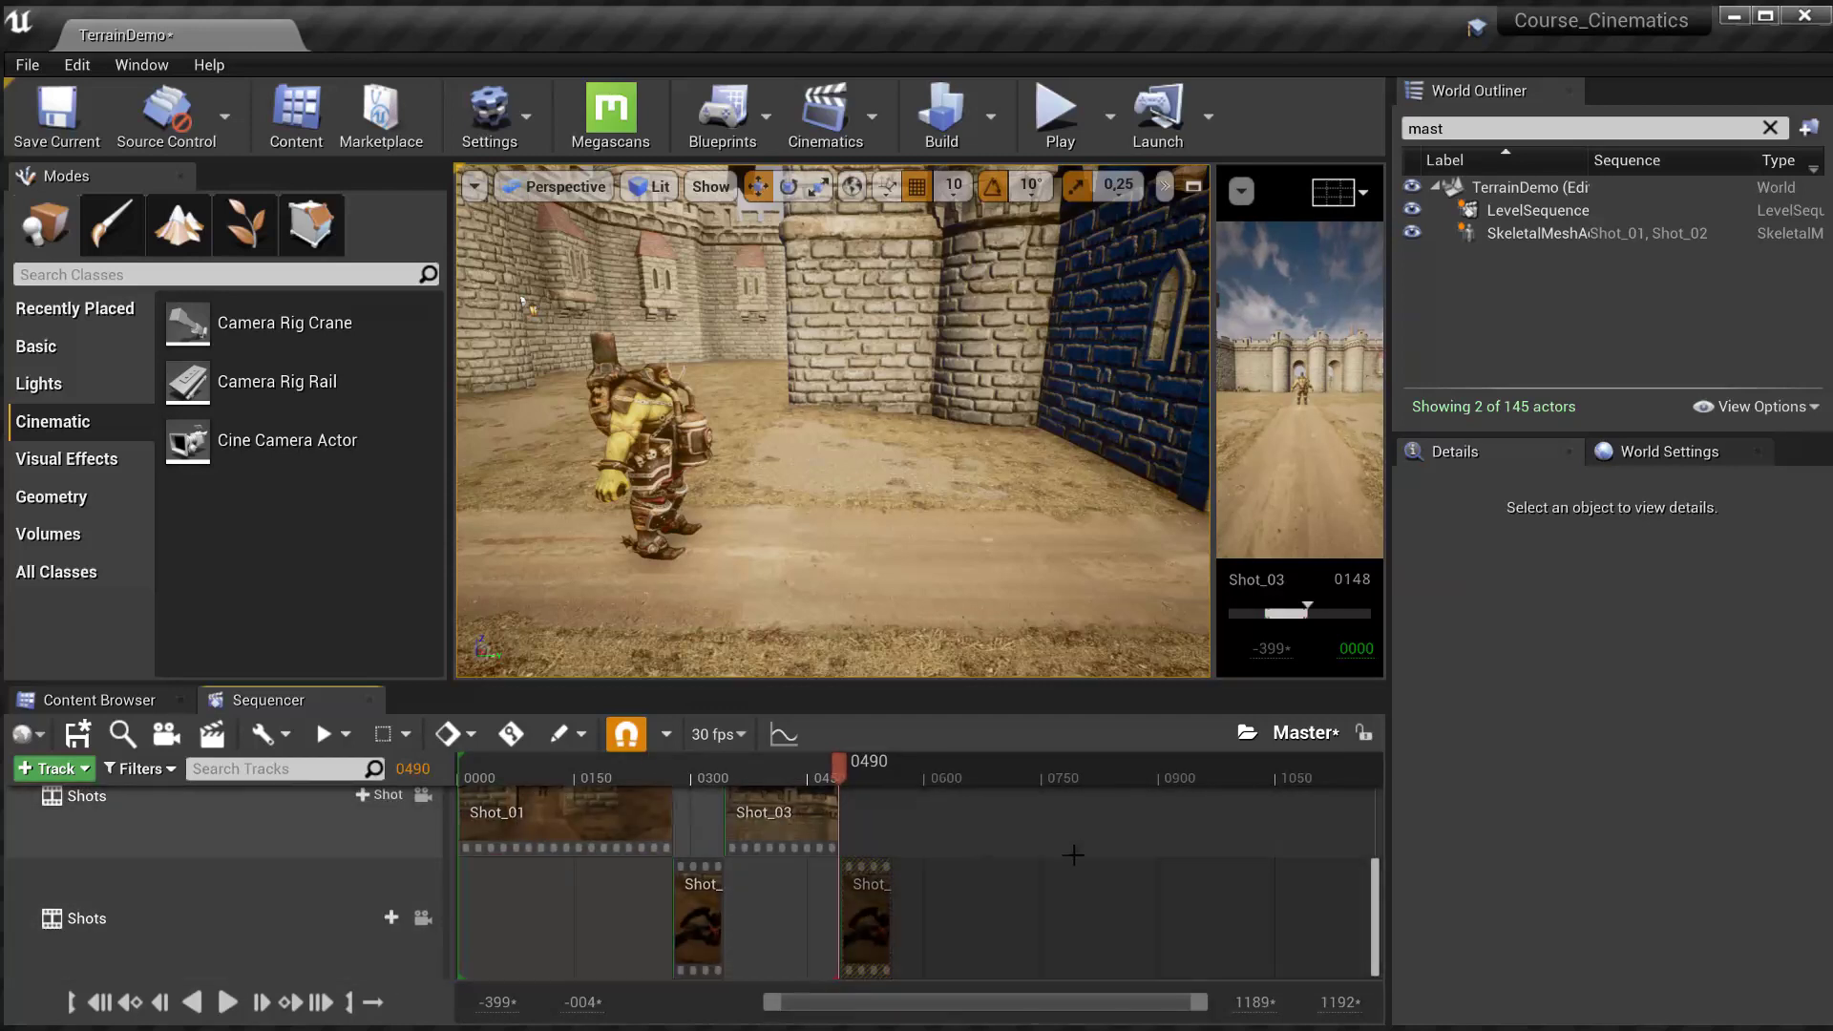
pyautogui.moveTo(926, 933); pyautogui.dragTo(899, 900, button='right')
pyautogui.click(854, 904)
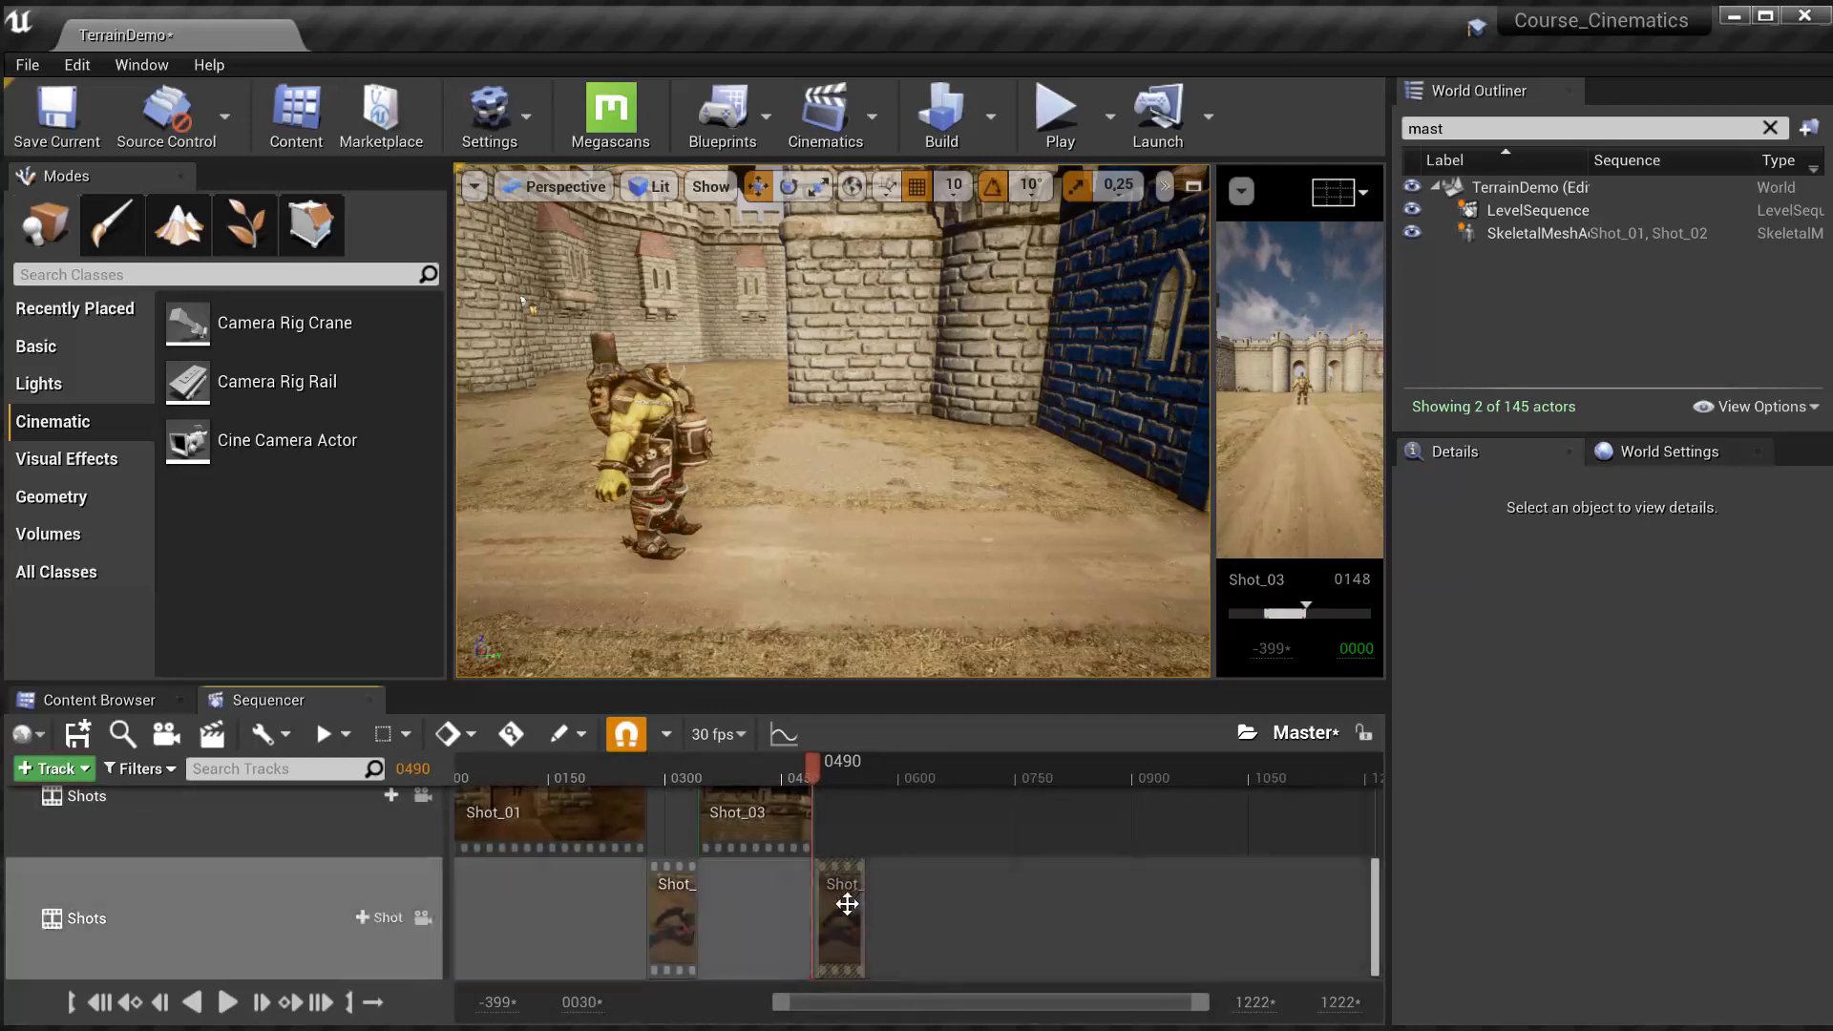
pyautogui.moveTo(815, 770); pyautogui.dragTo(819, 769)
pyautogui.doubleClick(831, 947)
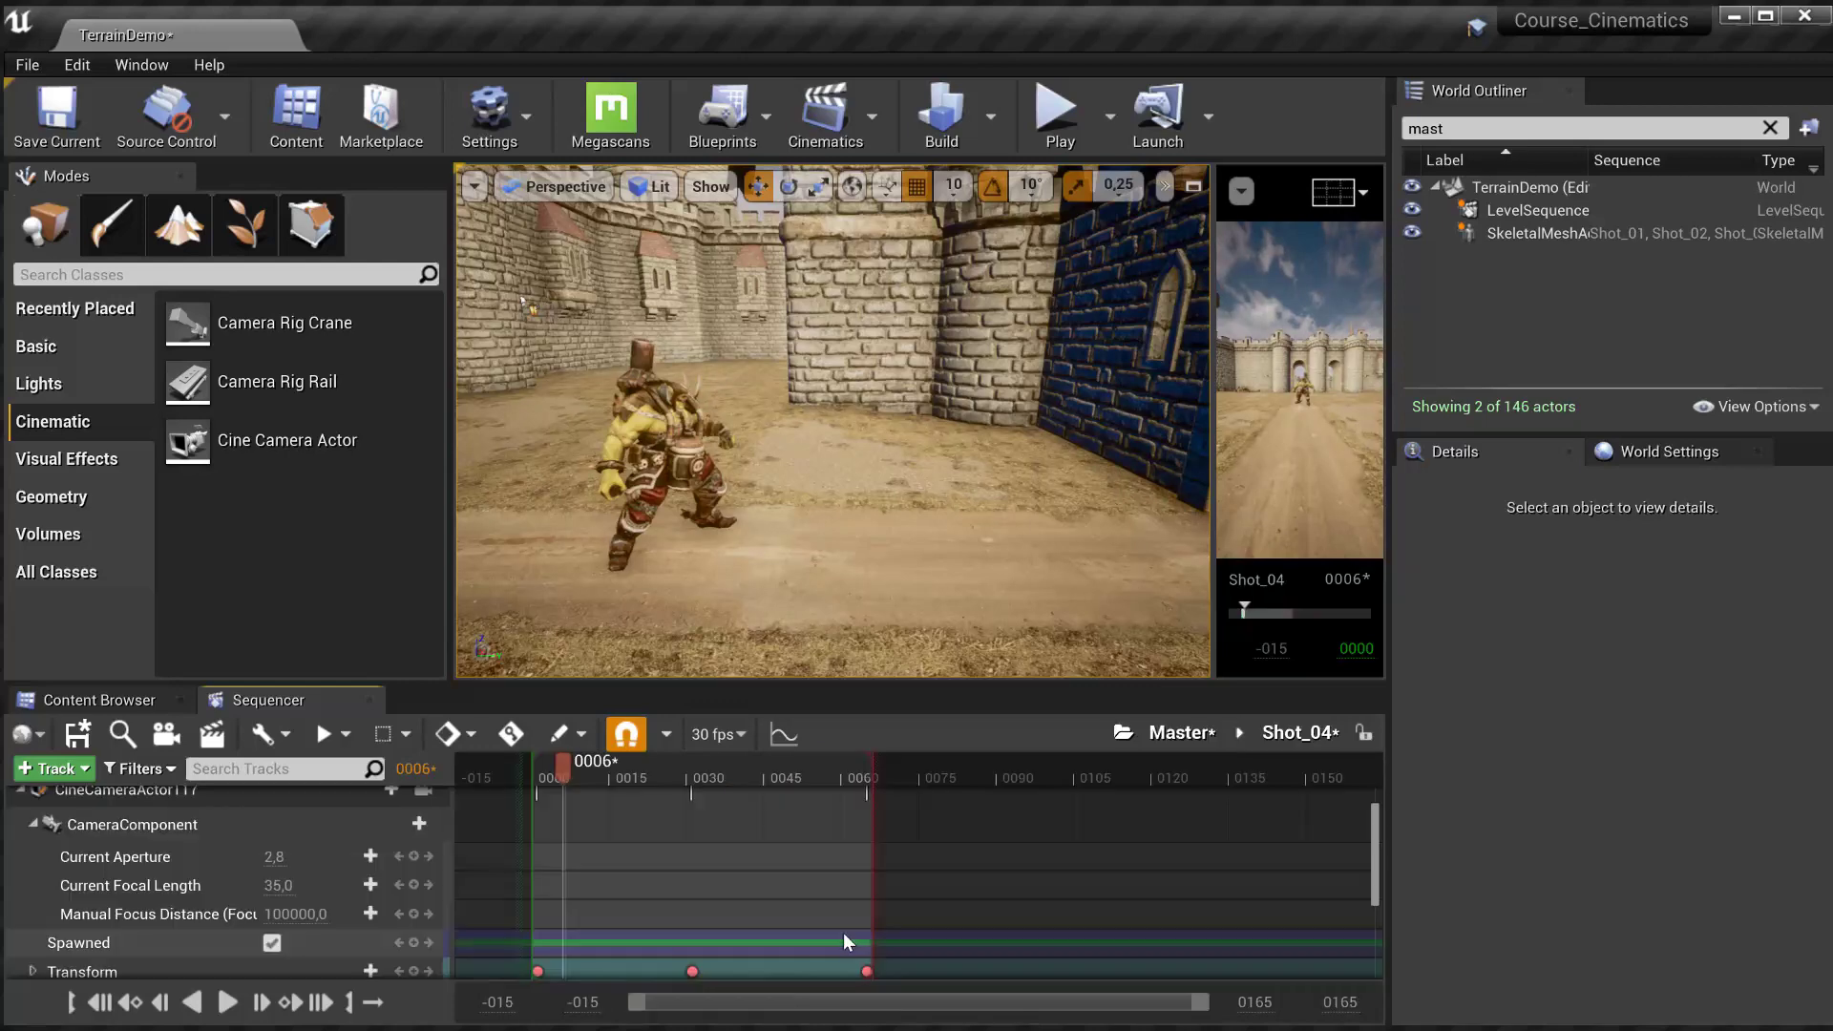
# - Delete the Cine Camera Actor and its tracks from Shot_04
pyautogui.scroll(3, 215, 861)
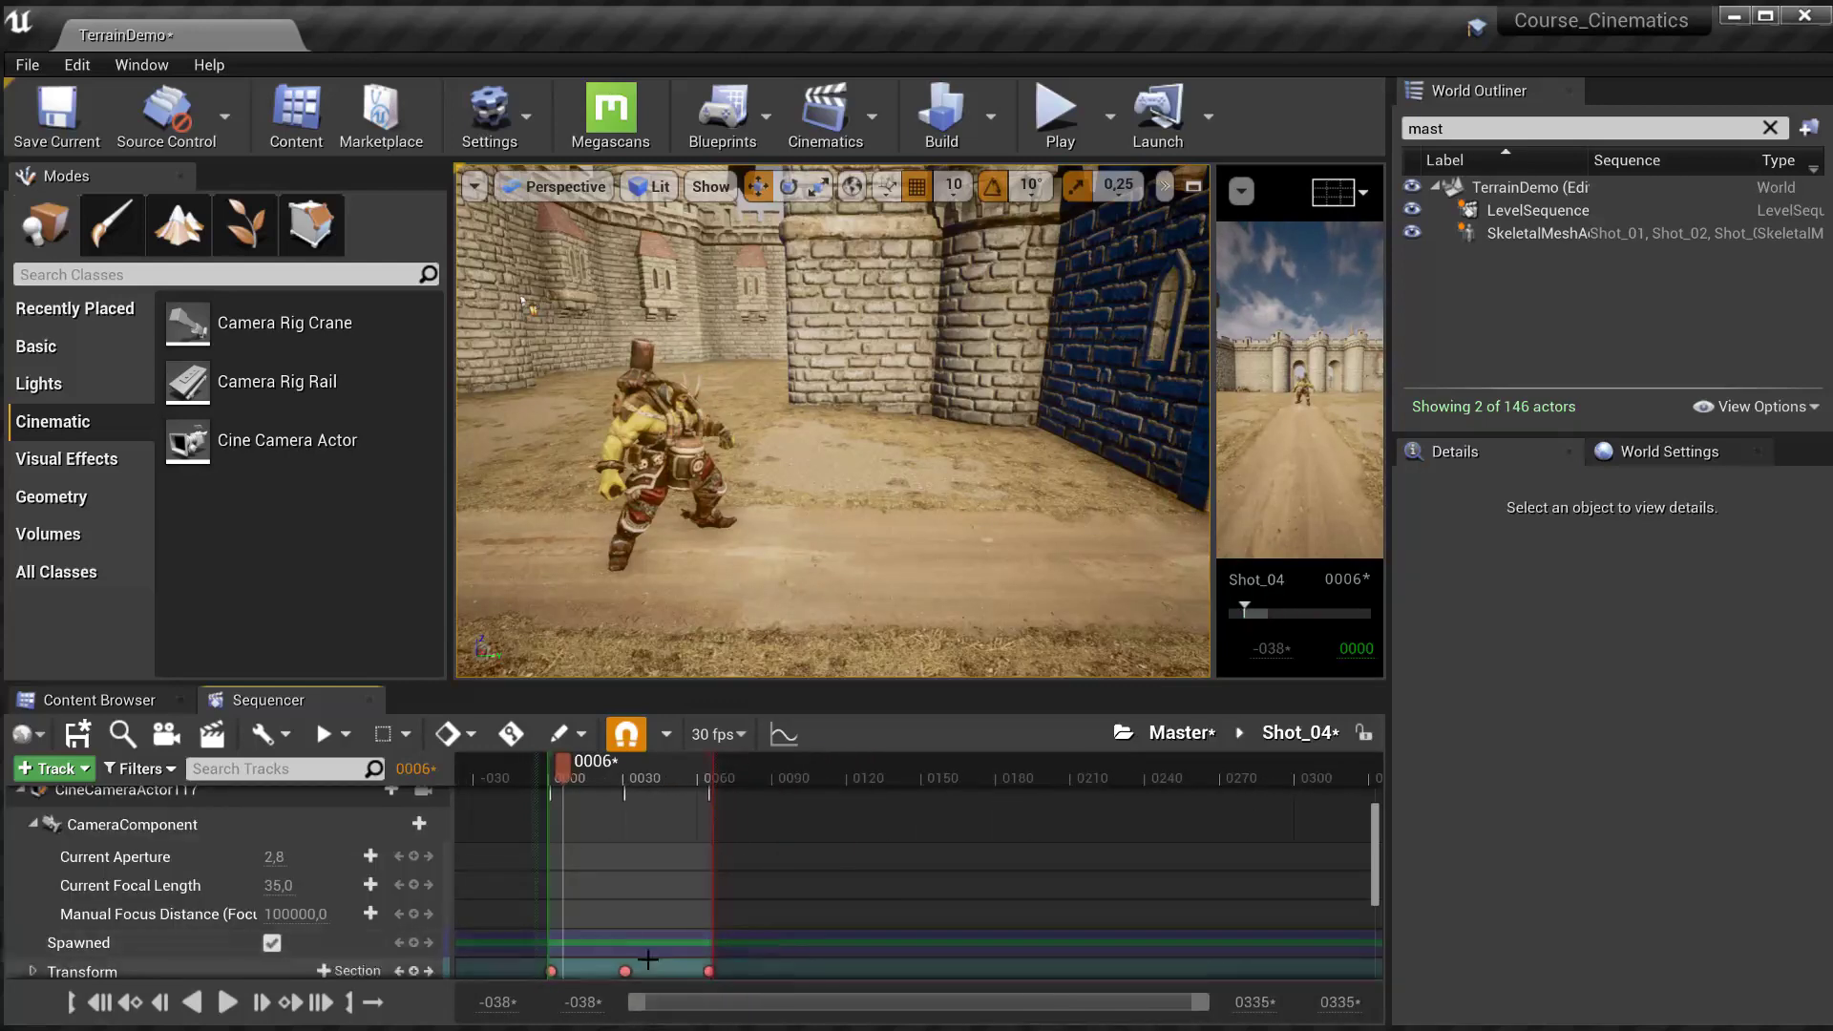
pyautogui.click(191, 909)
pyautogui.press('Delete')
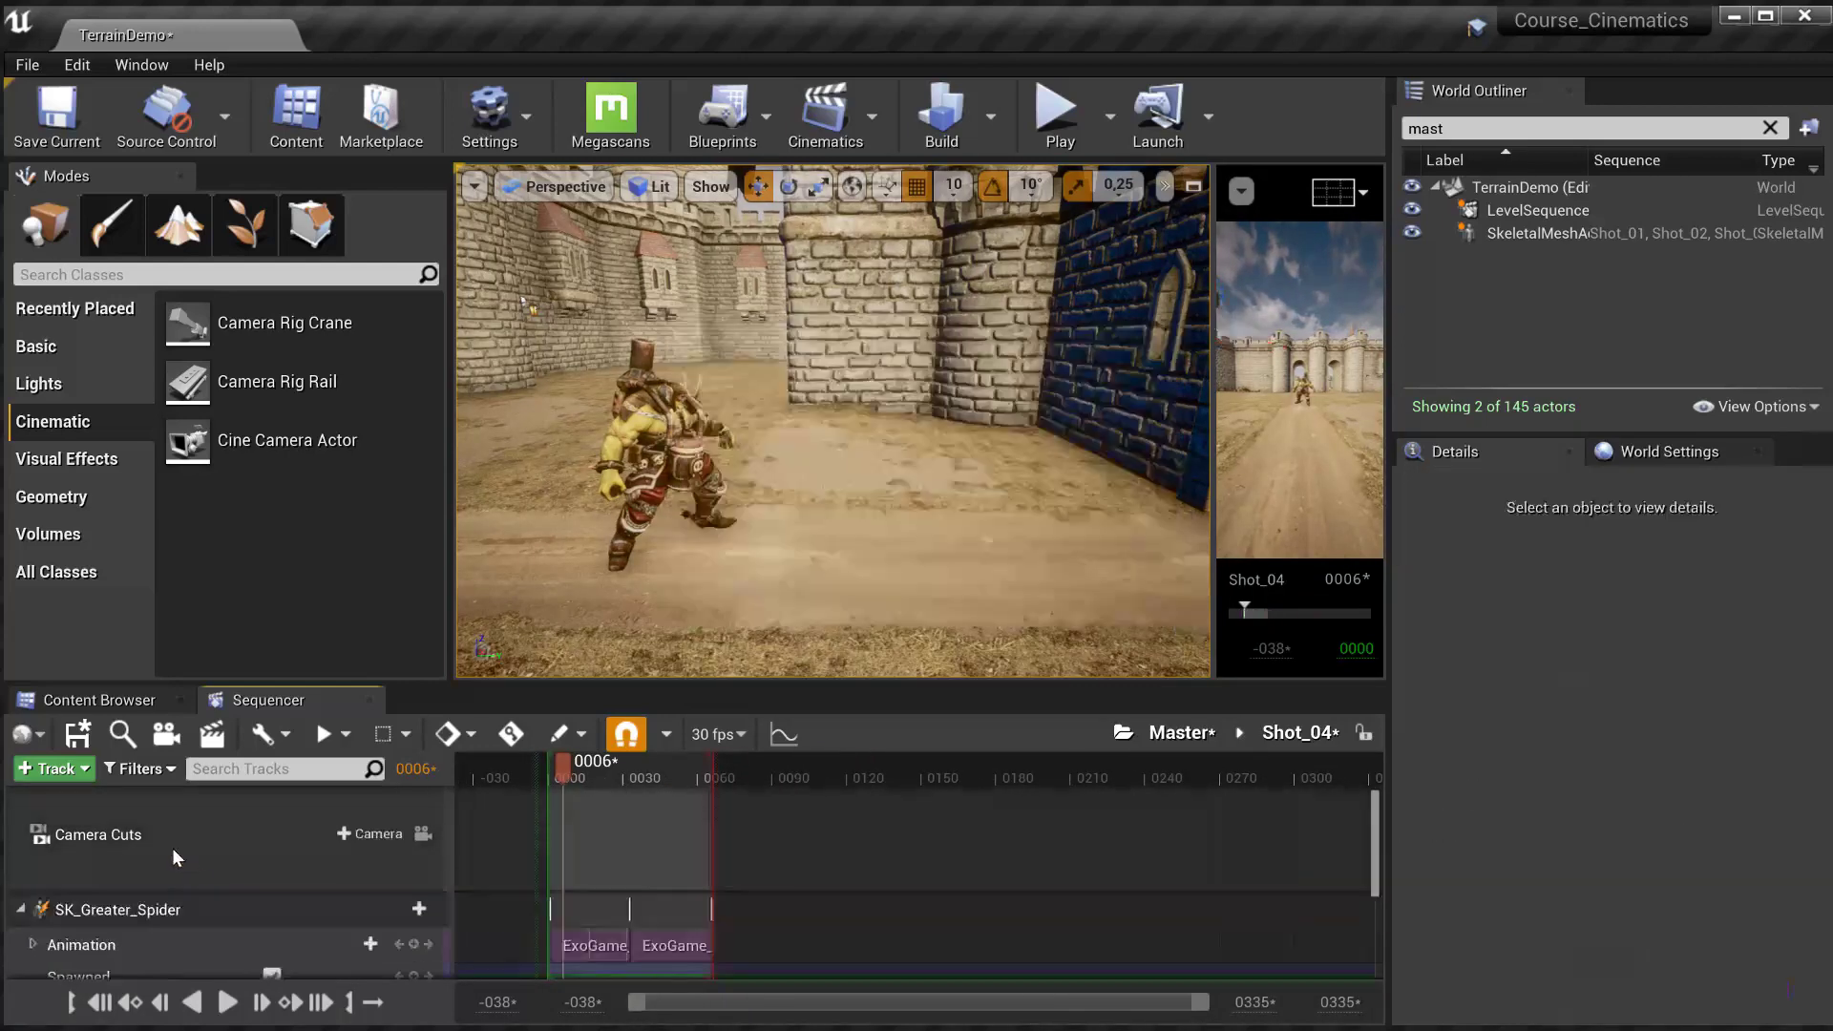
# - Scrub Shot_04 to frame 26 and examine the spider and grunt animation in the viewport
pyautogui.scroll(-3, 178, 845)
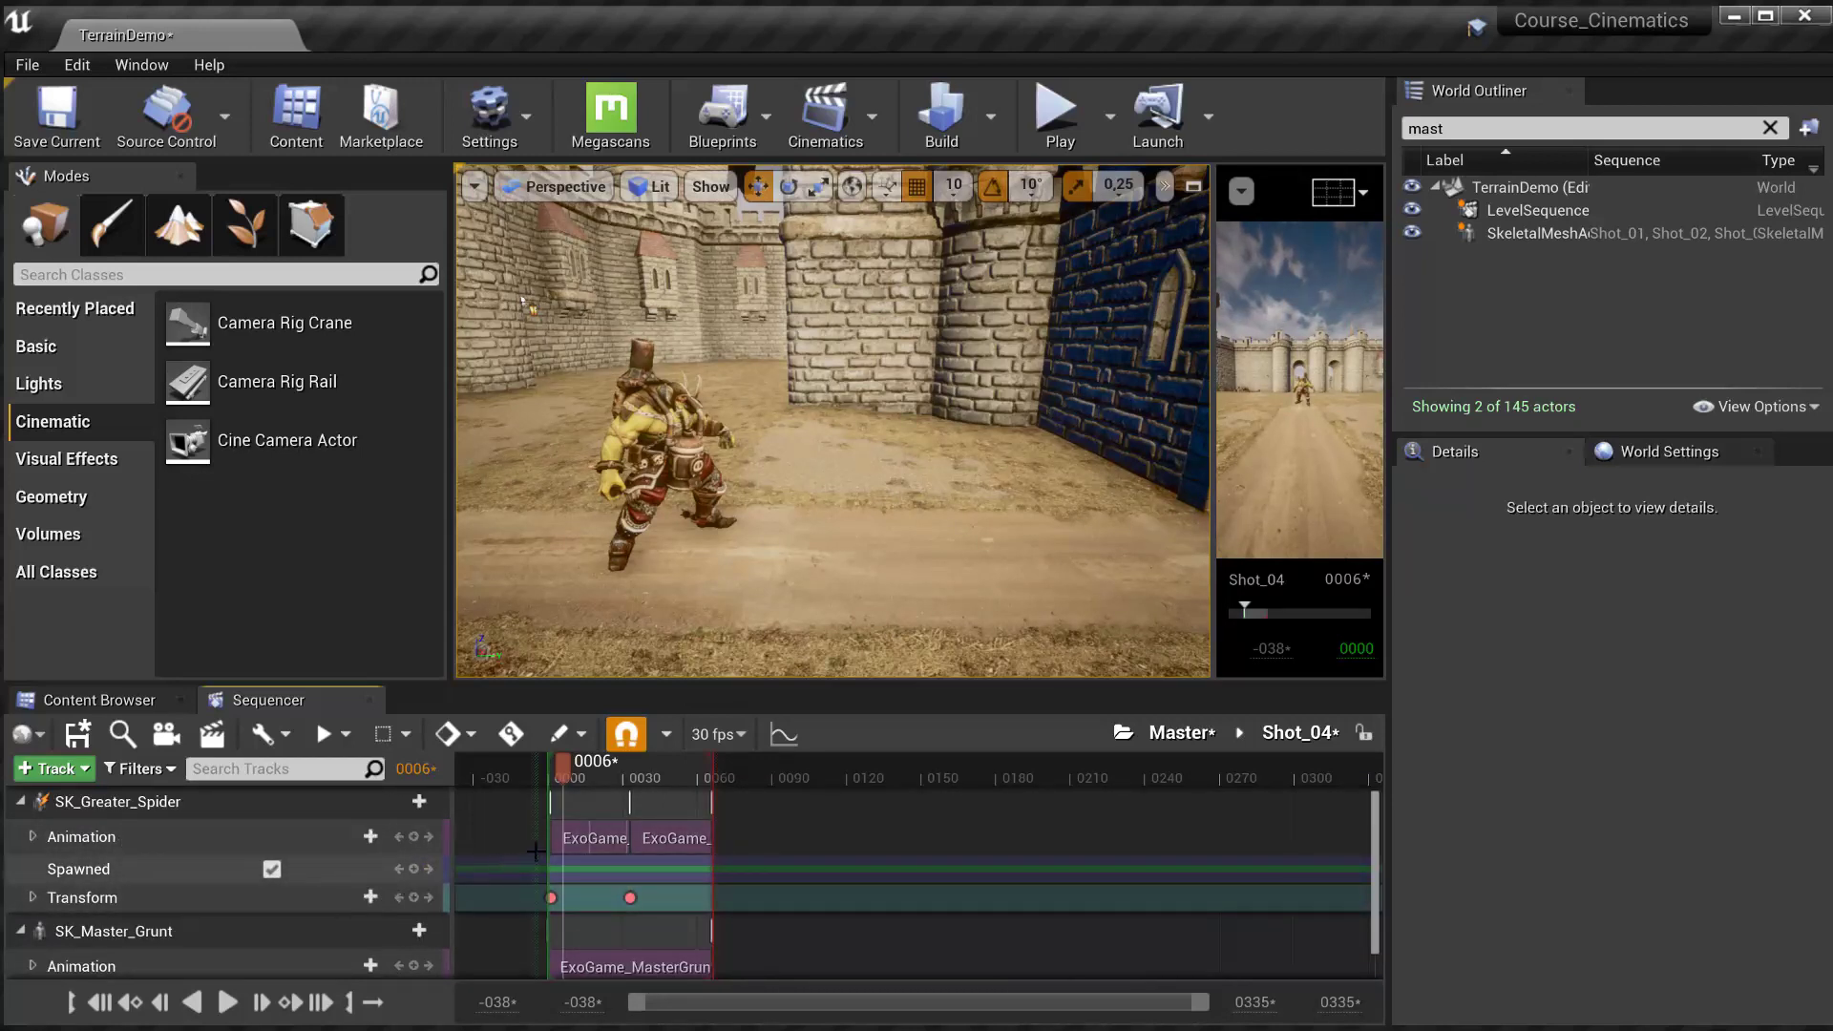
pyautogui.scroll(-1, 169, 925)
pyautogui.scroll(1, 168, 925)
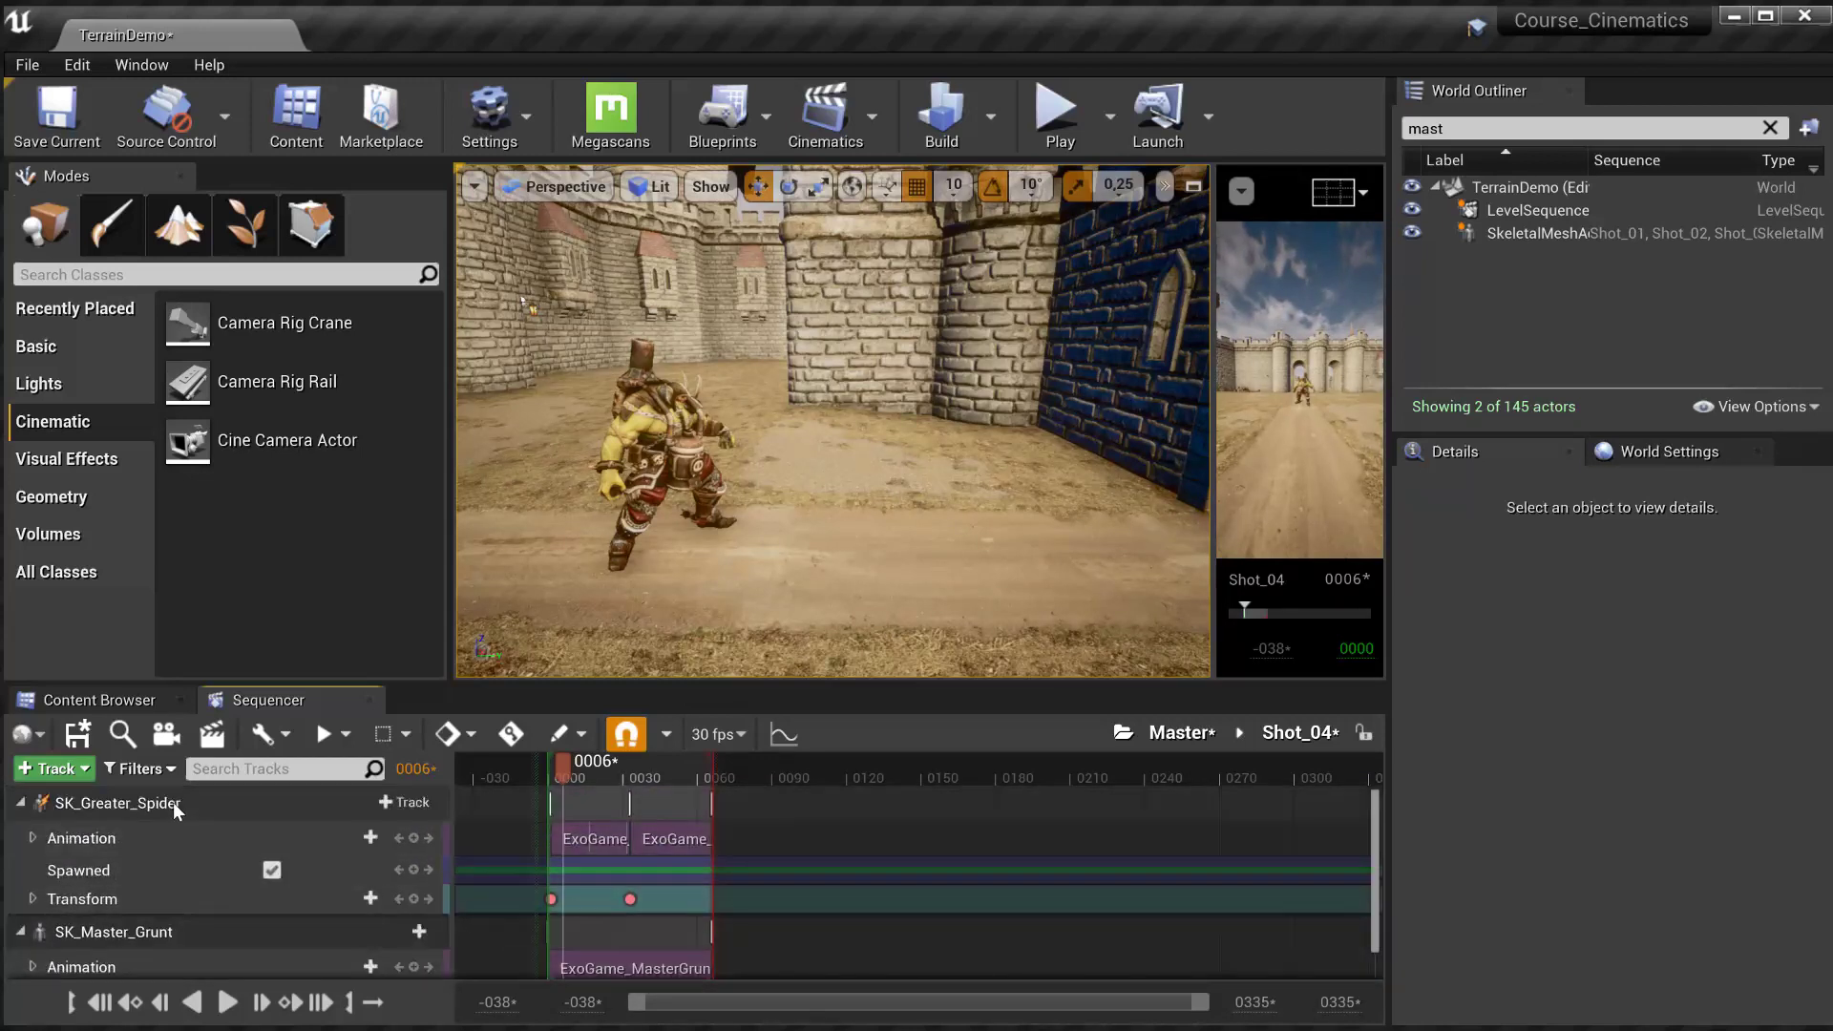
pyautogui.moveTo(671, 582); pyautogui.dragTo(754, 525, button='right')
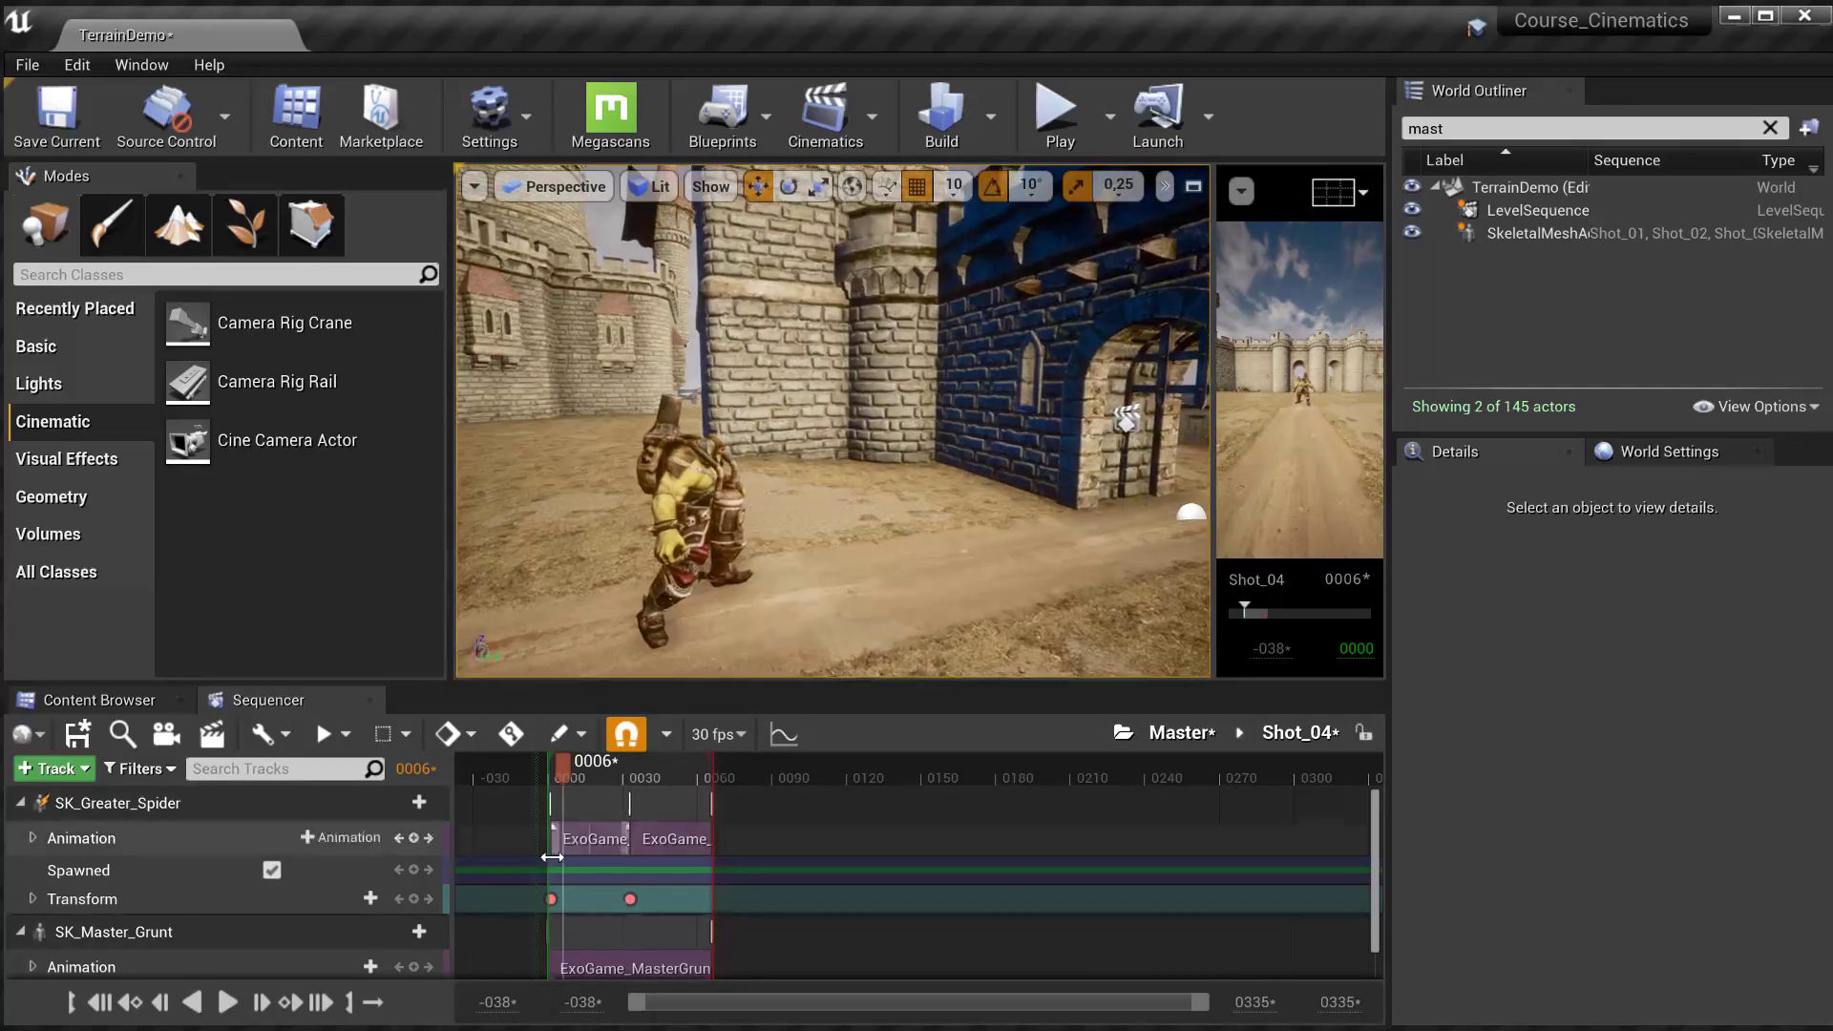
pyautogui.moveTo(568, 776); pyautogui.dragTo(612, 775)
pyautogui.scroll(-1, 338, 925)
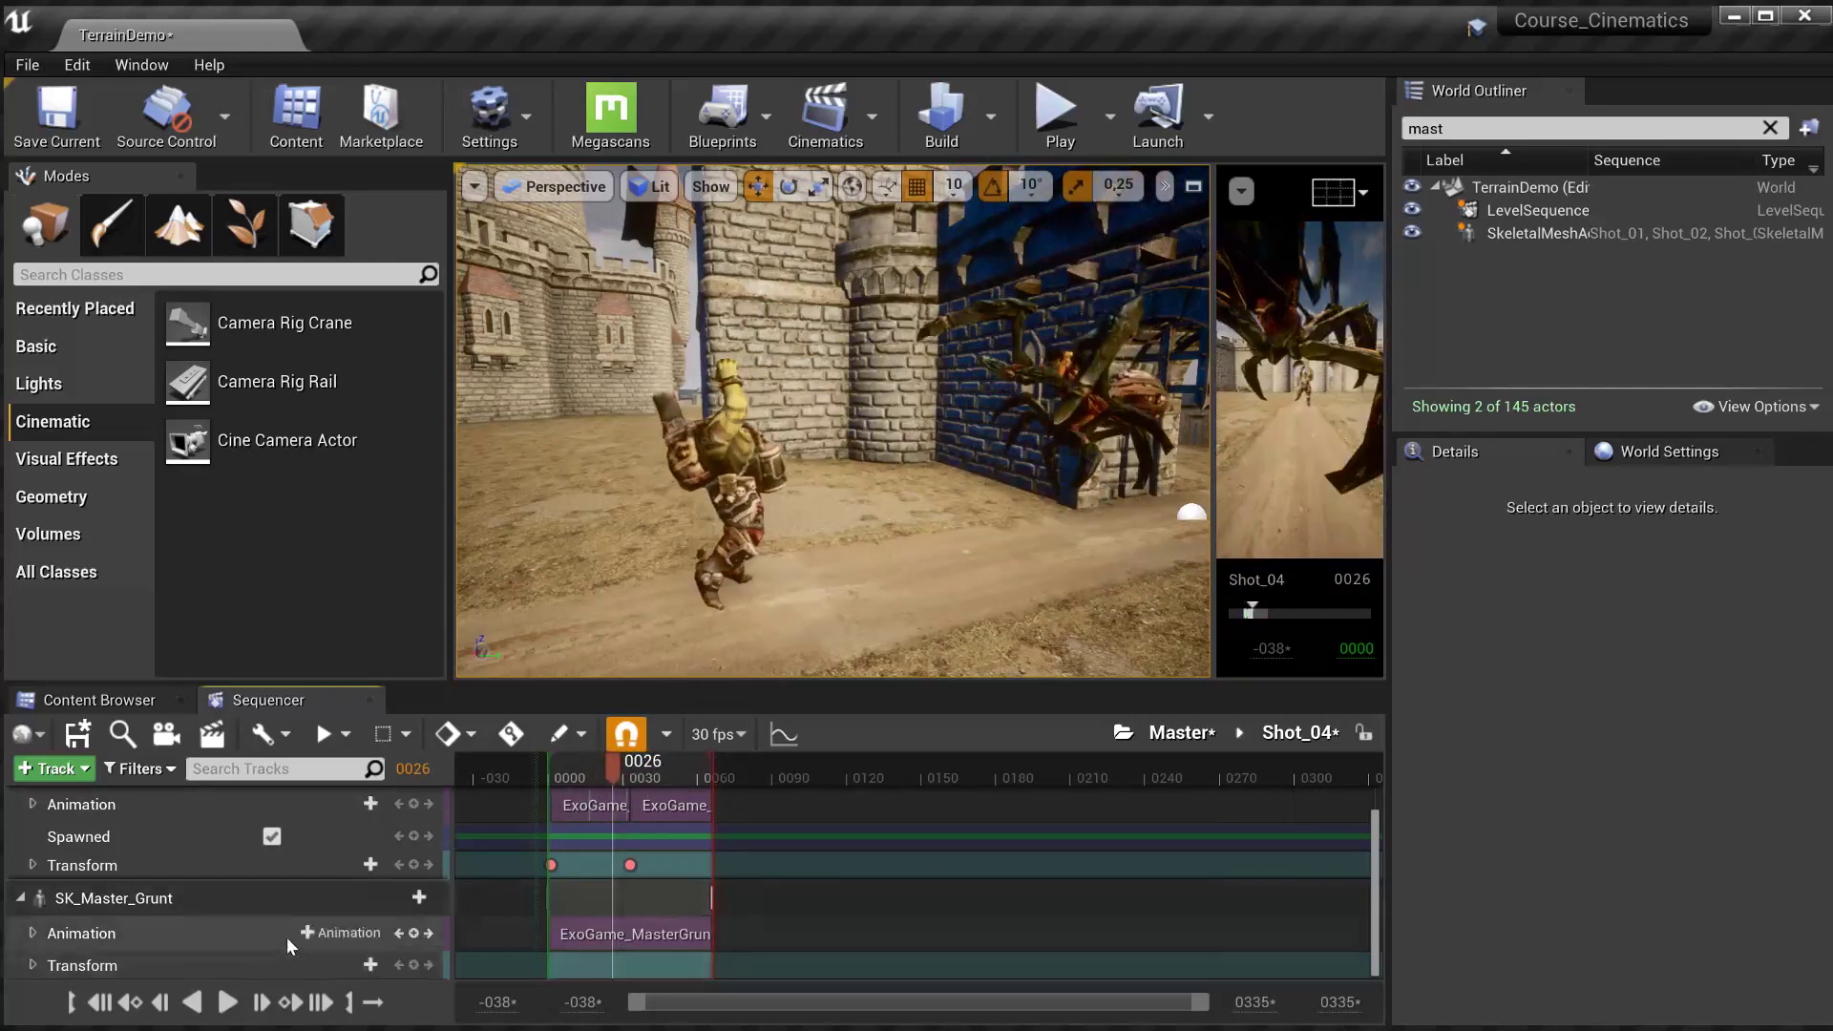
pyautogui.moveTo(833, 535); pyautogui.dragTo(785, 520, button='right')
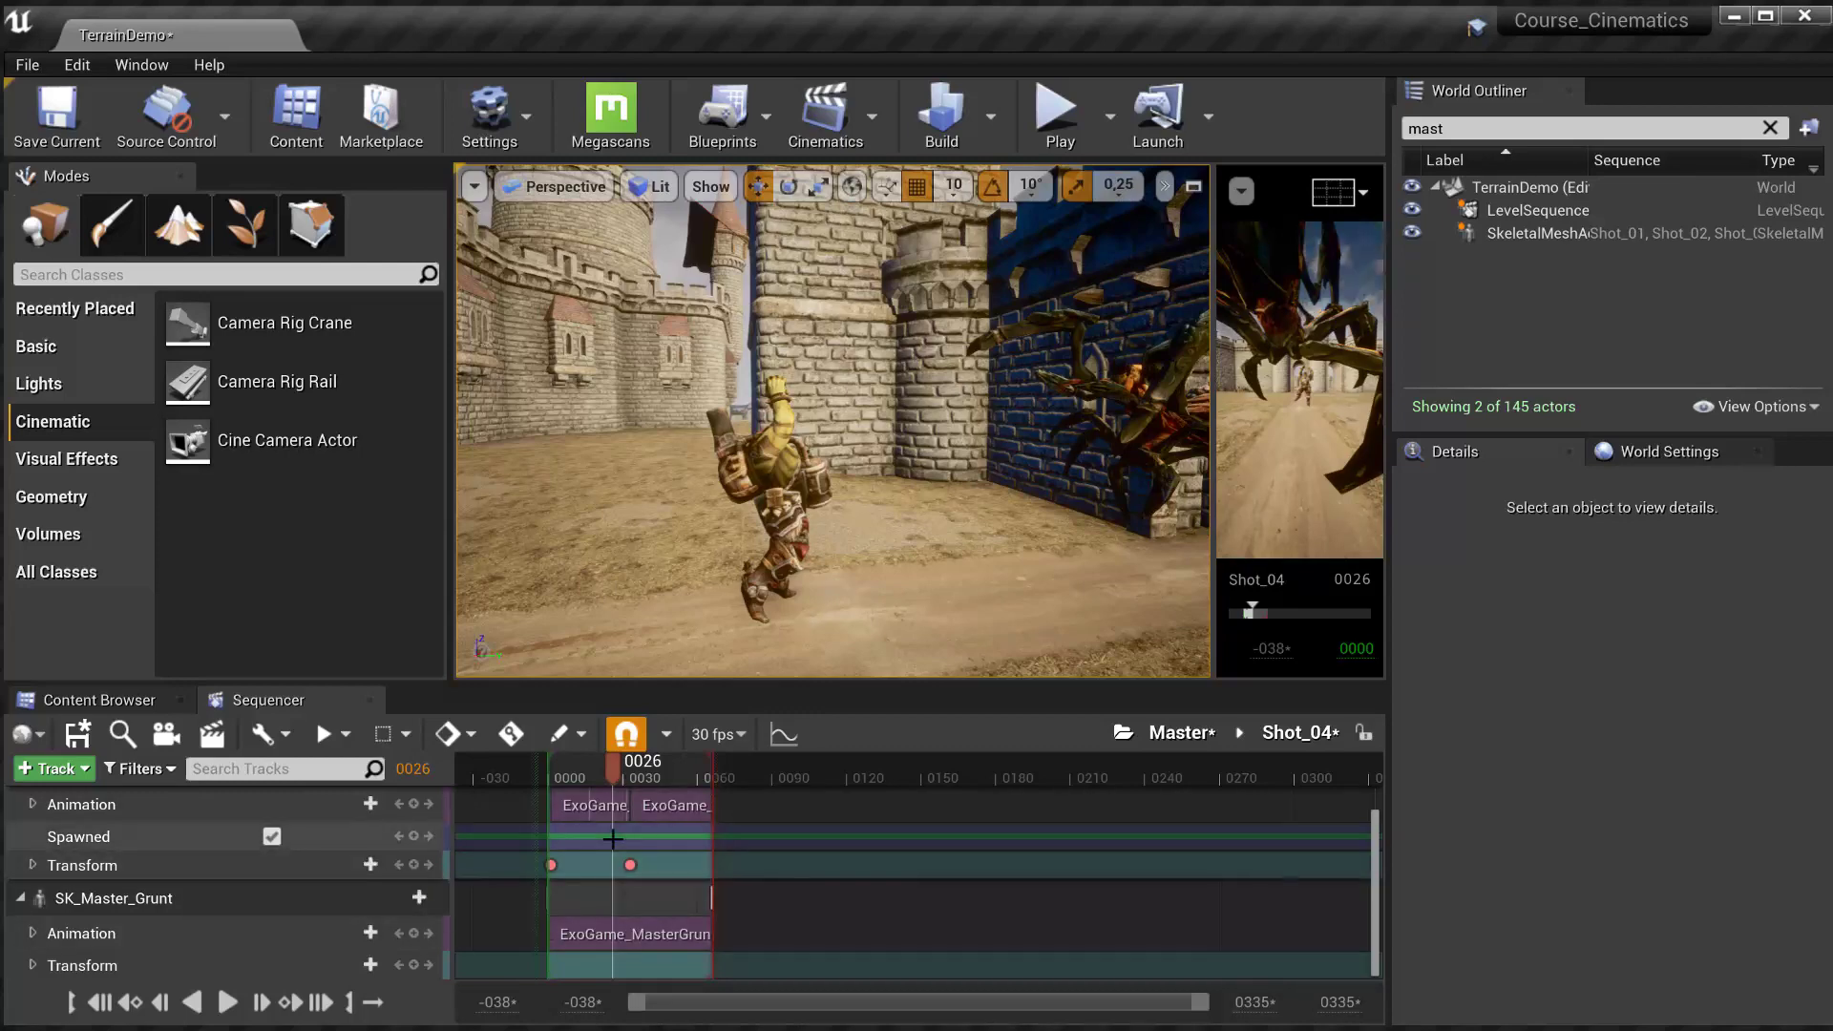
# - Delete all remaining tracks from Shot_04, including Camera Cuts, SK_Greater_Spider and SK_Master_Grunt
pyautogui.click(231, 901)
pyautogui.scroll(1, 239, 895)
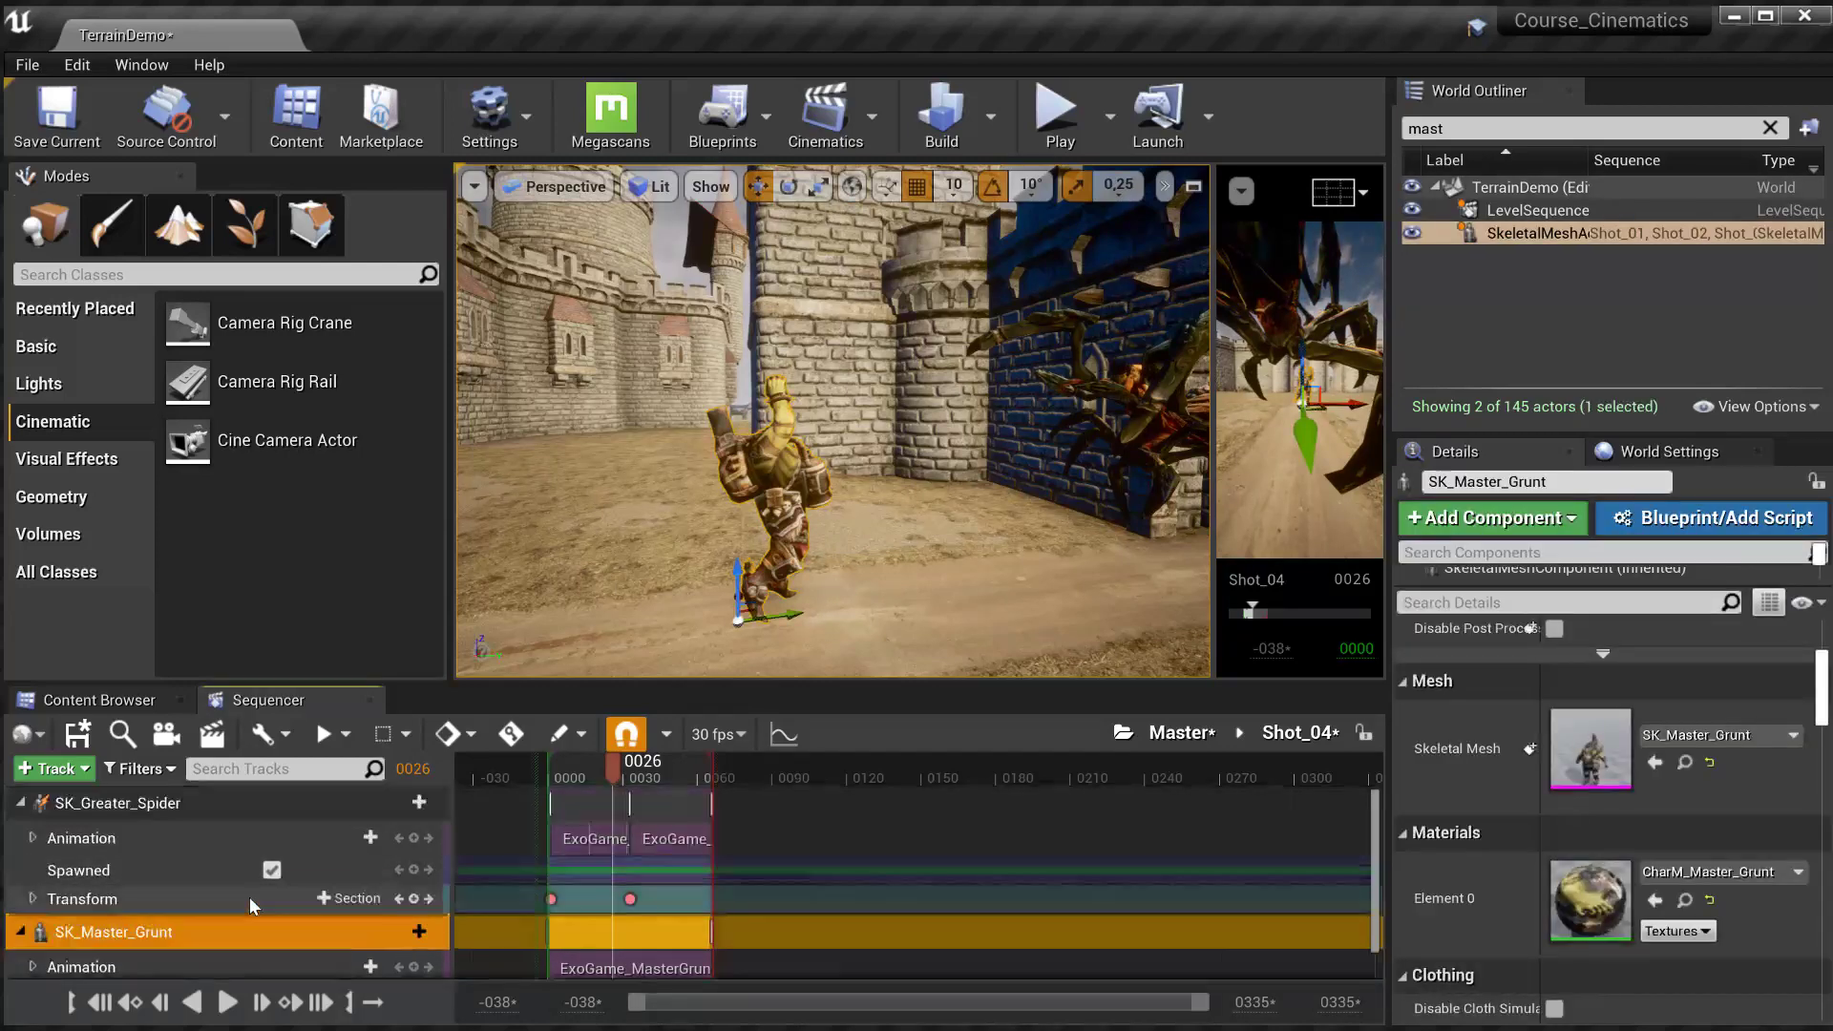
pyautogui.click(197, 811)
pyautogui.press('Delete')
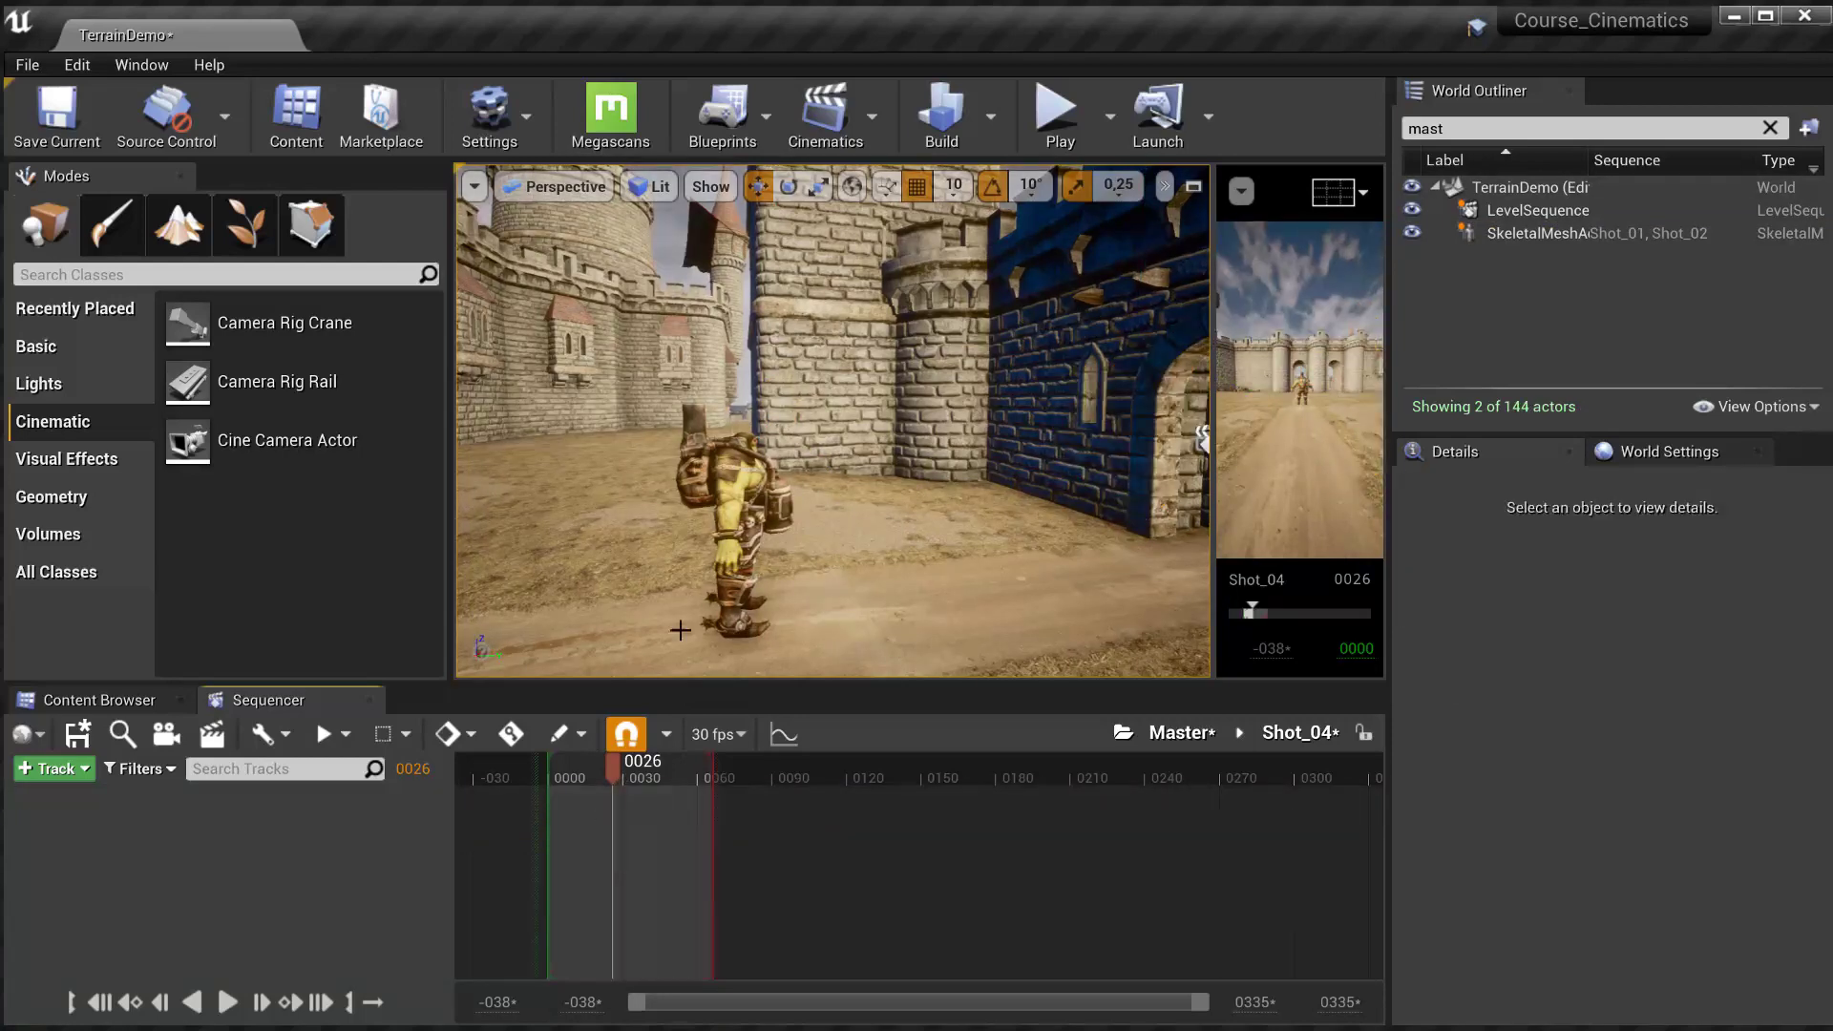
# - Add a Subscenes Track to Shot_04 and look through the sequences available for it
pyautogui.moveTo(680, 630); pyautogui.dragTo(708, 815, button='right')
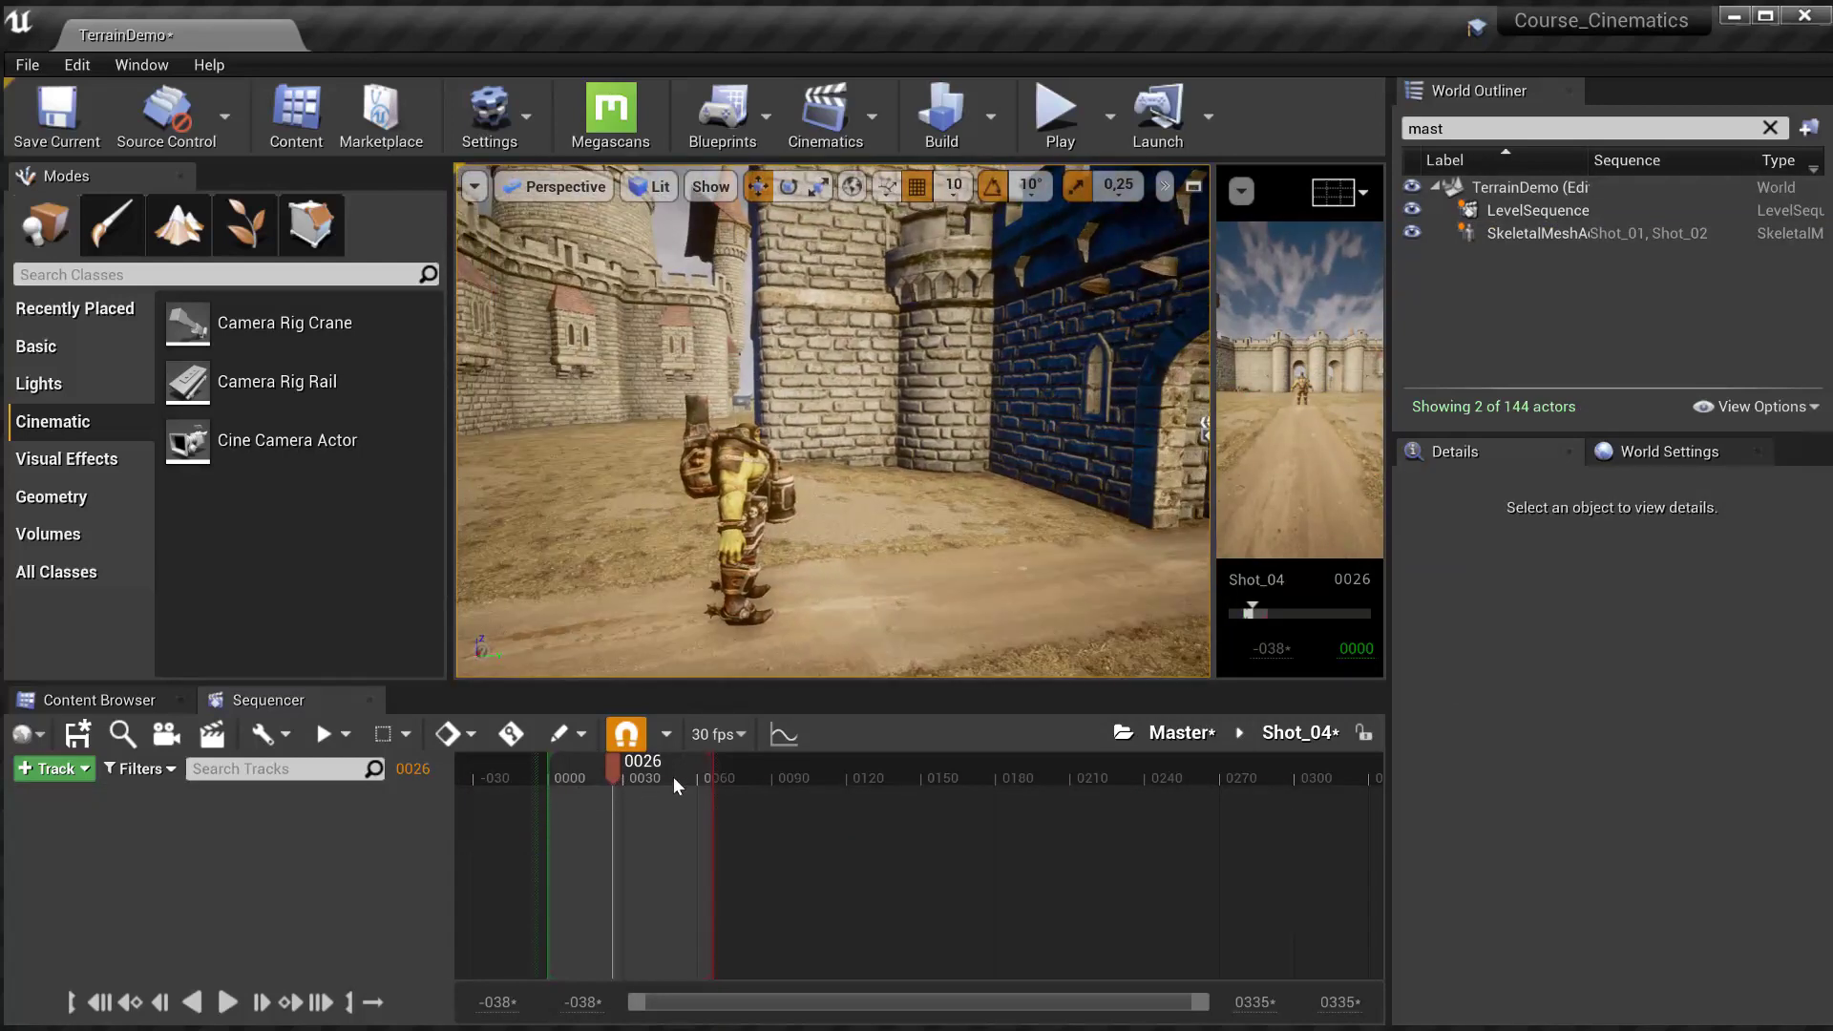
pyautogui.click(60, 768)
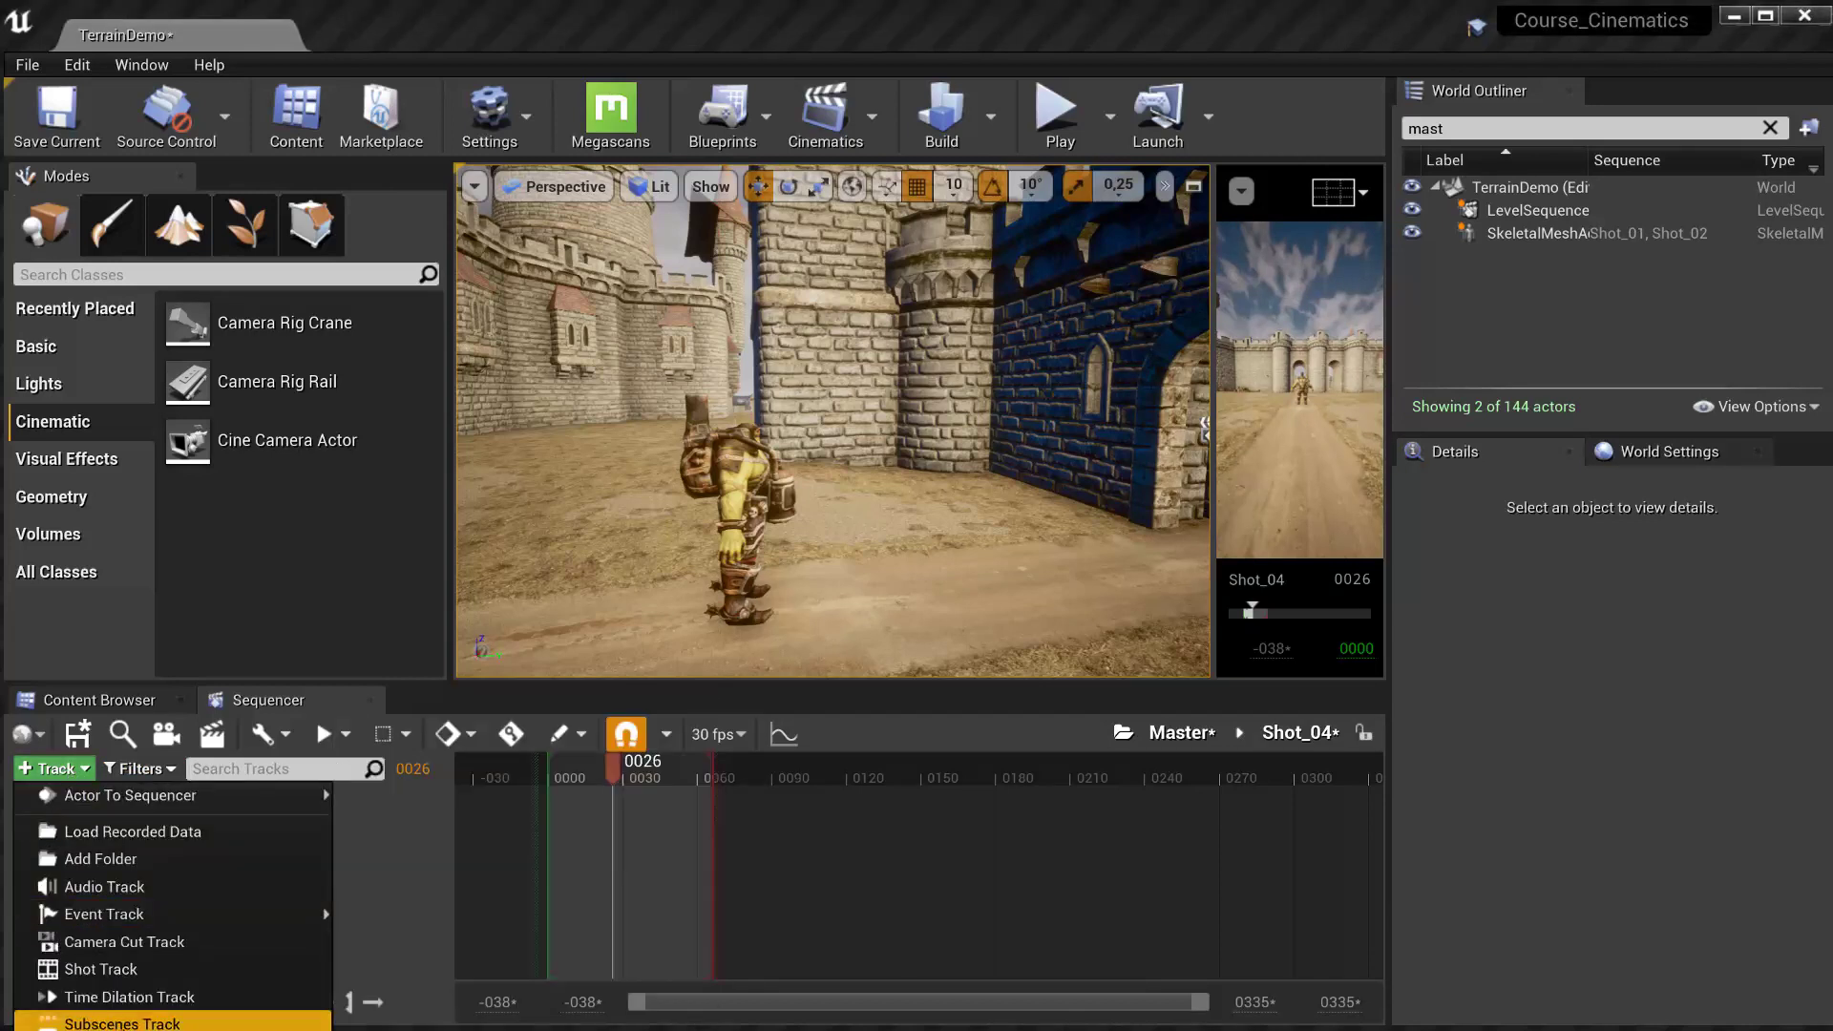
pyautogui.click(123, 1023)
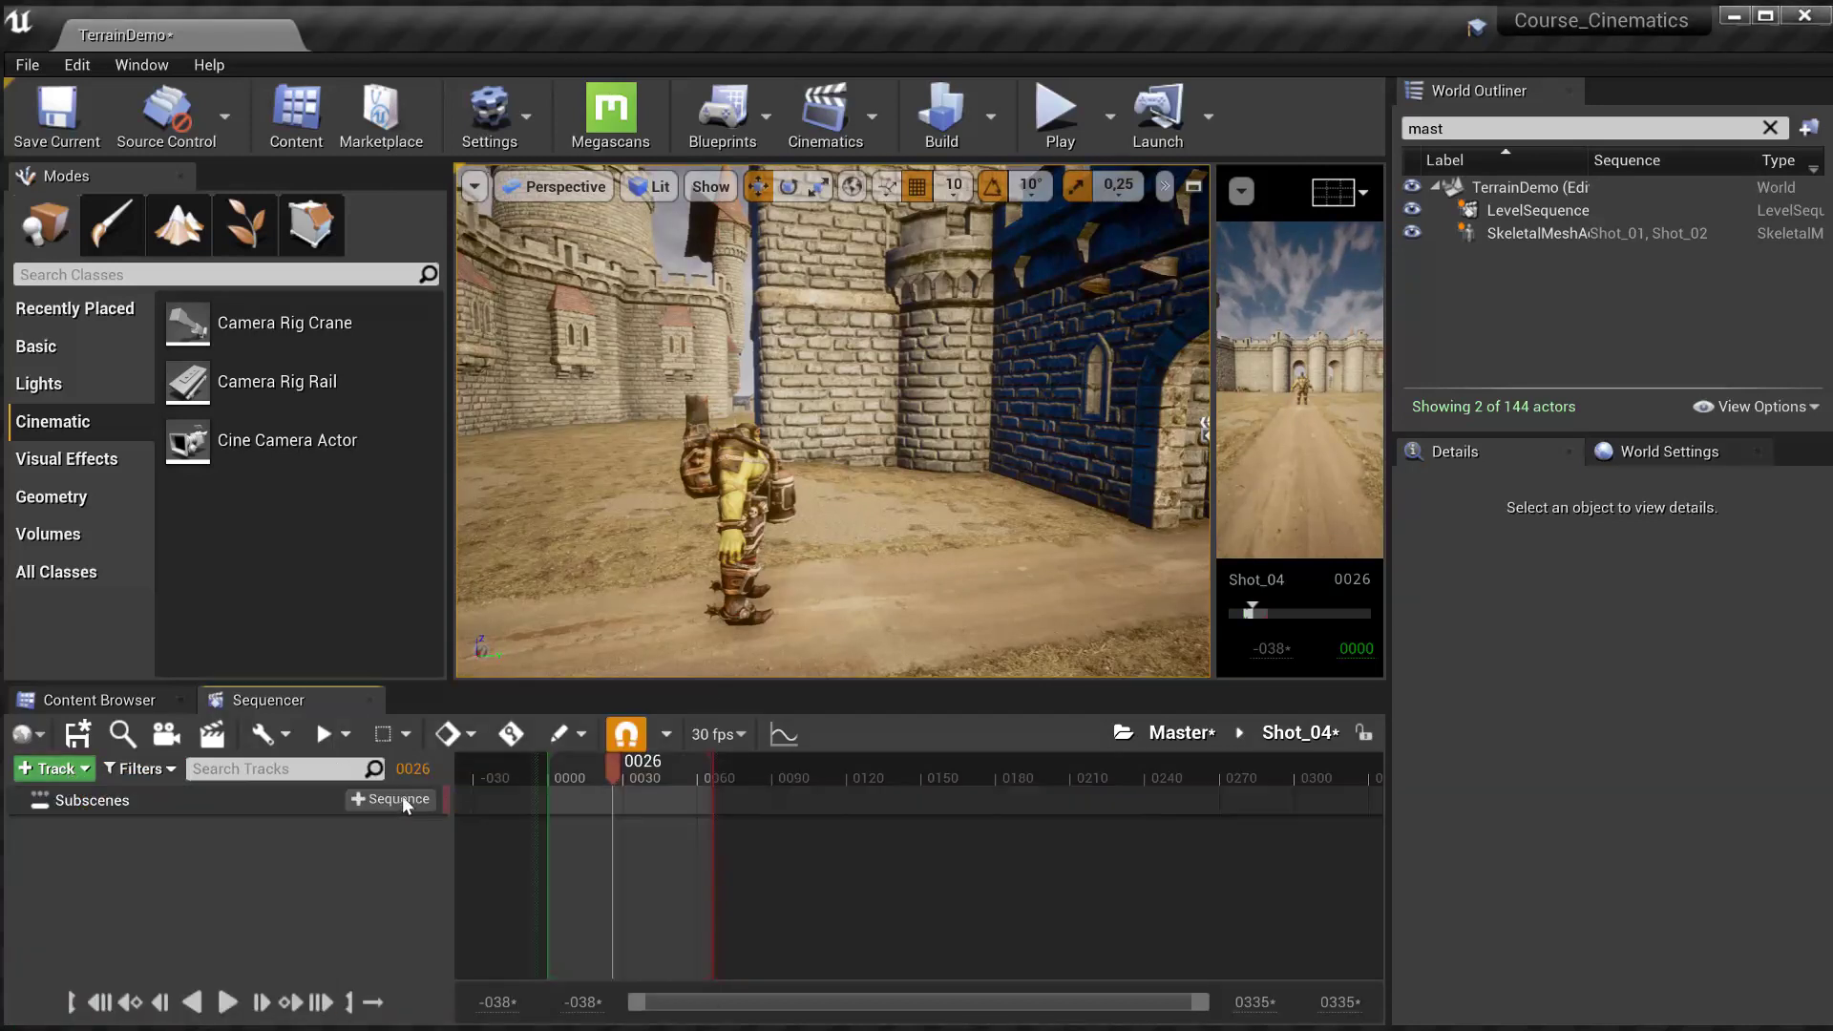
pyautogui.click(403, 801)
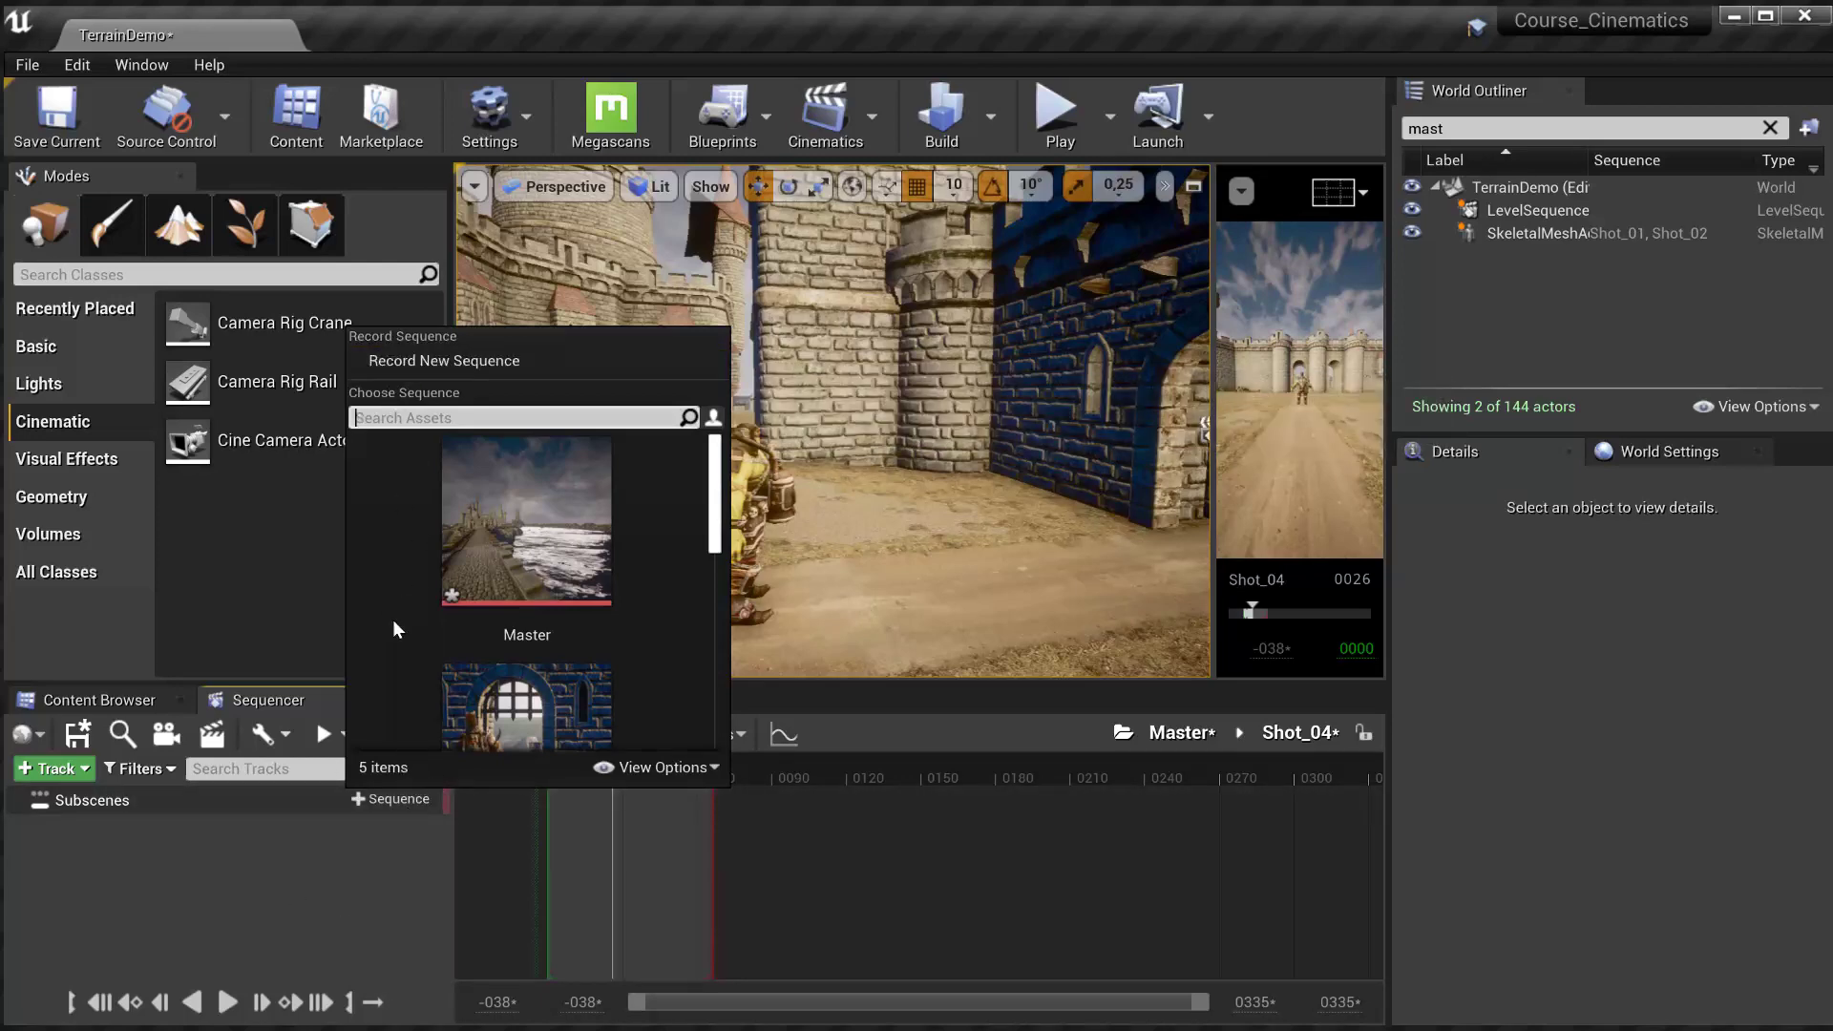
pyautogui.click(333, 859)
# - Create a Level Sequence named Animations in the Cinematics/Shots folder
pyautogui.click(158, 698)
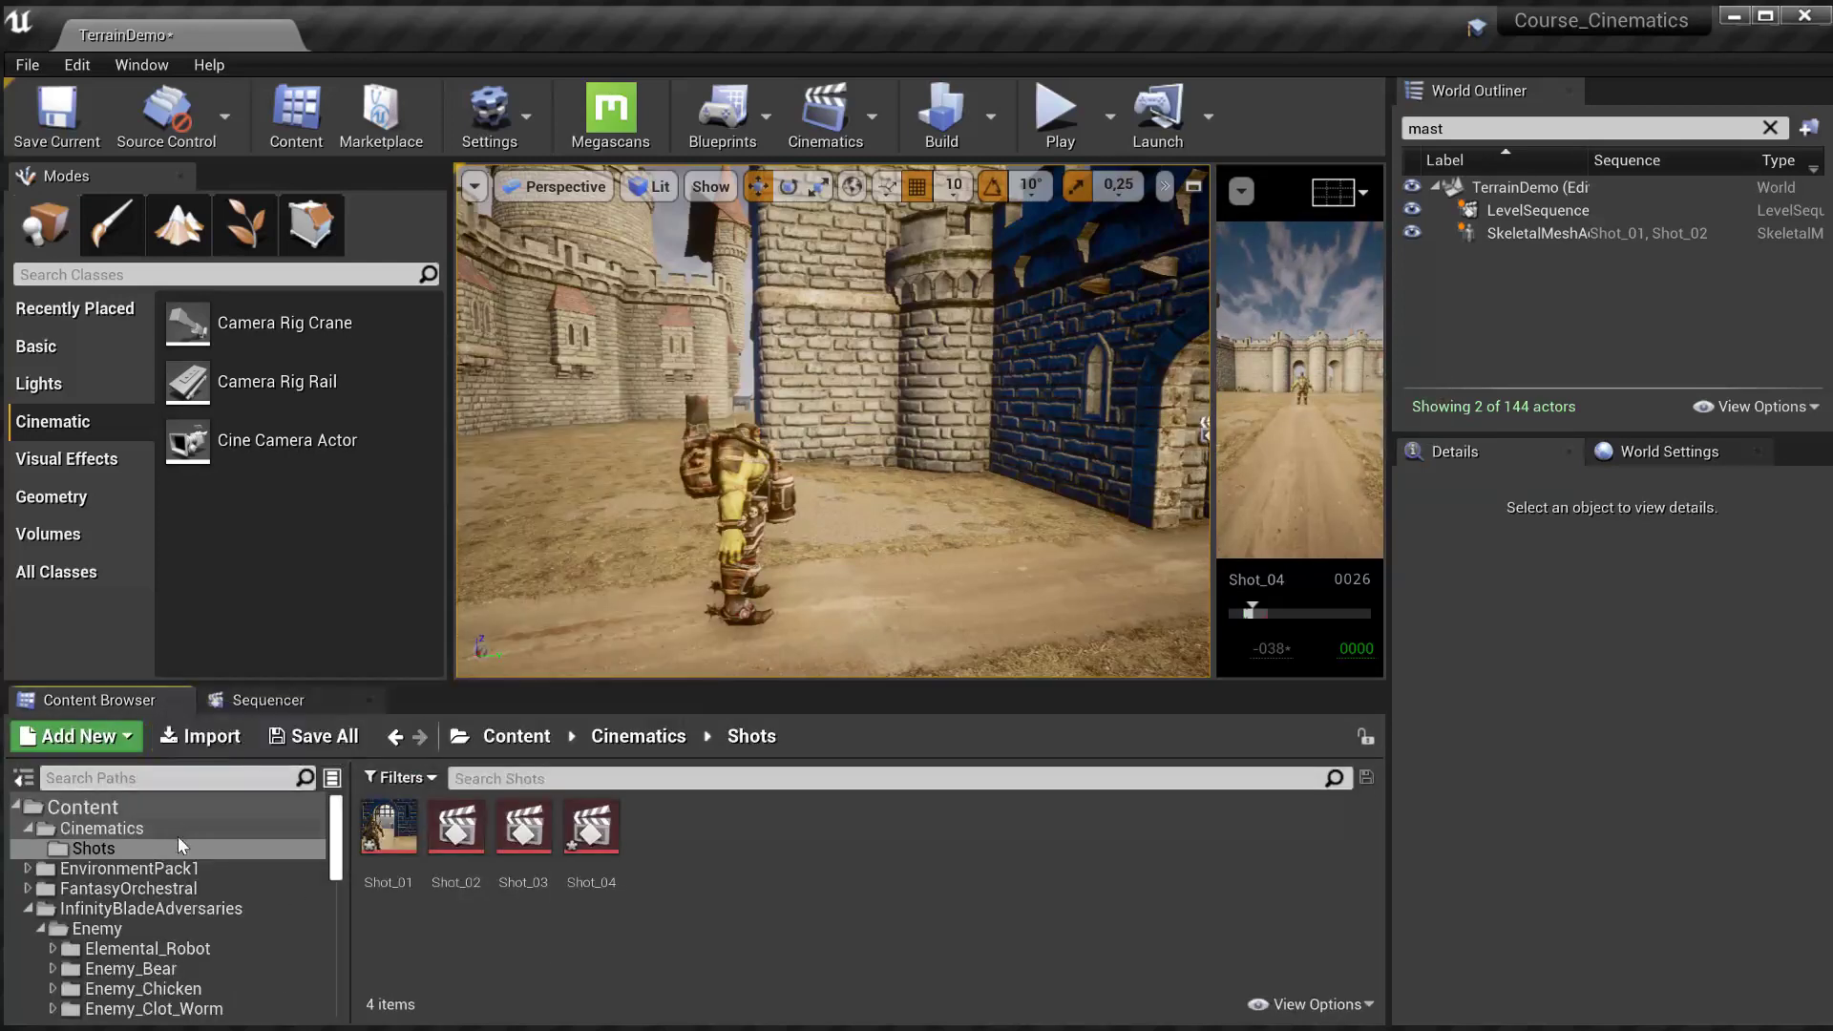
pyautogui.rightClick(695, 904)
pyautogui.moveTo(764, 557)
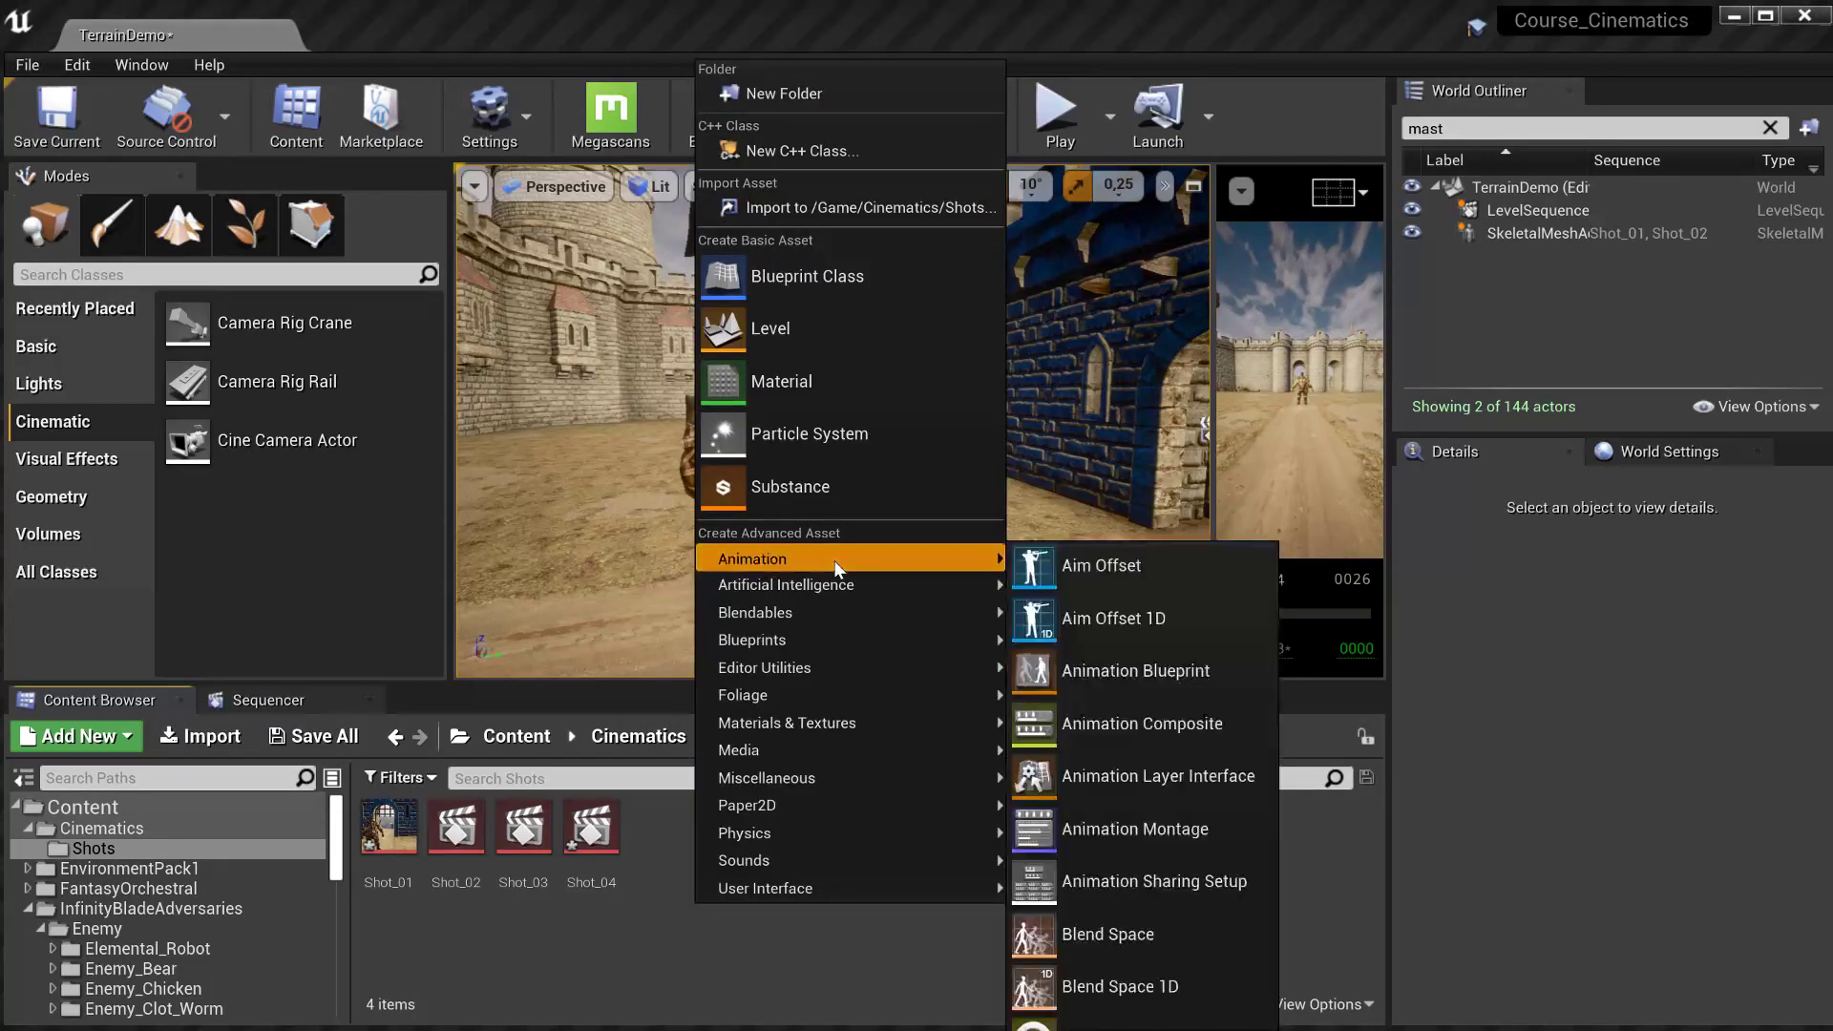
pyautogui.click(1146, 1020)
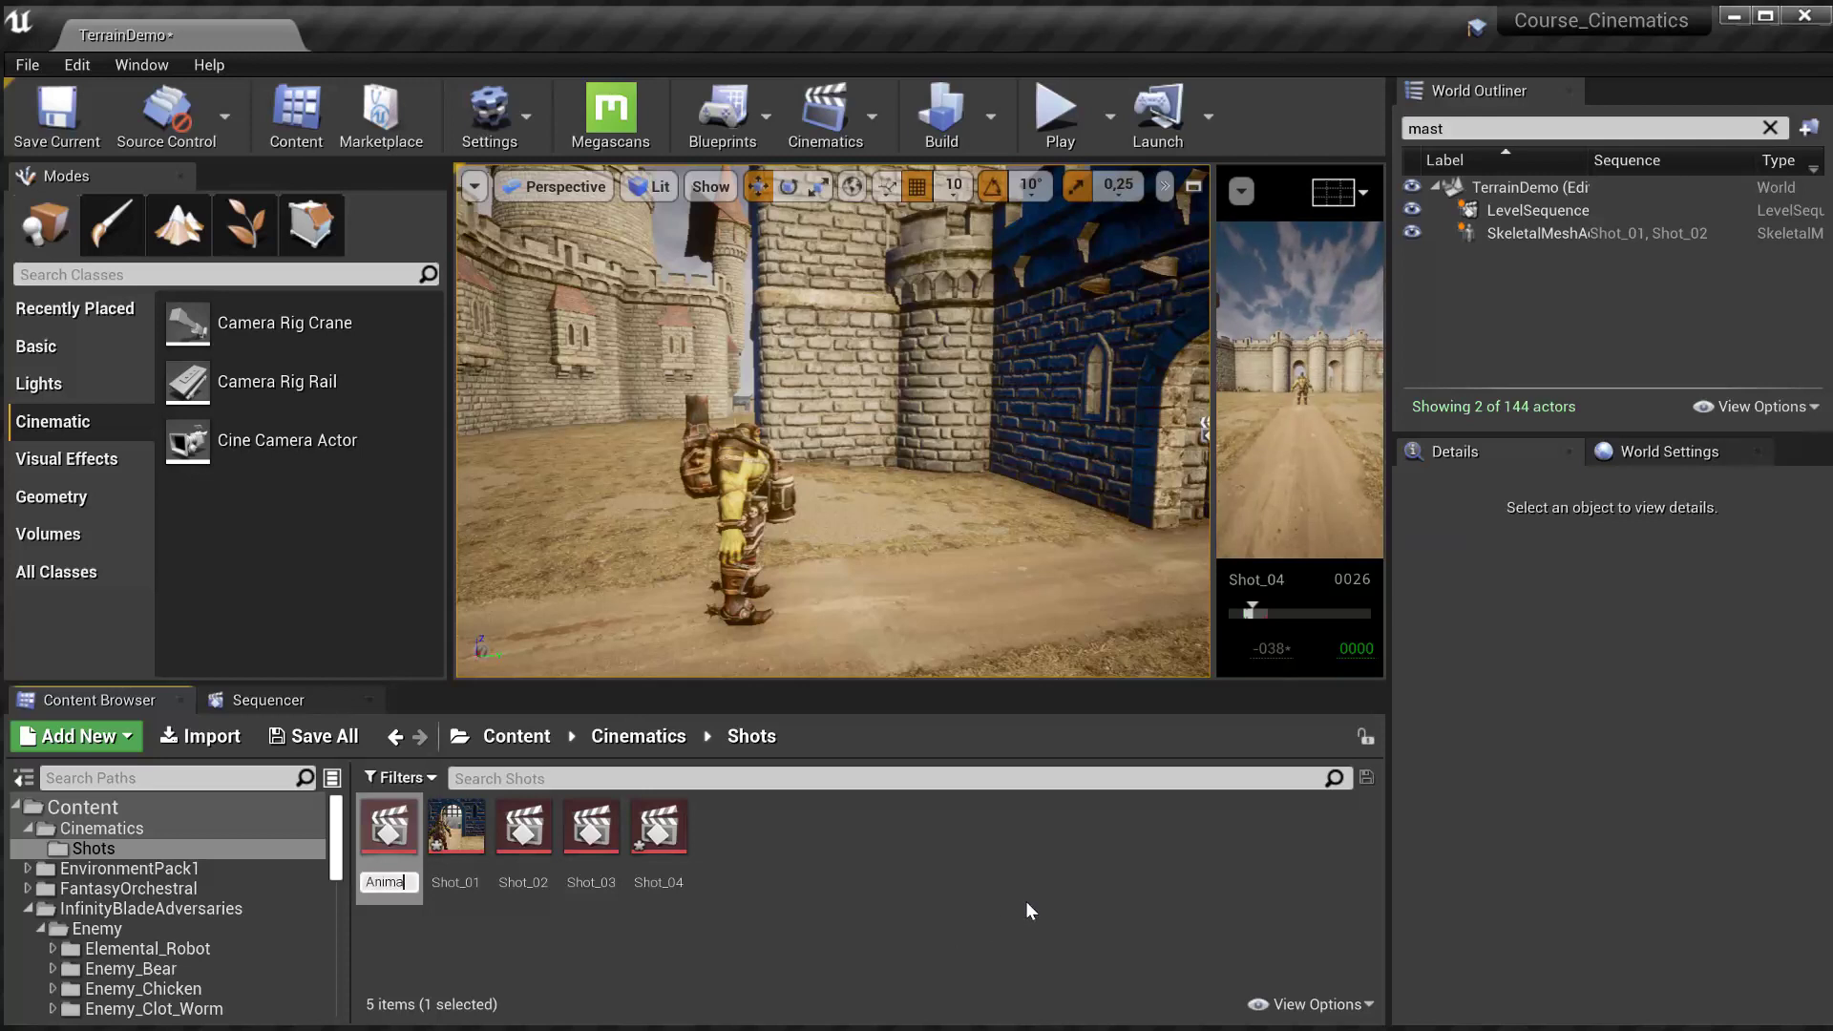
pyautogui.write('Animations')
pyautogui.press('Return')
pyautogui.click(651, 964)
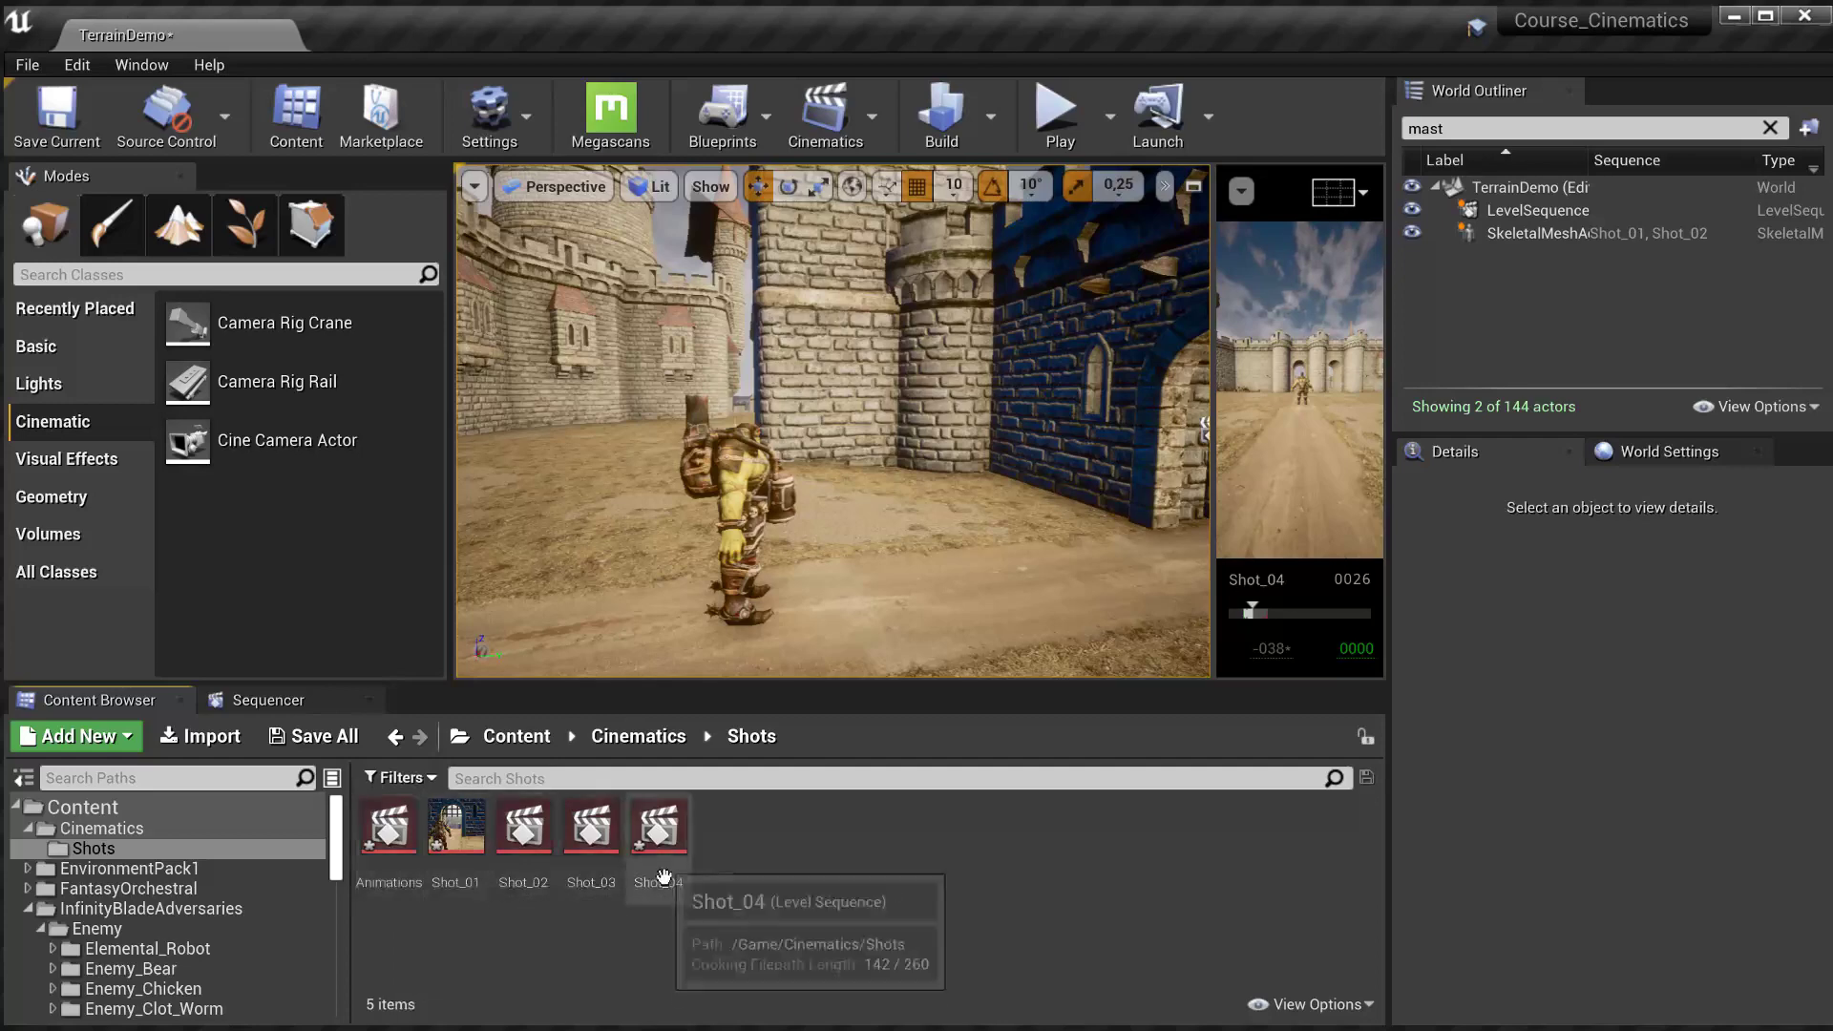
# - Add the Animations sequence to Shot_04's Subscenes track at frame 0 and open it for editing
pyautogui.doubleClick(661, 831)
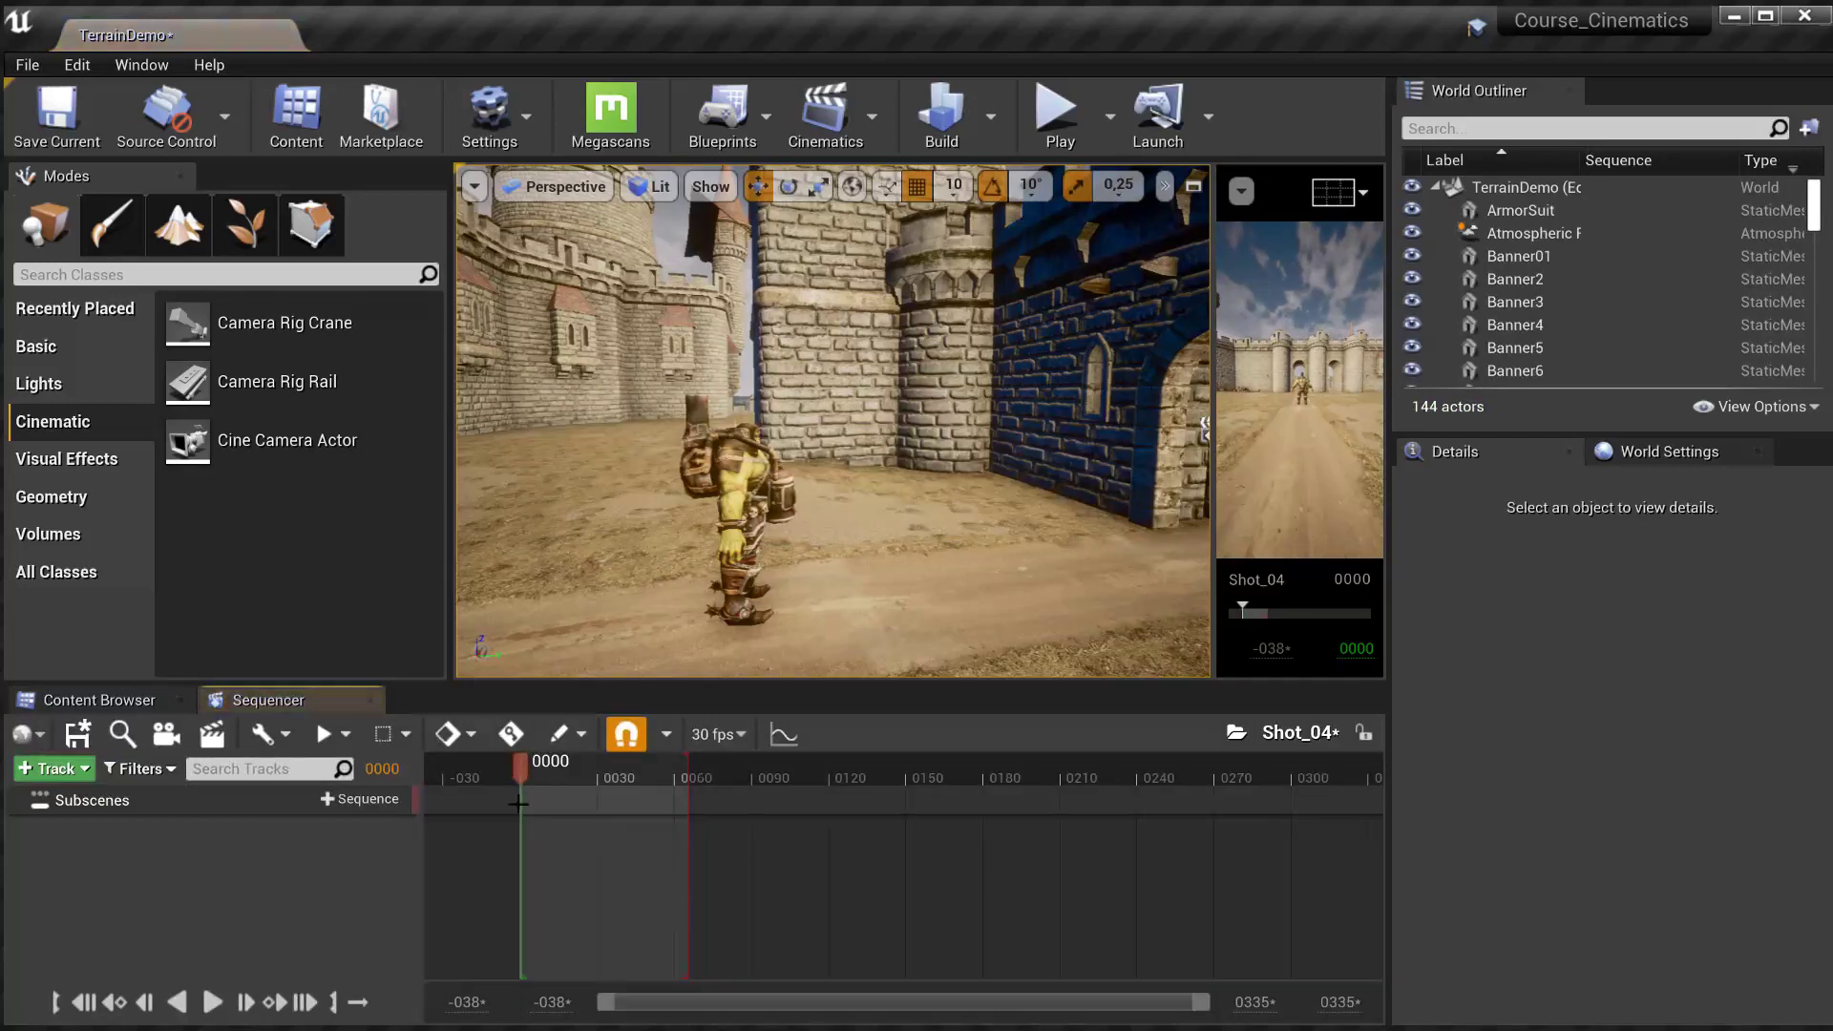
pyautogui.click(358, 799)
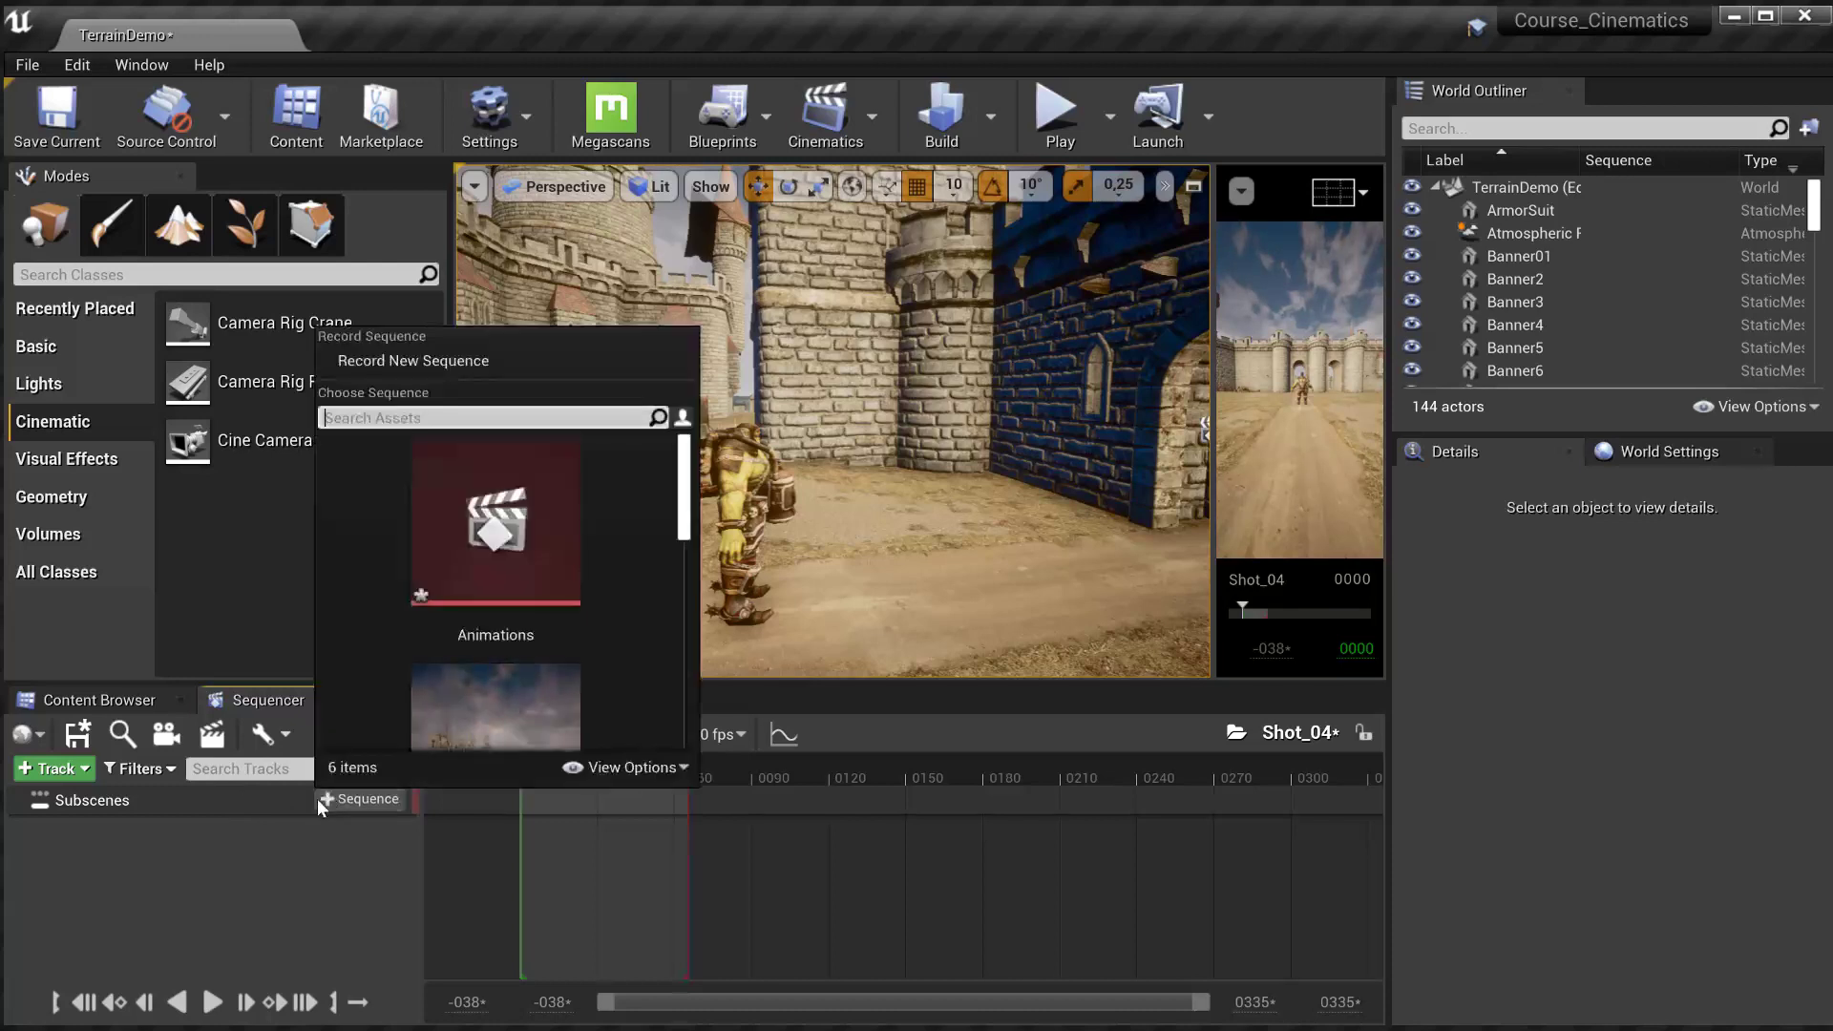
pyautogui.click(420, 584)
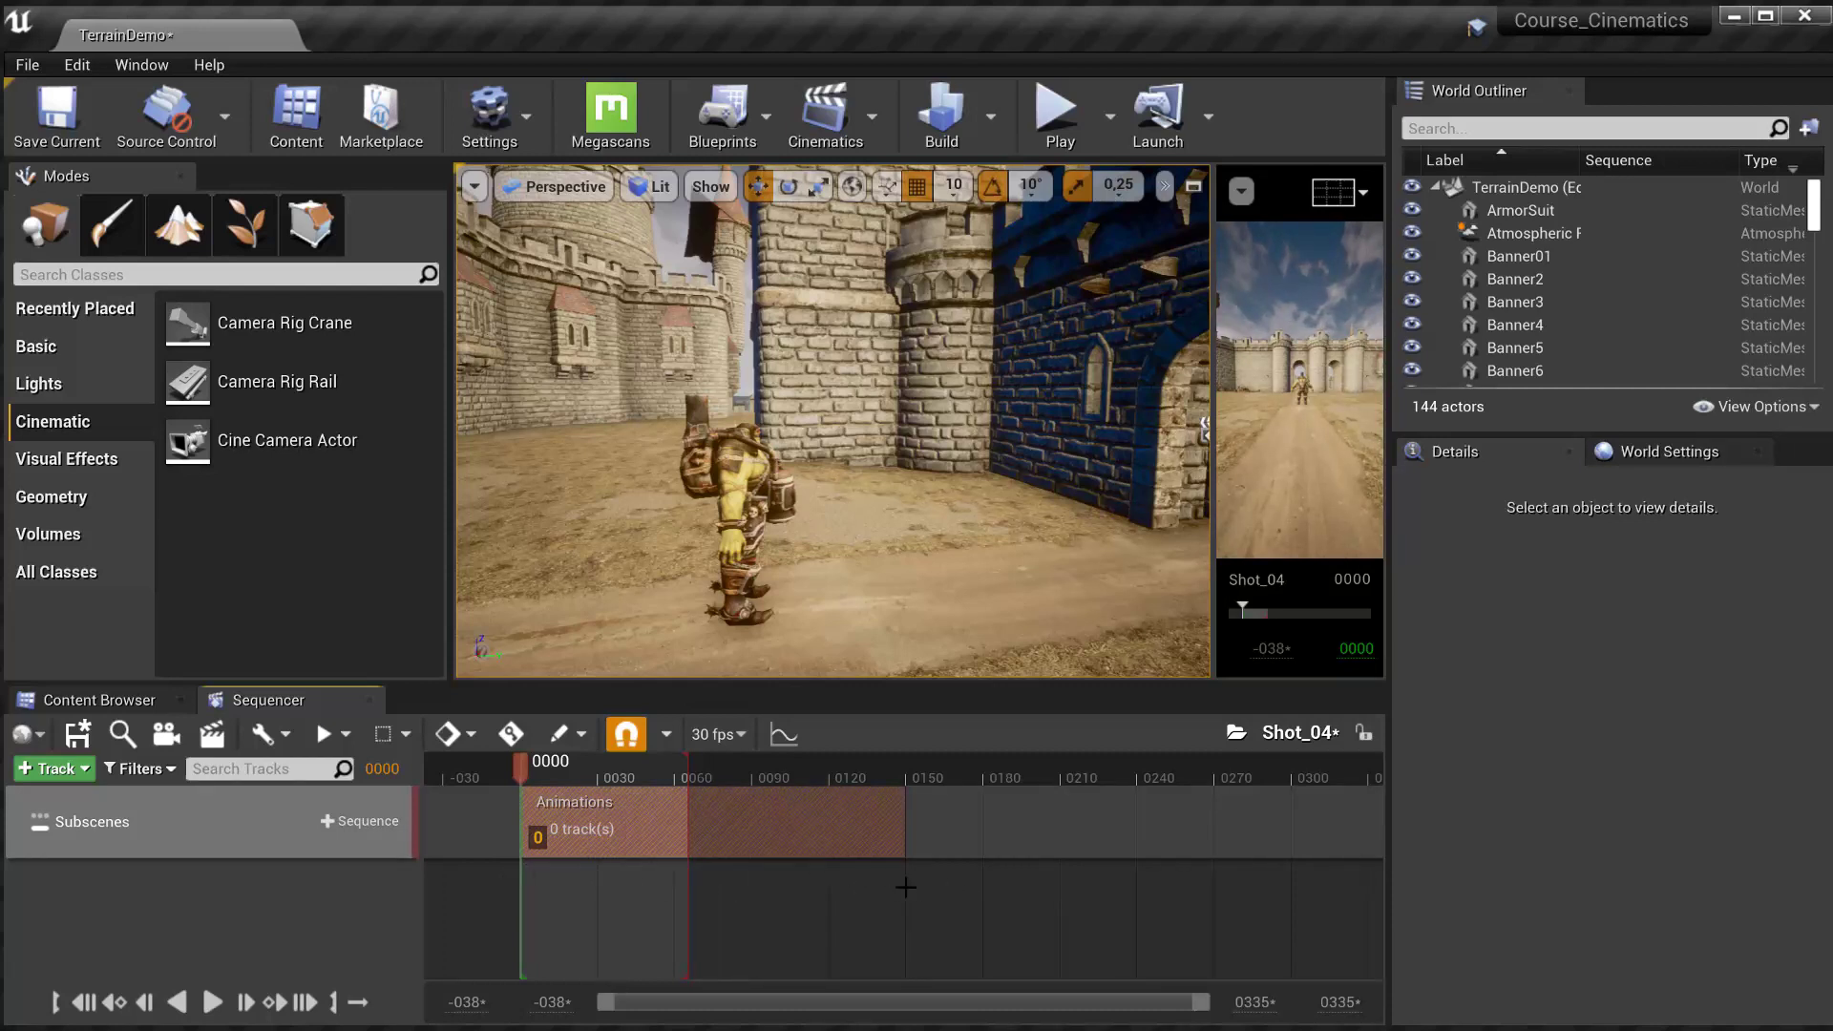
pyautogui.doubleClick(653, 818)
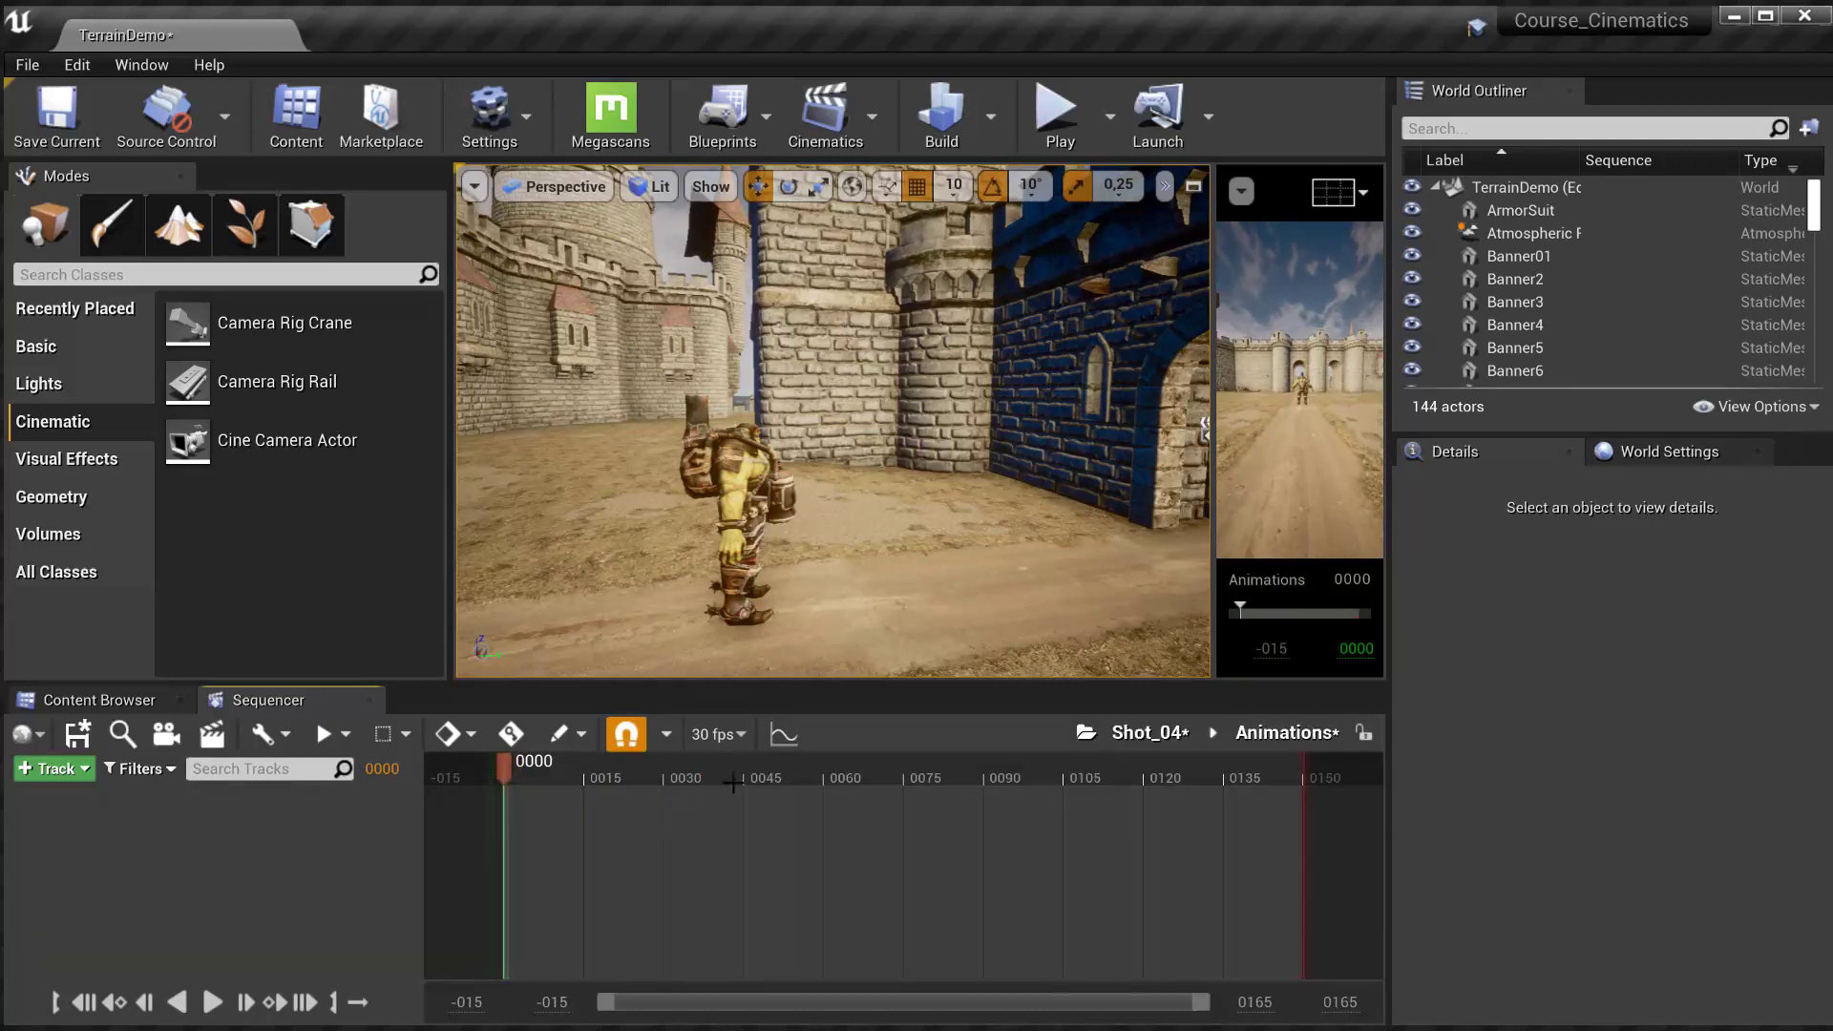
# - Add the SK_Master_Grunt actor from the level to the Animations sequence
pyautogui.moveTo(836, 411)
pyautogui.mouseDown(button='right')
pyautogui.moveTo(812, 440)
pyautogui.moveTo(993, 420)
pyautogui.moveTo(974, 392)
pyautogui.moveTo(840, 420)
pyautogui.moveTo(769, 401)
pyautogui.moveTo(807, 411)
pyautogui.moveTo(779, 449)
pyautogui.moveTo(850, 409)
pyautogui.moveTo(836, 401)
pyautogui.mouseUp(button='right')
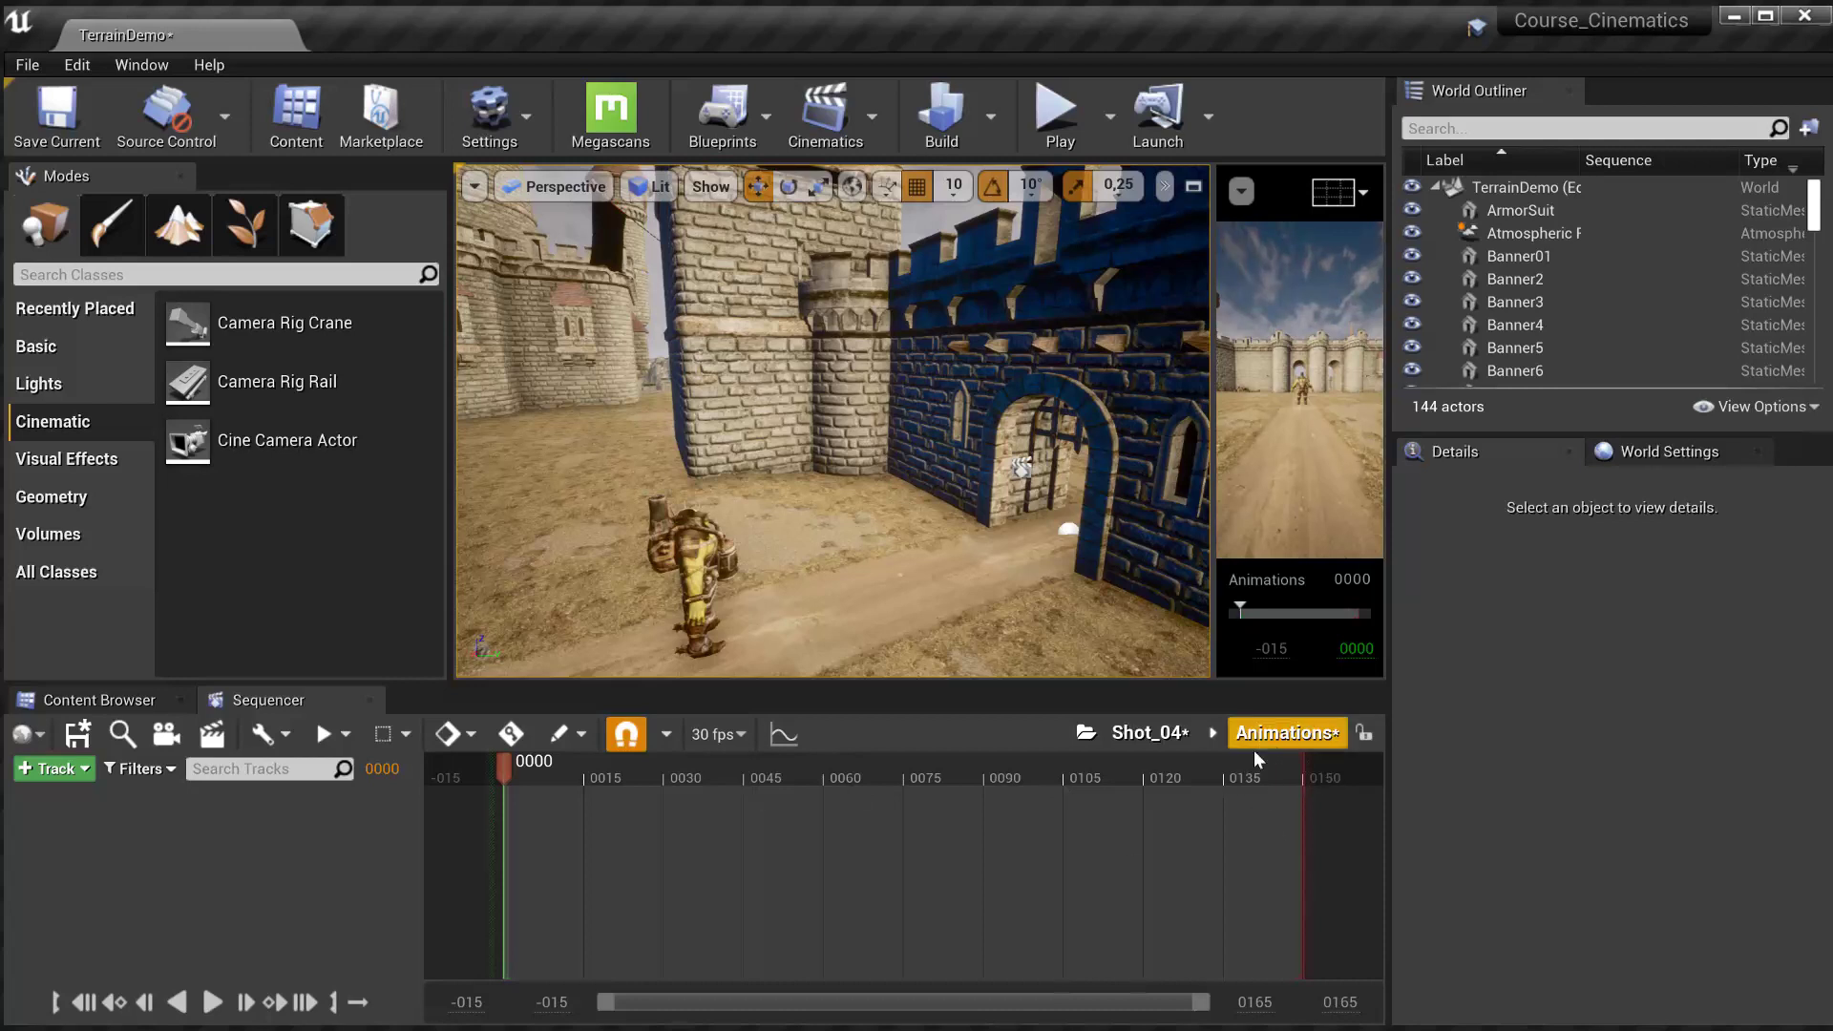
pyautogui.click(52, 769)
pyautogui.moveTo(100, 792)
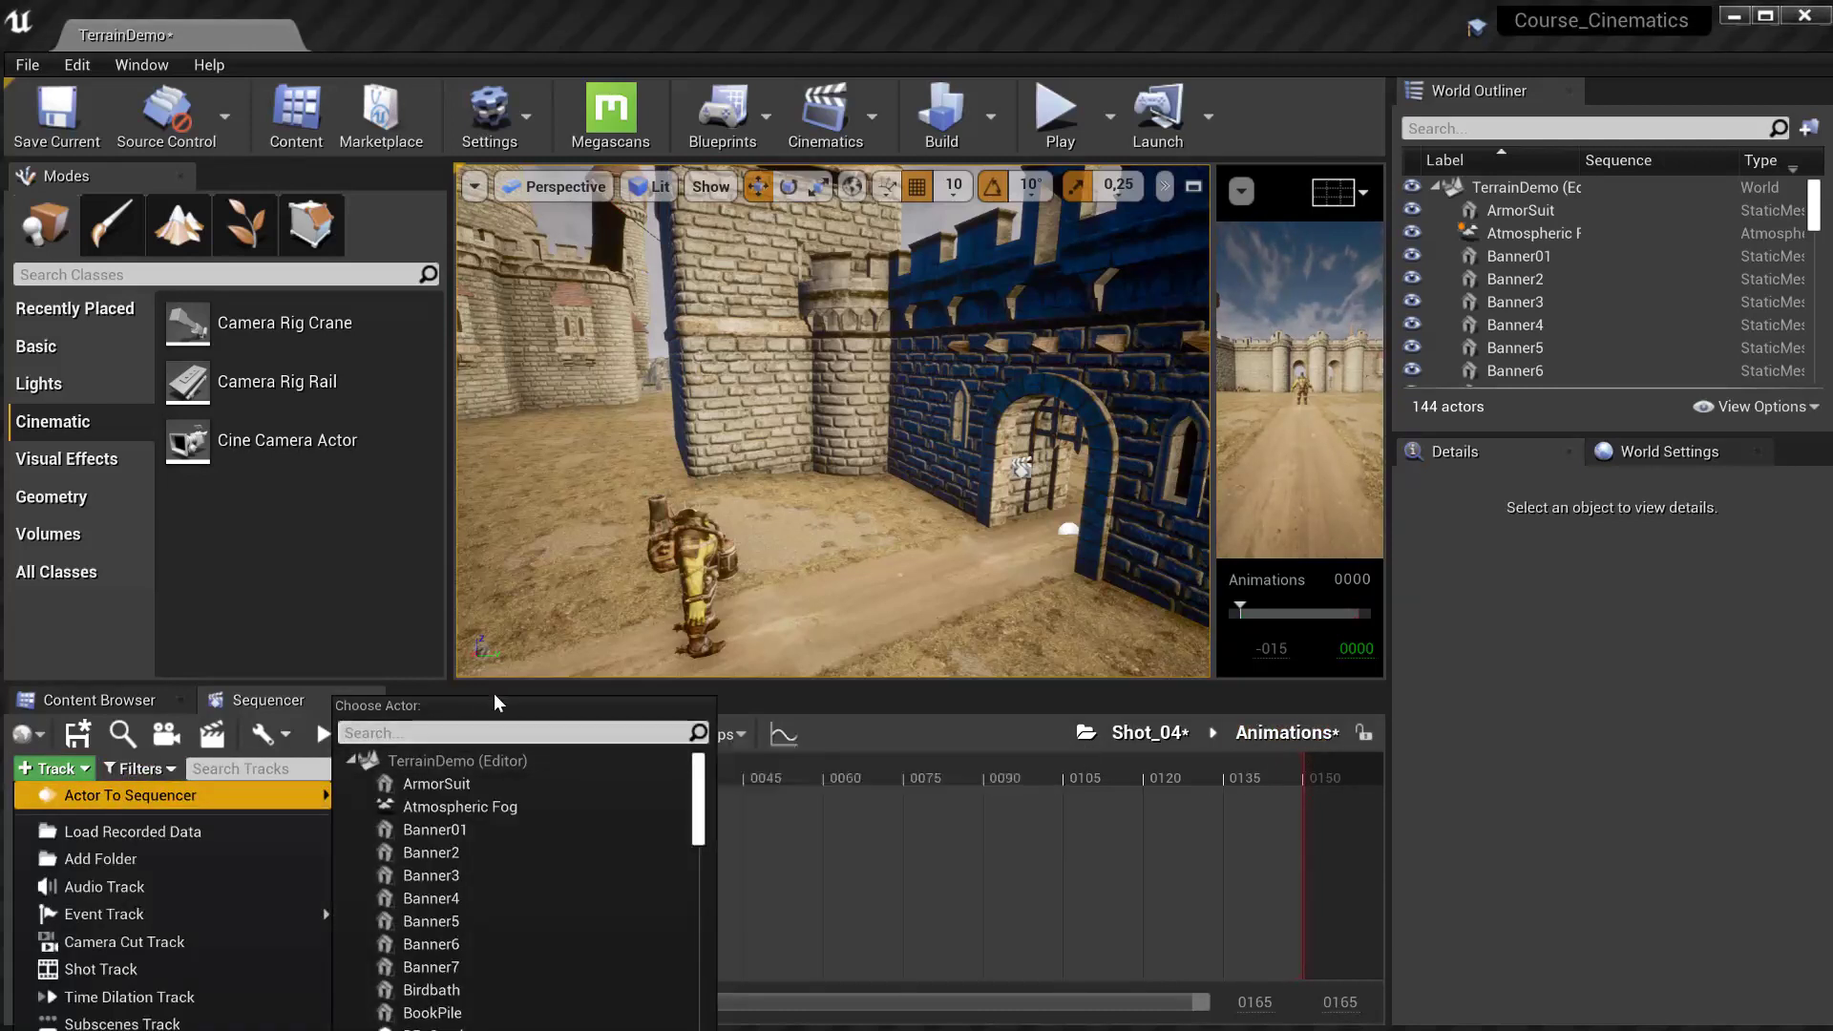
pyautogui.click(685, 554)
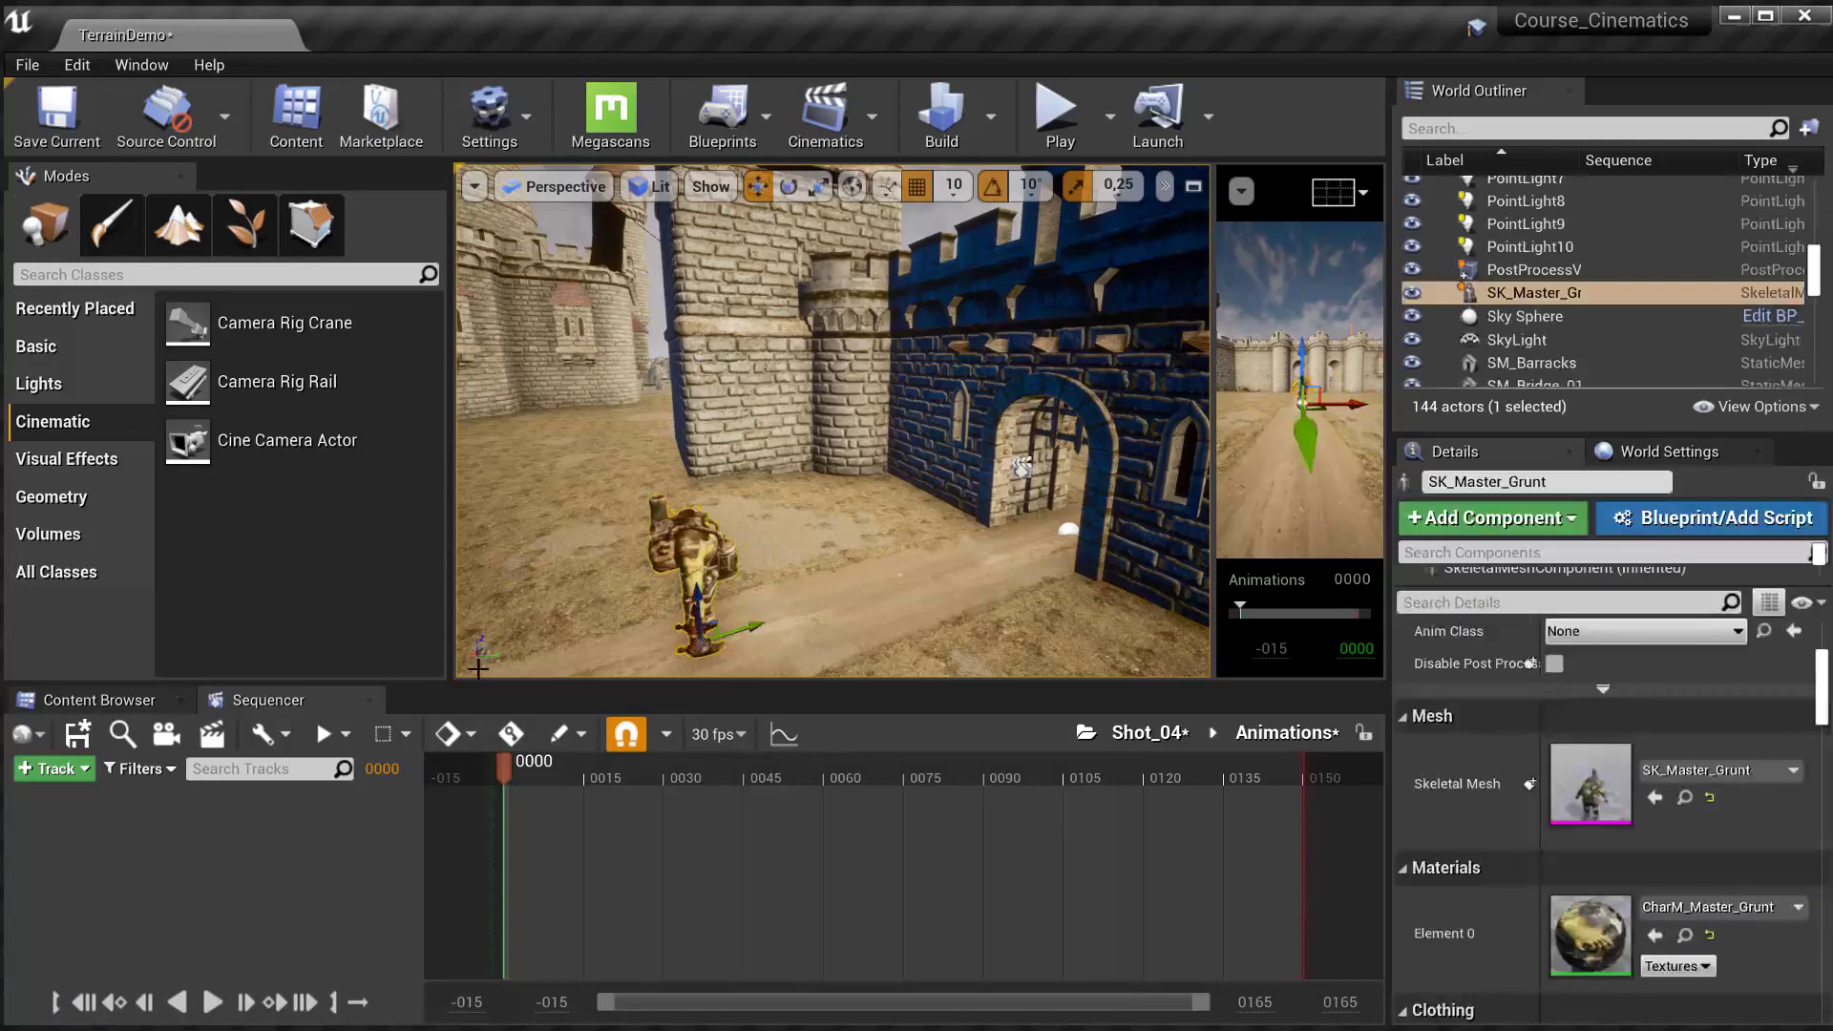
pyautogui.click(53, 769)
pyautogui.moveTo(108, 800)
pyautogui.click(659, 673)
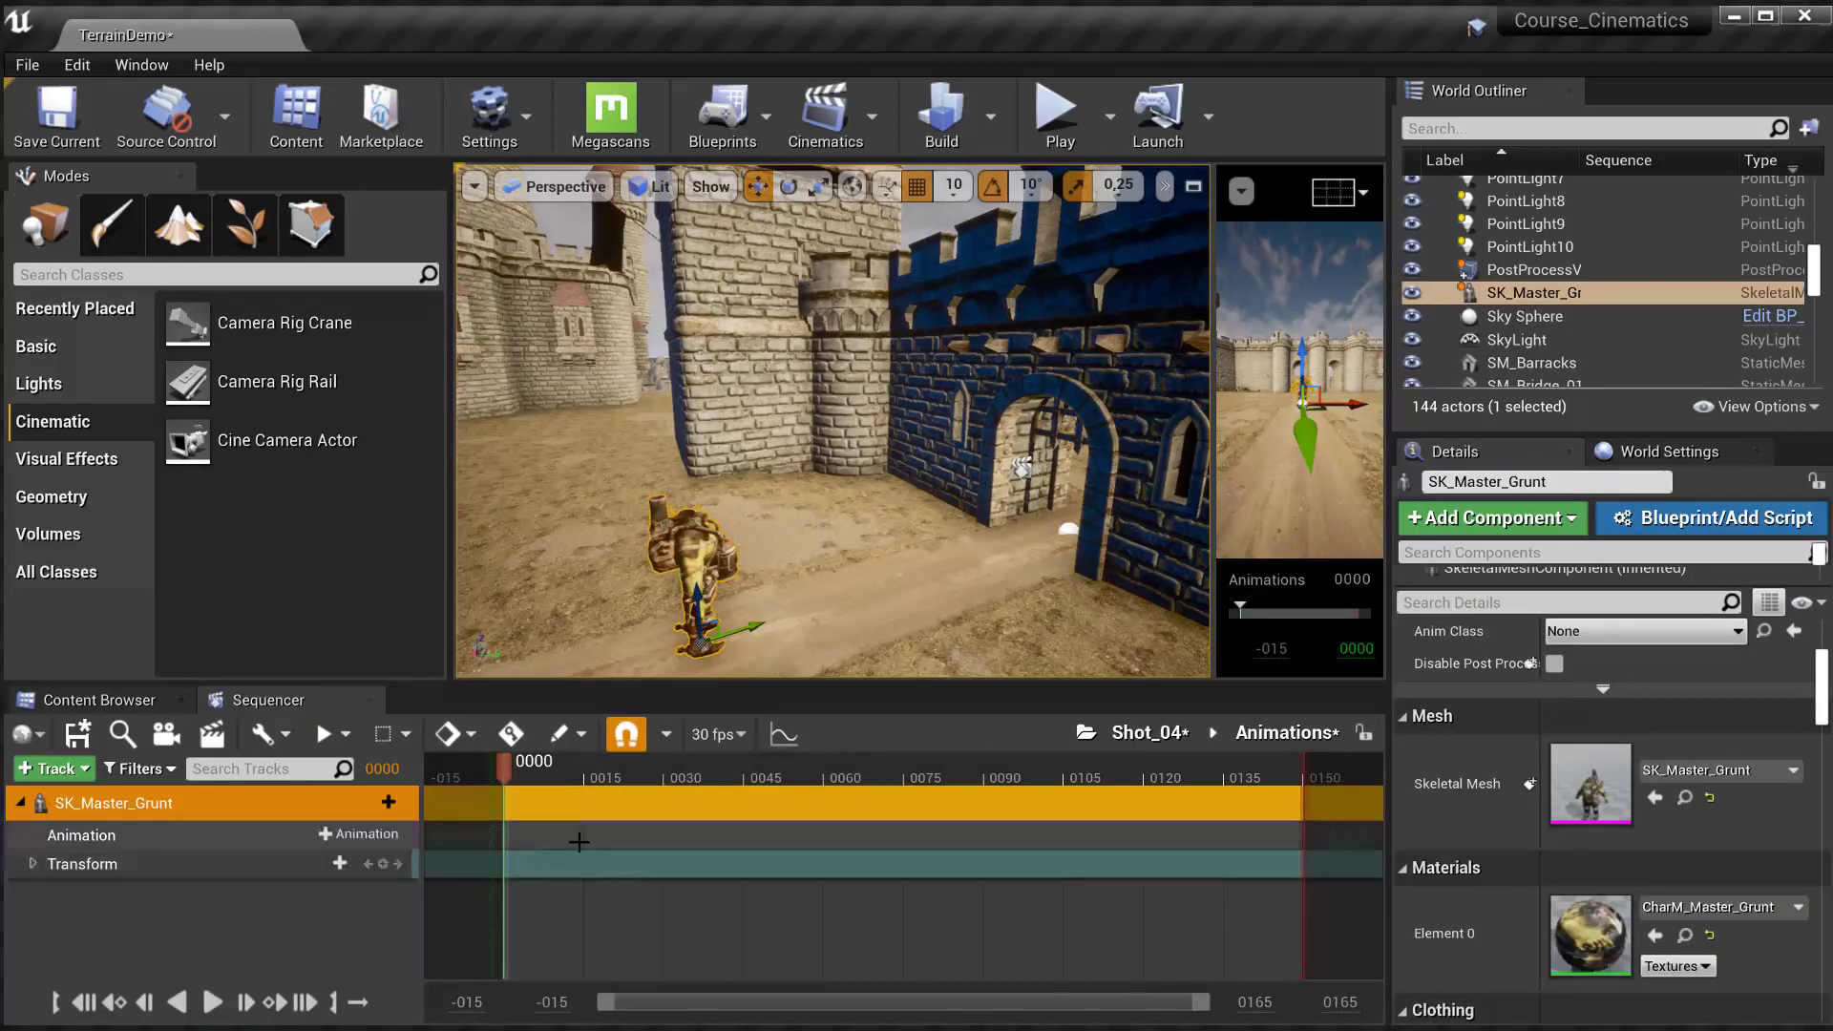
# - Place SK_Greater_Spider from the Enemy_Great_Spider folder on the dirt path near the castle gate, facing the grunt
pyautogui.moveTo(659, 663); pyautogui.dragTo(619, 665, button='right')
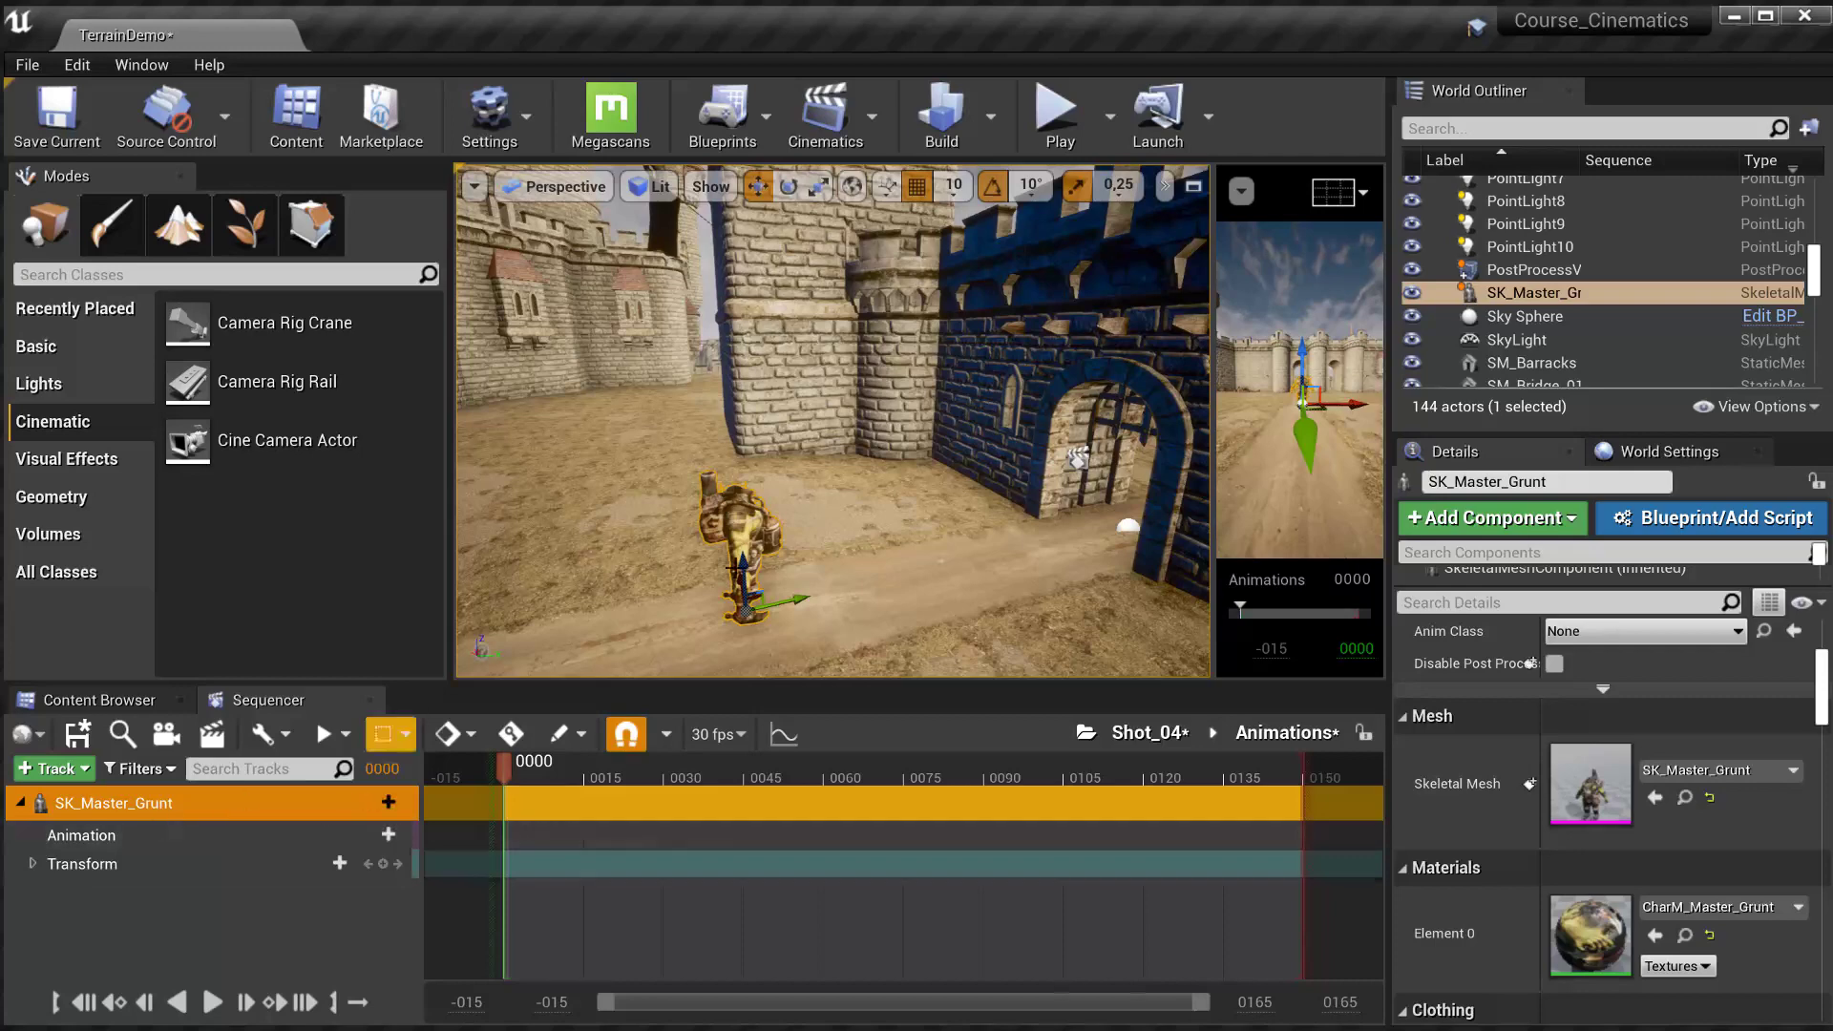
pyautogui.moveTo(908, 479); pyautogui.dragTo(974, 384, button='right')
pyautogui.scroll(-6, 659, 664)
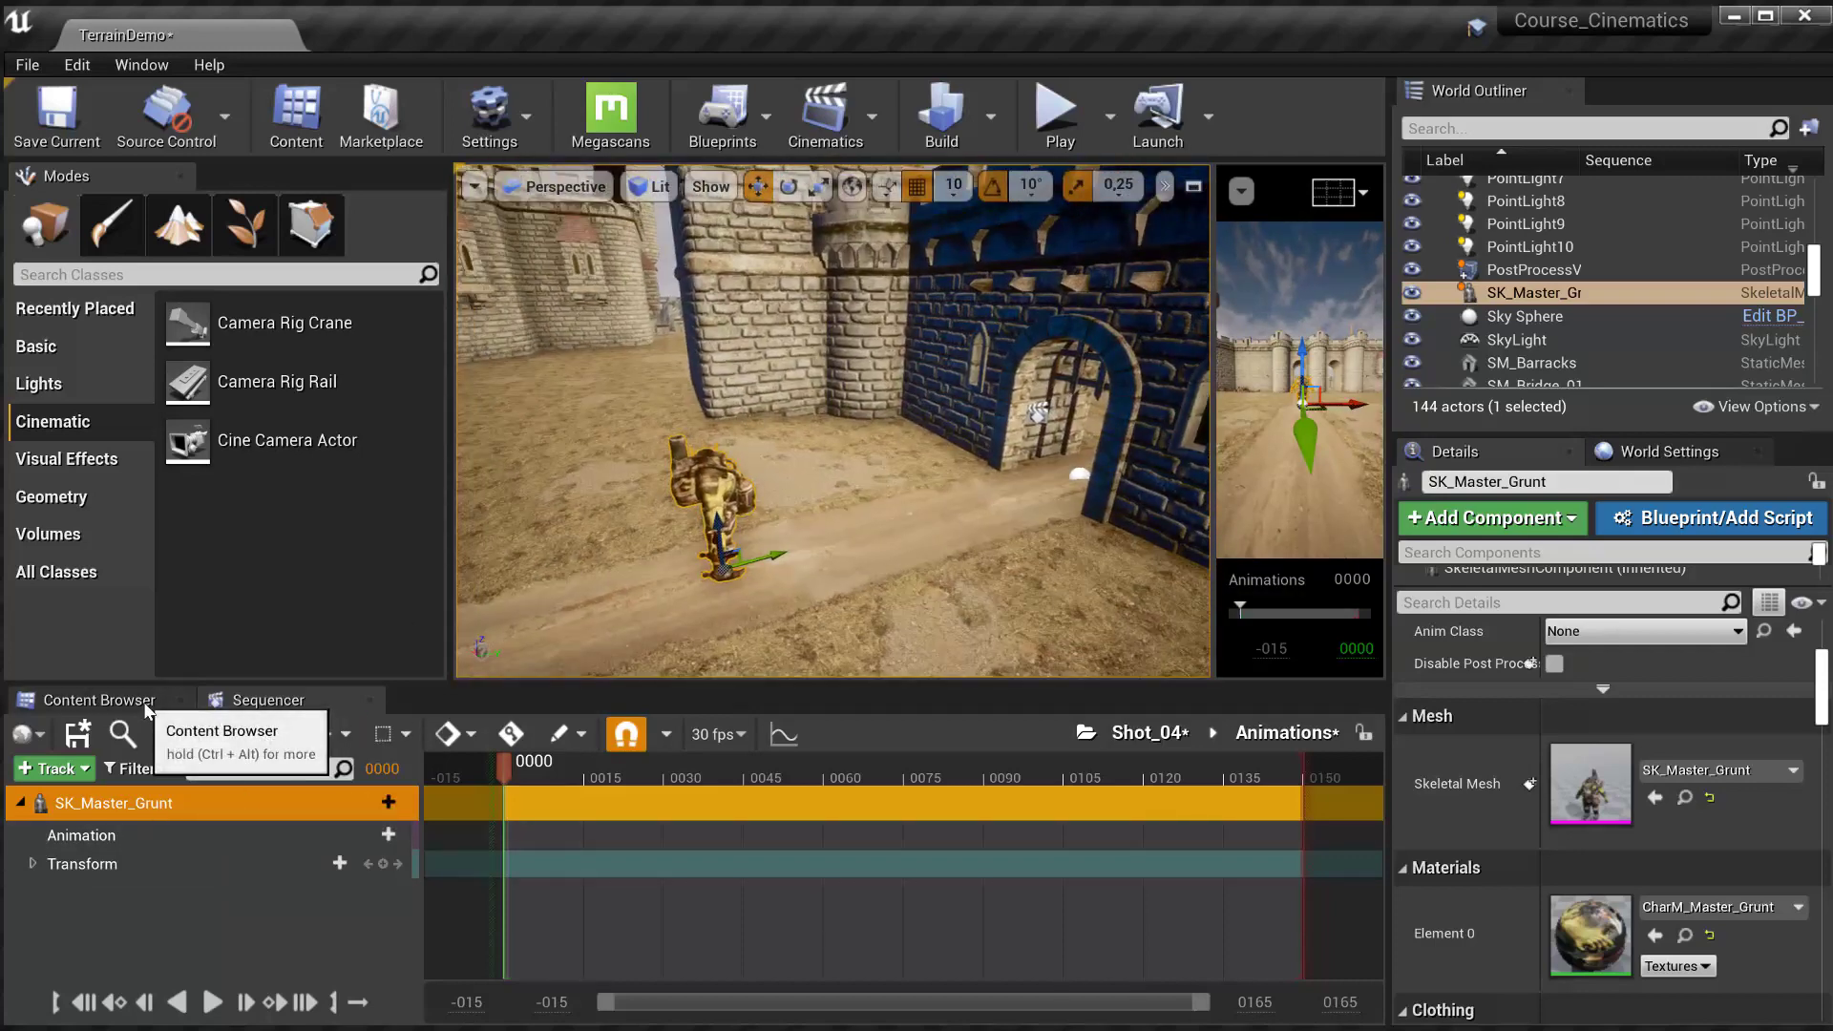
pyautogui.click(100, 700)
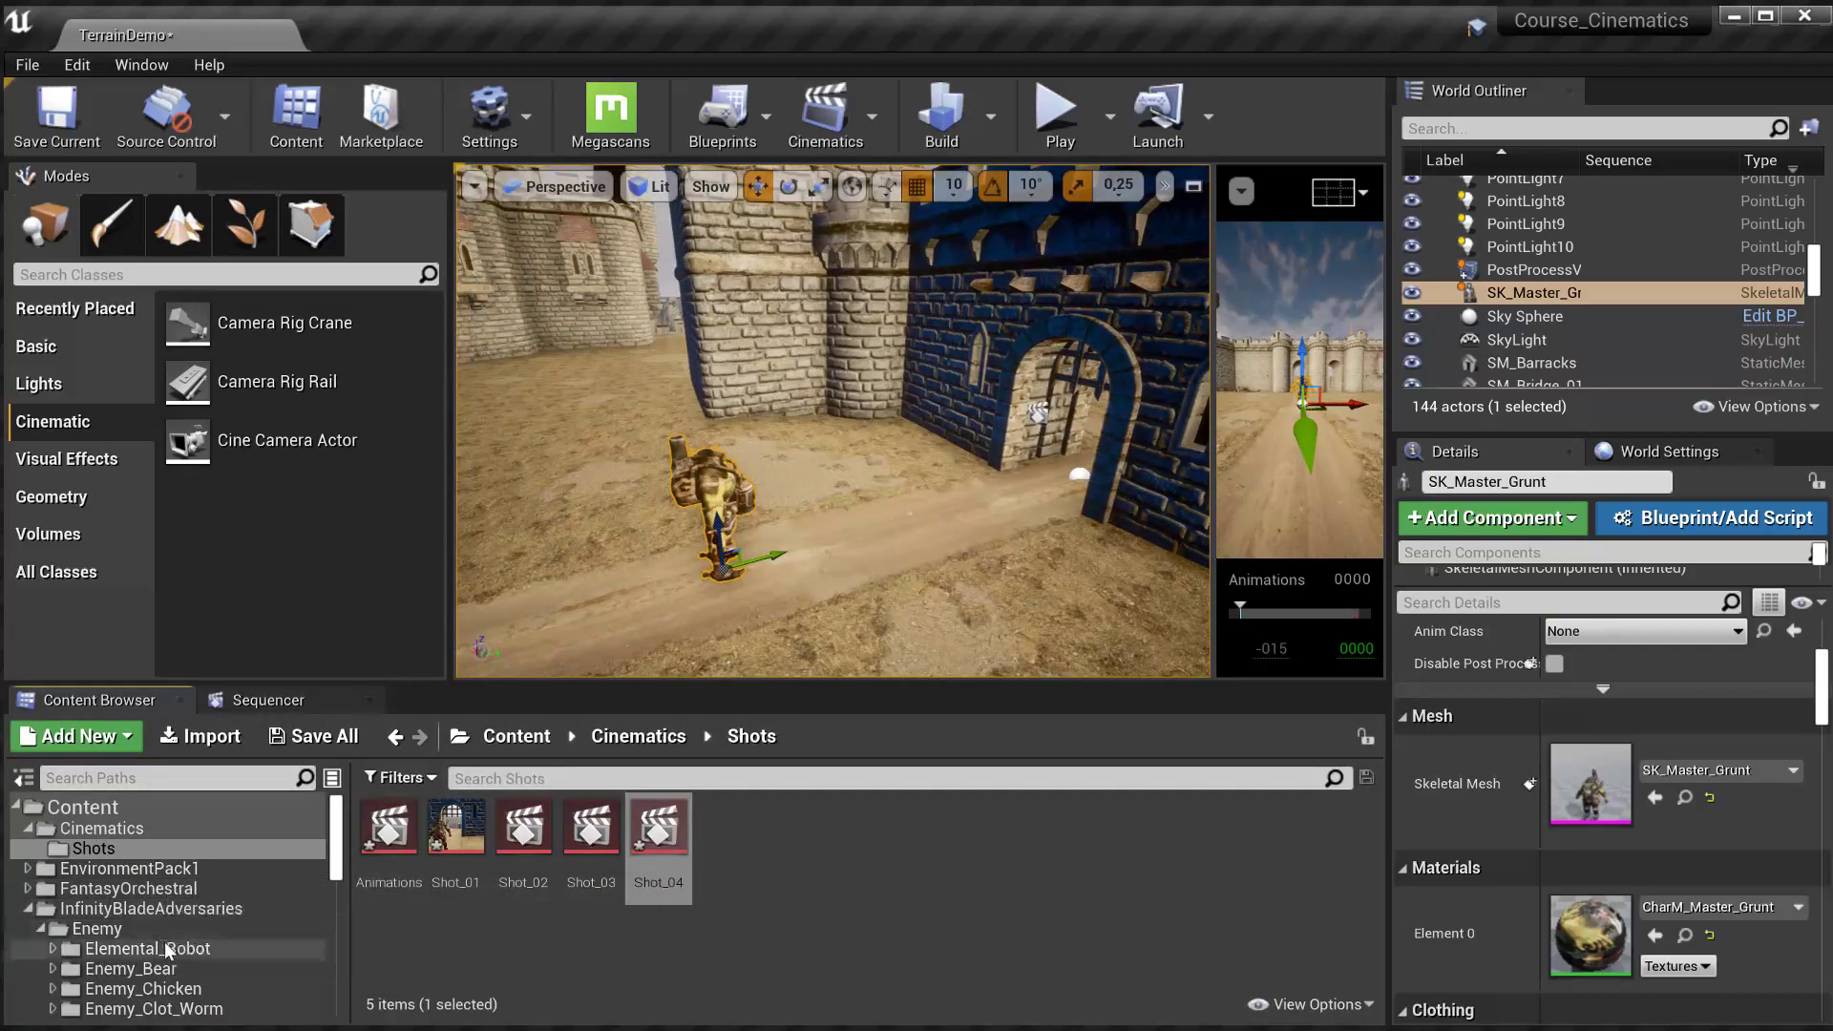
pyautogui.scroll(-2, 169, 952)
pyautogui.scroll(-4, 168, 945)
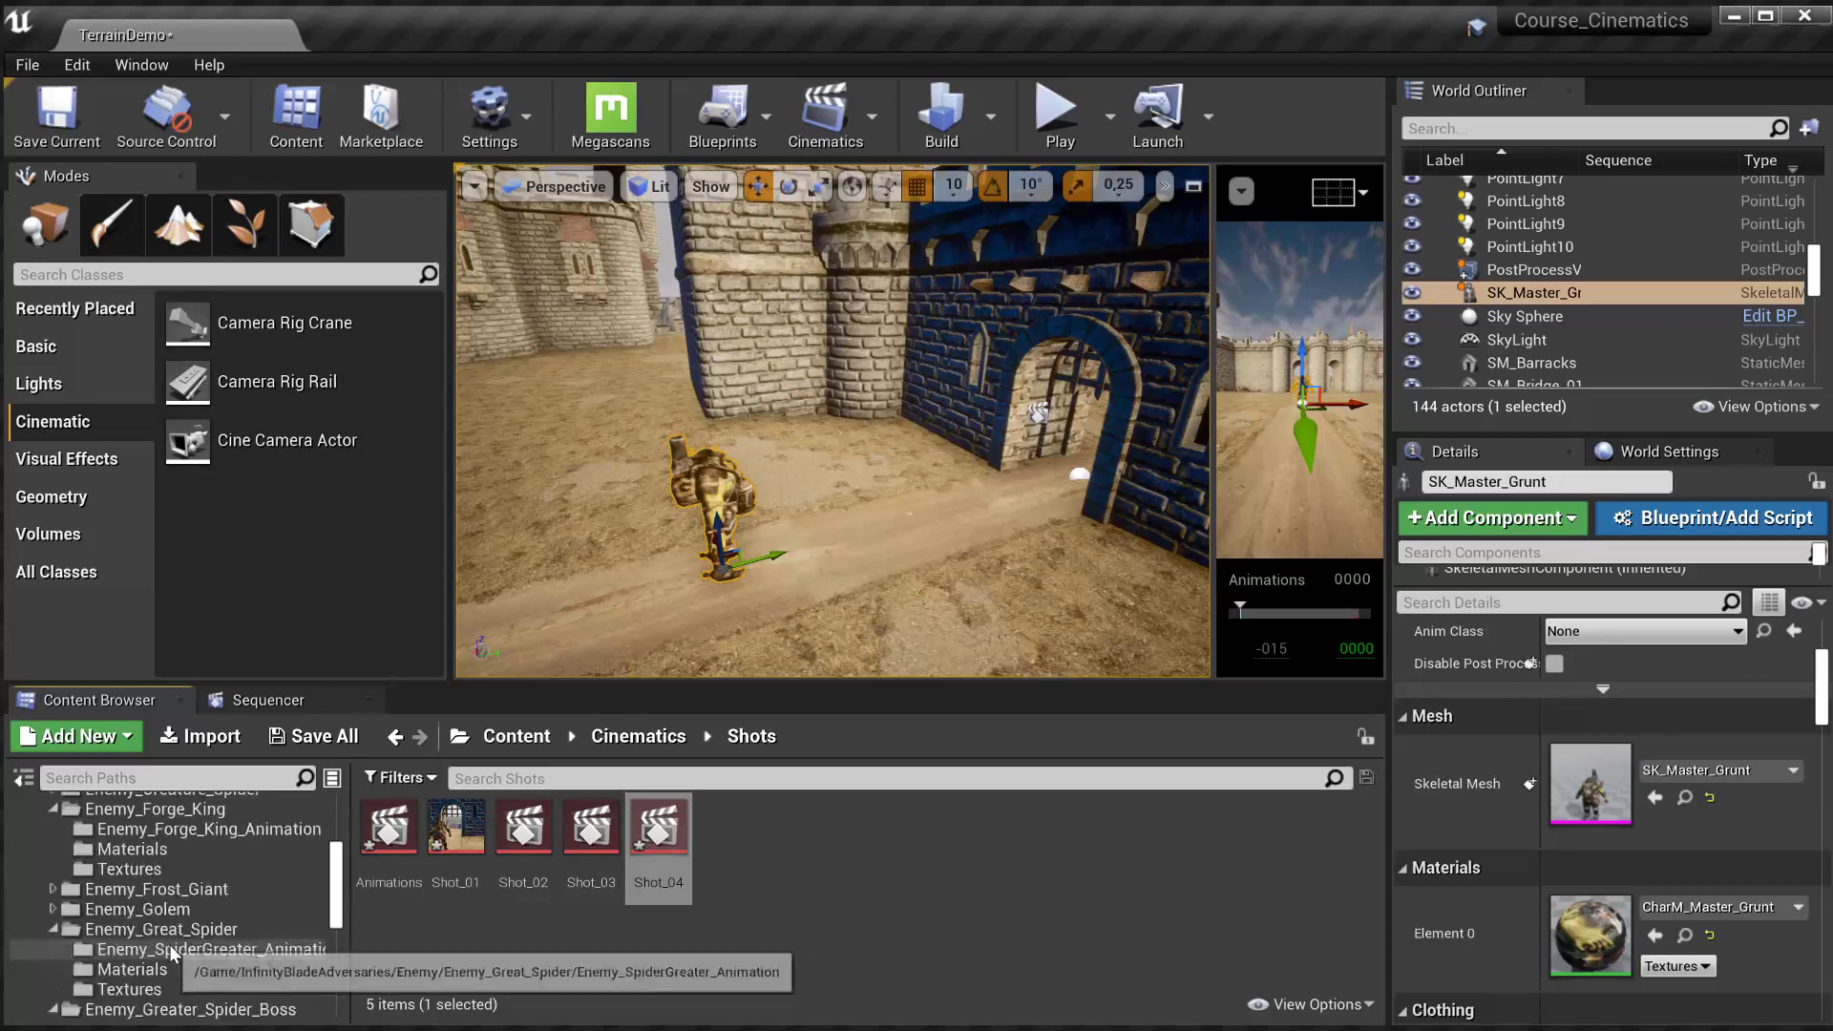
pyautogui.click(230, 949)
pyautogui.click(216, 973)
pyautogui.click(591, 826)
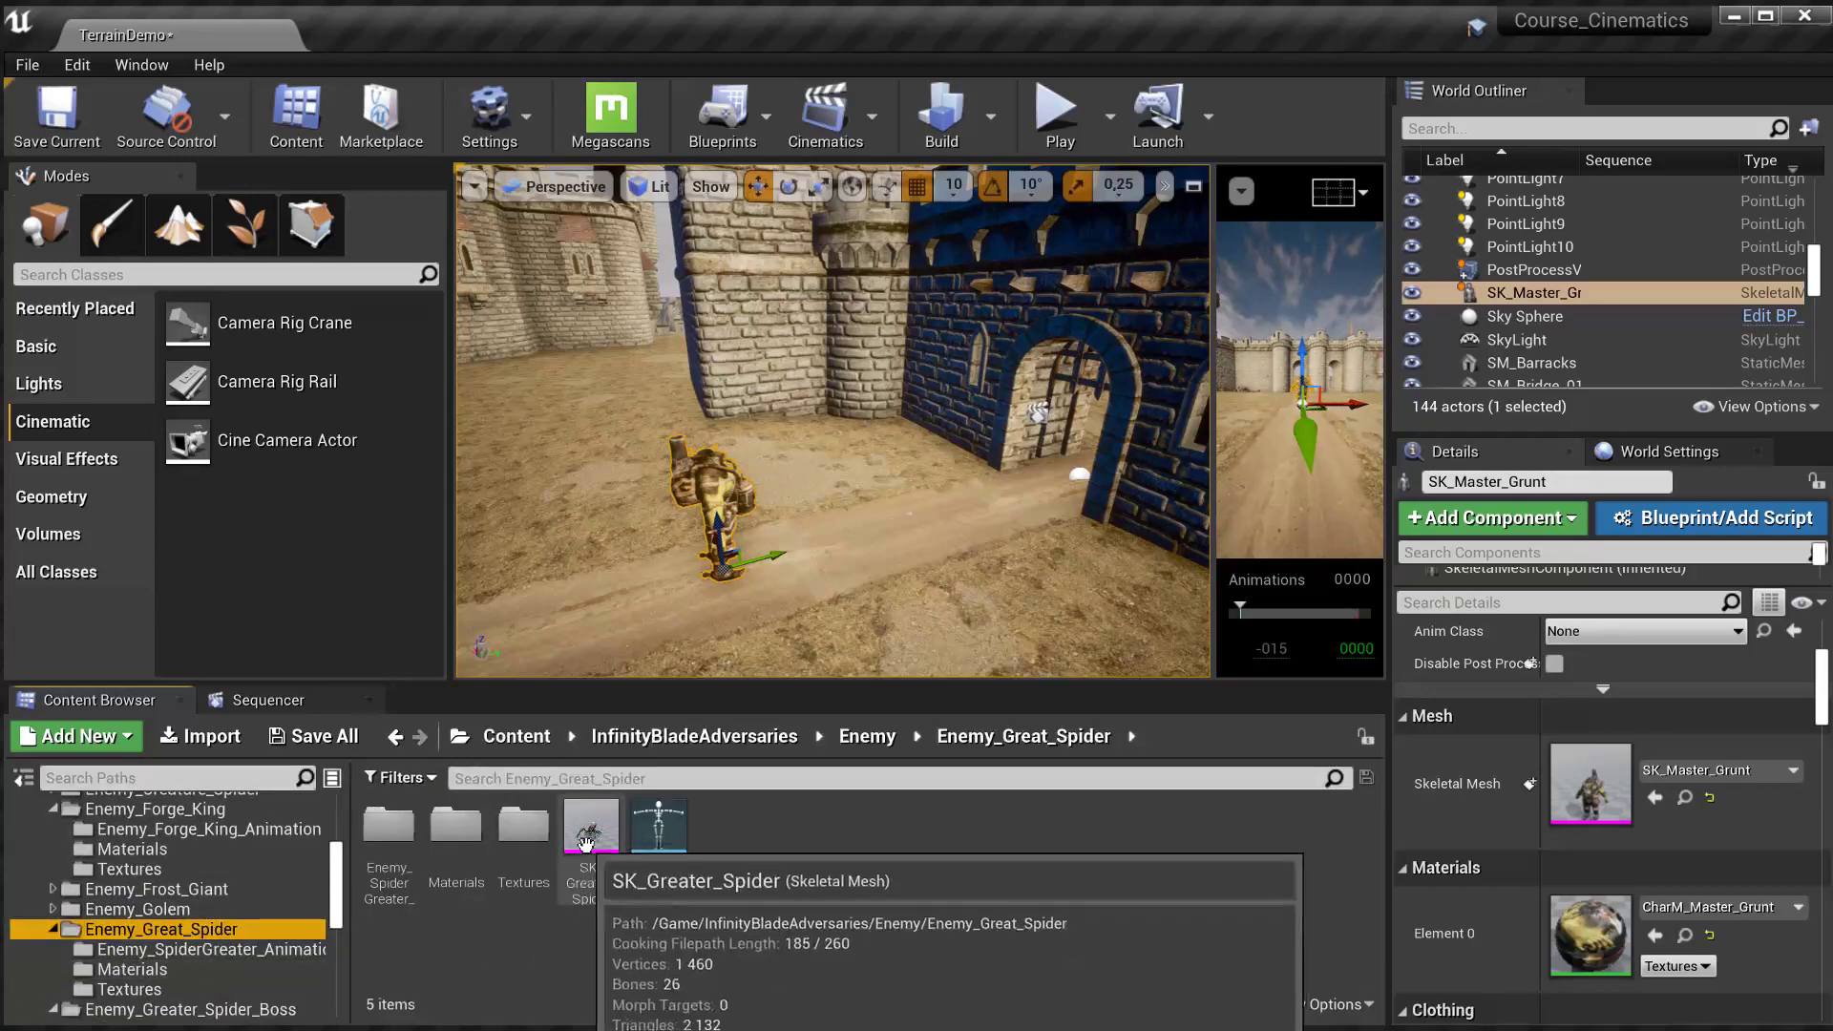
pyautogui.moveTo(591, 826); pyautogui.dragTo(1012, 512)
pyautogui.press('e')
pyautogui.press('w')
pyautogui.moveTo(1012, 512); pyautogui.dragTo(955, 512, button='right')
pyautogui.moveTo(764, 497); pyautogui.dragTo(859, 497, button='right')
pyautogui.moveTo(735, 392); pyautogui.dragTo(764, 392, button='right')
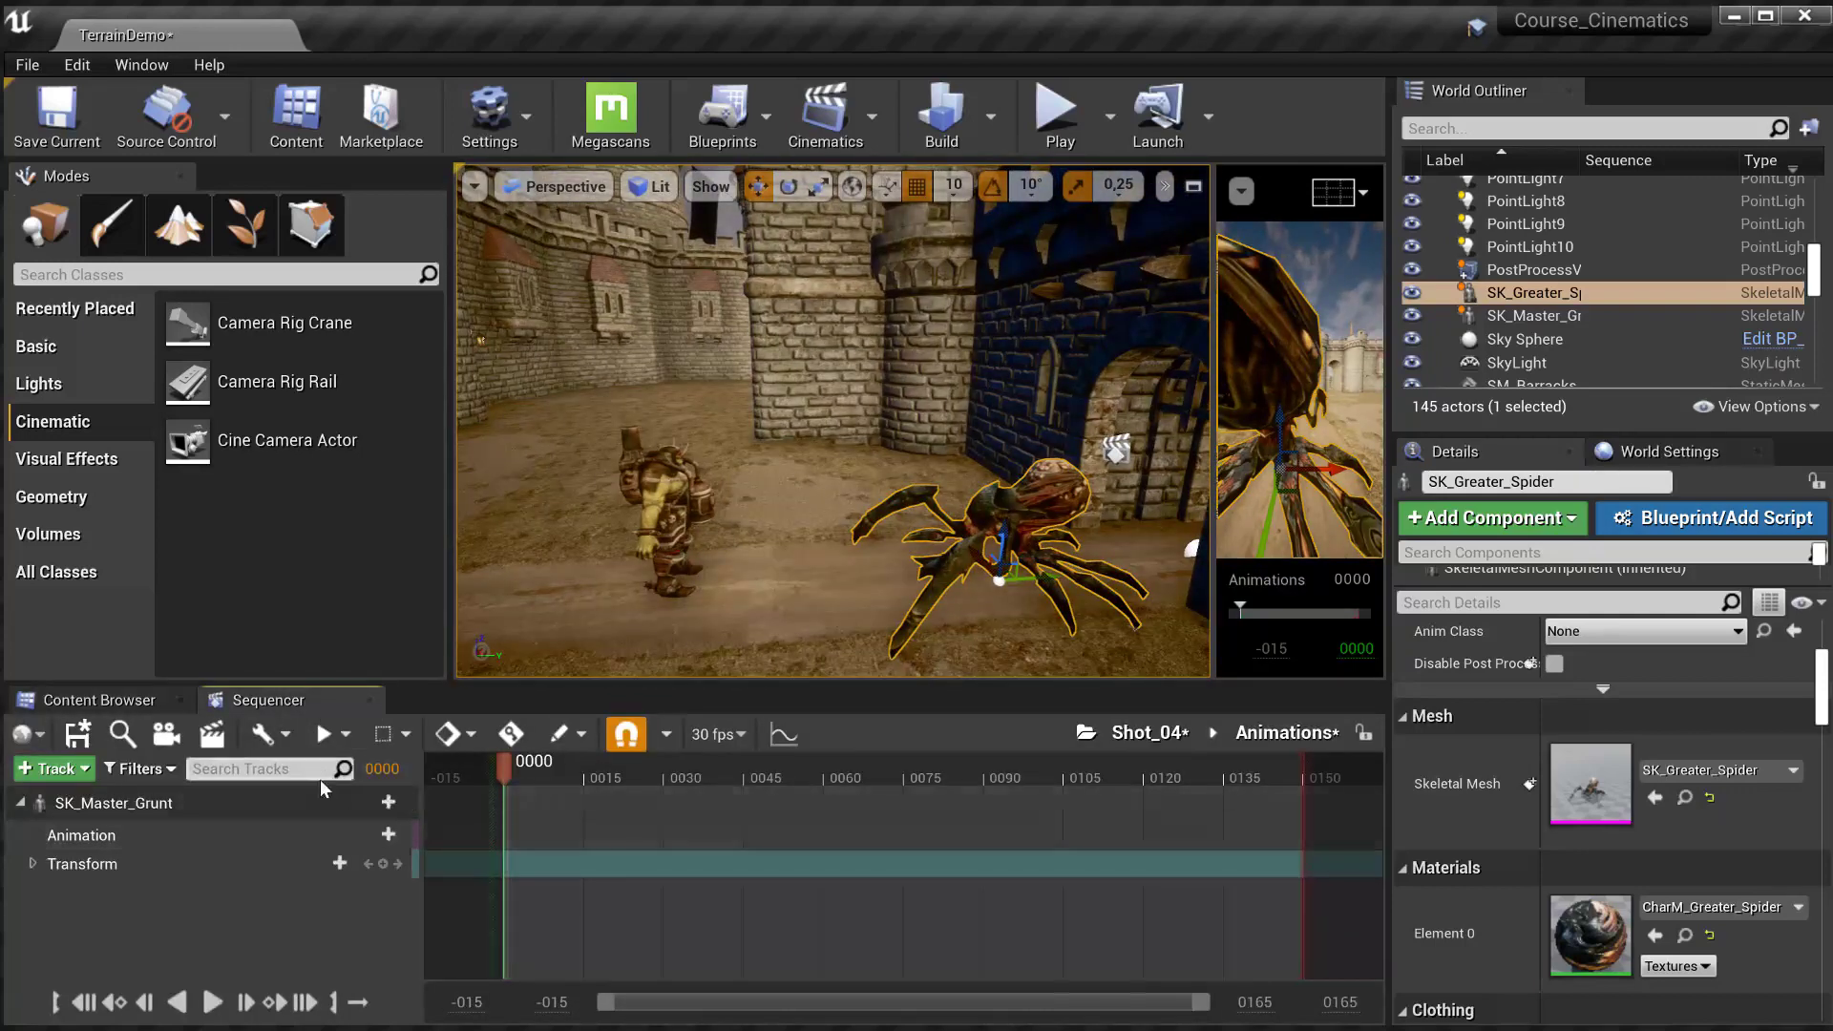
# - Add the SK_Greater_Spider actor to the Animations sequence
pyautogui.moveTo(726, 516); pyautogui.dragTo(883, 540, button='right')
pyautogui.press('s')
pyautogui.press('w')
pyautogui.press('s')
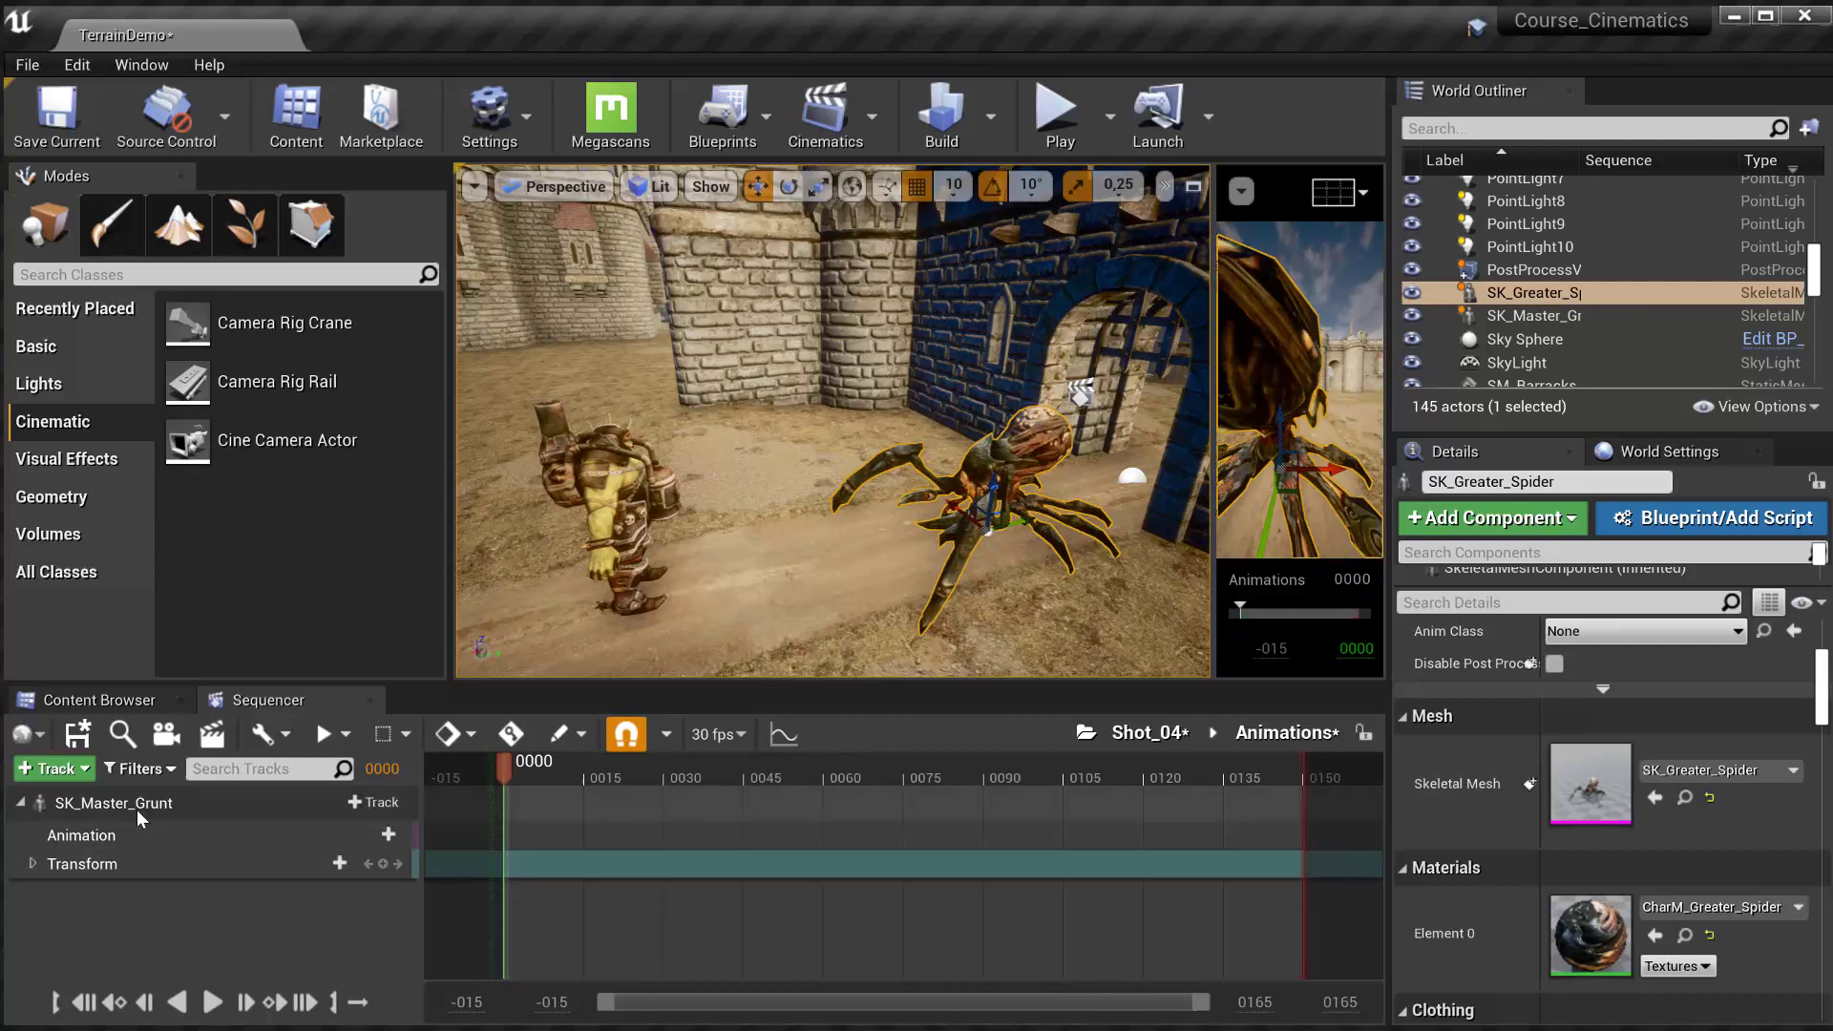
pyautogui.click(90, 772)
pyautogui.moveTo(105, 798)
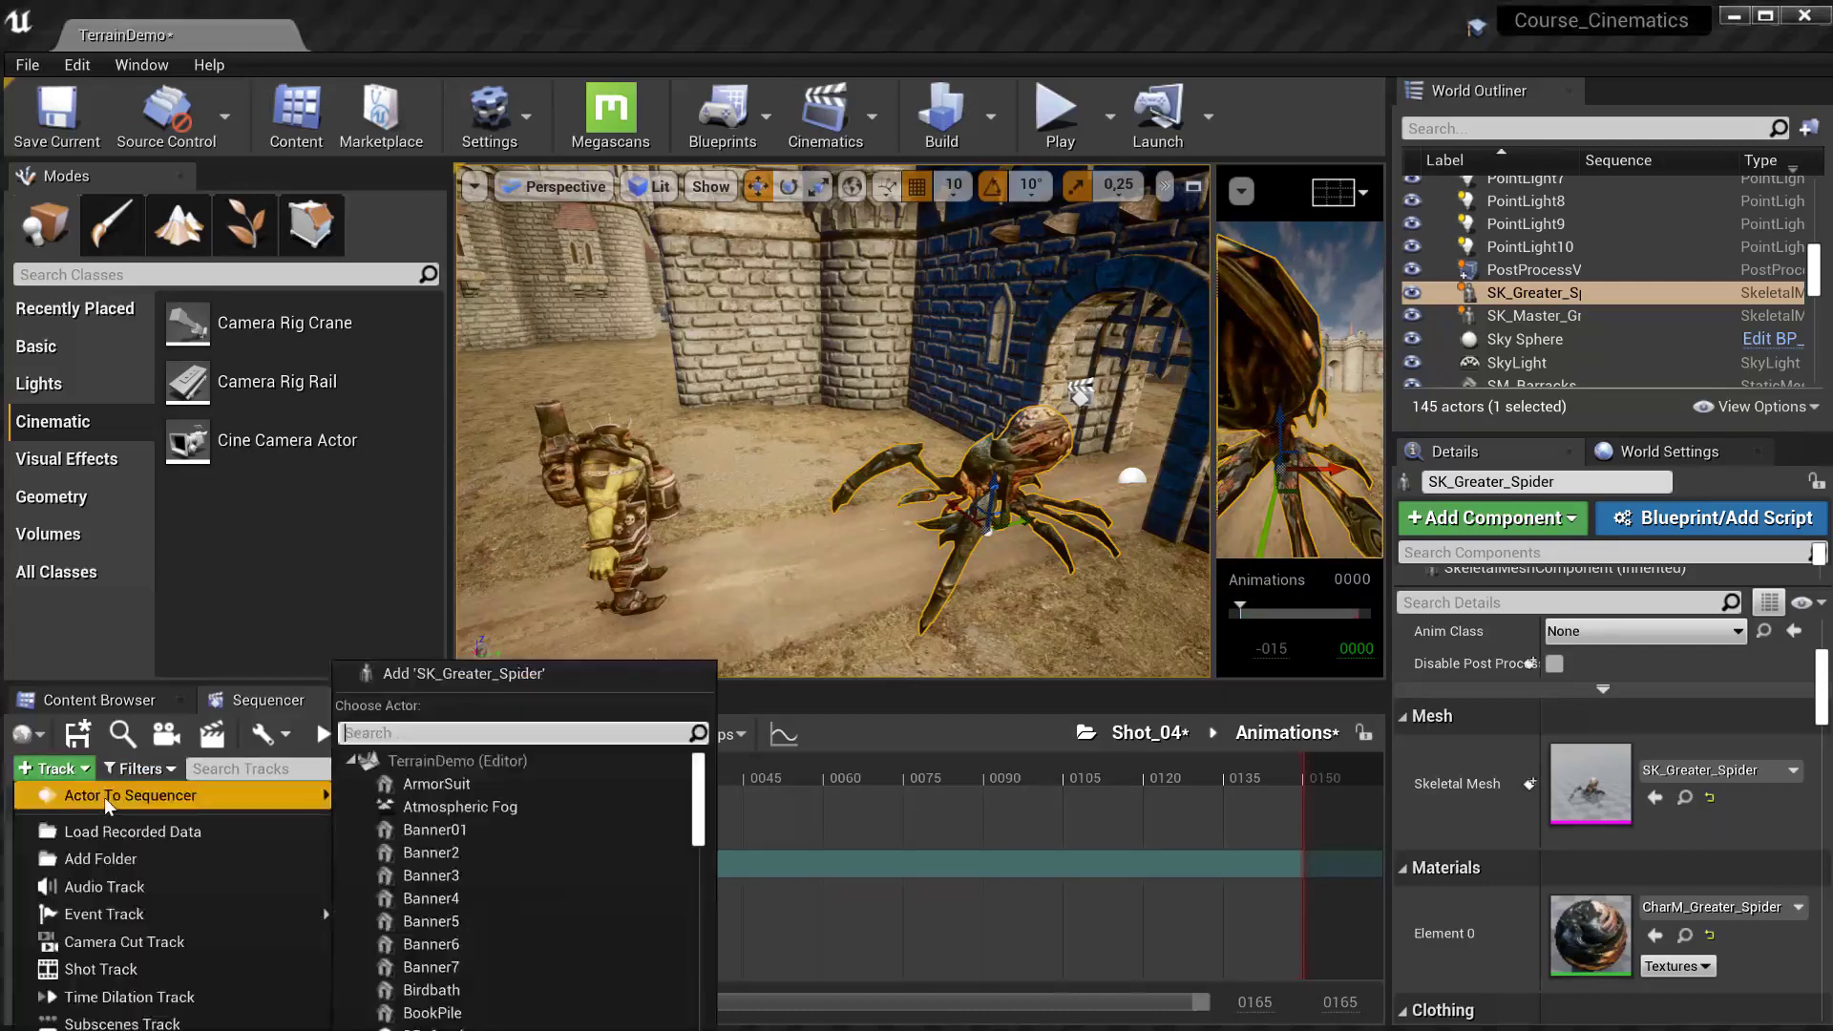
pyautogui.click(438, 679)
# - Convert the SK_Greater_Spider binding in the Animations sequence to a spawnable
pyautogui.click(140, 897)
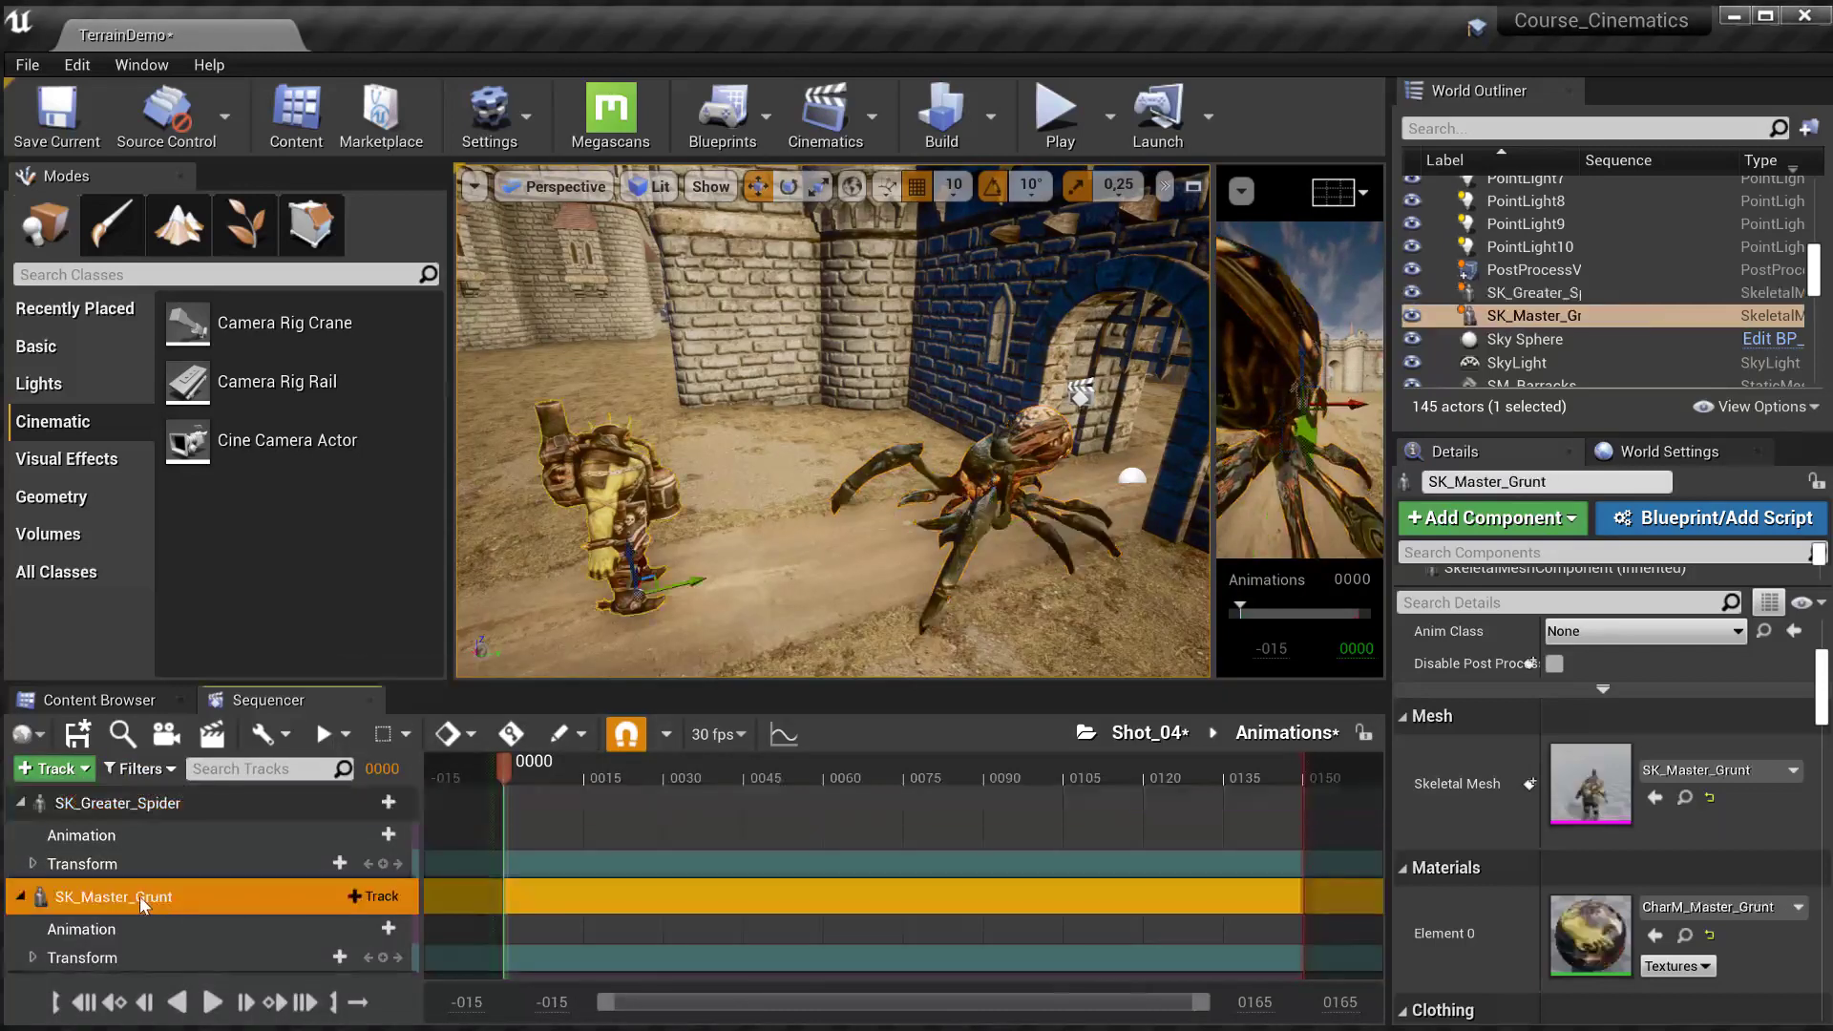
pyautogui.click(138, 805)
pyautogui.rightClick(137, 805)
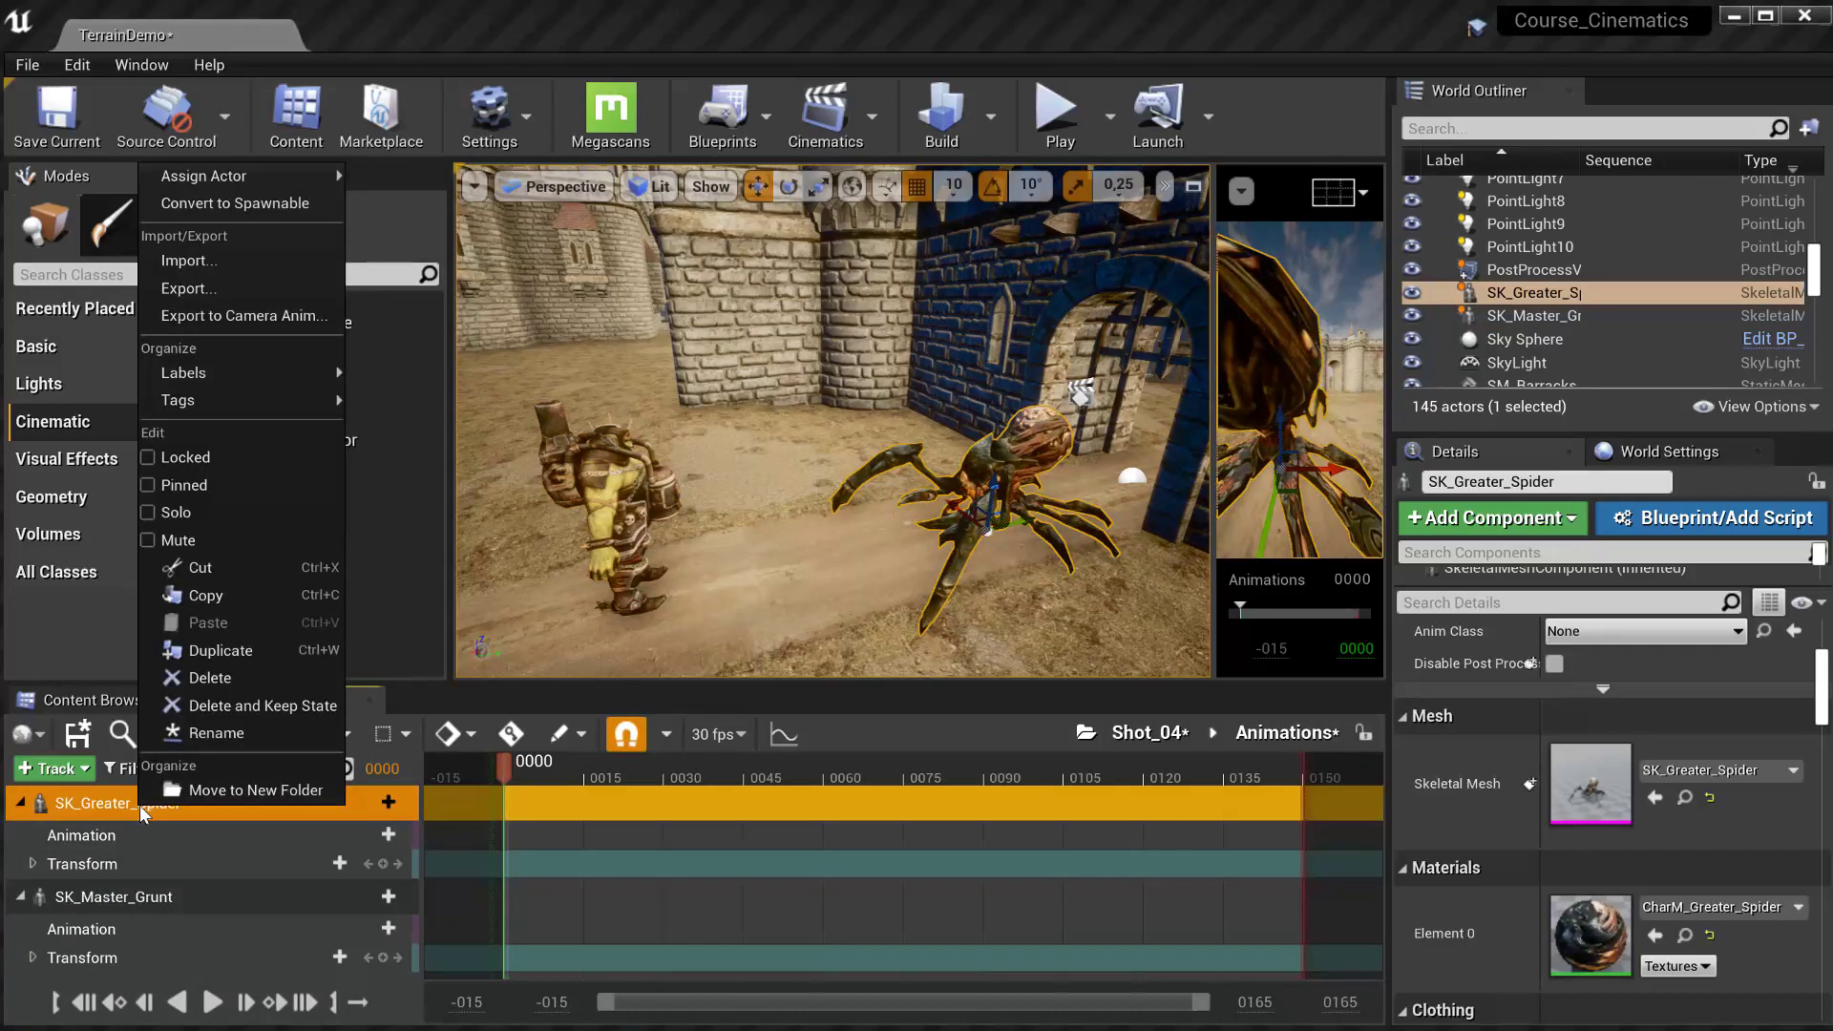
pyautogui.click(250, 86)
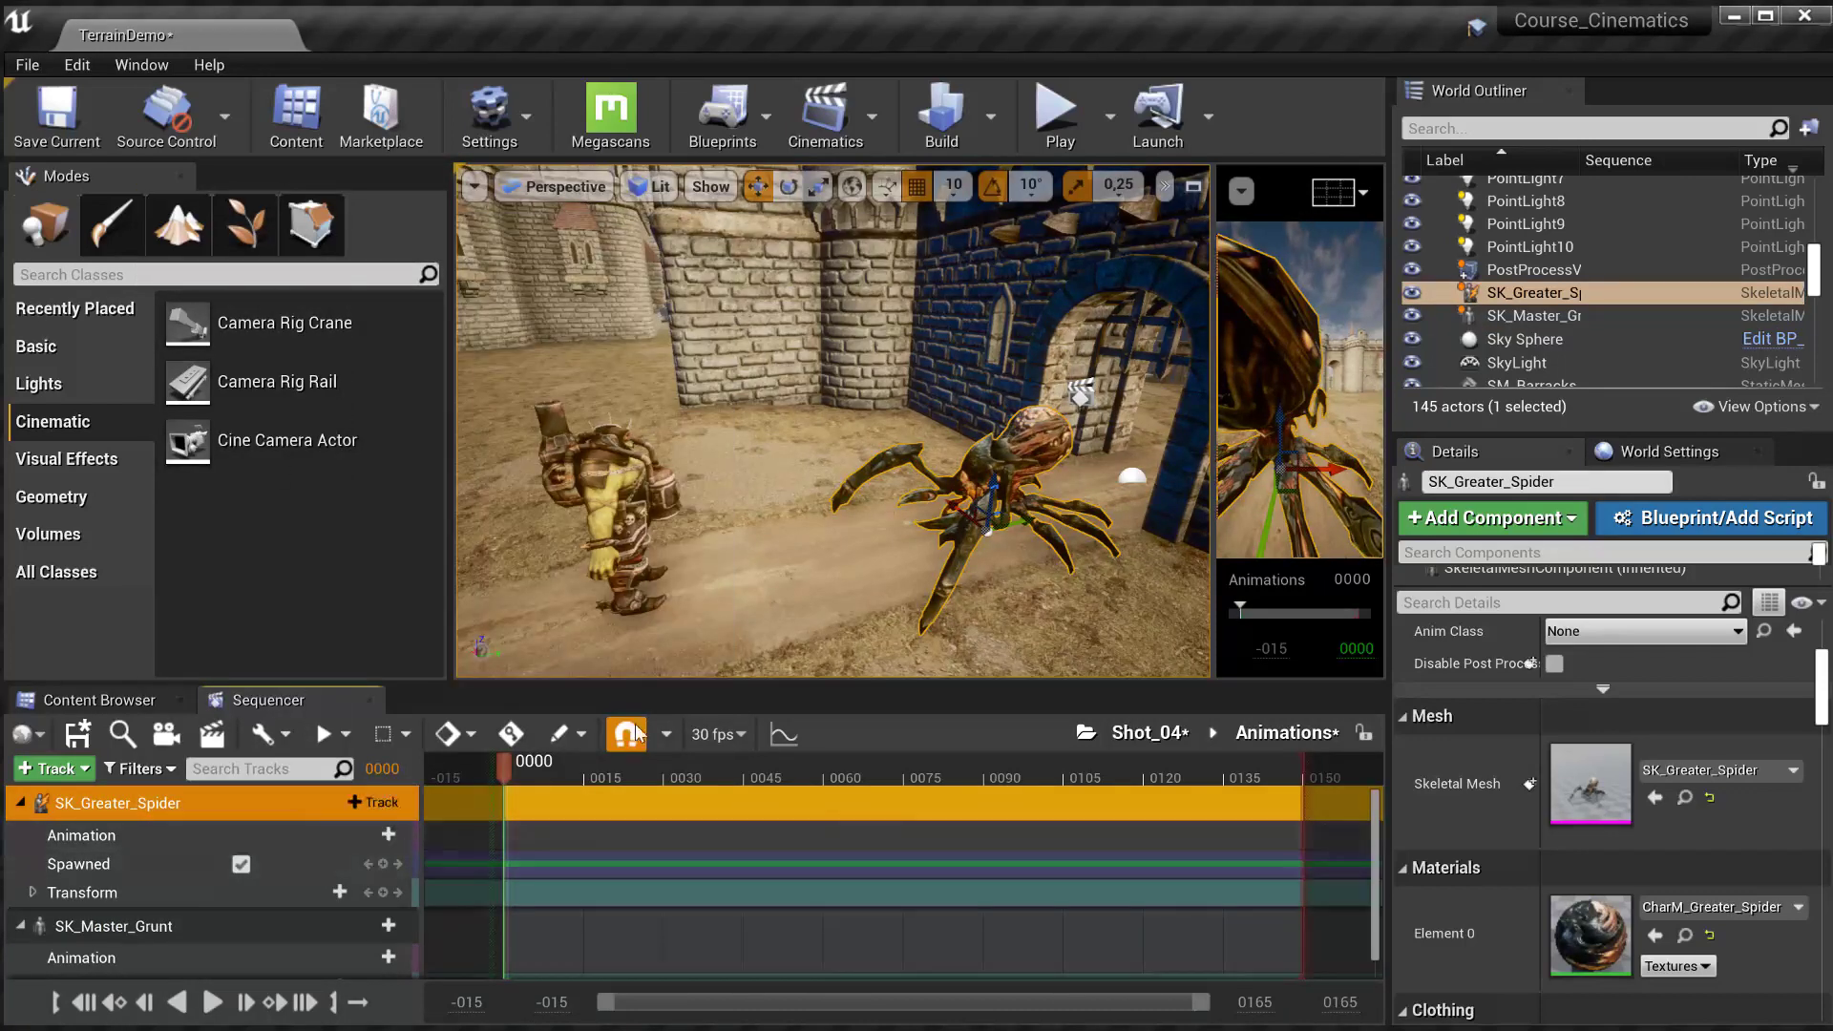
pyautogui.moveTo(726, 477); pyautogui.dragTo(783, 434, button='right')
pyautogui.moveTo(964, 563); pyautogui.dragTo(925, 606, button='right')
pyautogui.moveTo(507, 770)
pyautogui.mouseDown()
pyautogui.moveTo(480, 770)
pyautogui.moveTo(512, 766)
pyautogui.mouseUp()
pyautogui.moveTo(831, 429); pyautogui.dragTo(792, 429, button='right')
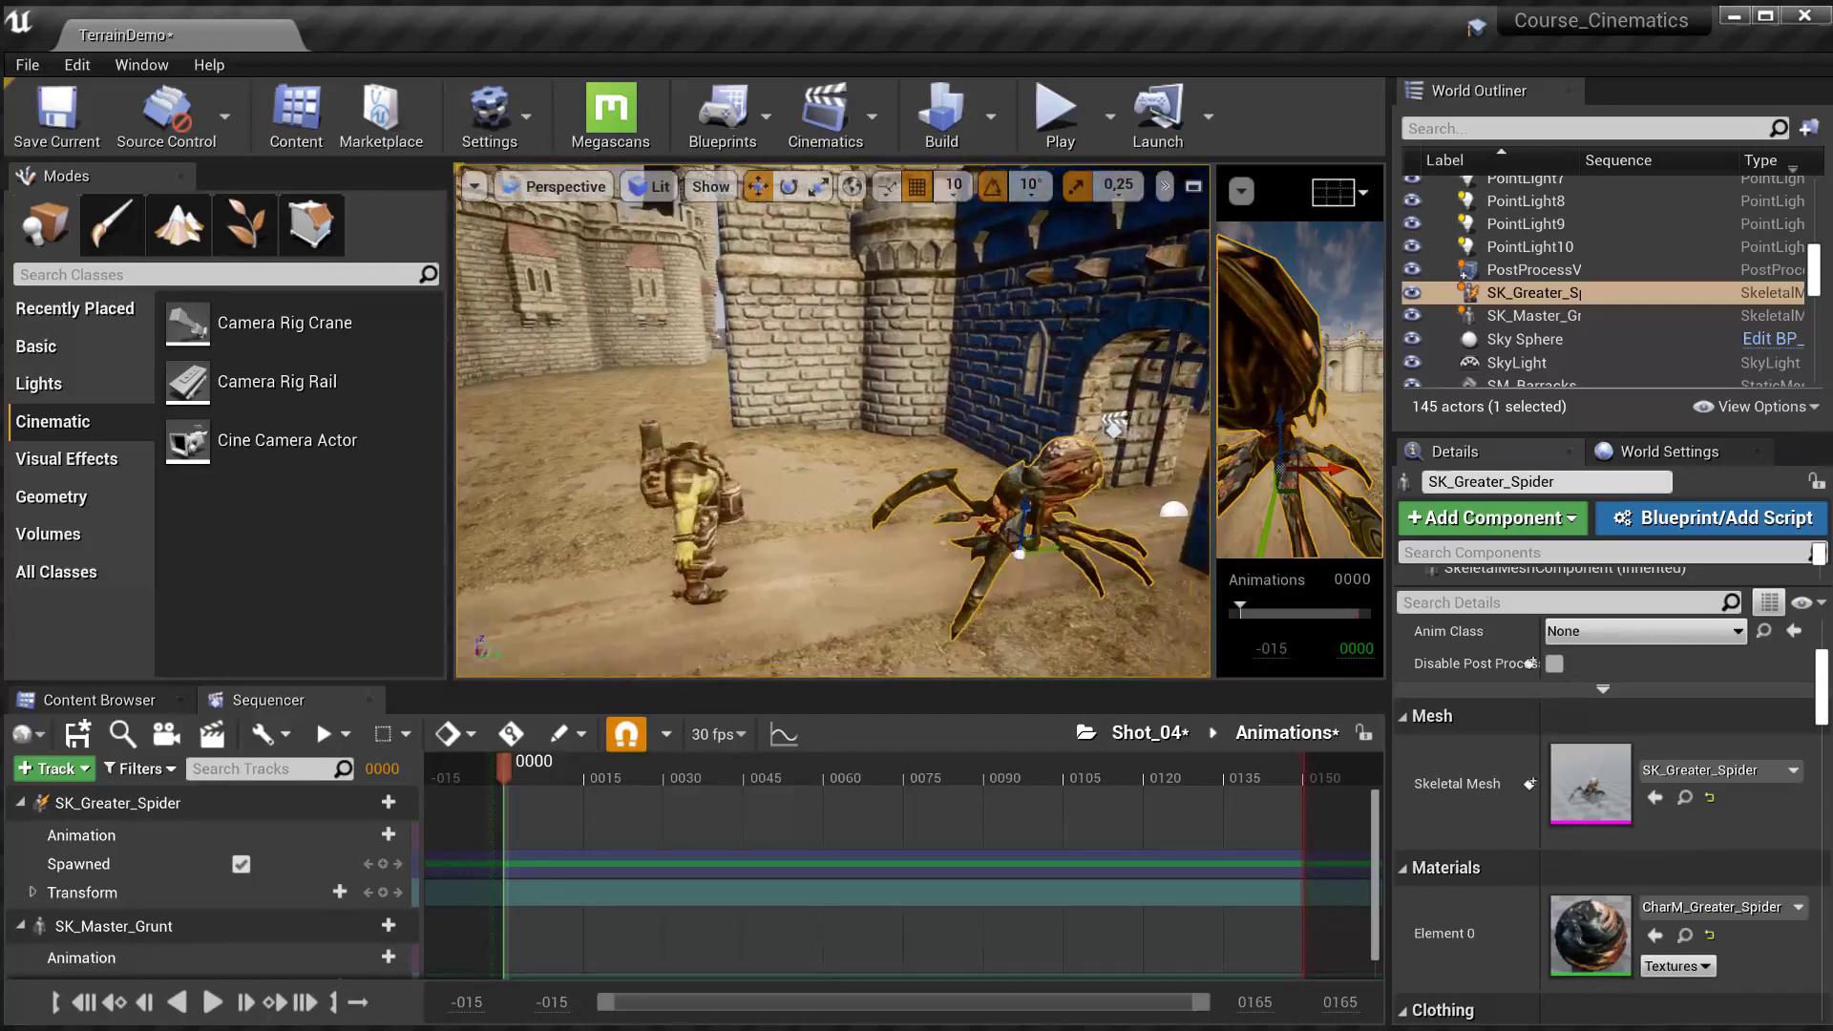
pyautogui.moveTo(822, 420); pyautogui.dragTo(812, 425)
pyautogui.click(647, 532)
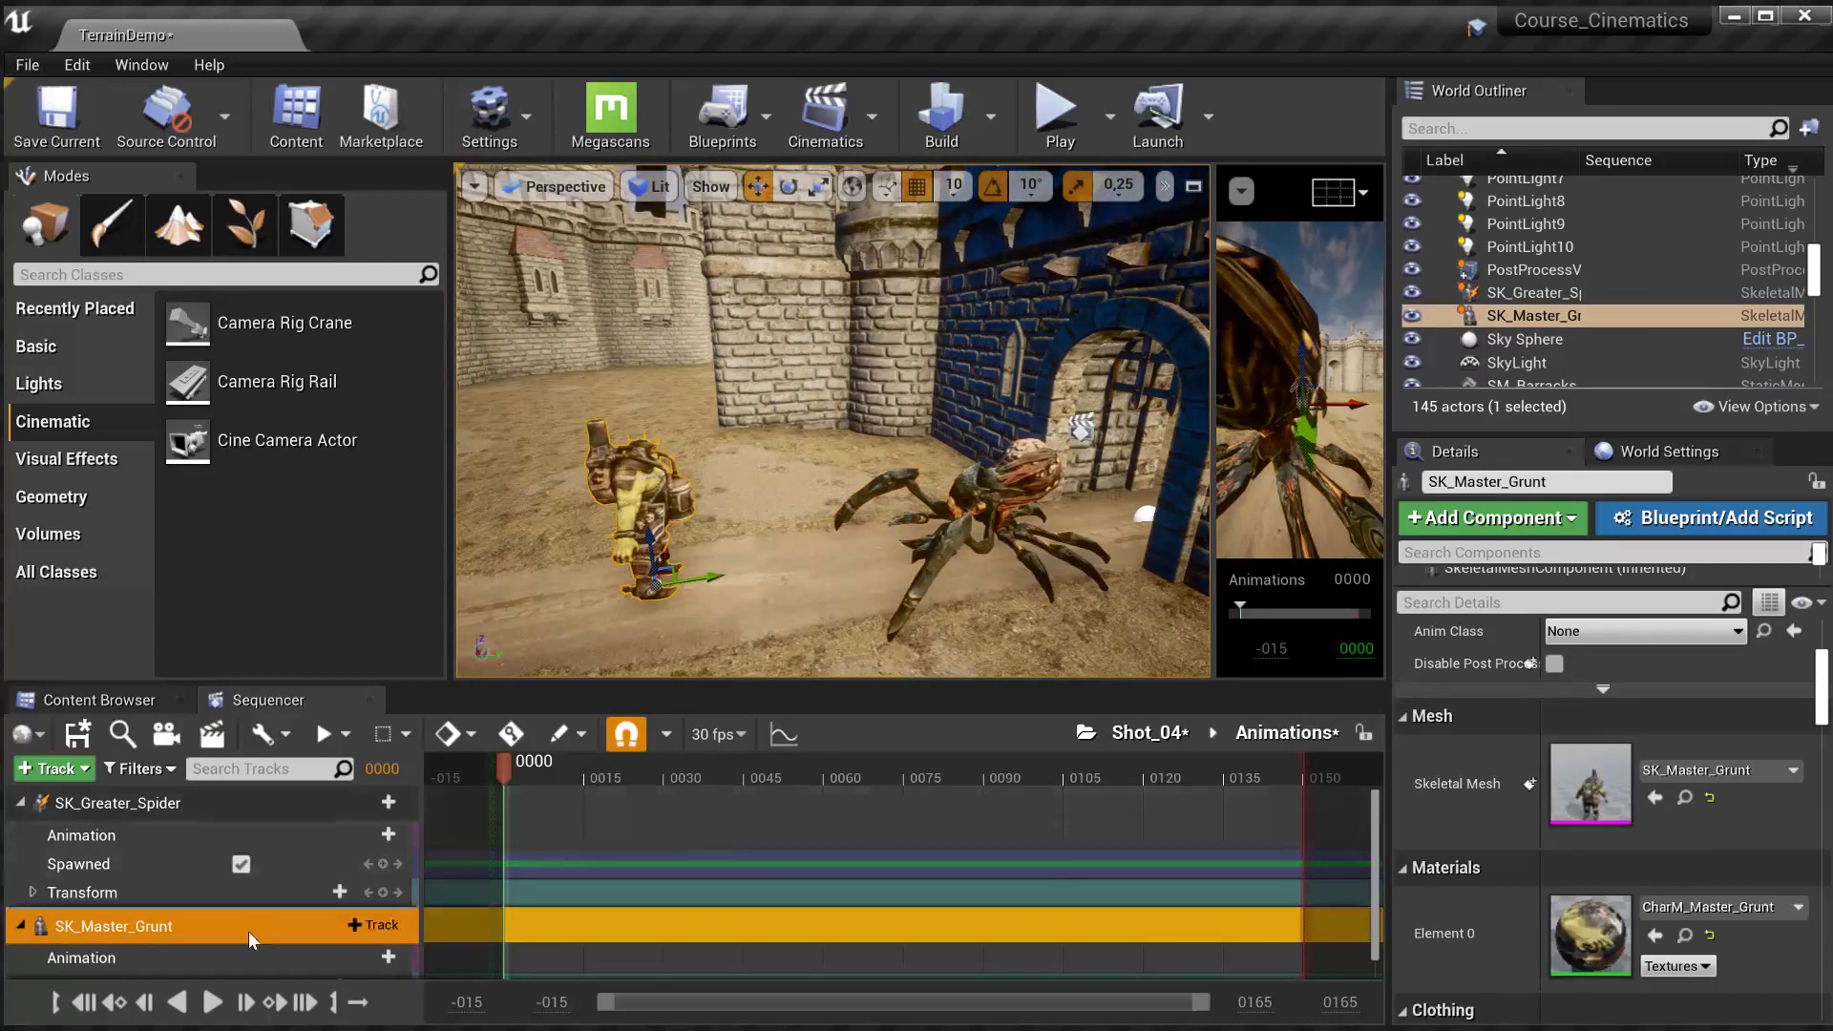
pyautogui.moveTo(840, 497)
pyautogui.mouseDown(button='right')
pyautogui.moveTo(802, 487)
pyautogui.moveTo(907, 487)
pyautogui.moveTo(792, 482)
pyautogui.moveTo(835, 496)
pyautogui.moveTo(821, 487)
pyautogui.mouseUp(button='right')
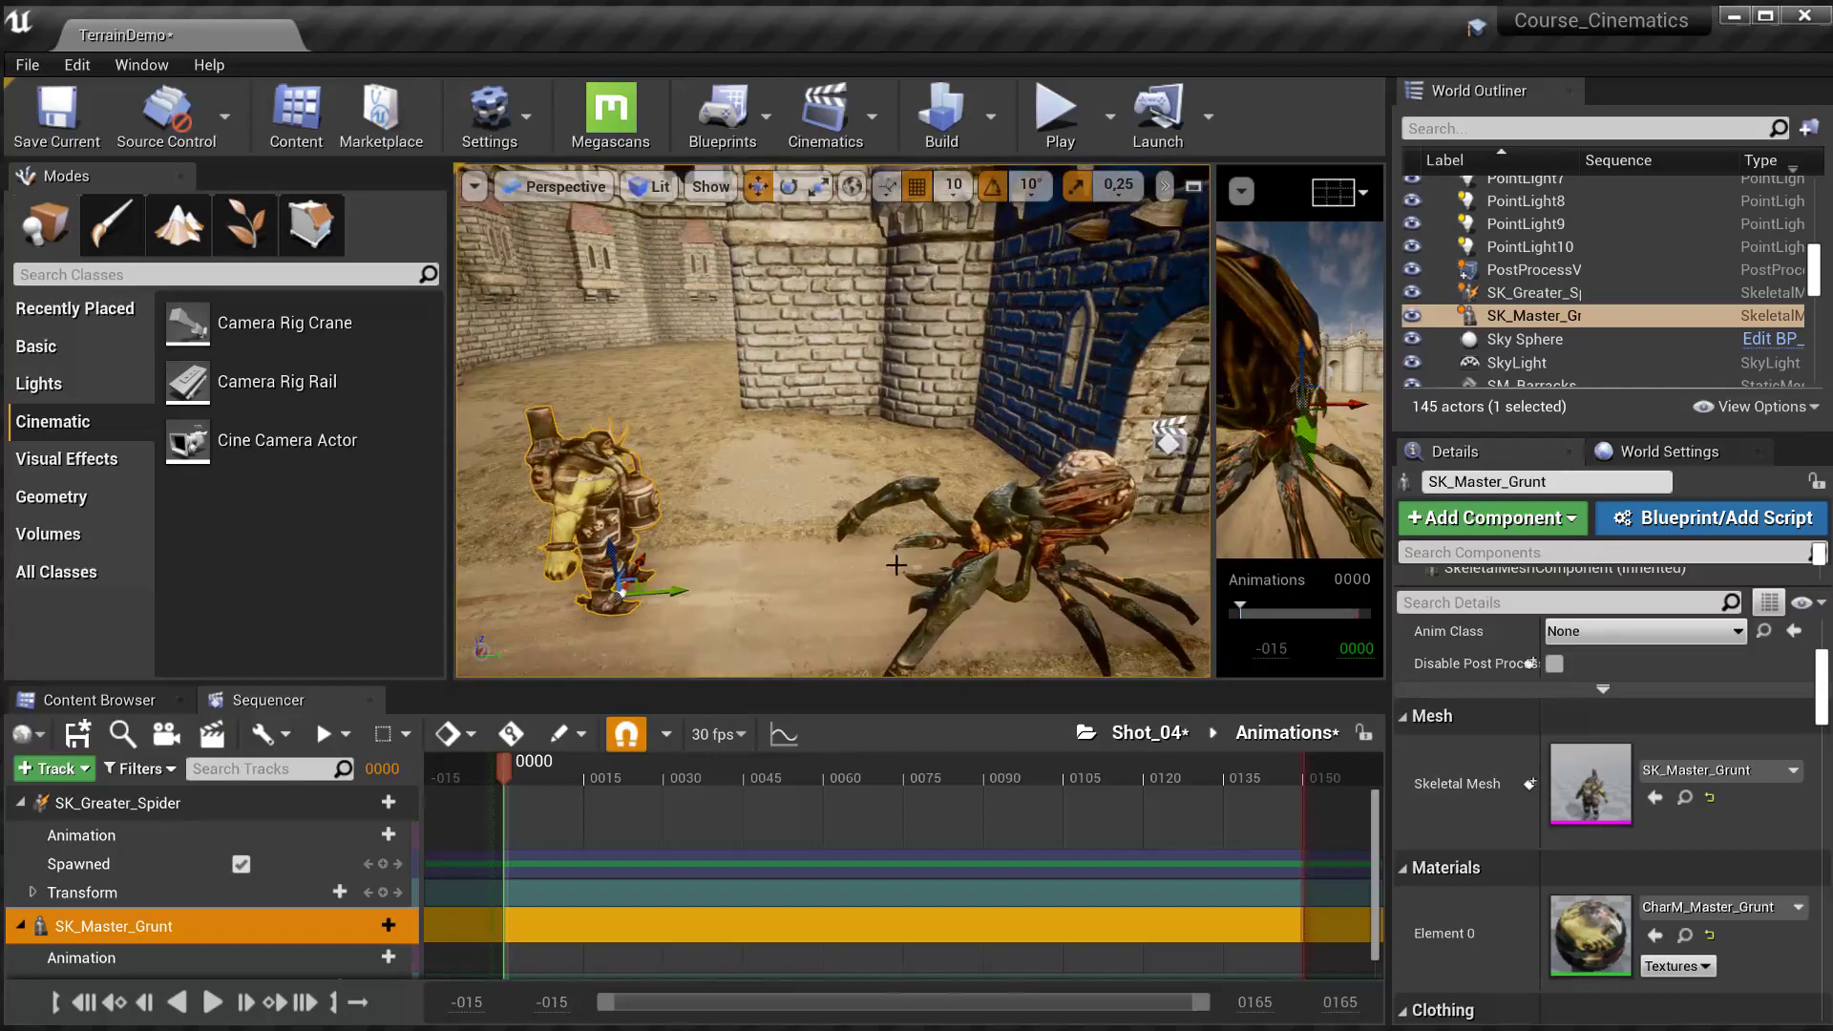
pyautogui.moveTo(783, 612); pyautogui.dragTo(768, 635, button='right')
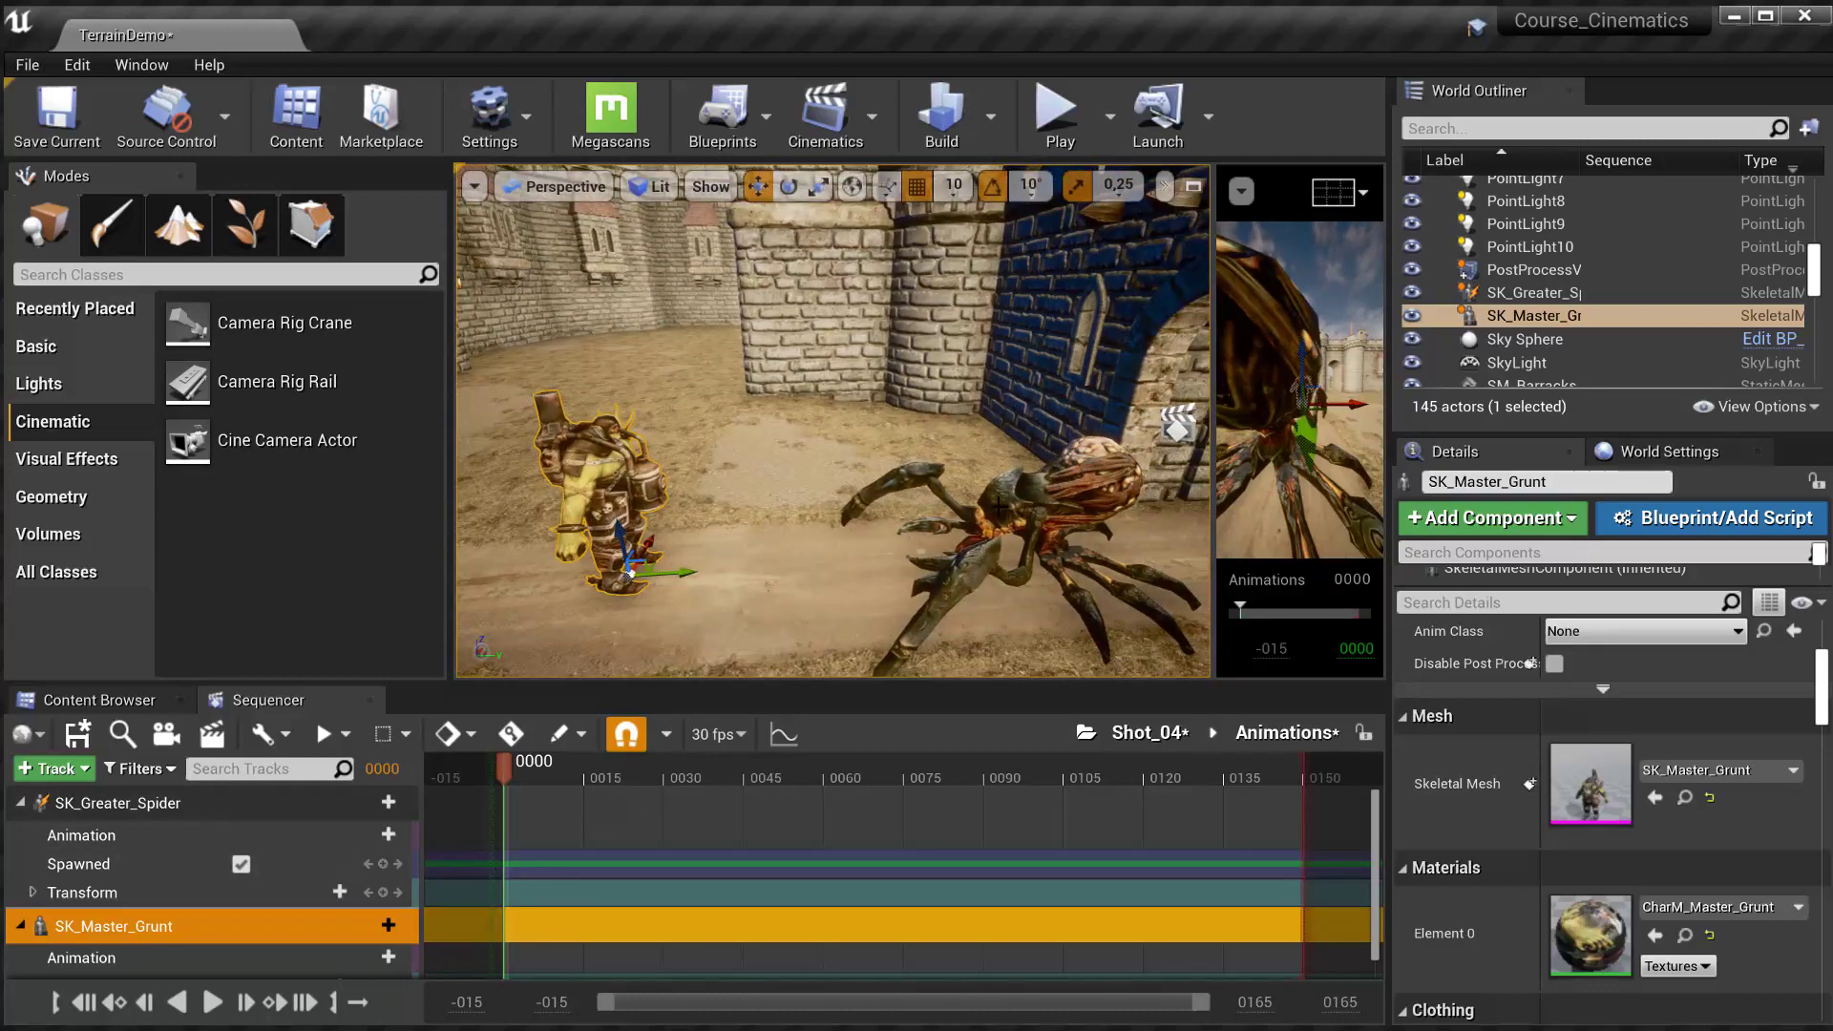
pyautogui.click(1012, 533)
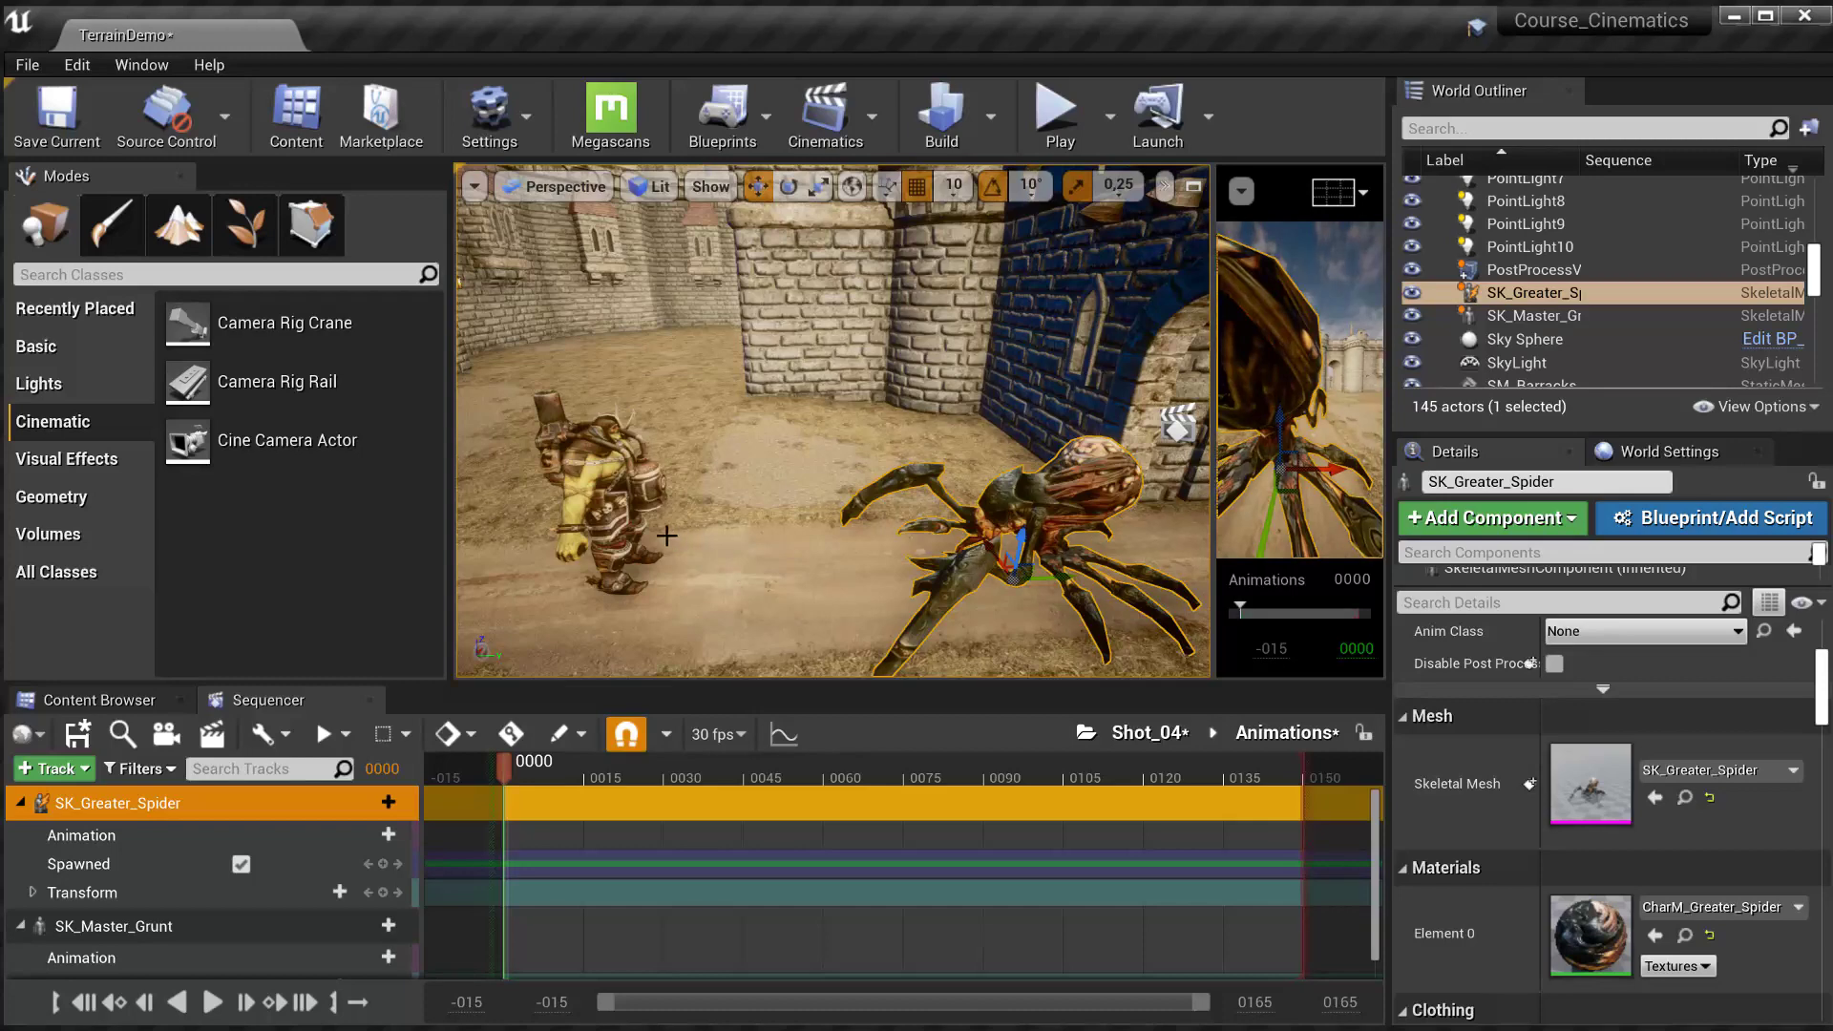
pyautogui.click(630, 571)
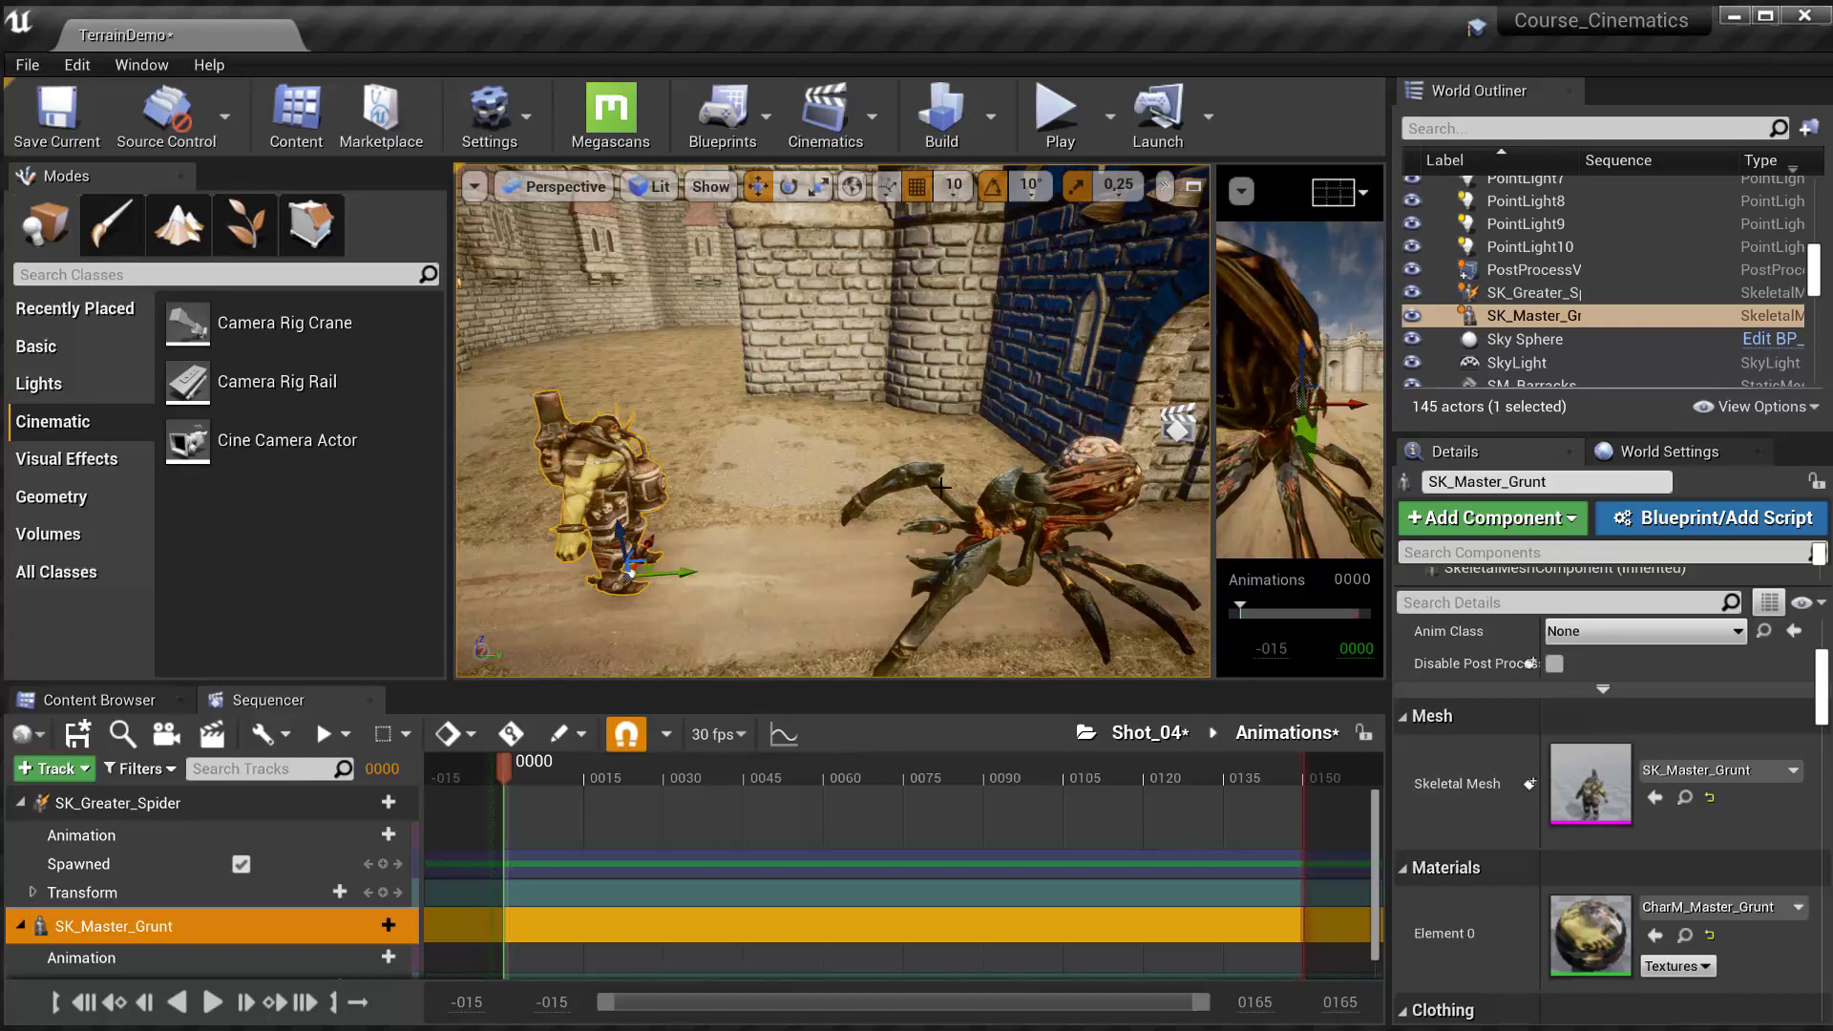
pyautogui.click(997, 498)
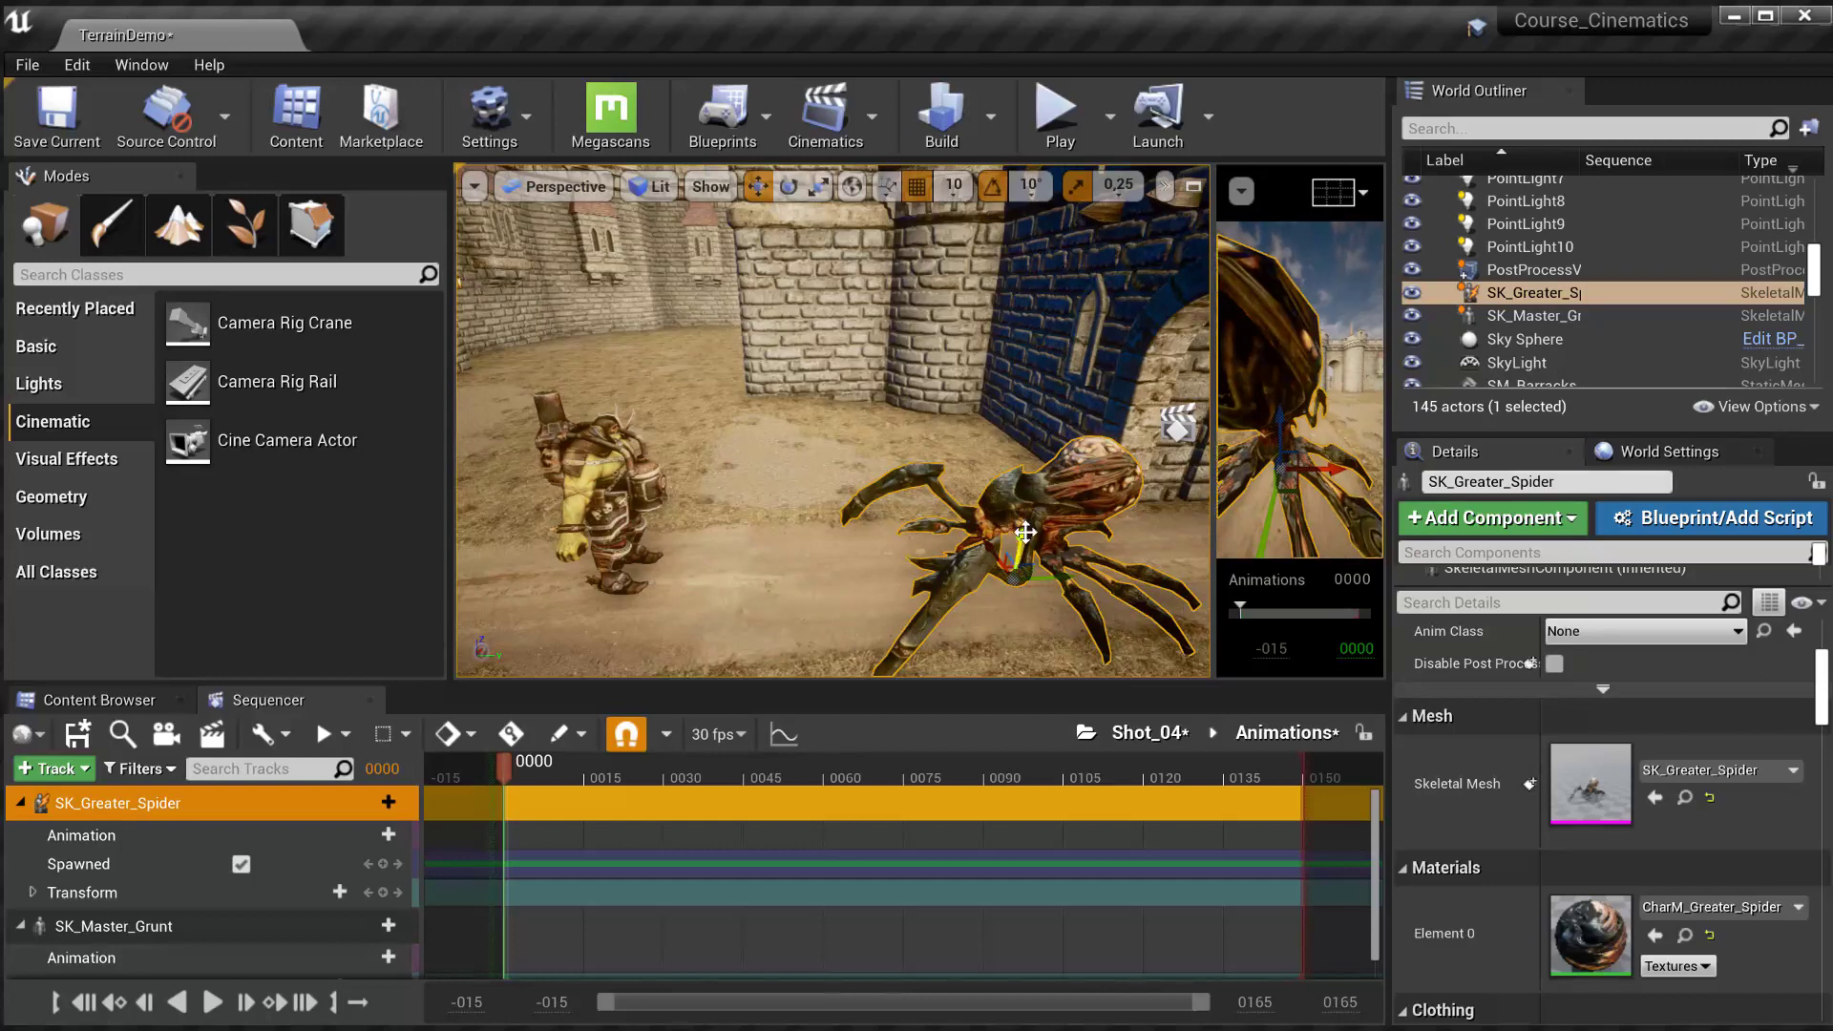
# - Add the ExoGame_Greater_Spider_Walk_Fwd animation to SK_Greater_Spider's Animation track at frame 0
pyautogui.moveTo(917, 524)
pyautogui.mouseDown(button='right')
pyautogui.moveTo(859, 525)
pyautogui.moveTo(946, 526)
pyautogui.mouseUp(button='right')
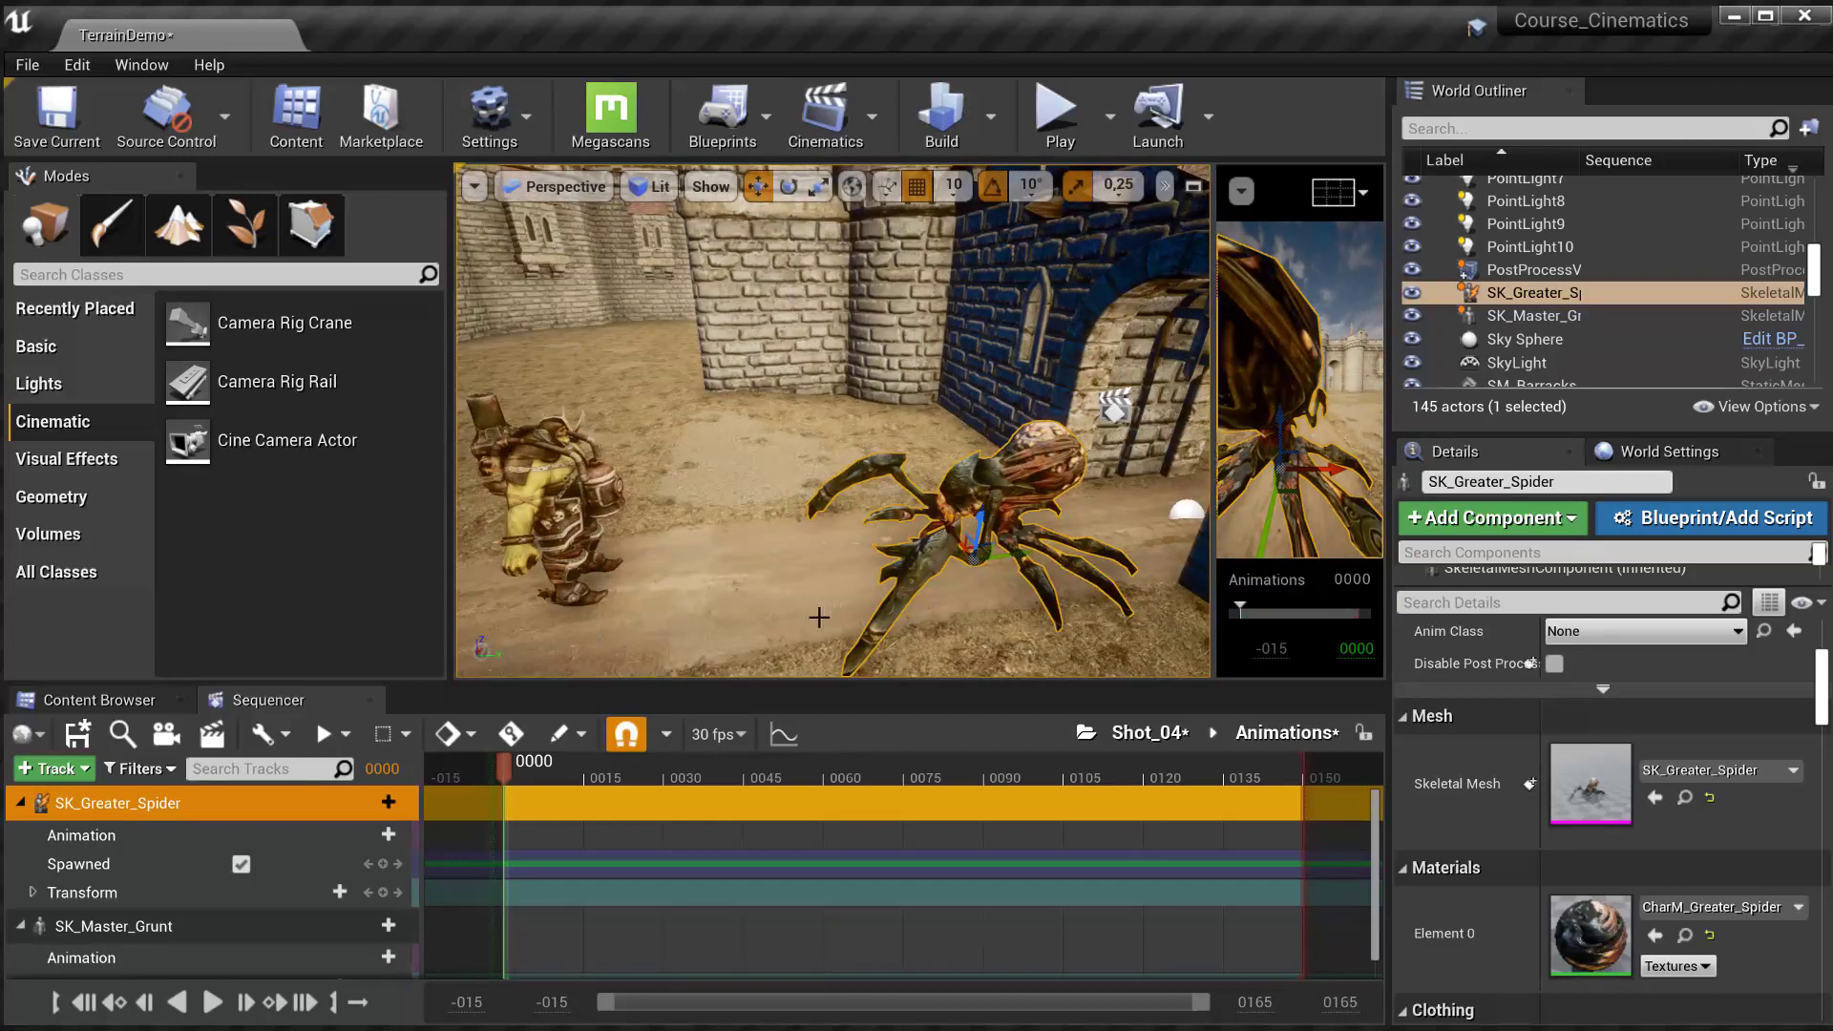
pyautogui.moveTo(825, 584)
pyautogui.mouseDown(button='right')
pyautogui.moveTo(749, 587)
pyautogui.moveTo(912, 597)
pyautogui.moveTo(807, 597)
pyautogui.moveTo(840, 596)
pyautogui.mouseUp(button='right')
pyautogui.press('w')
pyautogui.press('s')
pyautogui.press('s')
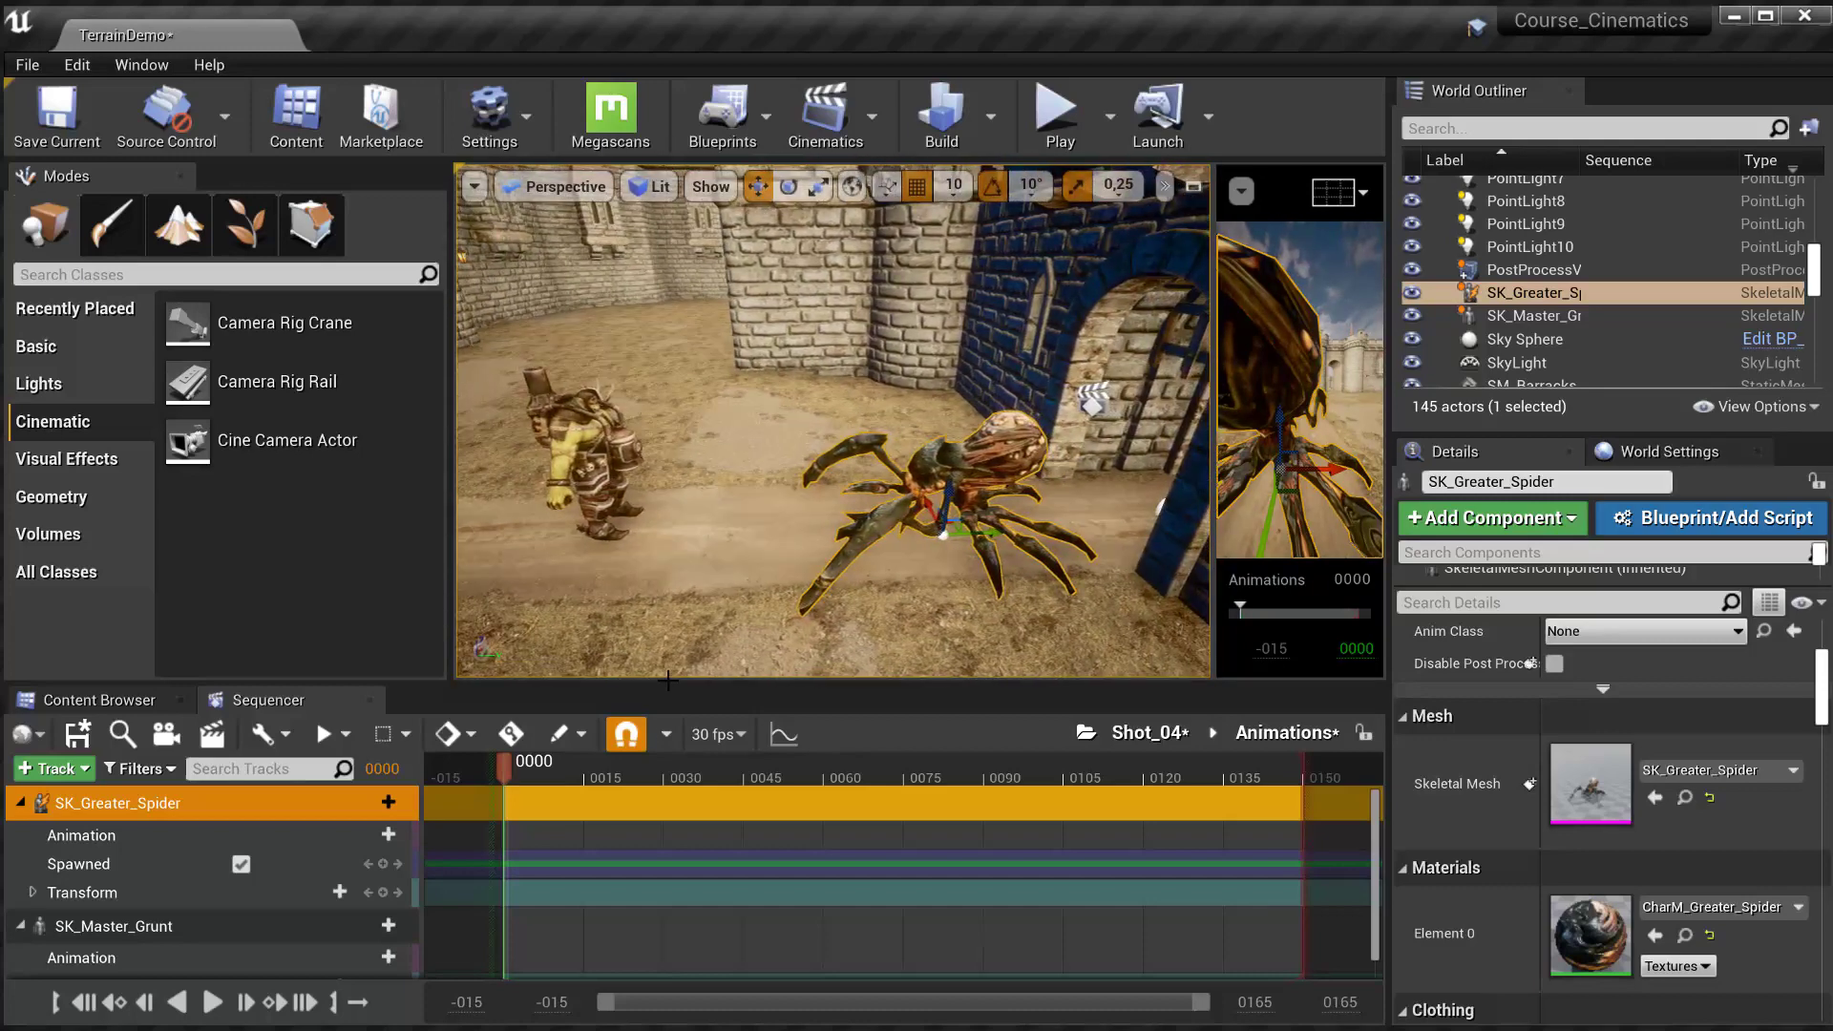
pyautogui.scroll(-1, 220, 915)
pyautogui.scroll(1, 216, 921)
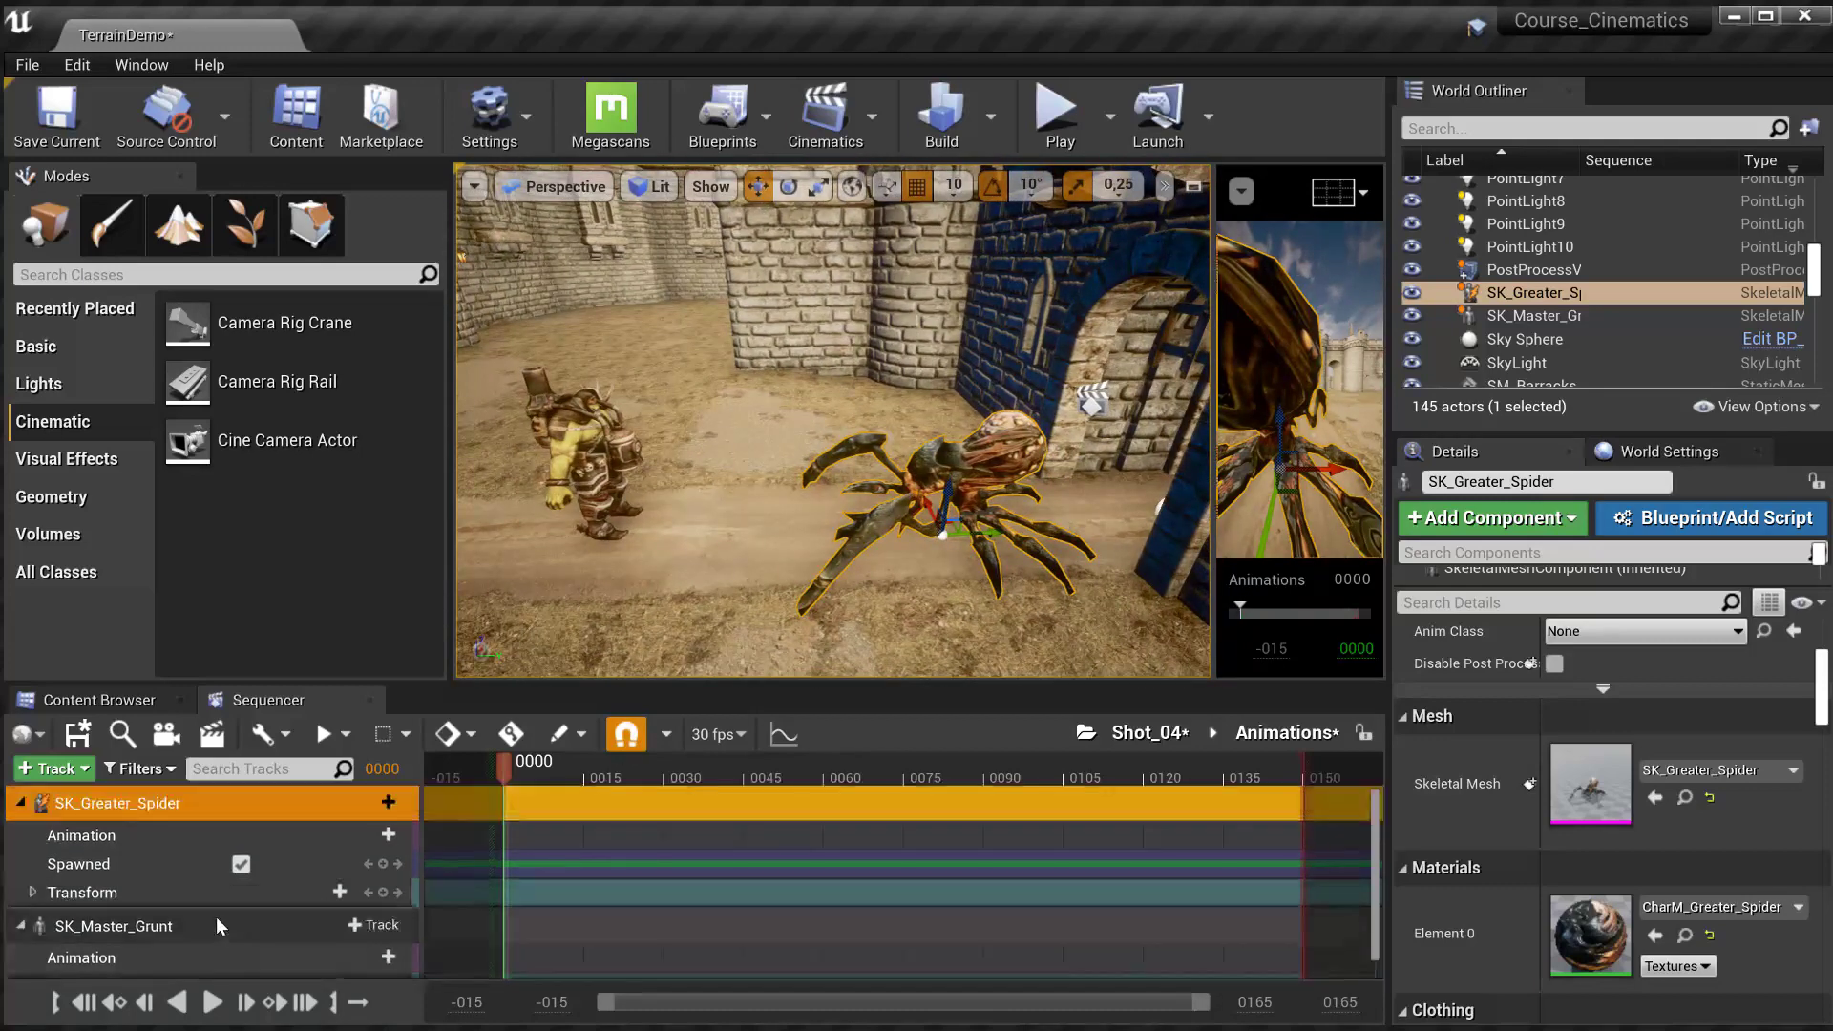
pyautogui.click(20, 925)
pyautogui.click(387, 832)
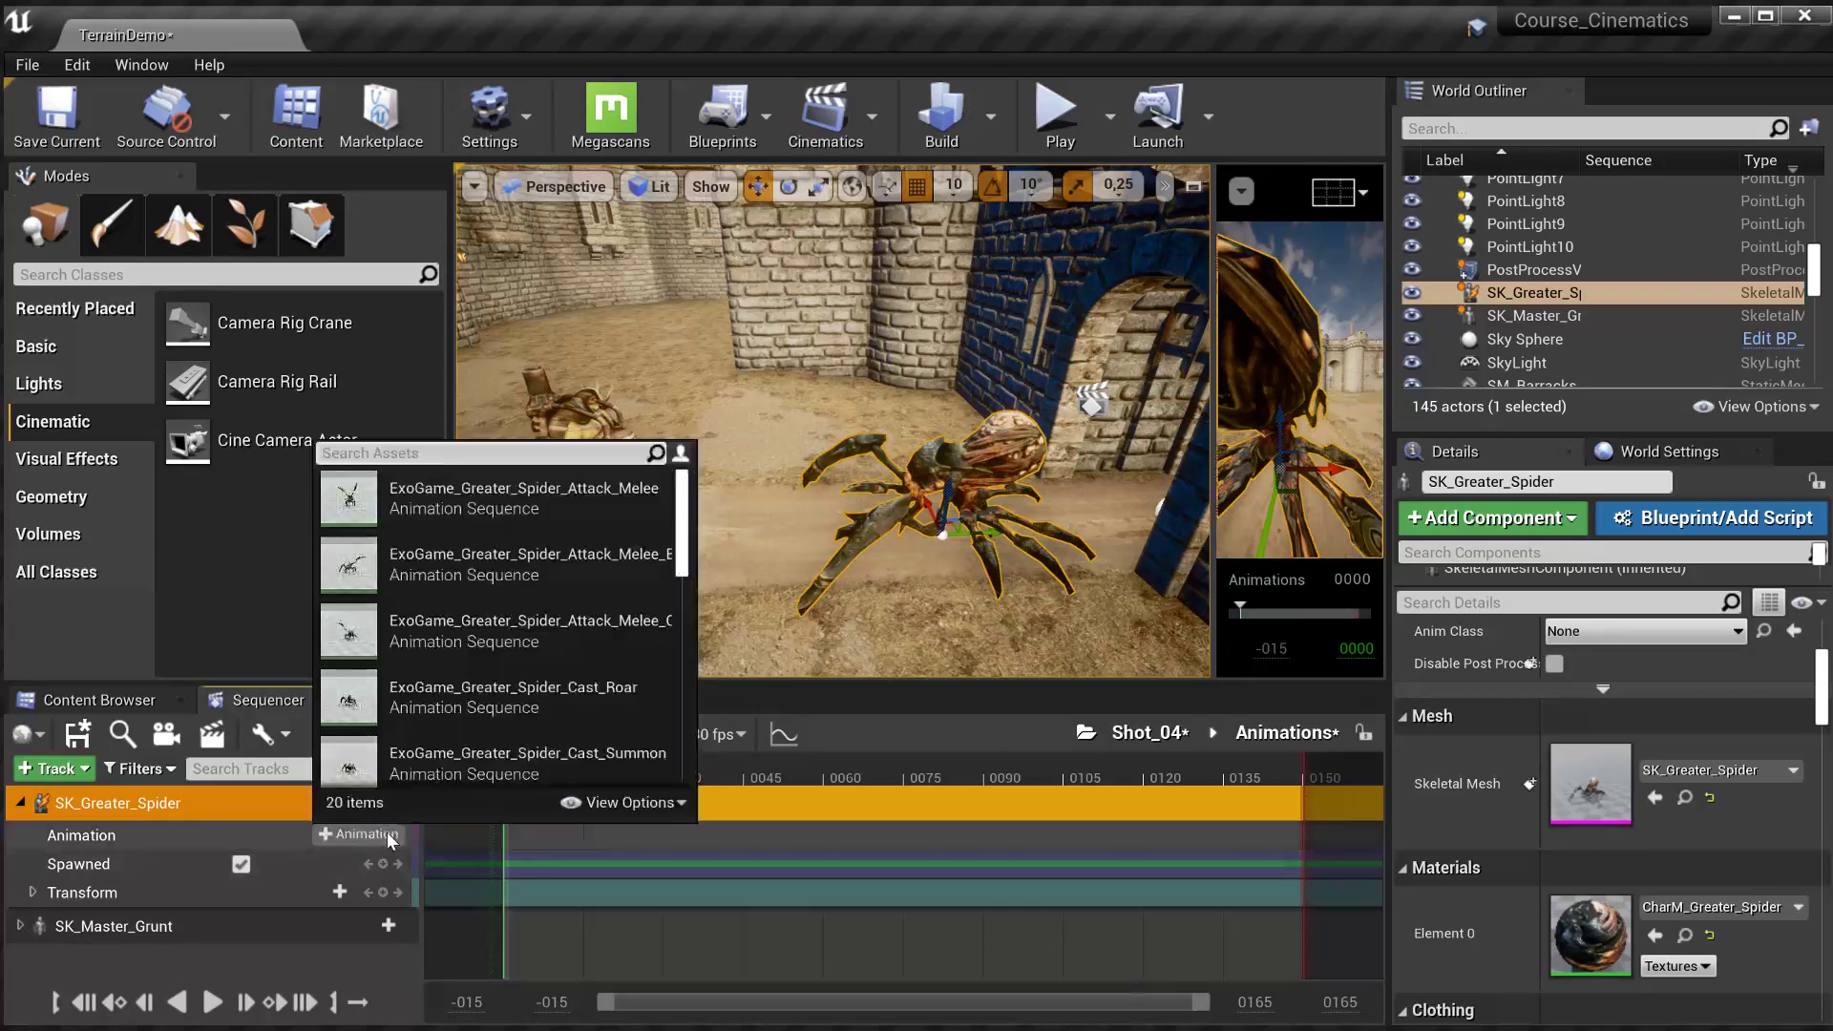
pyautogui.write('walk')
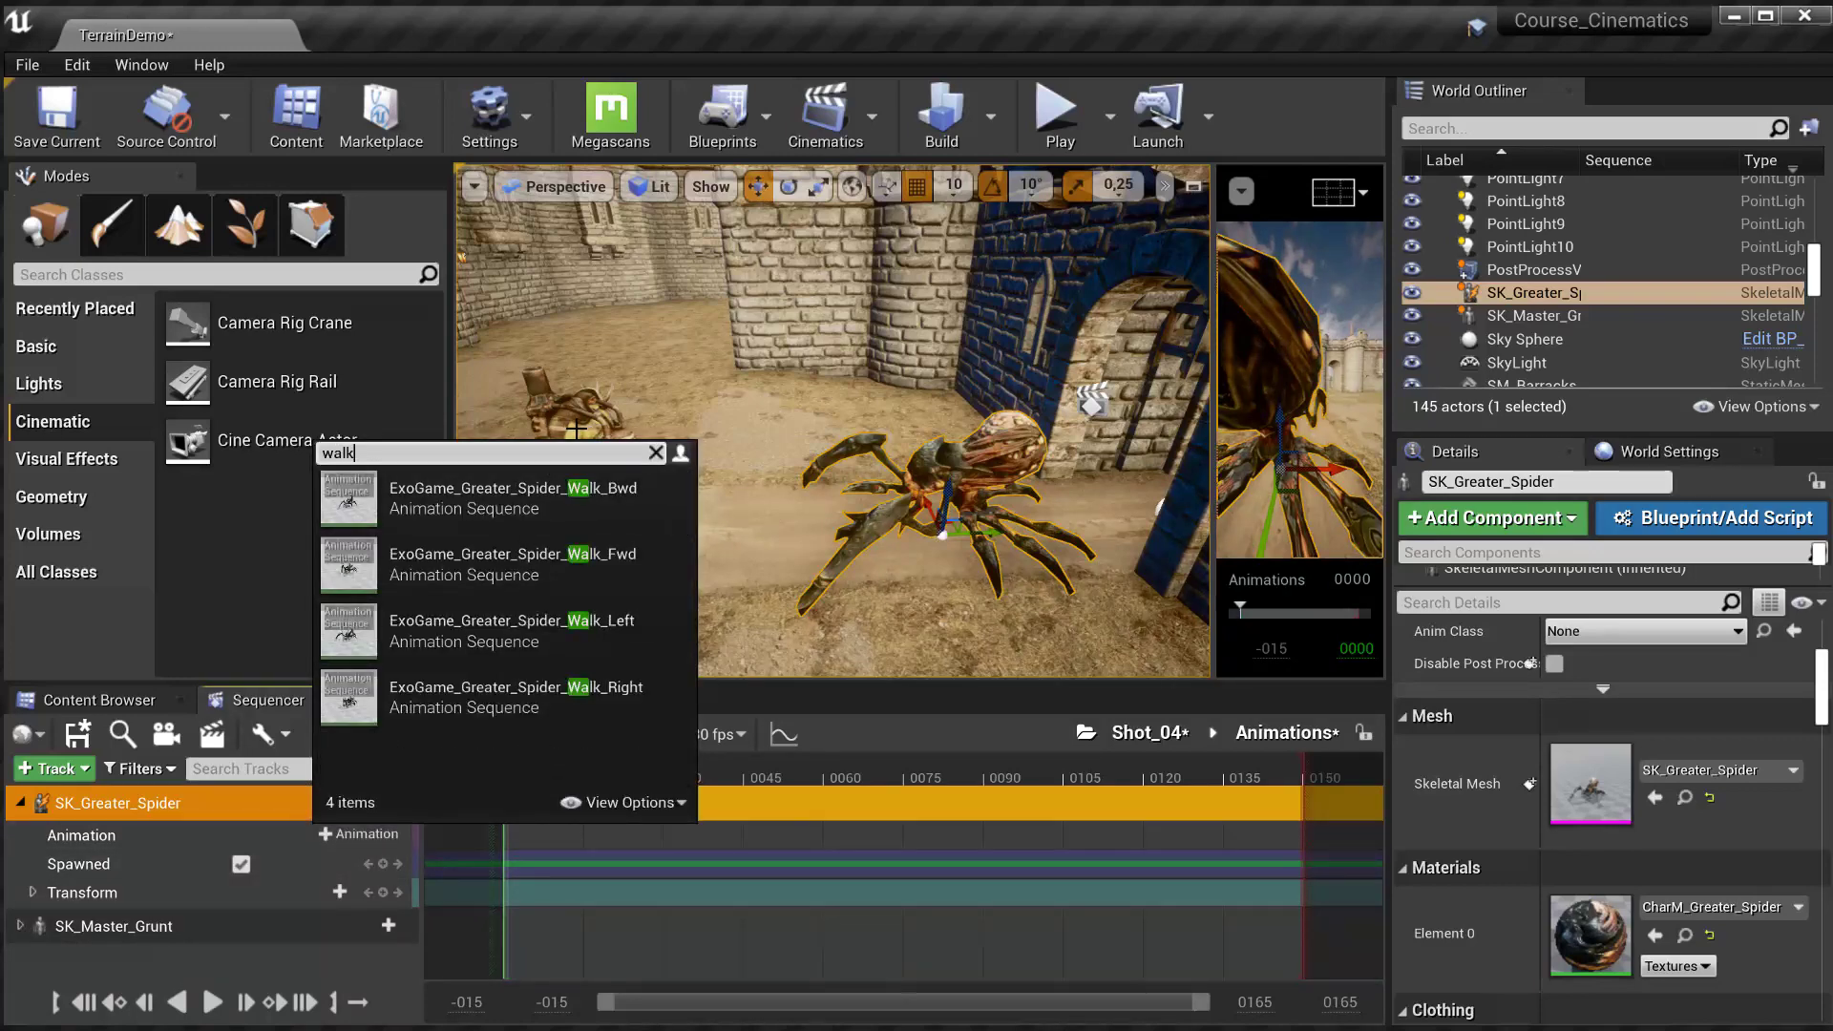
pyautogui.click(599, 564)
# - Key the spider's Transform at frame 0, and again at frame 21 with the spider moved along the path toward the grunt
pyautogui.moveTo(504, 765)
pyautogui.mouseDown()
pyautogui.moveTo(633, 770)
pyautogui.moveTo(507, 775)
pyautogui.mouseUp()
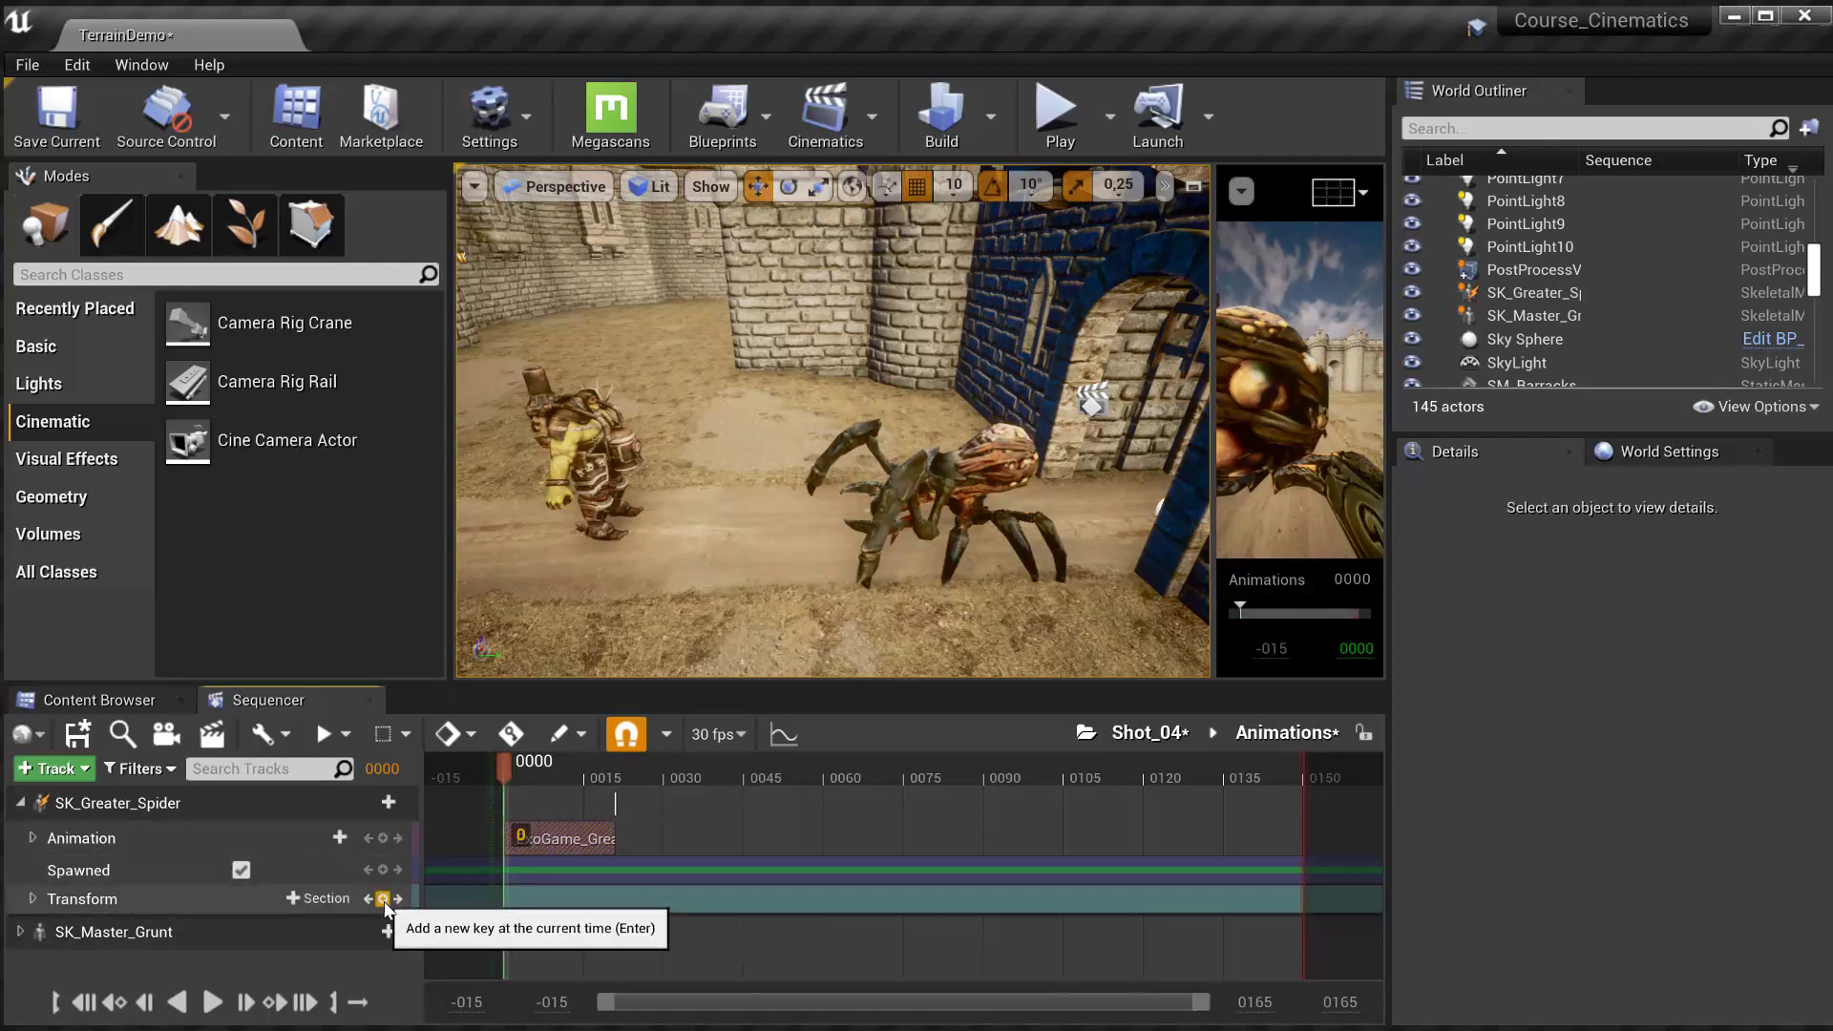
pyautogui.moveTo(506, 770); pyautogui.dragTo(620, 781)
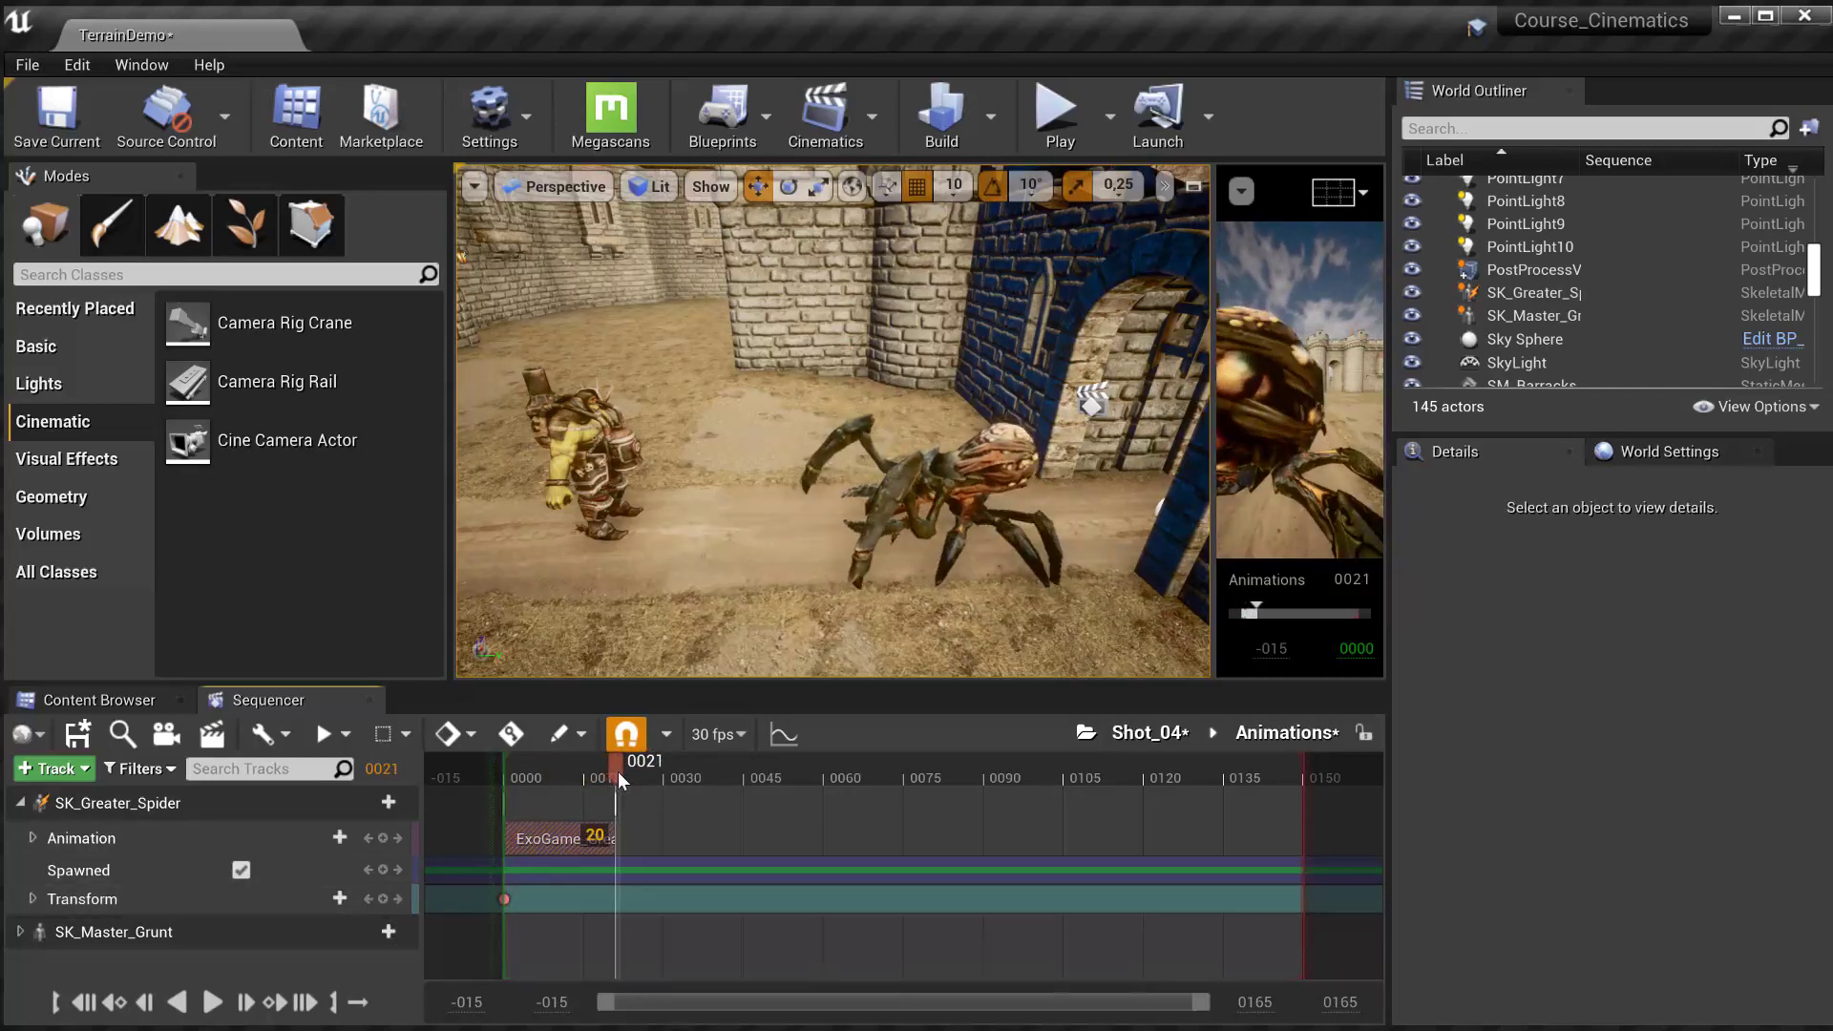
pyautogui.click(1012, 538)
pyautogui.moveTo(993, 533); pyautogui.dragTo(858, 538)
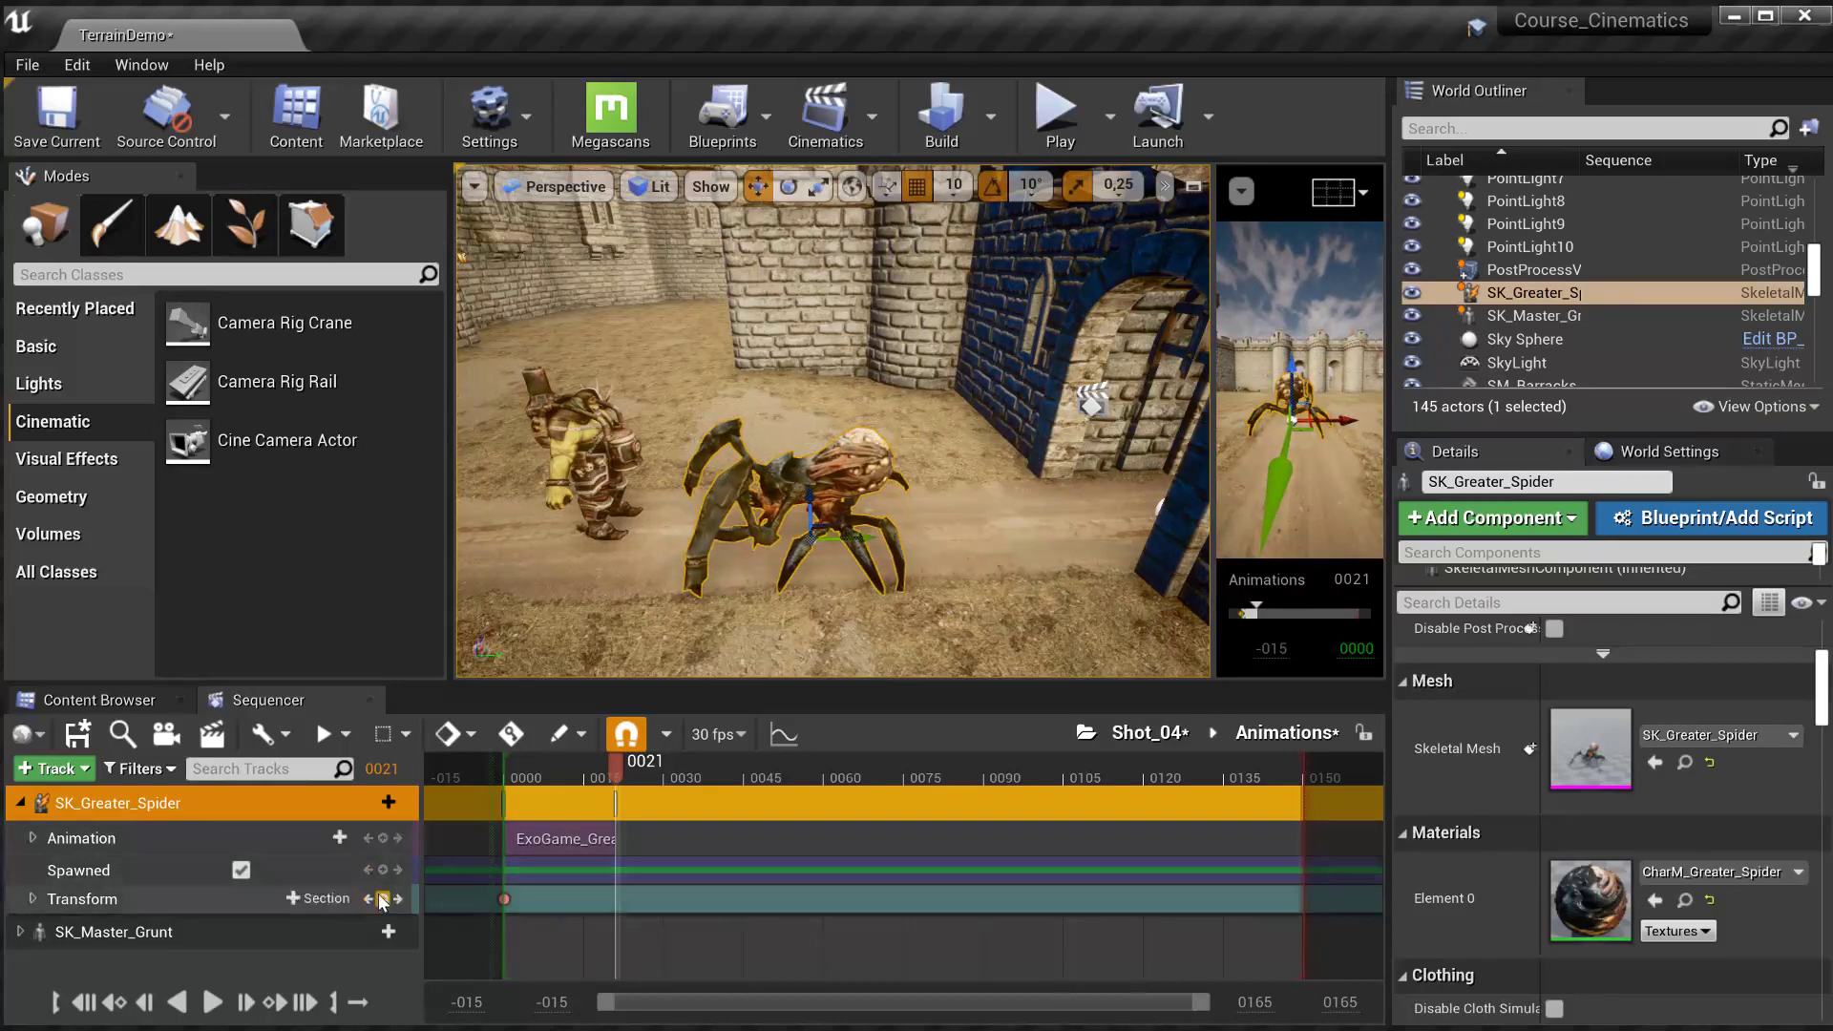
# - Scrub and play back the spider's walk between its two Transform keys
pyautogui.moveTo(616, 764); pyautogui.dragTo(572, 766)
pyautogui.press('space')
pyautogui.press('space')
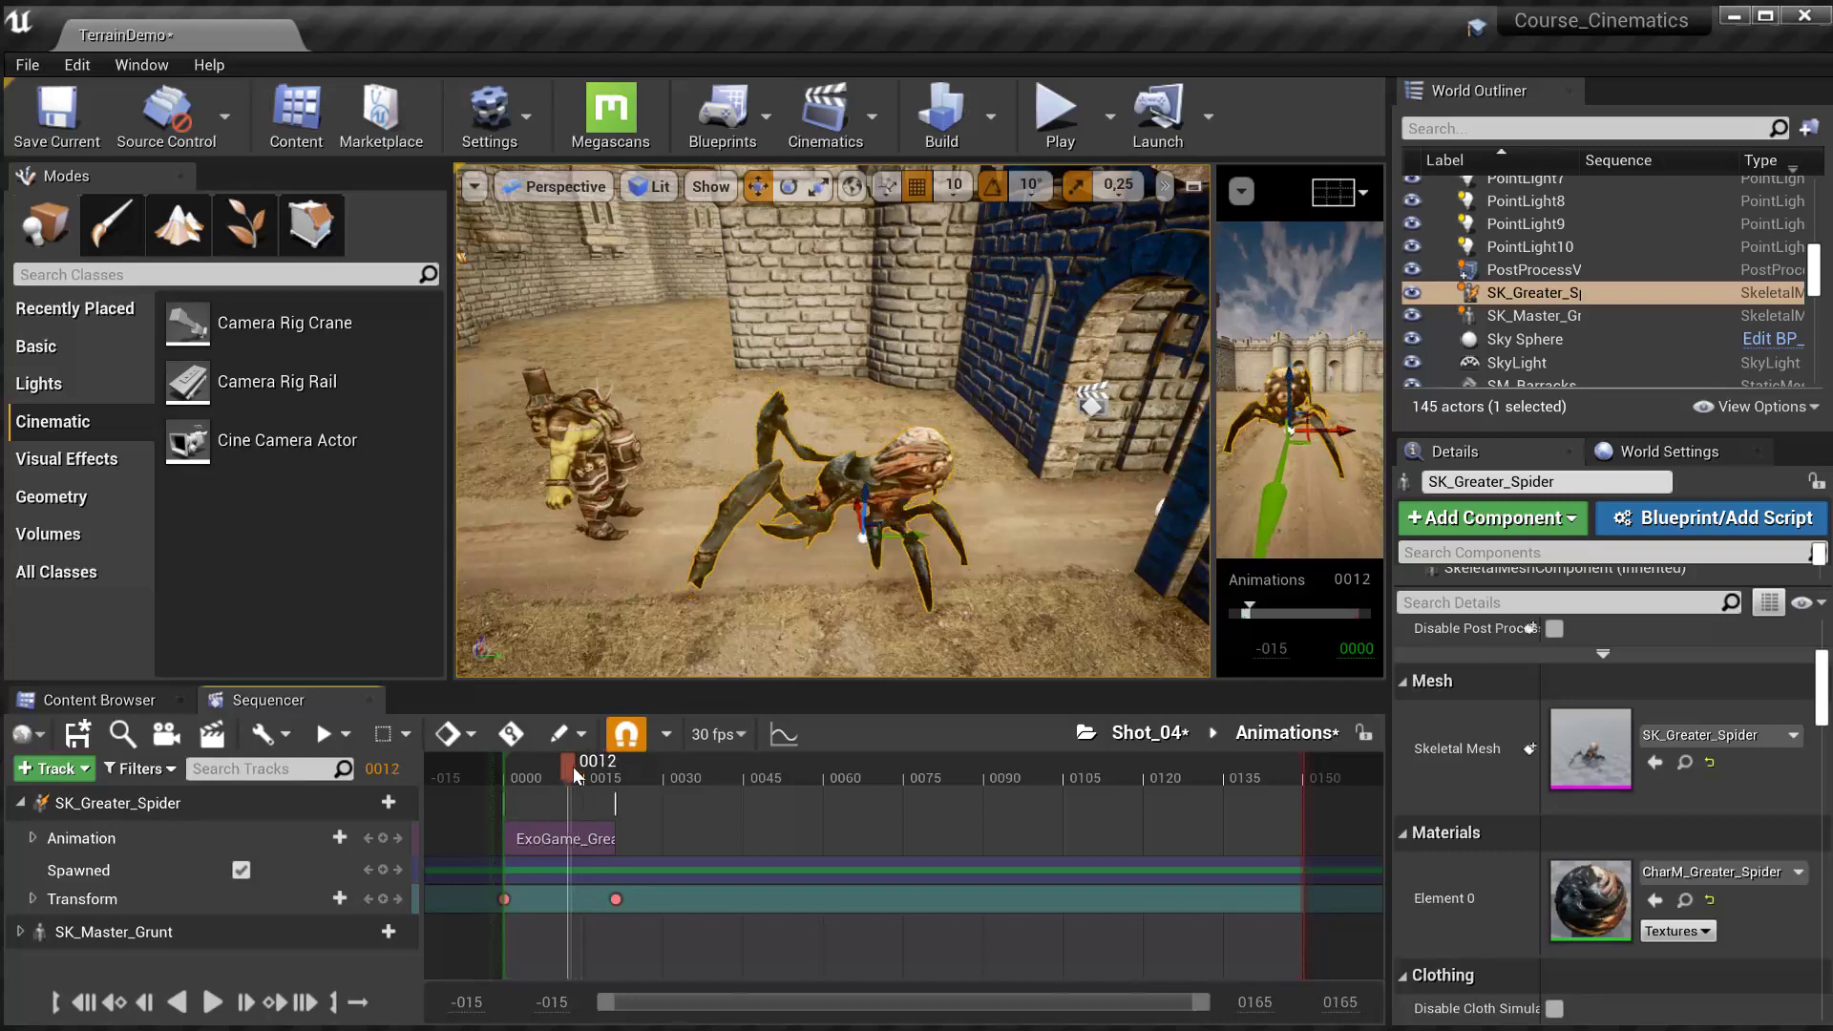
pyautogui.click(616, 898)
pyautogui.press('Delete')
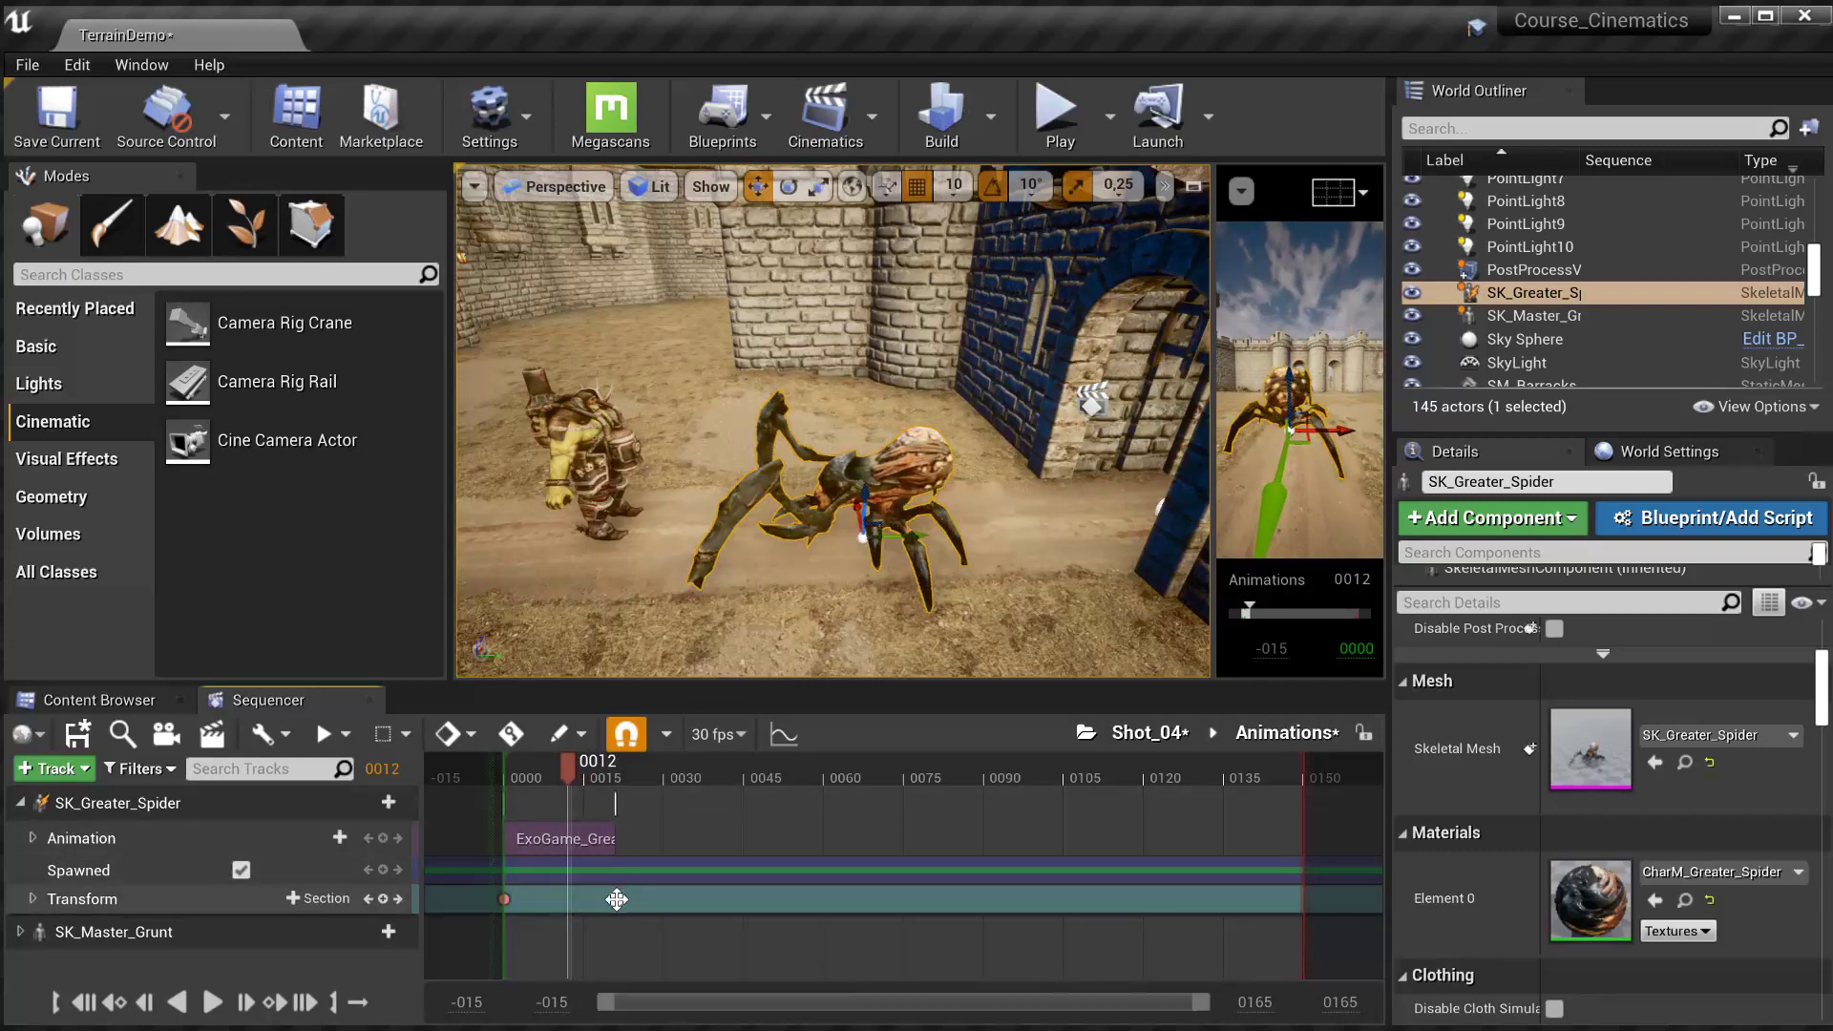
pyautogui.click(615, 901)
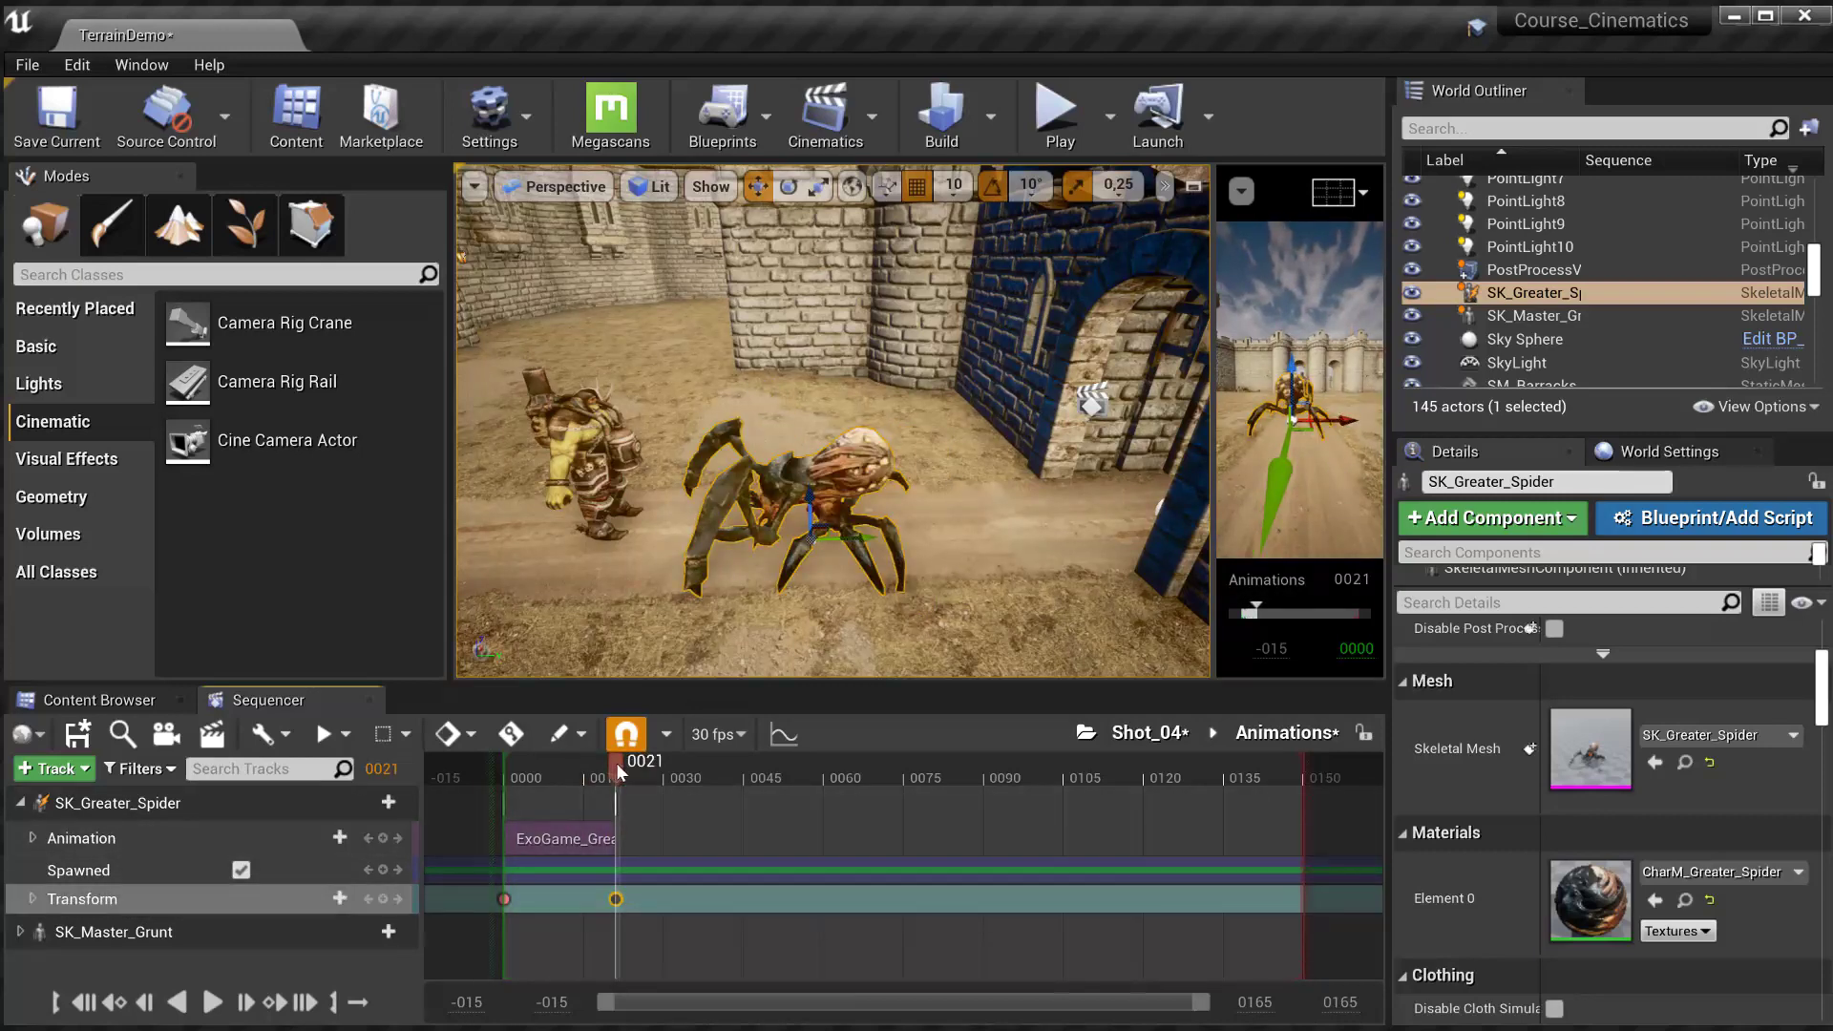
# - Move the spider's second Transform key to frame 16 and play the walk from the start
pyautogui.moveTo(619, 768); pyautogui.dragTo(589, 766)
pyautogui.click(552, 843)
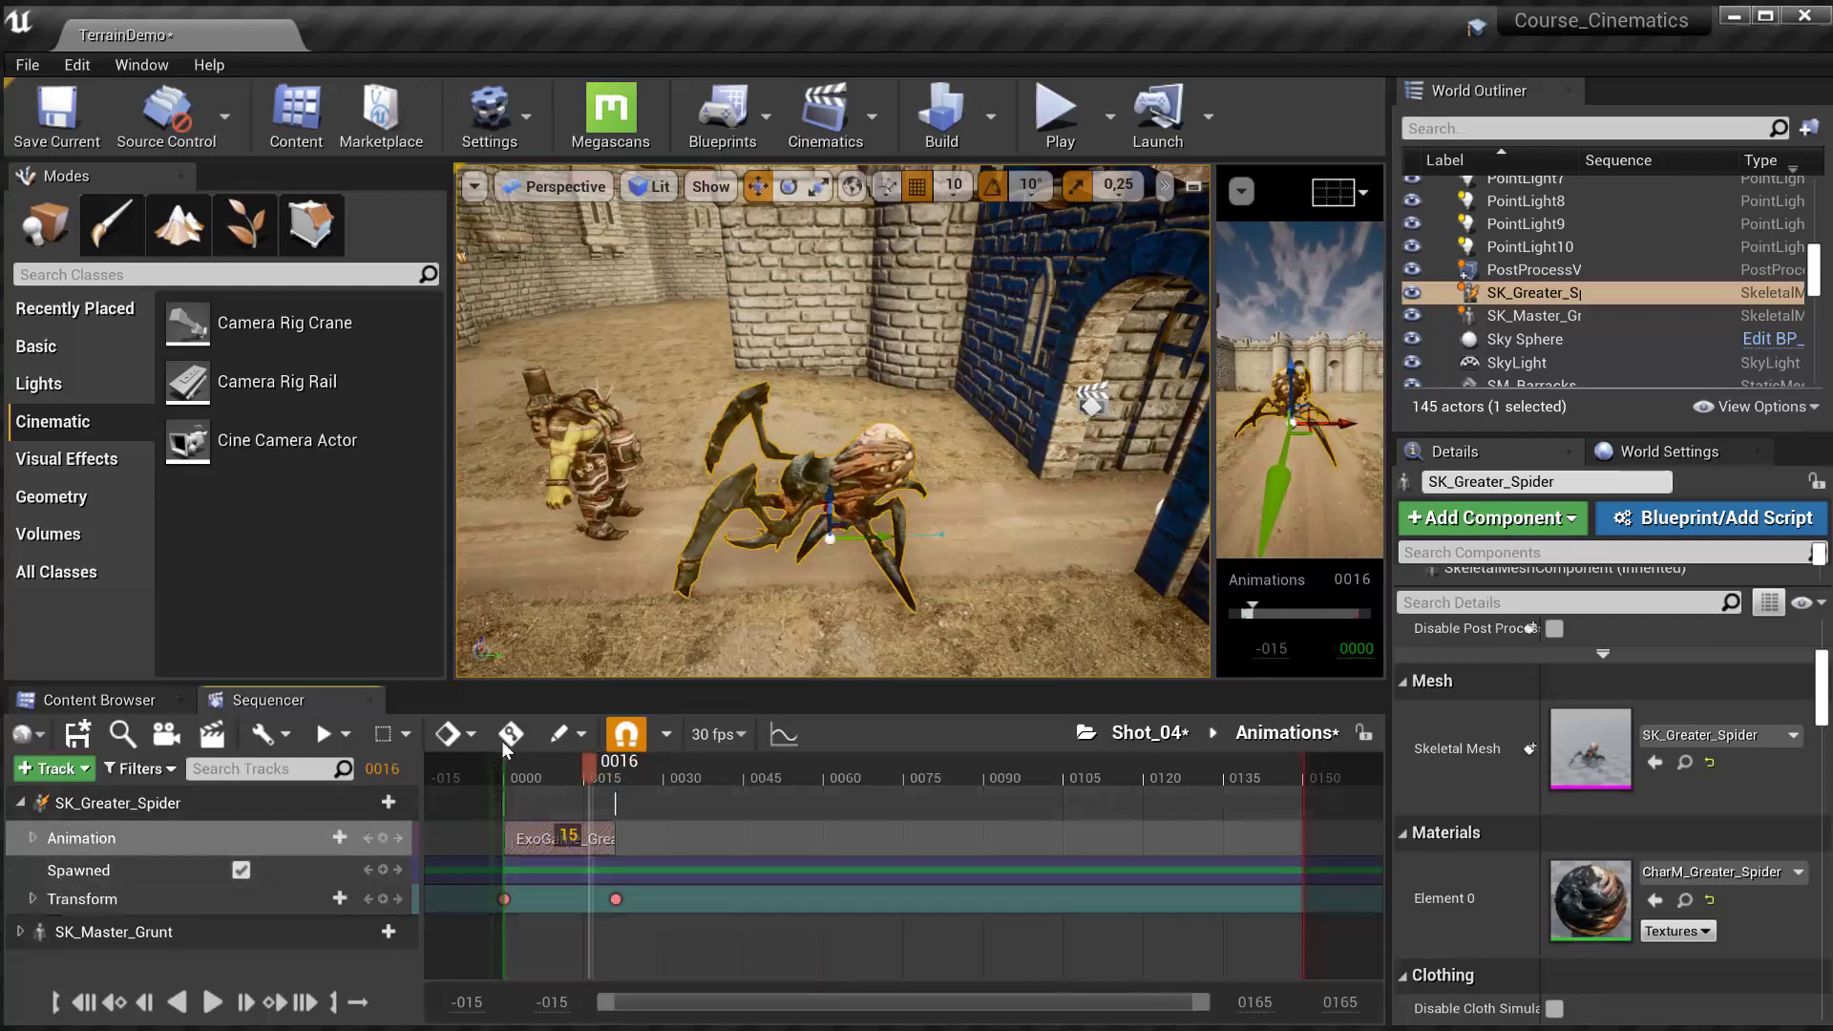
pyautogui.click(615, 902)
pyautogui.click(621, 901)
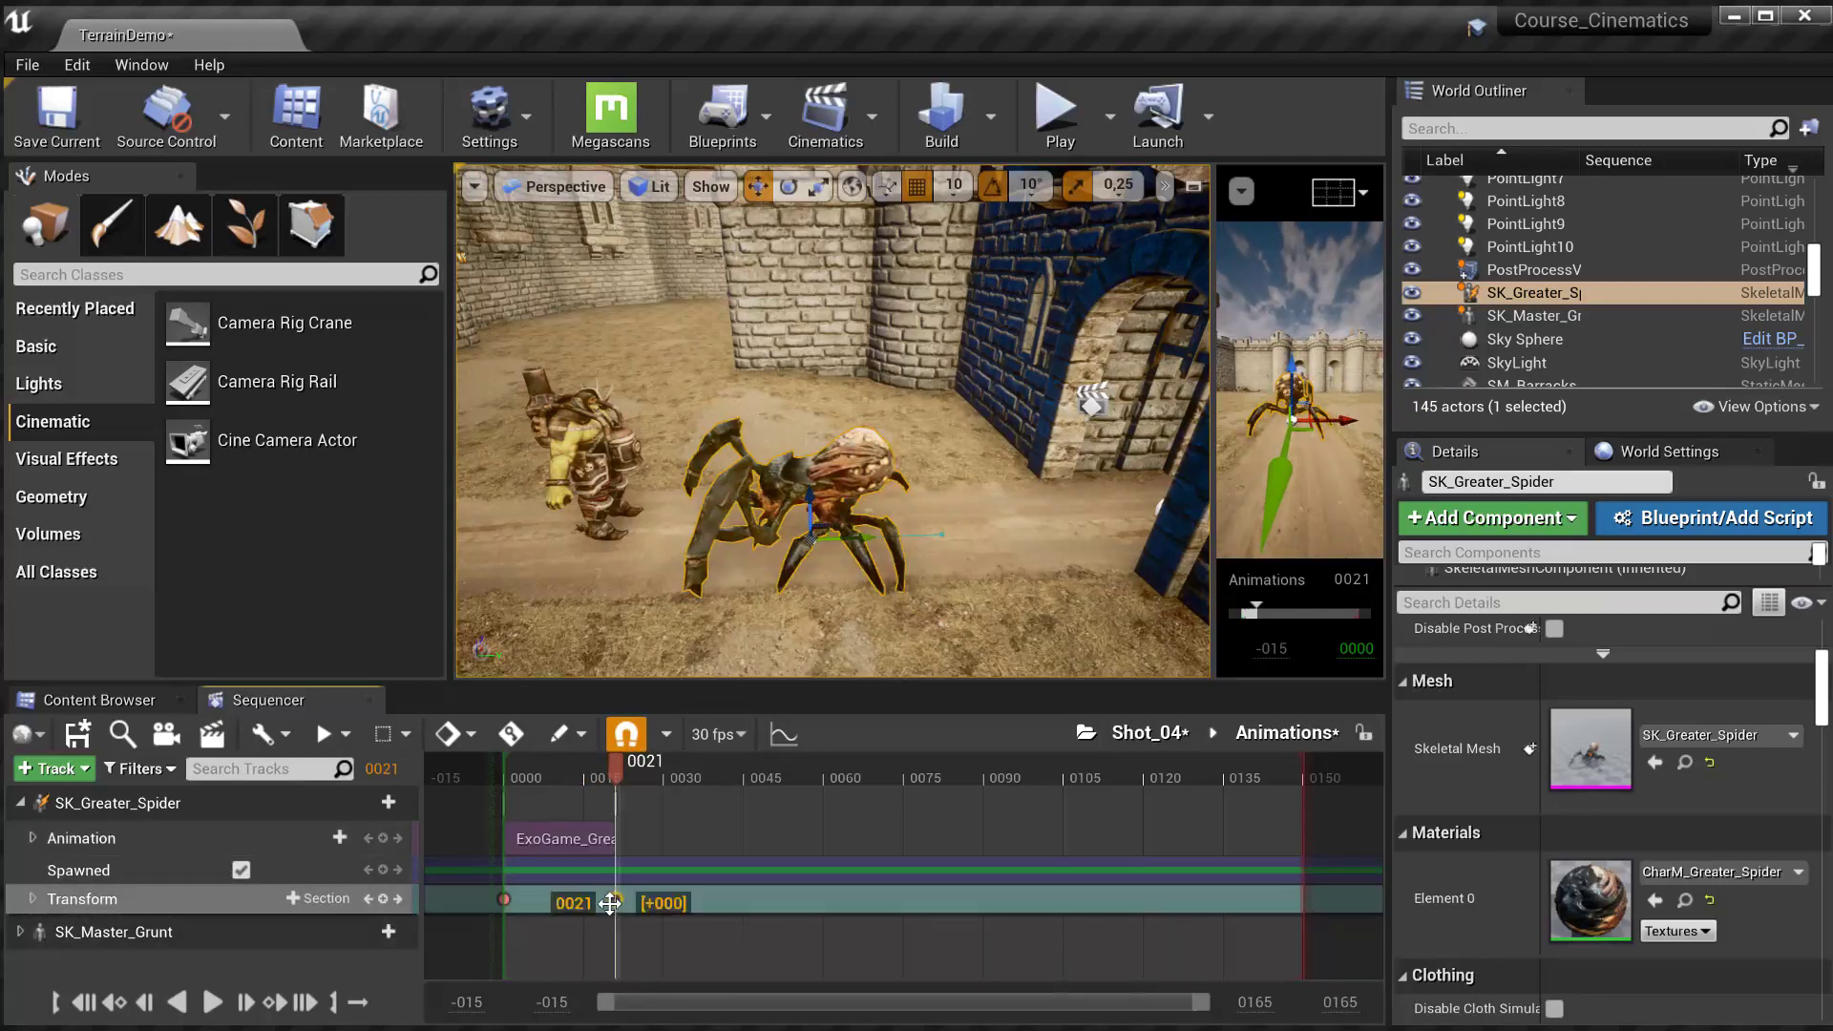
pyautogui.moveTo(612, 904); pyautogui.dragTo(588, 899)
pyautogui.moveTo(586, 773); pyautogui.dragTo(502, 770)
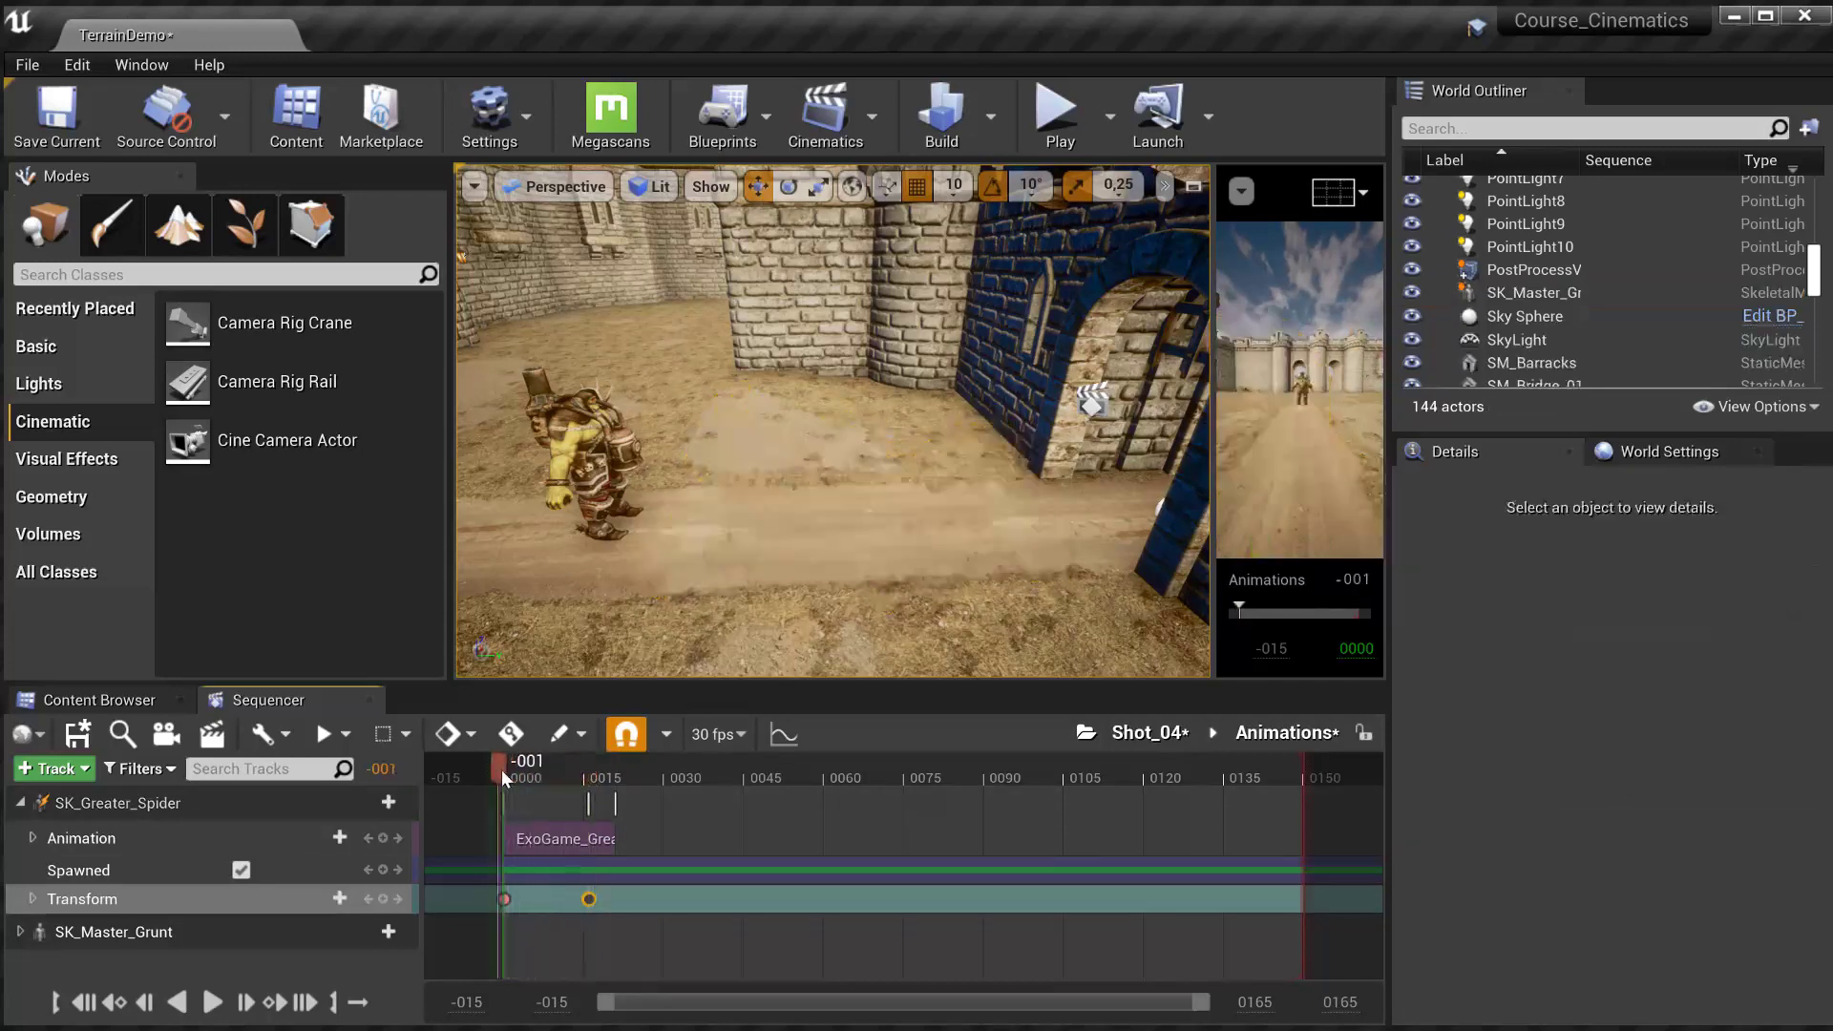
pyautogui.press('space')
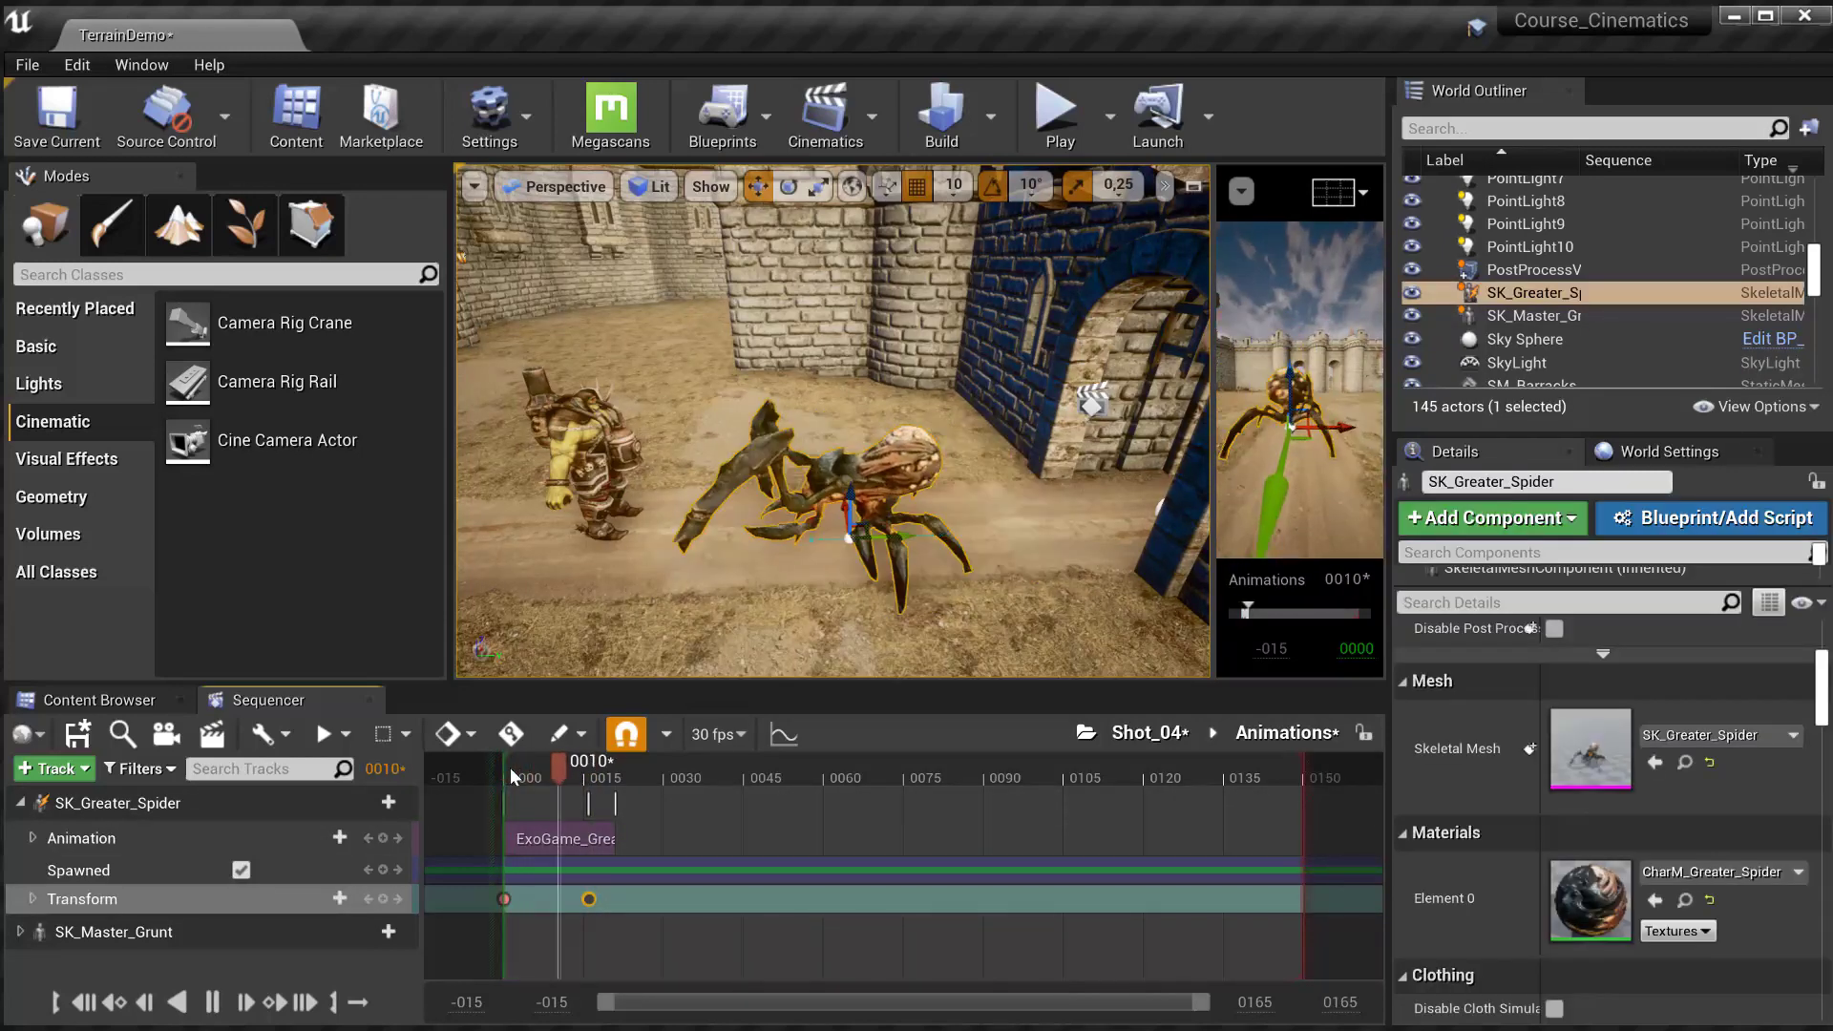
pyautogui.press('space')
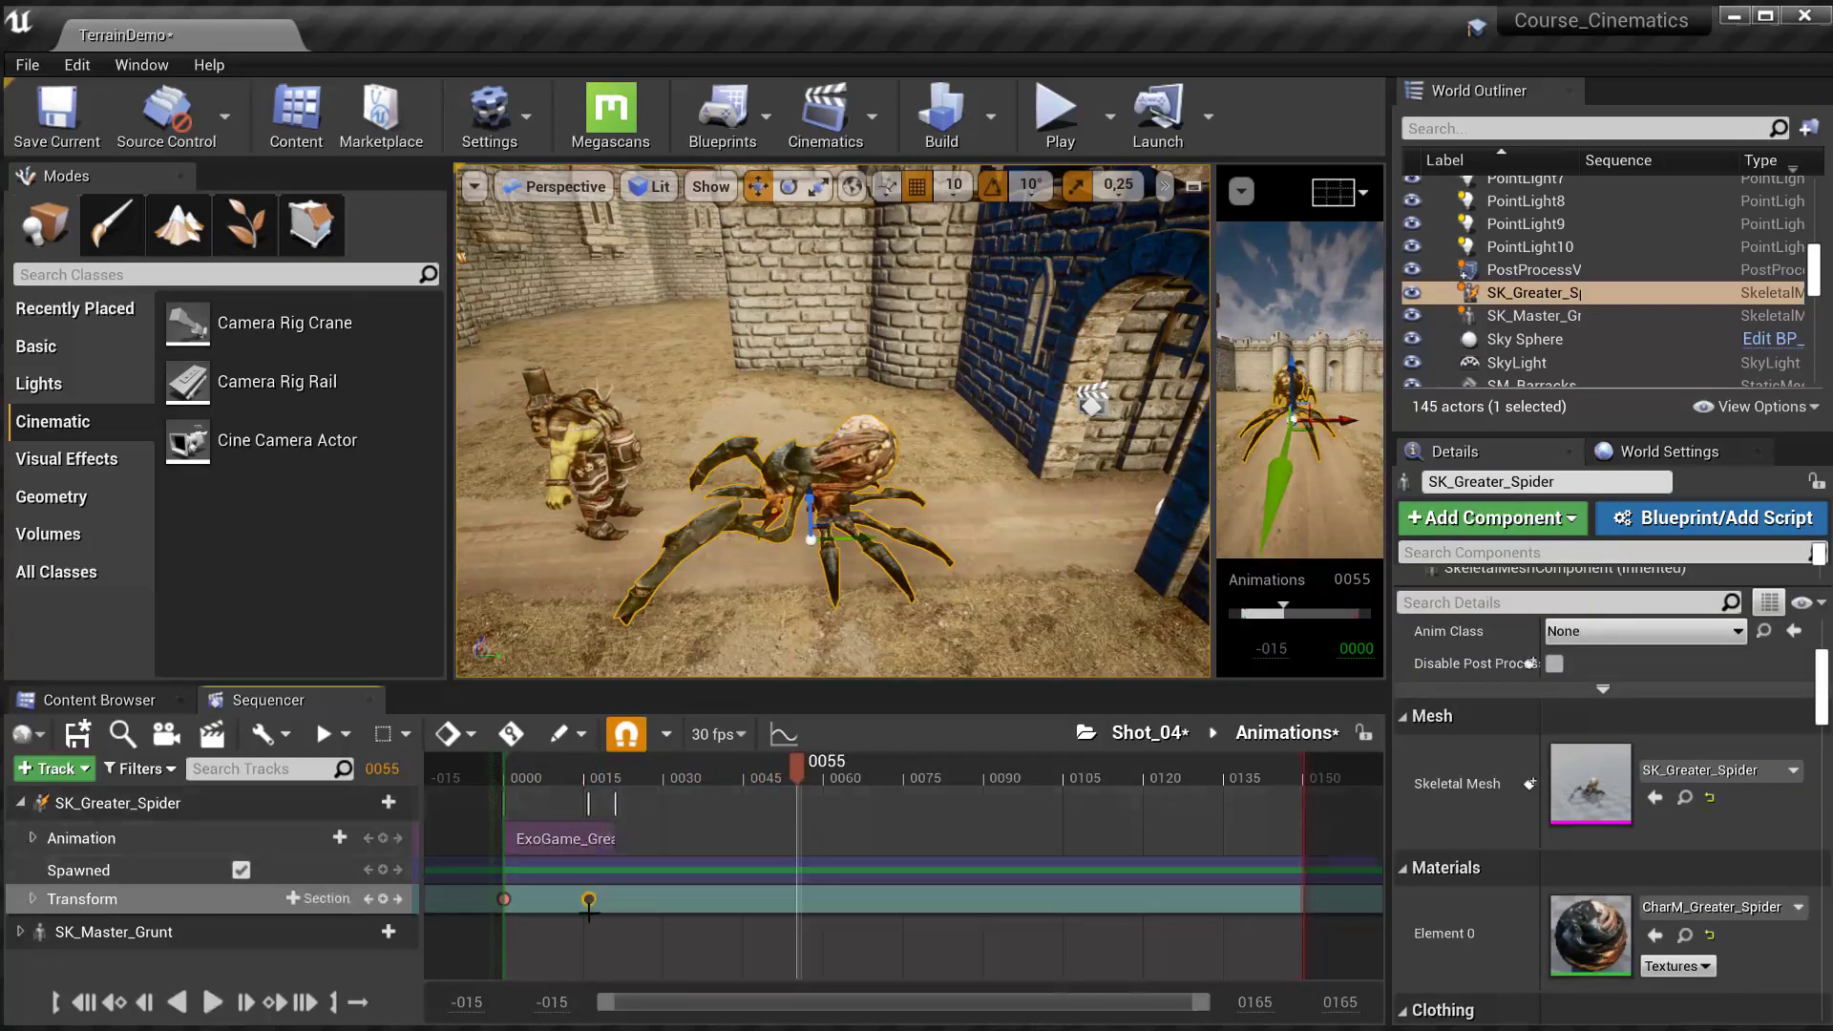
# - Move the spider's second Transform key to frame 25 and extend its walk animation section to end at that key
pyautogui.moveTo(590, 901); pyautogui.dragTo(638, 900)
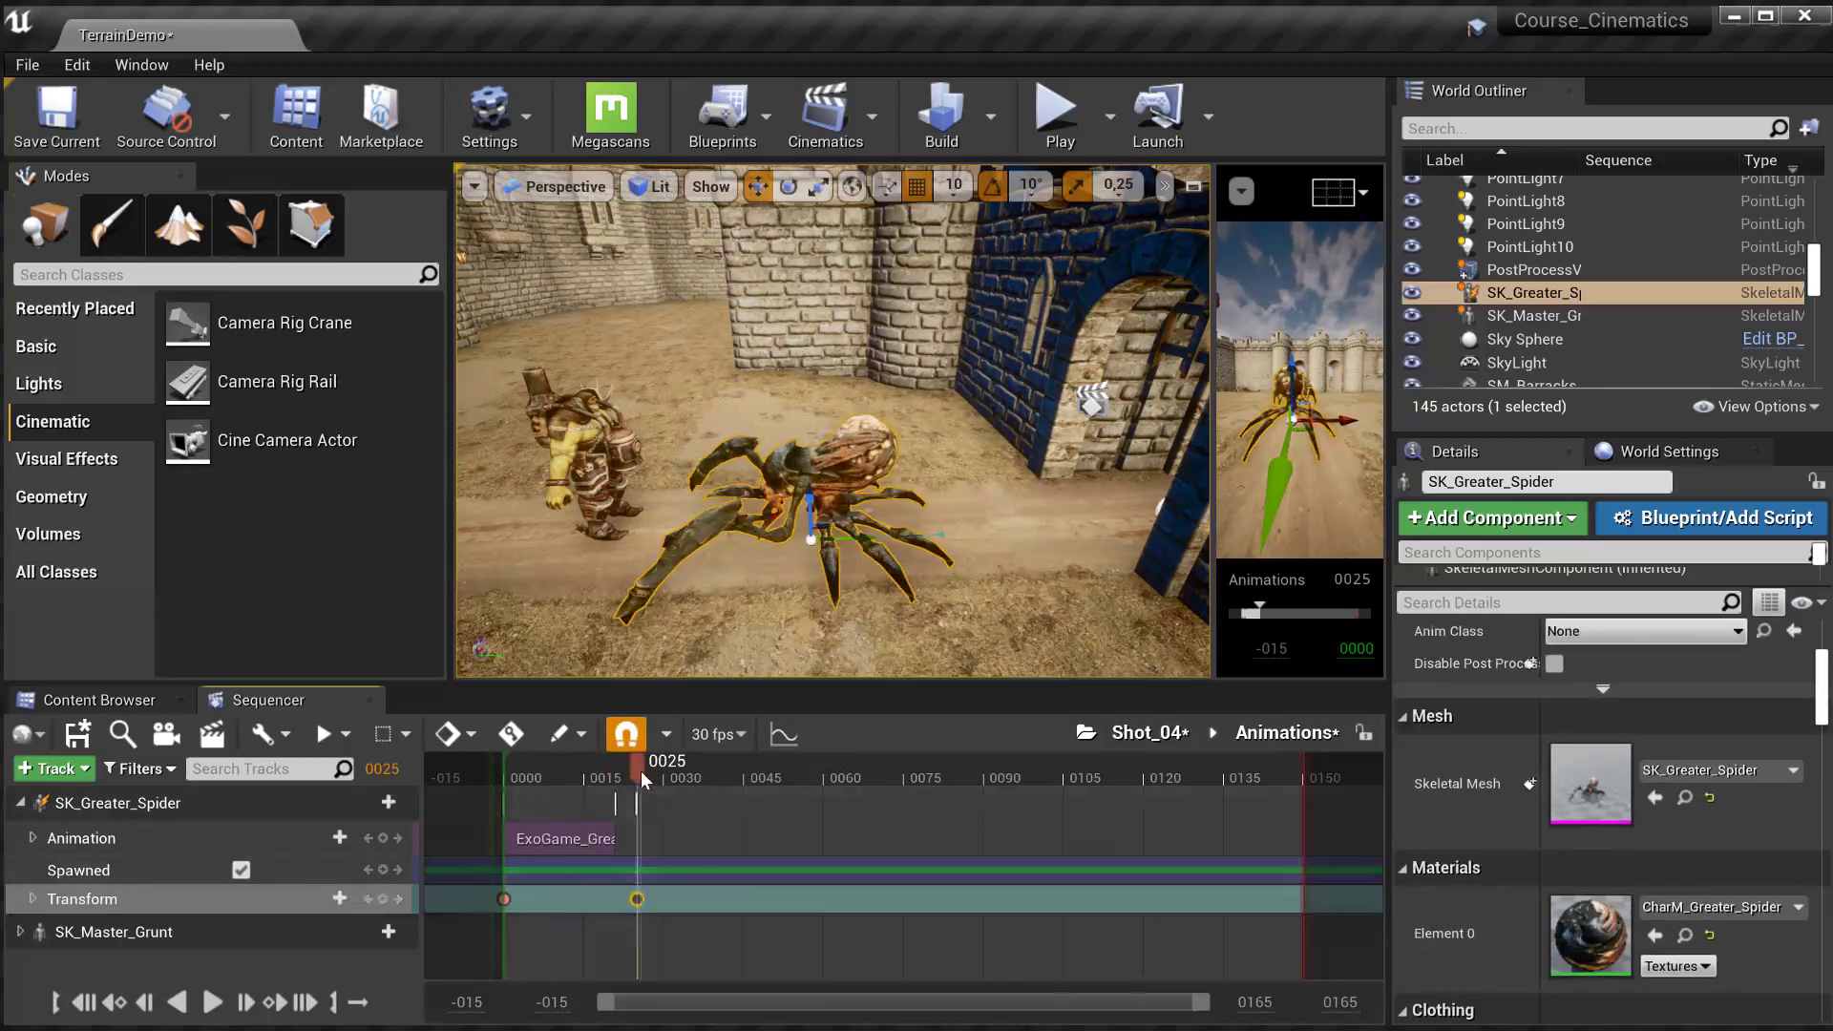
pyautogui.moveTo(640, 770); pyautogui.dragTo(512, 759)
pyautogui.click(604, 840)
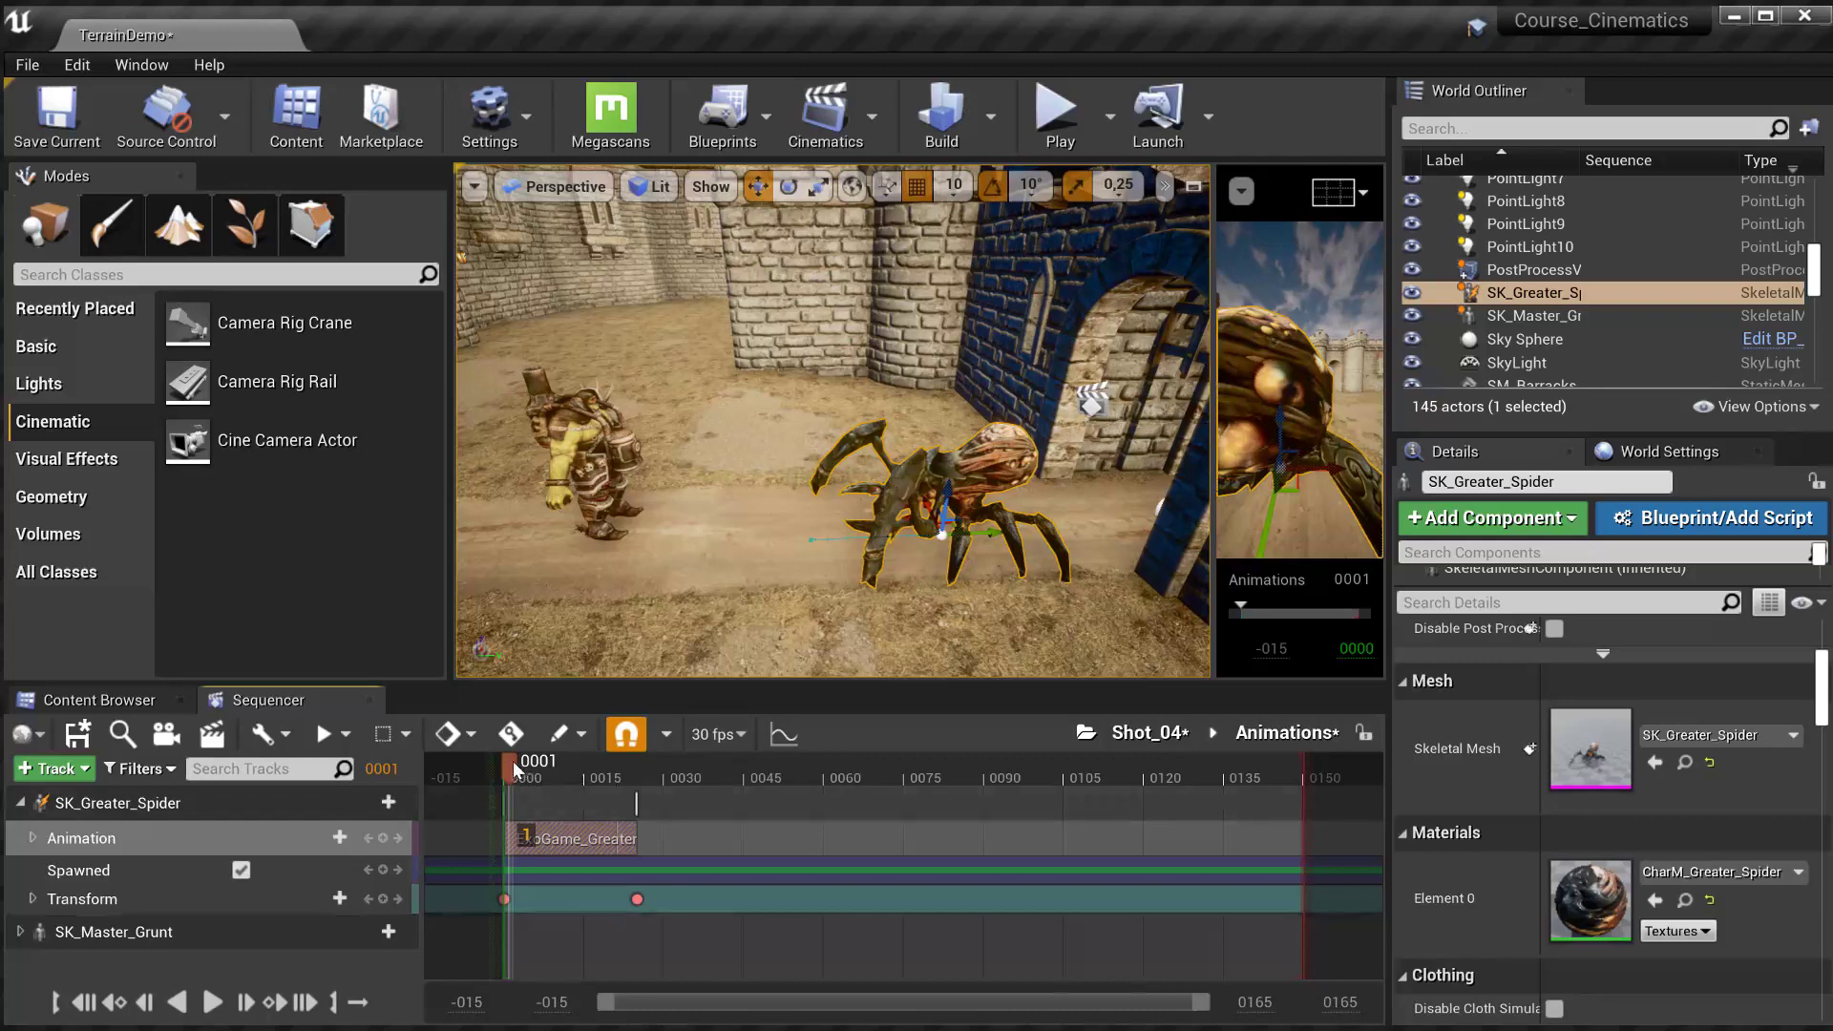
# - Play back the spider's walk from the start several times and scrub through it up to frame 24
pyautogui.press('space')
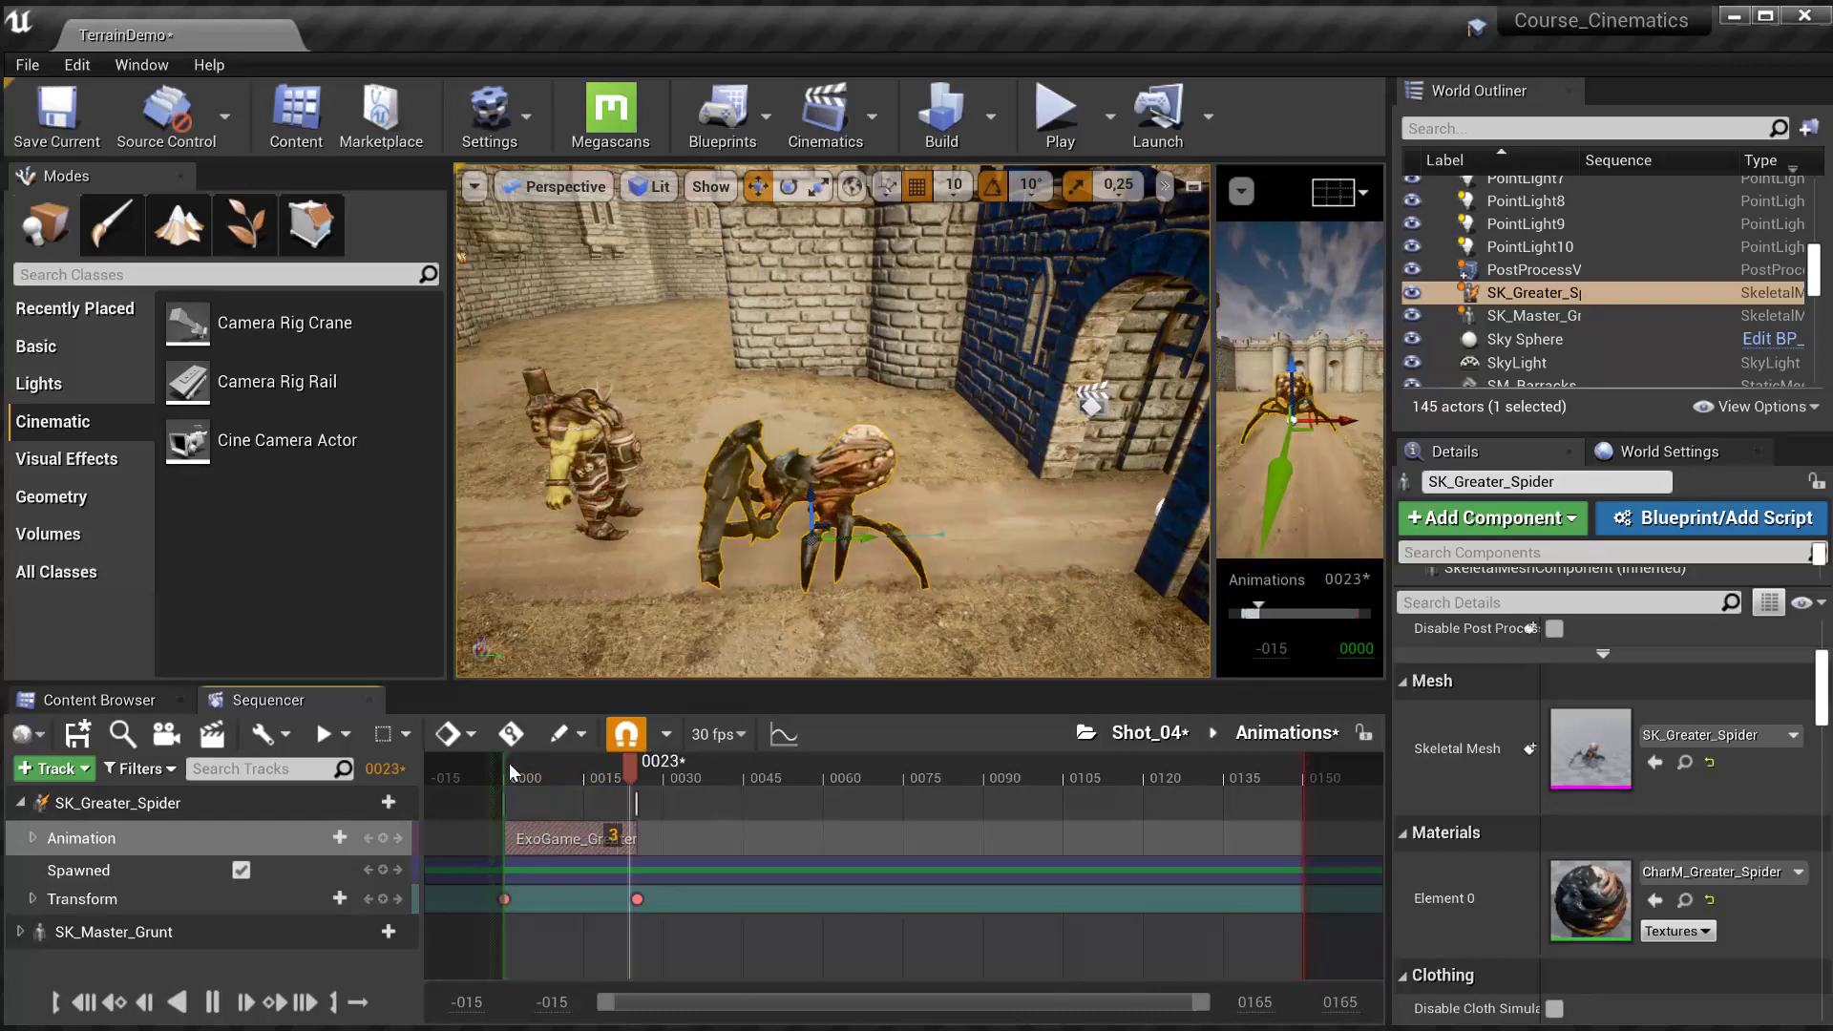
pyautogui.moveTo(531, 769); pyautogui.dragTo(510, 766)
pyautogui.press('space')
pyautogui.click(575, 768)
pyautogui.press('space')
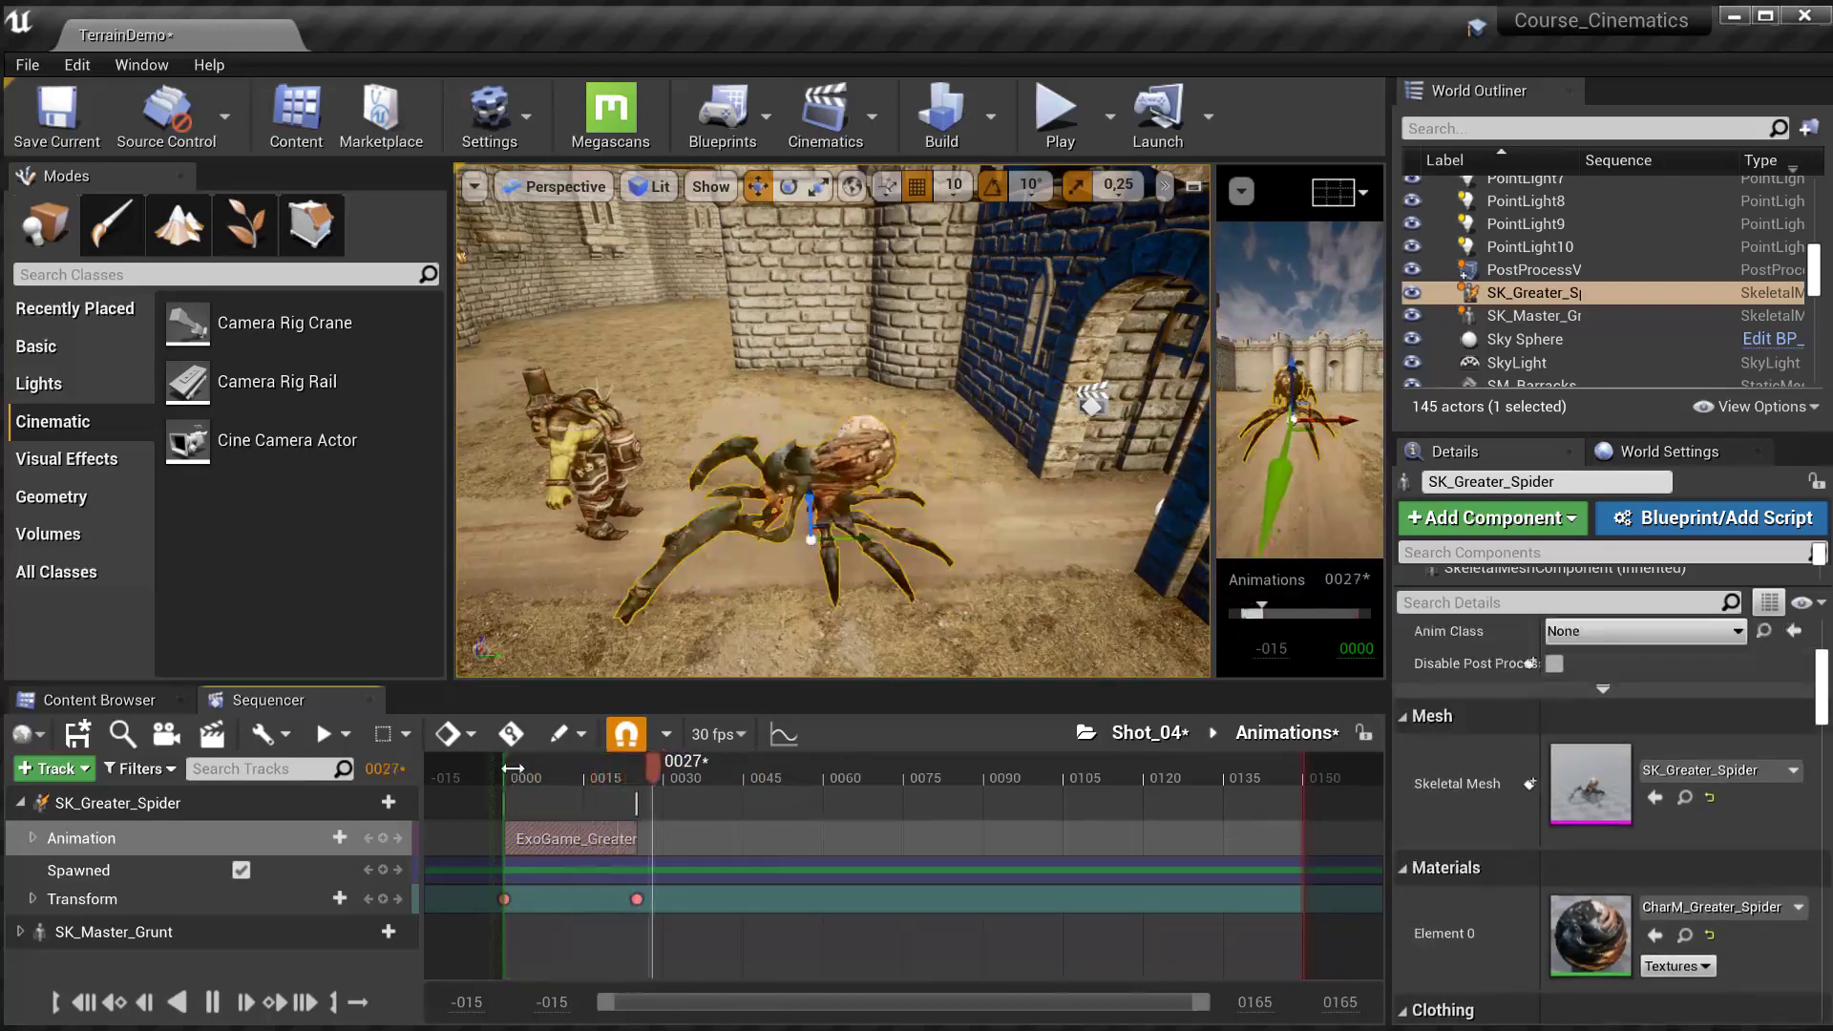
pyautogui.click(535, 766)
pyautogui.moveTo(541, 765); pyautogui.dragTo(634, 769)
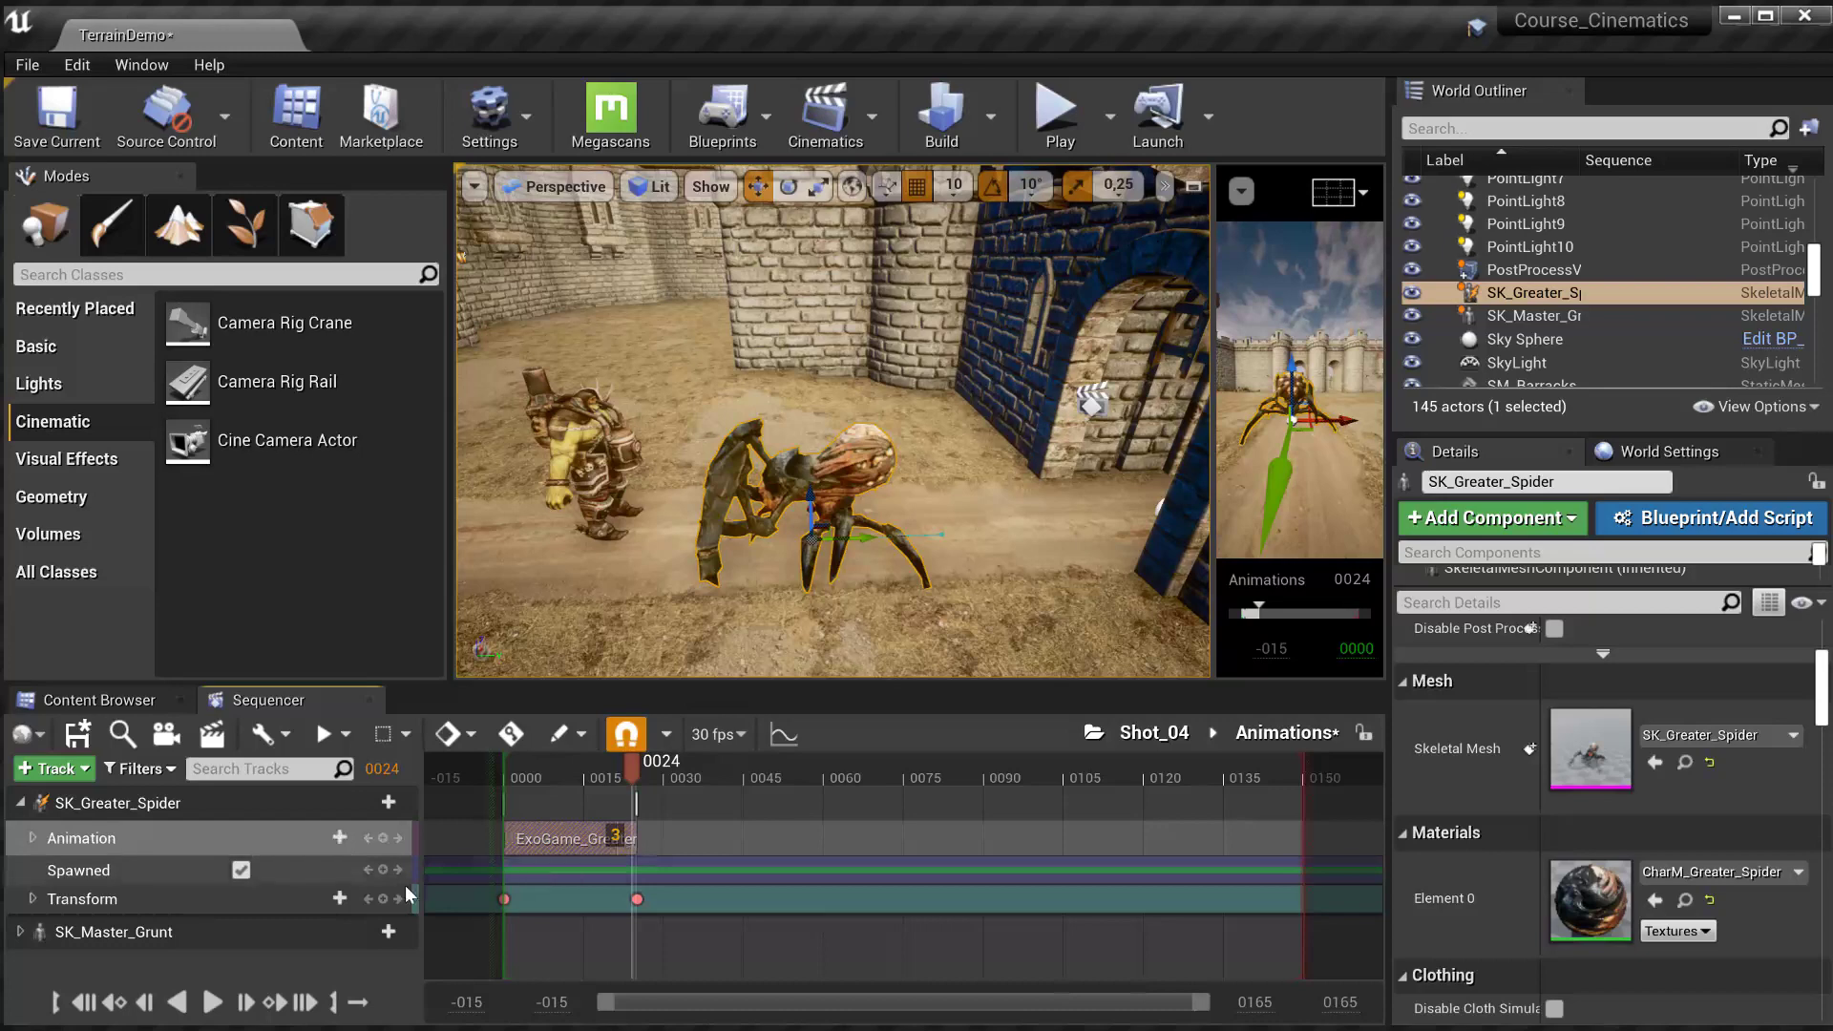
# - Review the track types available for SK_Greater_Spider, including Event and Path, and inspect its Transform track
pyautogui.click(170, 808)
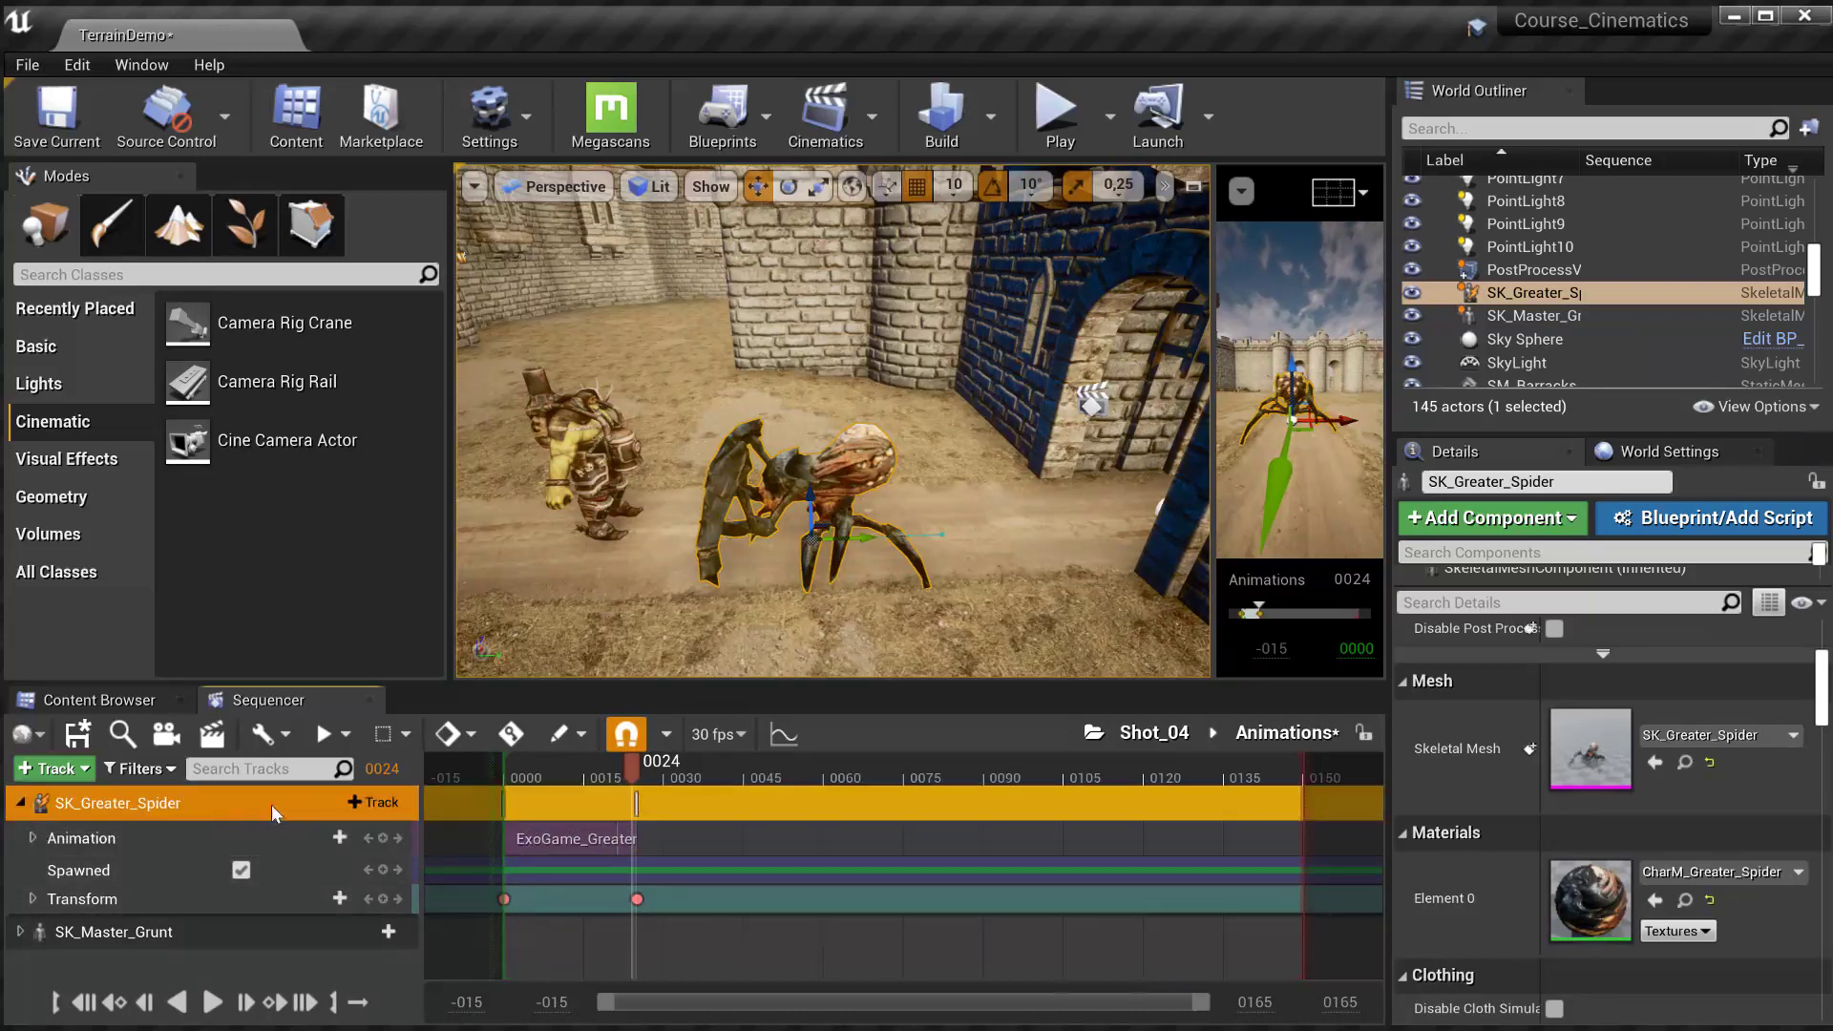
pyautogui.click(375, 805)
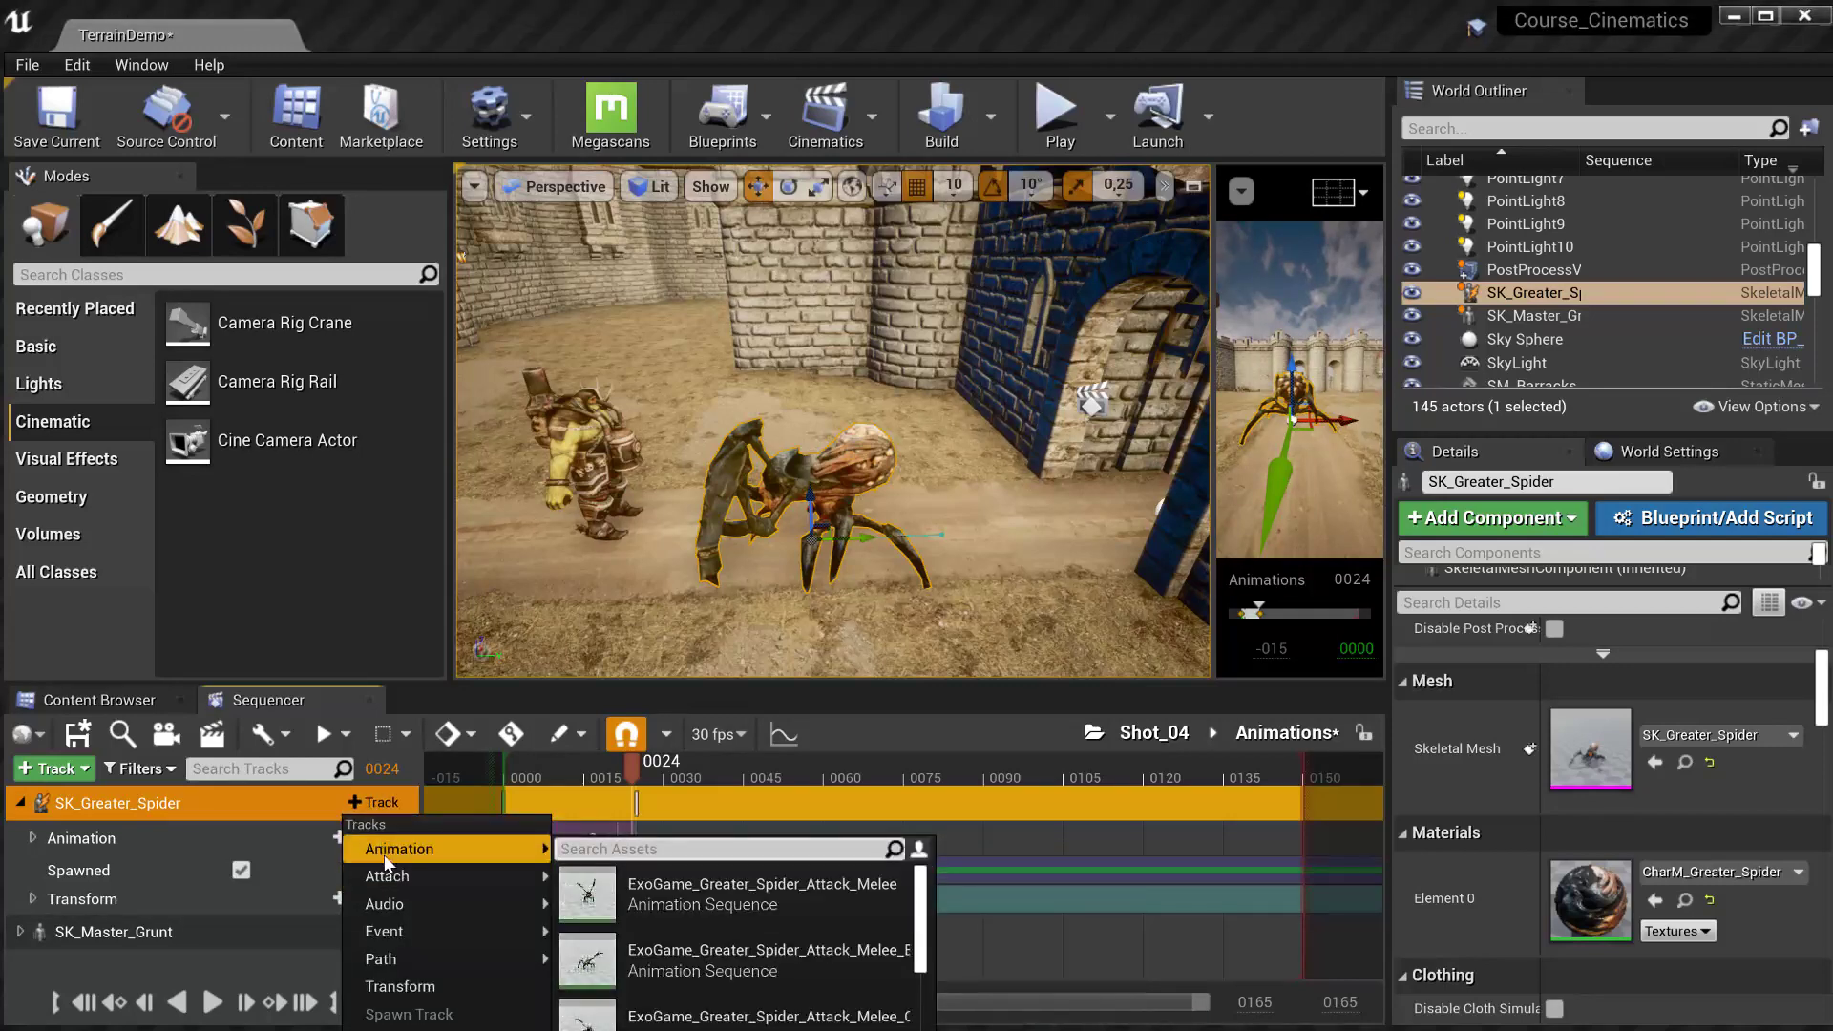
pyautogui.moveTo(388, 886)
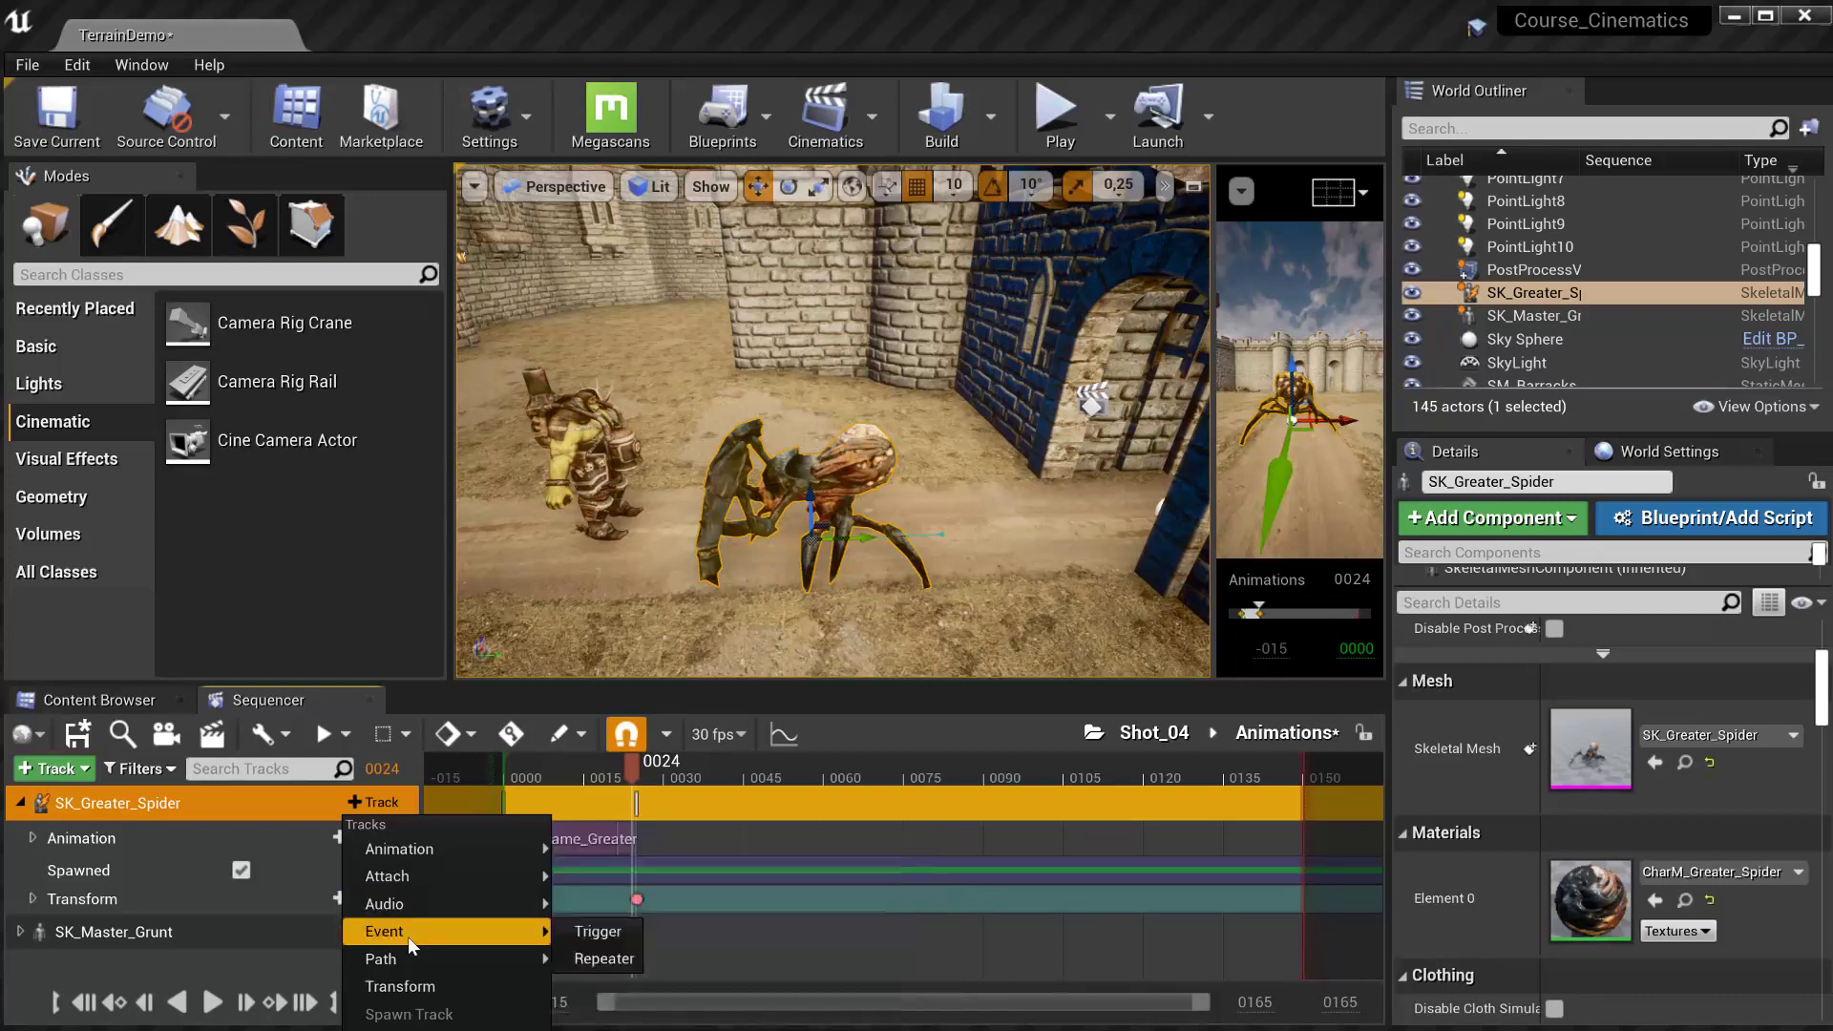
pyautogui.moveTo(399, 970)
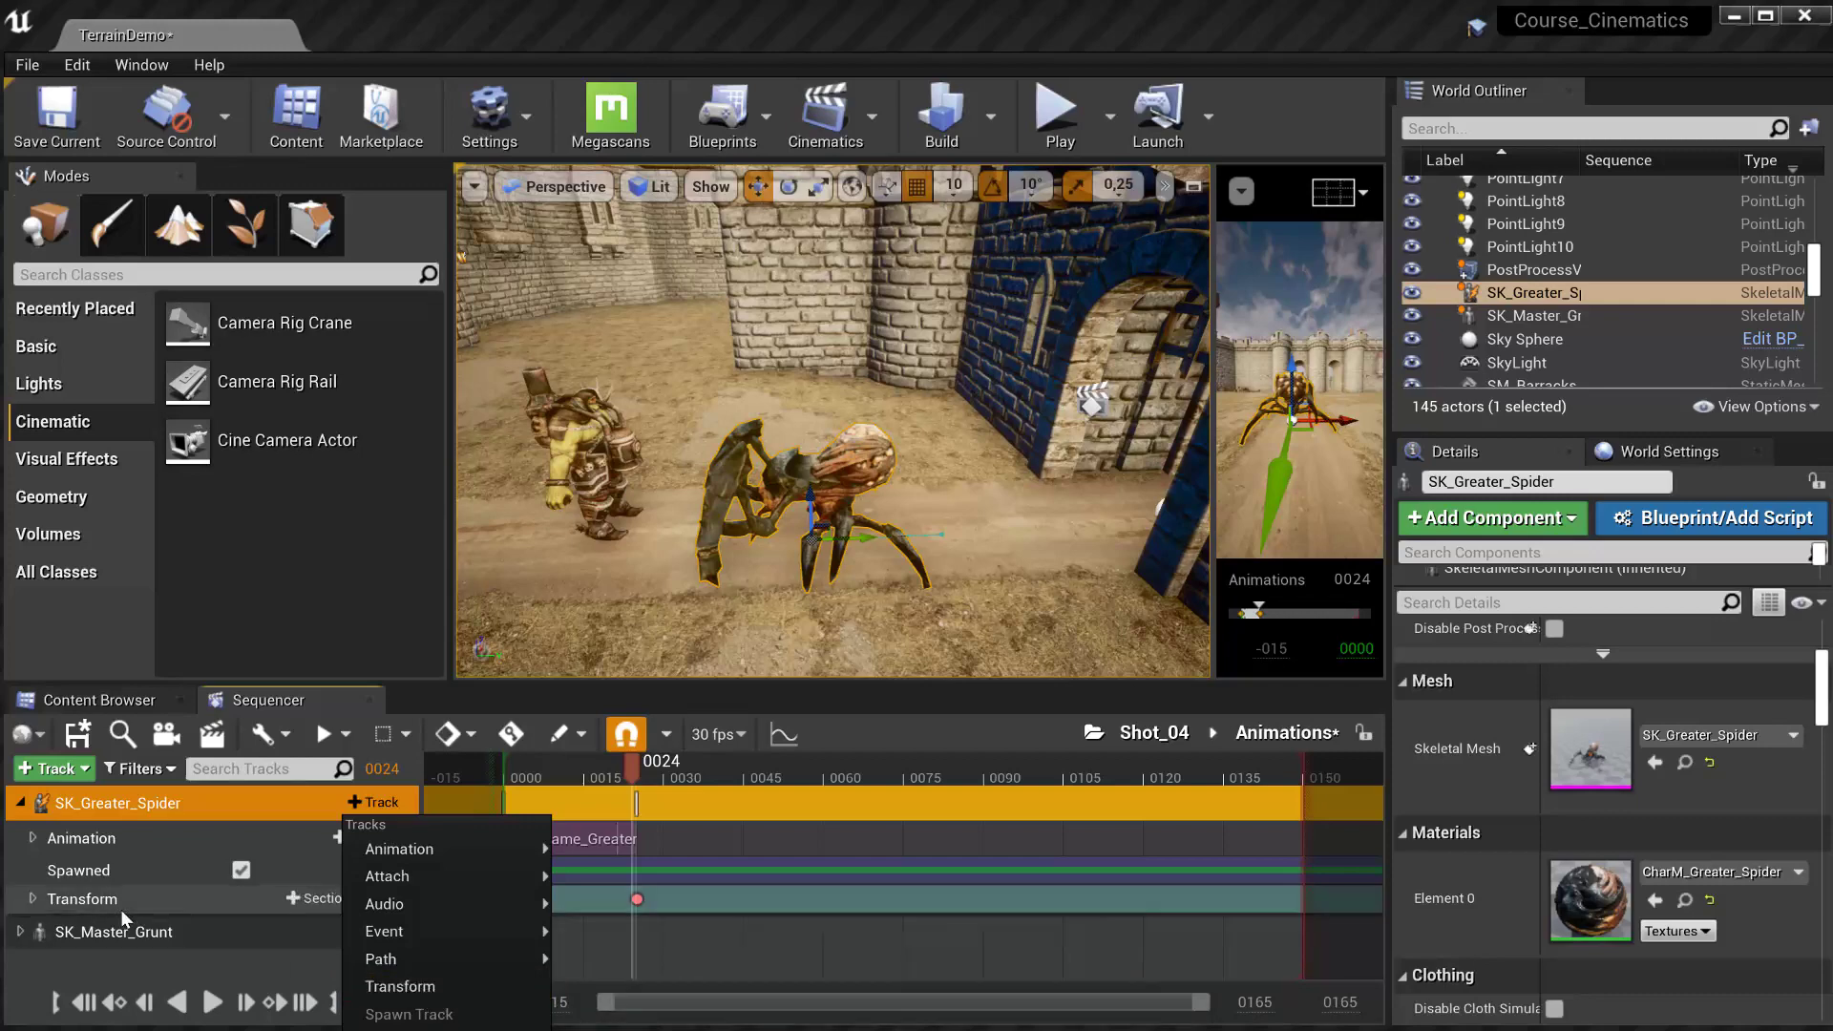
pyautogui.click(50, 902)
pyautogui.click(33, 900)
pyautogui.click(34, 900)
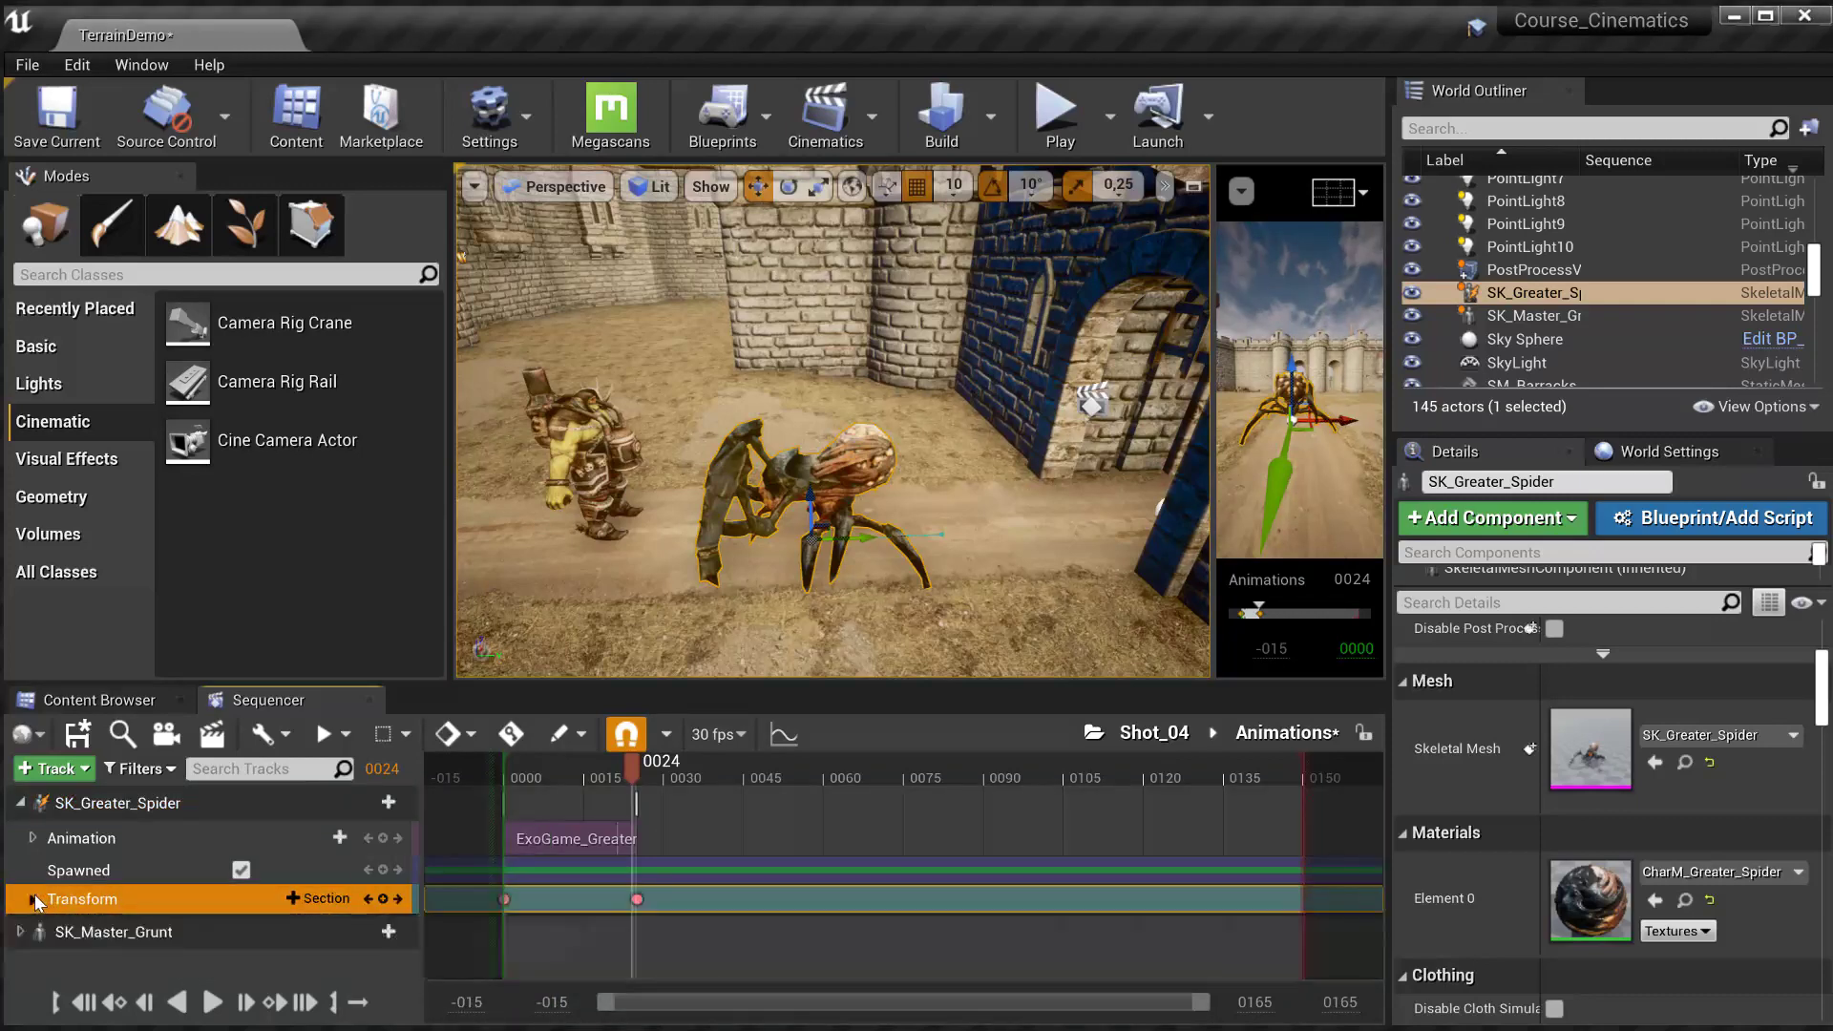
# - Go to the start of the spider's animation and scrub its walk from frame 0 to frame 25
pyautogui.click(399, 837)
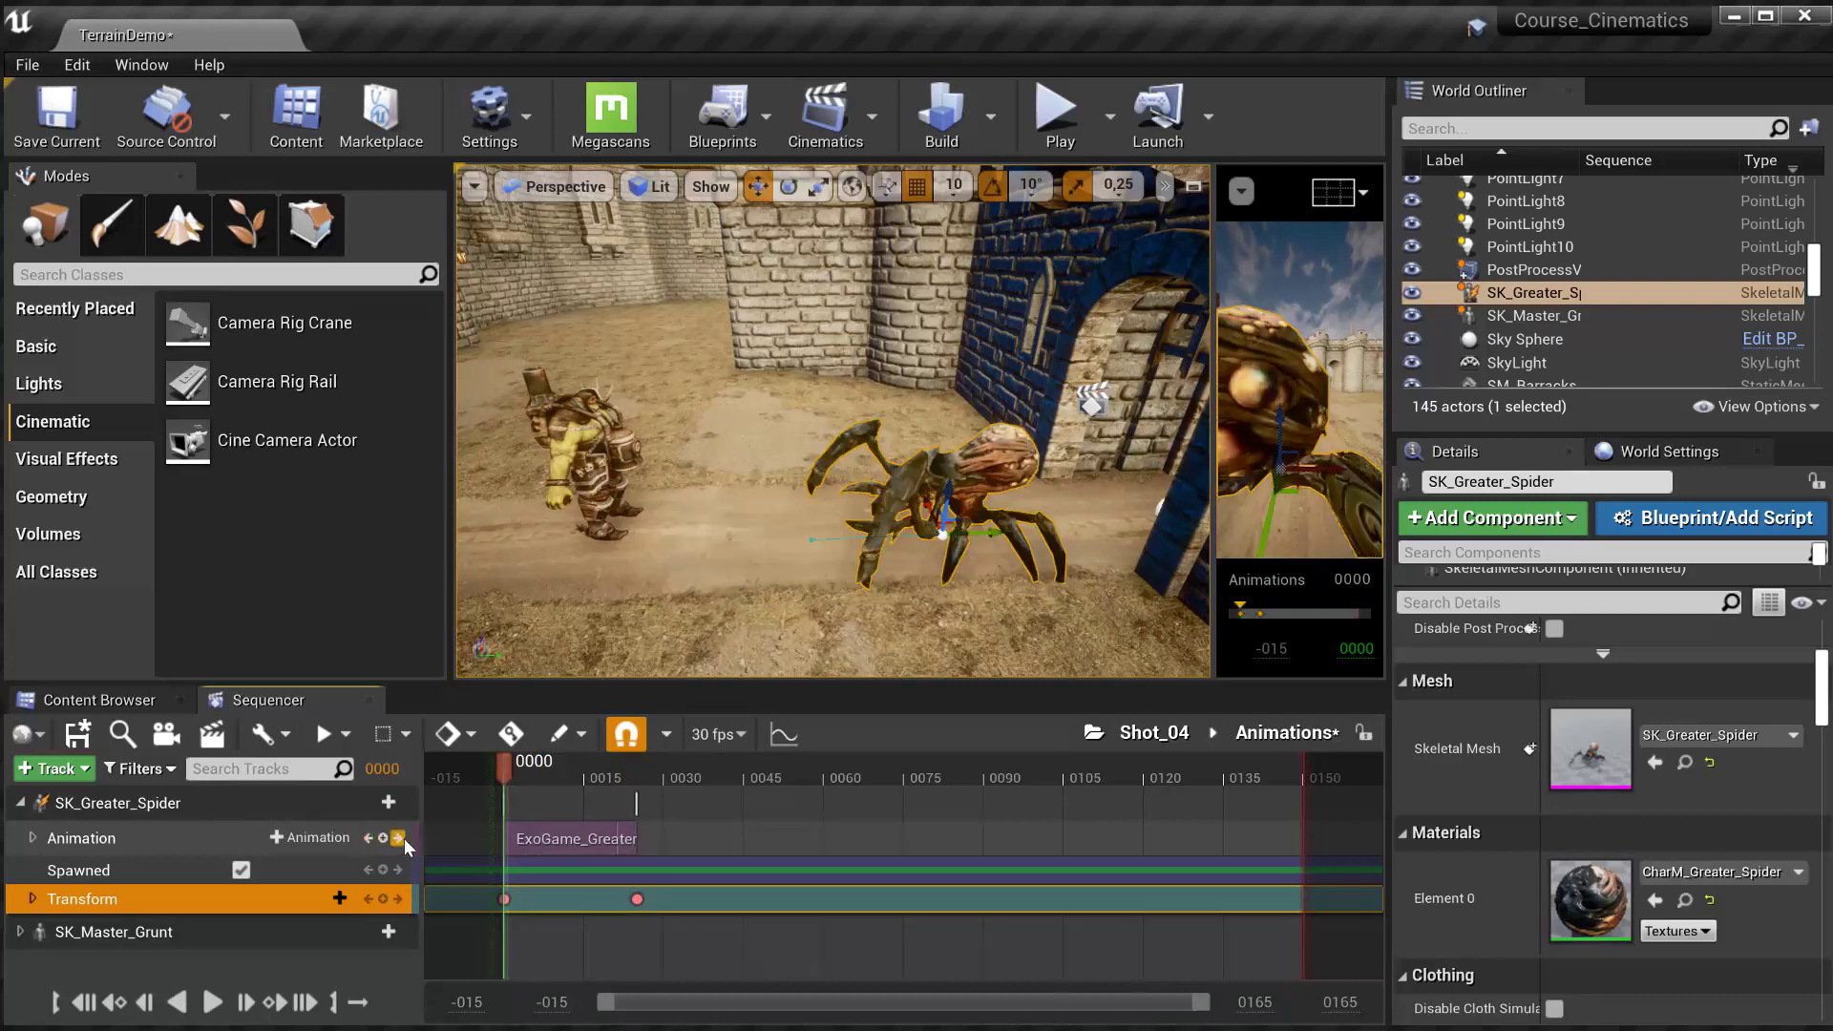
pyautogui.click(505, 768)
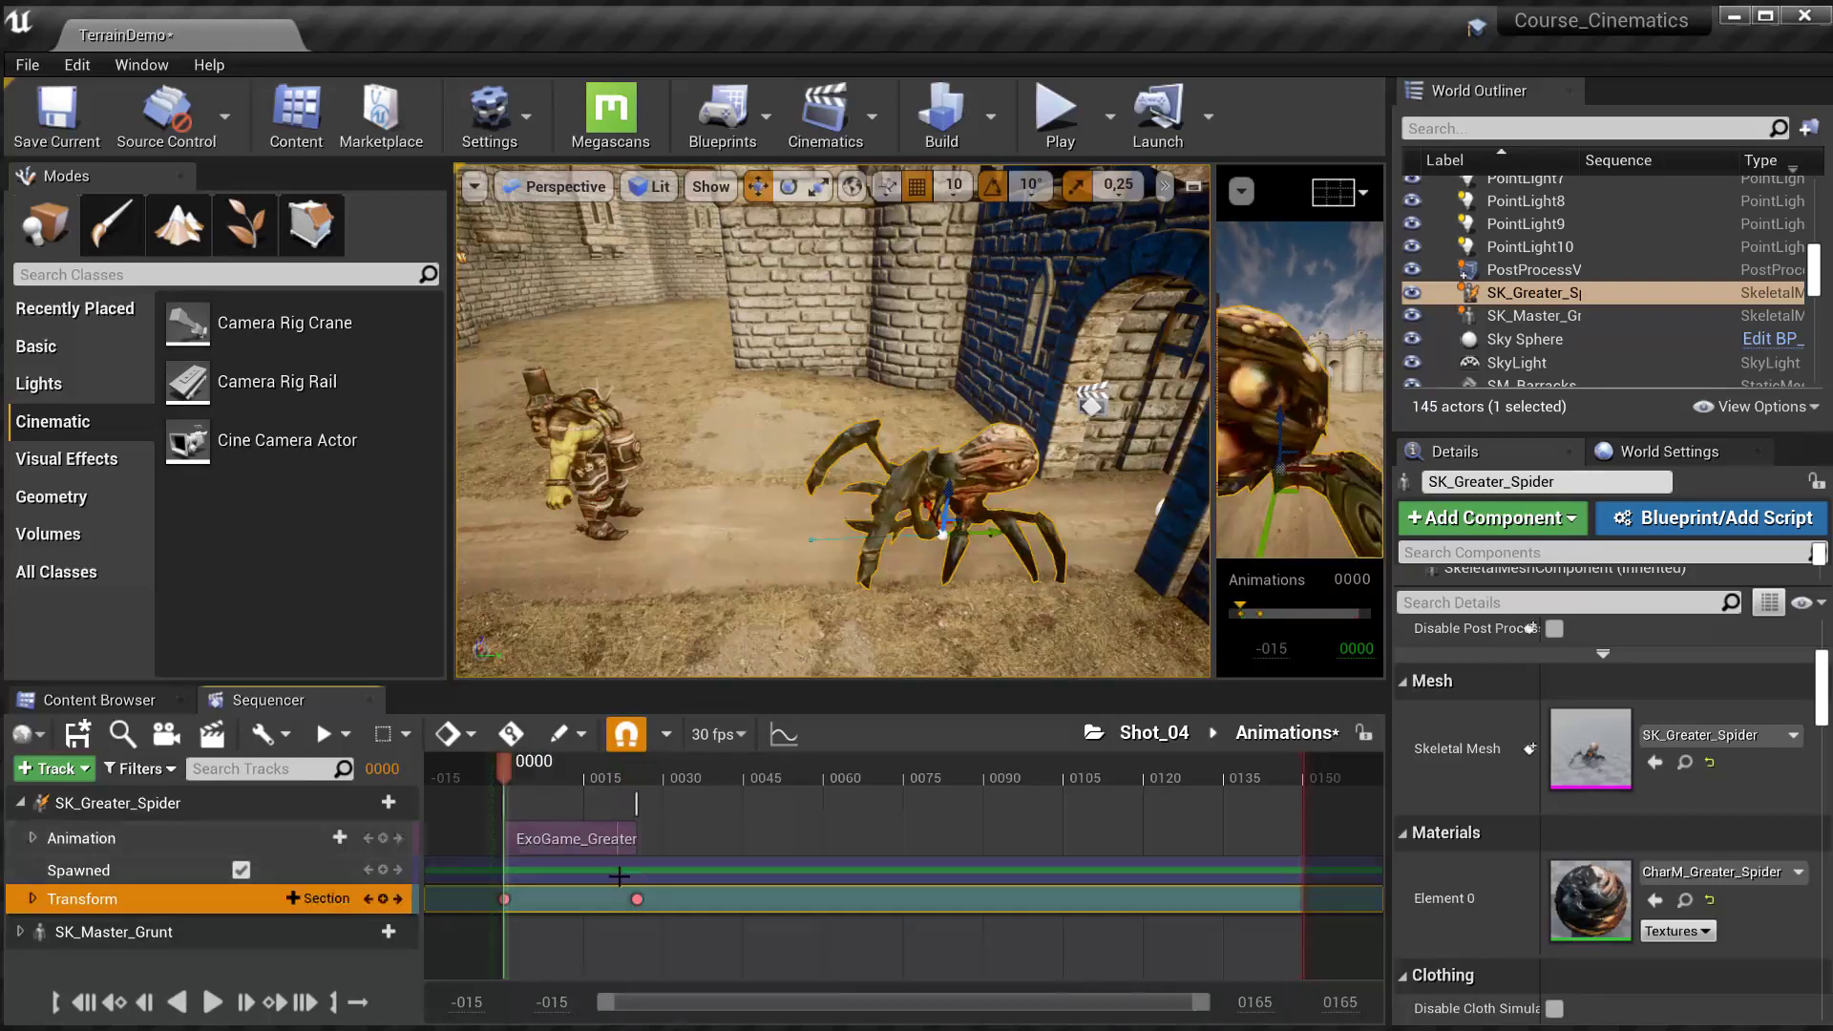
pyautogui.moveTo(507, 767); pyautogui.dragTo(640, 764)
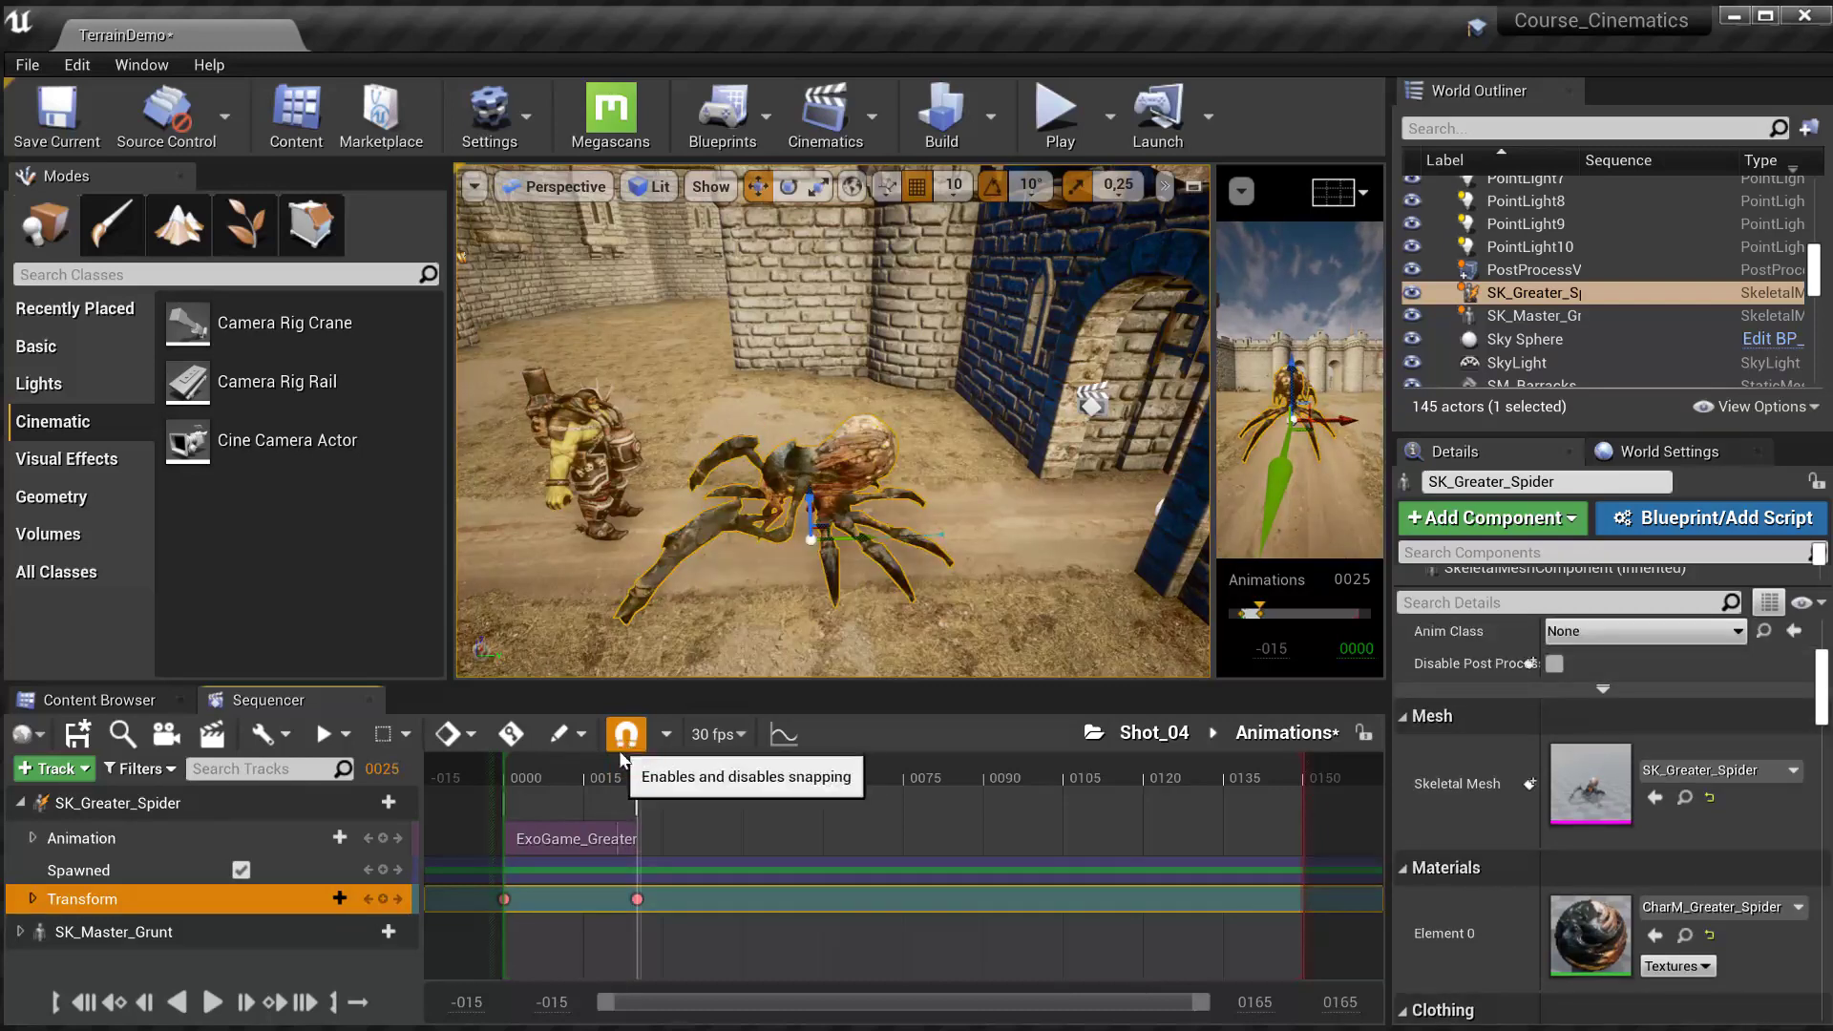
# - Expand SK_Master_Grunt, go to frame 0, and search for "att" among the animations available for its Animation track
pyautogui.click(136, 931)
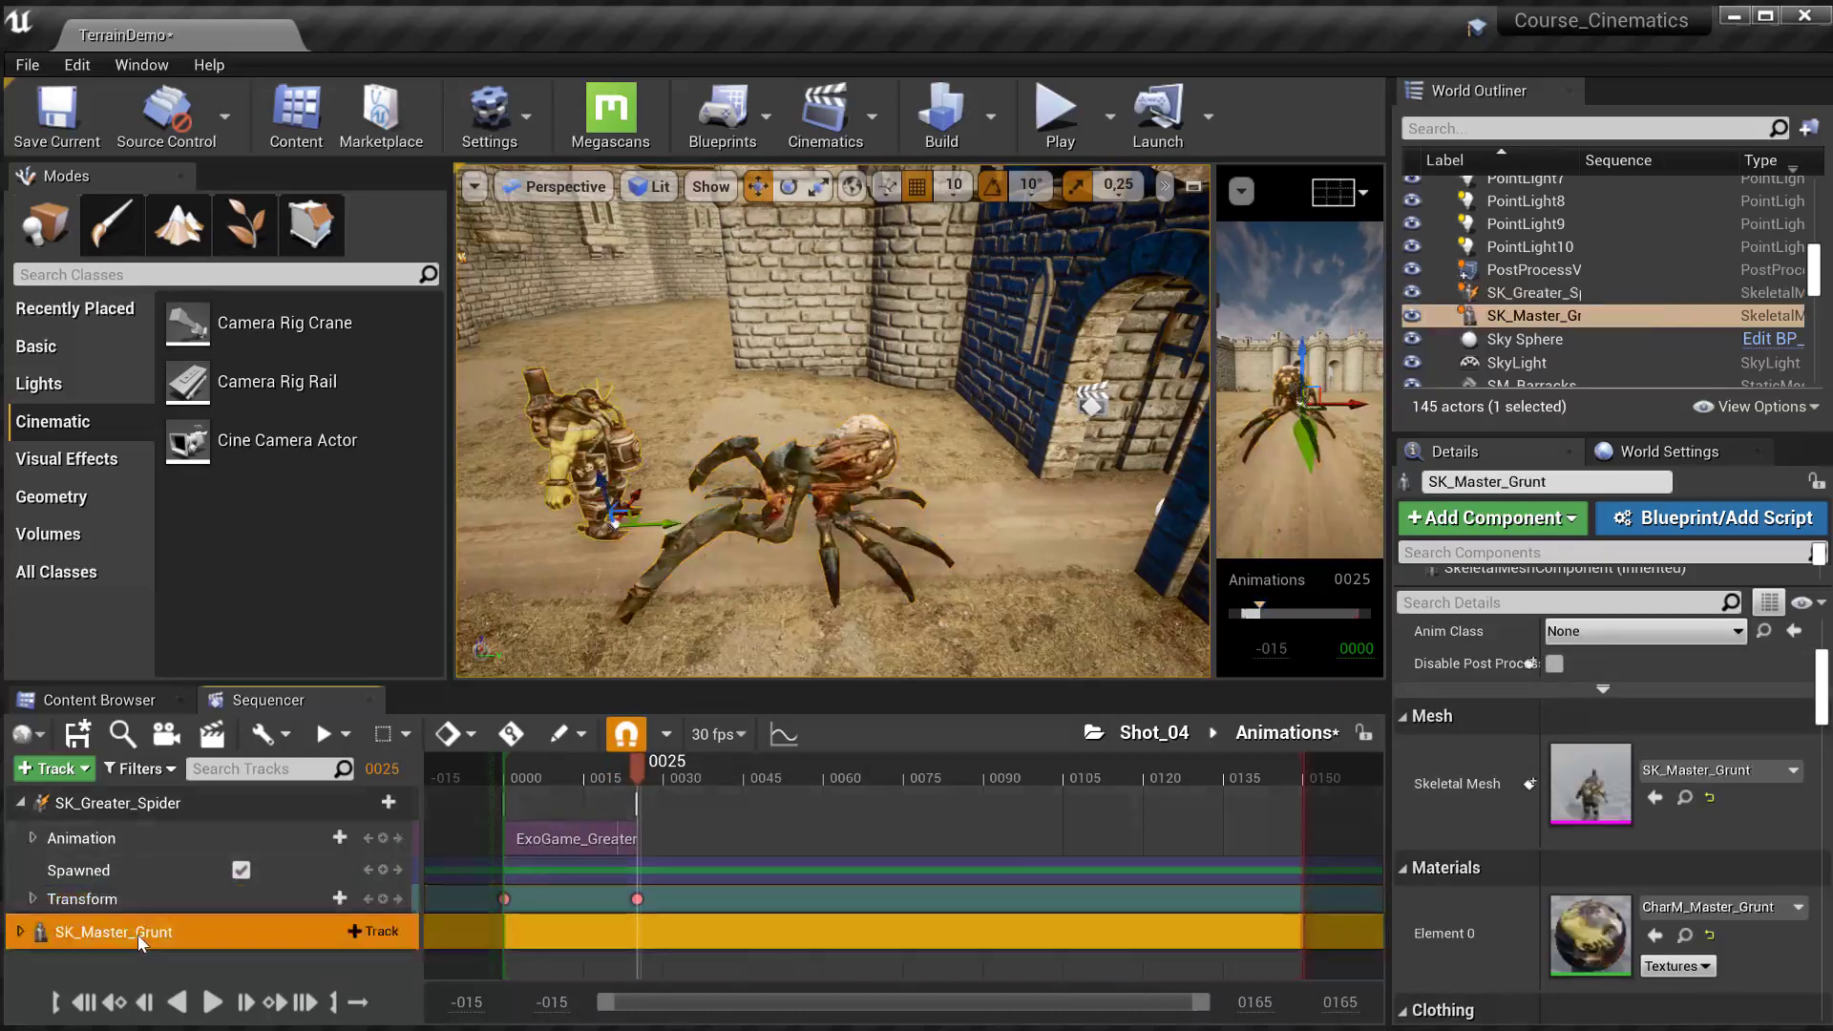
pyautogui.click(21, 931)
pyautogui.scroll(-1, 41, 936)
pyautogui.click(139, 937)
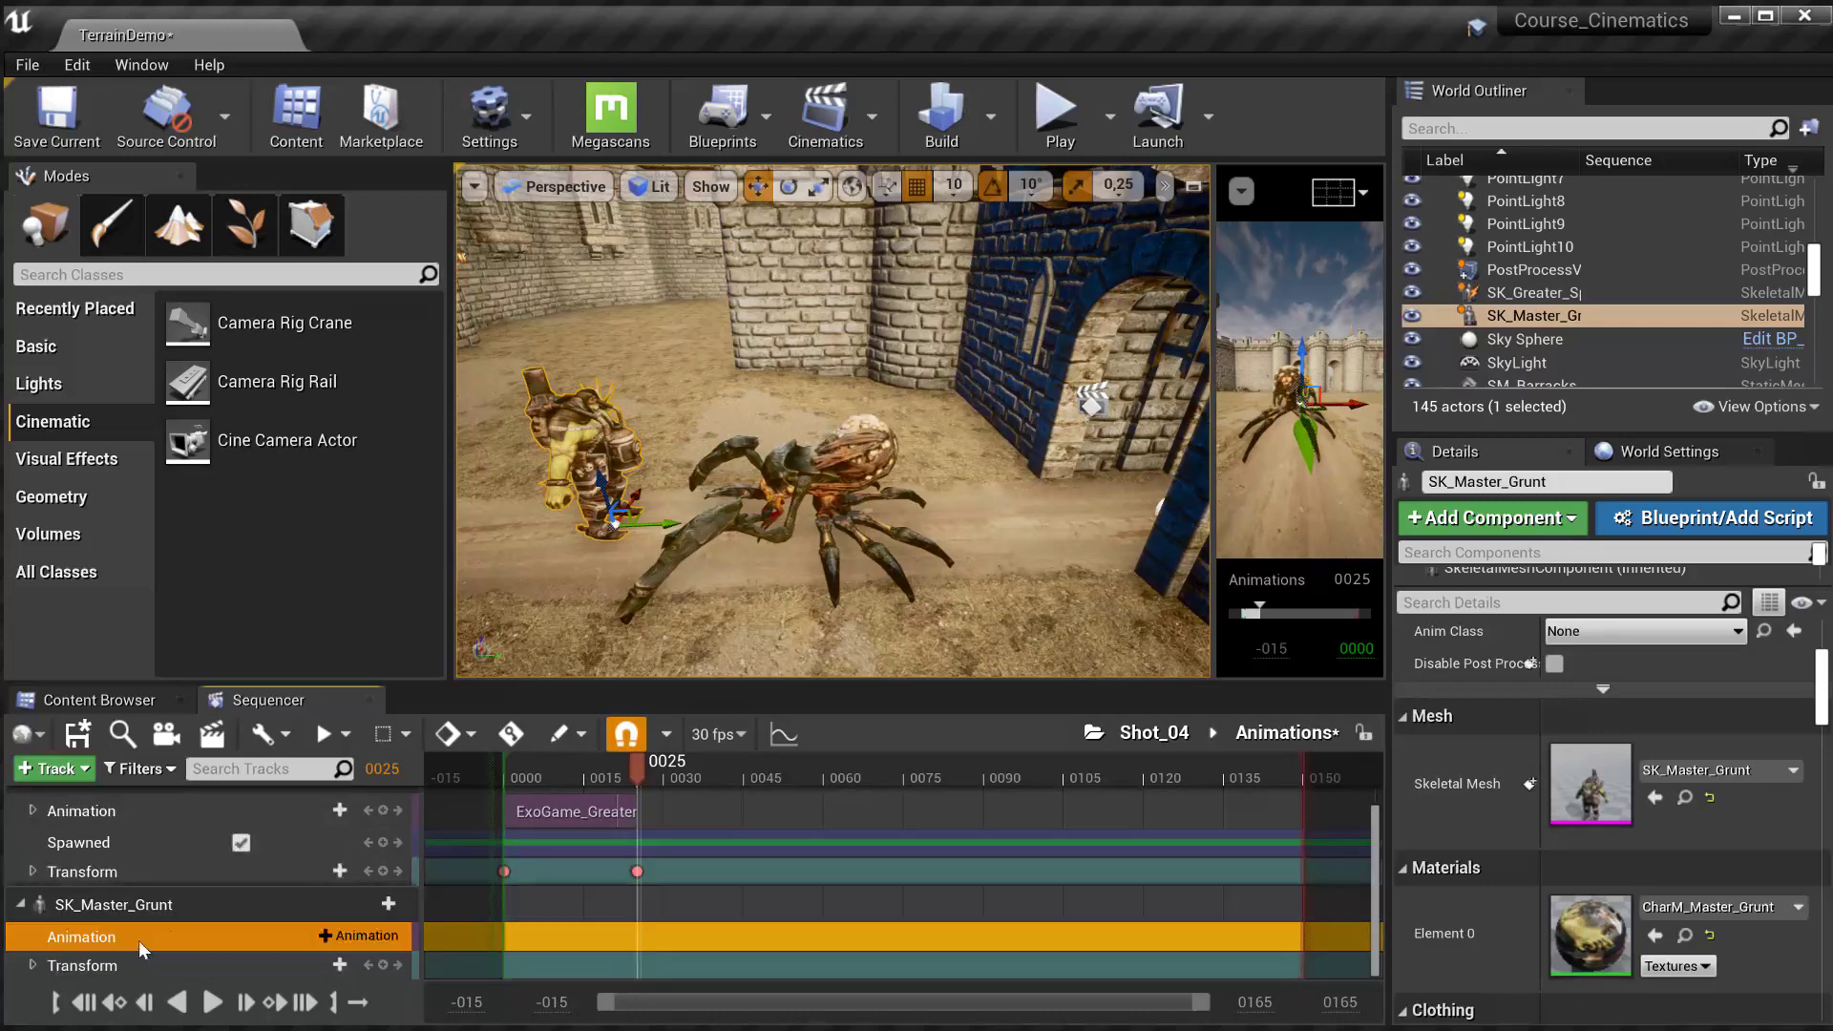
pyautogui.moveTo(638, 765); pyautogui.dragTo(506, 764)
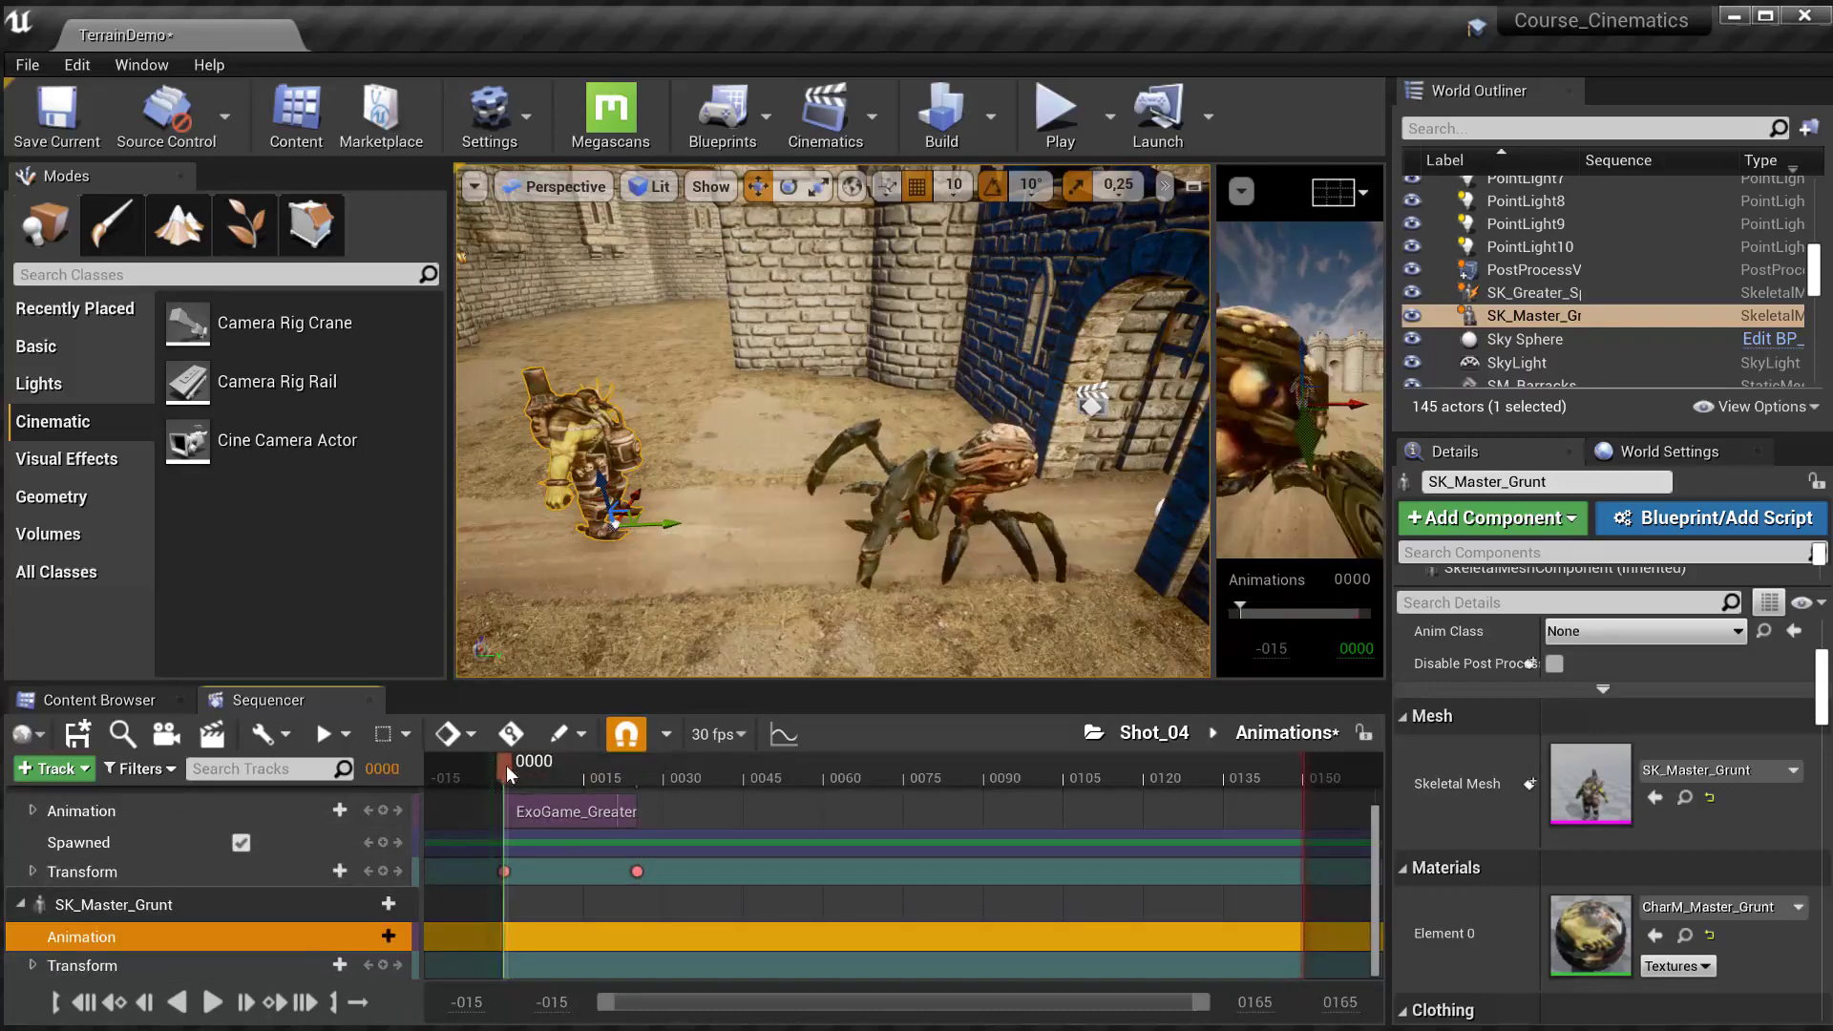
pyautogui.click(379, 938)
pyautogui.write('att')
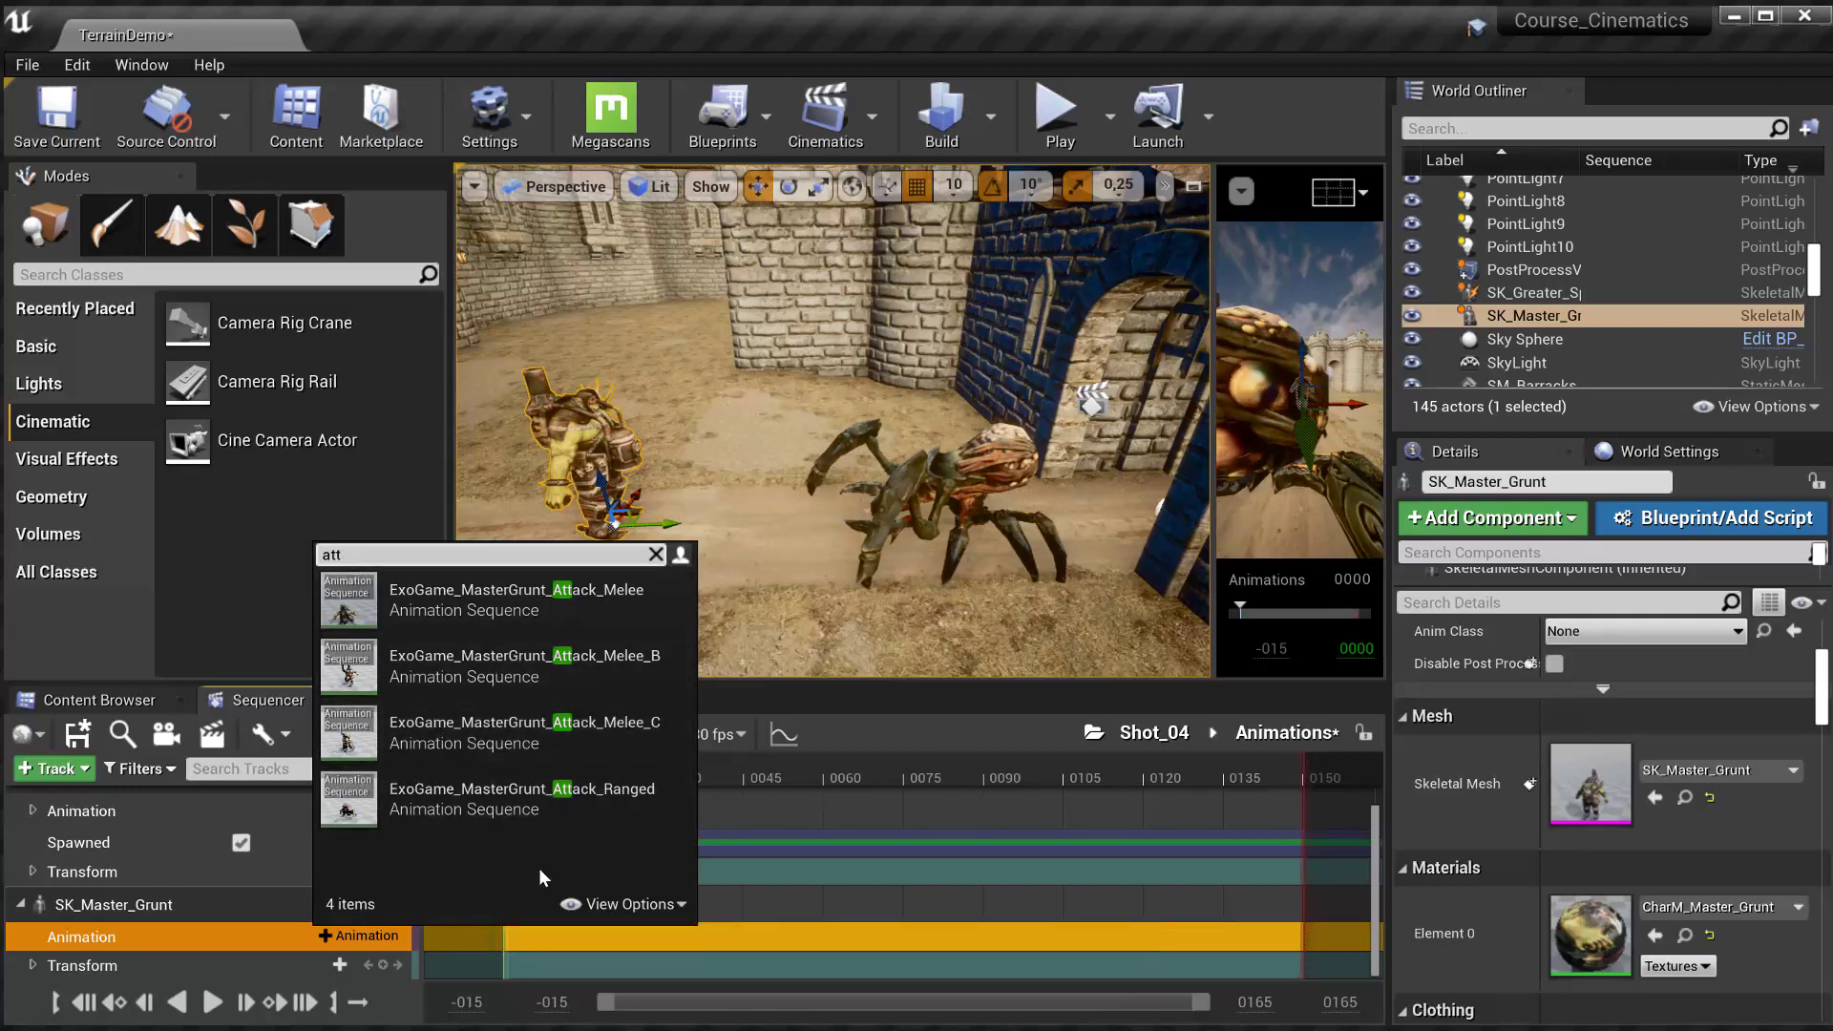
# - Preview the grunt's Attack_Melee, Attack_Melee_B, Attack_Melee_C and Attack_Ranged animations in the mesh's animation editor, and return to the TerrainDemo level
pyautogui.doubleClick(1591, 774)
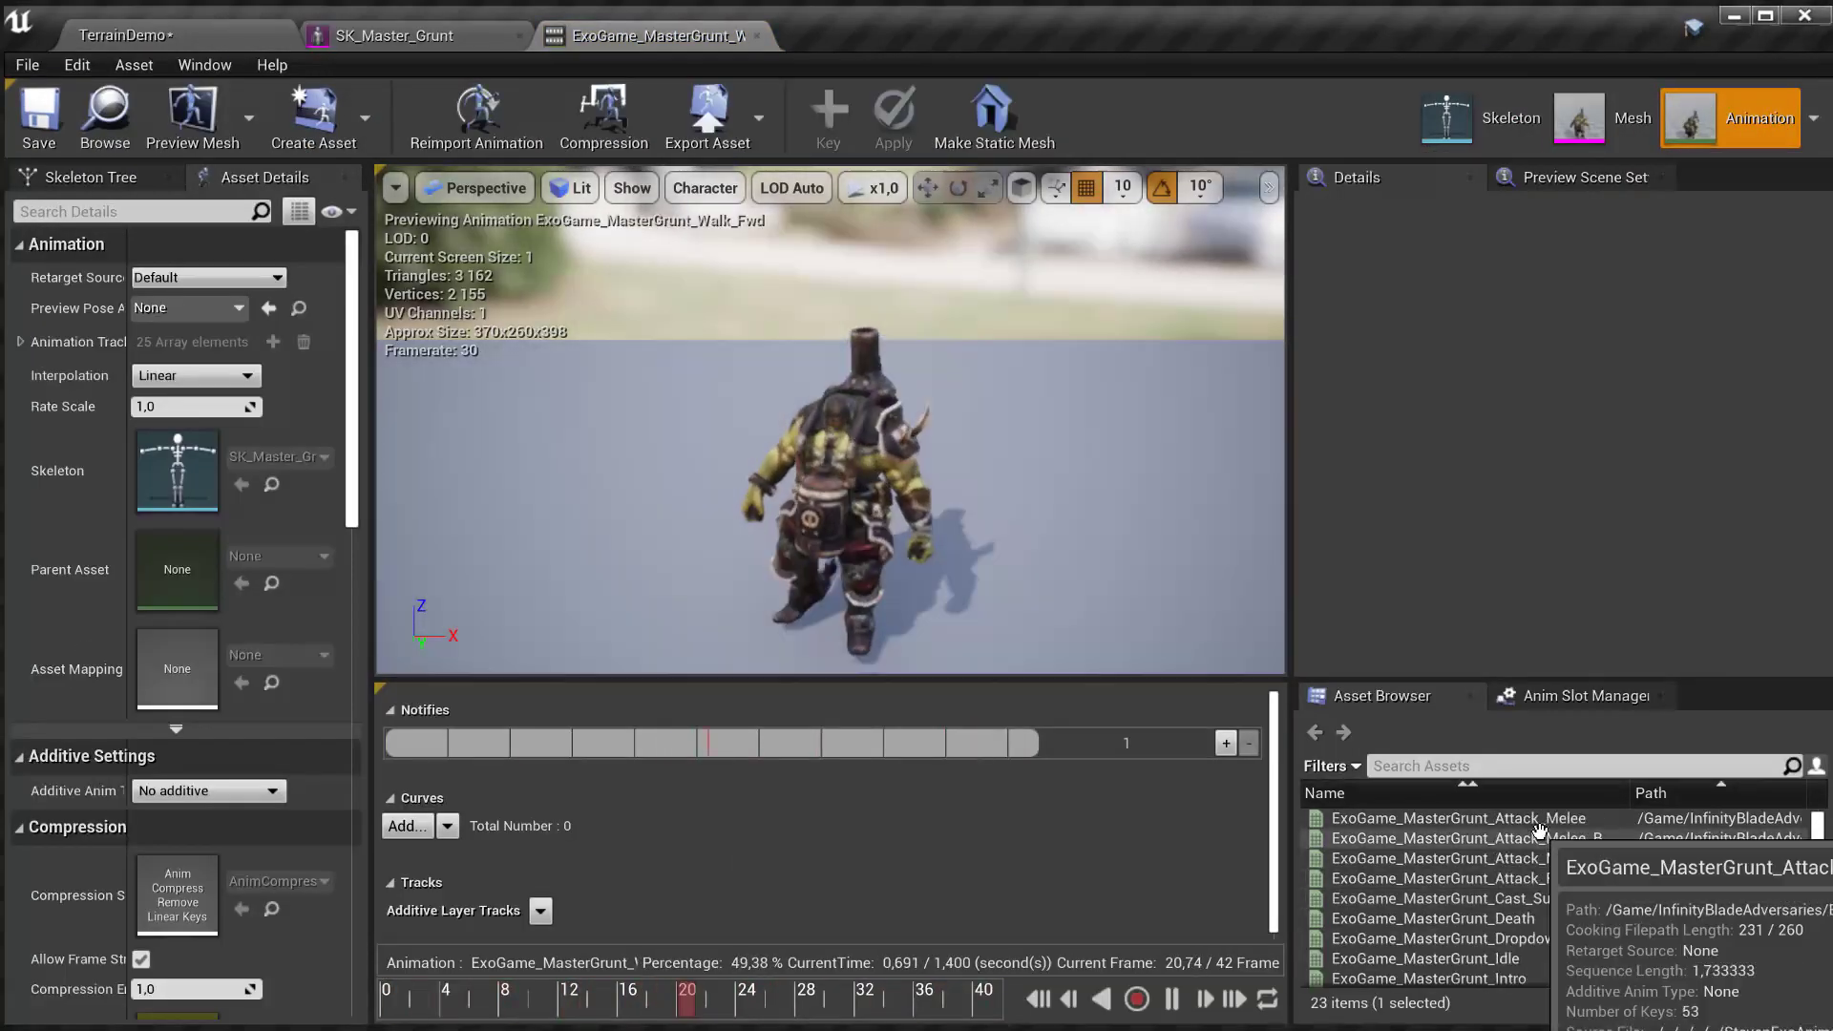
pyautogui.doubleClick(1537, 821)
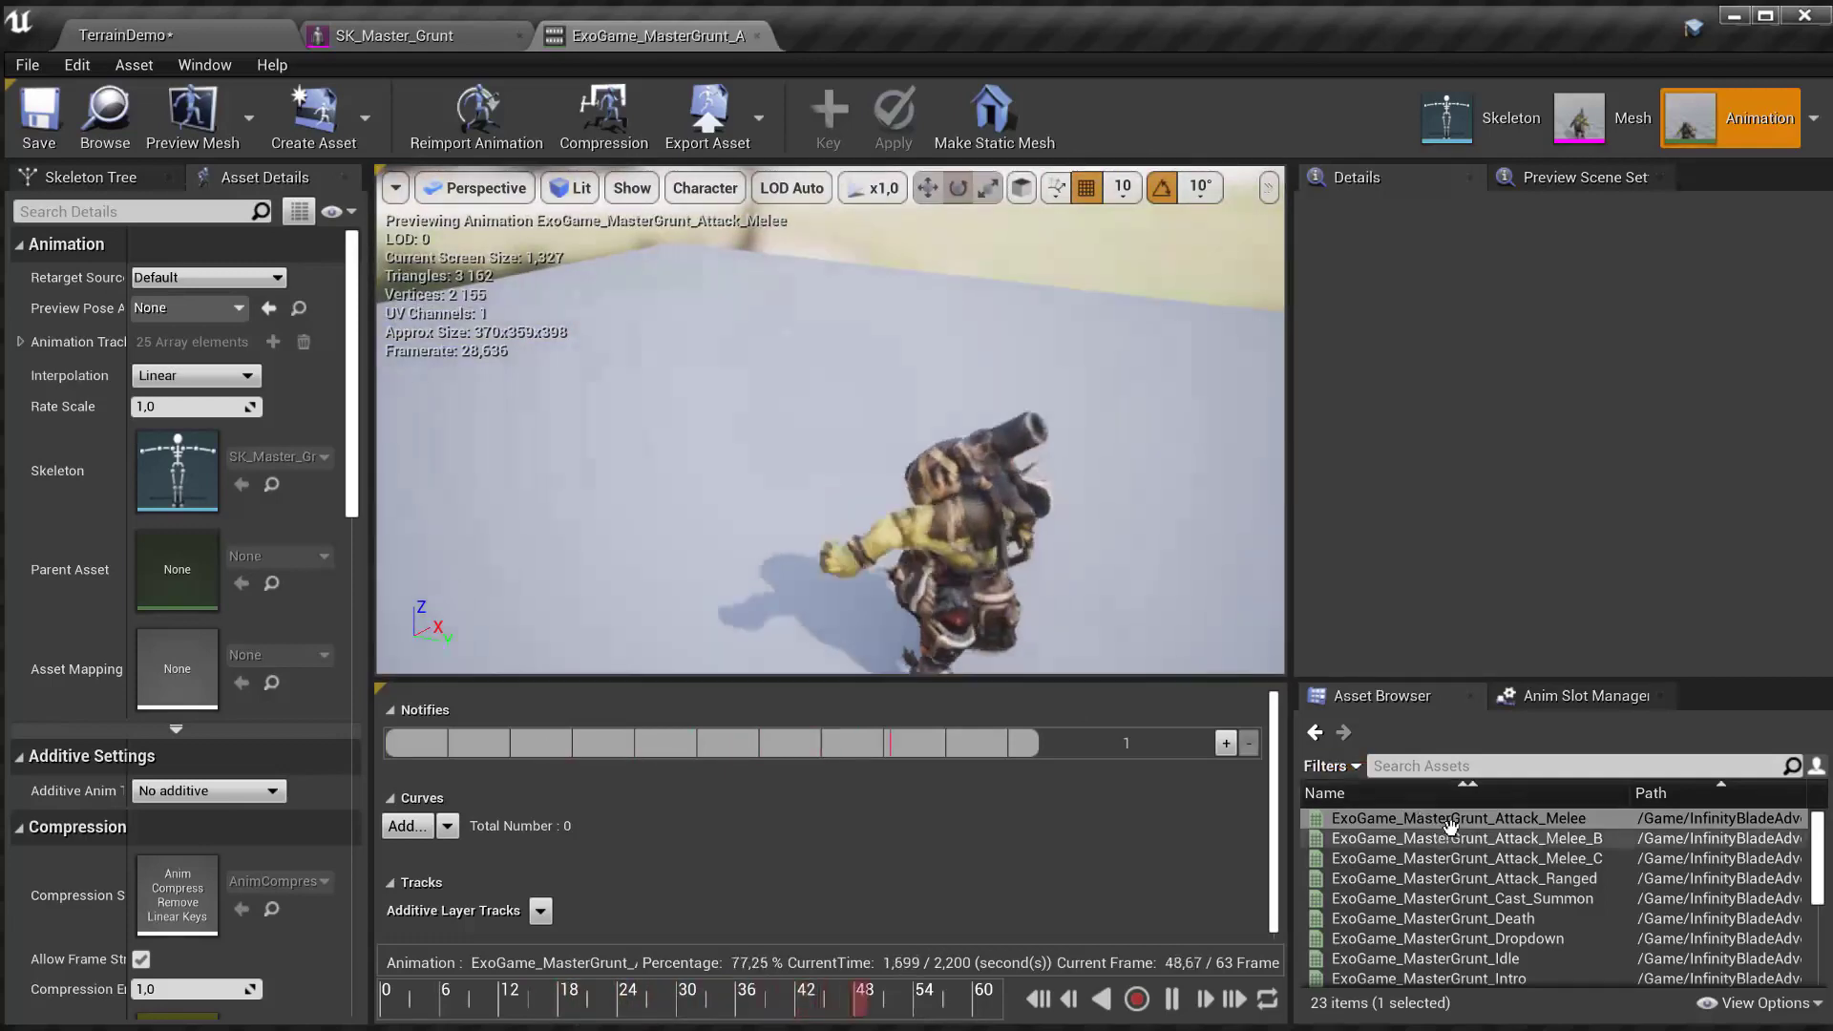
pyautogui.click(1413, 839)
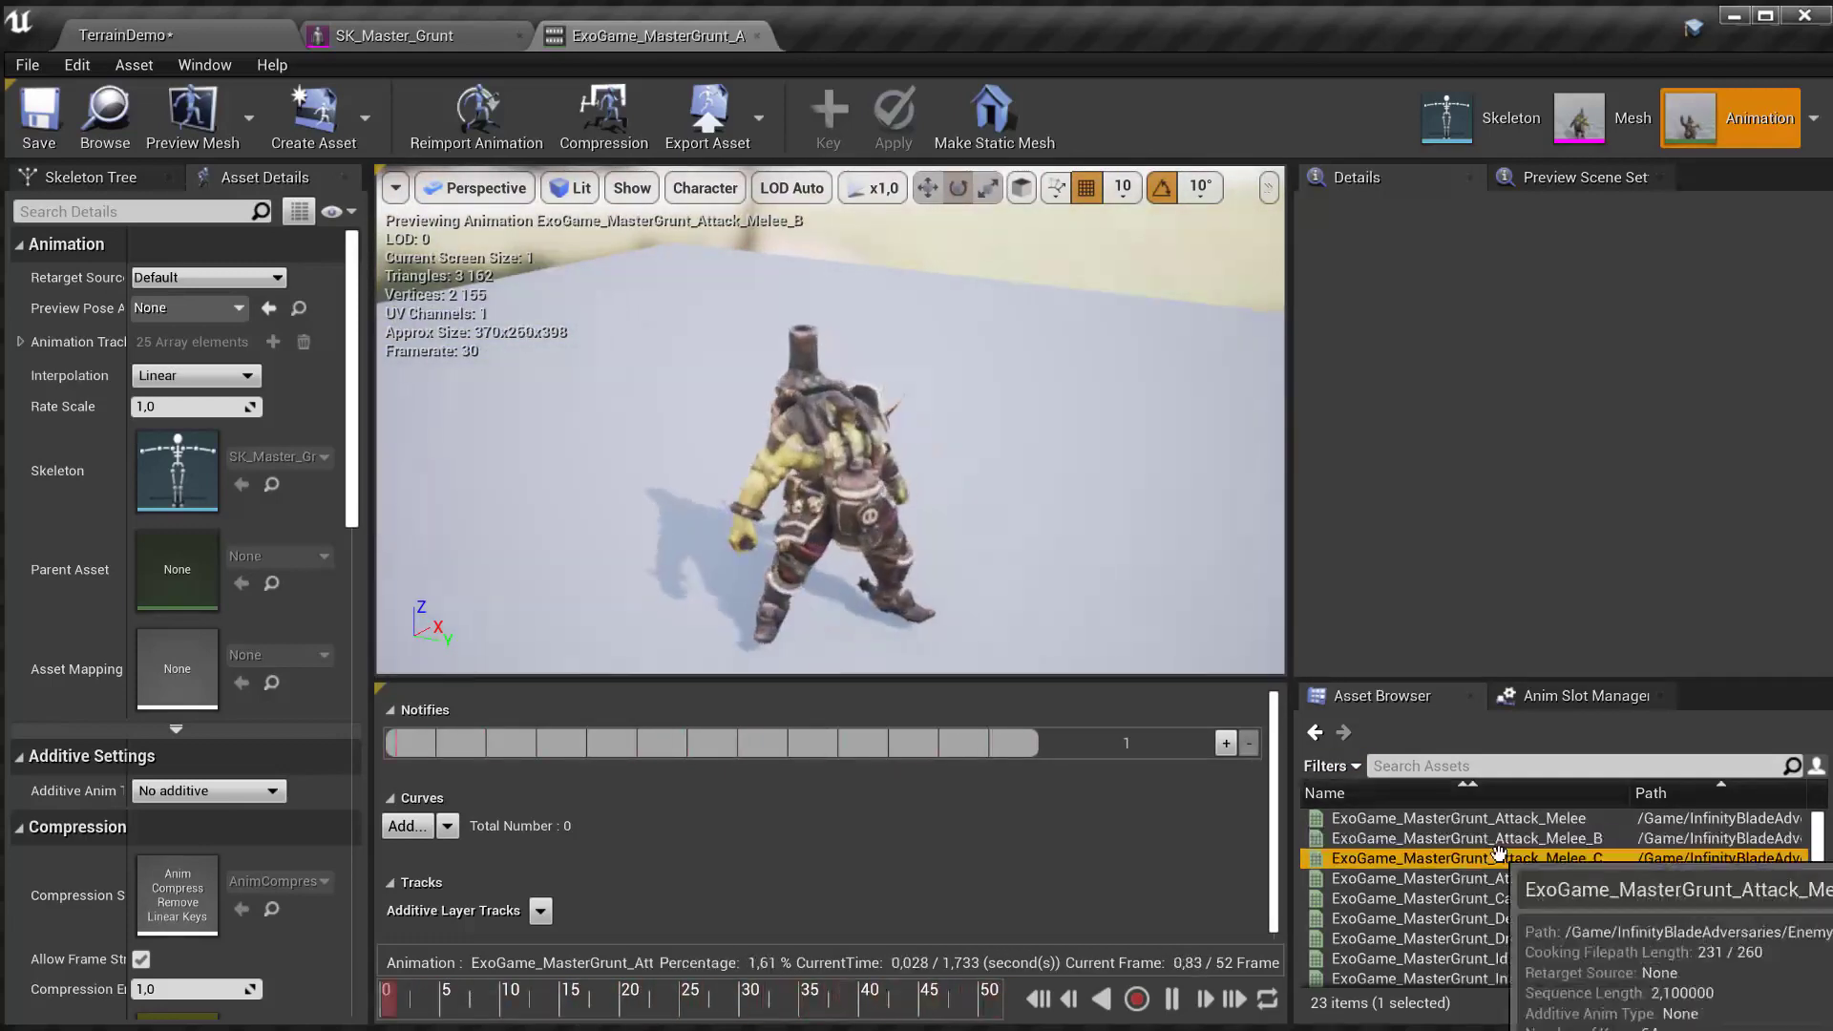
pyautogui.click(1506, 858)
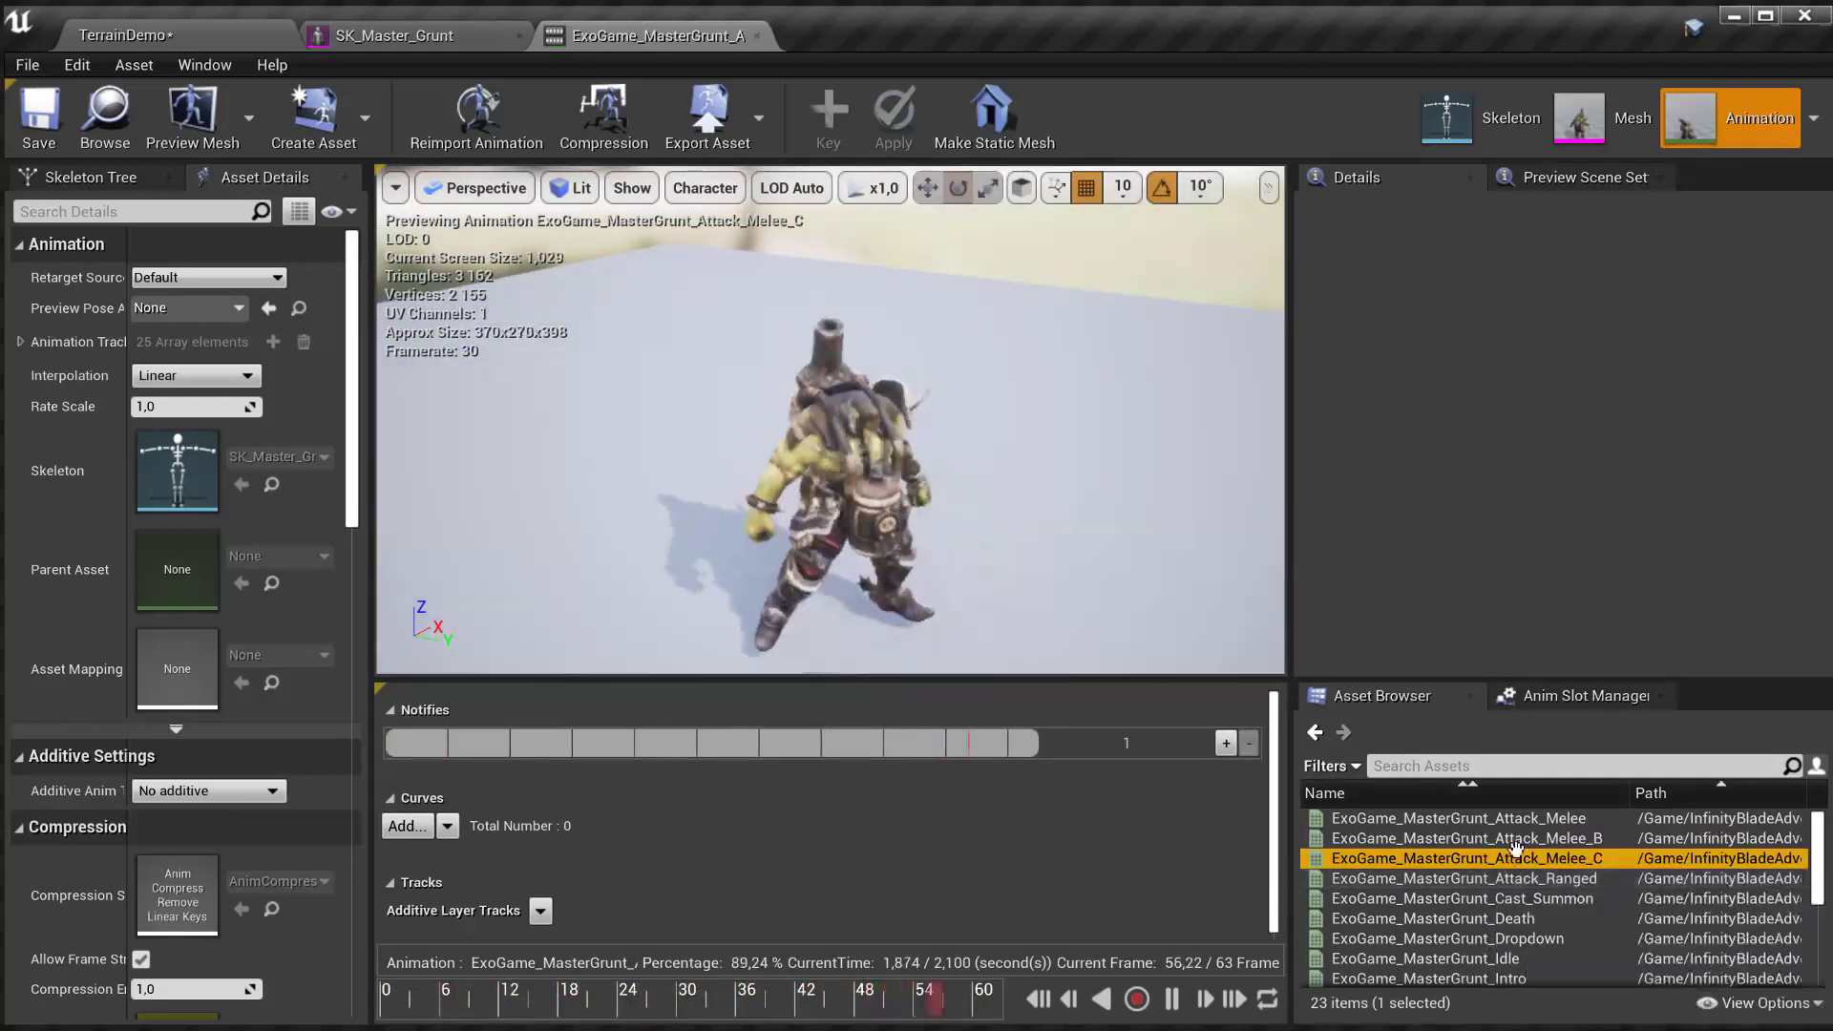
pyautogui.press('Up')
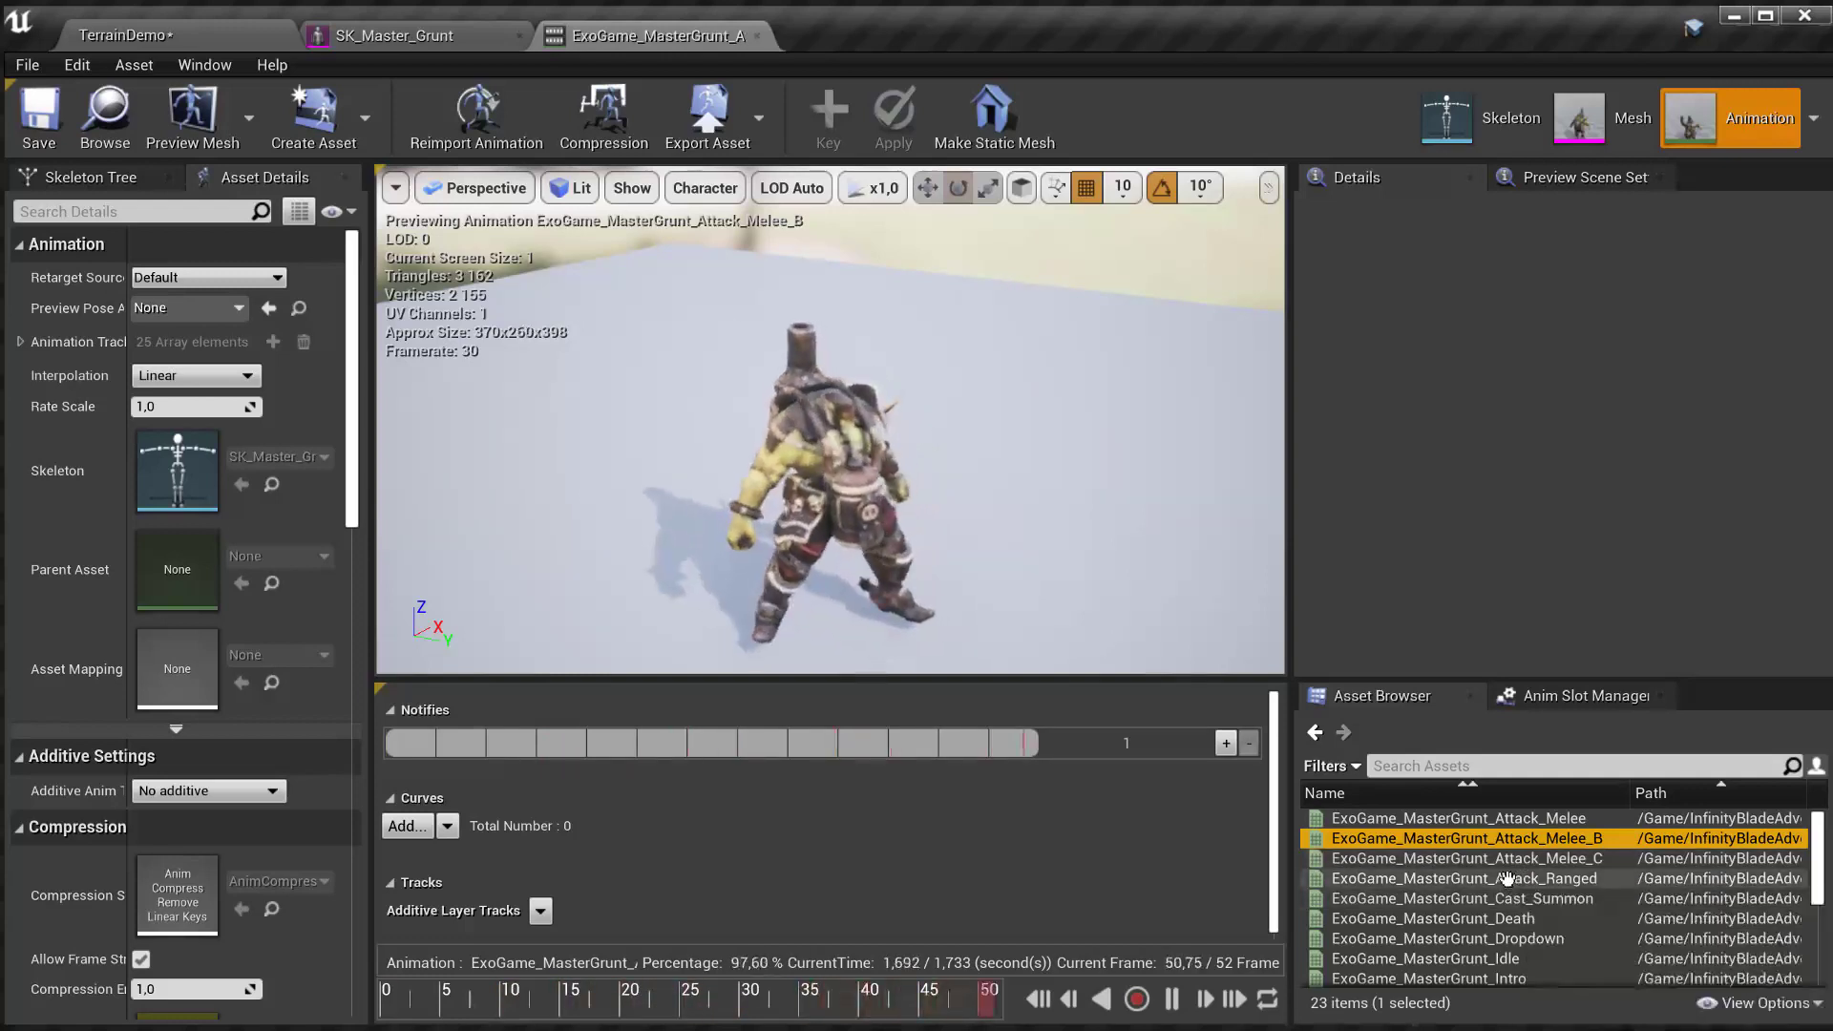
pyautogui.click(1520, 878)
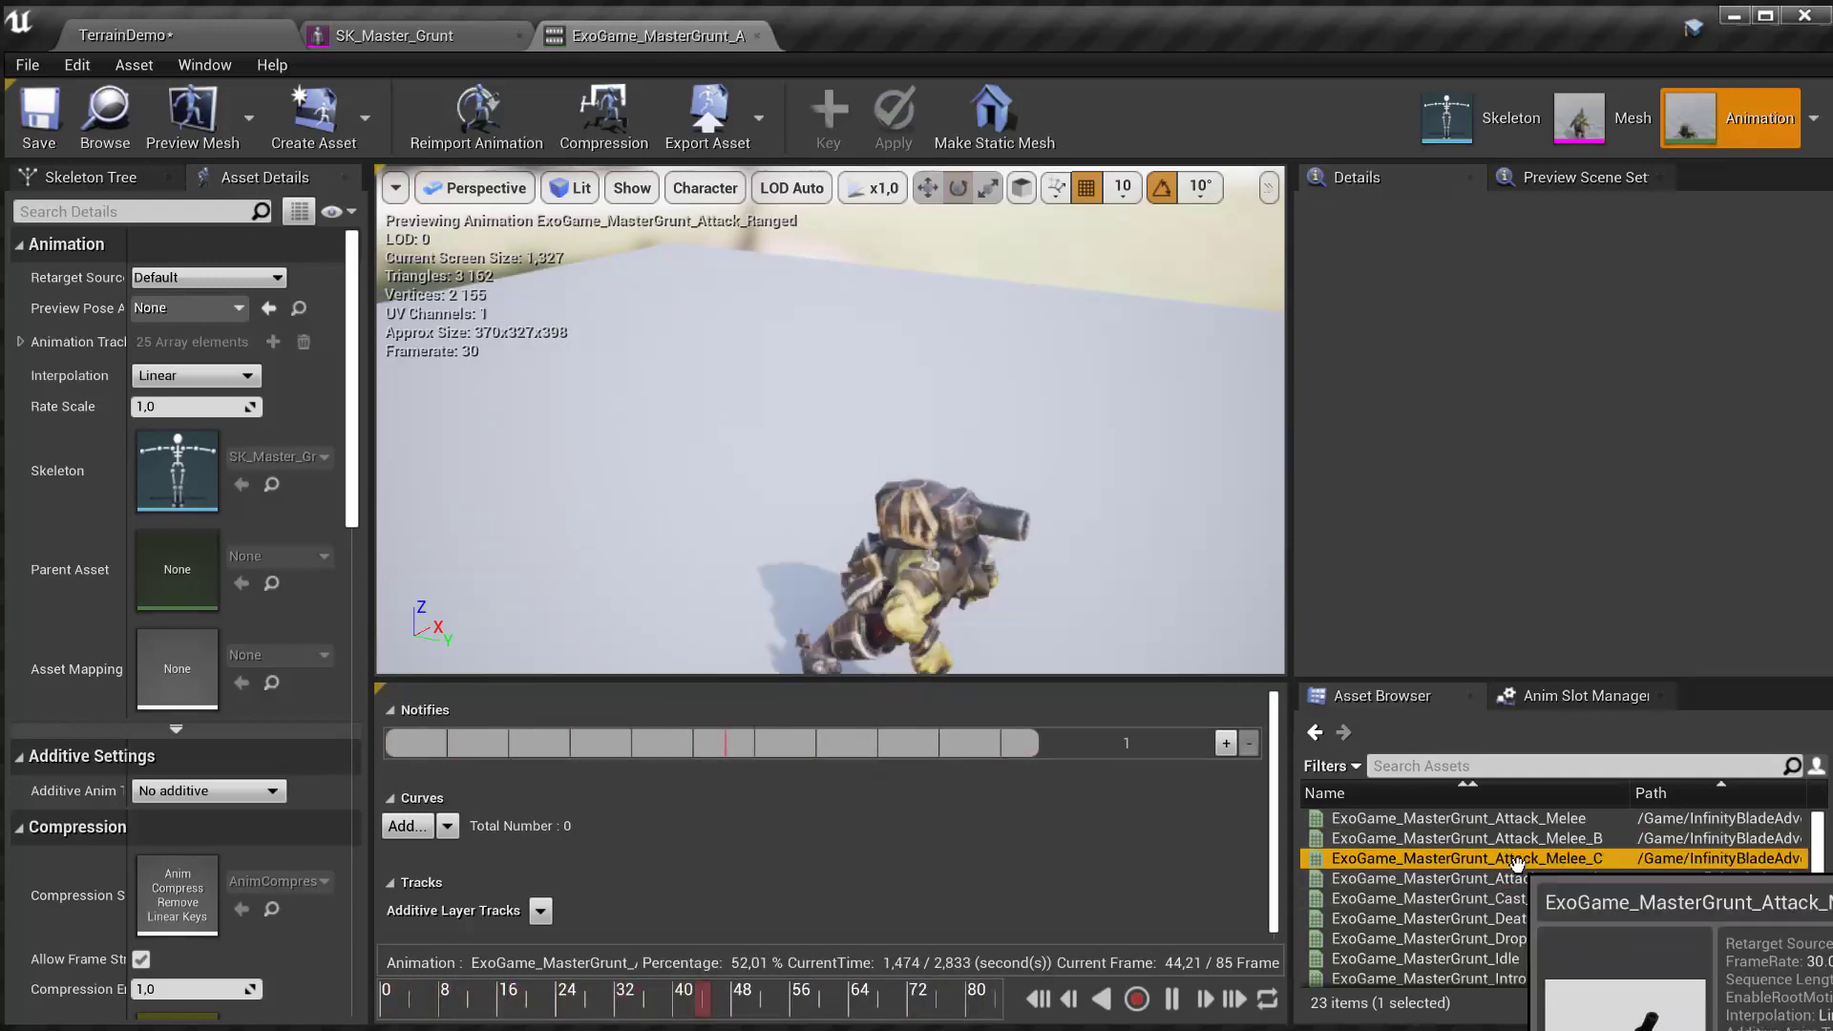
pyautogui.press('Up')
pyautogui.press('Up')
pyautogui.click(1501, 821)
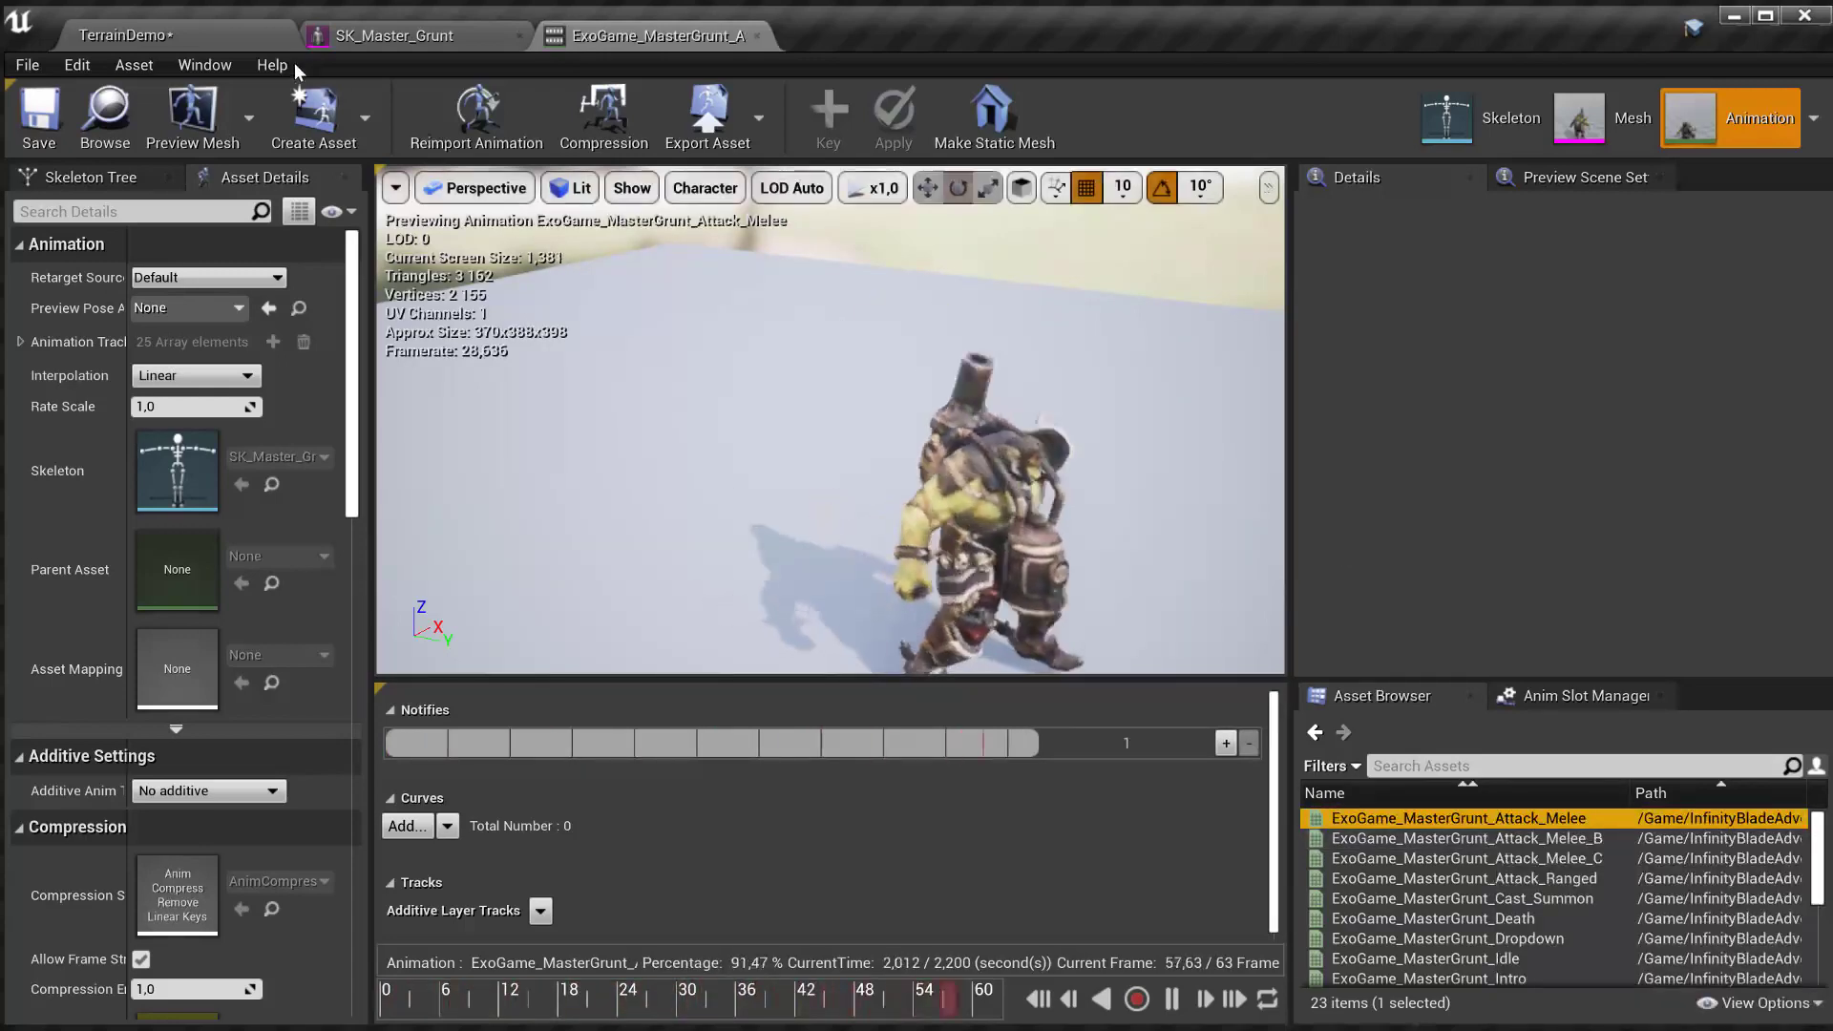
pyautogui.click(237, 38)
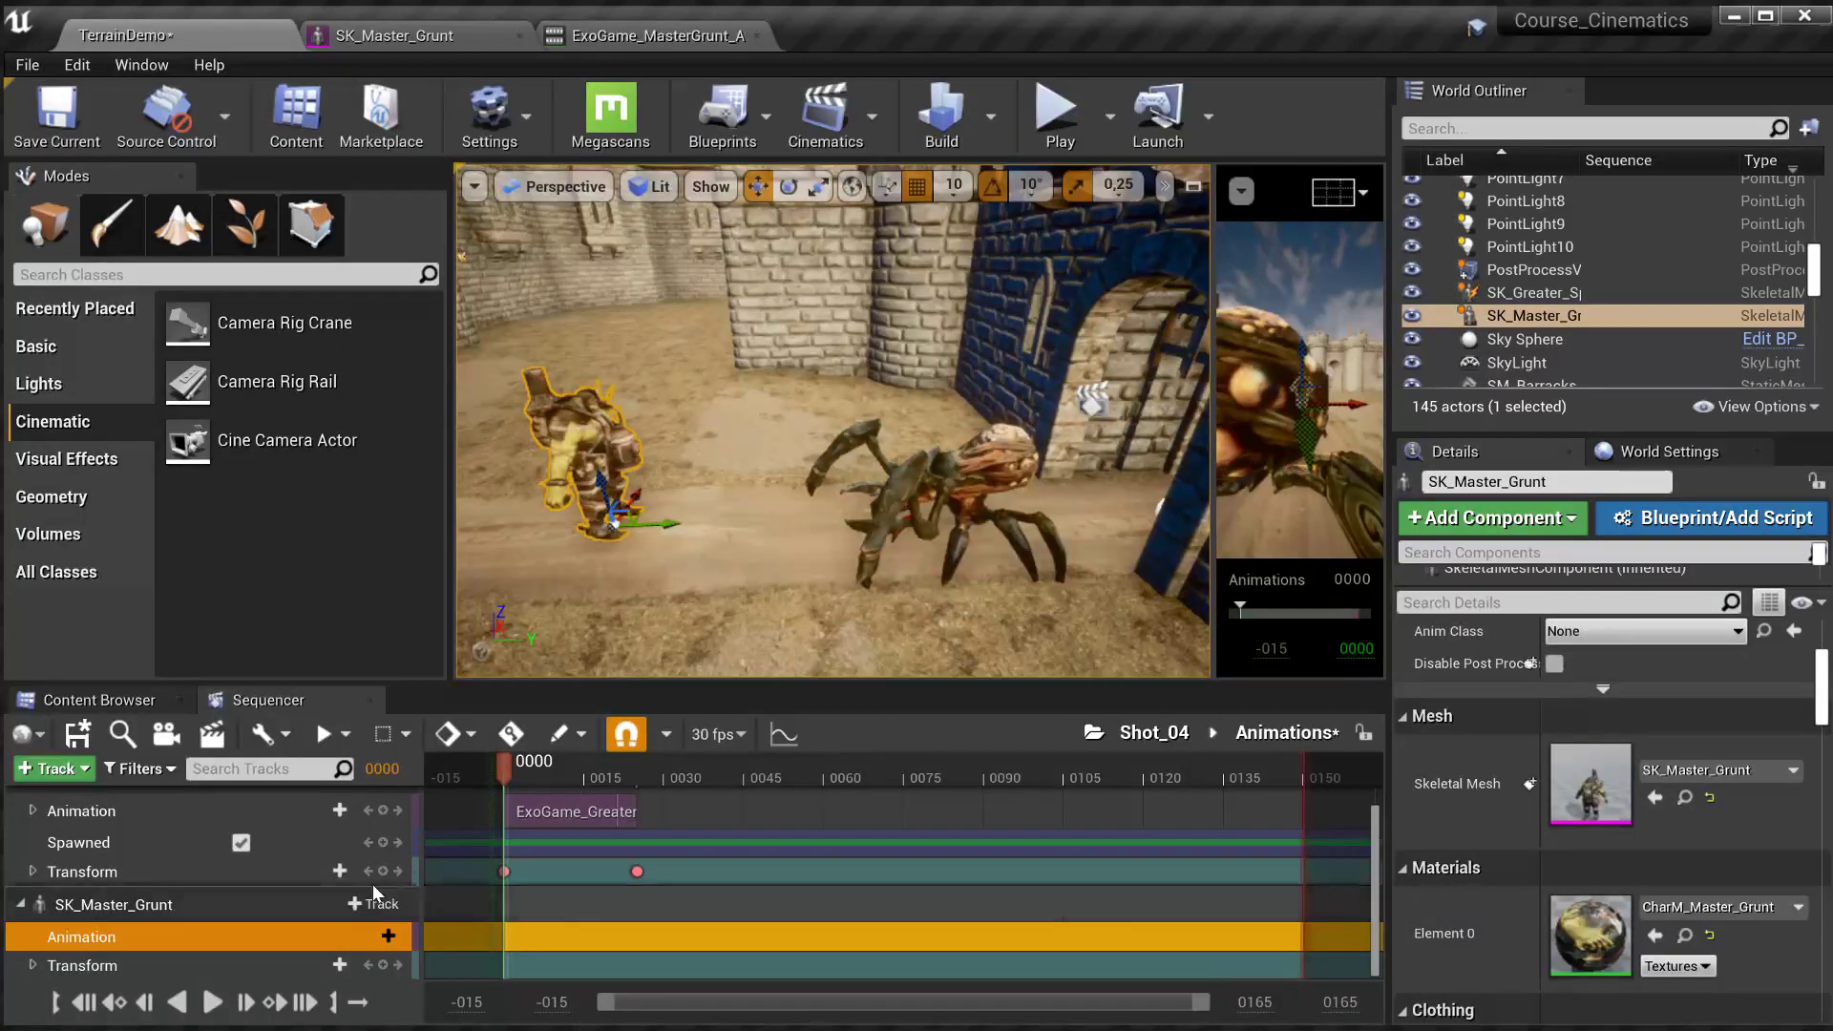
# - Open the Enemy_Master_Grunt folder in the Content Browser, inspect the SM_Master_Grunt_Blade_Internal static mesh, and return to the TerrainDemo level
pyautogui.click(100, 700)
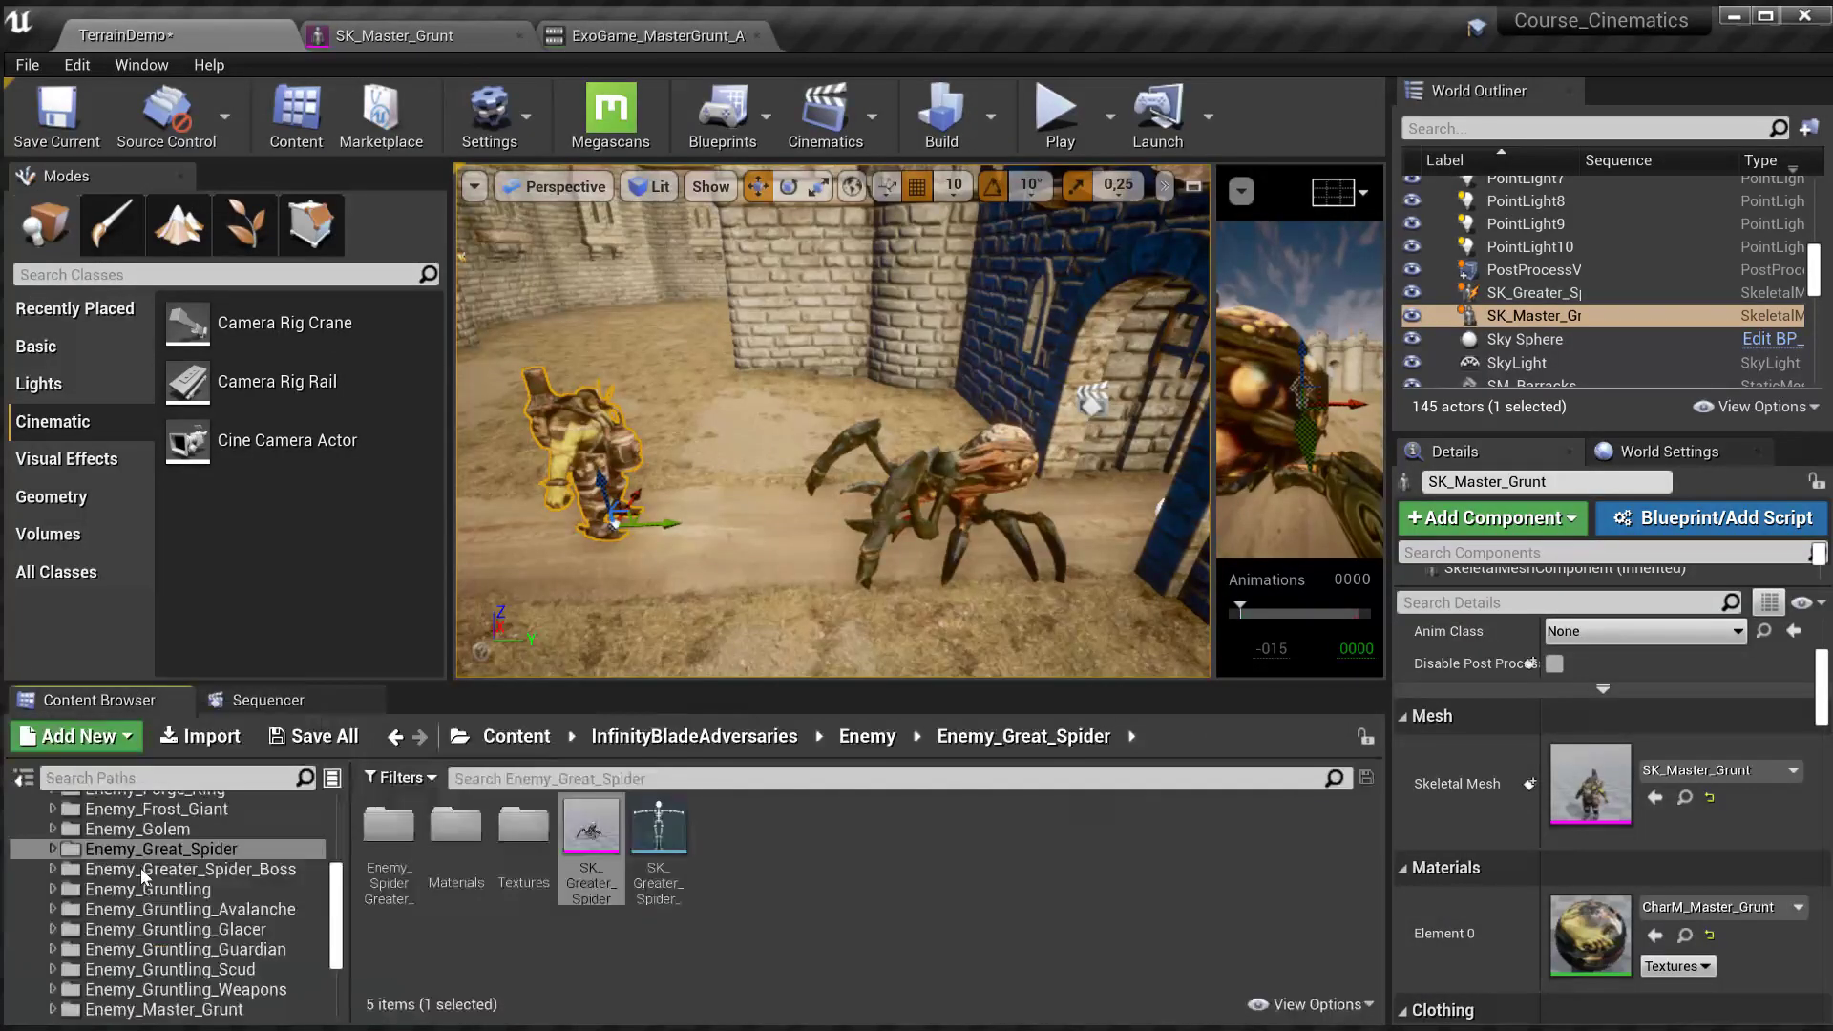
pyautogui.click(546, 964)
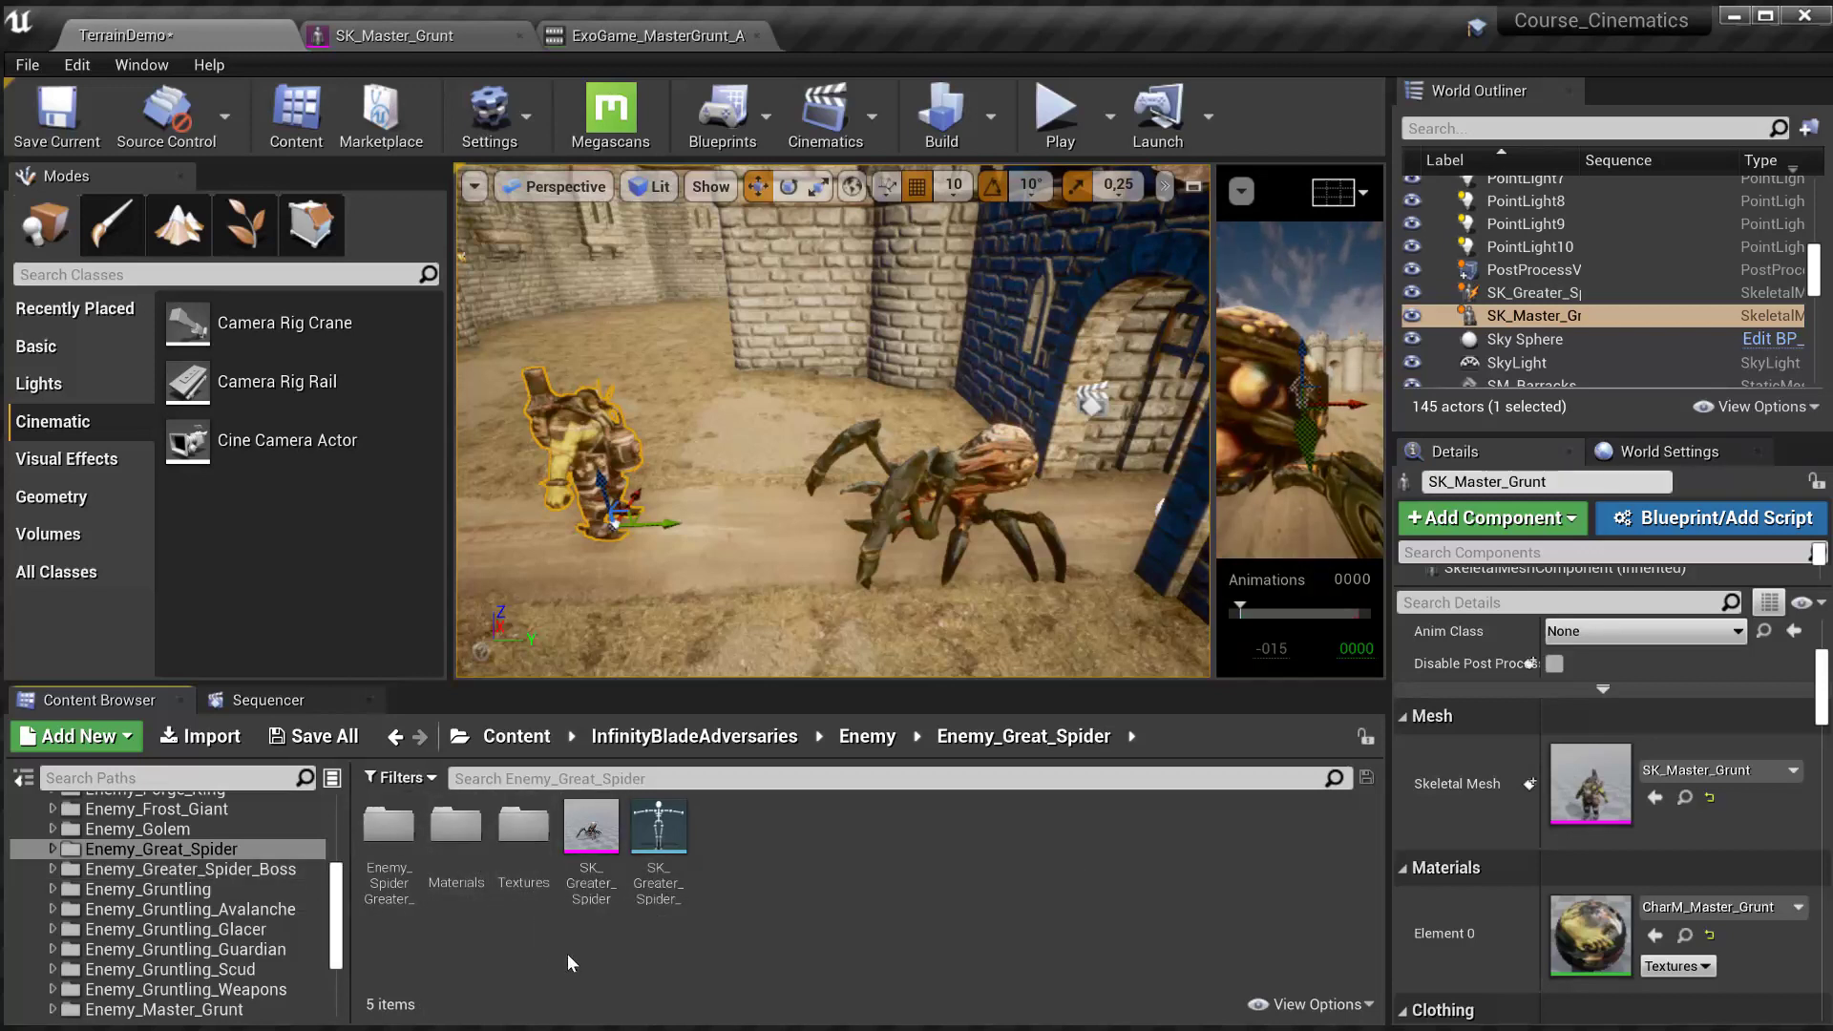
pyautogui.scroll(2, 224, 885)
pyautogui.scroll(-4, 234, 917)
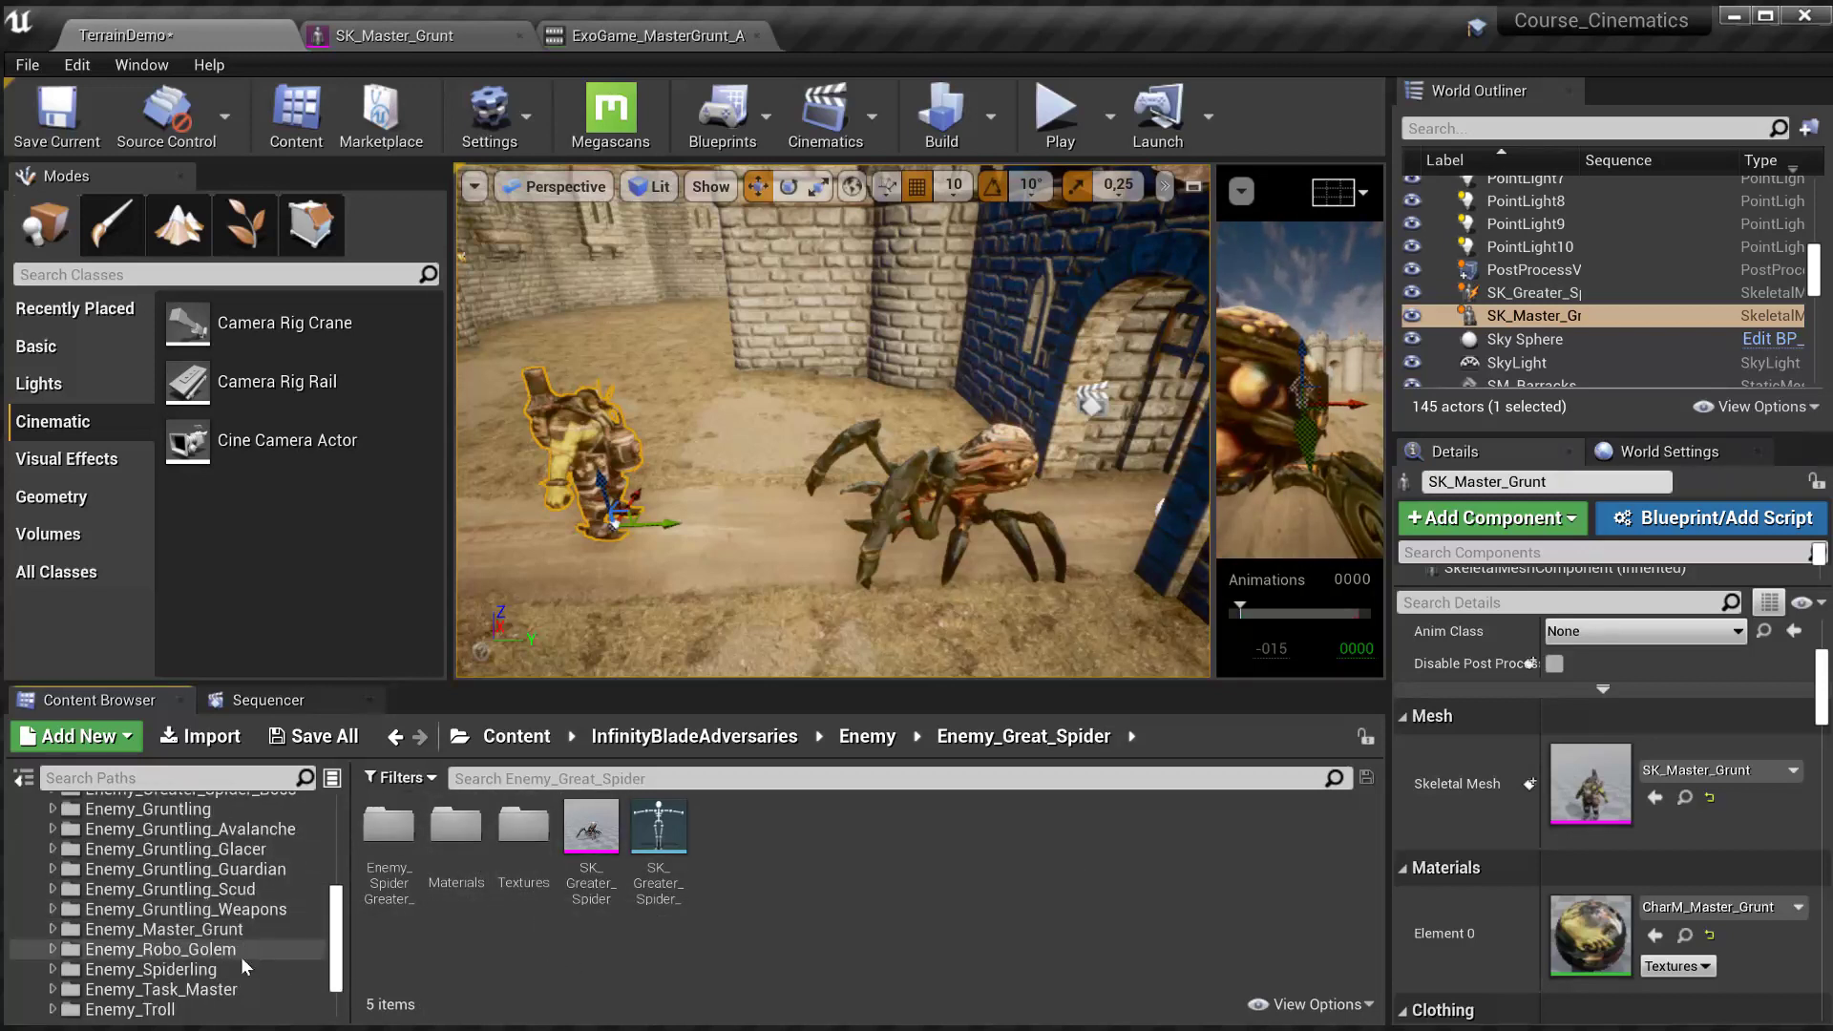
pyautogui.scroll(-3, 247, 955)
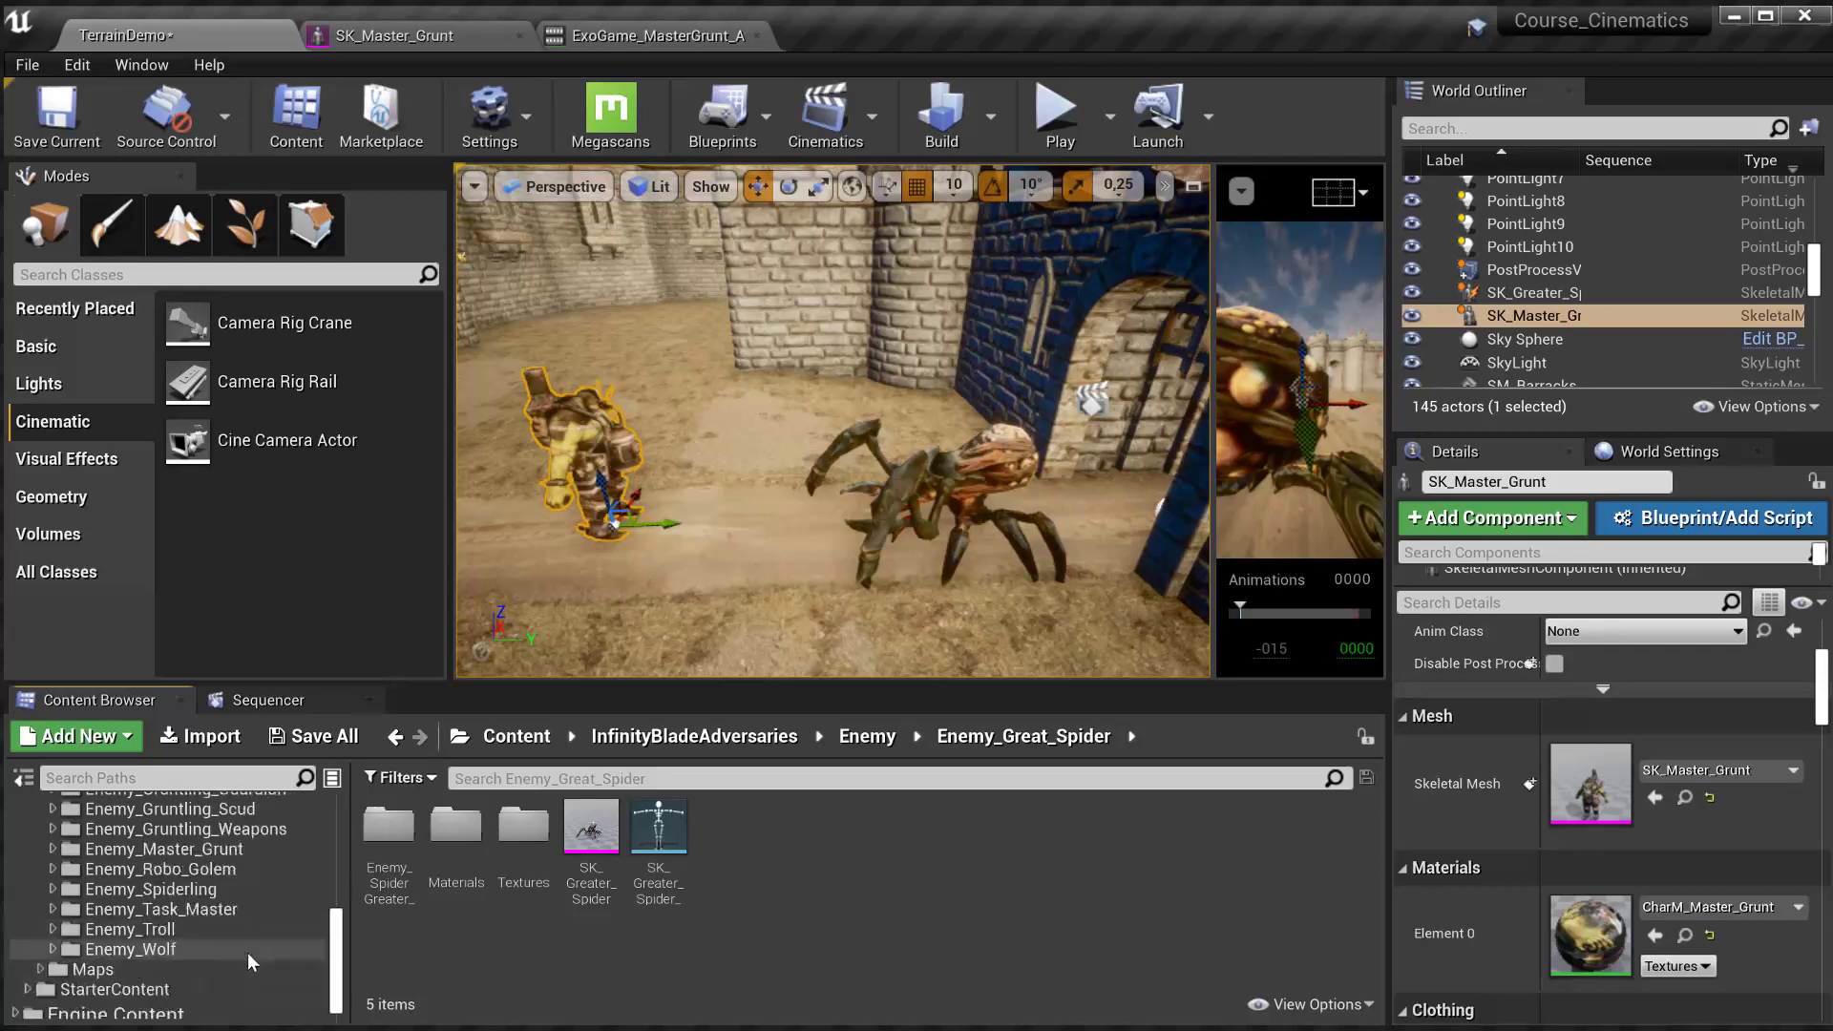
pyautogui.scroll(4, 241, 934)
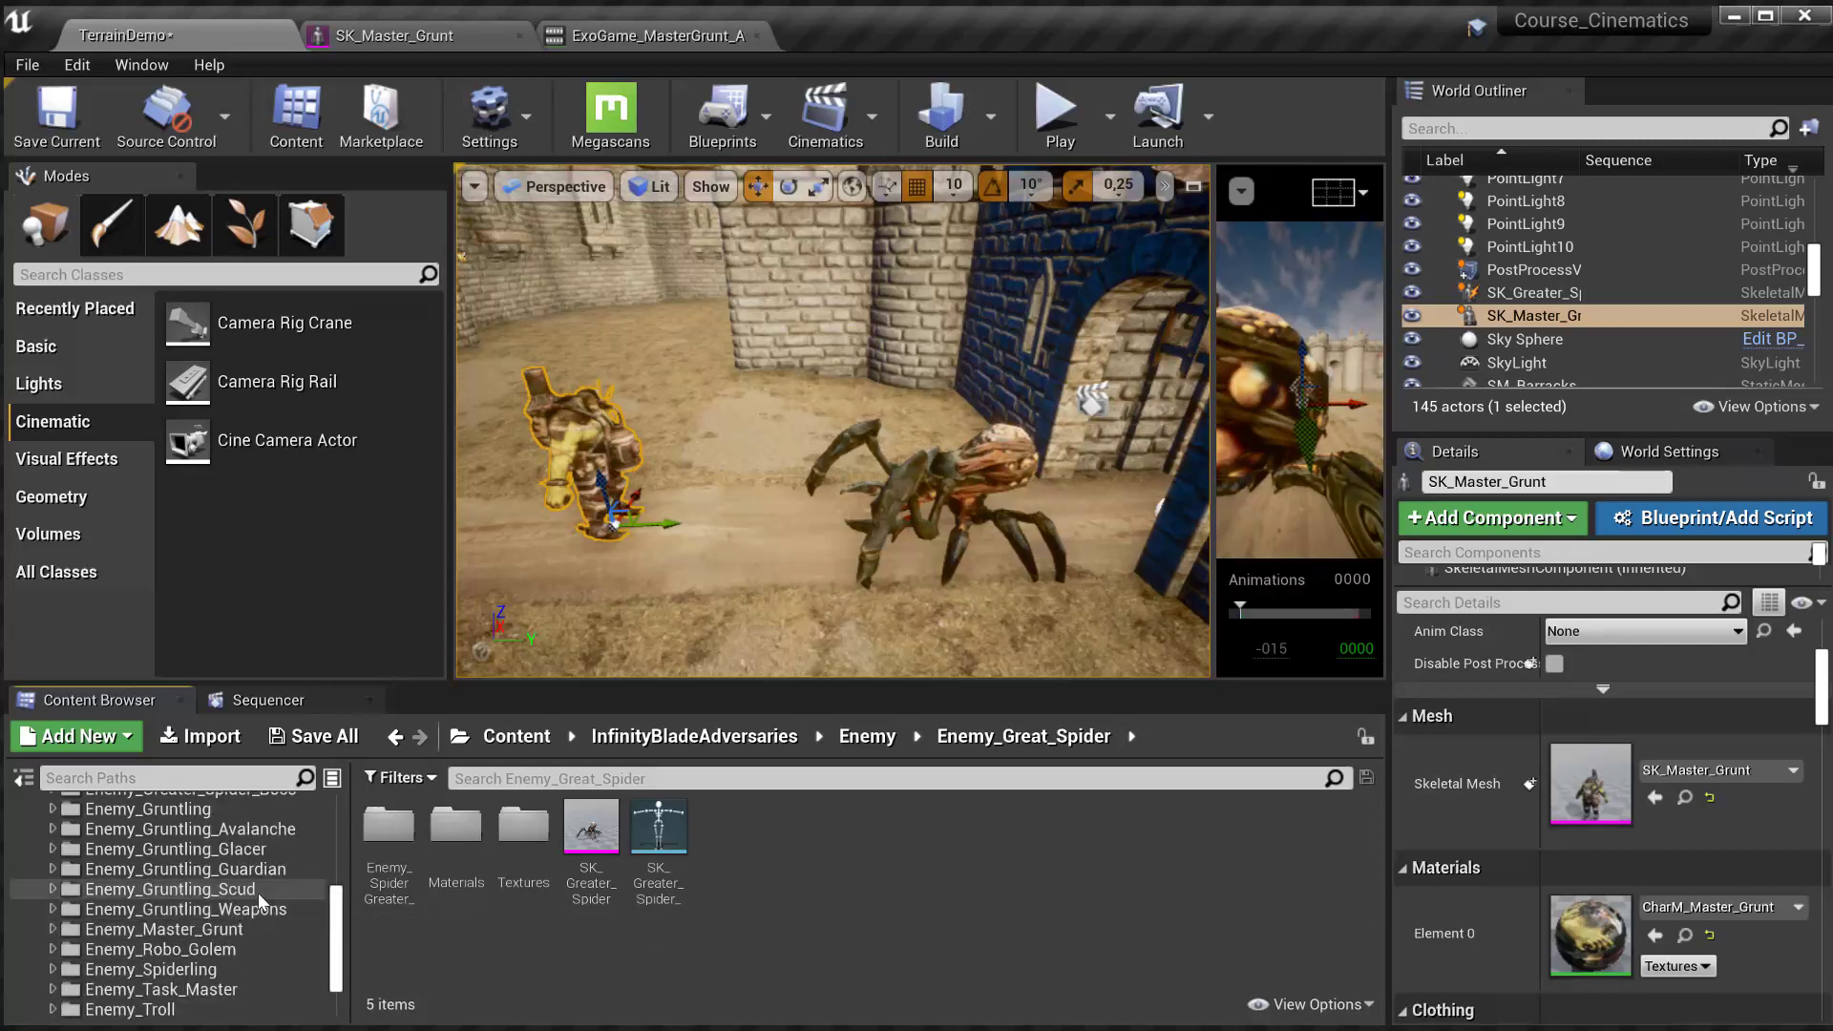
pyautogui.click(238, 931)
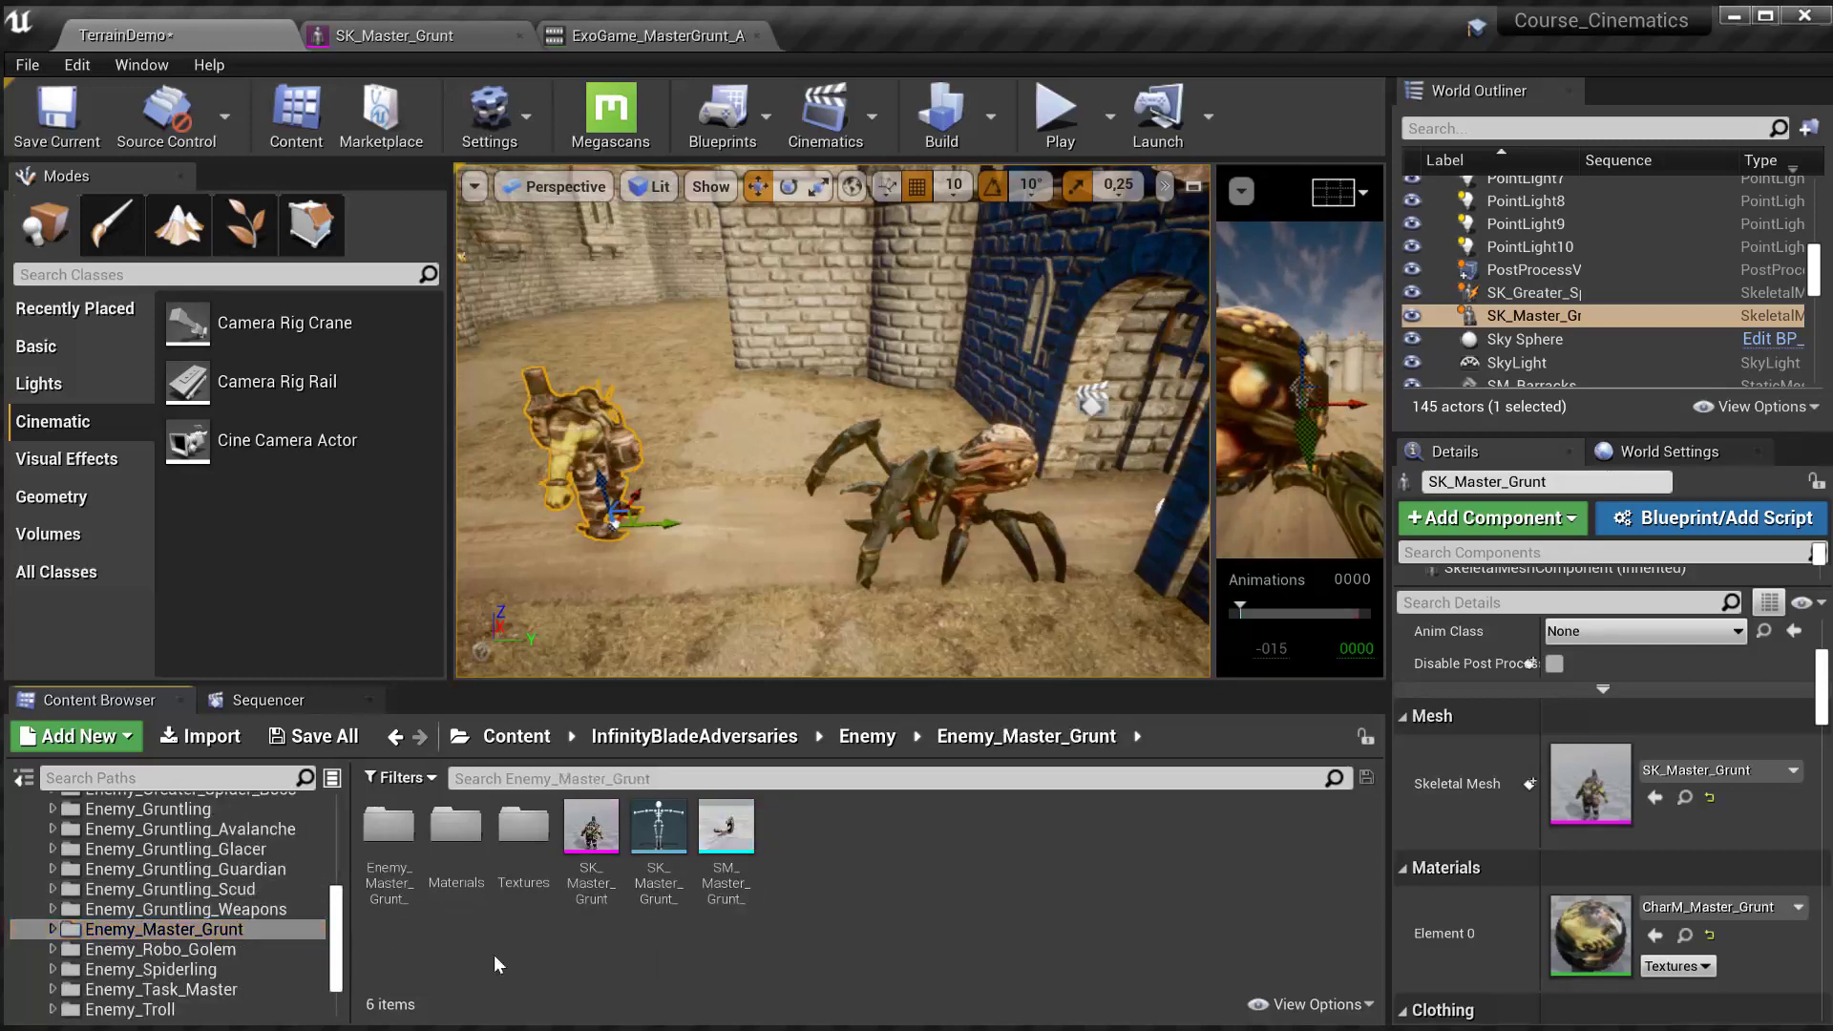
pyautogui.doubleClick(727, 855)
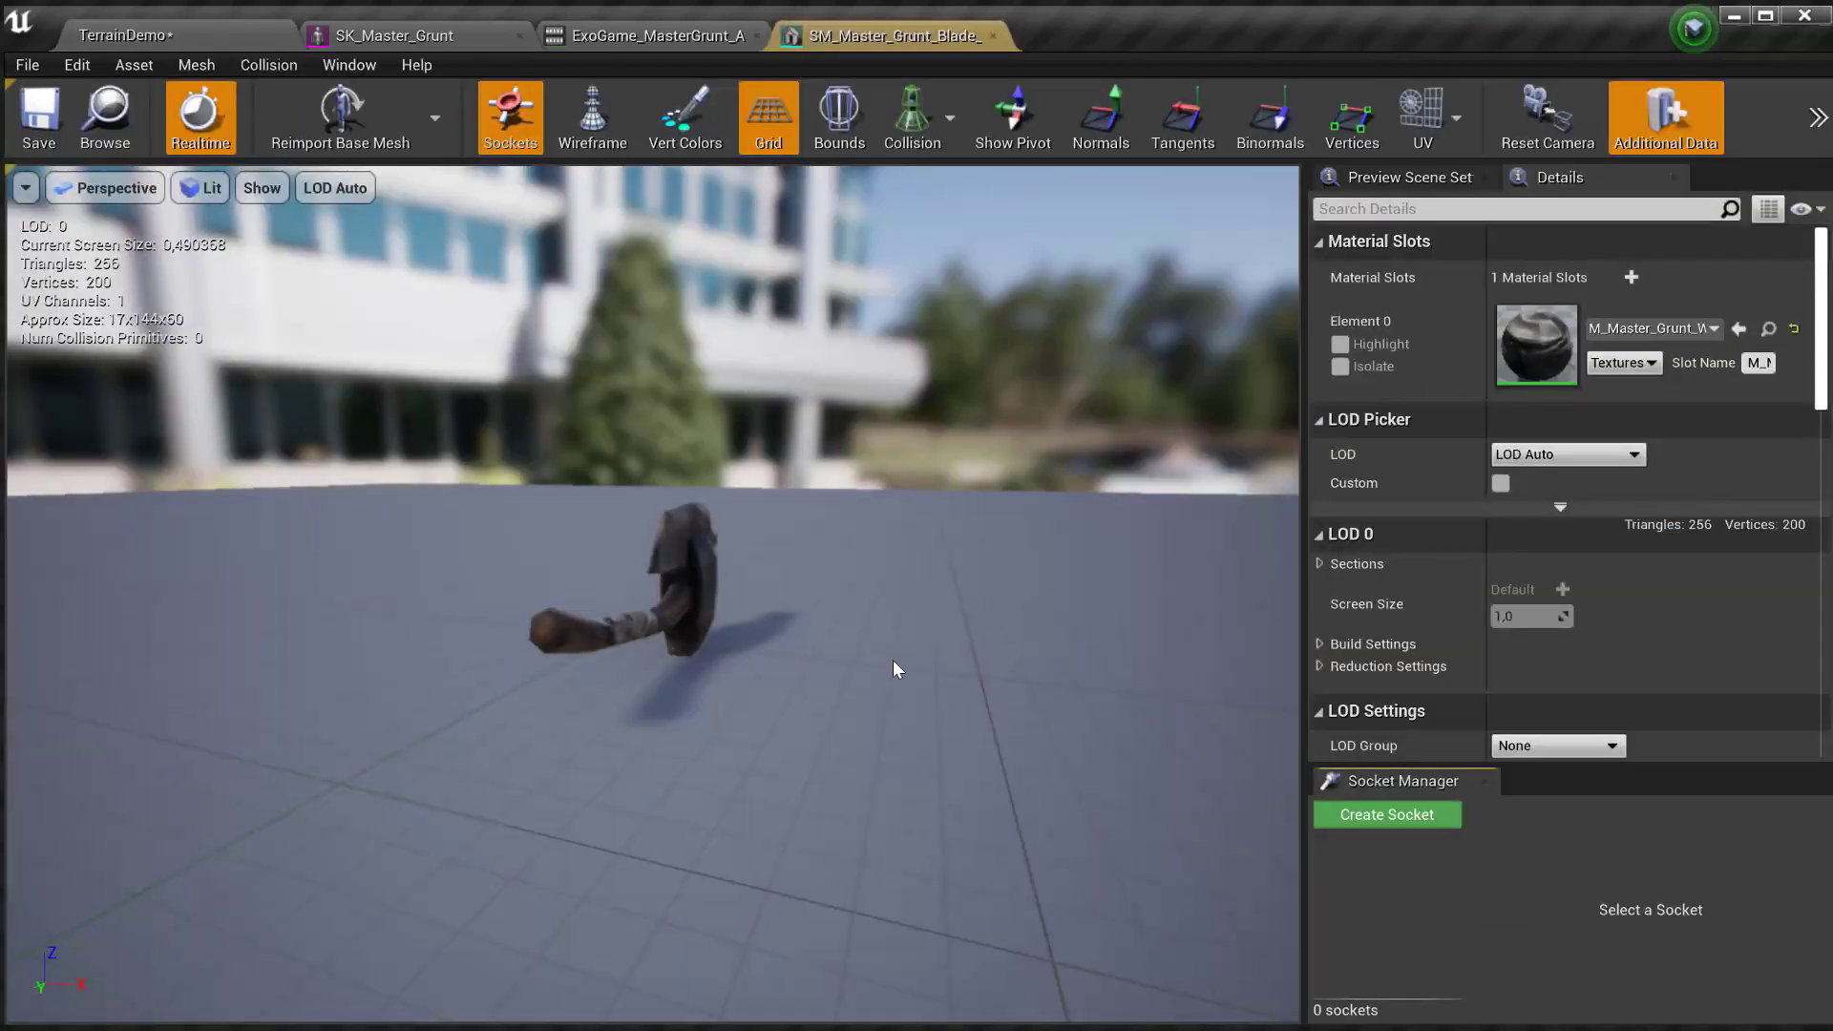
pyautogui.moveTo(894, 661); pyautogui.dragTo(894, 661)
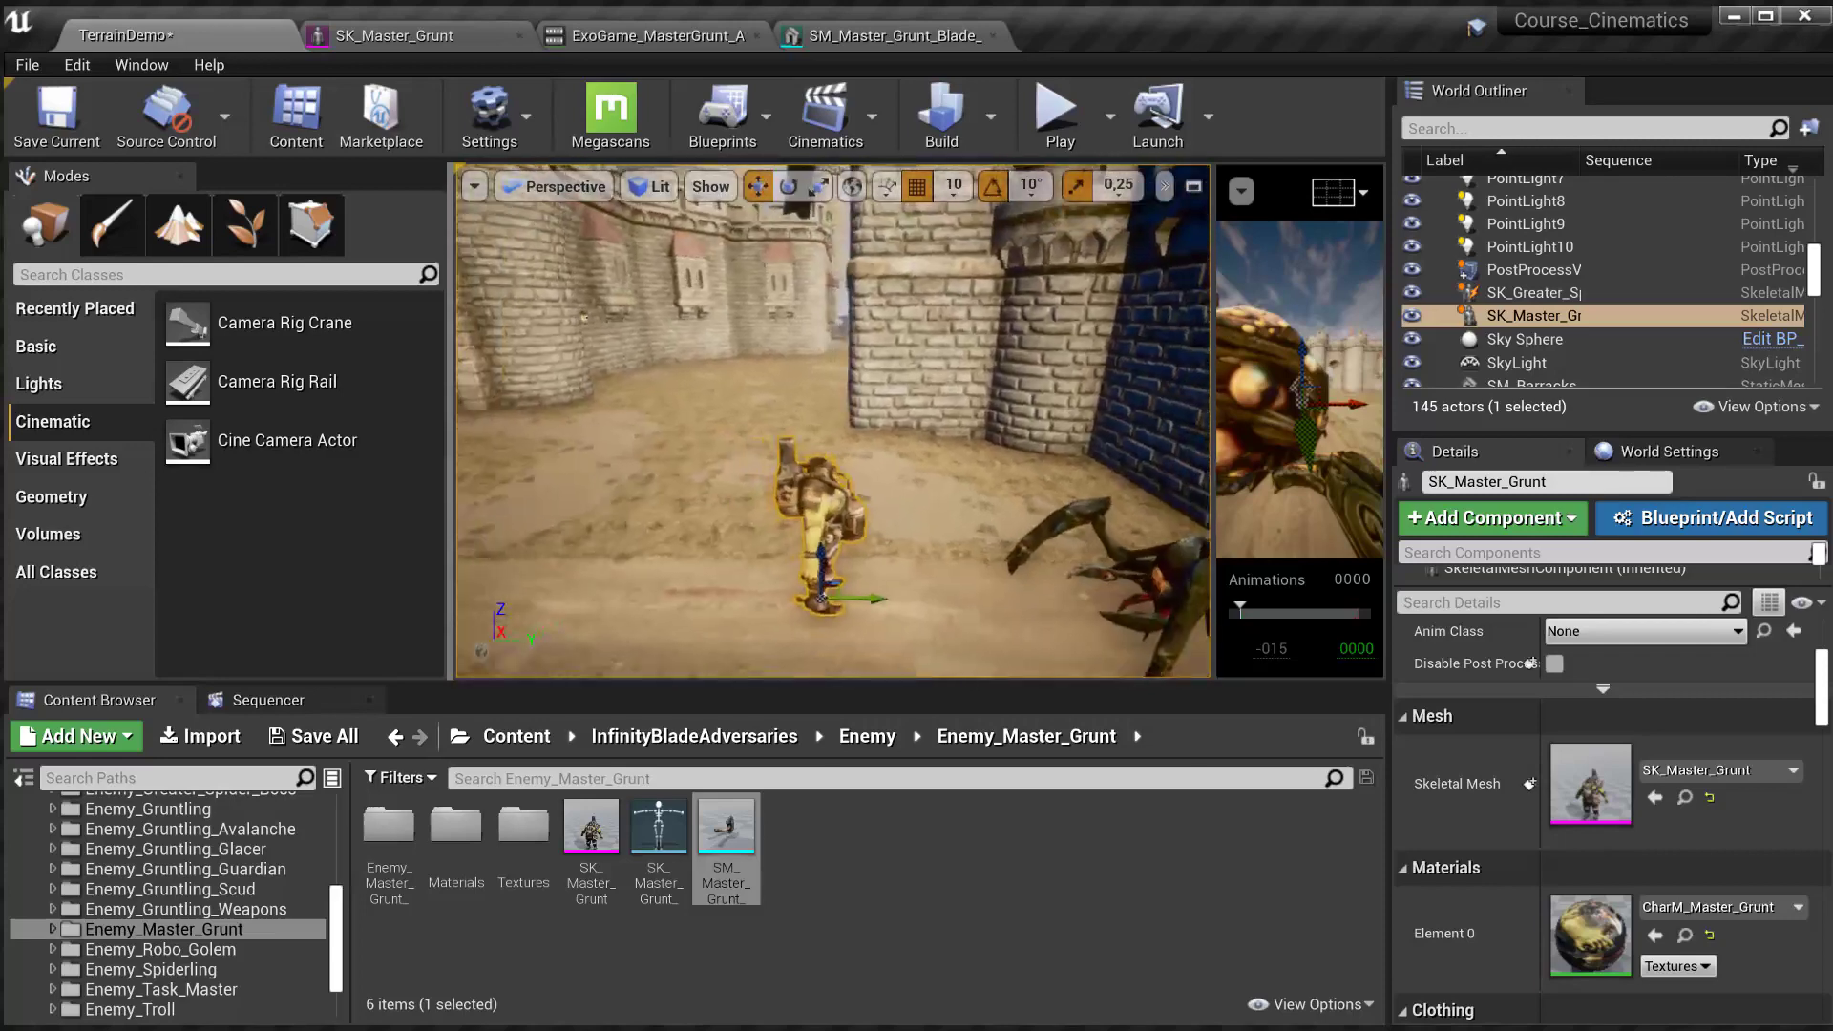
# - Place the SM_Master_Grunt_Blade_Internal mesh in the level on the ground near the grunt and select it in the World Outliner
pyautogui.moveTo(638, 573); pyautogui.dragTo(635, 539)
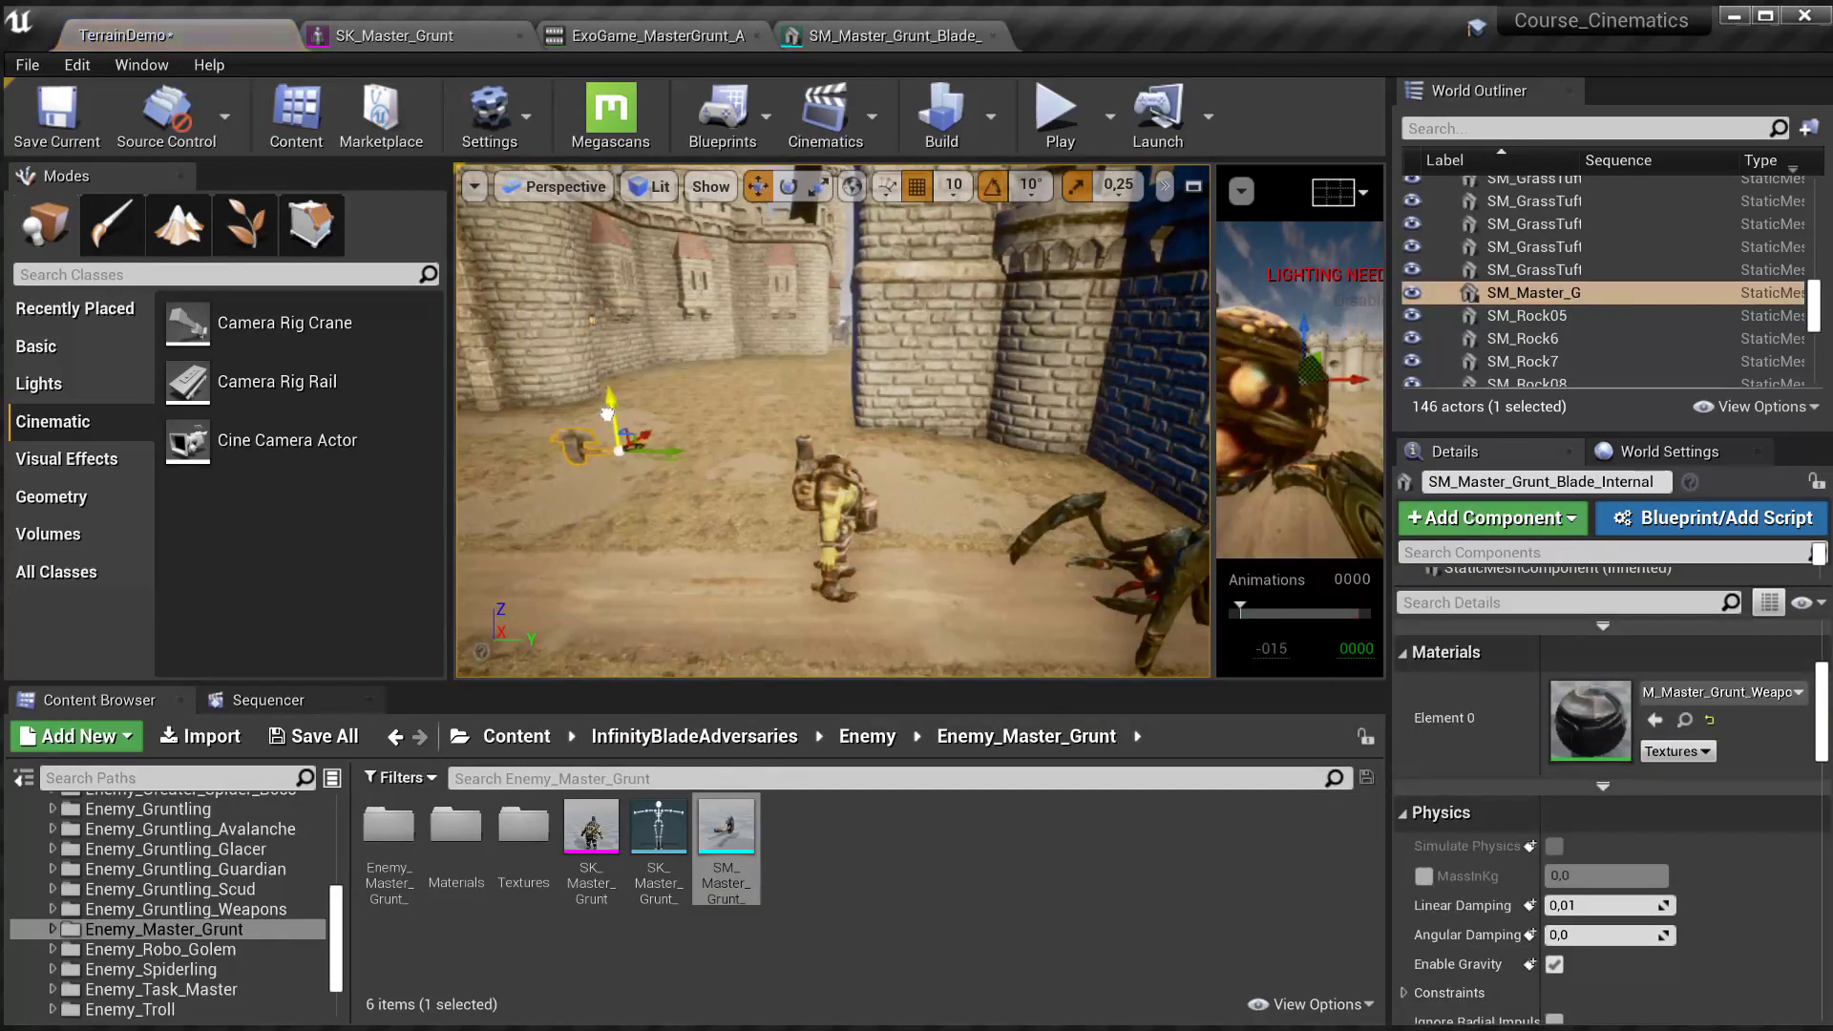
pyautogui.moveTo(833, 420)
pyautogui.mouseDown(button='right')
pyautogui.moveTo(764, 458)
pyautogui.moveTo(812, 444)
pyautogui.moveTo(860, 468)
pyautogui.moveTo(841, 449)
pyautogui.mouseUp(button='right')
pyautogui.click(1542, 294)
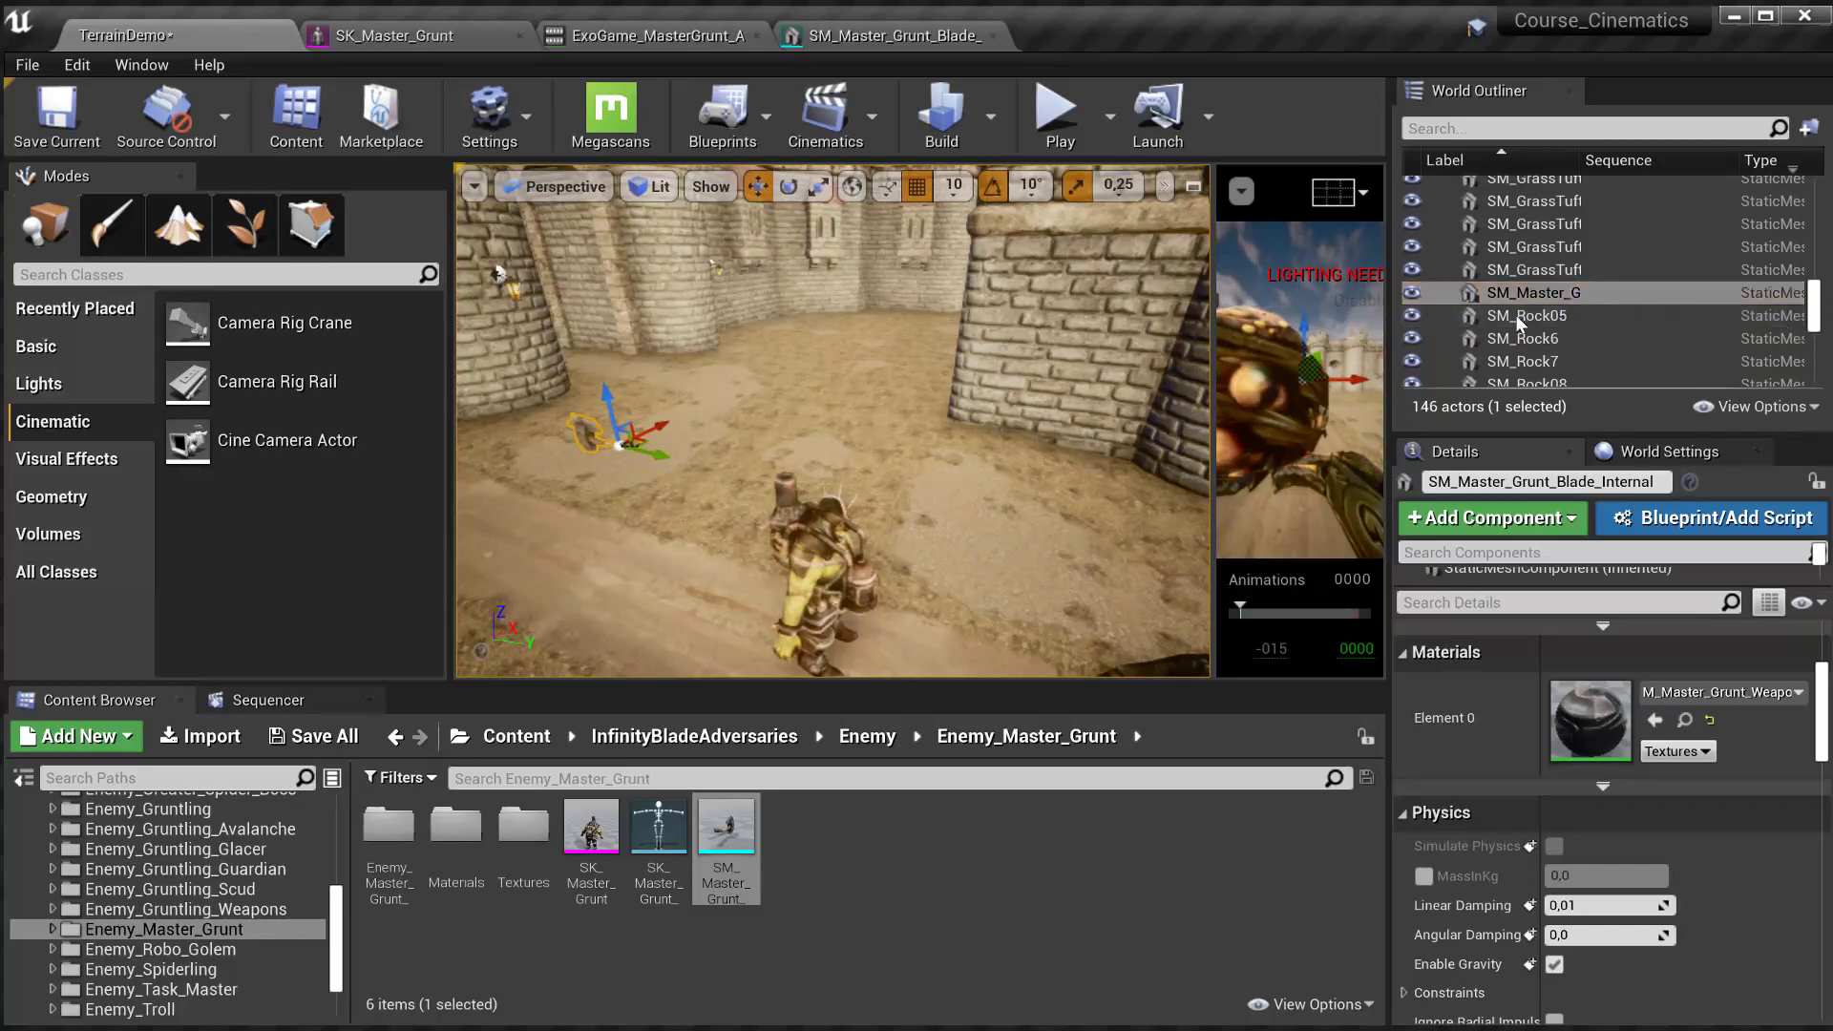
pyautogui.click(1520, 294)
# - Select the grunt in the level, open its SK_Master_Grunt skeletal mesh in the mesh editor, and look closely at its hands
pyautogui.click(829, 565)
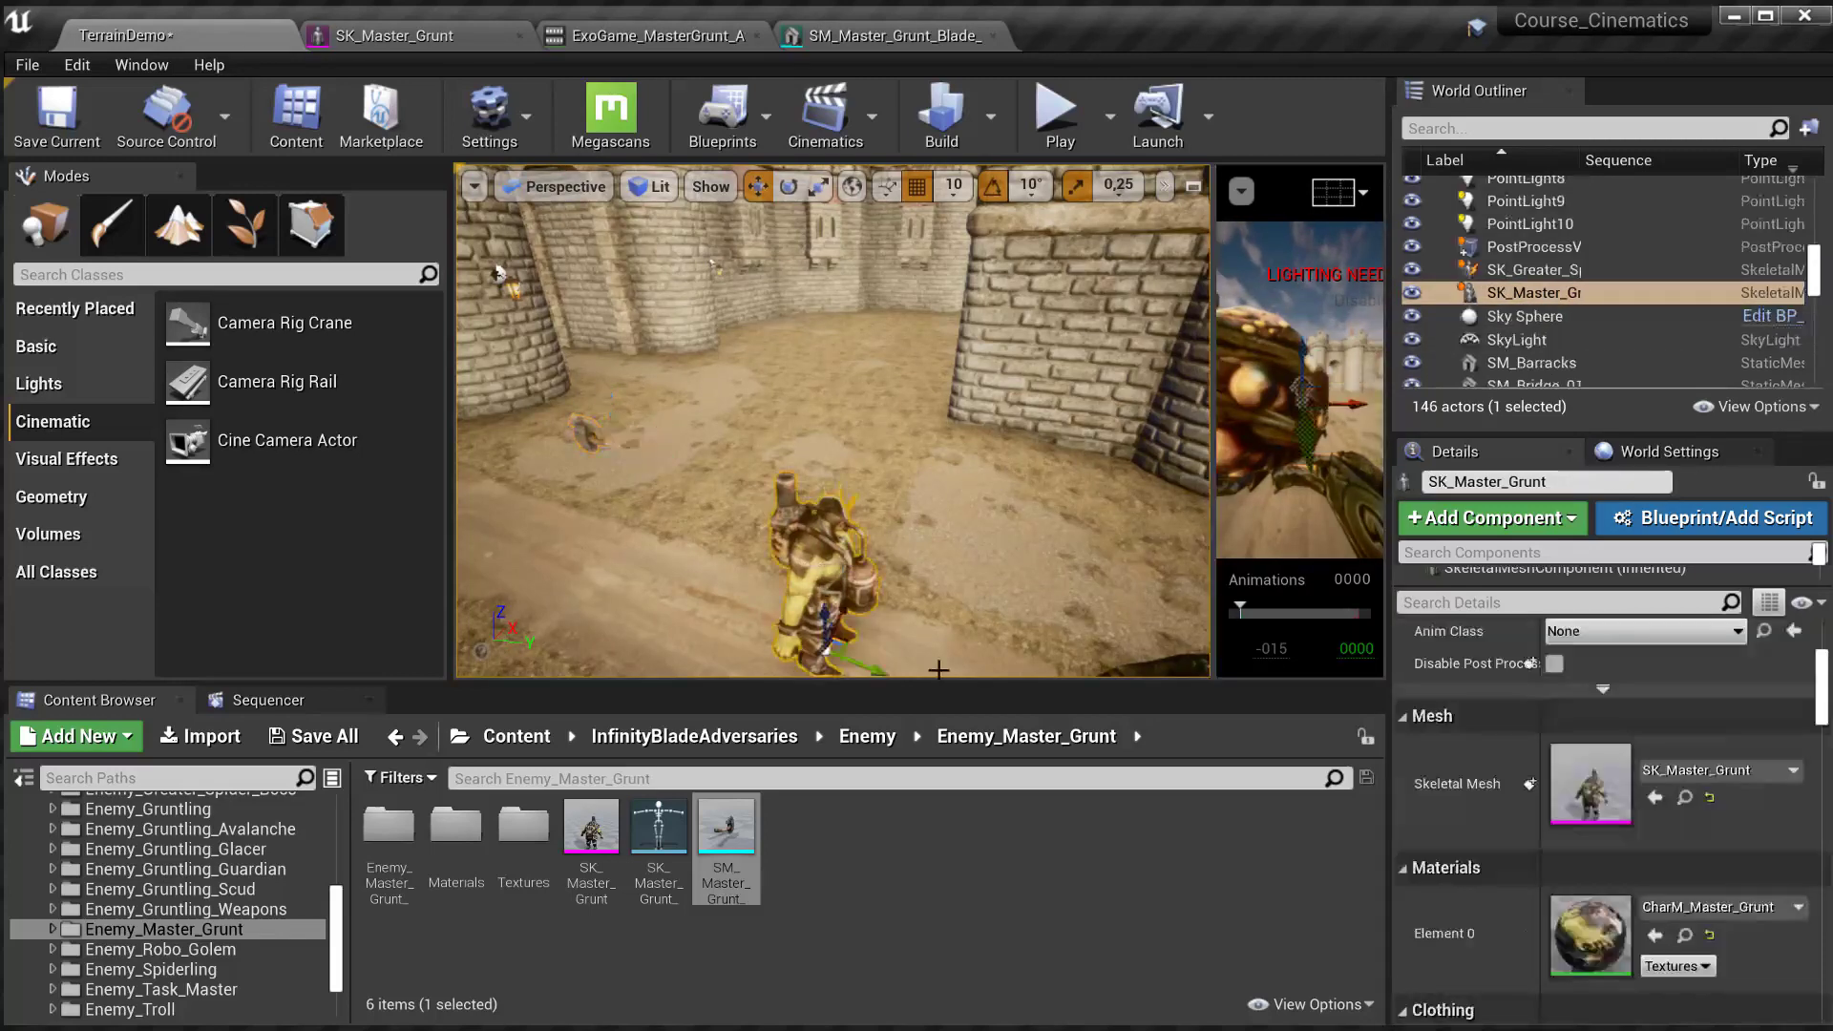
pyautogui.doubleClick(1579, 795)
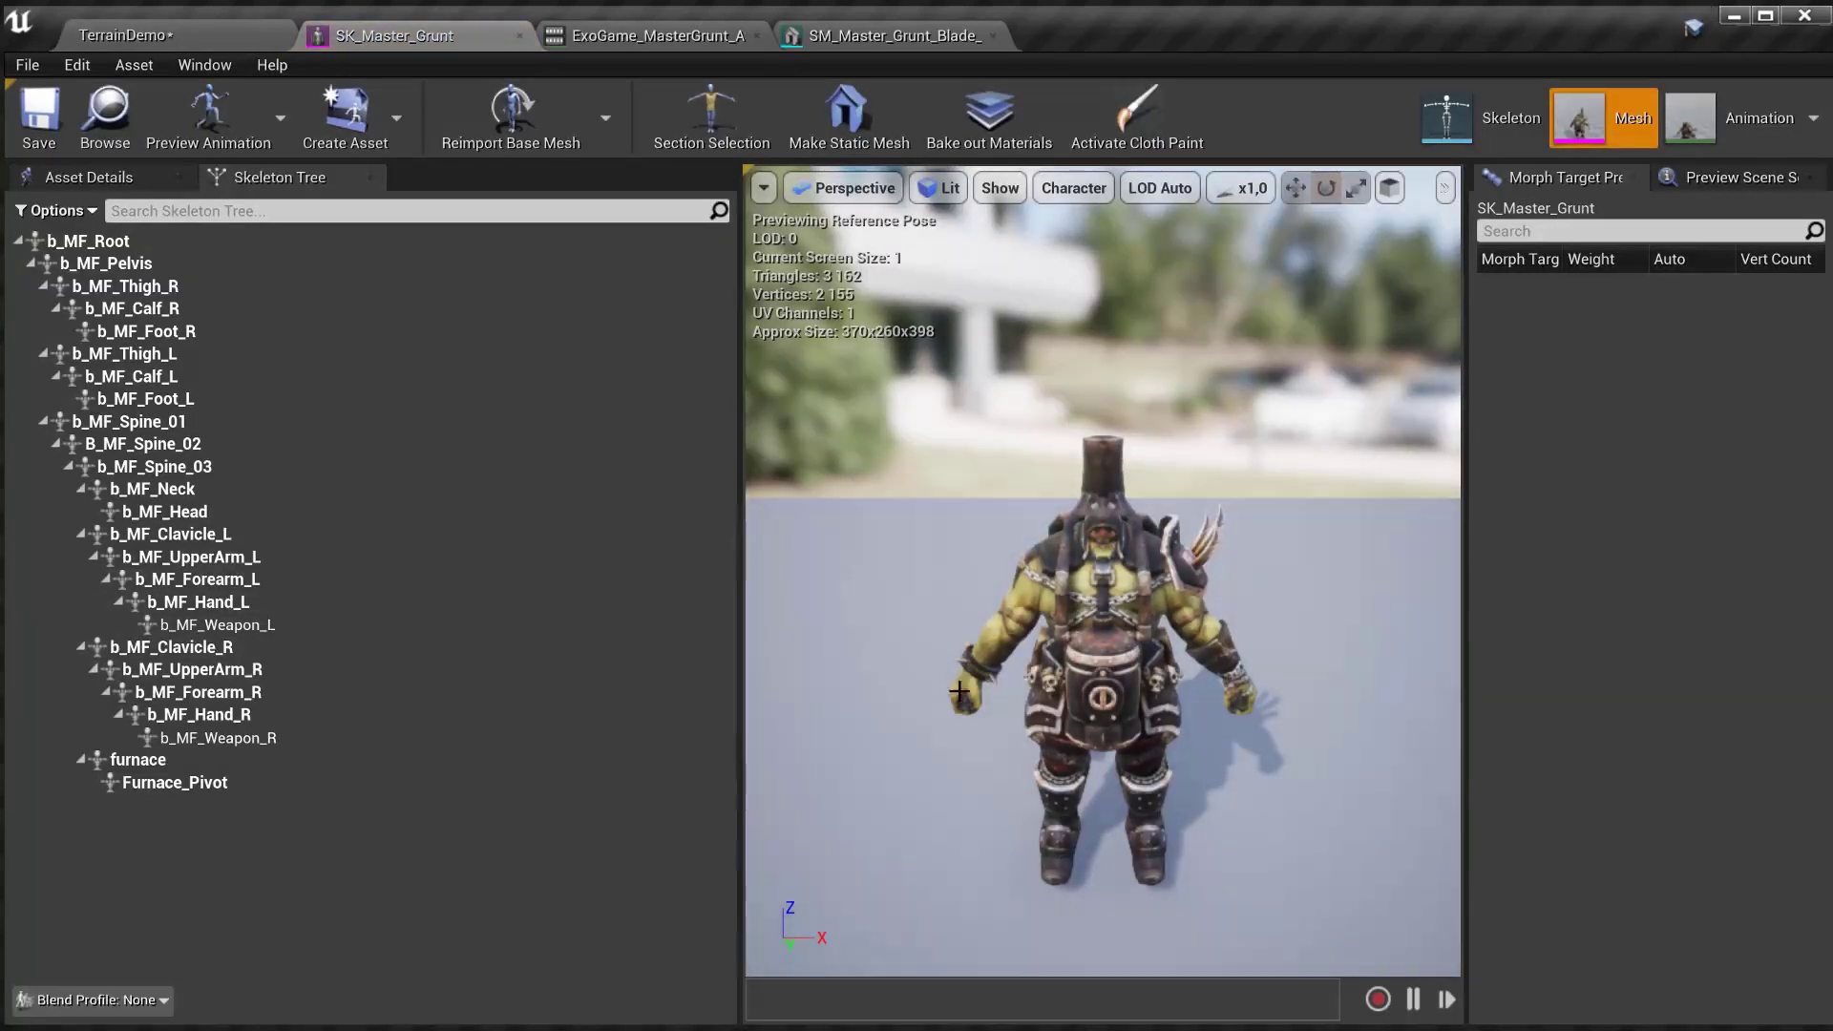
pyautogui.scroll(5, 971, 690)
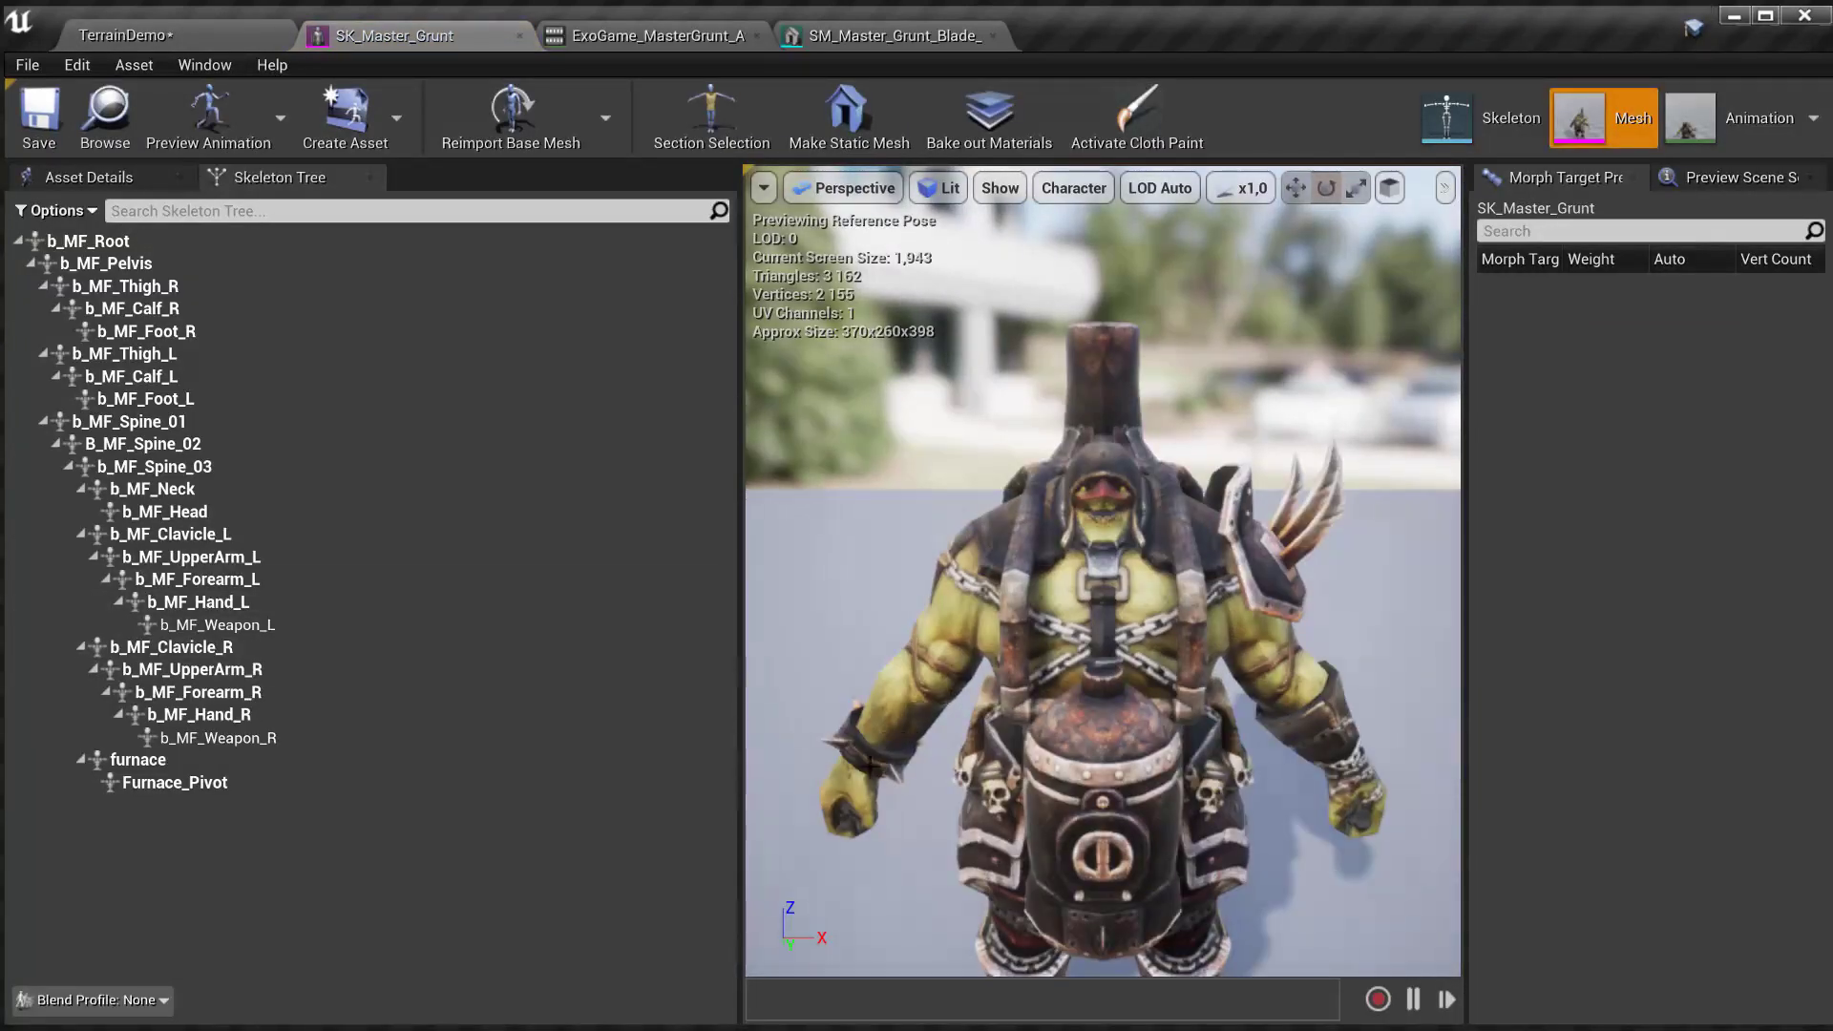
# - Add a socket named Skt_Weapon to the b_MF_Weapon_R bone
pyautogui.click(194, 738)
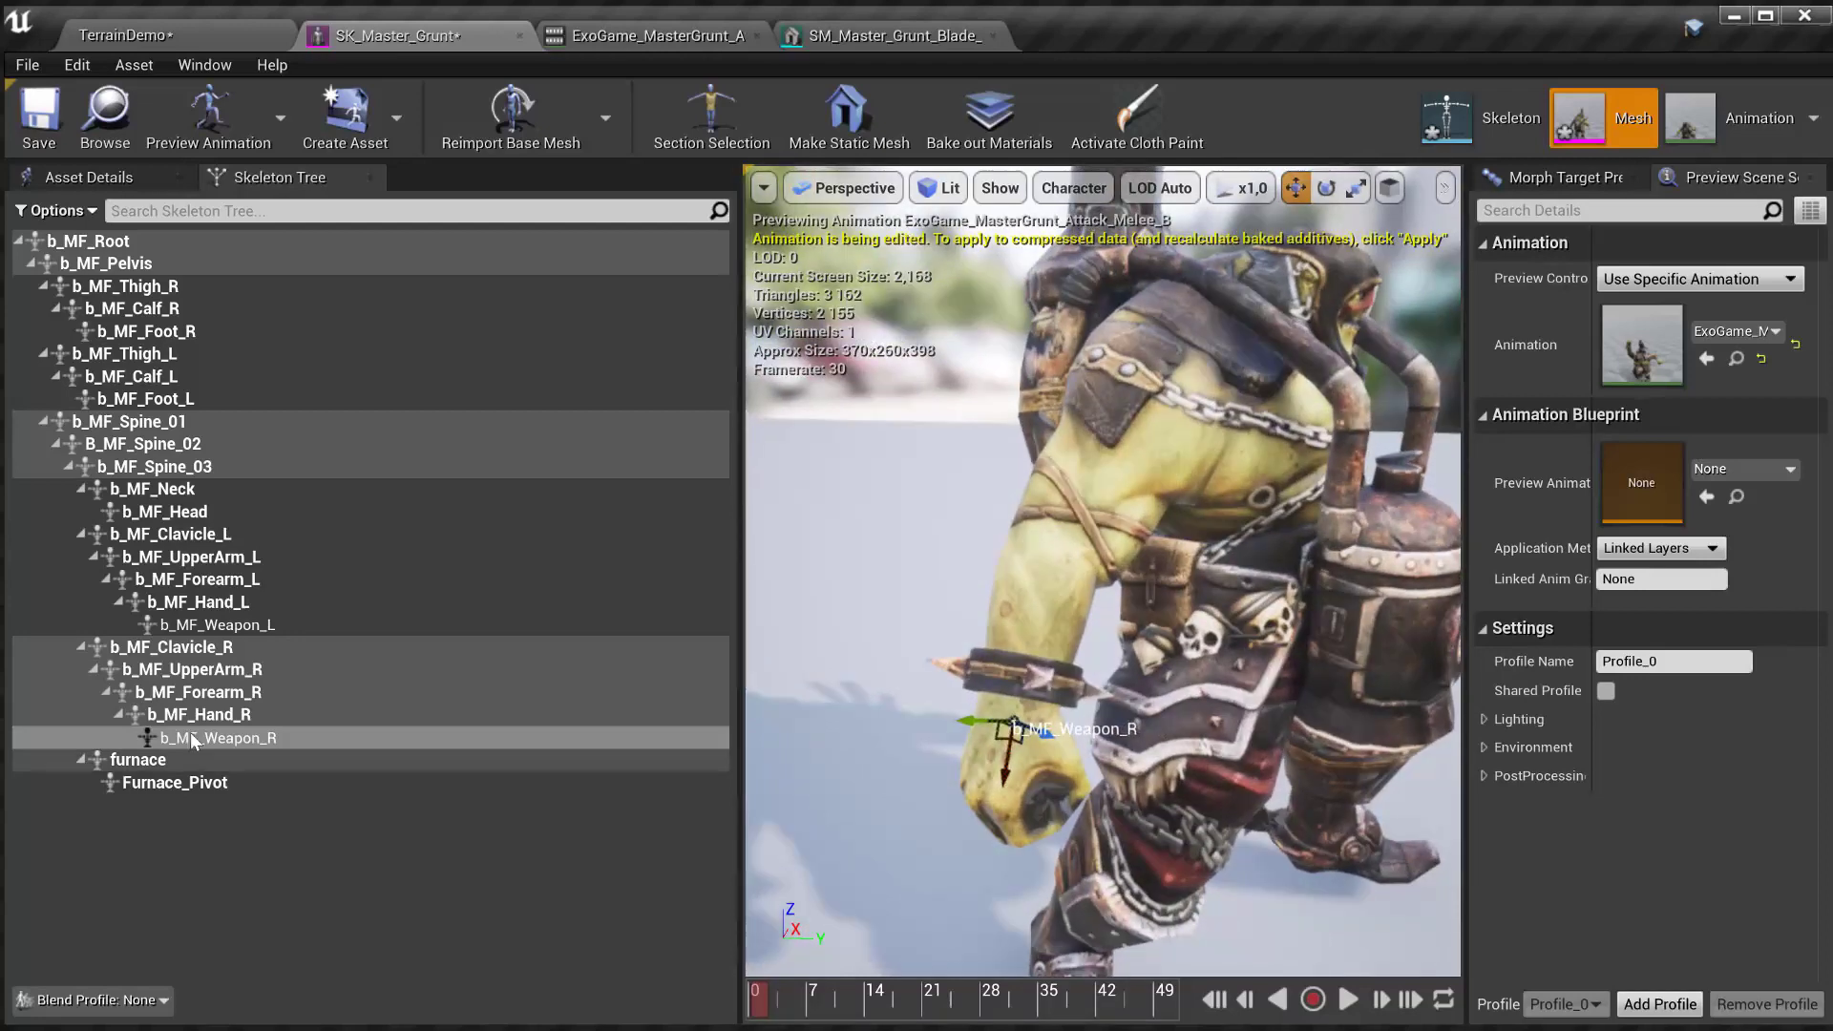
pyautogui.click(200, 745)
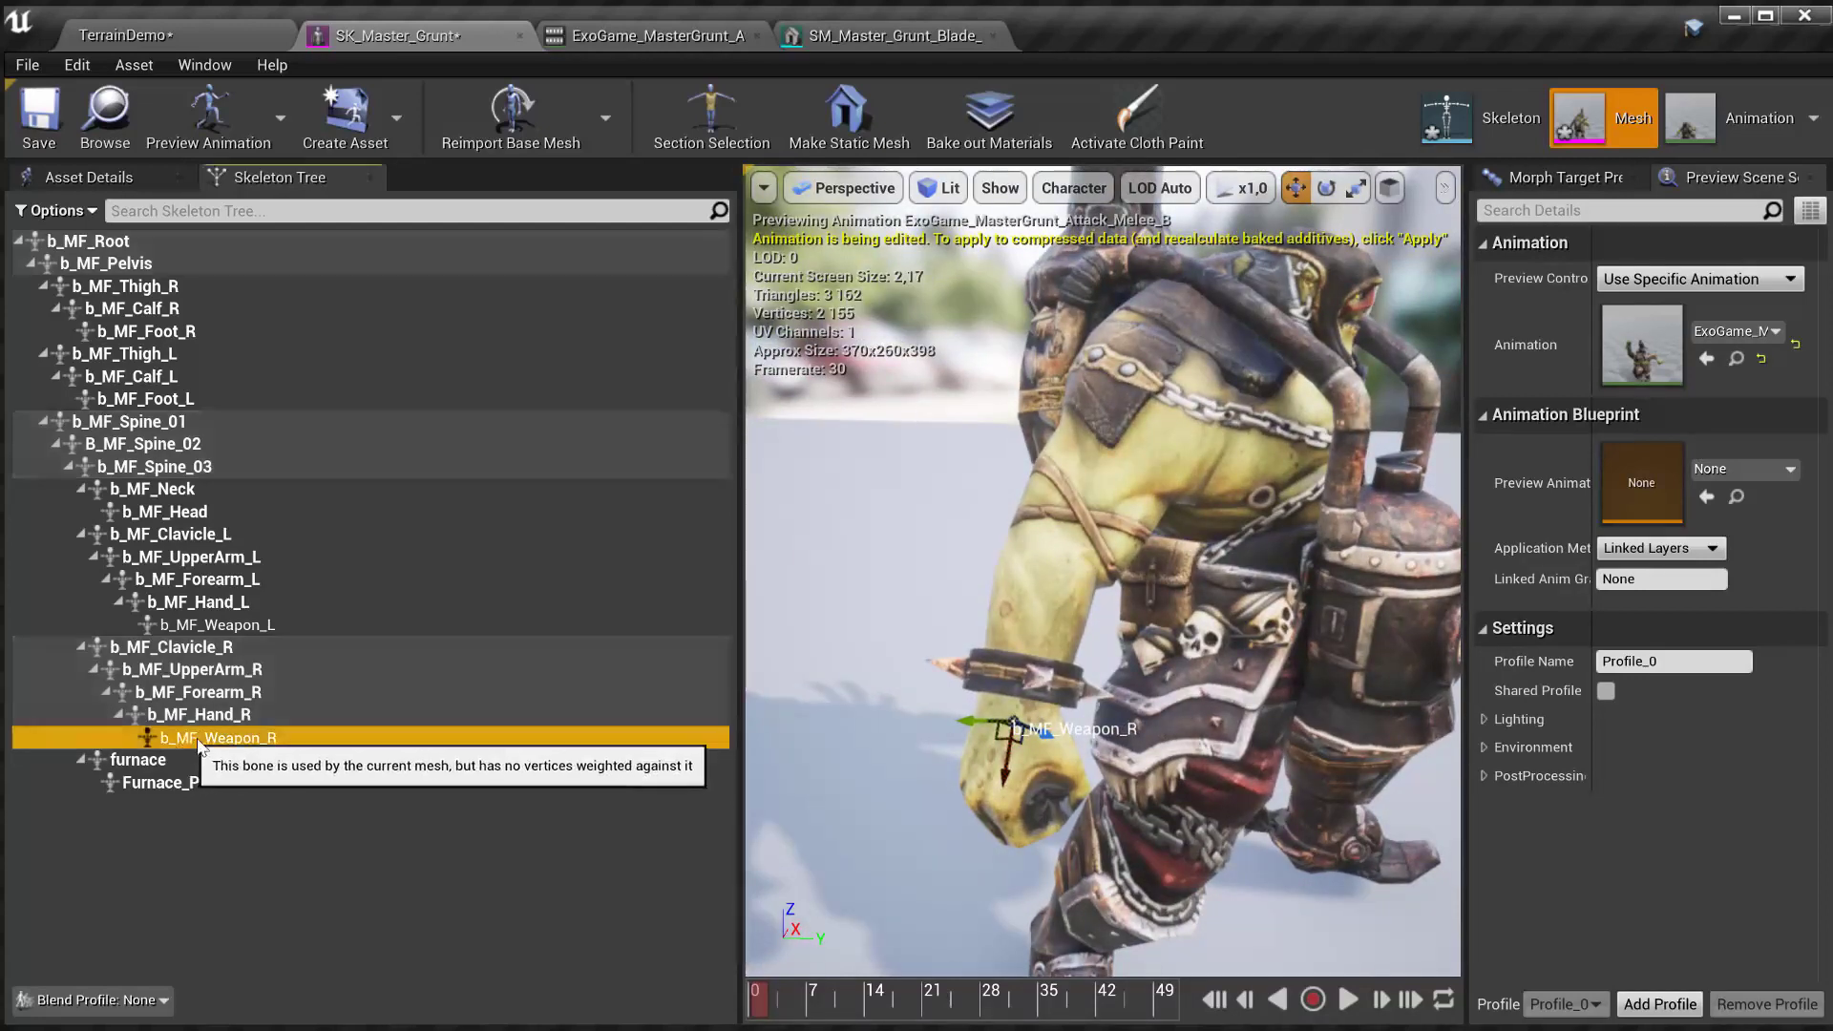
pyautogui.rightClick(201, 747)
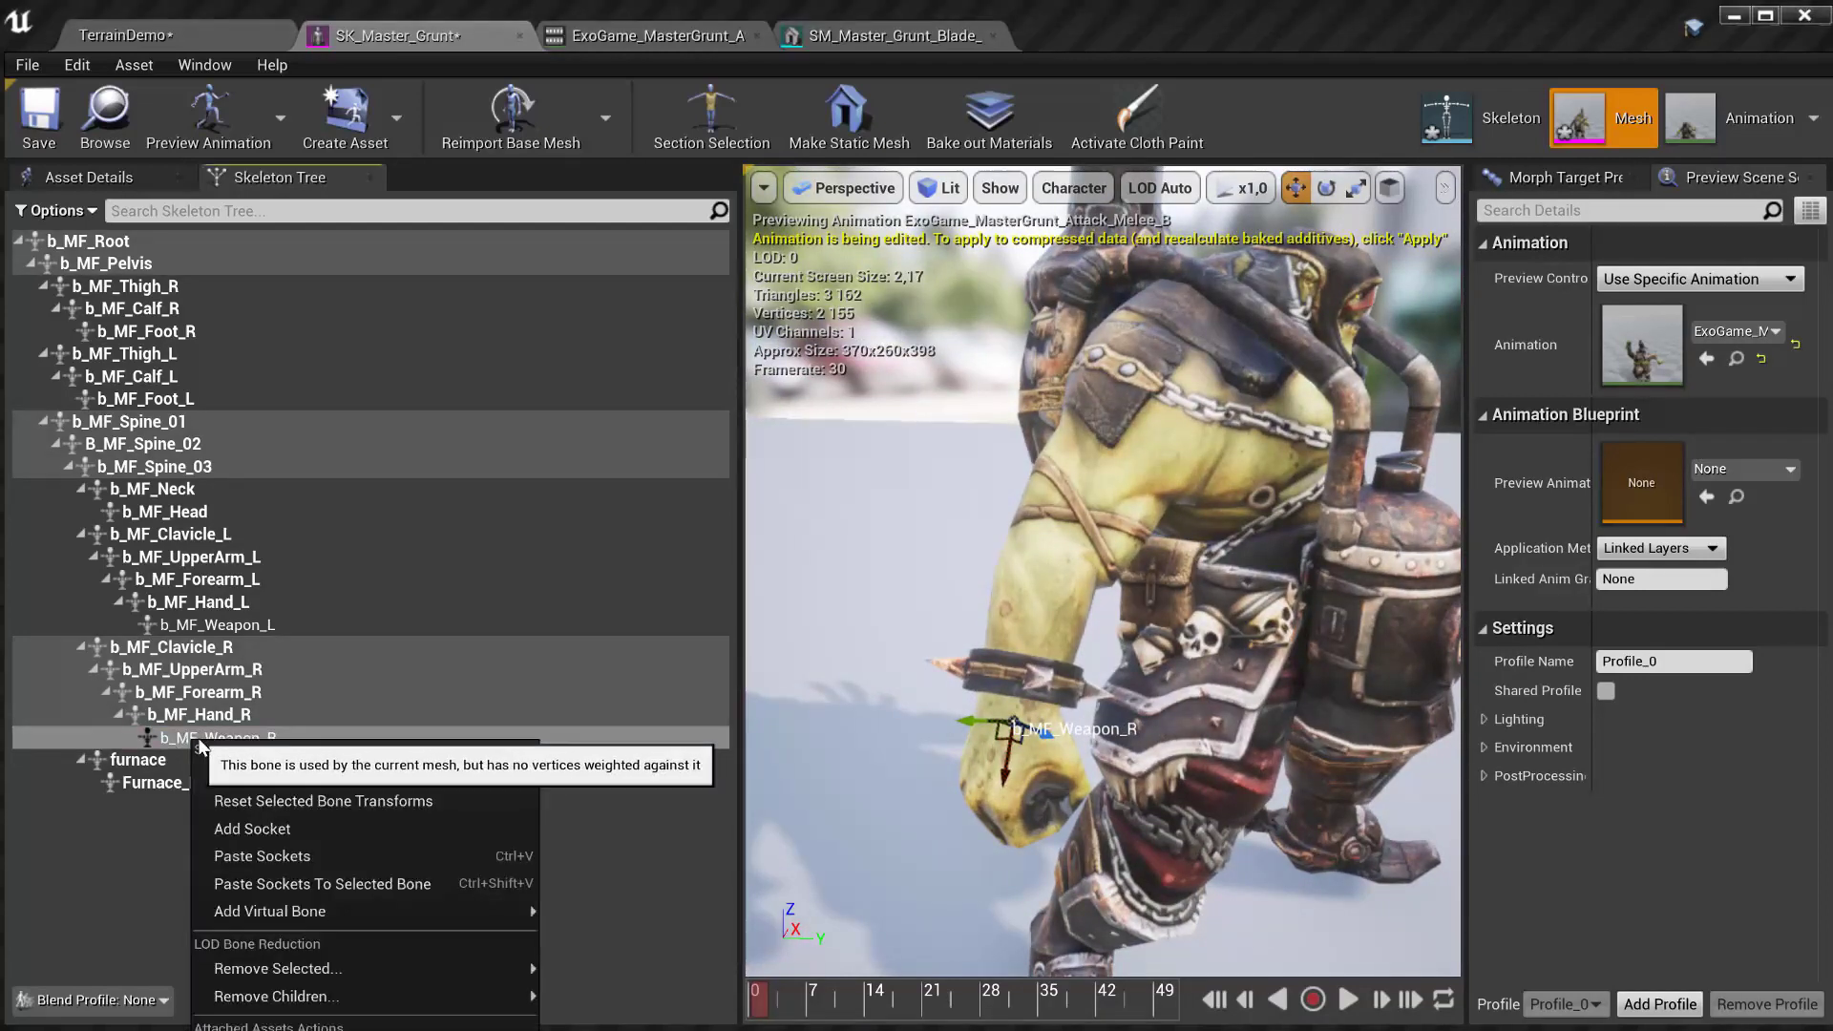
pyautogui.click(300, 833)
pyautogui.click(325, 765)
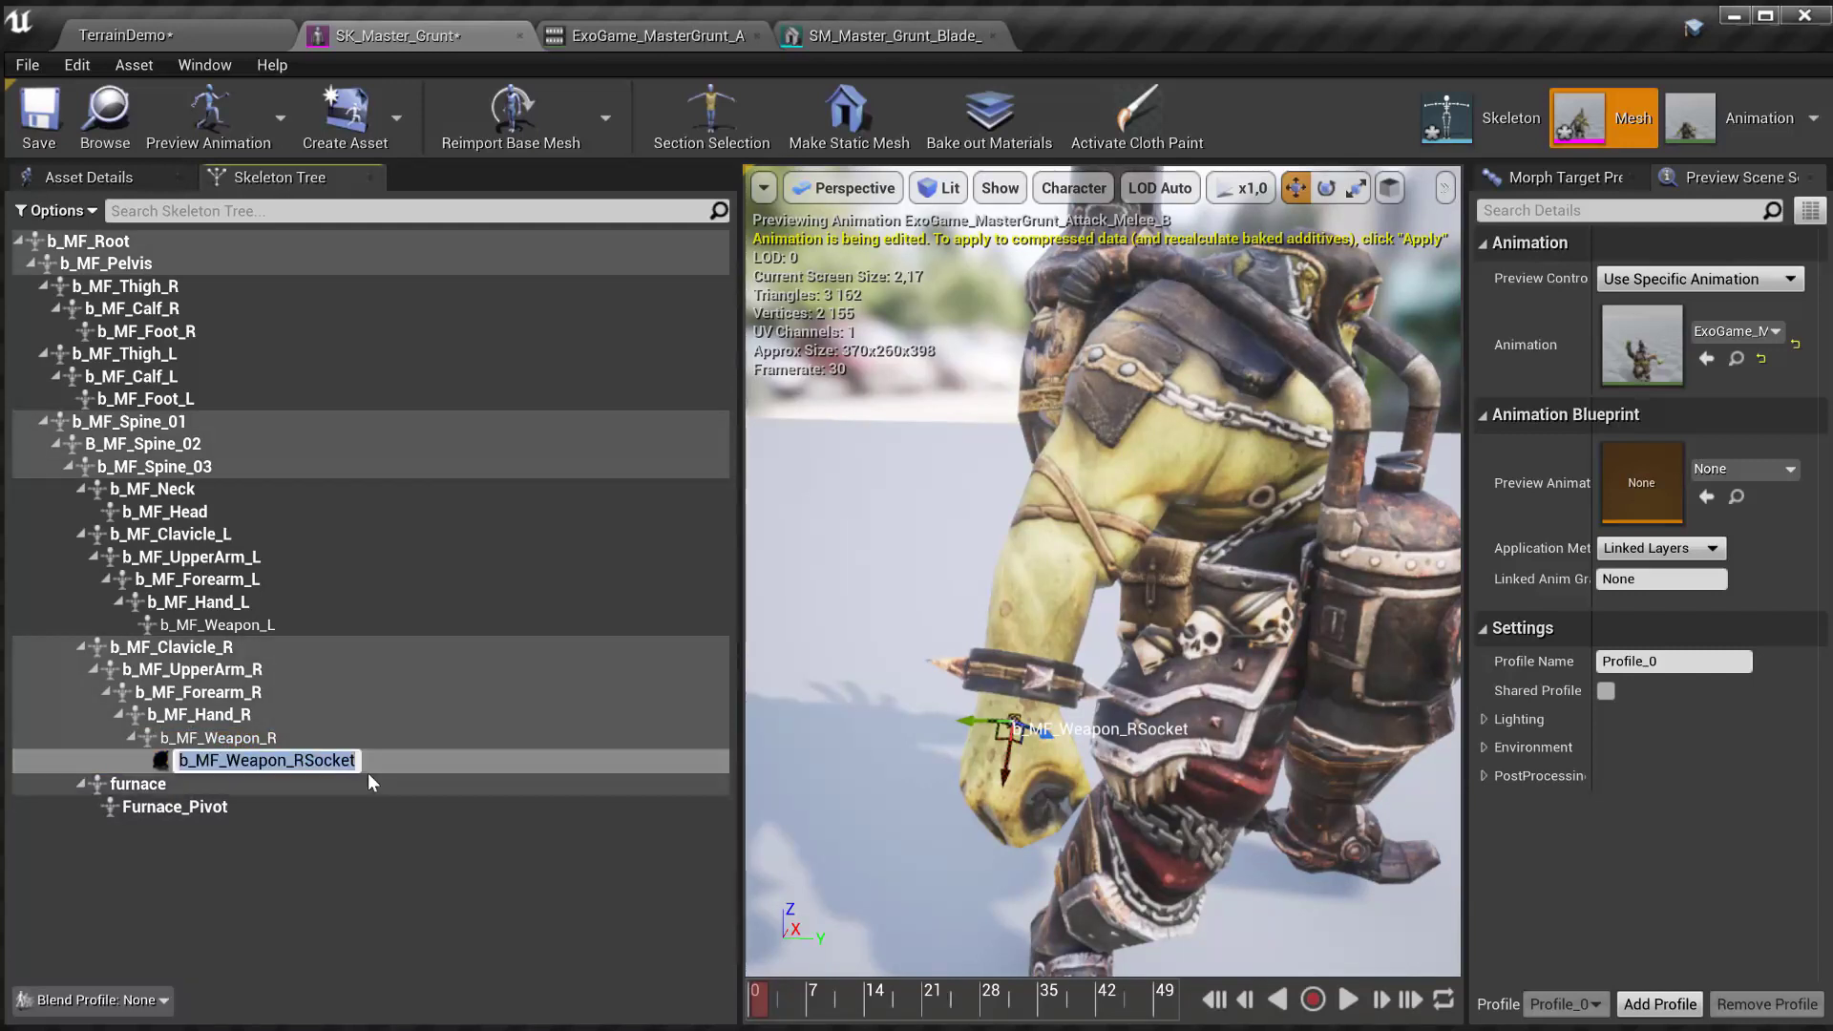
pyautogui.write('Skt_Weapon')
pyautogui.press('Return')
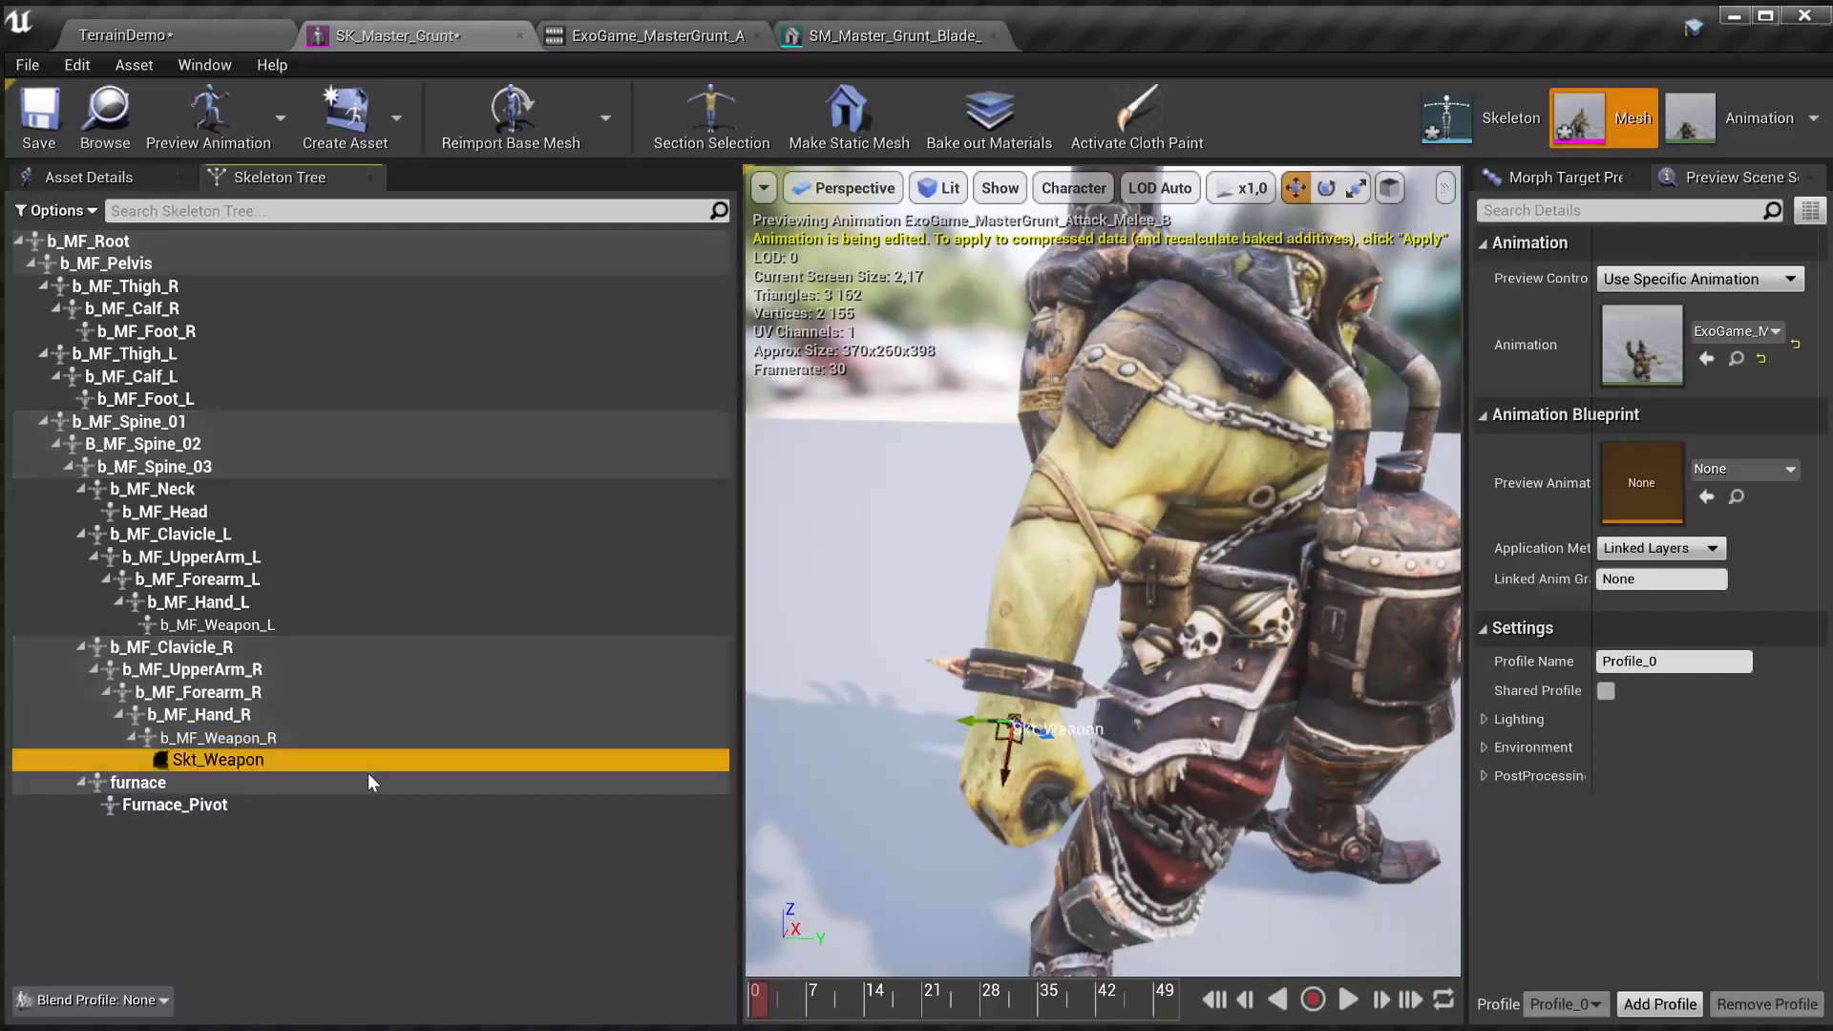
# - Attach the SM_Master_Grunt_Blade_Internal static mesh to the Skt_Weapon socket as a preview asset
pyautogui.rightClick(229, 761)
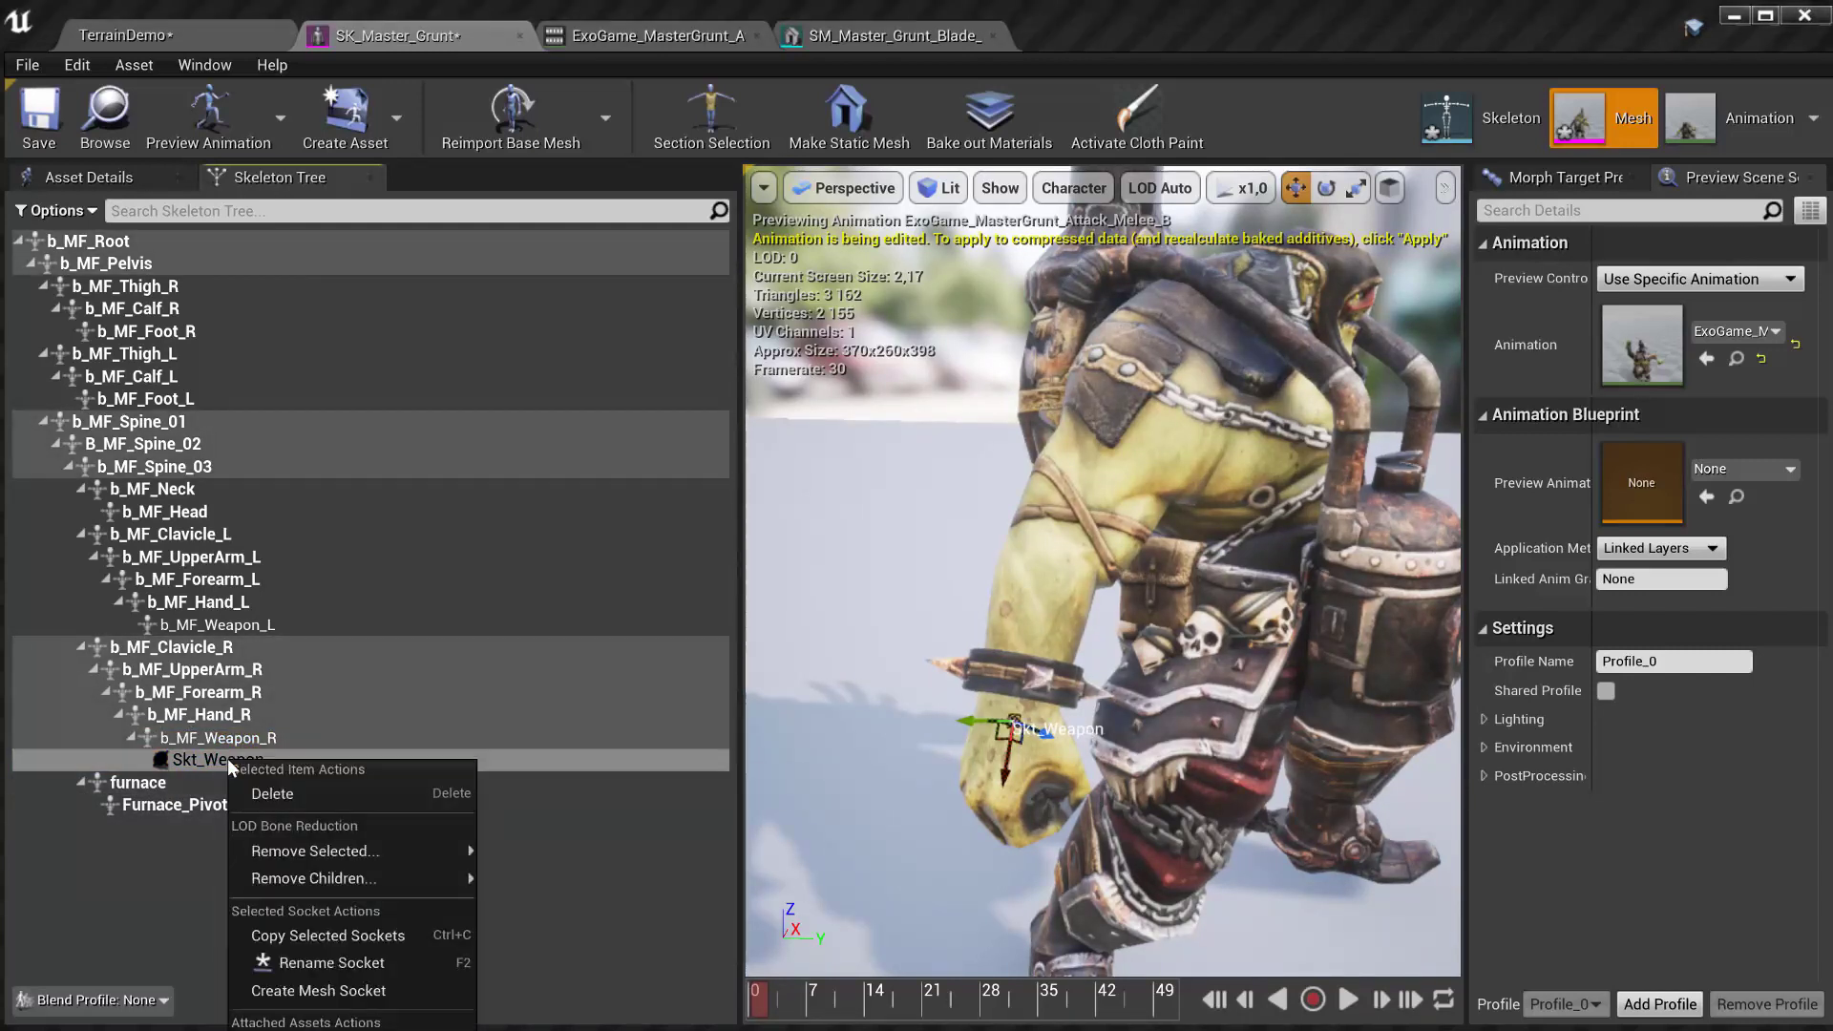
pyautogui.rightClick(212, 758)
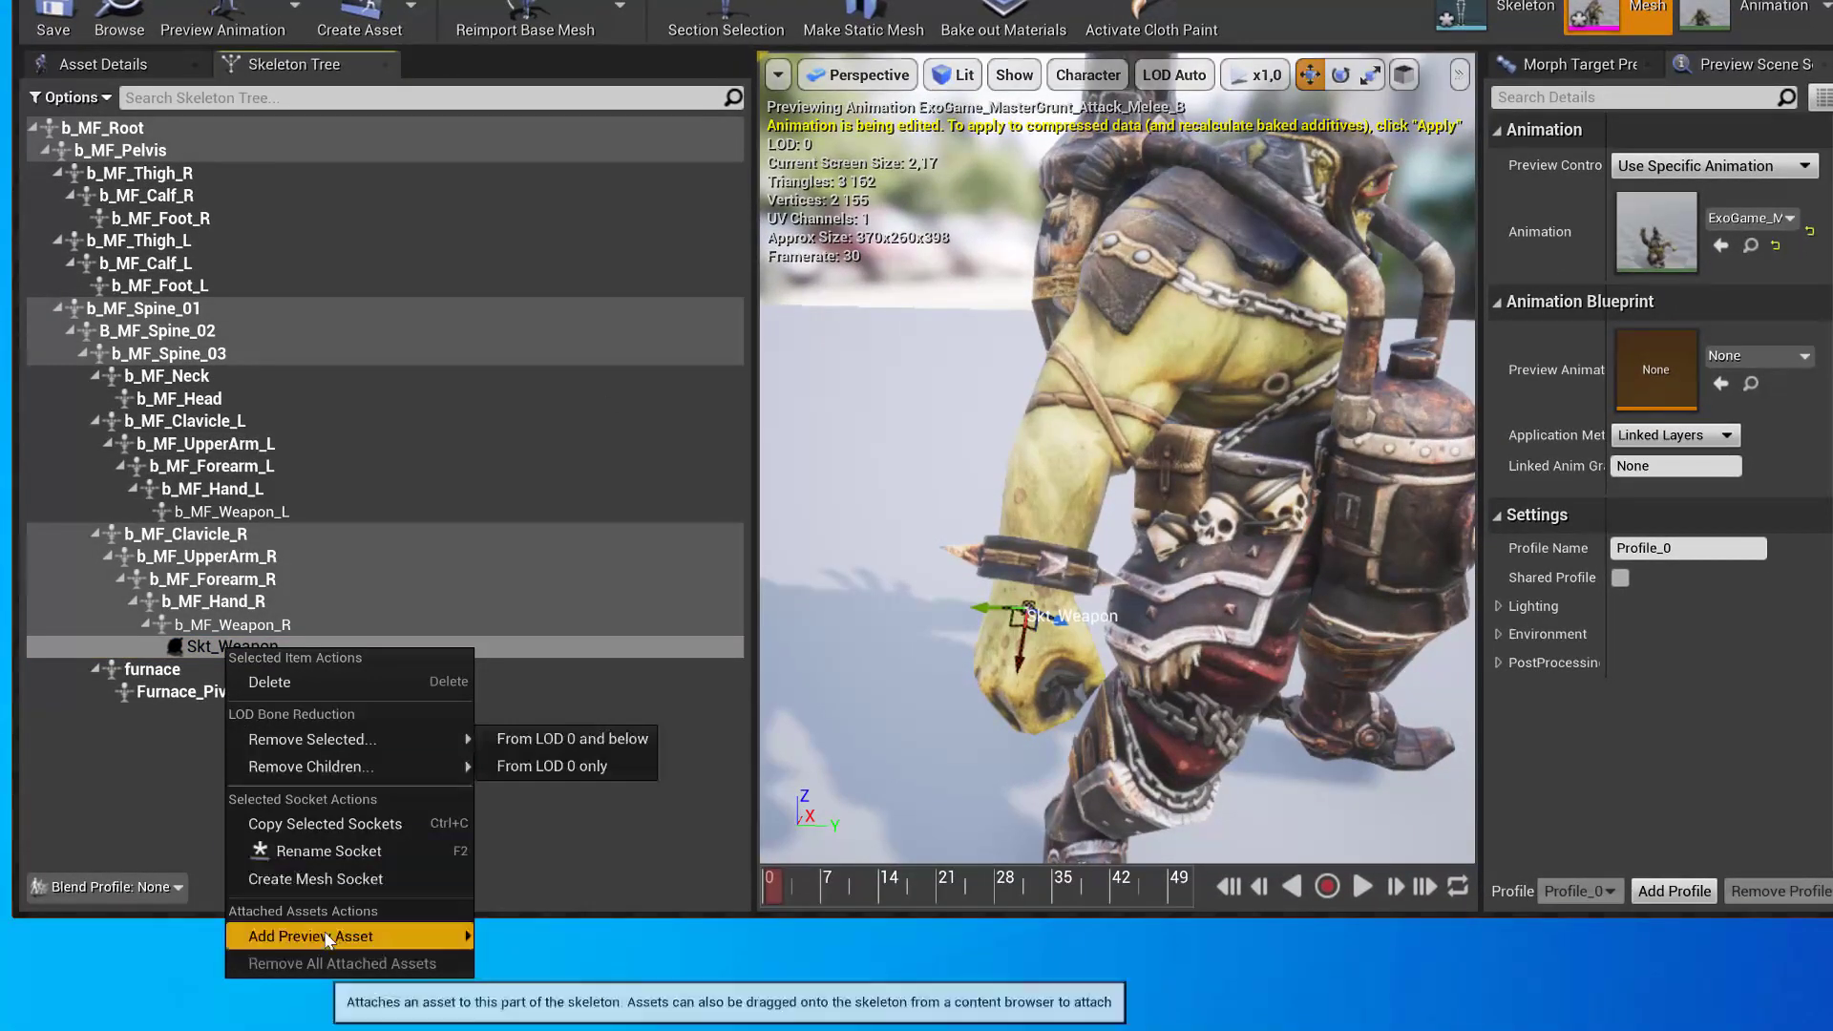
pyautogui.moveTo(311, 935)
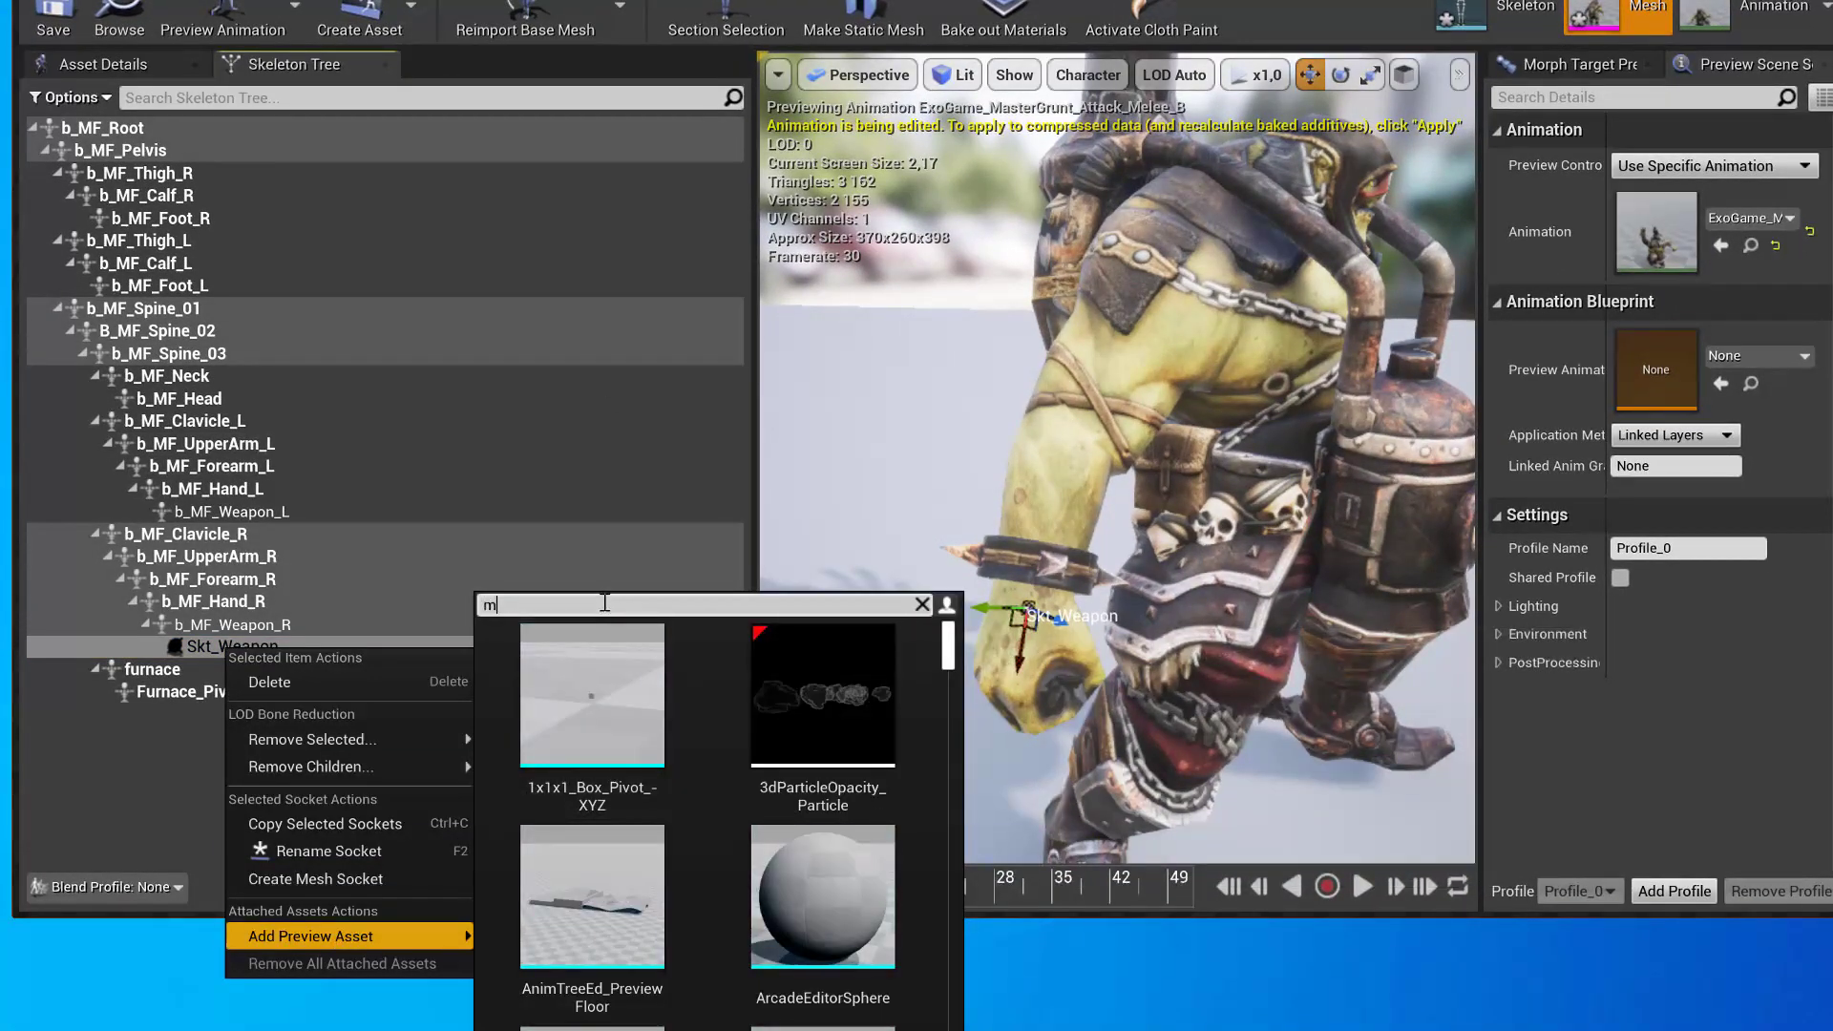
pyautogui.write('master')
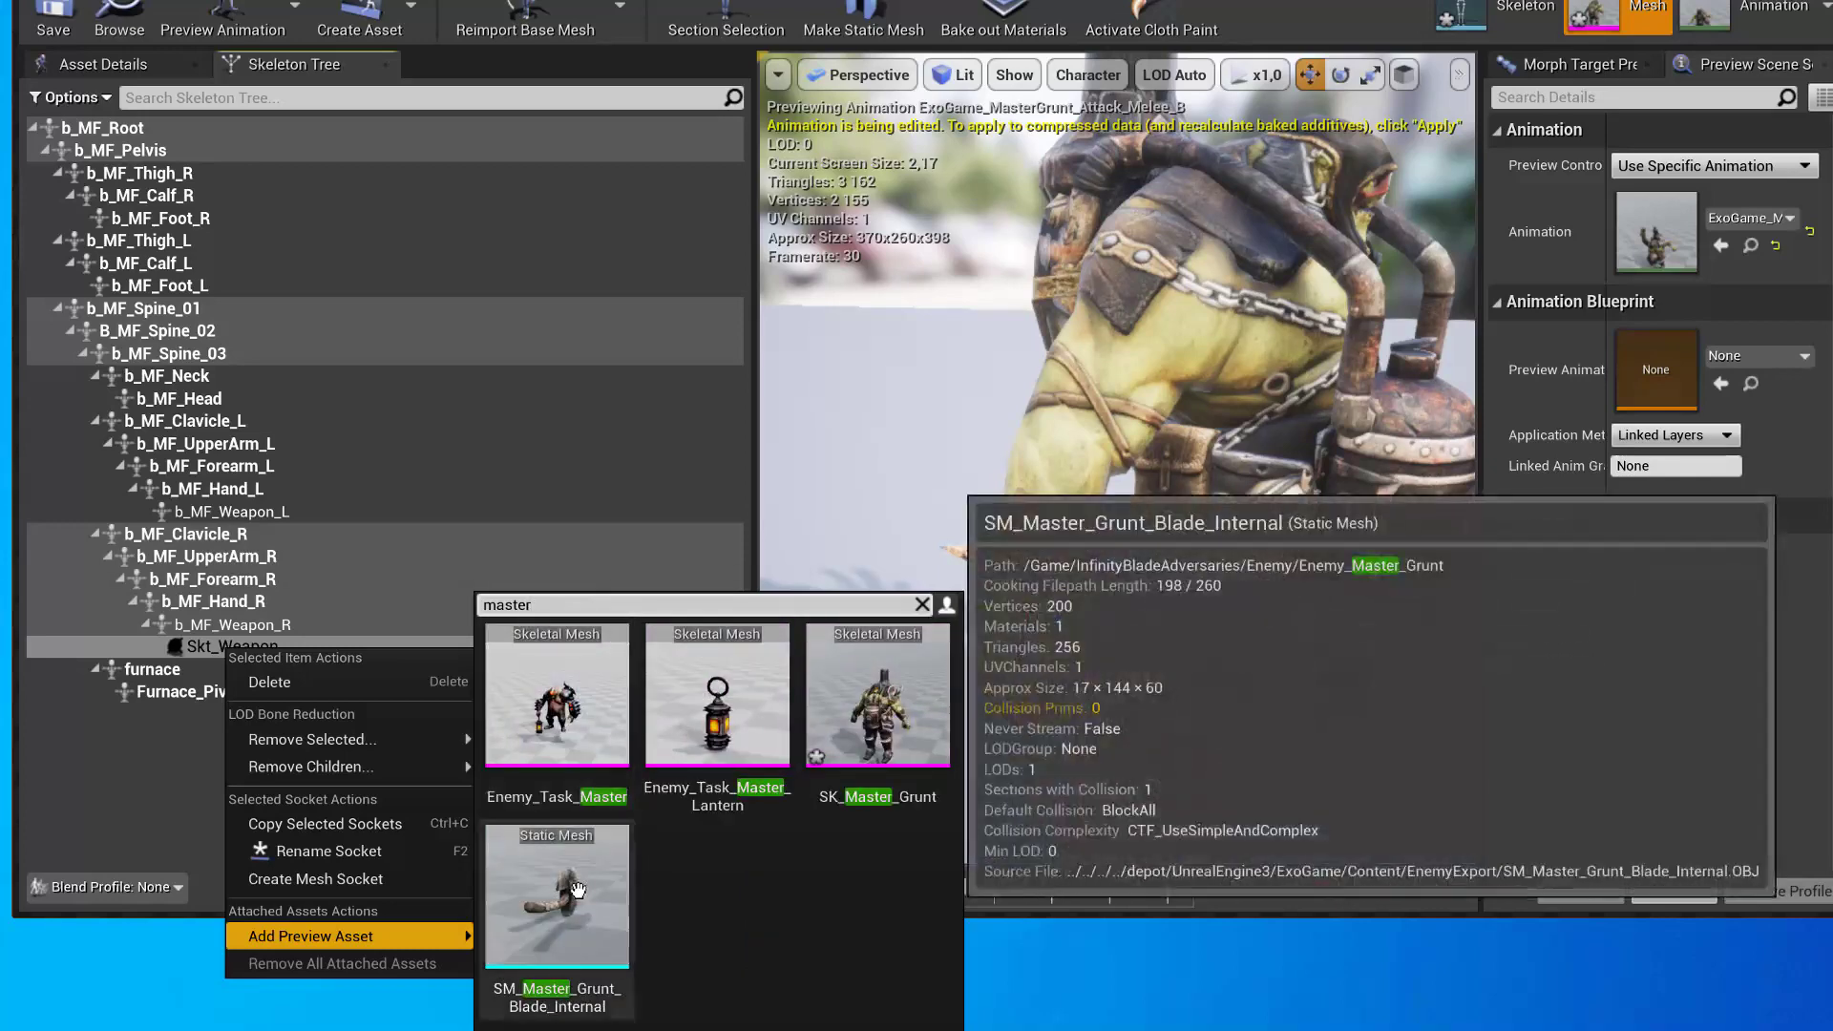
pyautogui.click(585, 893)
pyautogui.click(263, 668)
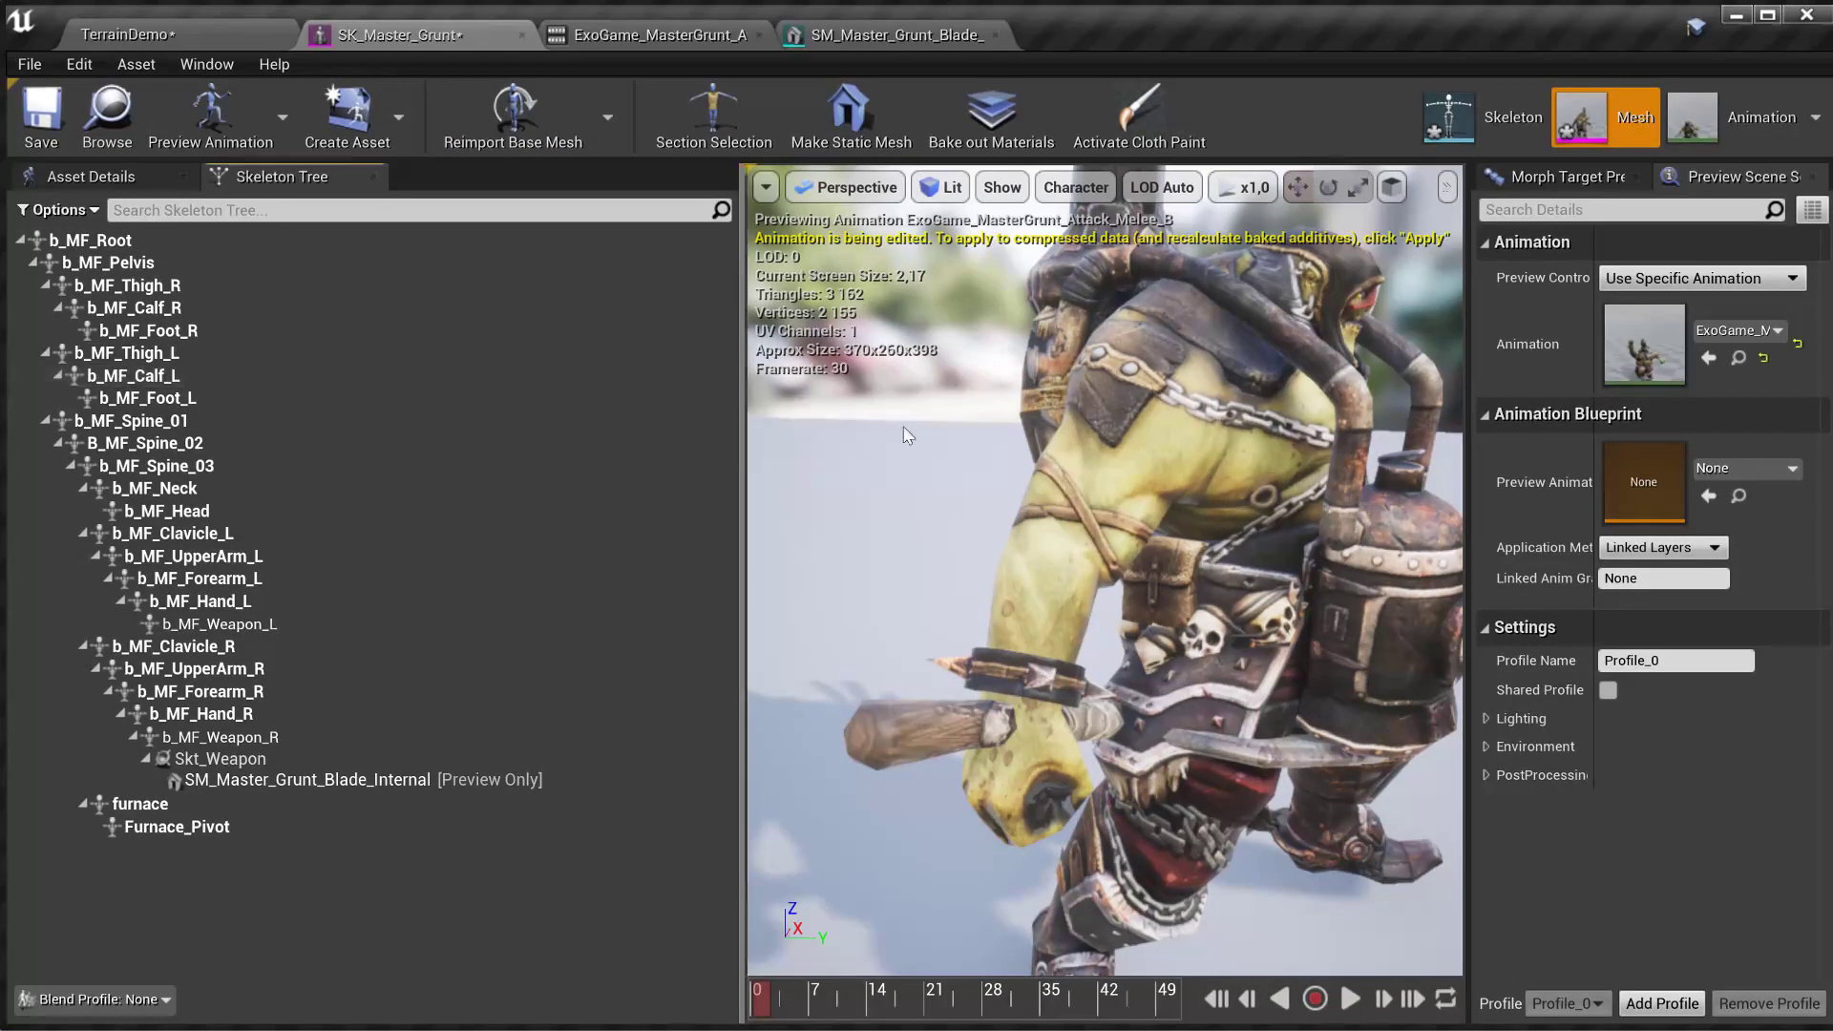
# - Check how the grunt holds the blade in the Attack_Melee_B preview animation, and inspect the preview animation choices
pyautogui.moveTo(904, 428); pyautogui.dragTo(1117, 497)
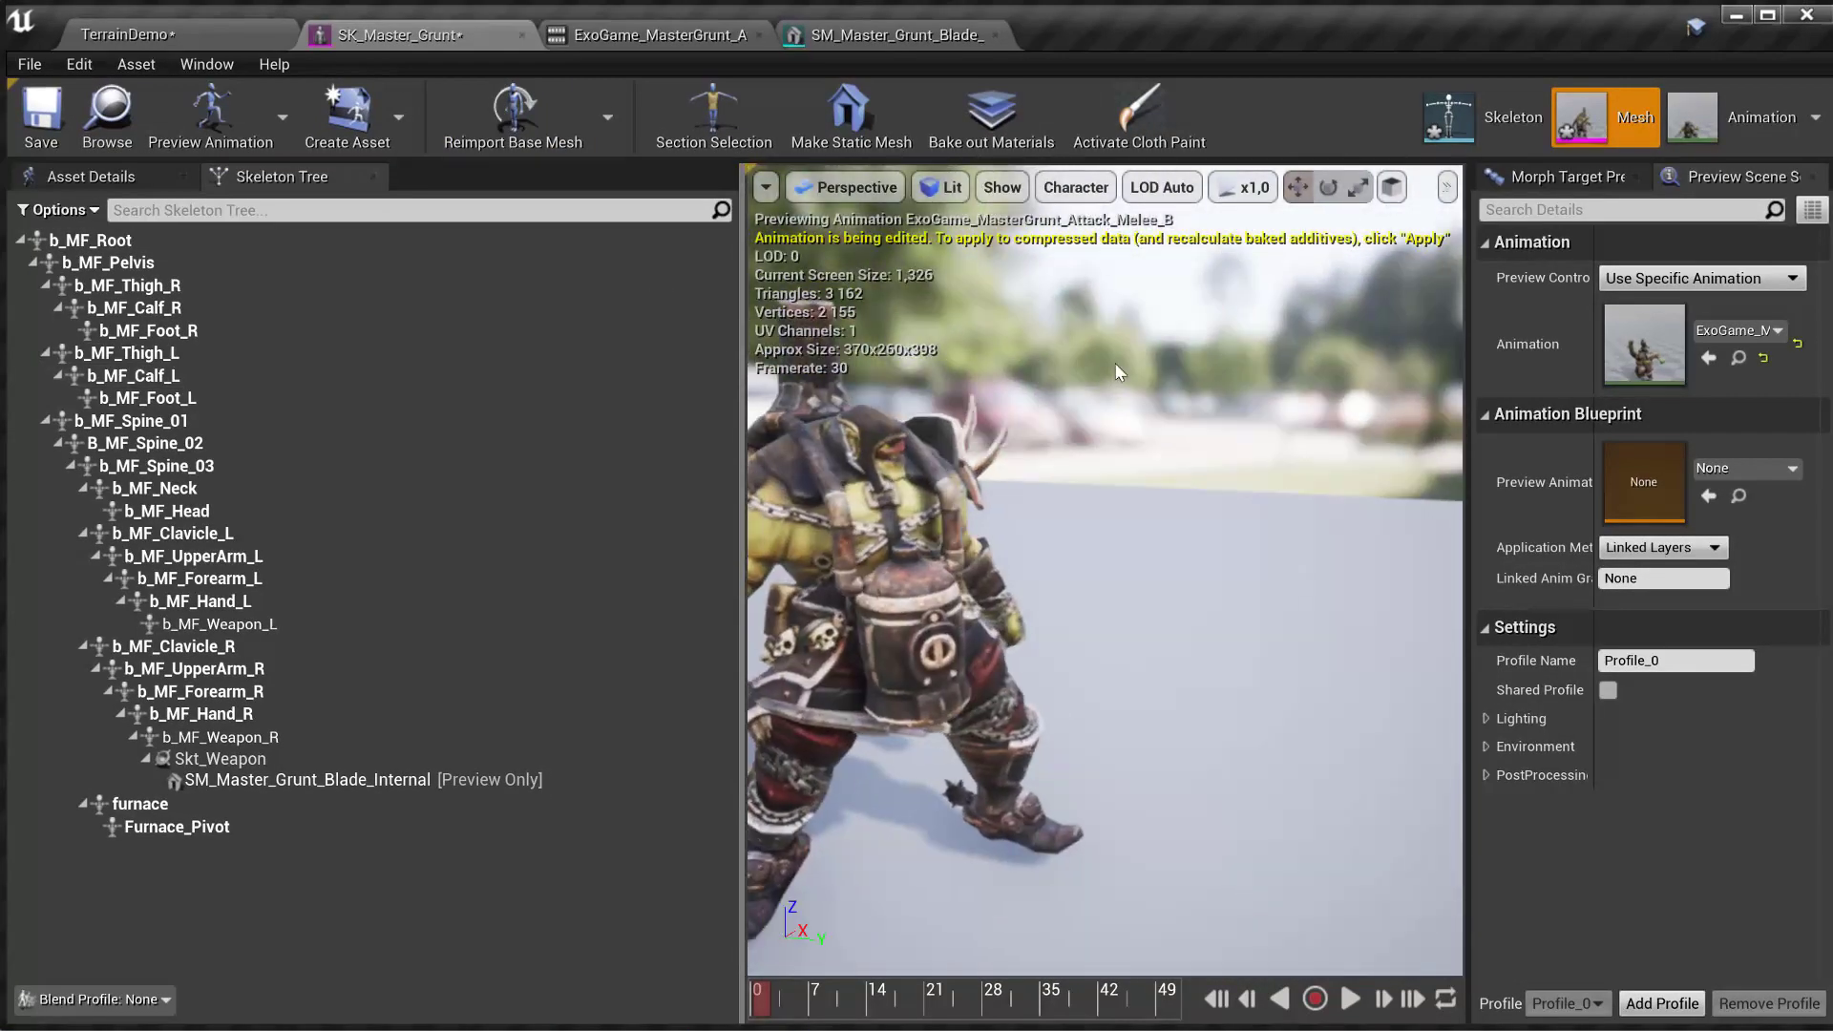
pyautogui.click(1710, 280)
pyautogui.click(1710, 280)
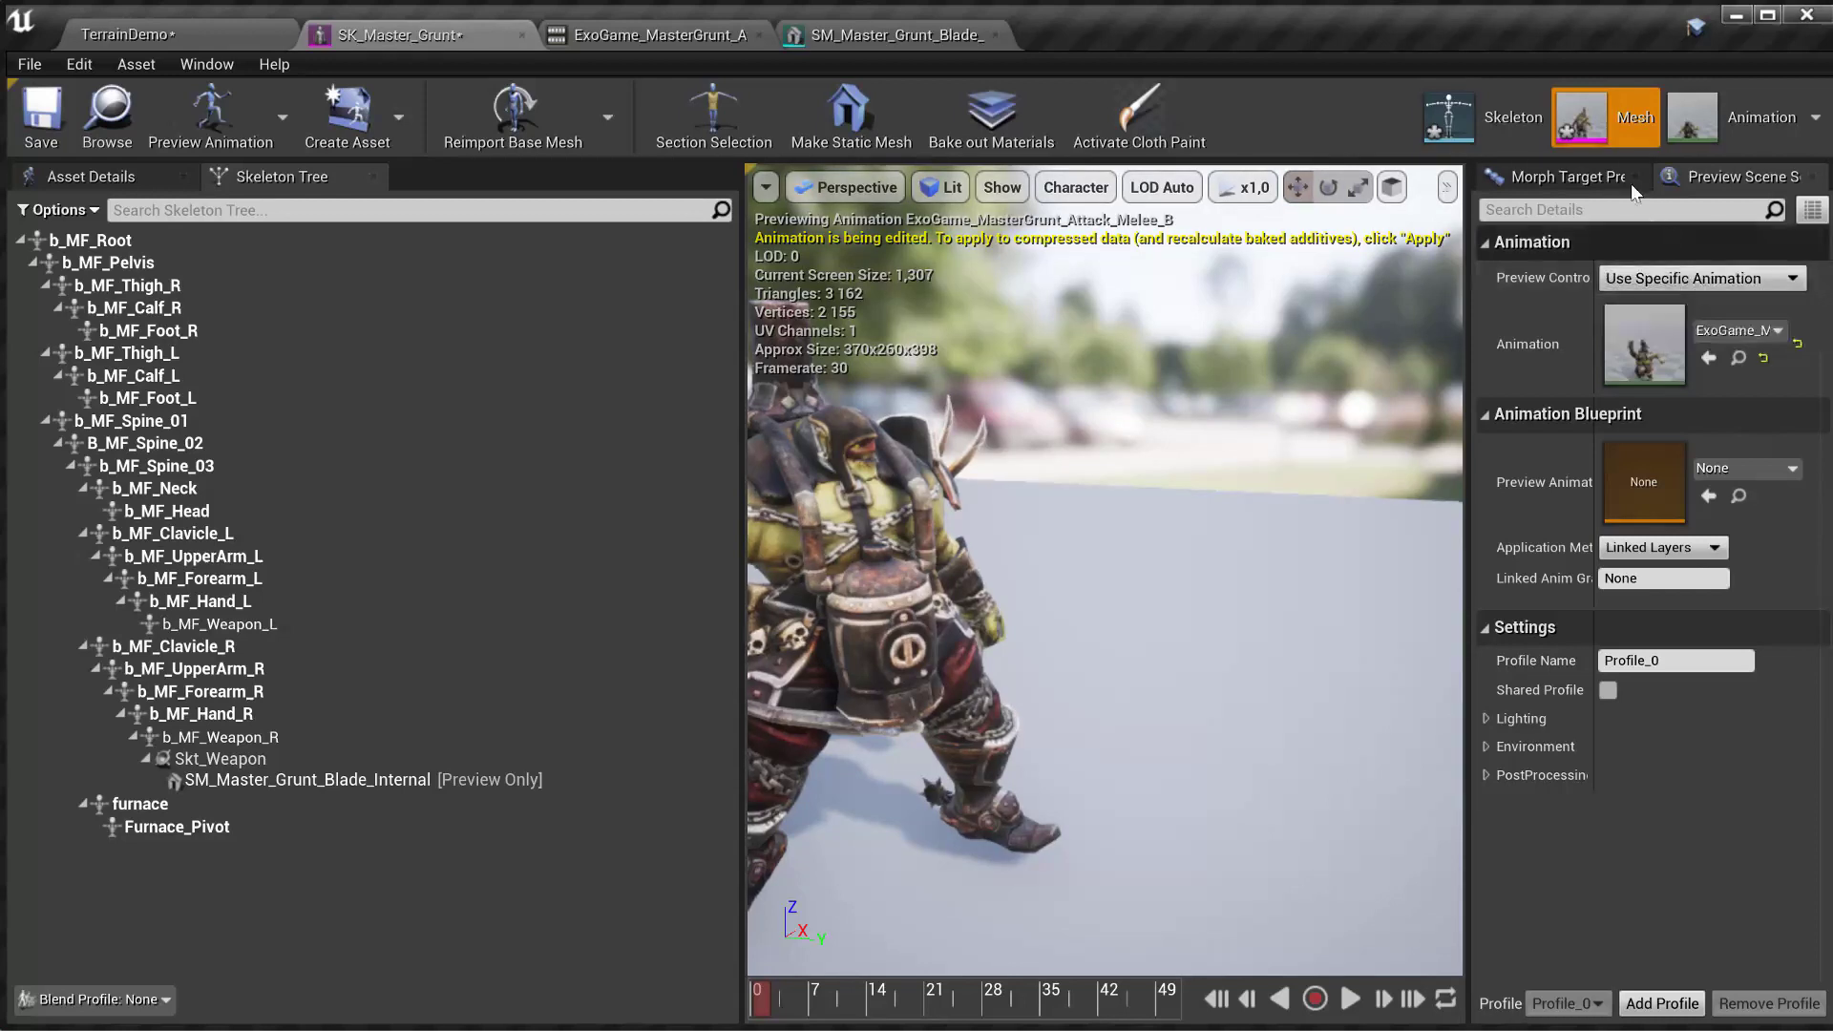
pyautogui.click(1738, 331)
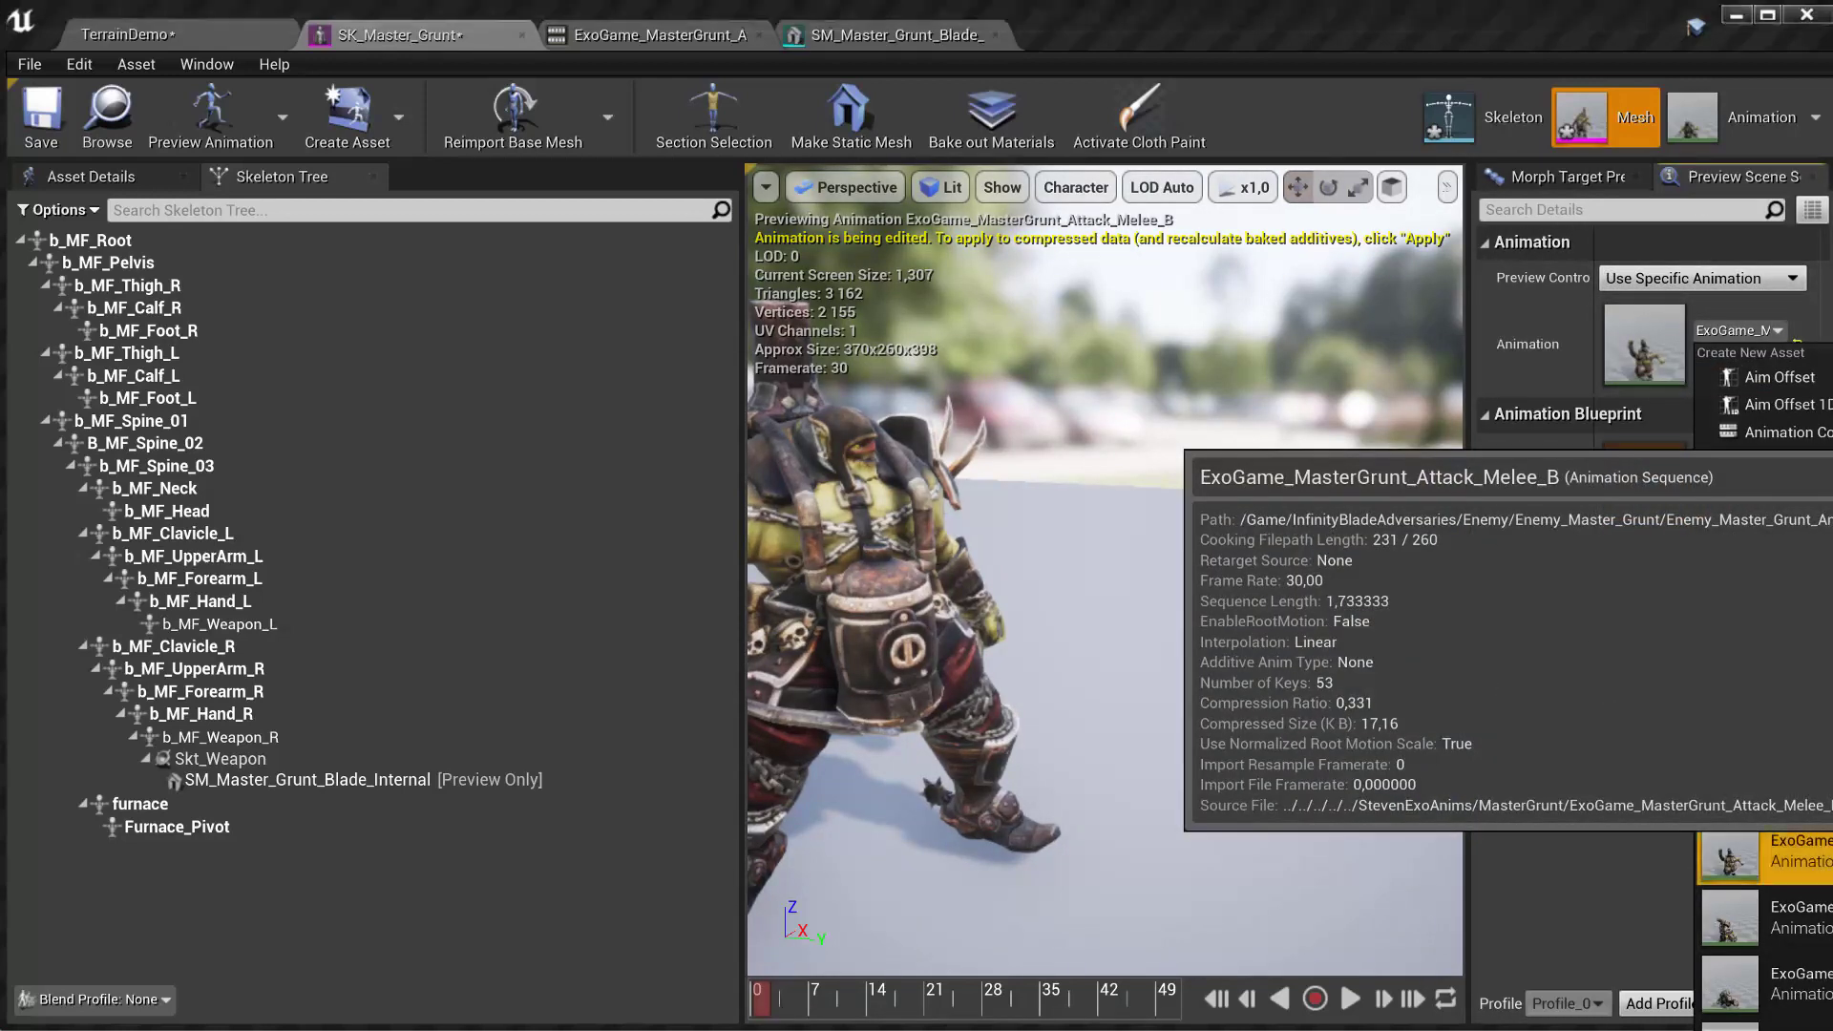
pyautogui.click(1179, 562)
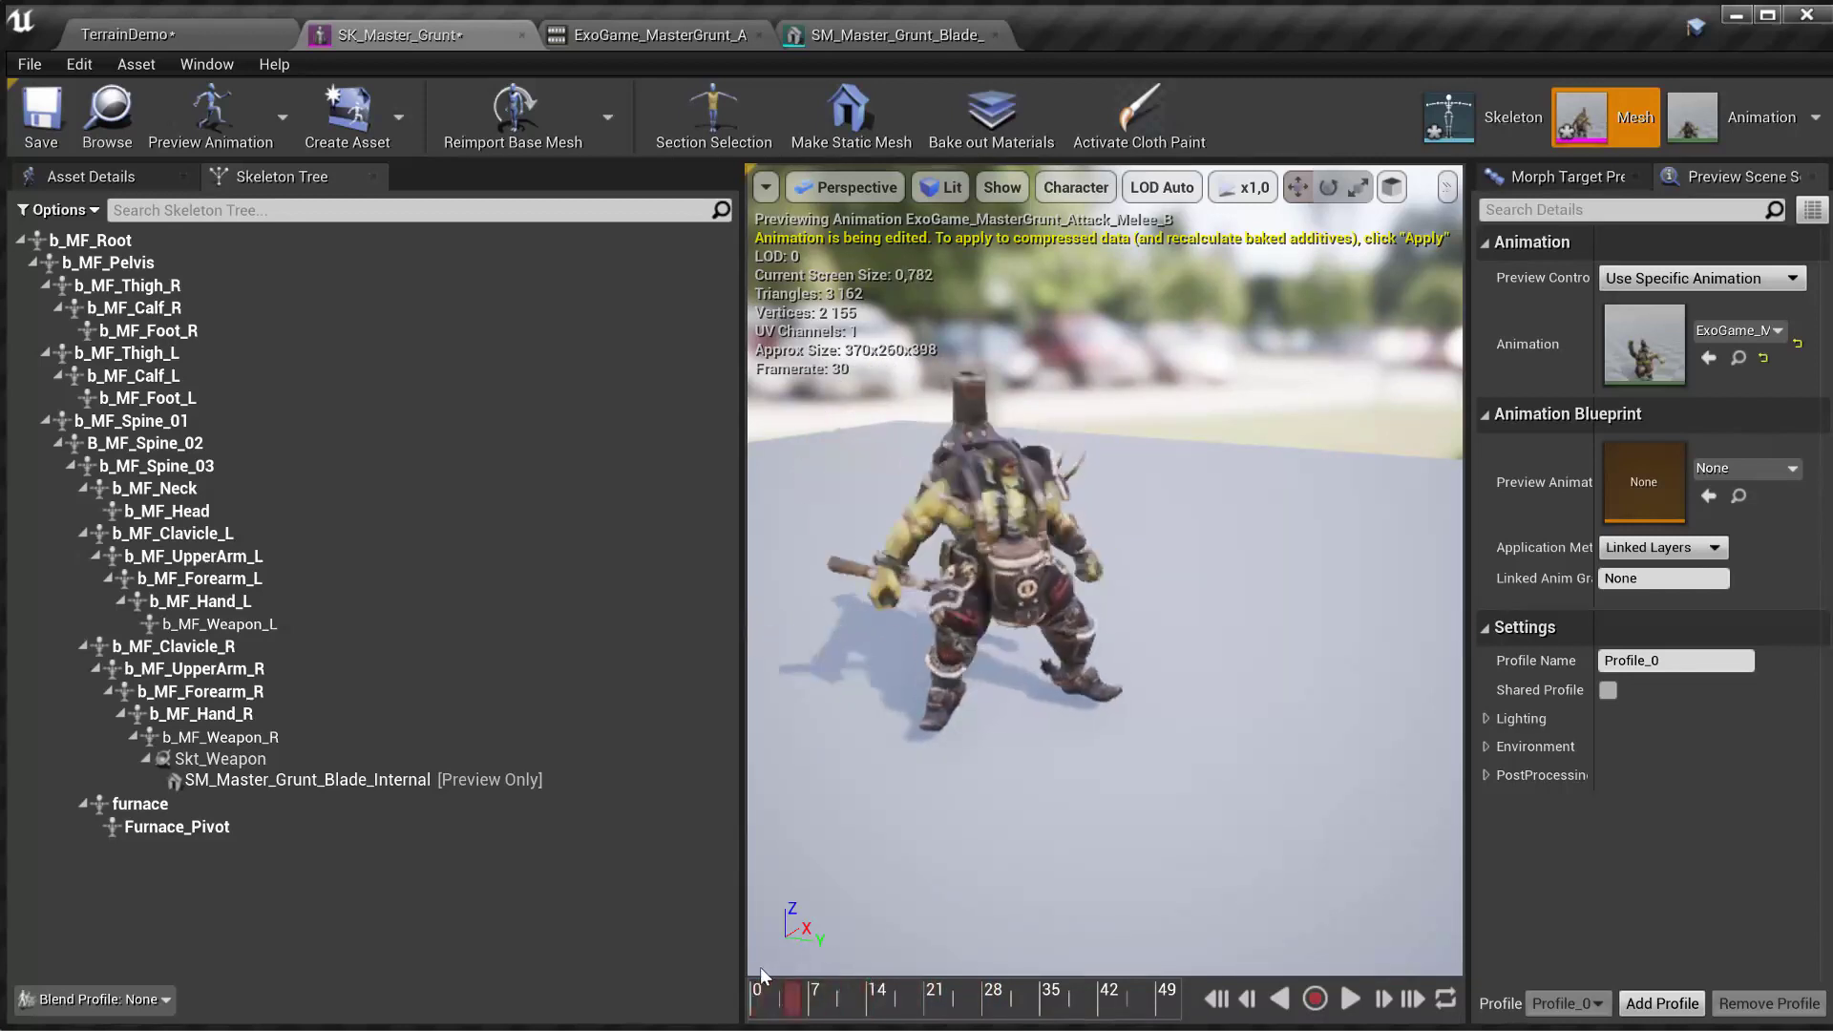
# - Rotate the Skt_Weapon socket about 120 degrees to turn the blade in the grunt's right hand
pyautogui.click(286, 780)
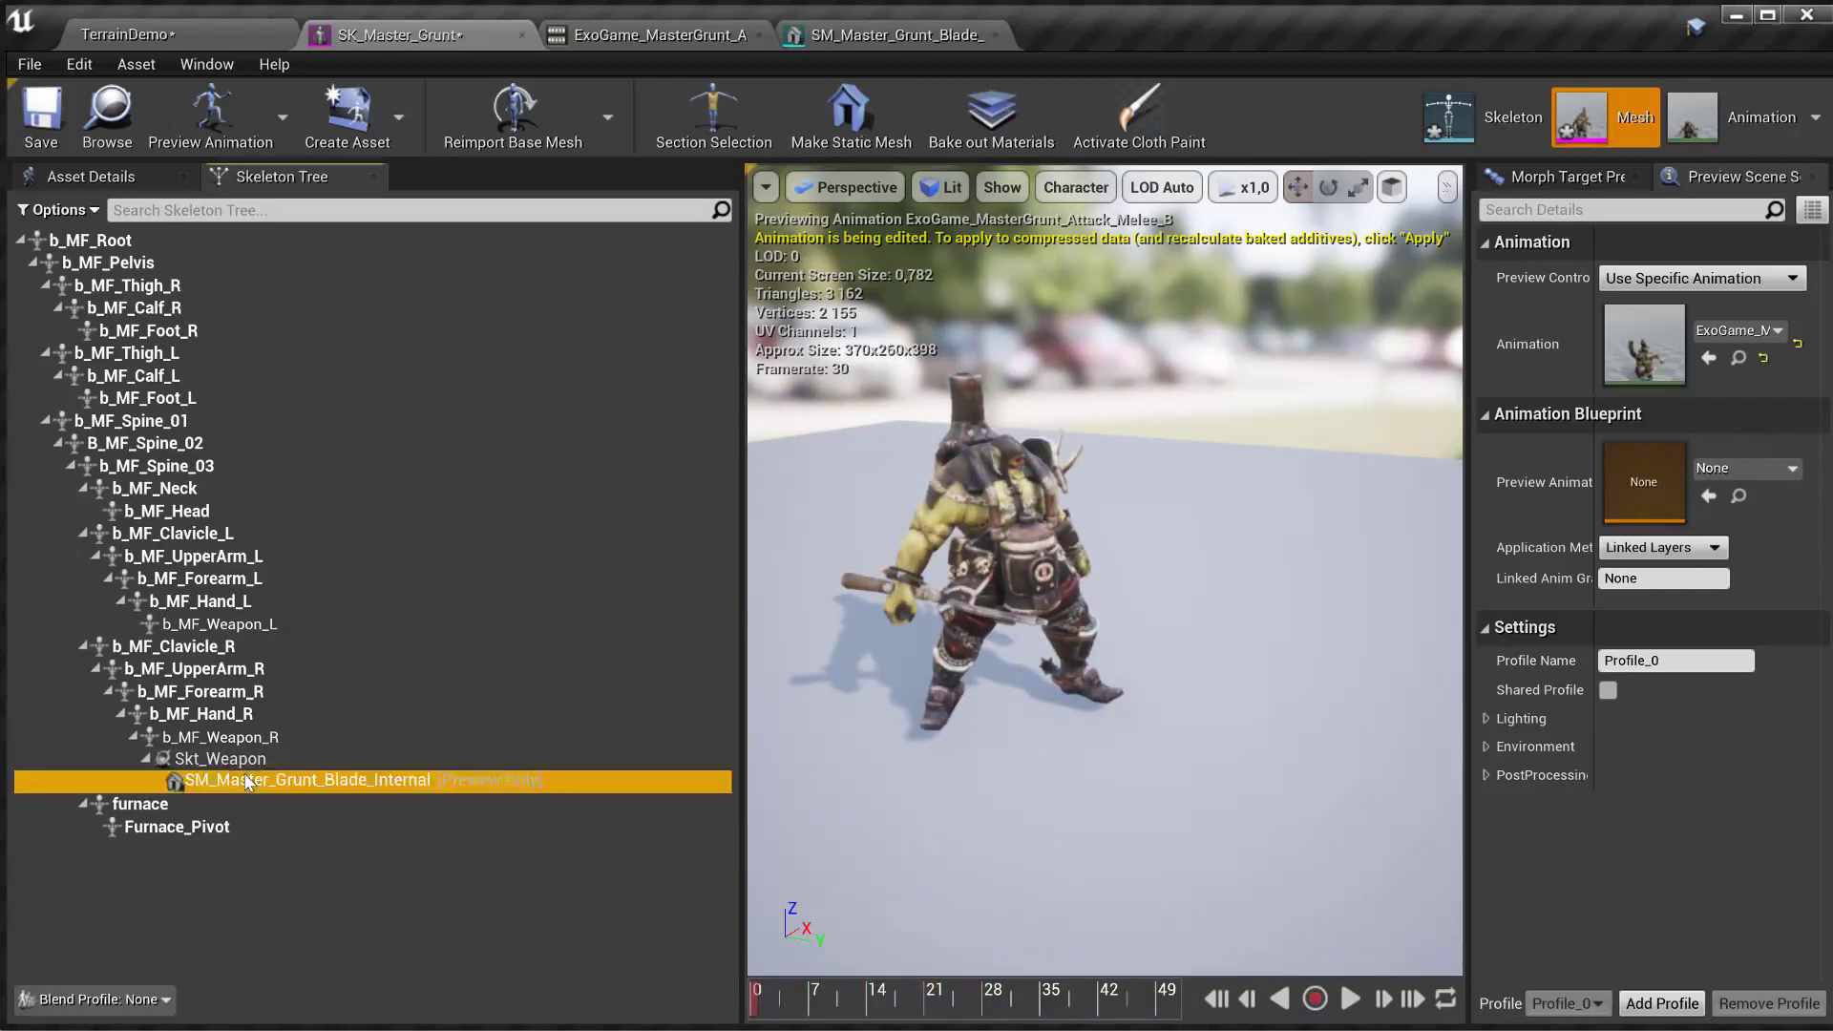
pyautogui.click(218, 760)
pyautogui.moveTo(1104, 570); pyautogui.dragTo(1089, 649, button='right')
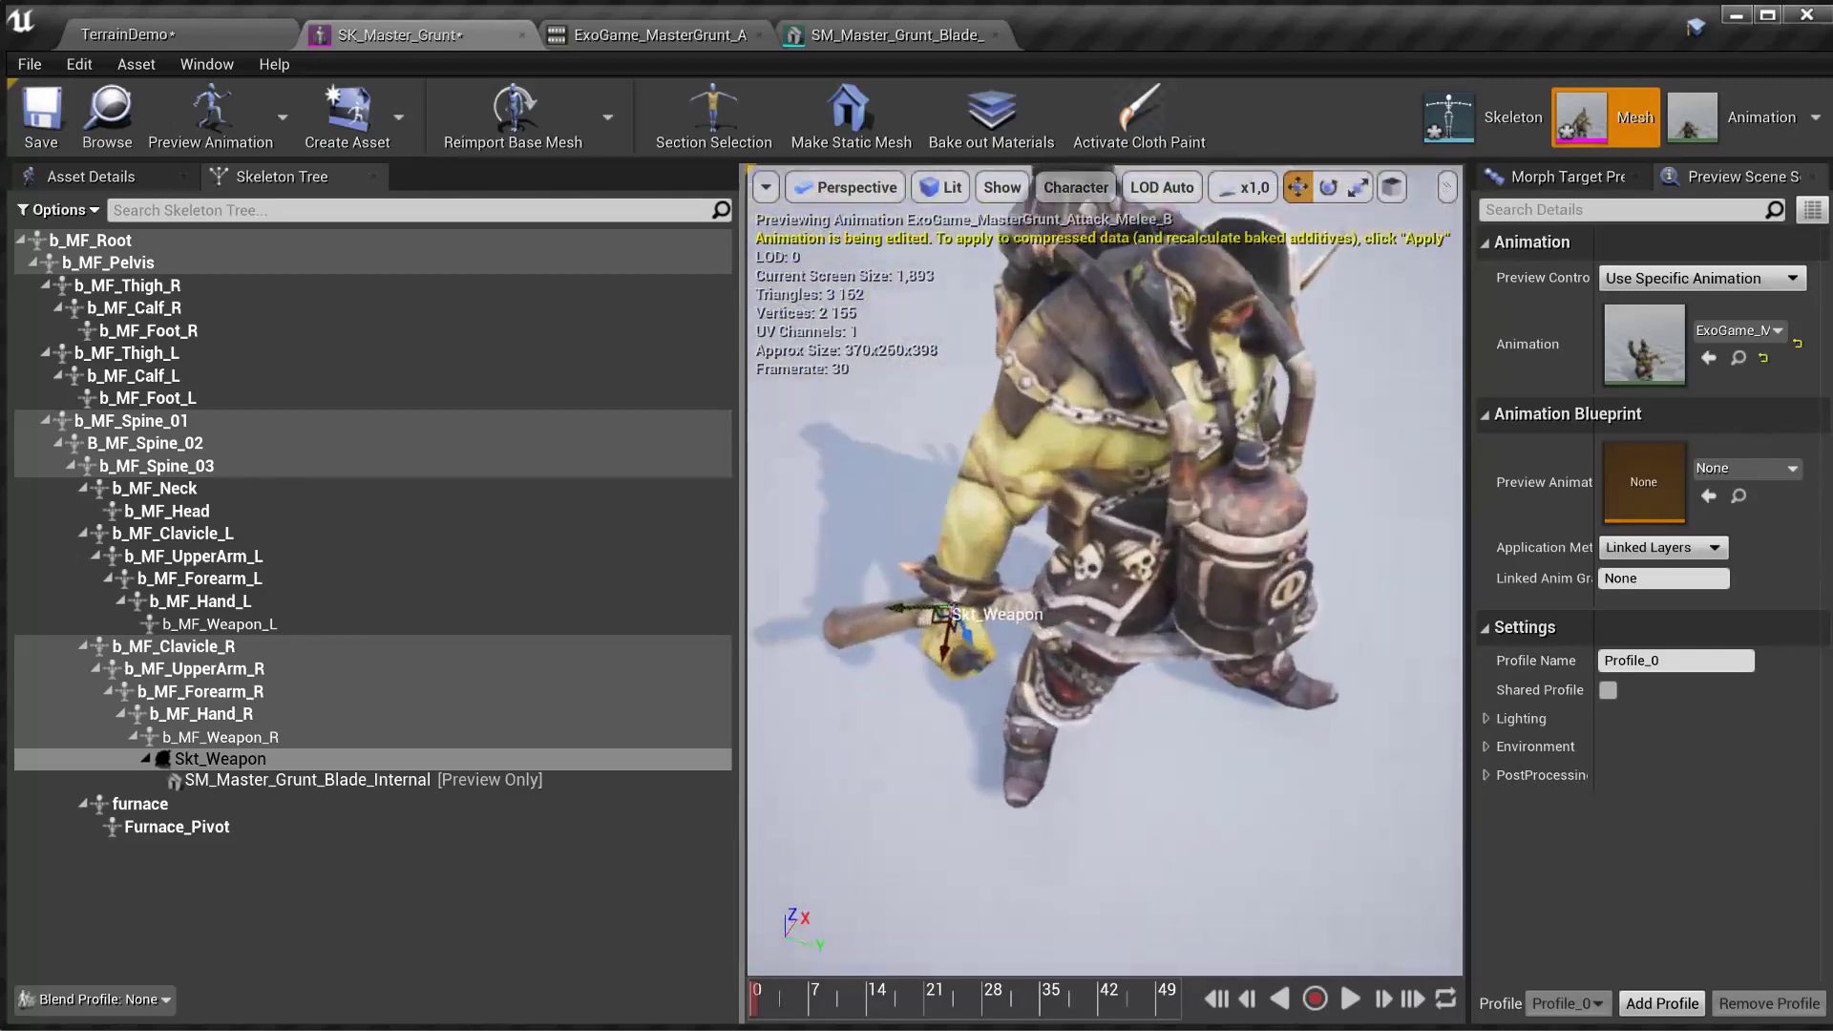
pyautogui.press('e')
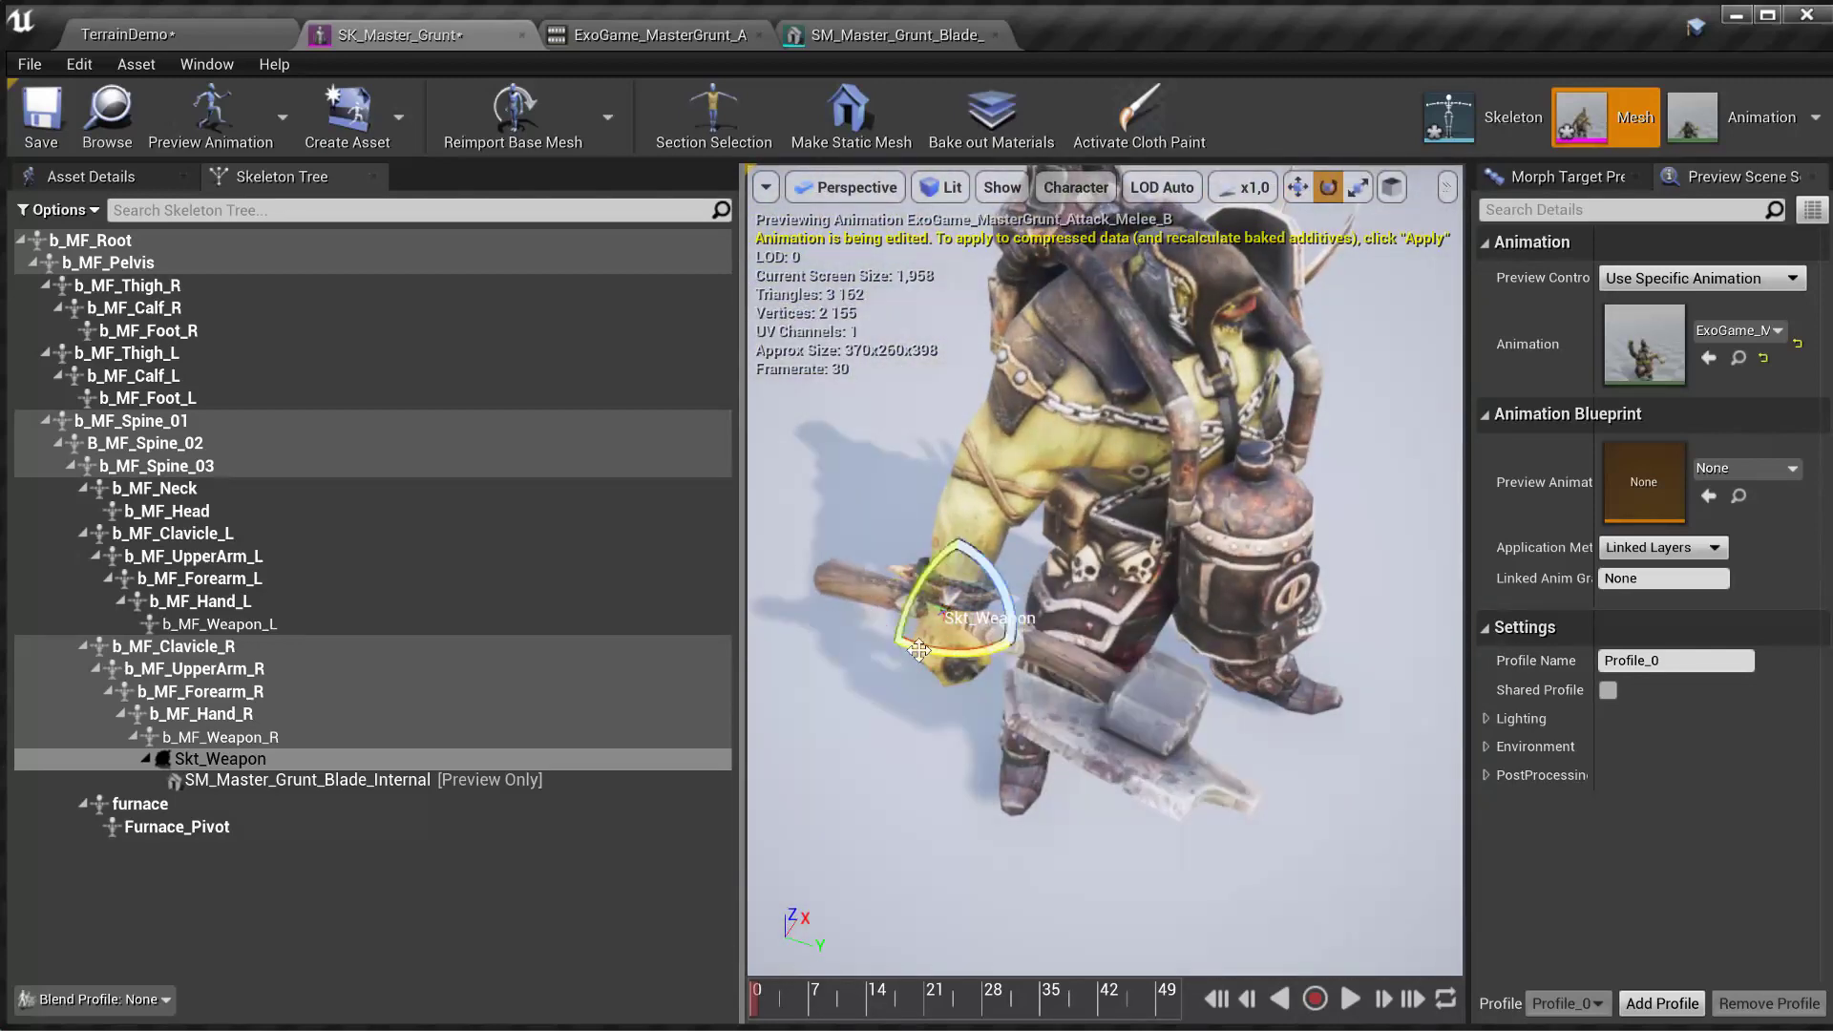
pyautogui.moveTo(940, 555); pyautogui.dragTo(945, 620)
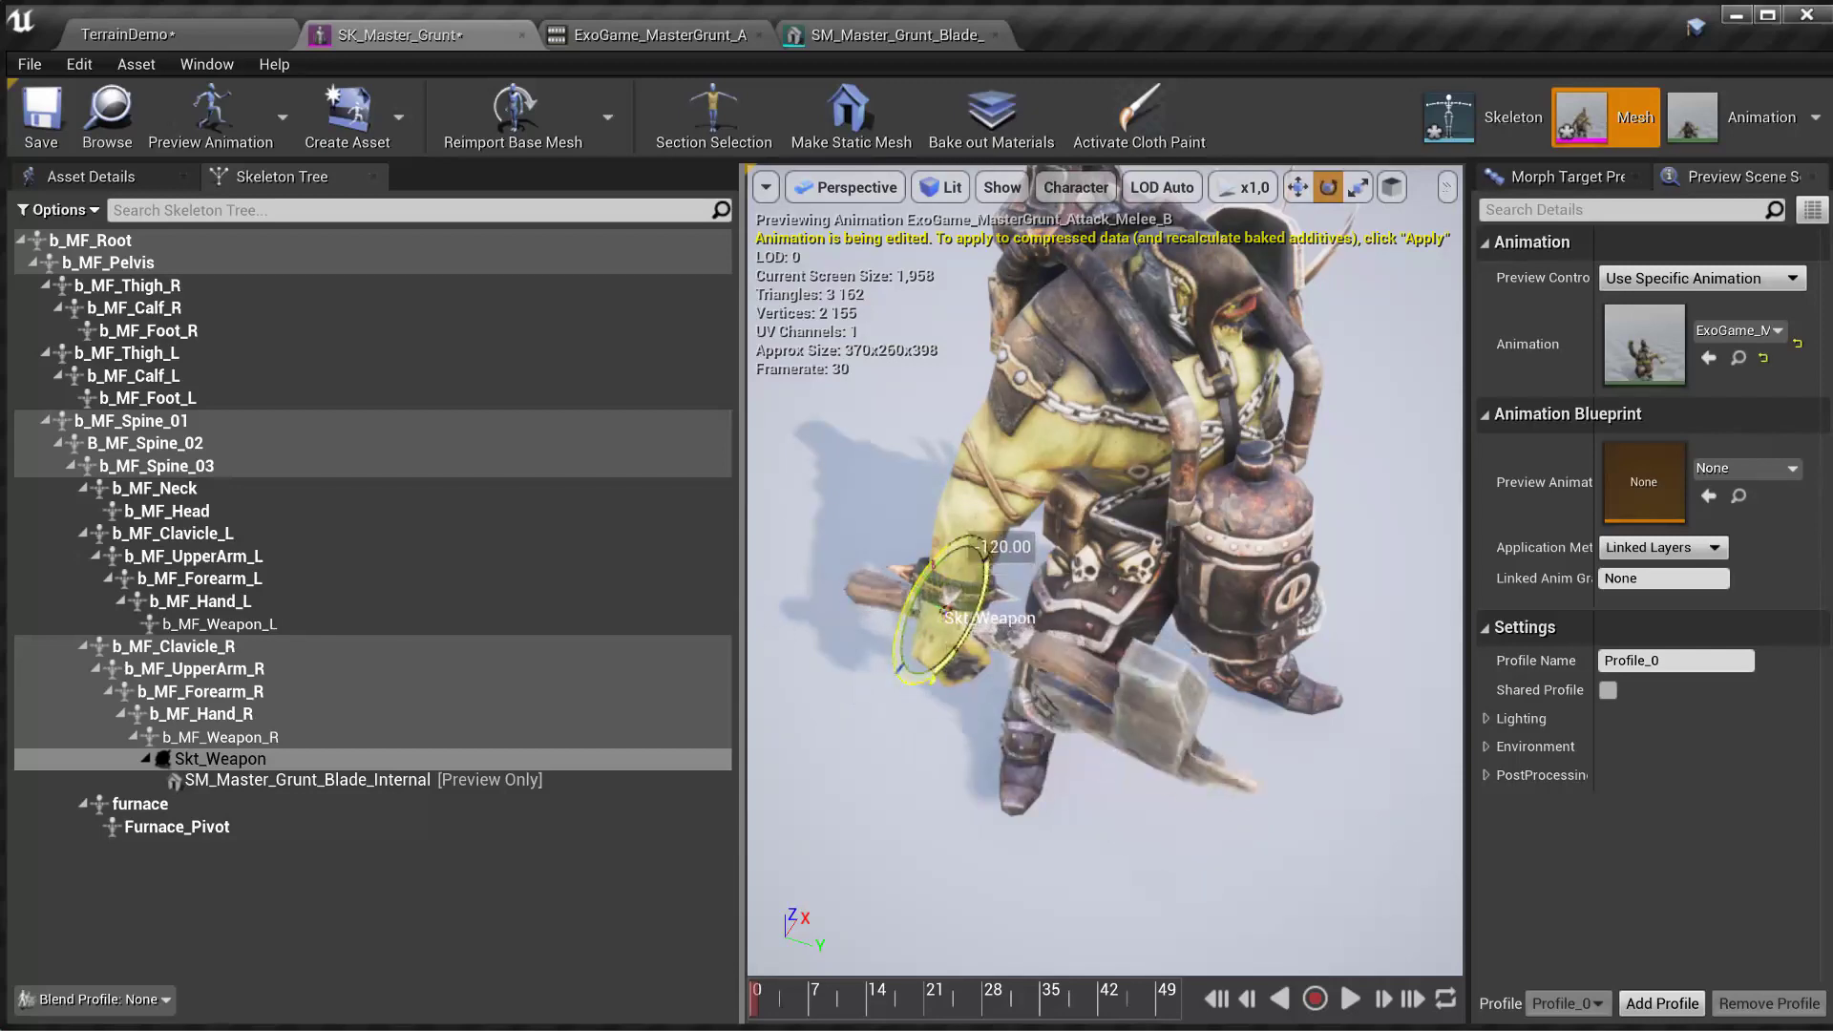
# - Fine-tune the placement and rotation of the Skt_Weapon socket in the grunt's right hand, and scrub through the attack preview animation
pyautogui.moveTo(953, 579); pyautogui.dragTo(984, 515, button='right')
pyautogui.moveTo(1294, 621); pyautogui.dragTo(1246, 621, button='right')
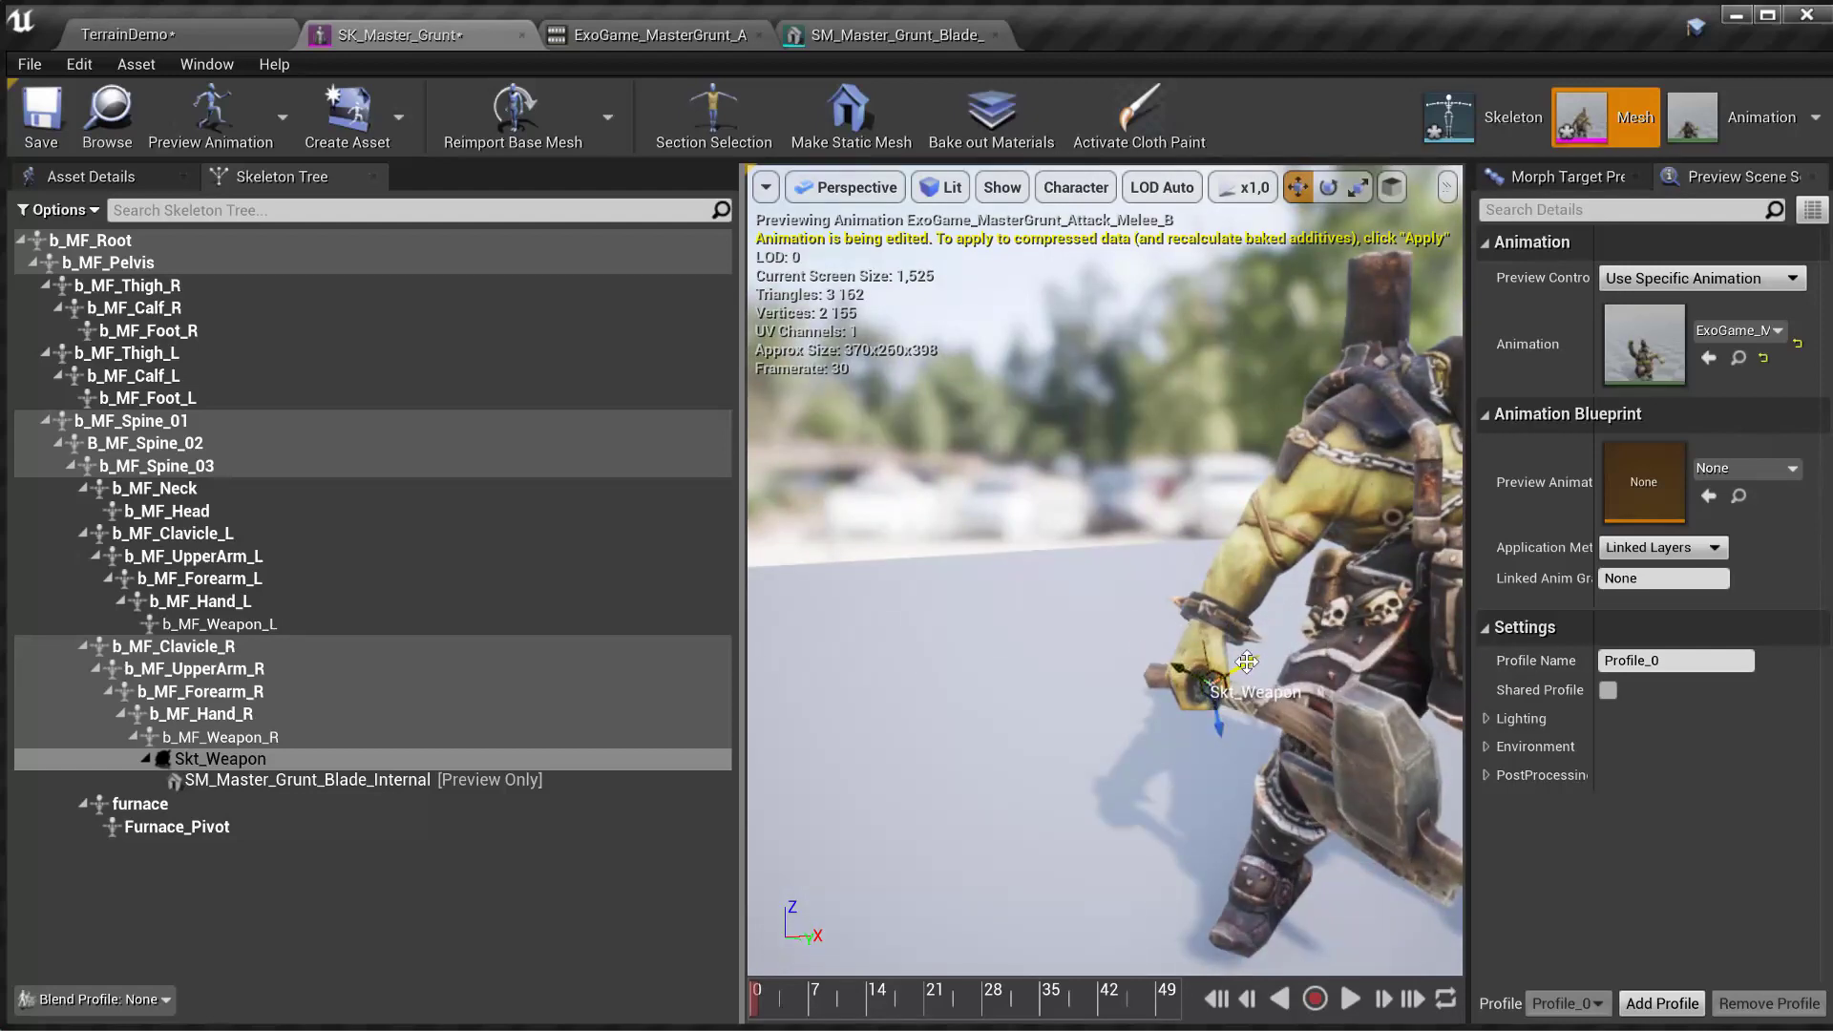
pyautogui.moveTo(1247, 662); pyautogui.dragTo(1237, 666)
pyautogui.moveTo(1238, 667); pyautogui.dragTo(1041, 650, button='right')
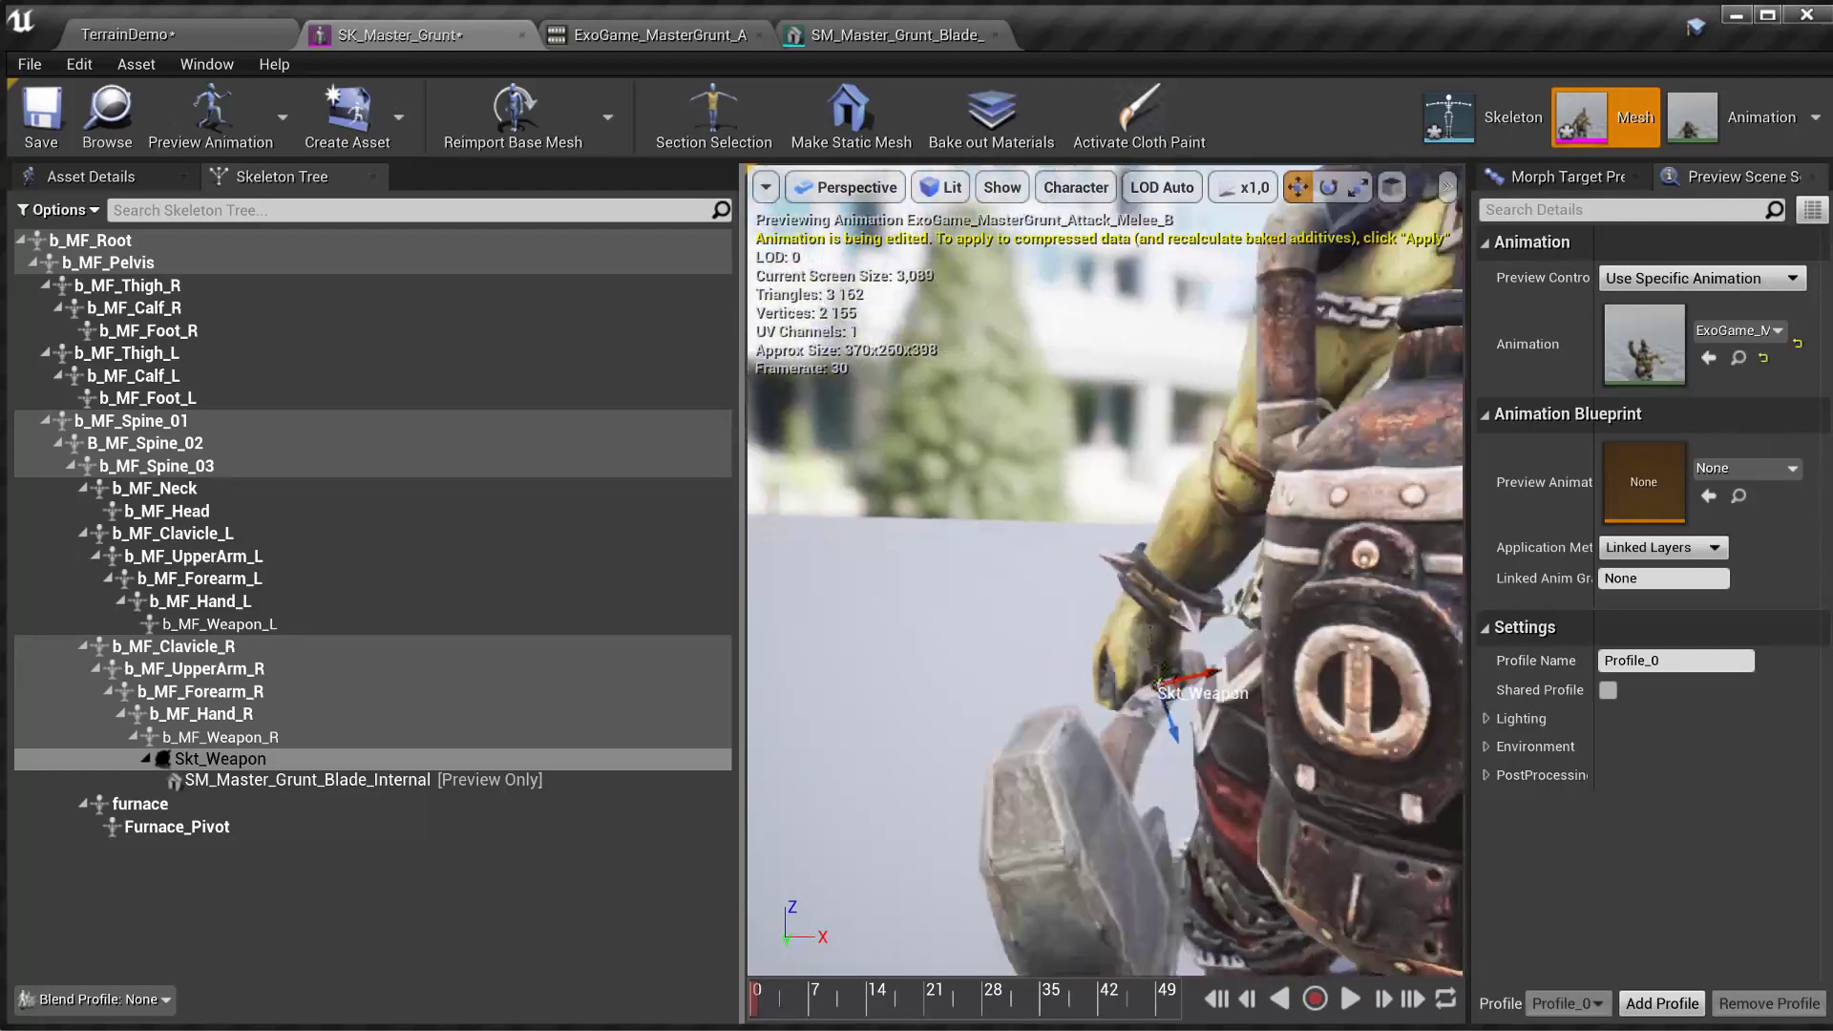
pyautogui.moveTo(1106, 573)
pyautogui.mouseDown(button='right')
pyautogui.moveTo(1242, 535)
pyautogui.moveTo(1127, 583)
pyautogui.mouseUp(button='right')
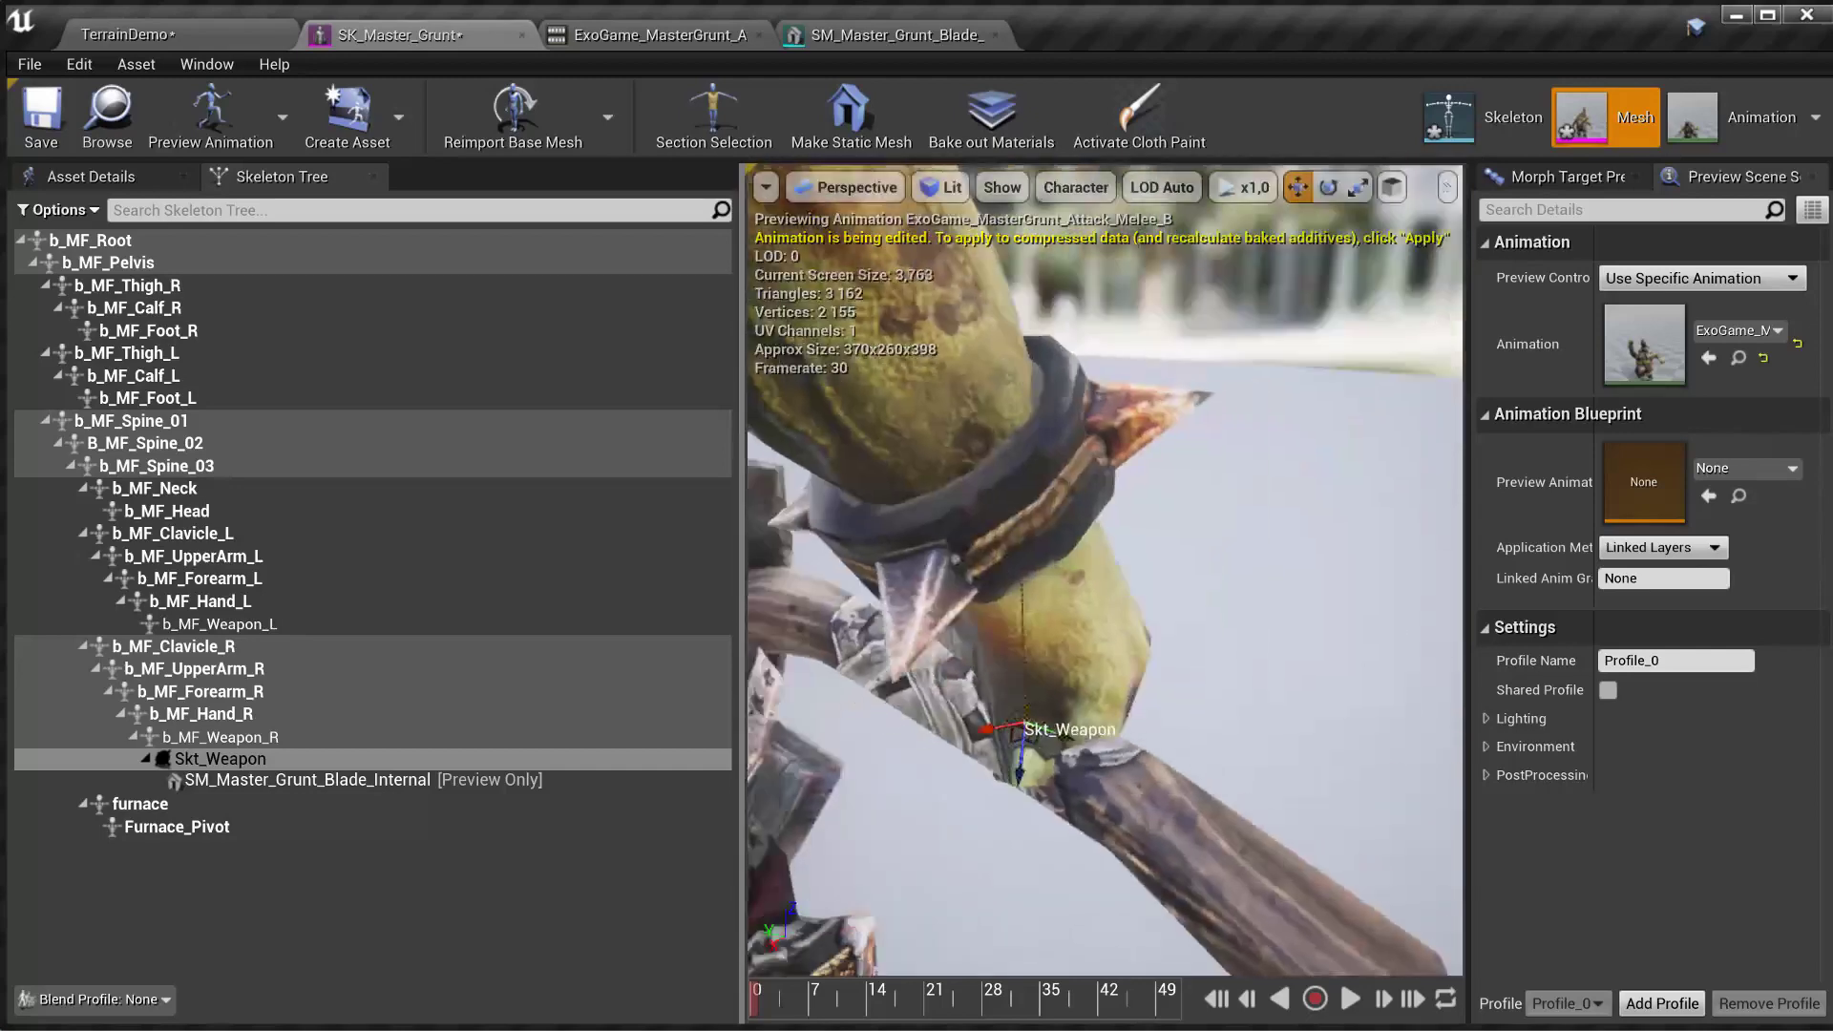
pyautogui.moveTo(1268, 664); pyautogui.dragTo(1272, 668, button='right')
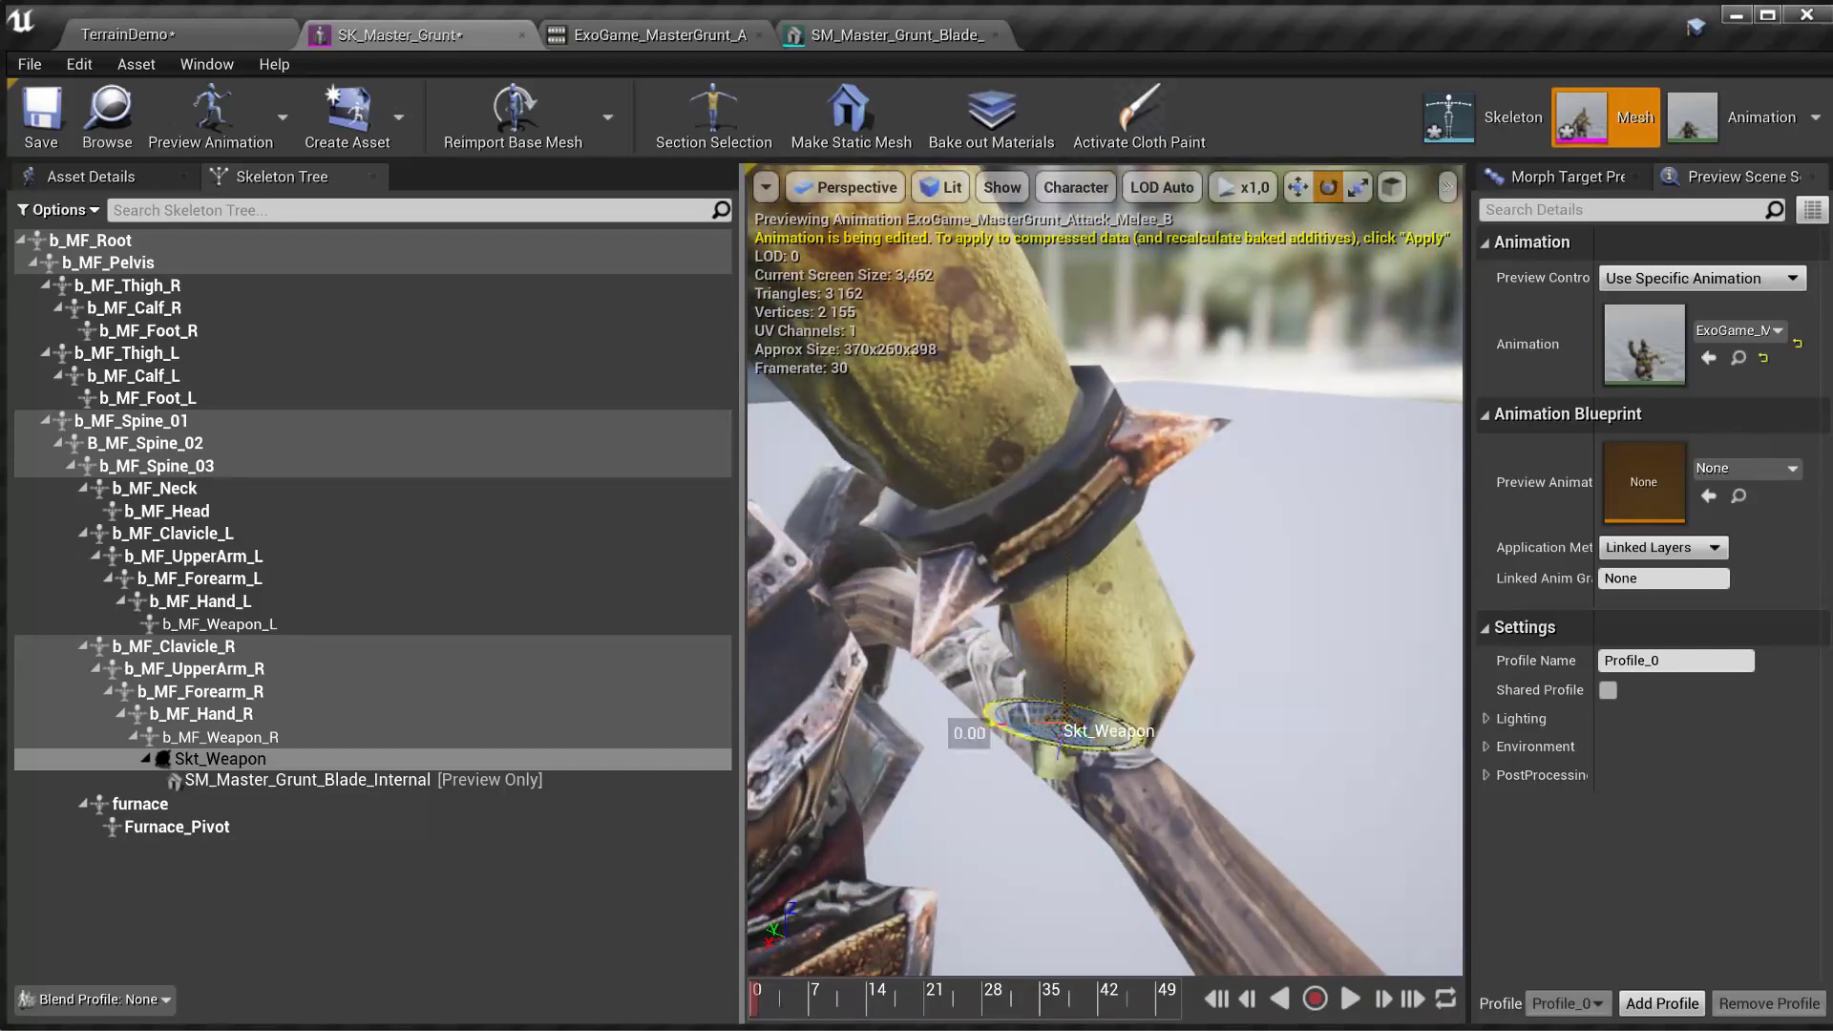
pyautogui.moveTo(995, 723); pyautogui.dragTo(1385, 755)
pyautogui.keyDown('alt'); pyautogui.moveTo(1044, 800); pyautogui.dragTo(1127, 800); pyautogui.keyUp('alt')
pyautogui.keyDown('alt'); pyautogui.moveTo(1043, 800); pyautogui.dragTo(1044, 745, button='right'); pyautogui.keyUp('alt')
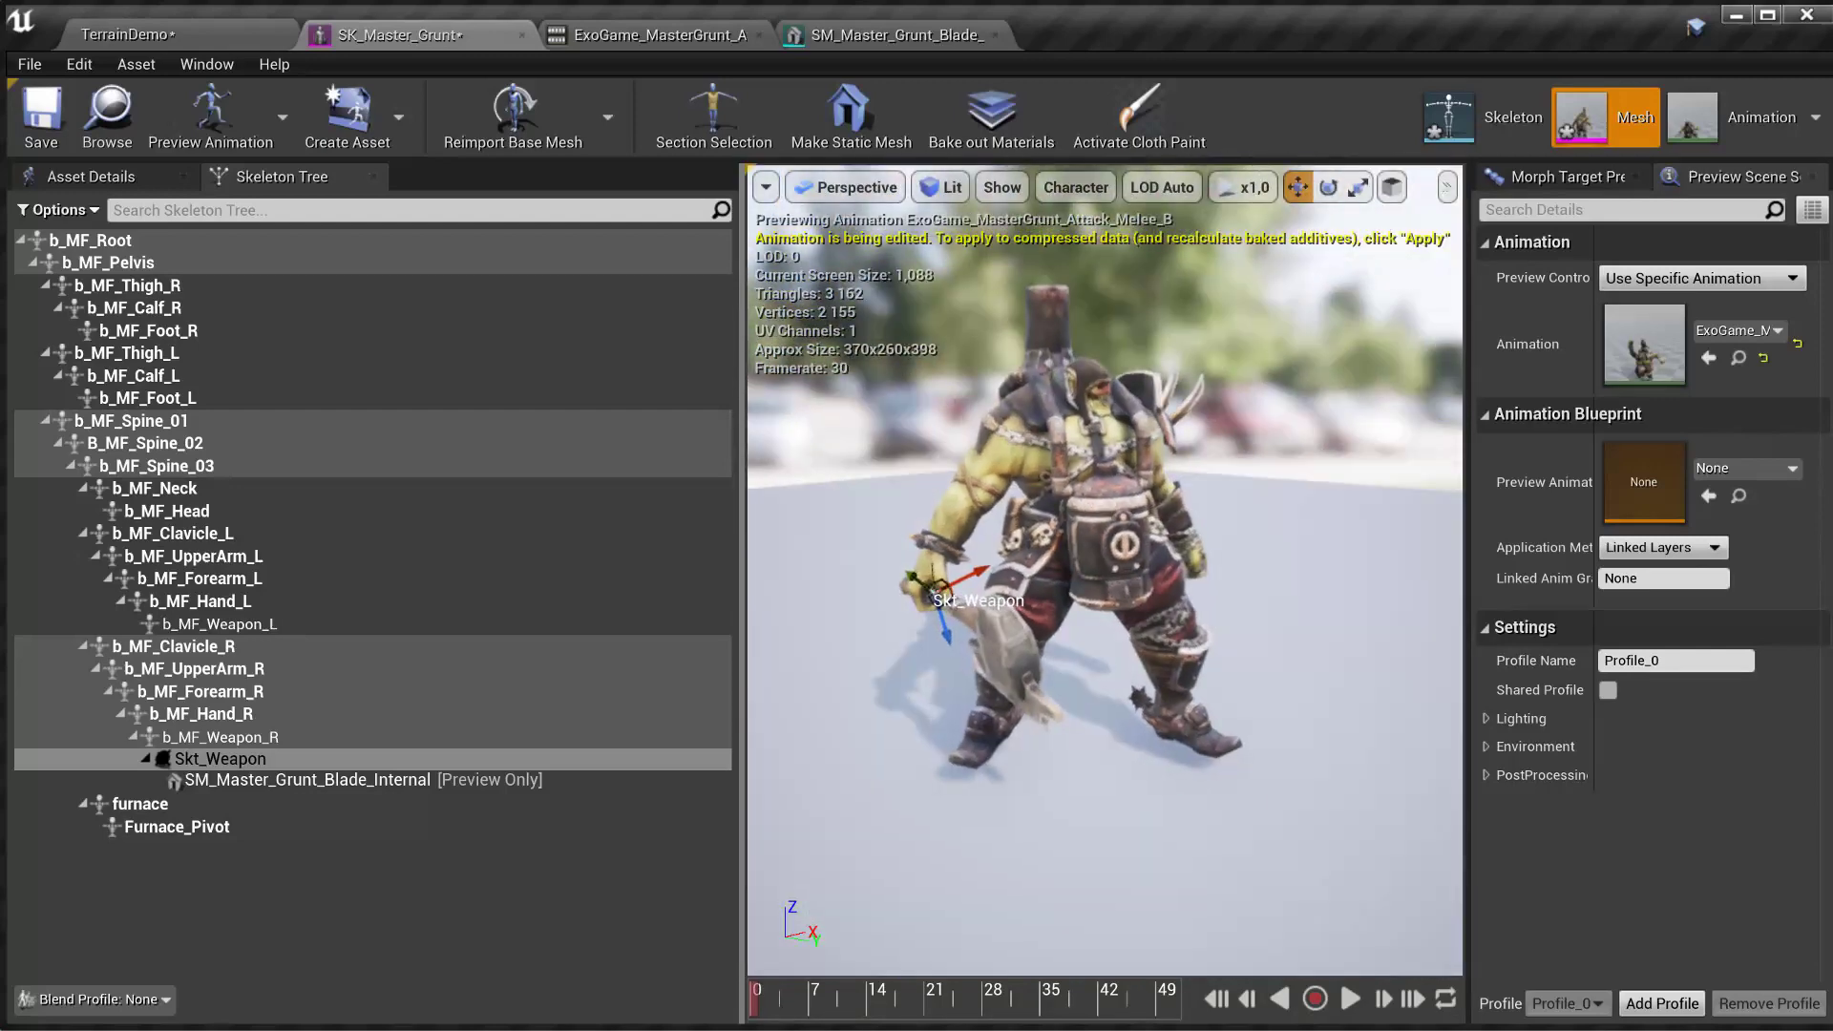
pyautogui.keyDown('alt'); pyautogui.moveTo(1109, 827); pyautogui.dragTo(1118, 827); pyautogui.keyUp('alt')
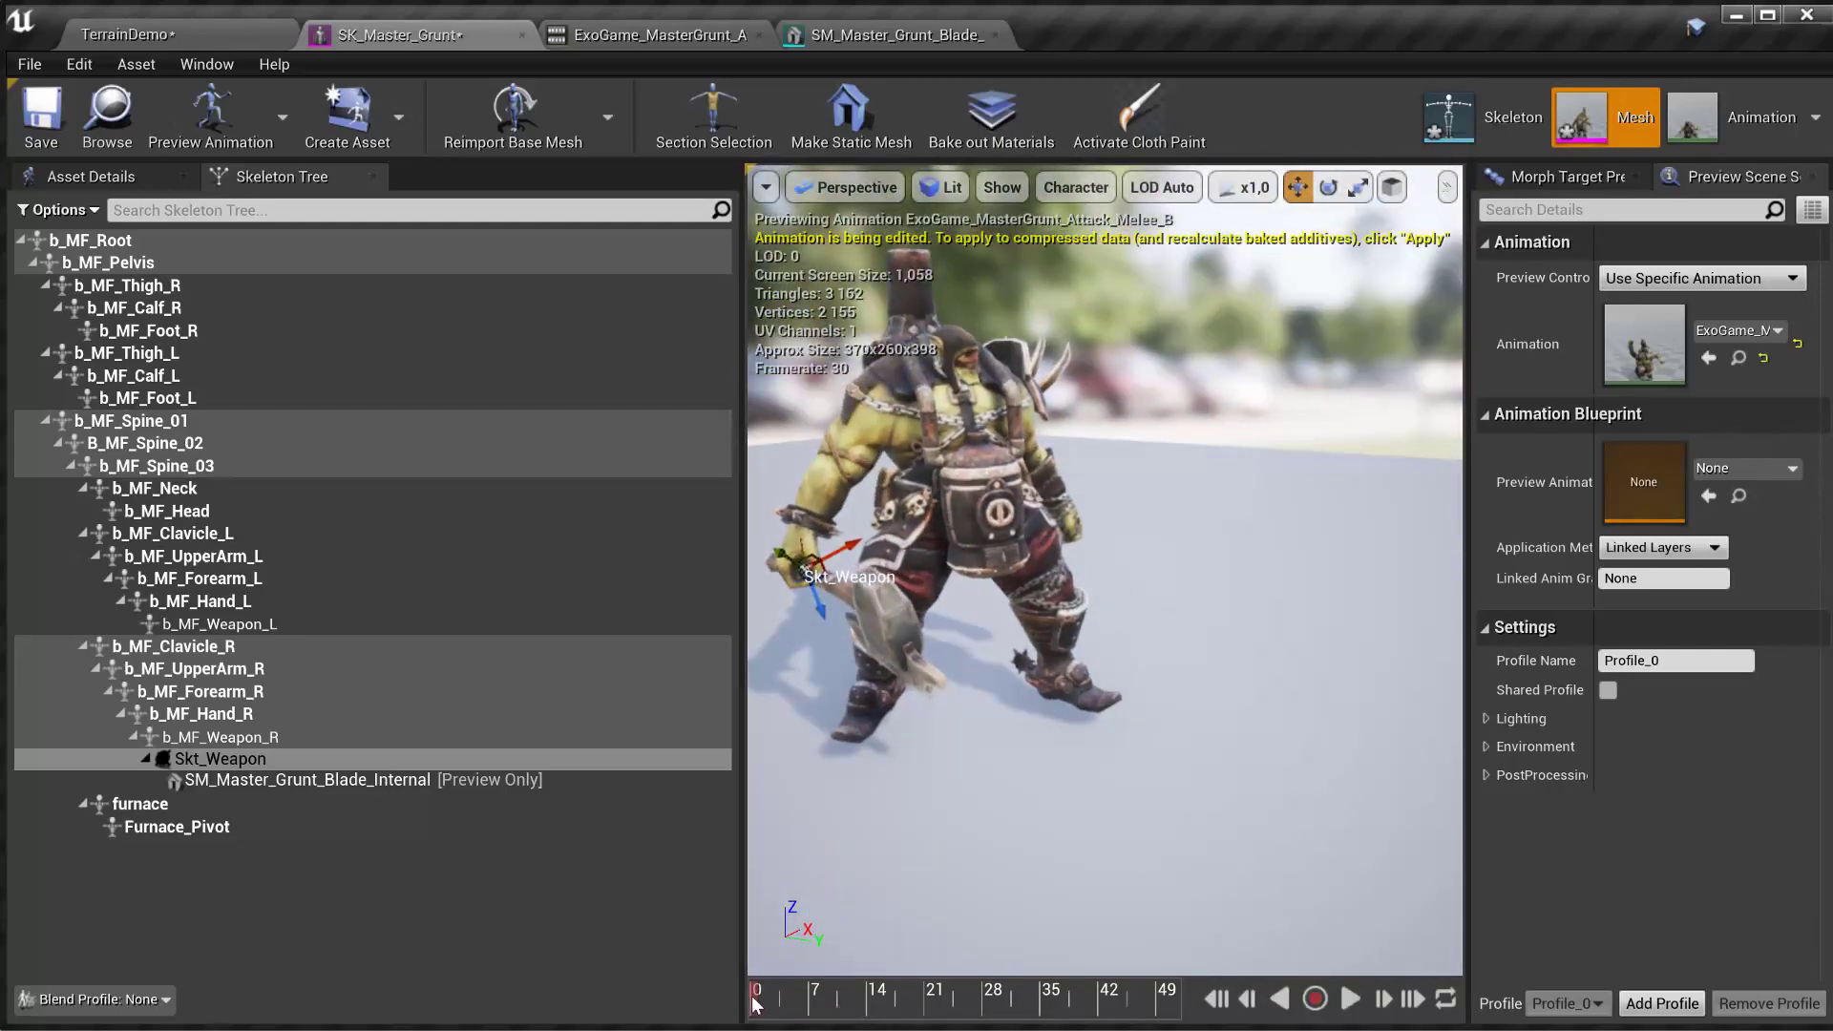
pyautogui.moveTo(756, 1004); pyautogui.dragTo(730, 953)
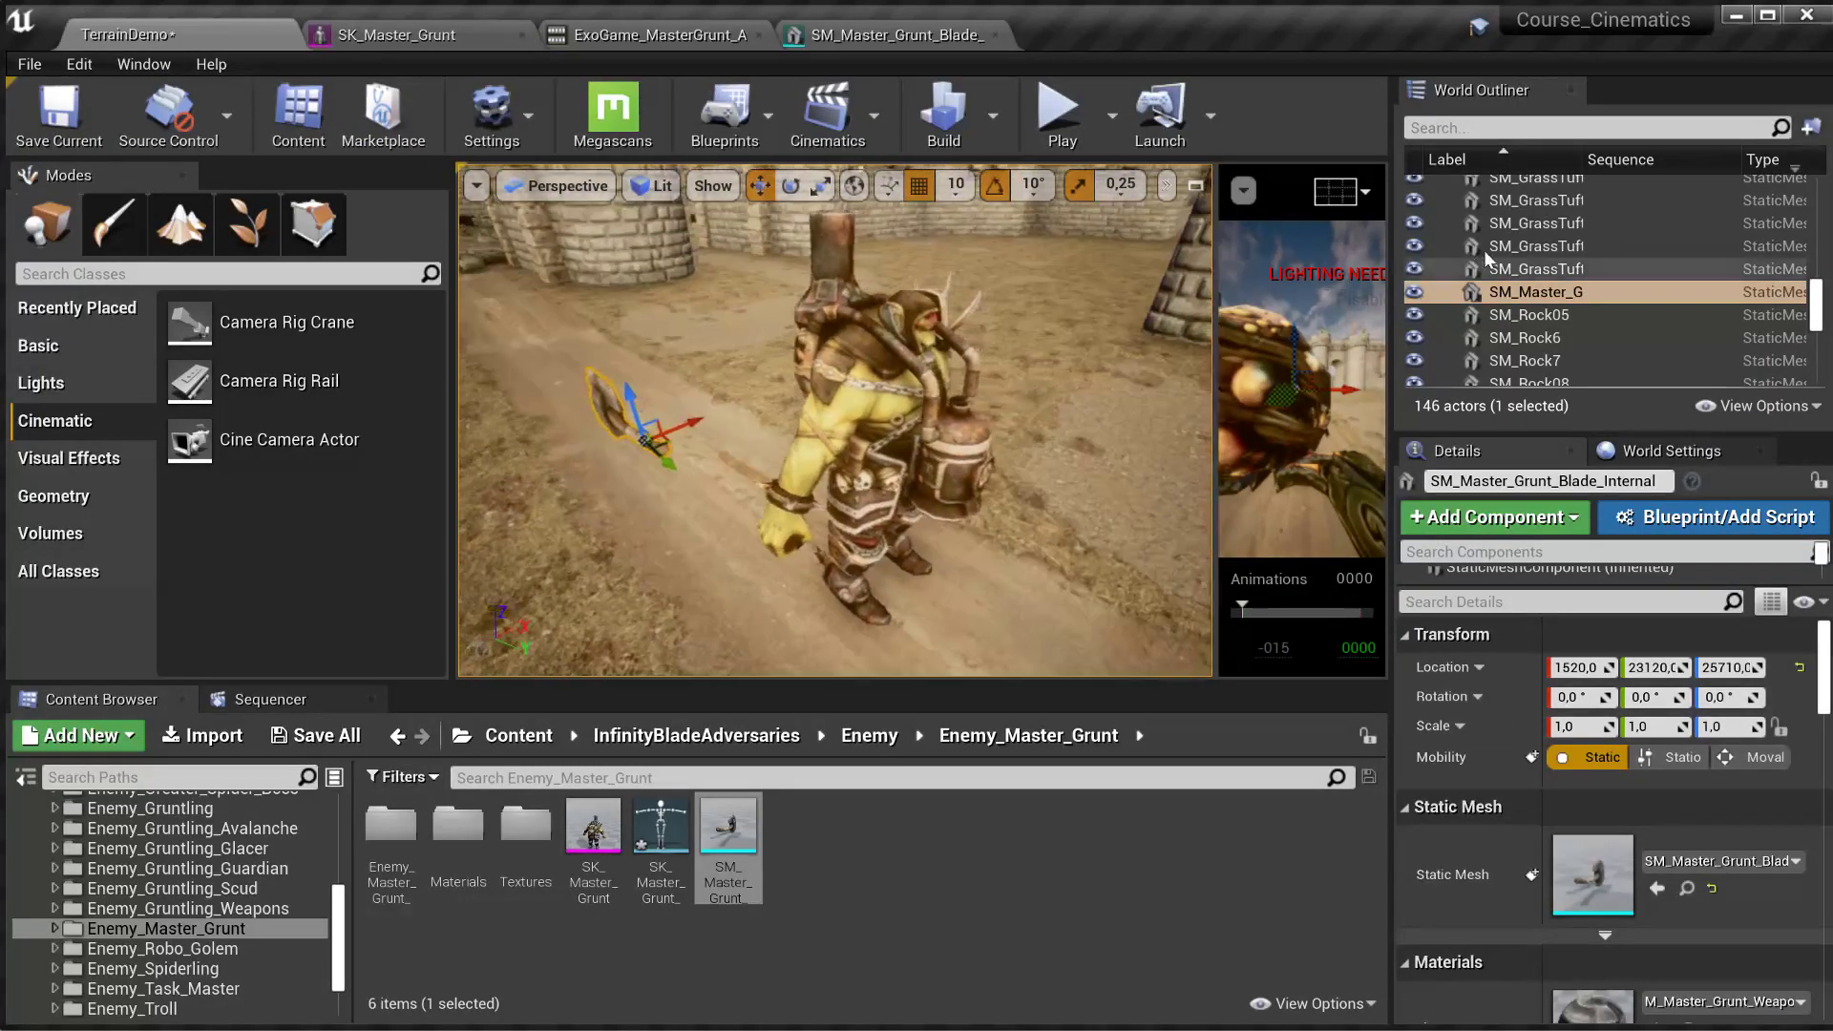
# - Set the SM_Master_Grunt_Blade_Internal actor's mobility to Movable and attach it to SK_Master_Grunt at the Skt_Weapon socket
pyautogui.moveTo(1535, 290); pyautogui.dragTo(1520, 368)
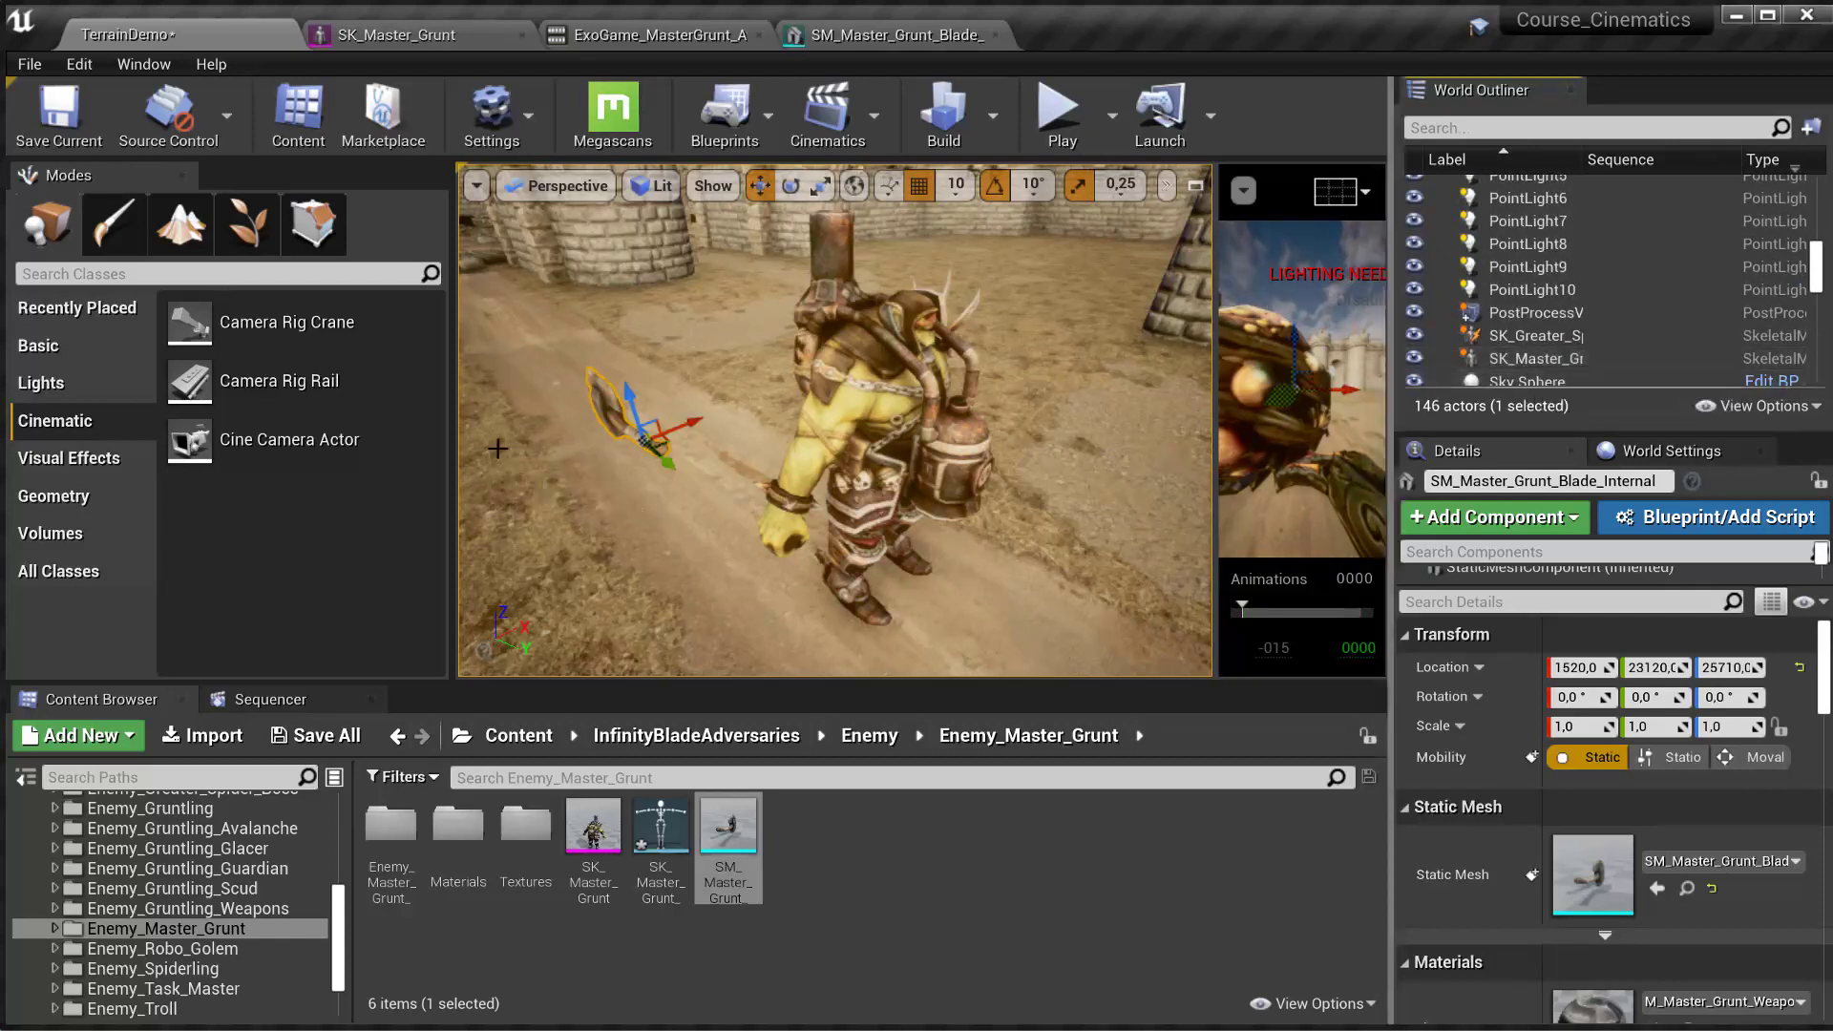
pyautogui.click(1733, 759)
pyautogui.scroll(-5, 1533, 341)
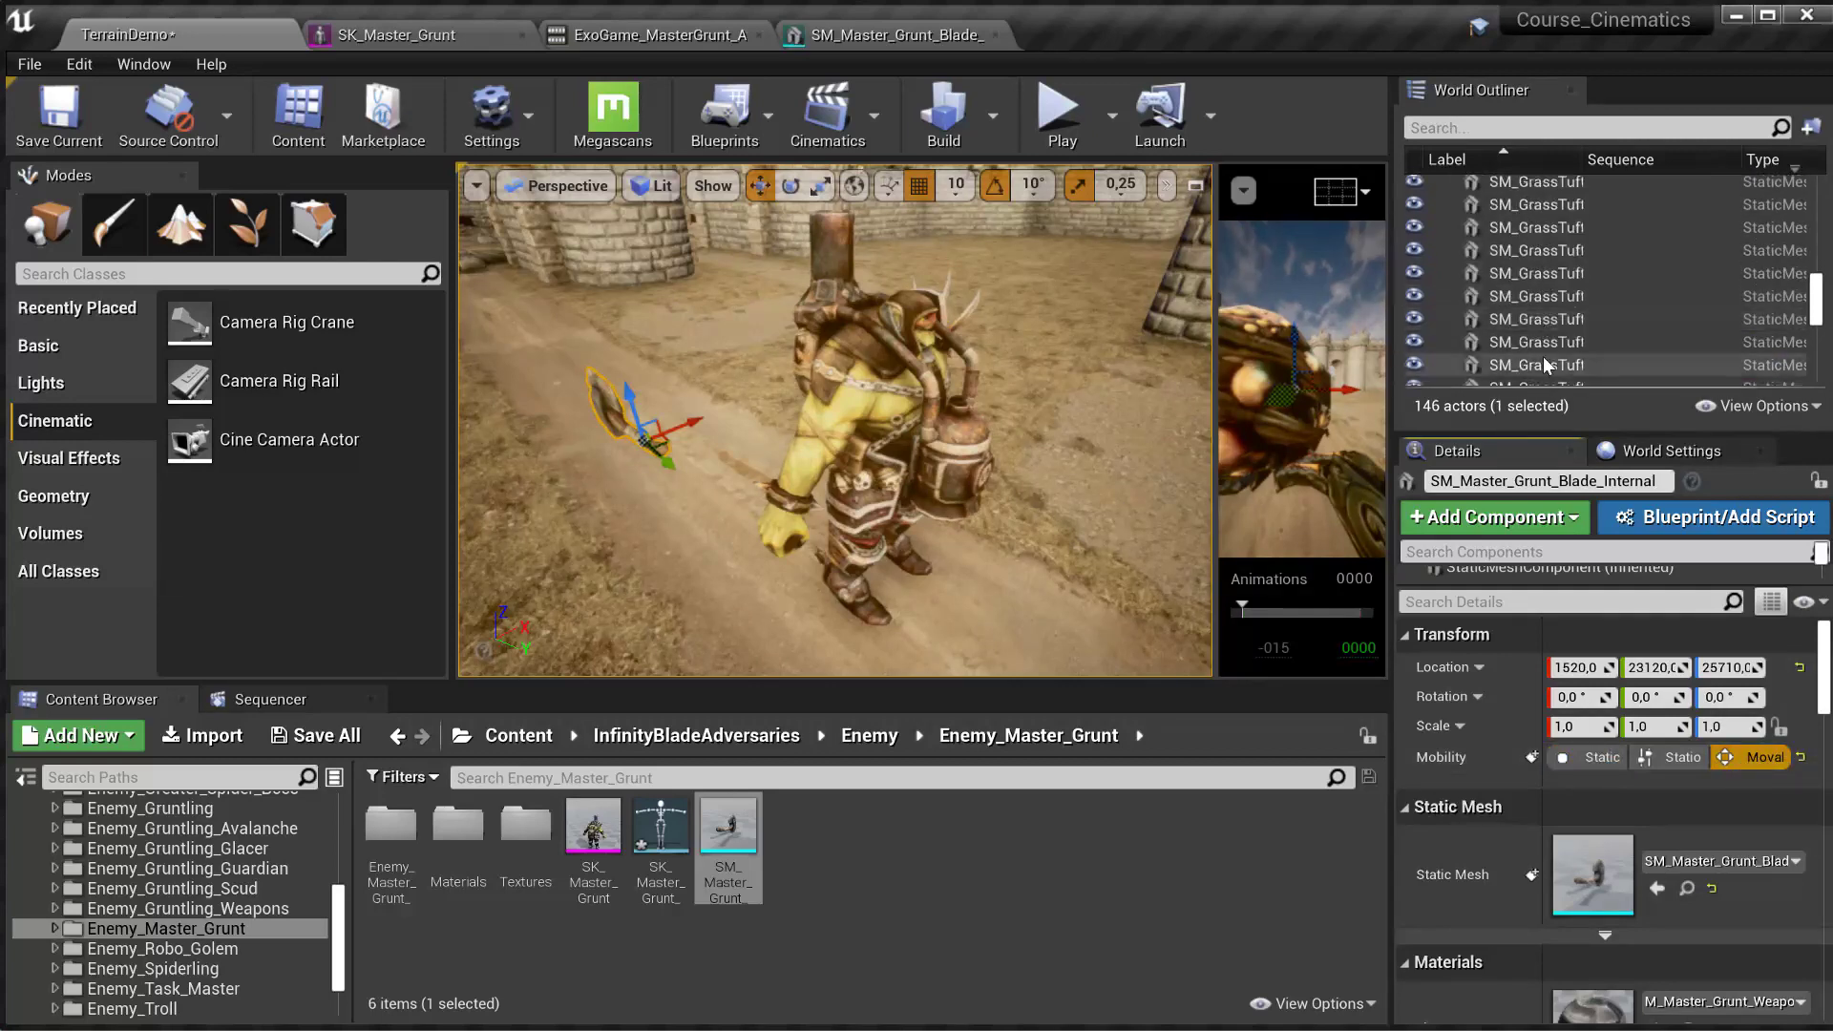
pyautogui.moveTo(1532, 288); pyautogui.dragTo(1534, 233)
pyautogui.scroll(5, 1530, 312)
pyautogui.scroll(-2, 1534, 349)
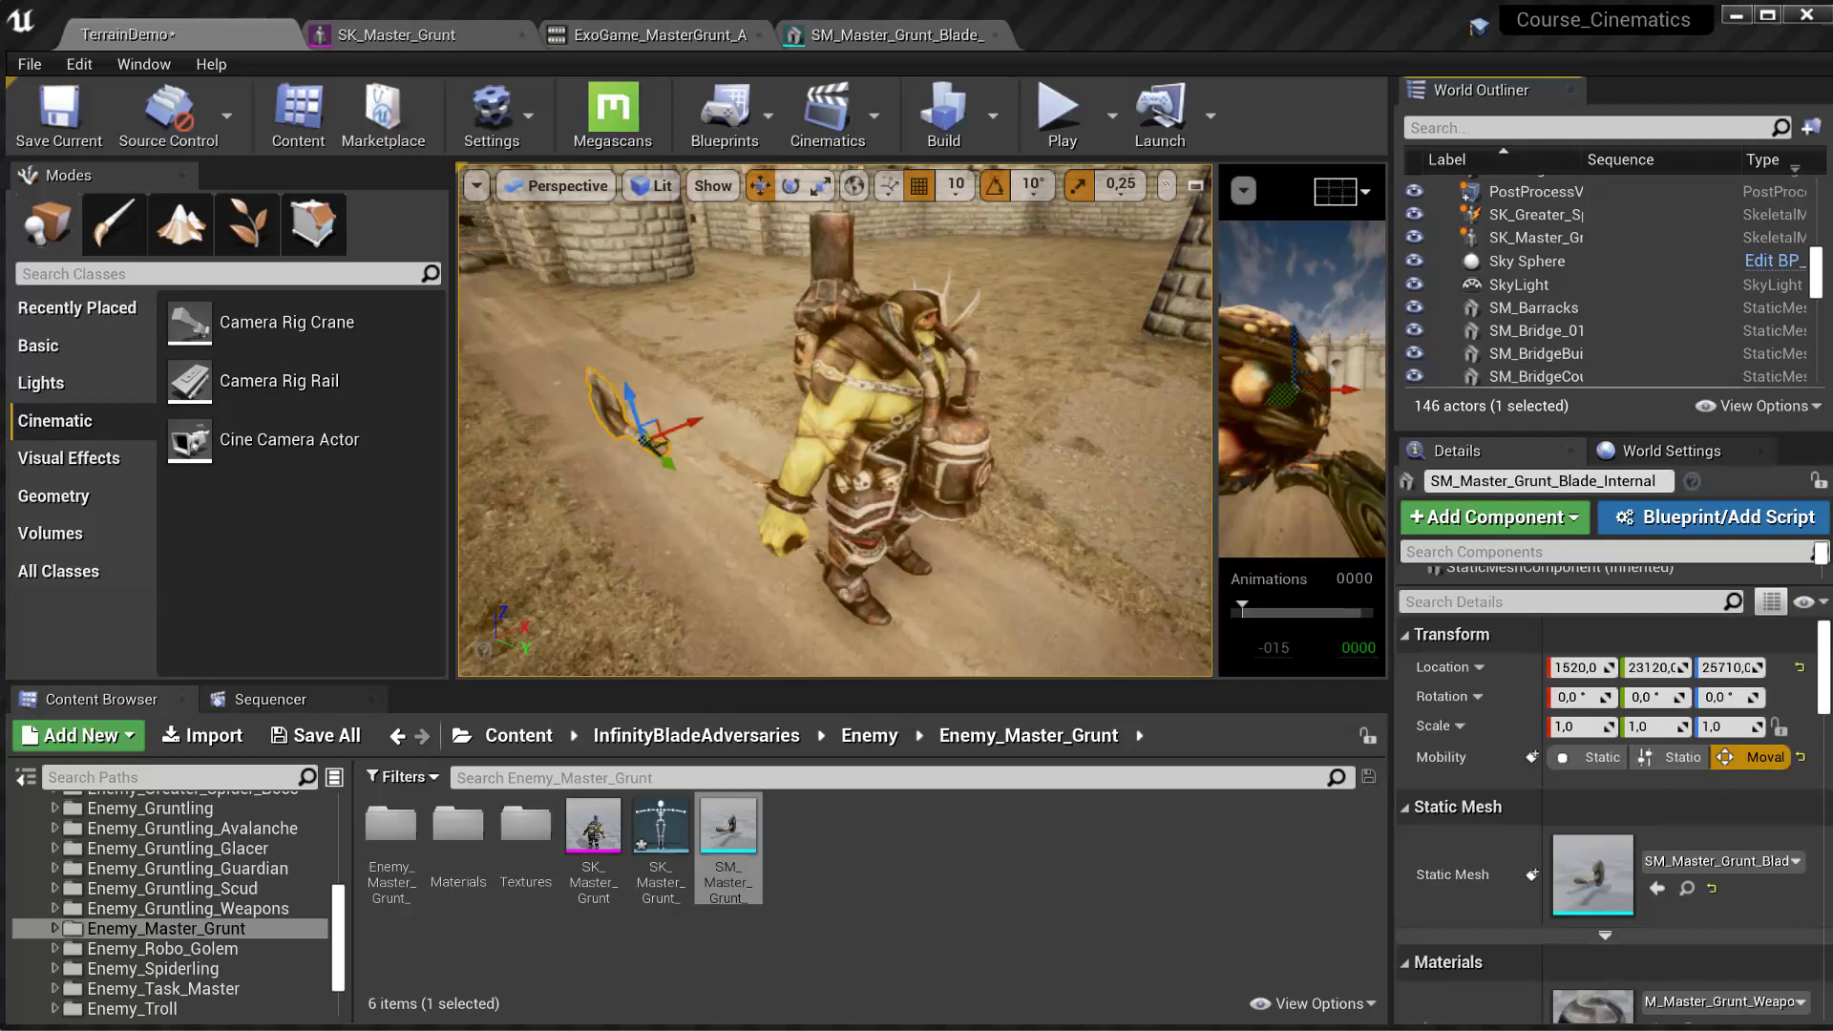
pyautogui.click(396, 35)
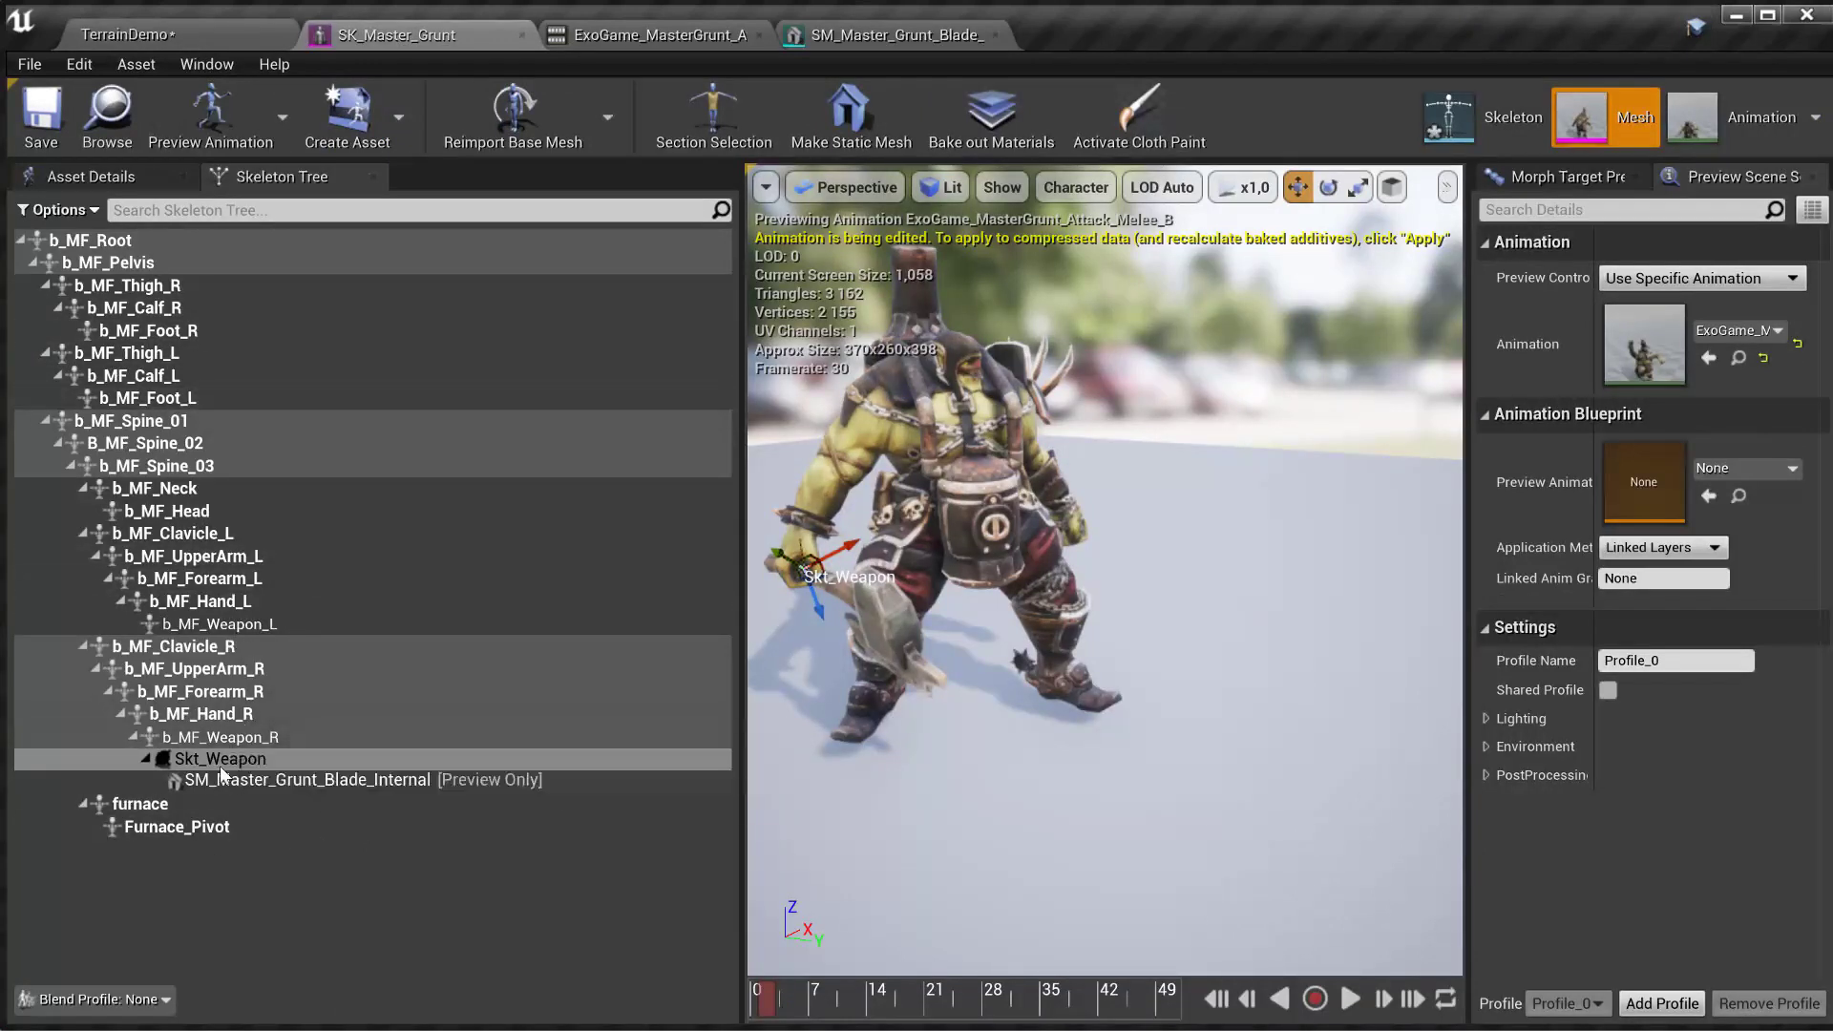
pyautogui.click(276, 768)
pyautogui.click(152, 34)
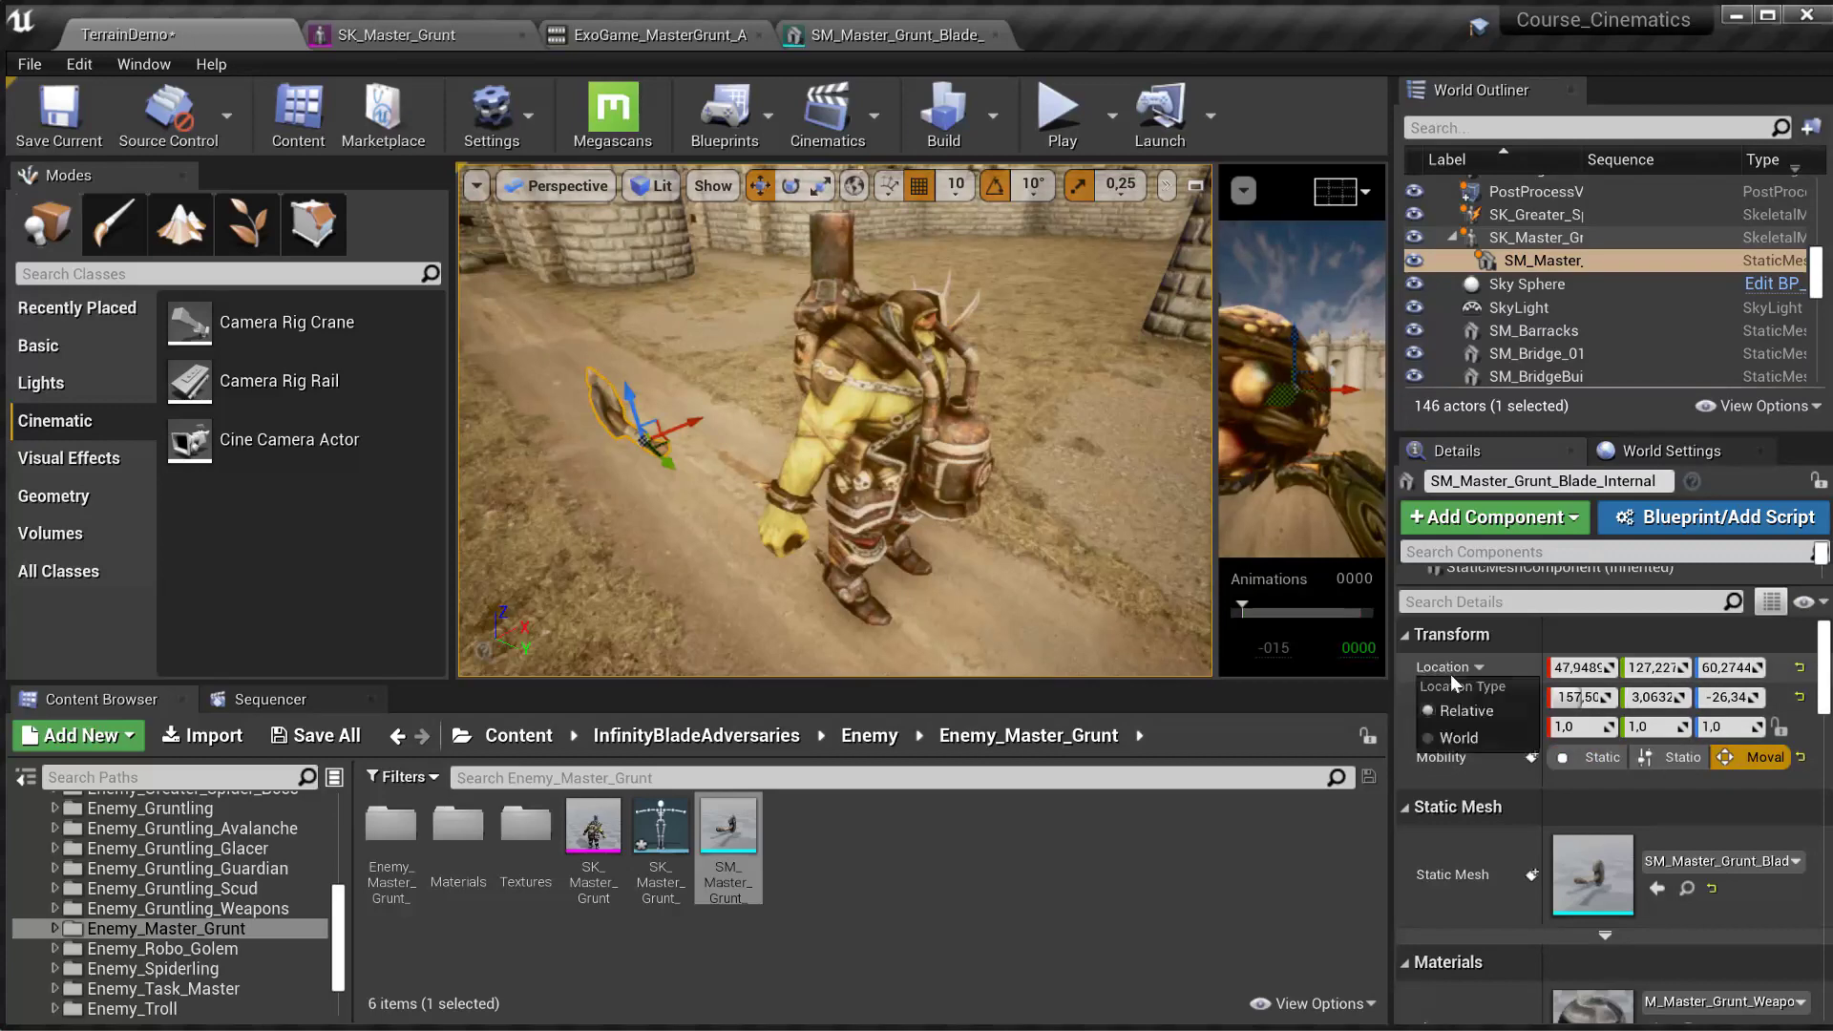
# - Reset the attached blade's relative location and rotation to 0
pyautogui.click(1457, 641)
pyautogui.click(1442, 638)
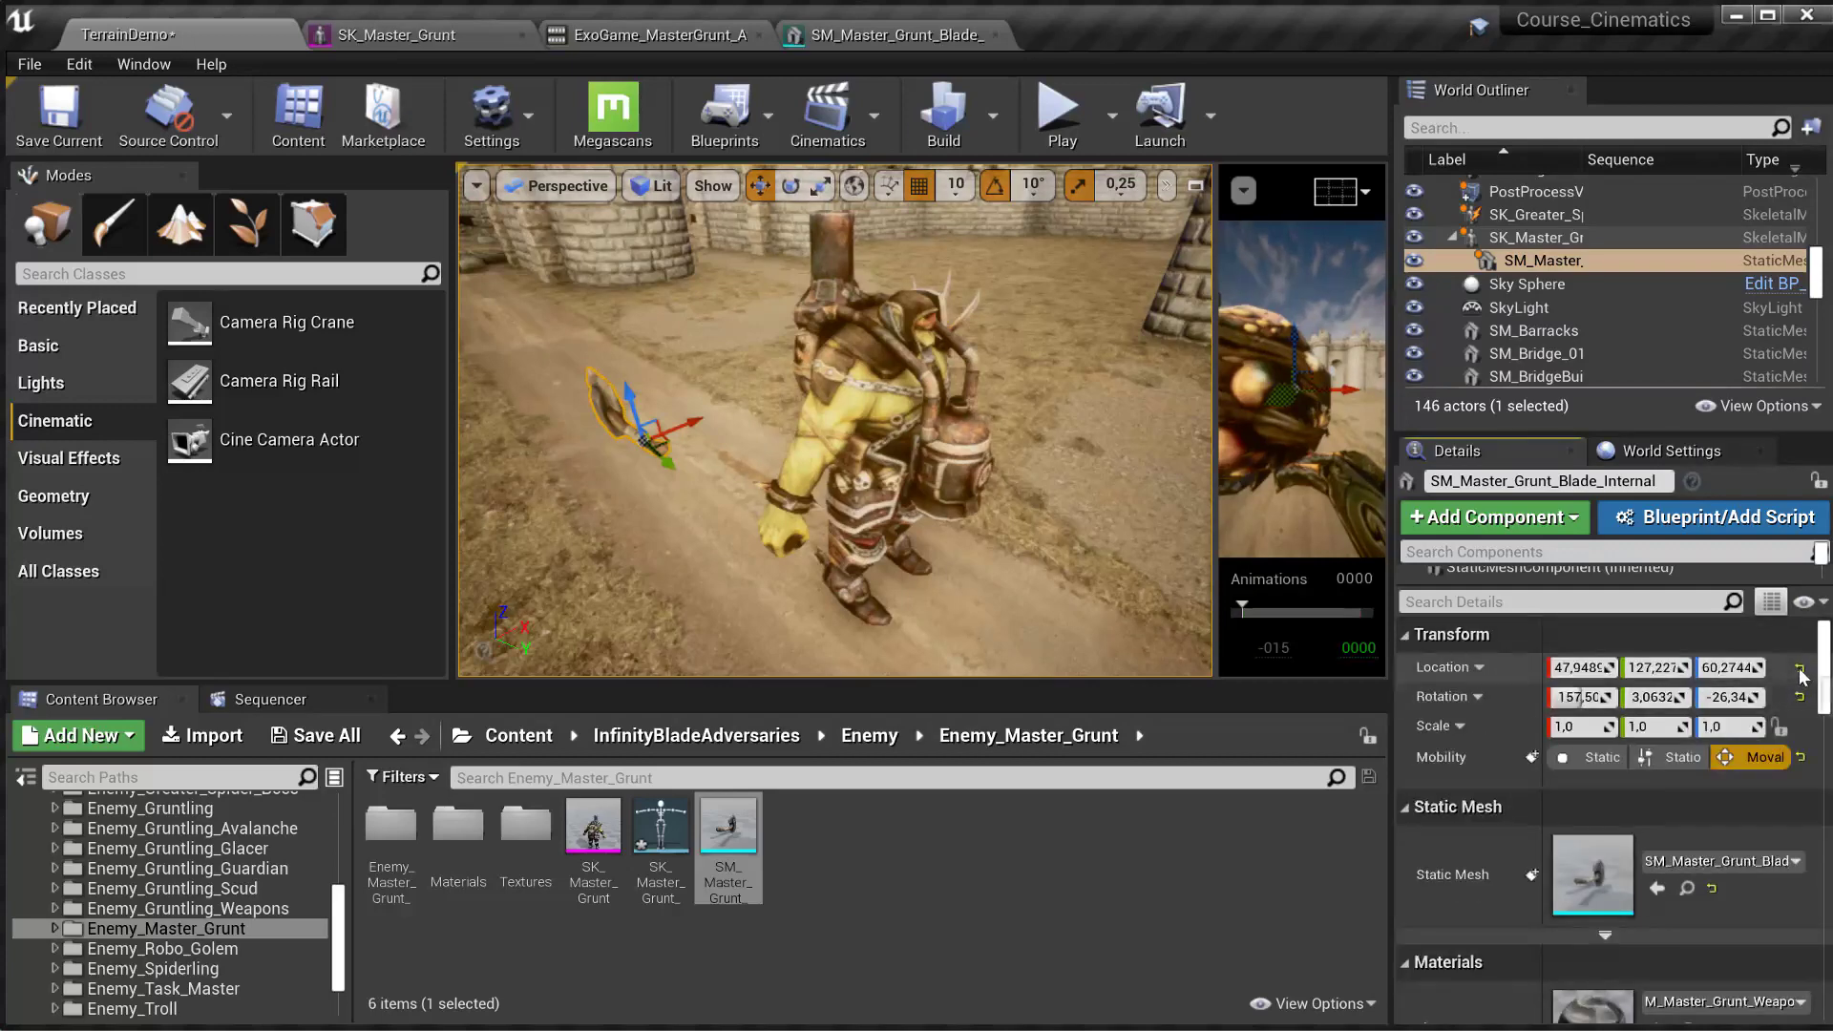
pyautogui.click(1801, 703)
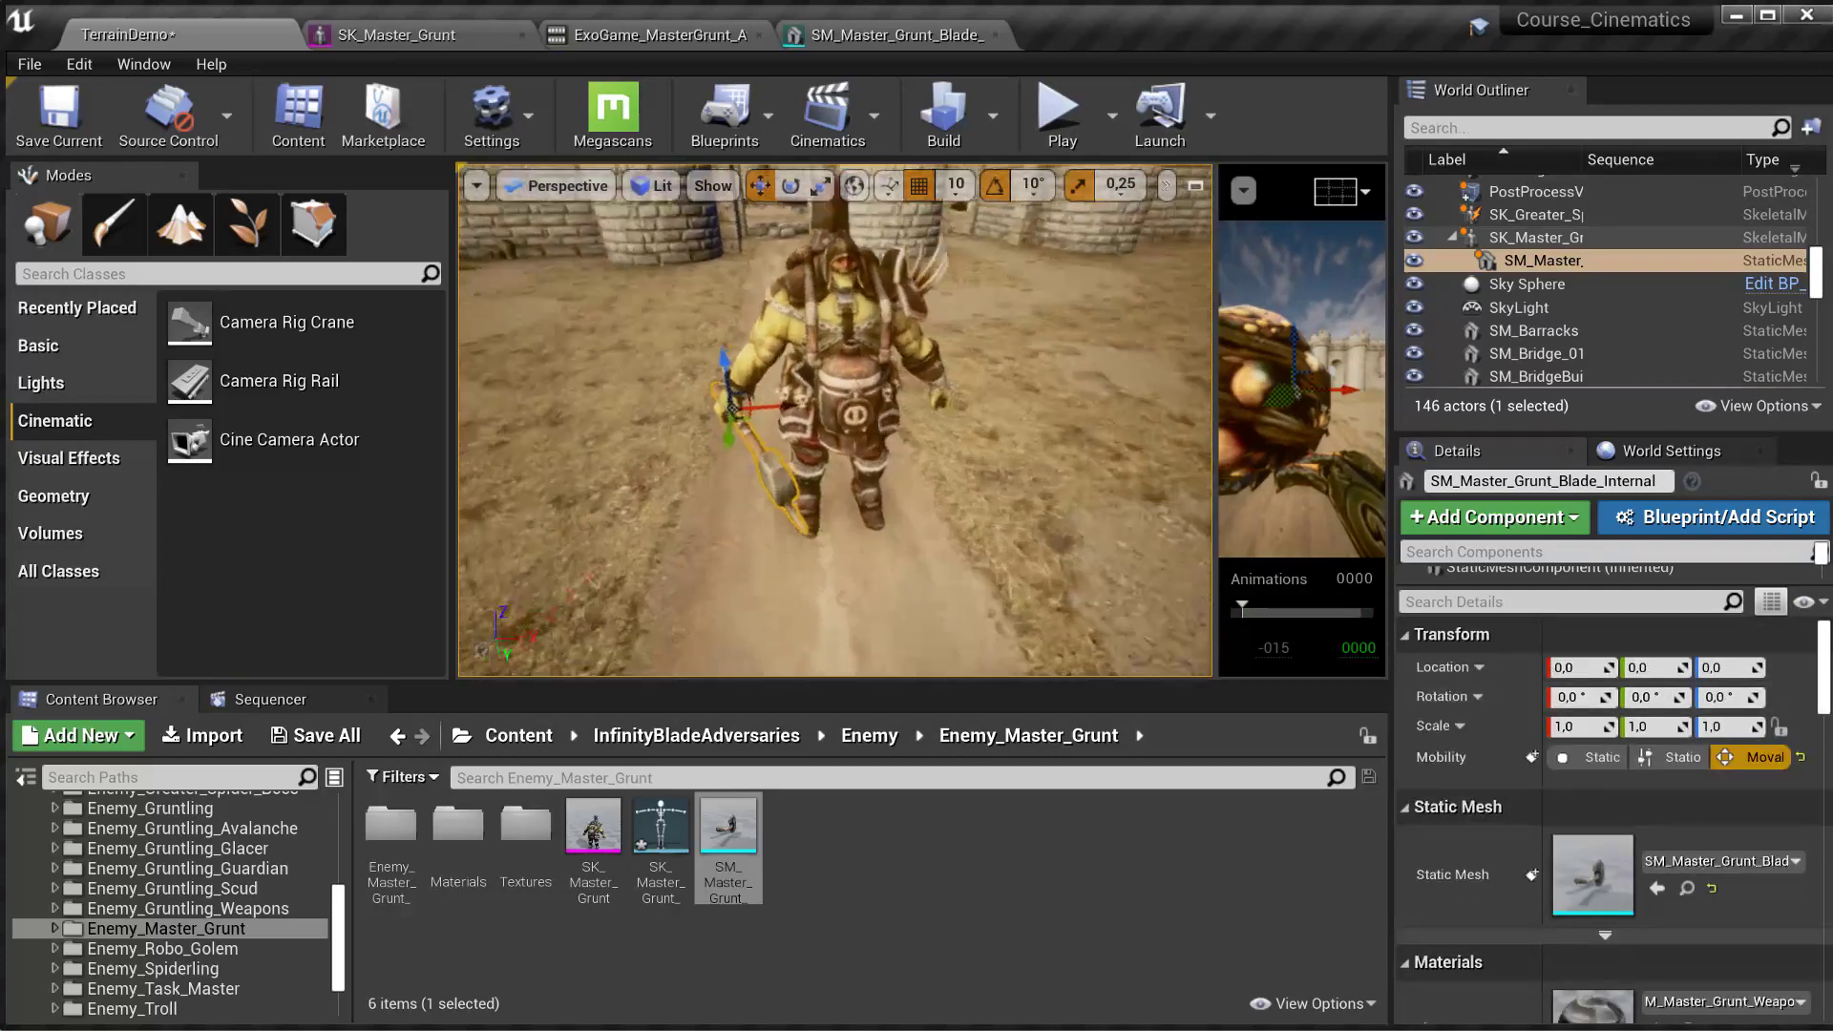
# - Rotate the Skt_Weapon socket slightly to refine the blade's angle in the grunt's right hand, and save the mesh and the level
pyautogui.click(423, 43)
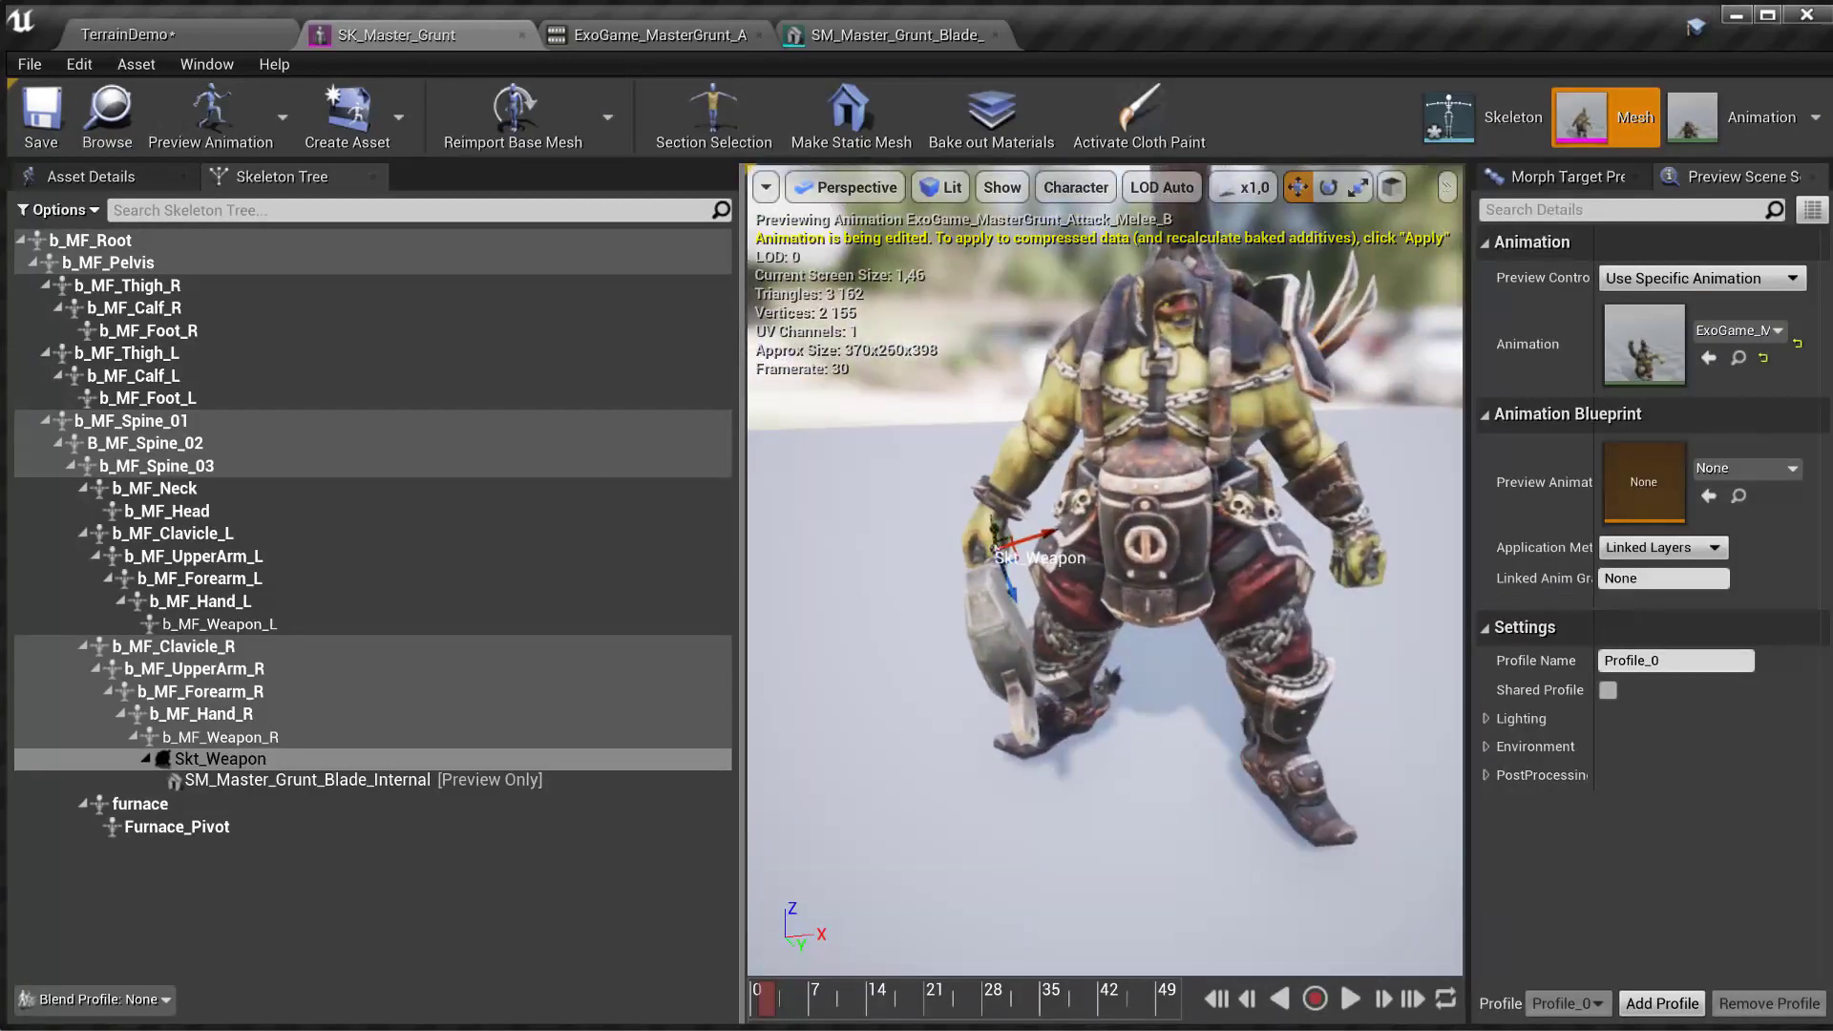
pyautogui.press('e')
pyautogui.press('f')
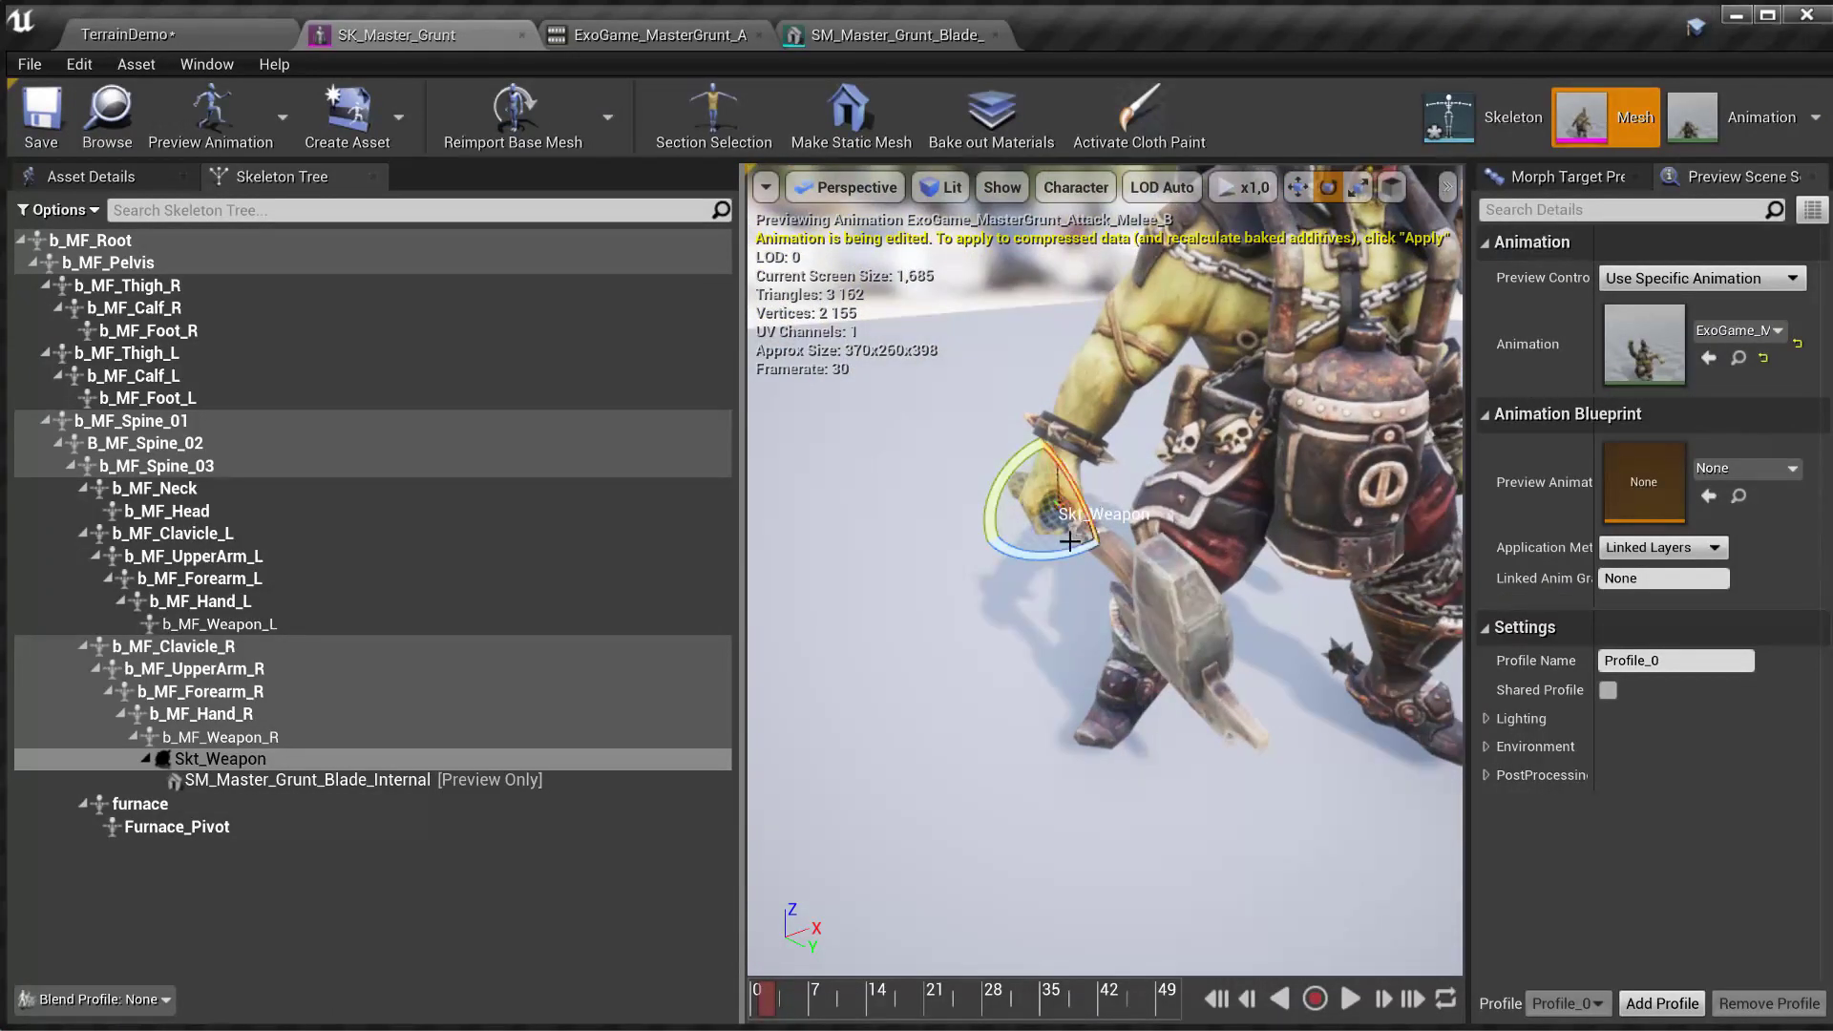
pyautogui.moveTo(1063, 557); pyautogui.dragTo(1050, 565)
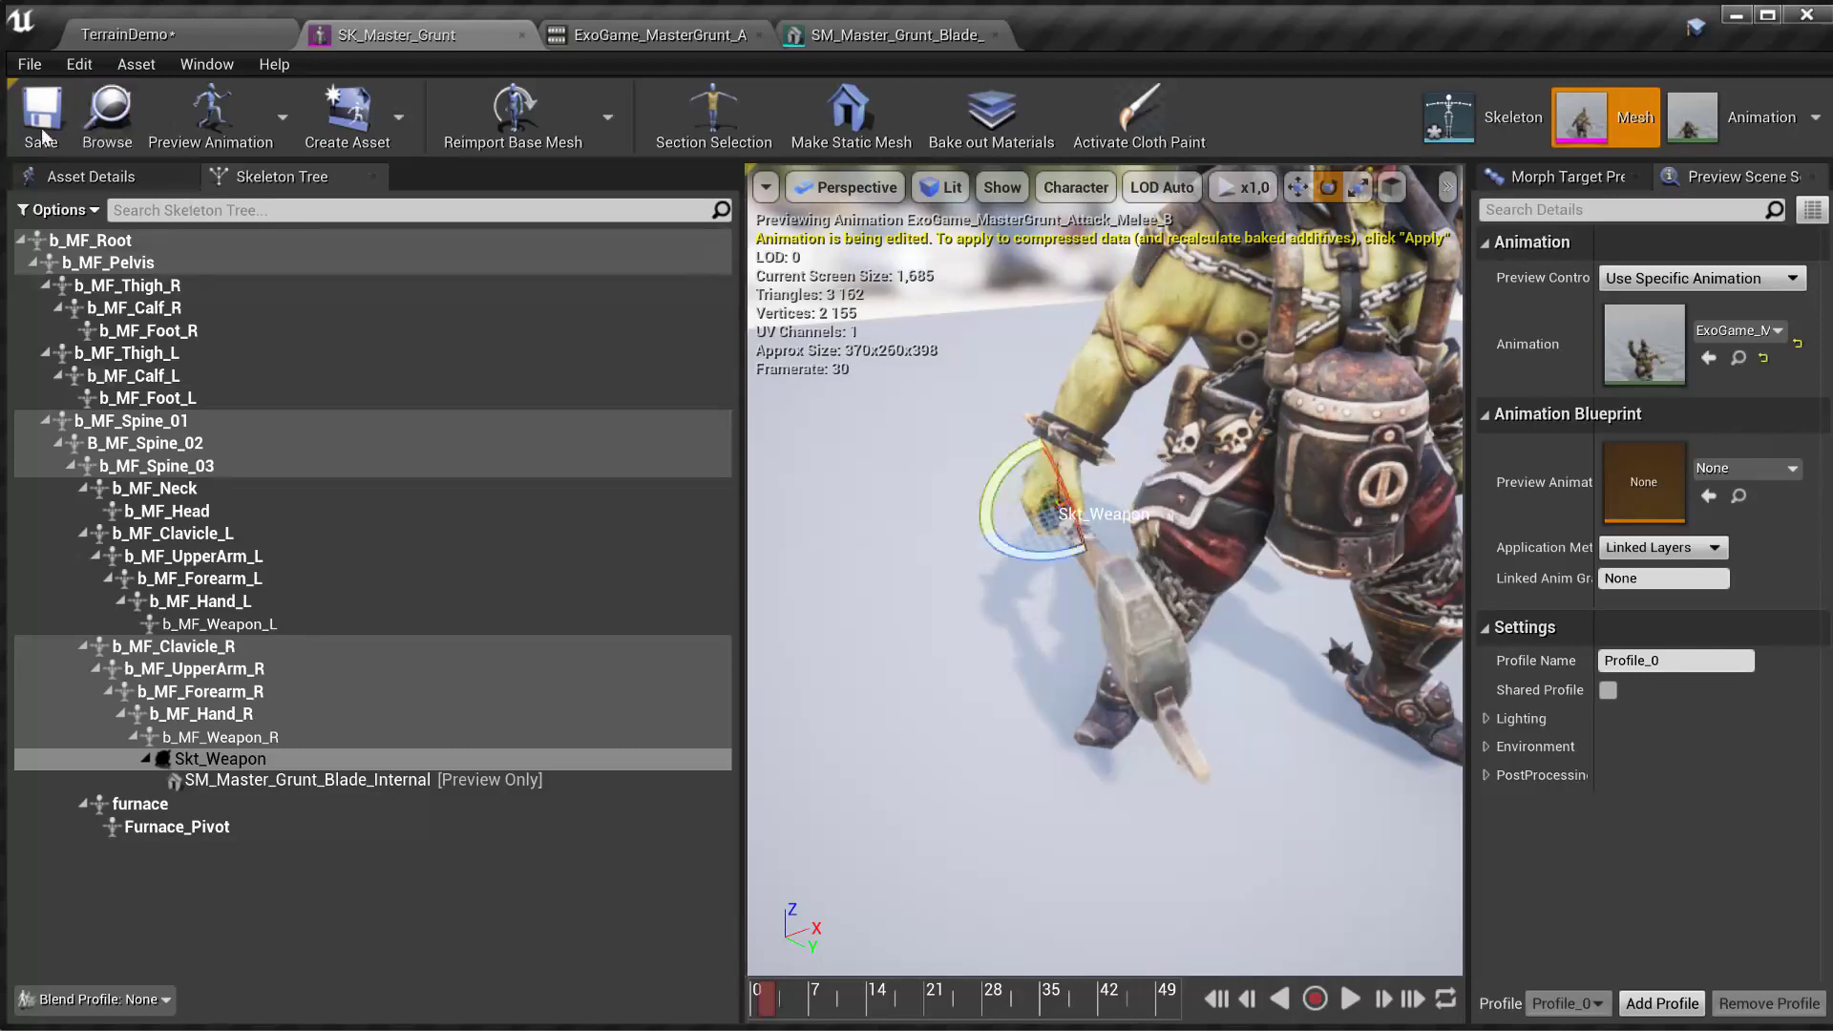
pyautogui.click(164, 40)
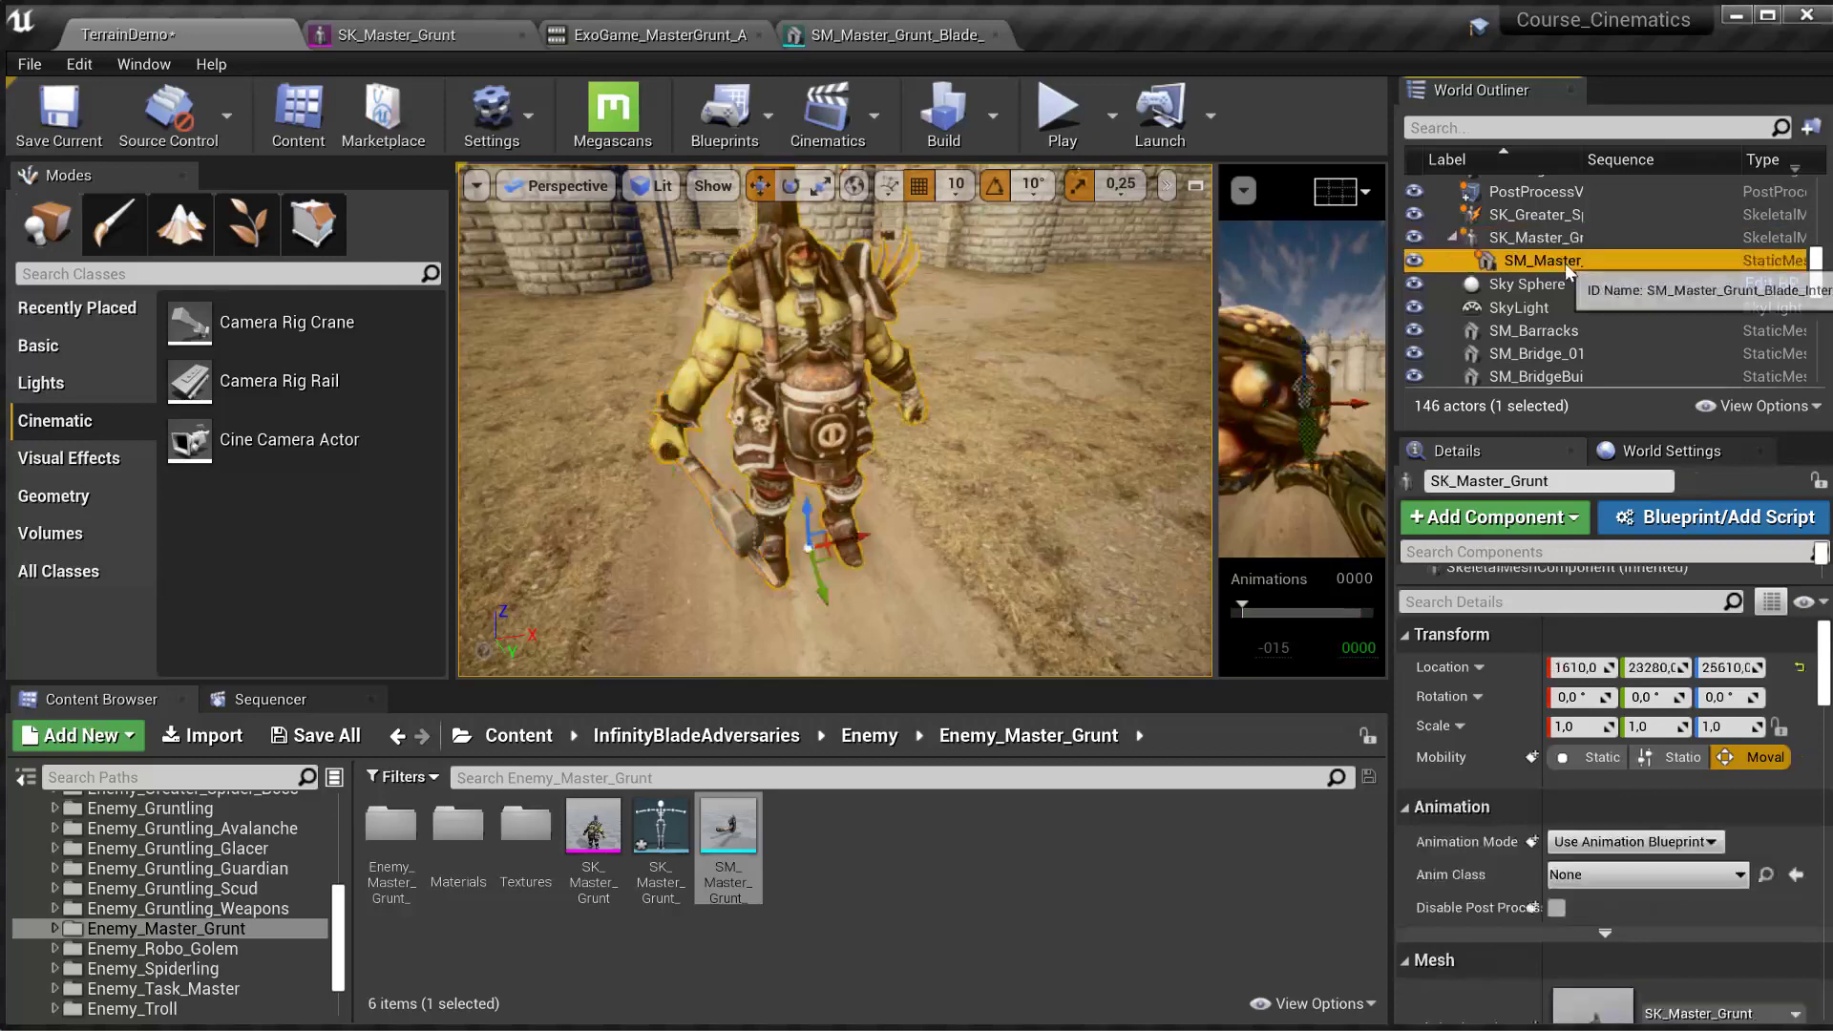
pyautogui.moveTo(1566, 261); pyautogui.dragTo(1539, 250)
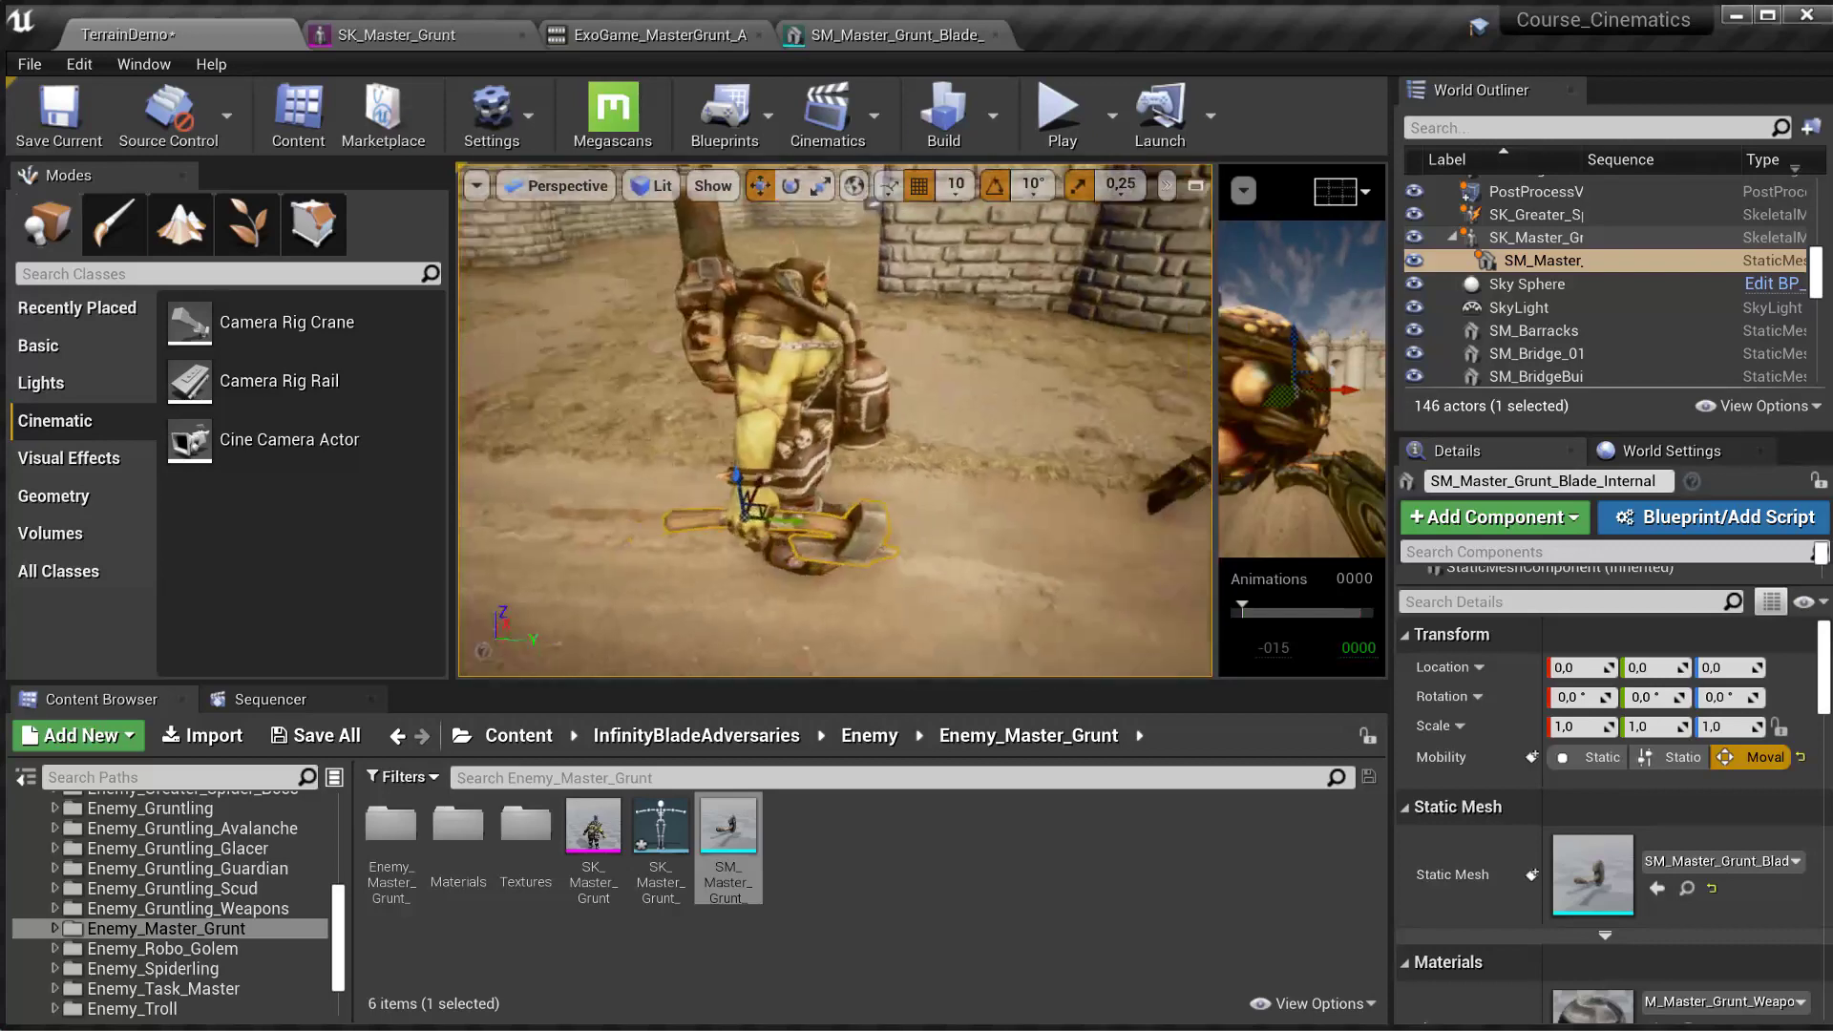
pyautogui.hotkey('ctrl', 's')
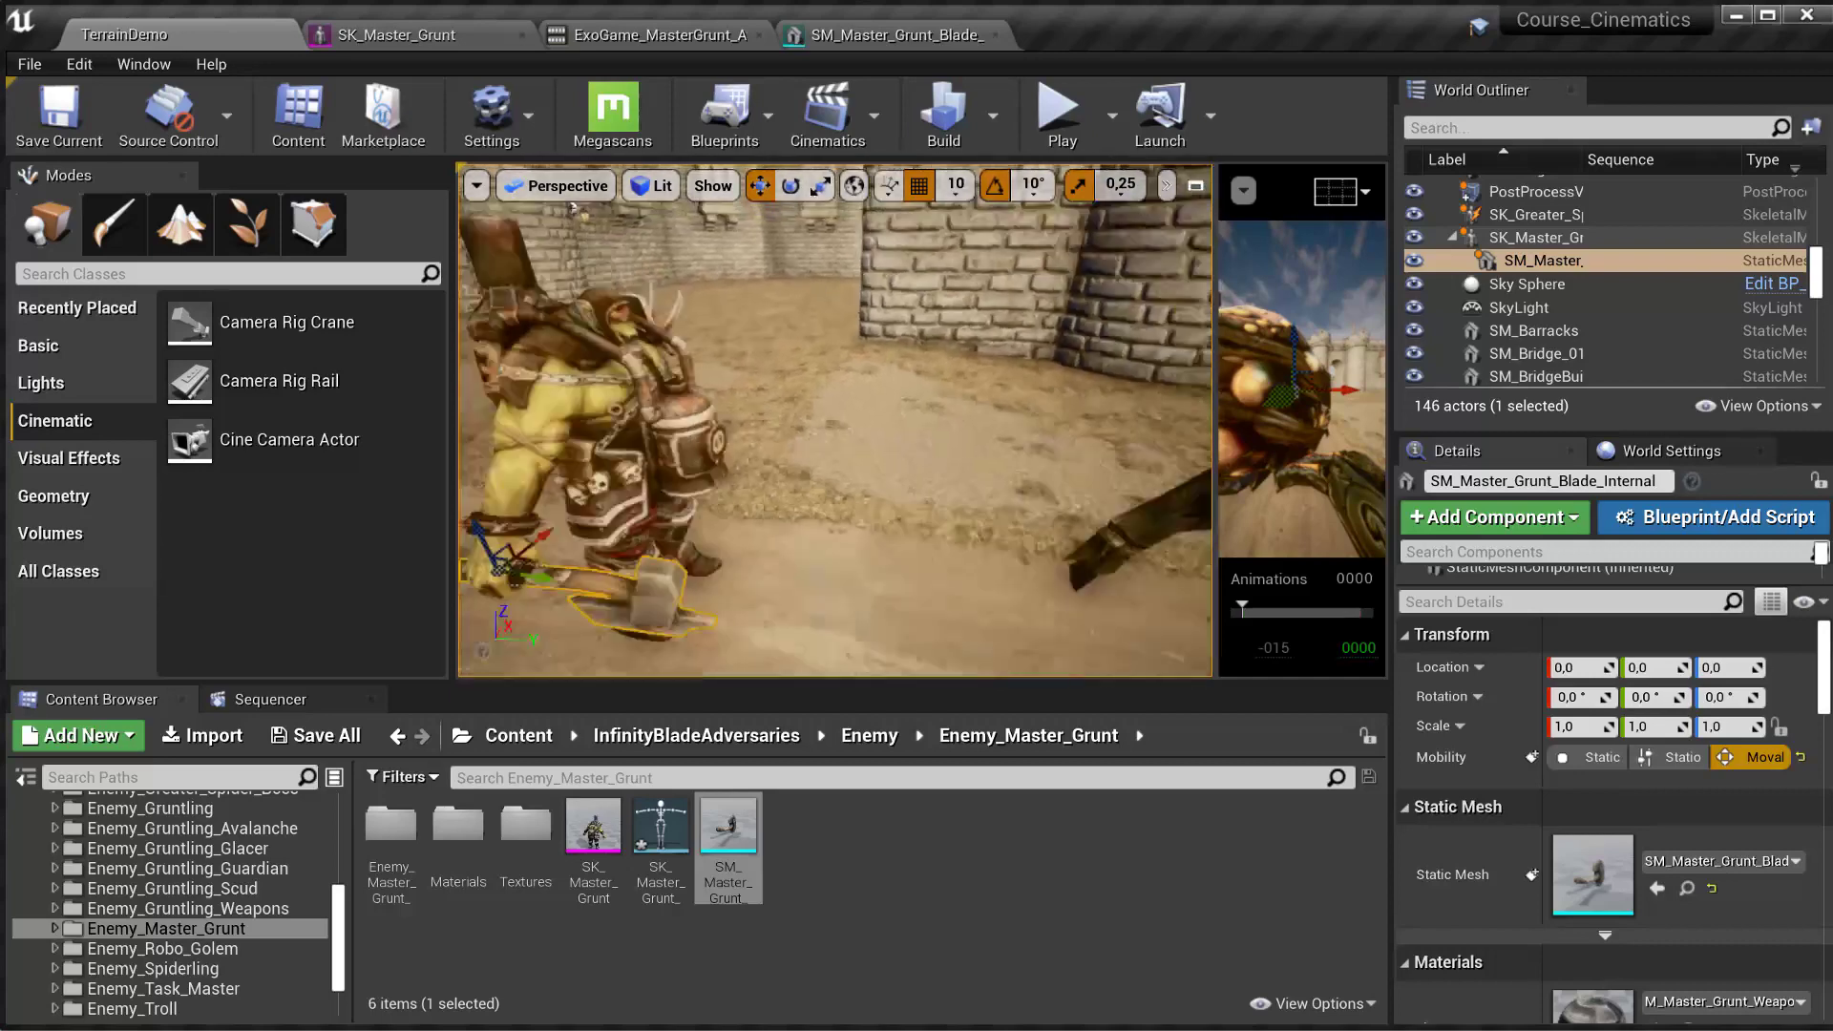
# - Add the ExoGame_MasterGrunt_Attack_Melee_B animation to SK_Master_Grunt's Animation track at frame 0 and scrub through it
pyautogui.click(270, 700)
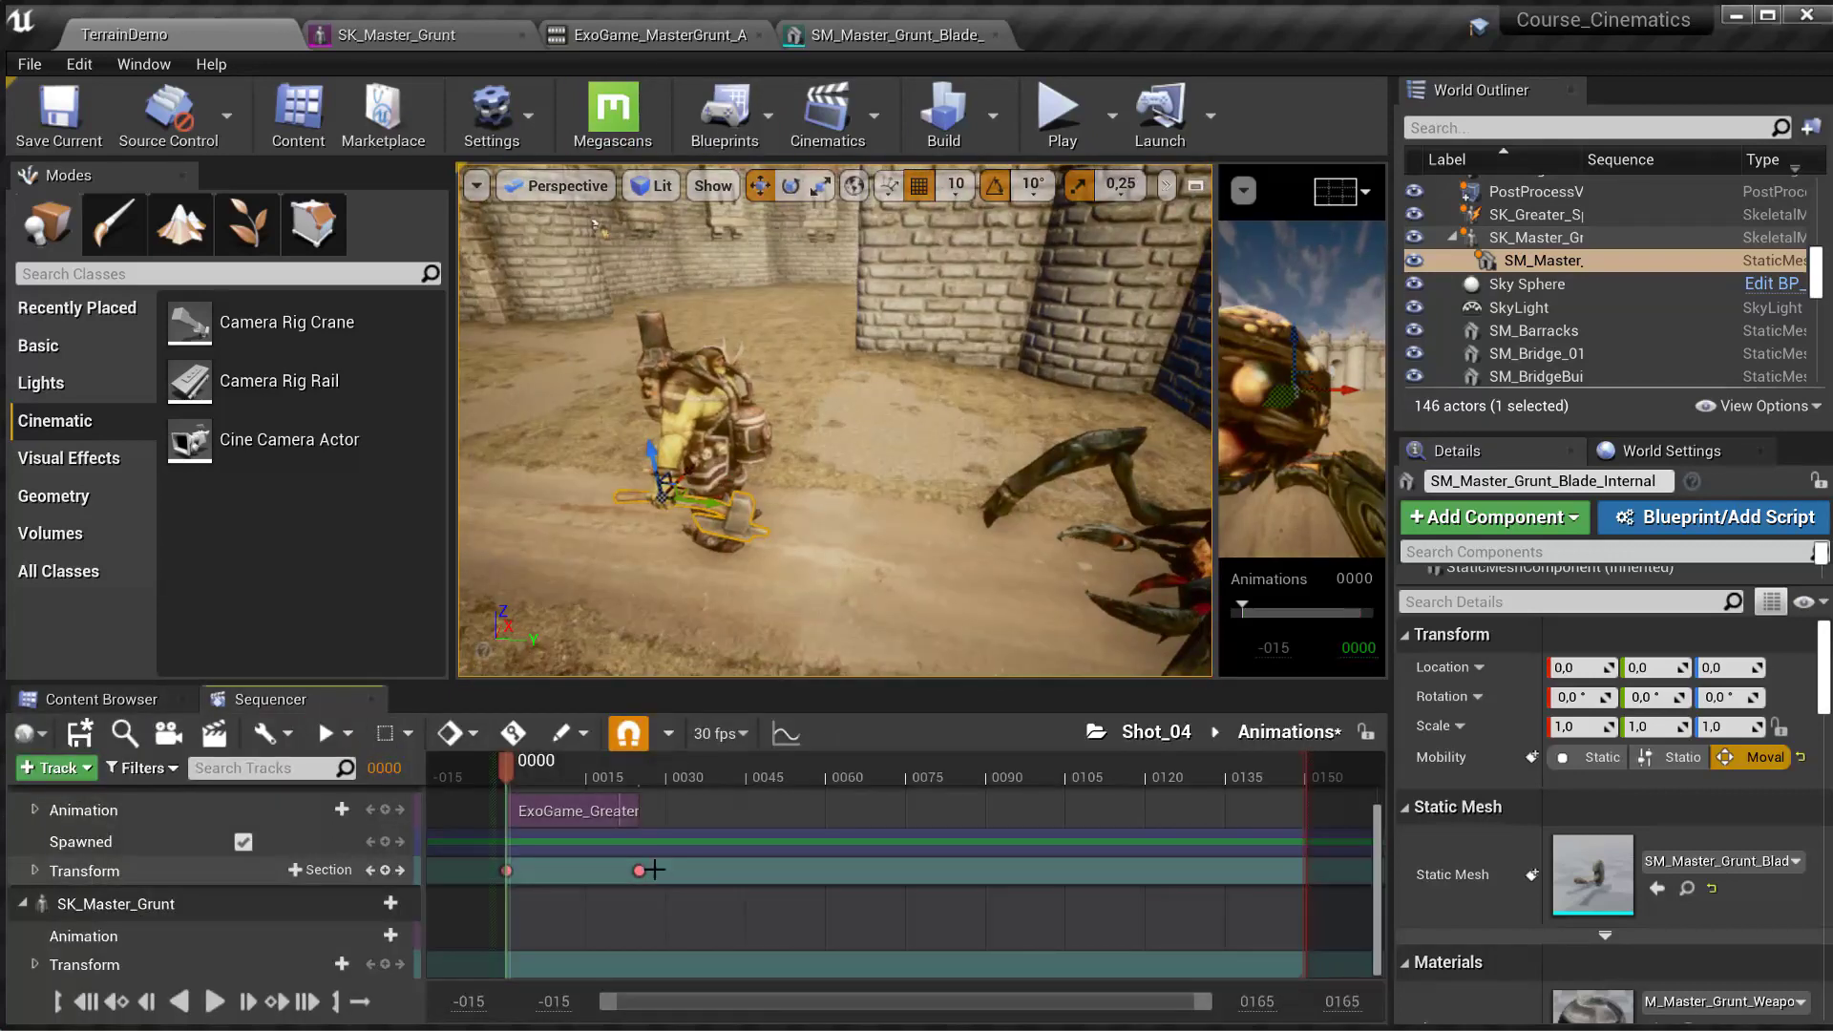
pyautogui.scroll(-1, 653, 830)
pyautogui.click(143, 903)
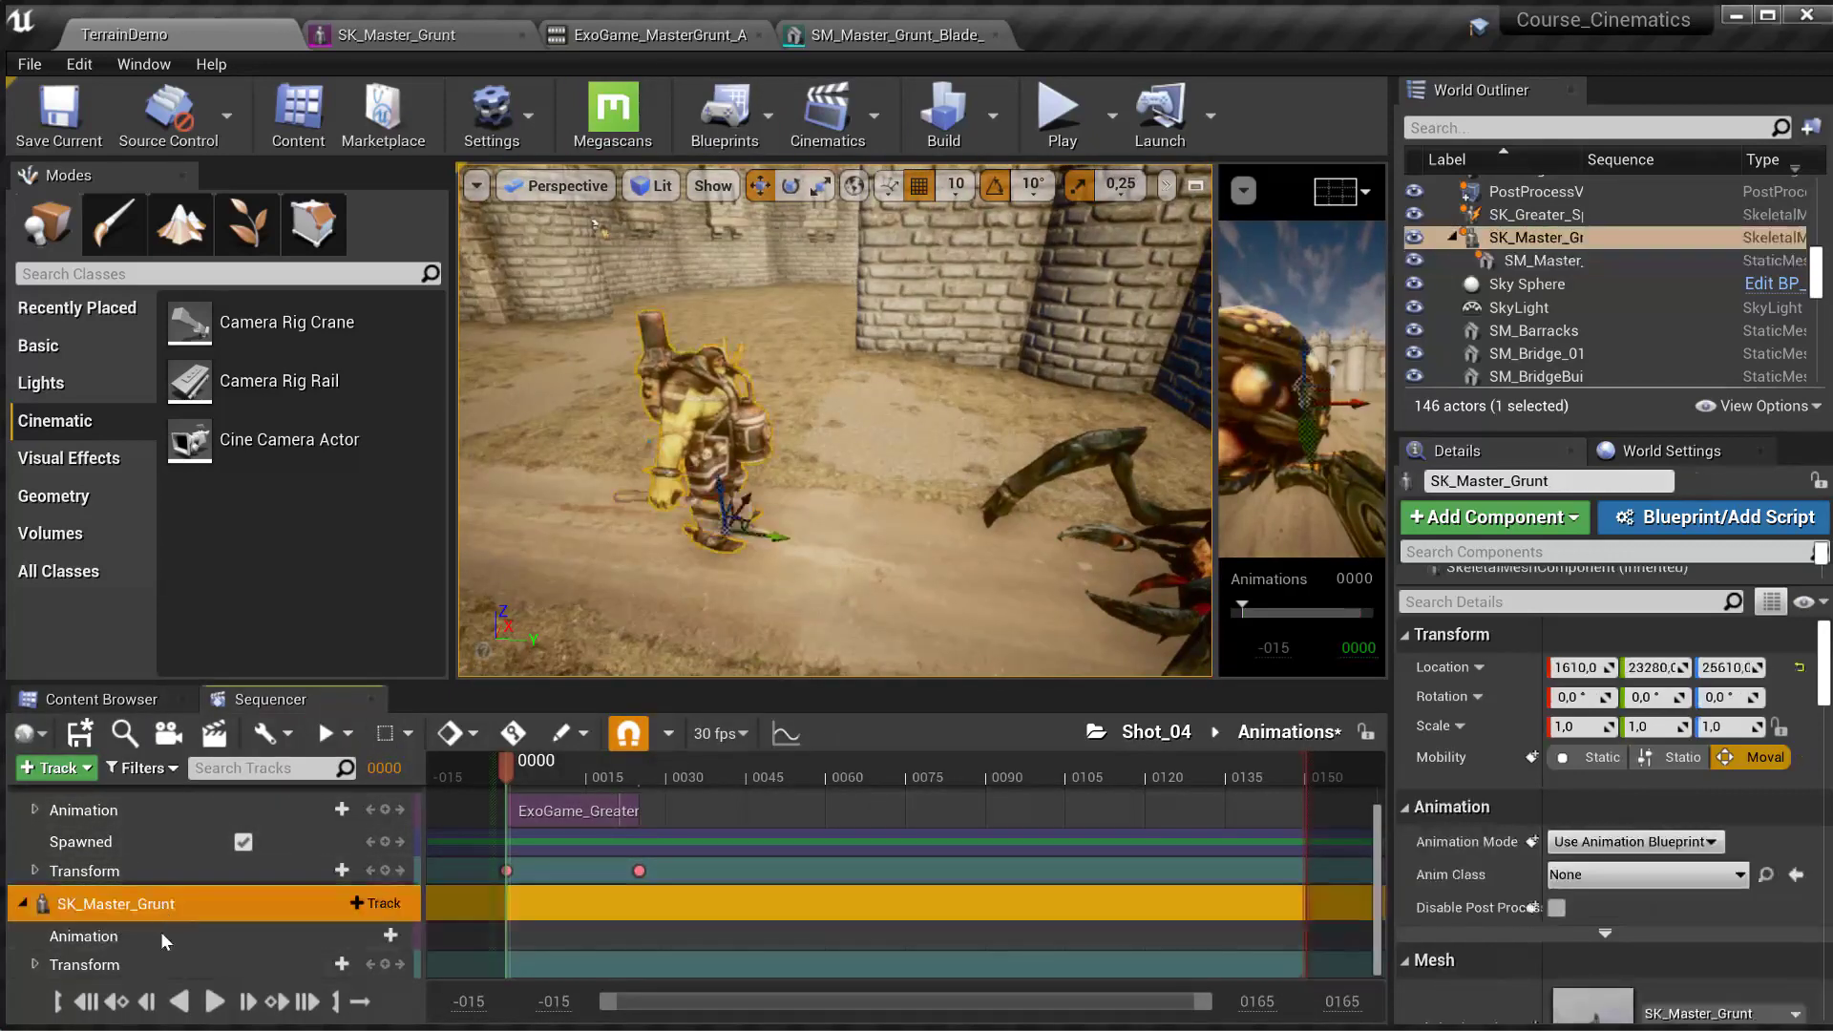
pyautogui.click(198, 936)
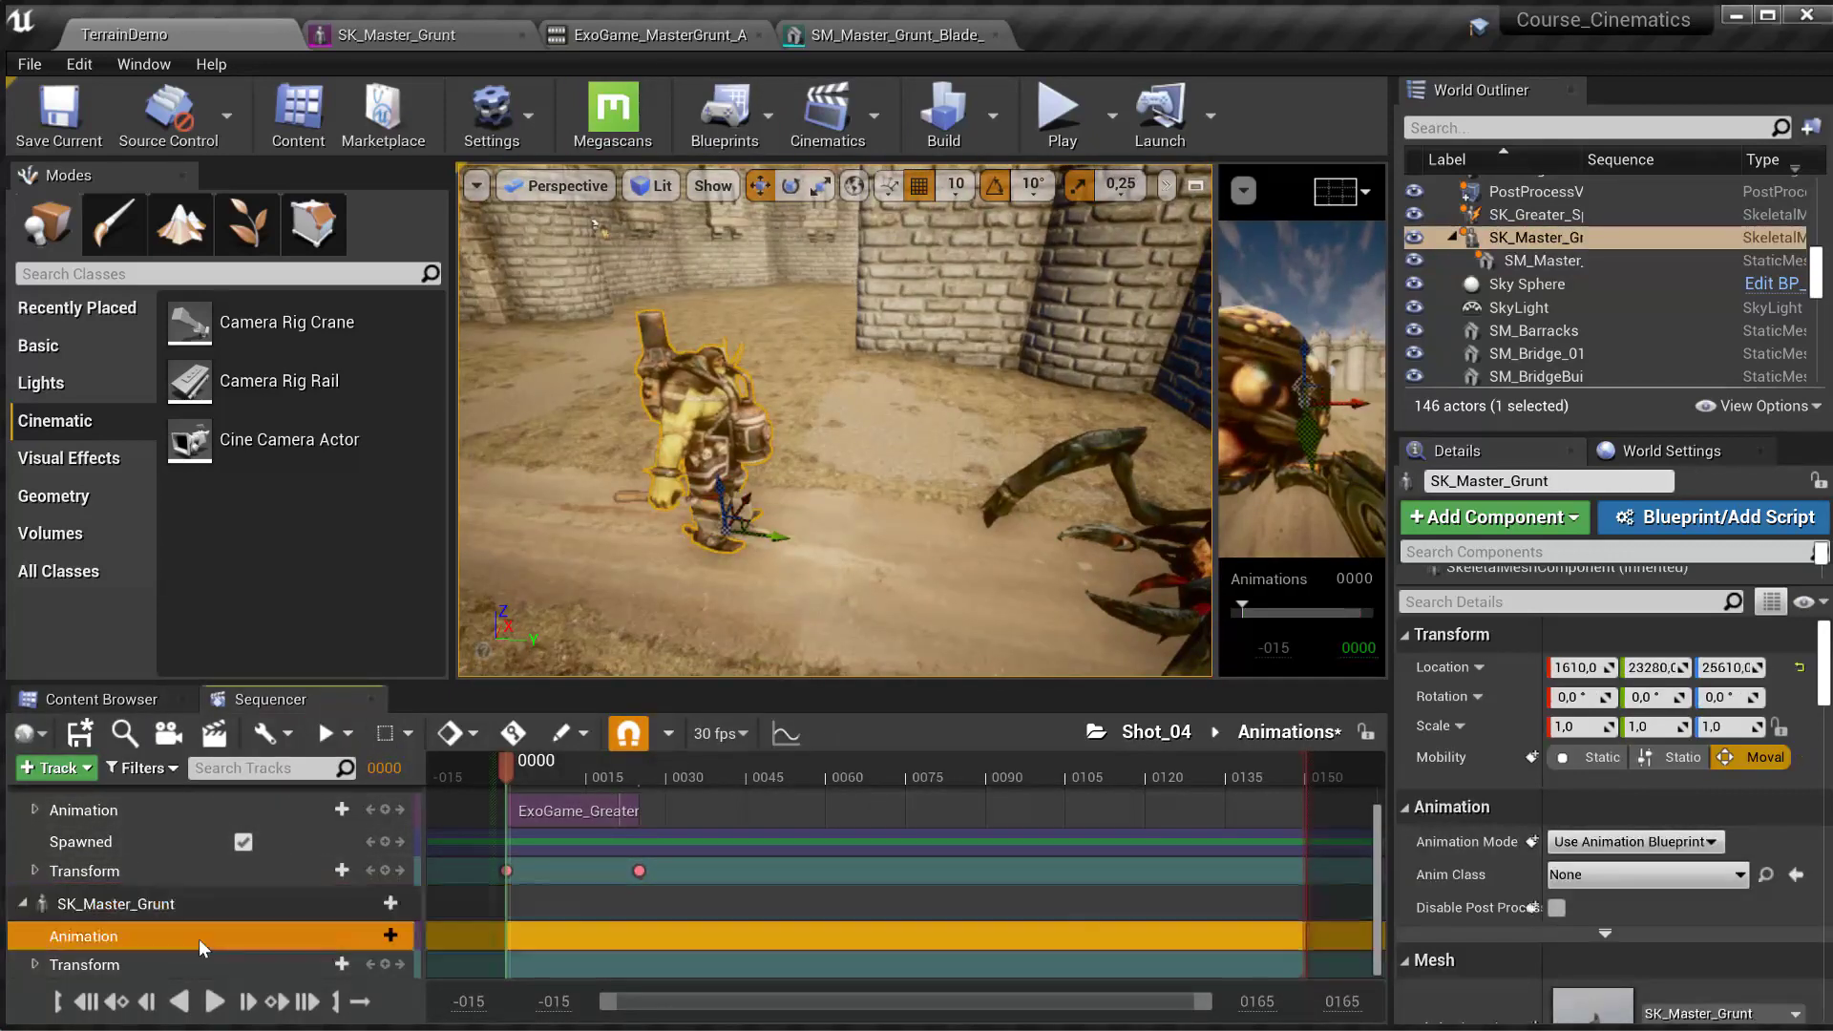
pyautogui.click(363, 935)
pyautogui.click(545, 677)
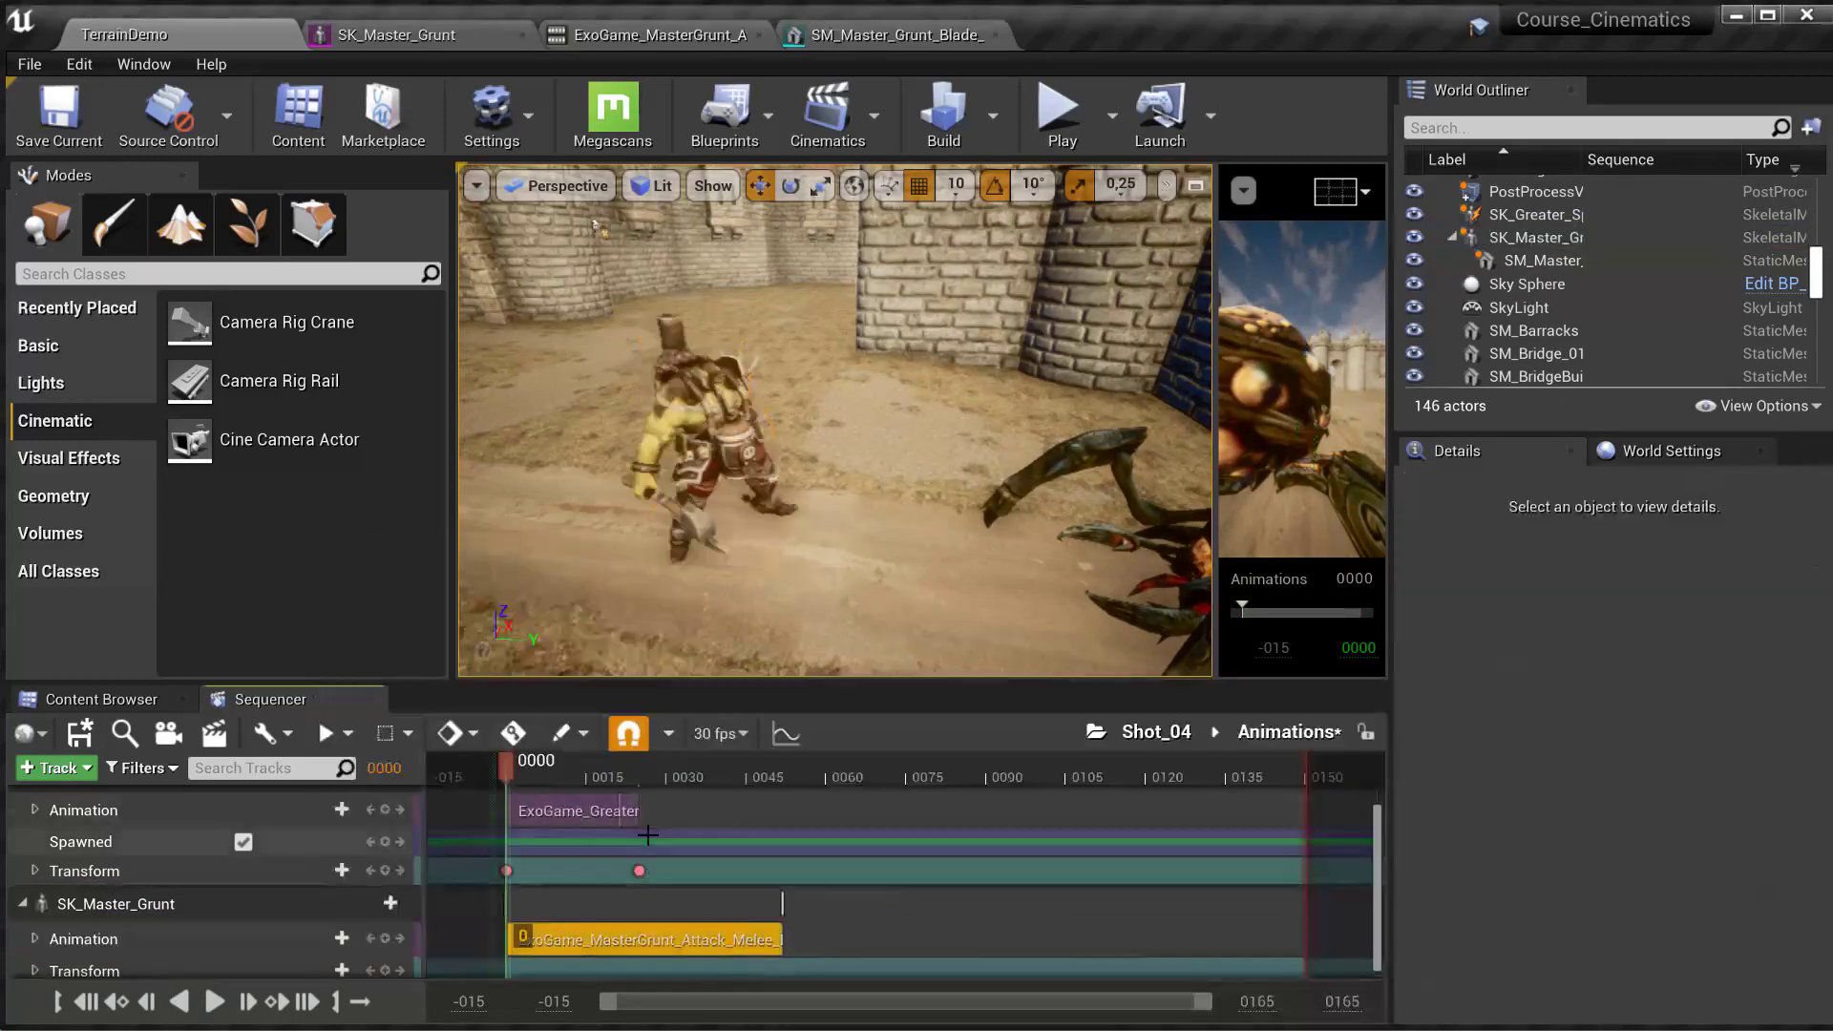
pyautogui.moveTo(512, 760)
pyautogui.mouseDown()
pyautogui.moveTo(692, 765)
pyautogui.moveTo(510, 754)
pyautogui.mouseUp()
# - Move SK_Master_Grunt along Y to 23340, closer to the spider, and scrub the sequence to check the attack distance
pyautogui.click(716, 468)
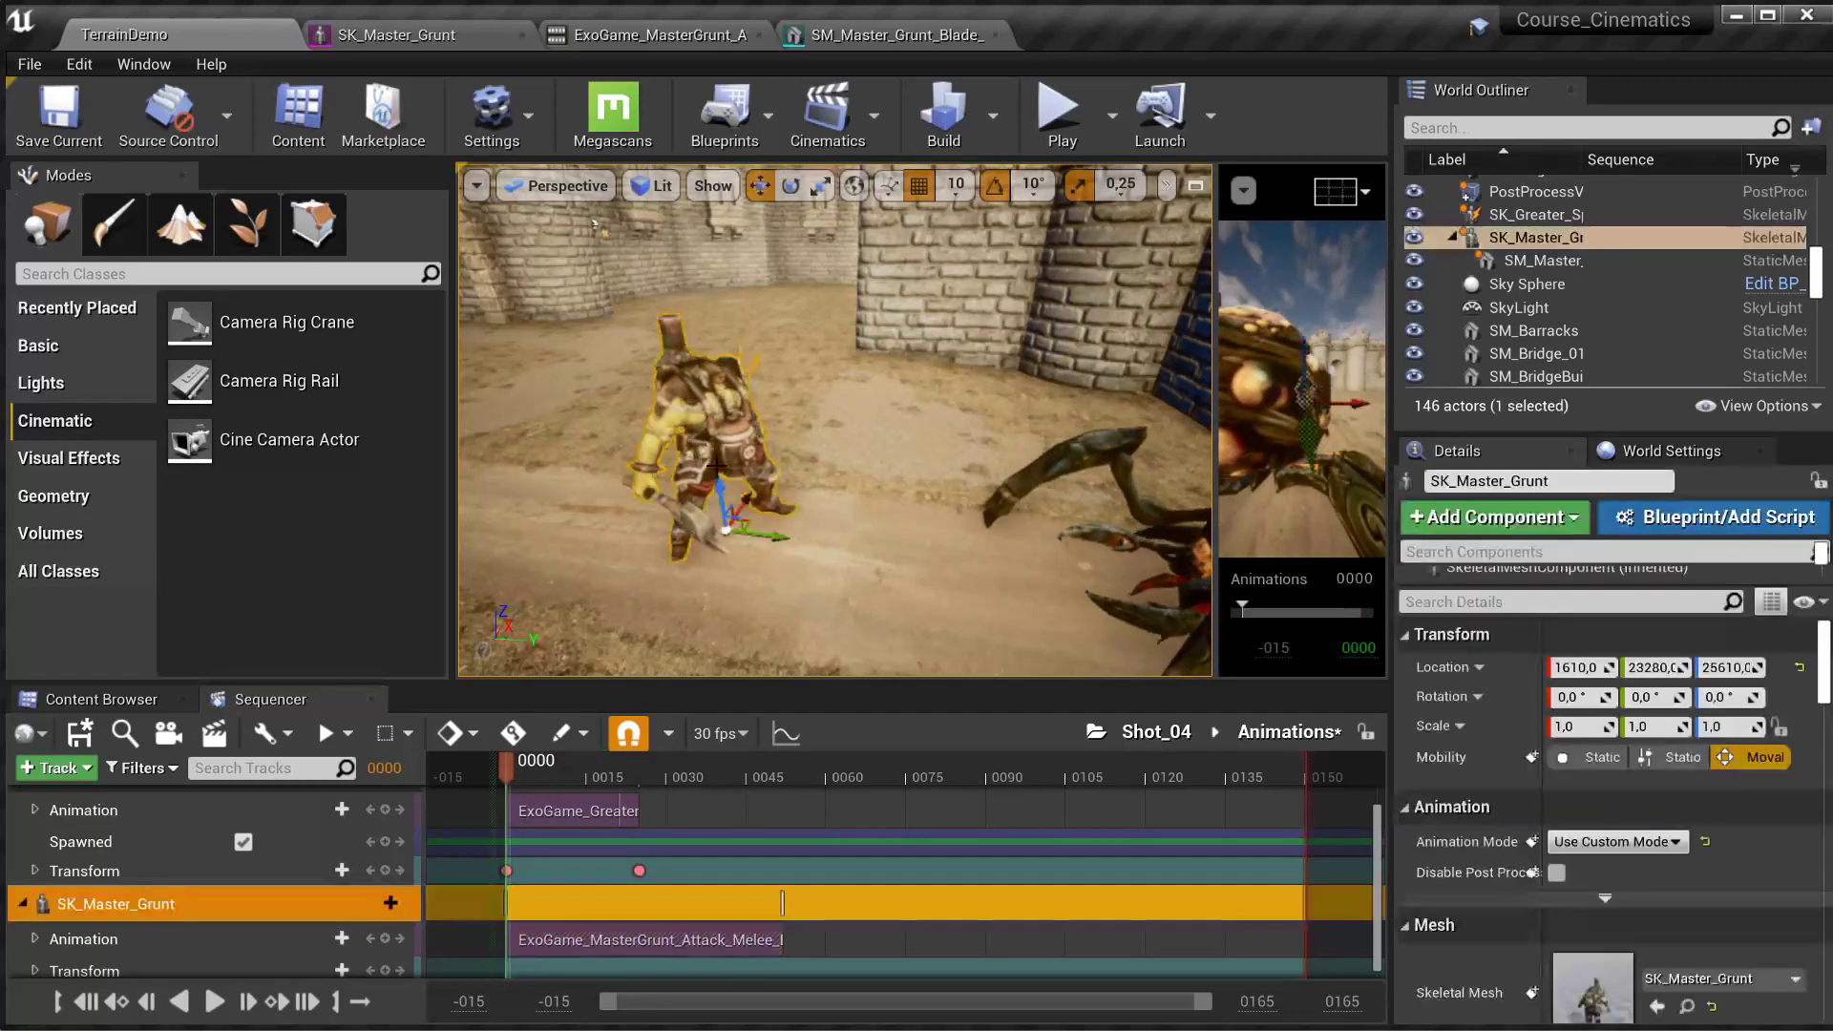
pyautogui.moveTo(776, 541); pyautogui.dragTo(823, 546)
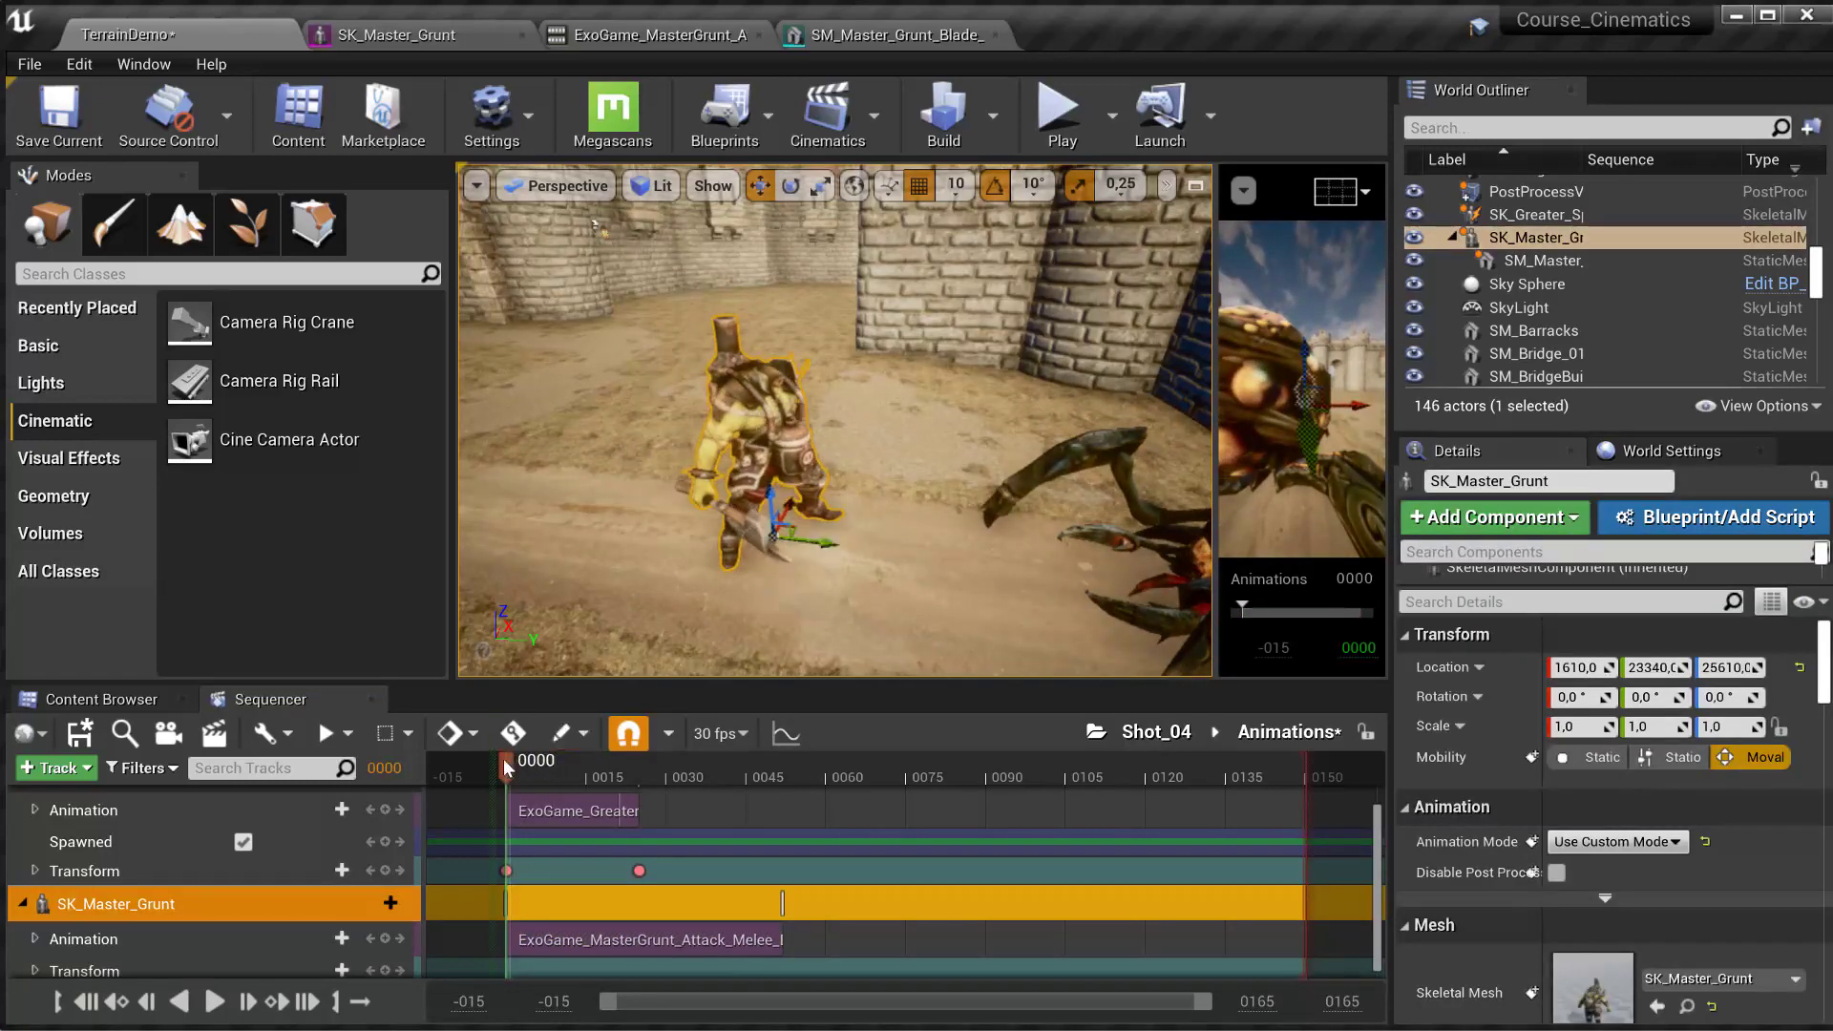
pyautogui.moveTo(504, 762)
pyautogui.mouseDown()
pyautogui.moveTo(662, 772)
pyautogui.moveTo(507, 761)
pyautogui.mouseUp()
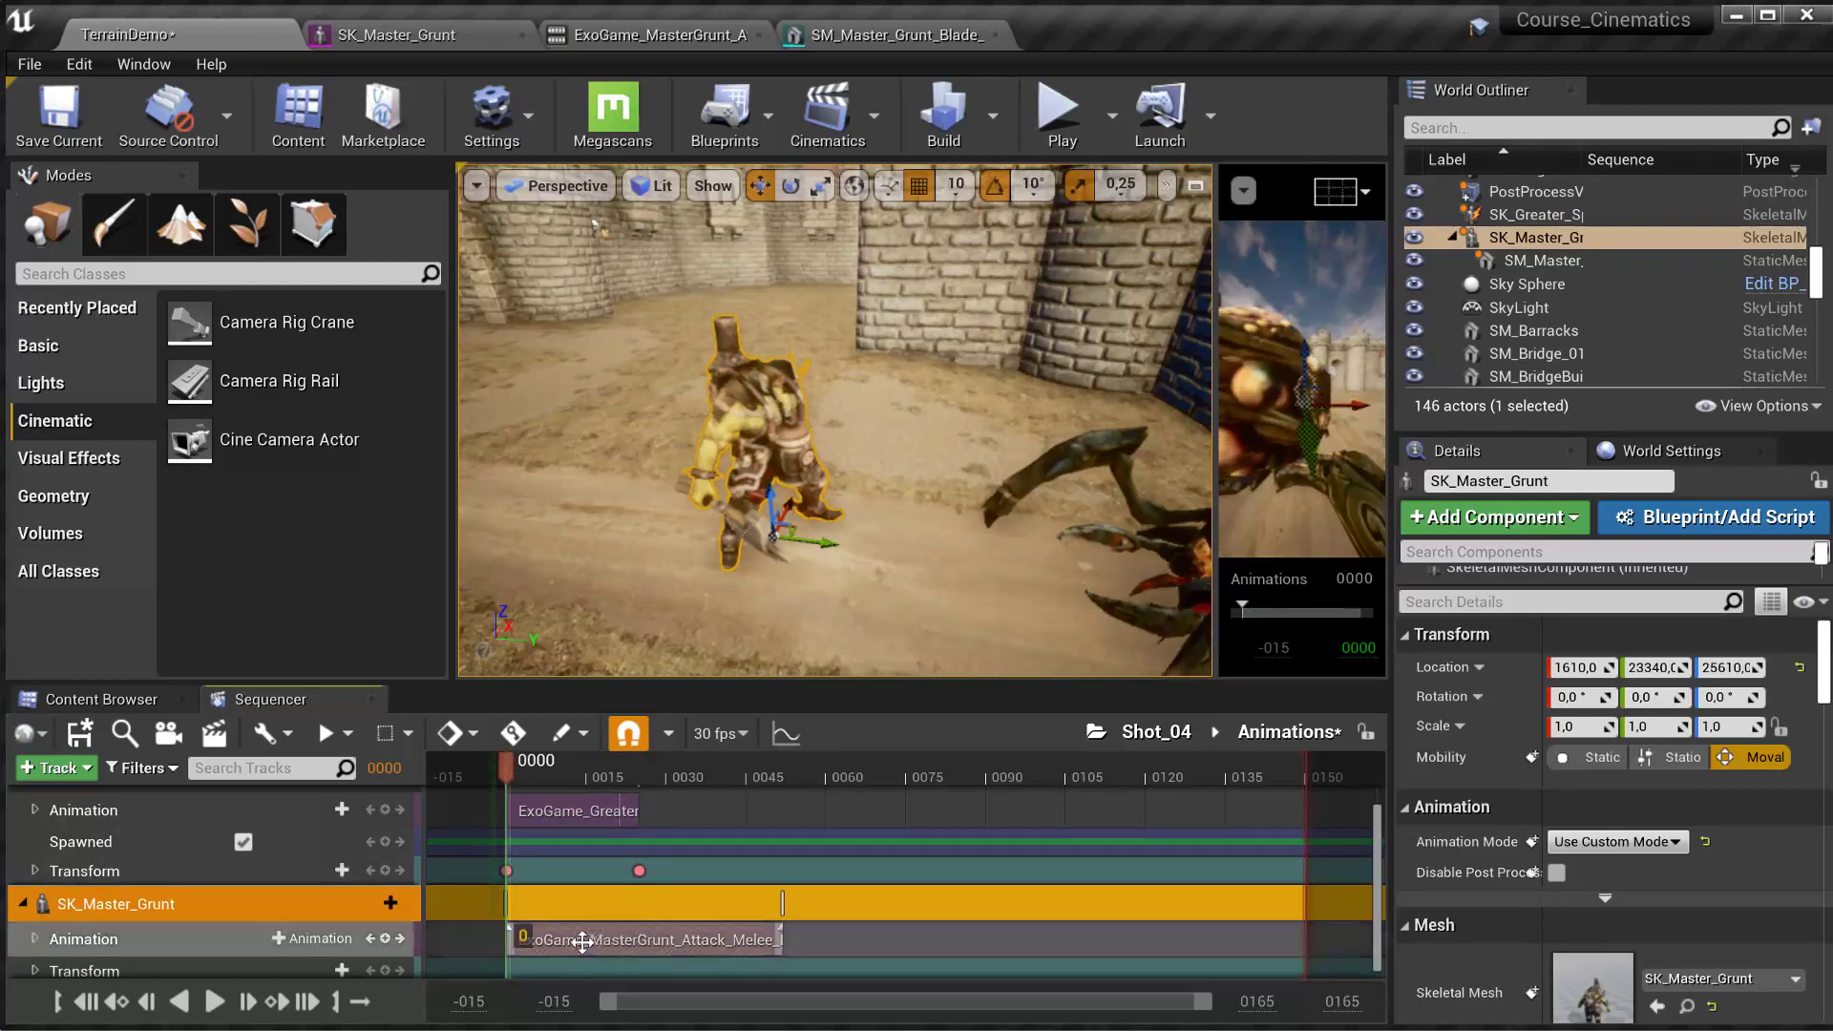
# - Shift the grunt's attack clip to start at about frame 7 and add ExoGame_MasterGrunt_Idle, trimmed to fill the gap before it
pyautogui.moveTo(594, 941); pyautogui.dragTo(617, 940)
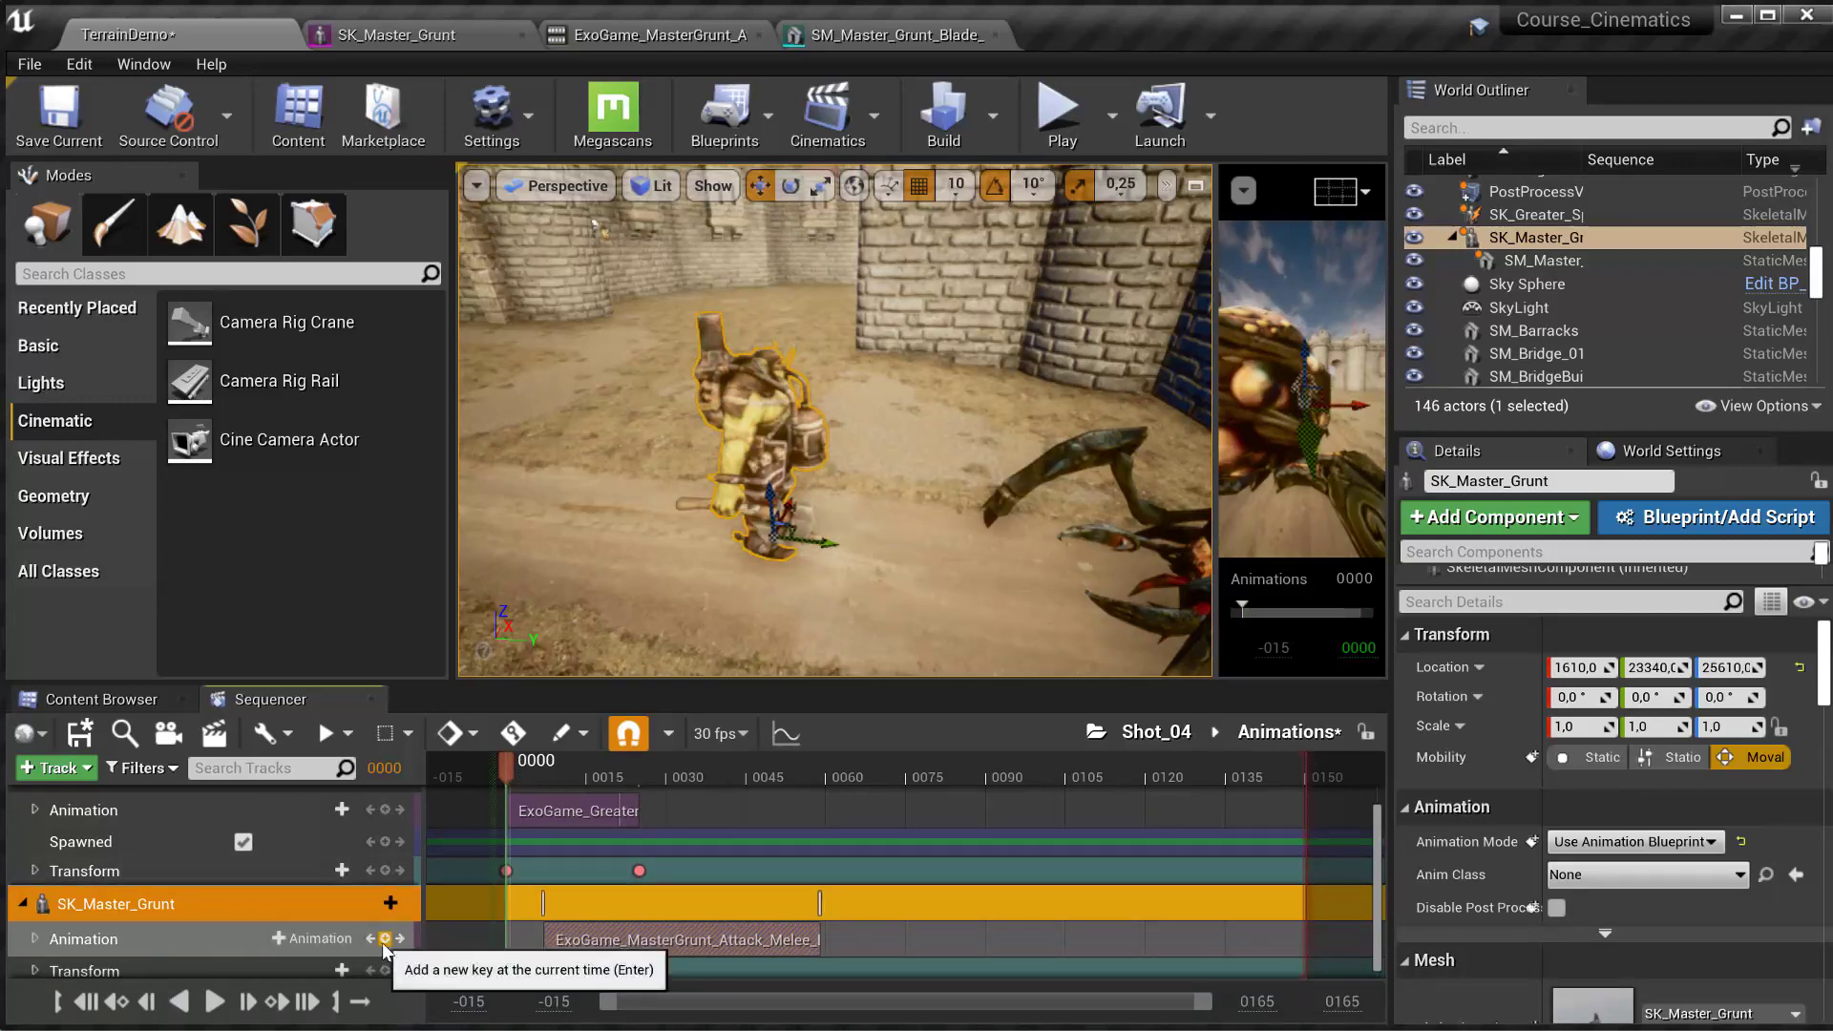
pyautogui.click(331, 942)
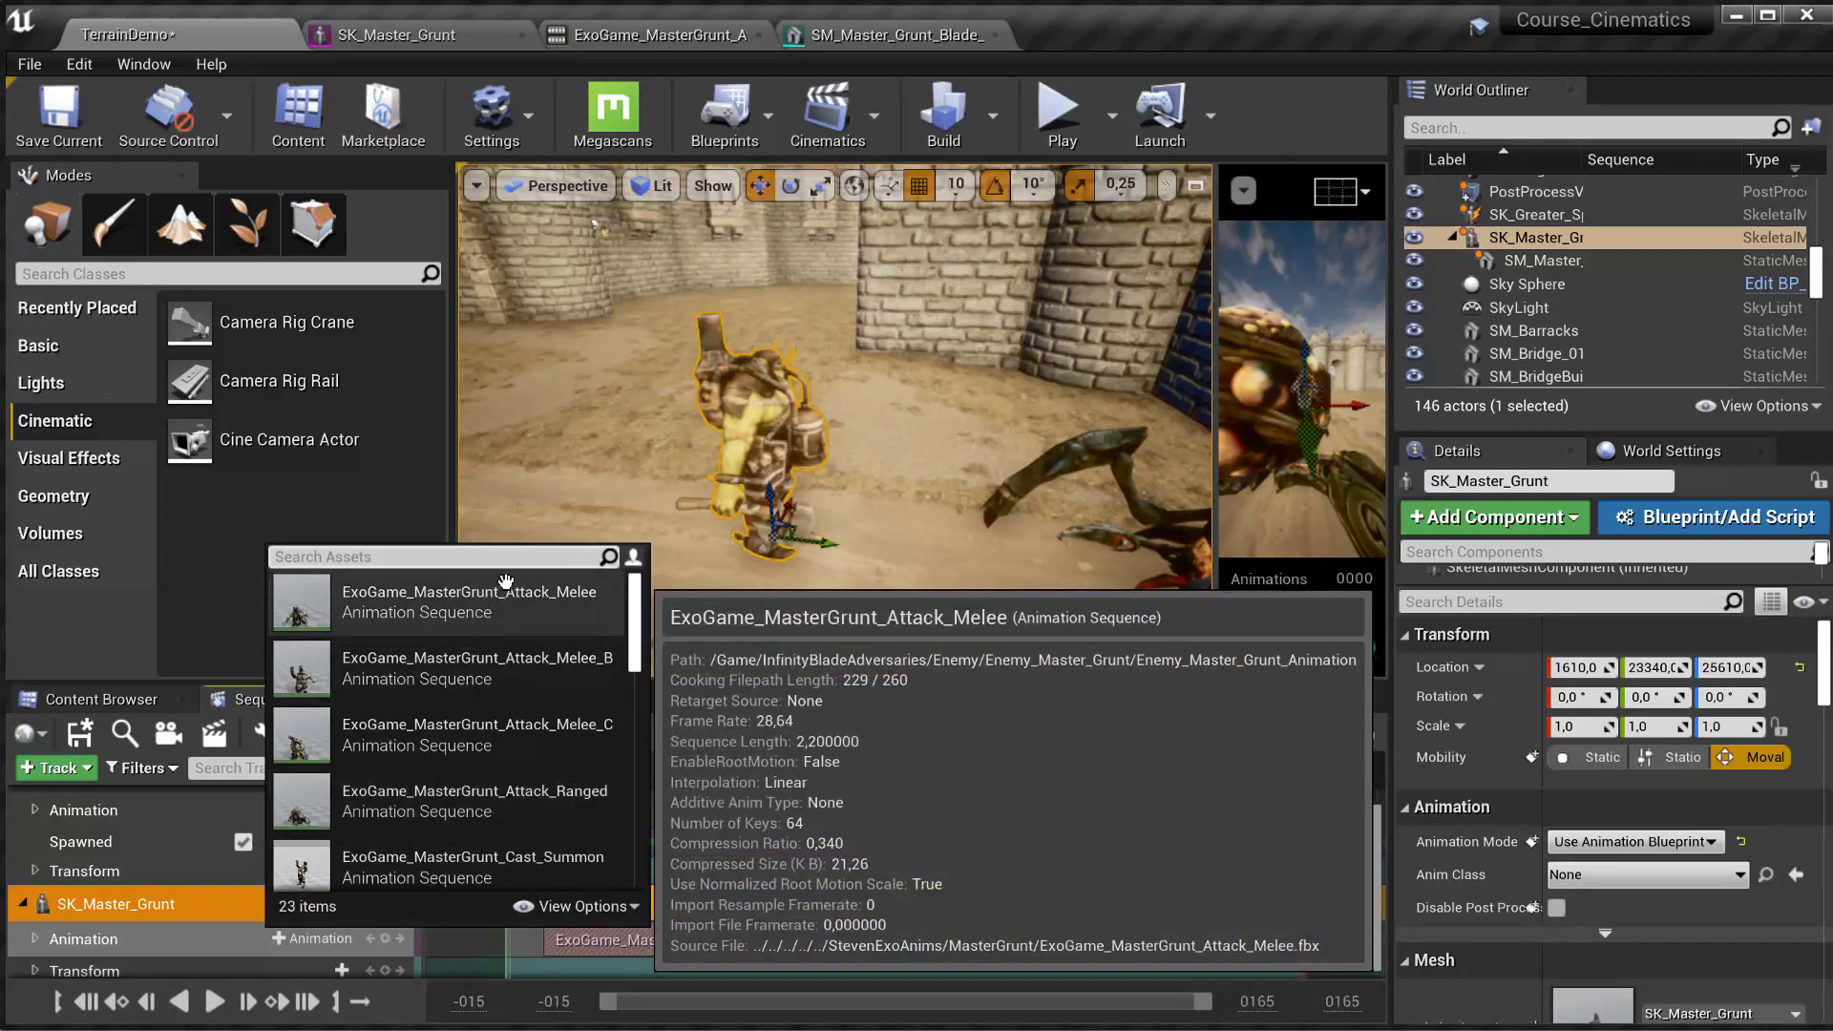
pyautogui.click(506, 592)
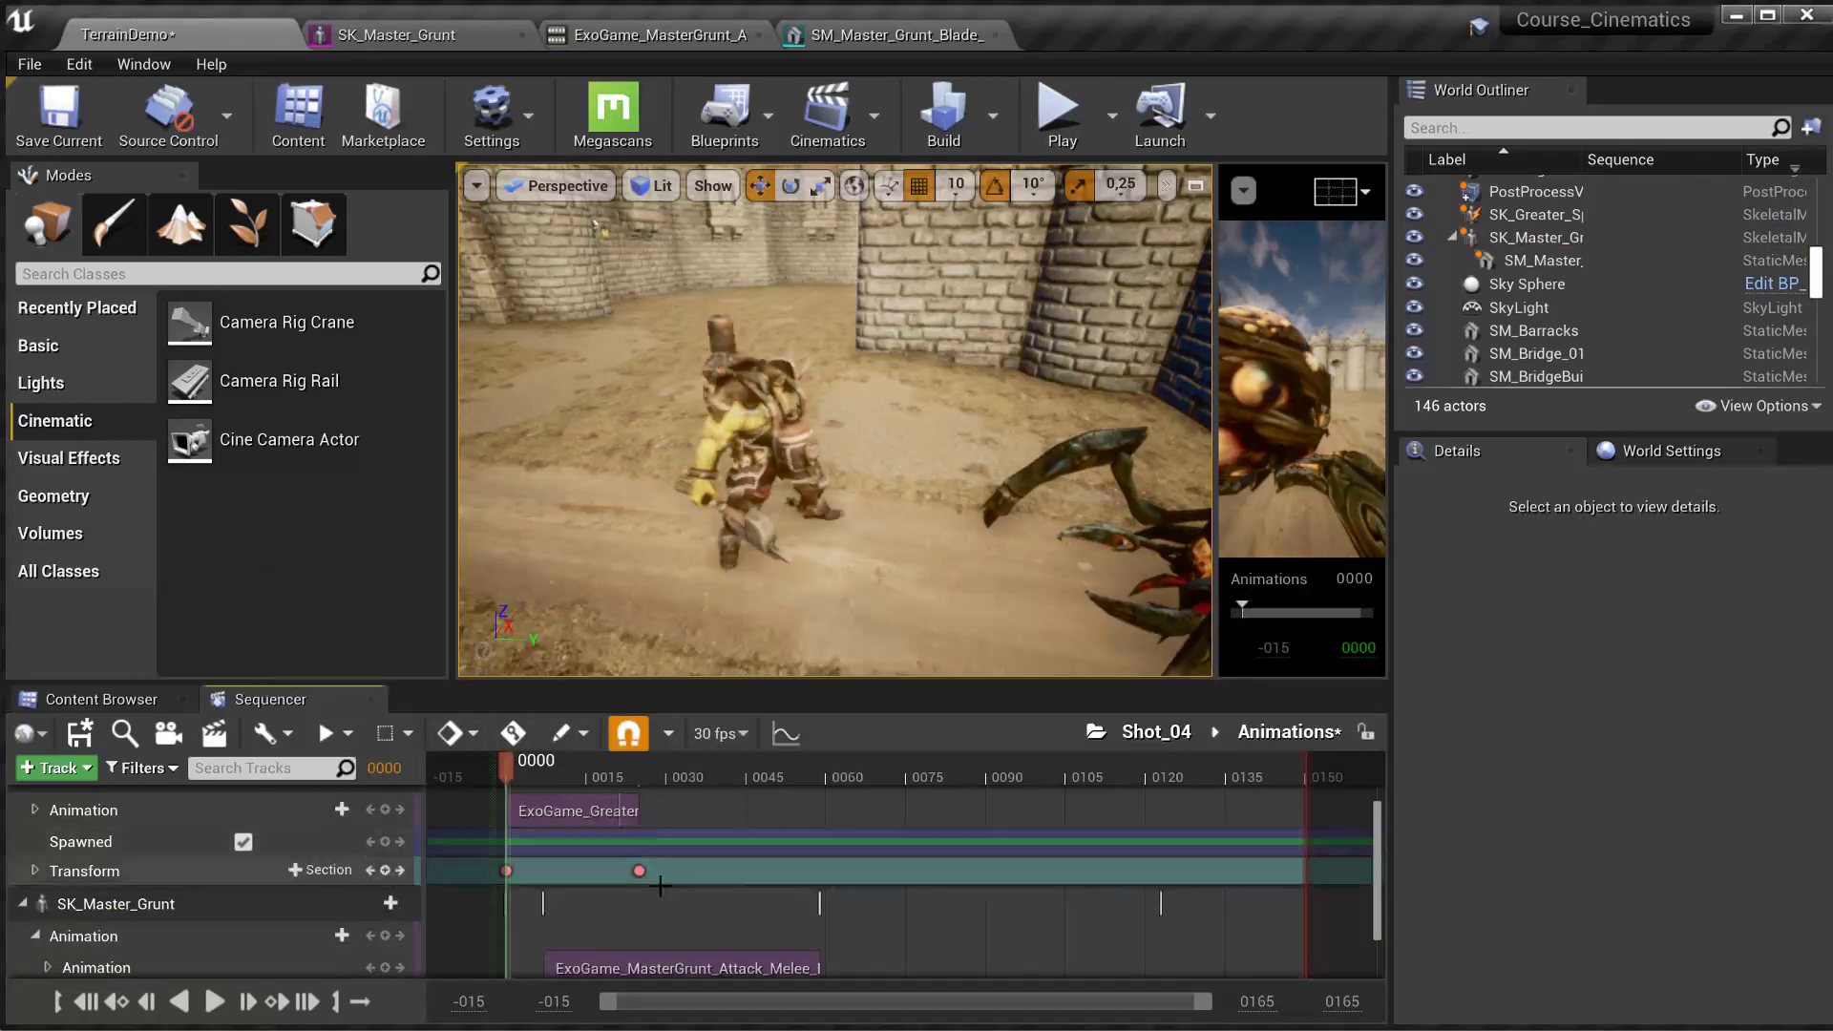
pyautogui.scroll(-2, 624, 924)
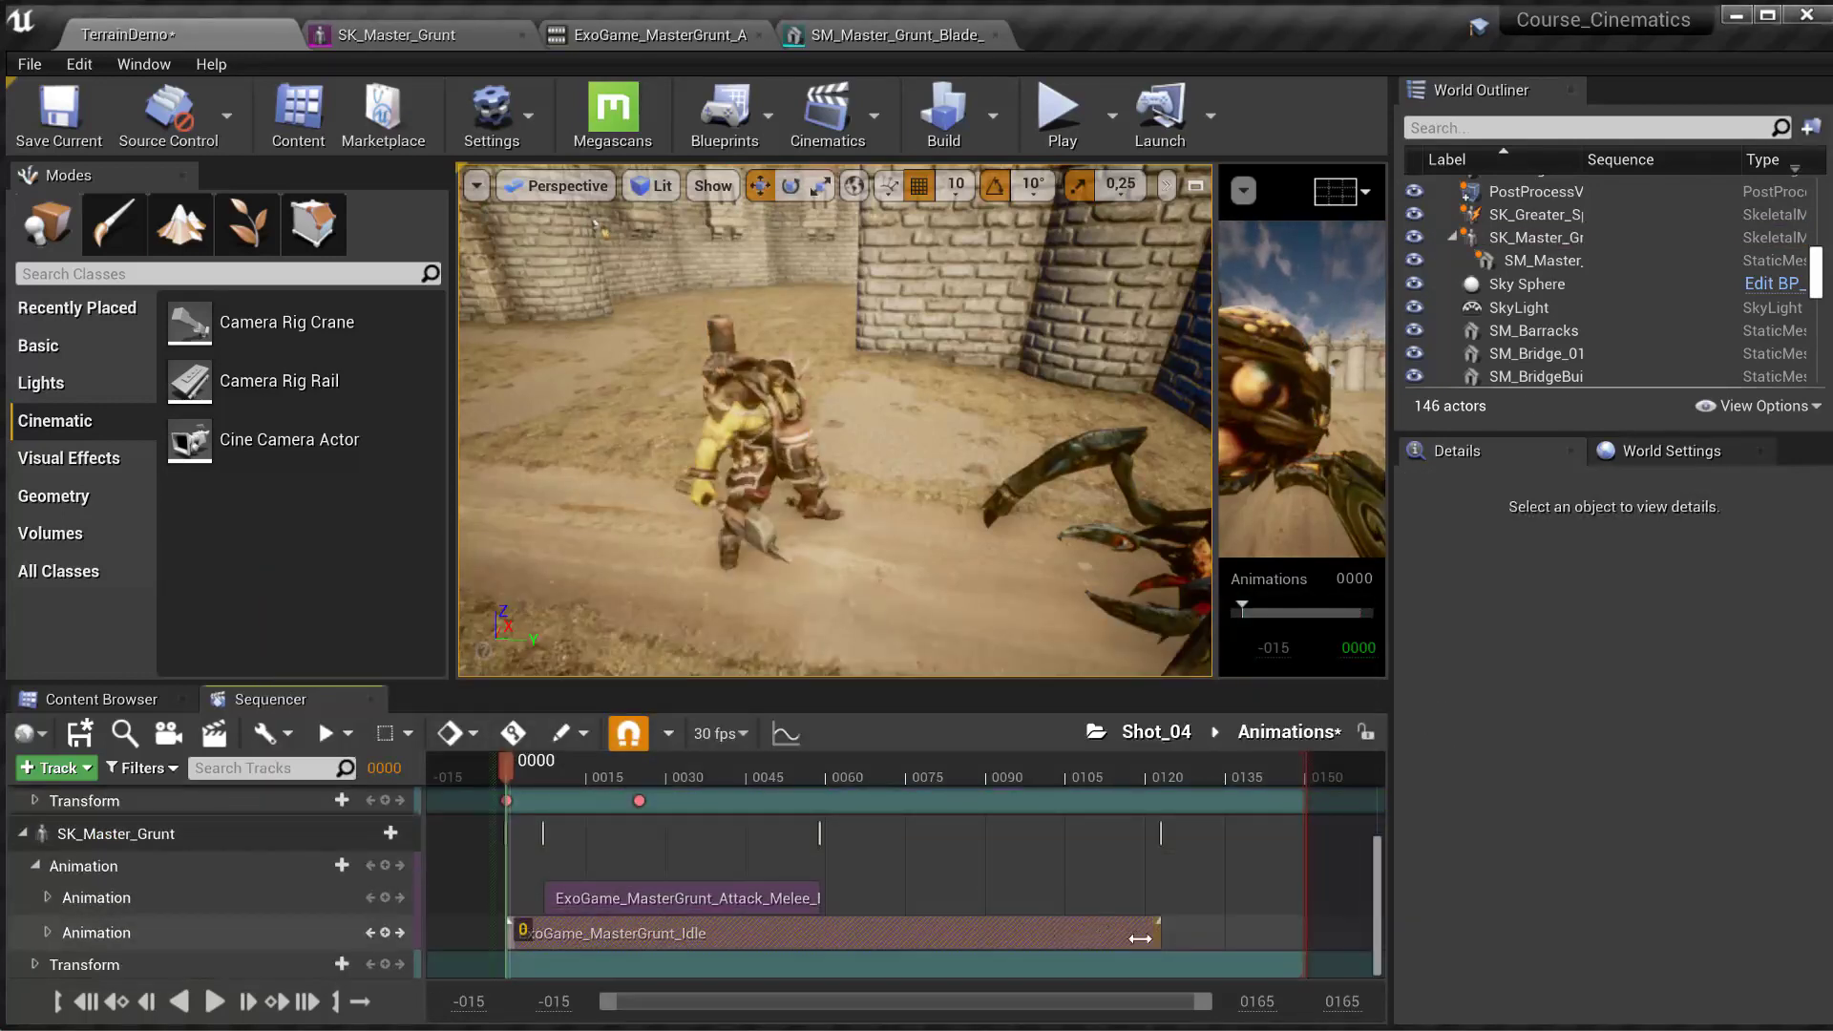
pyautogui.moveTo(1139, 938); pyautogui.dragTo(570, 921)
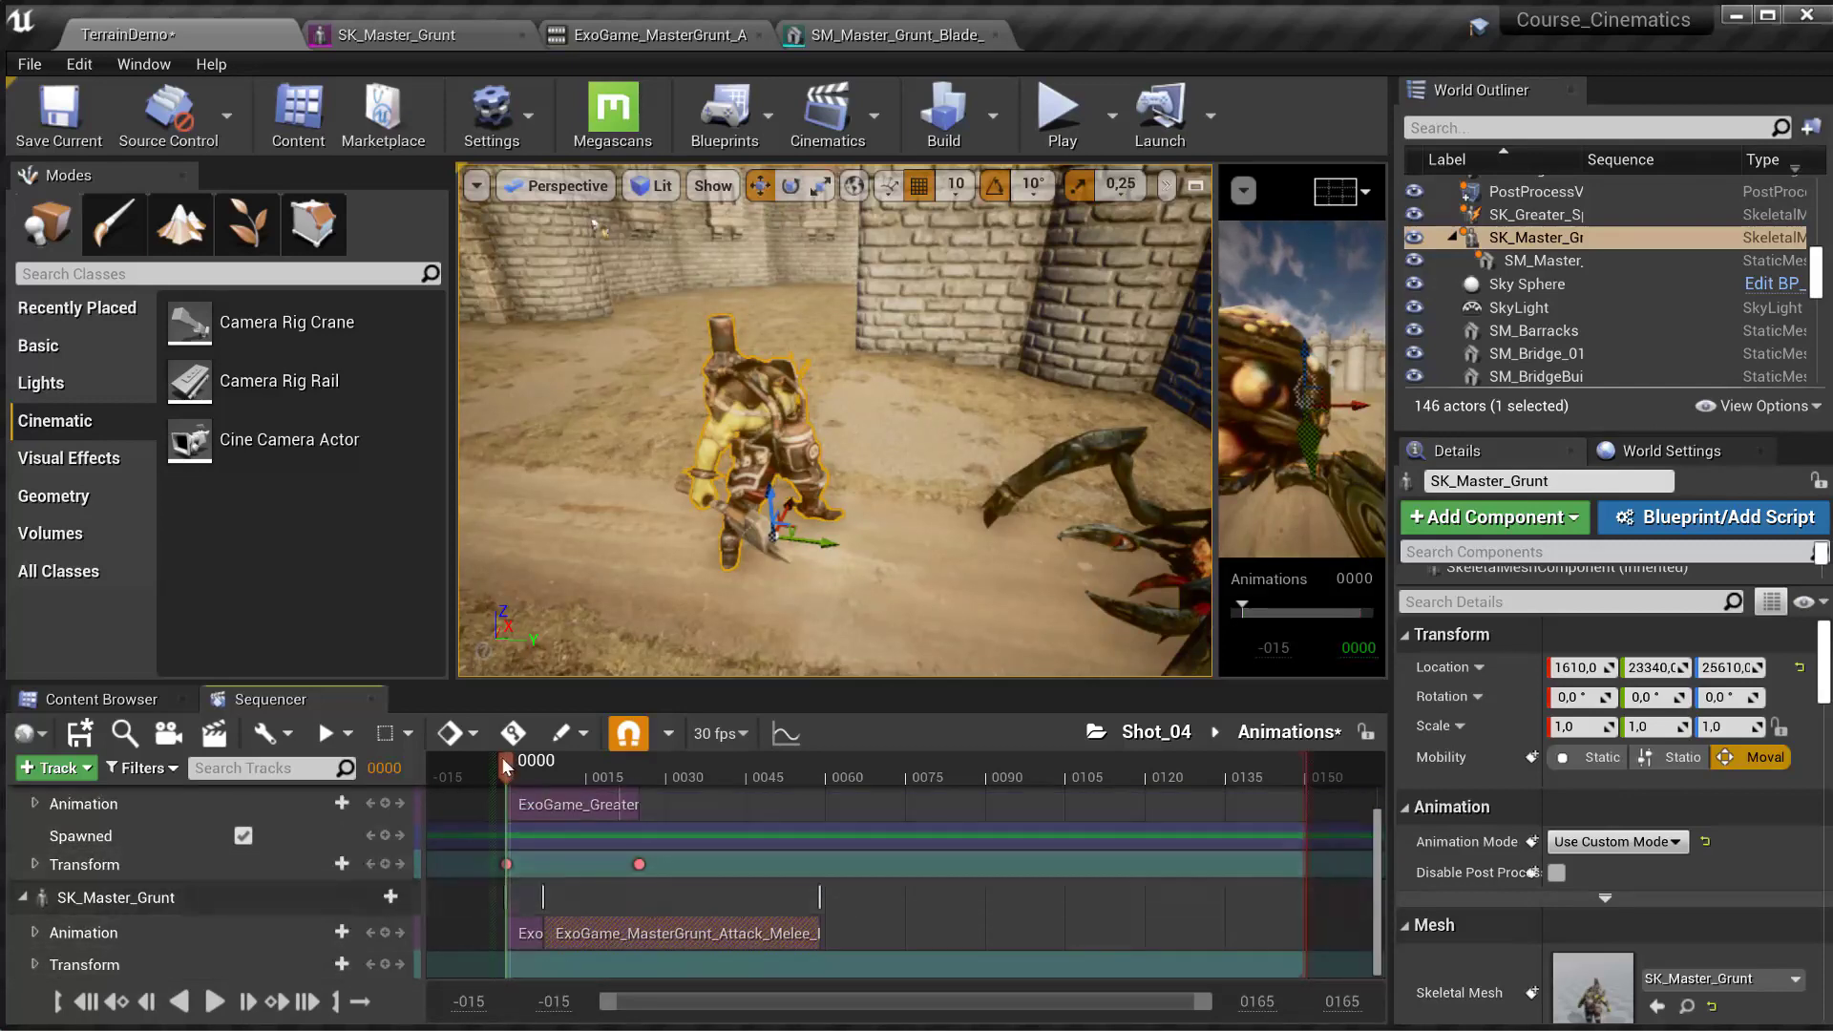
# - Scrub to the spider's arrival at frame 27, shorten the grunt's idle clip to end at frame 3, and start the attack clip right after it
pyautogui.moveTo(503, 759); pyautogui.dragTo(649, 772)
pyautogui.moveTo(600, 935); pyautogui.dragTo(706, 935)
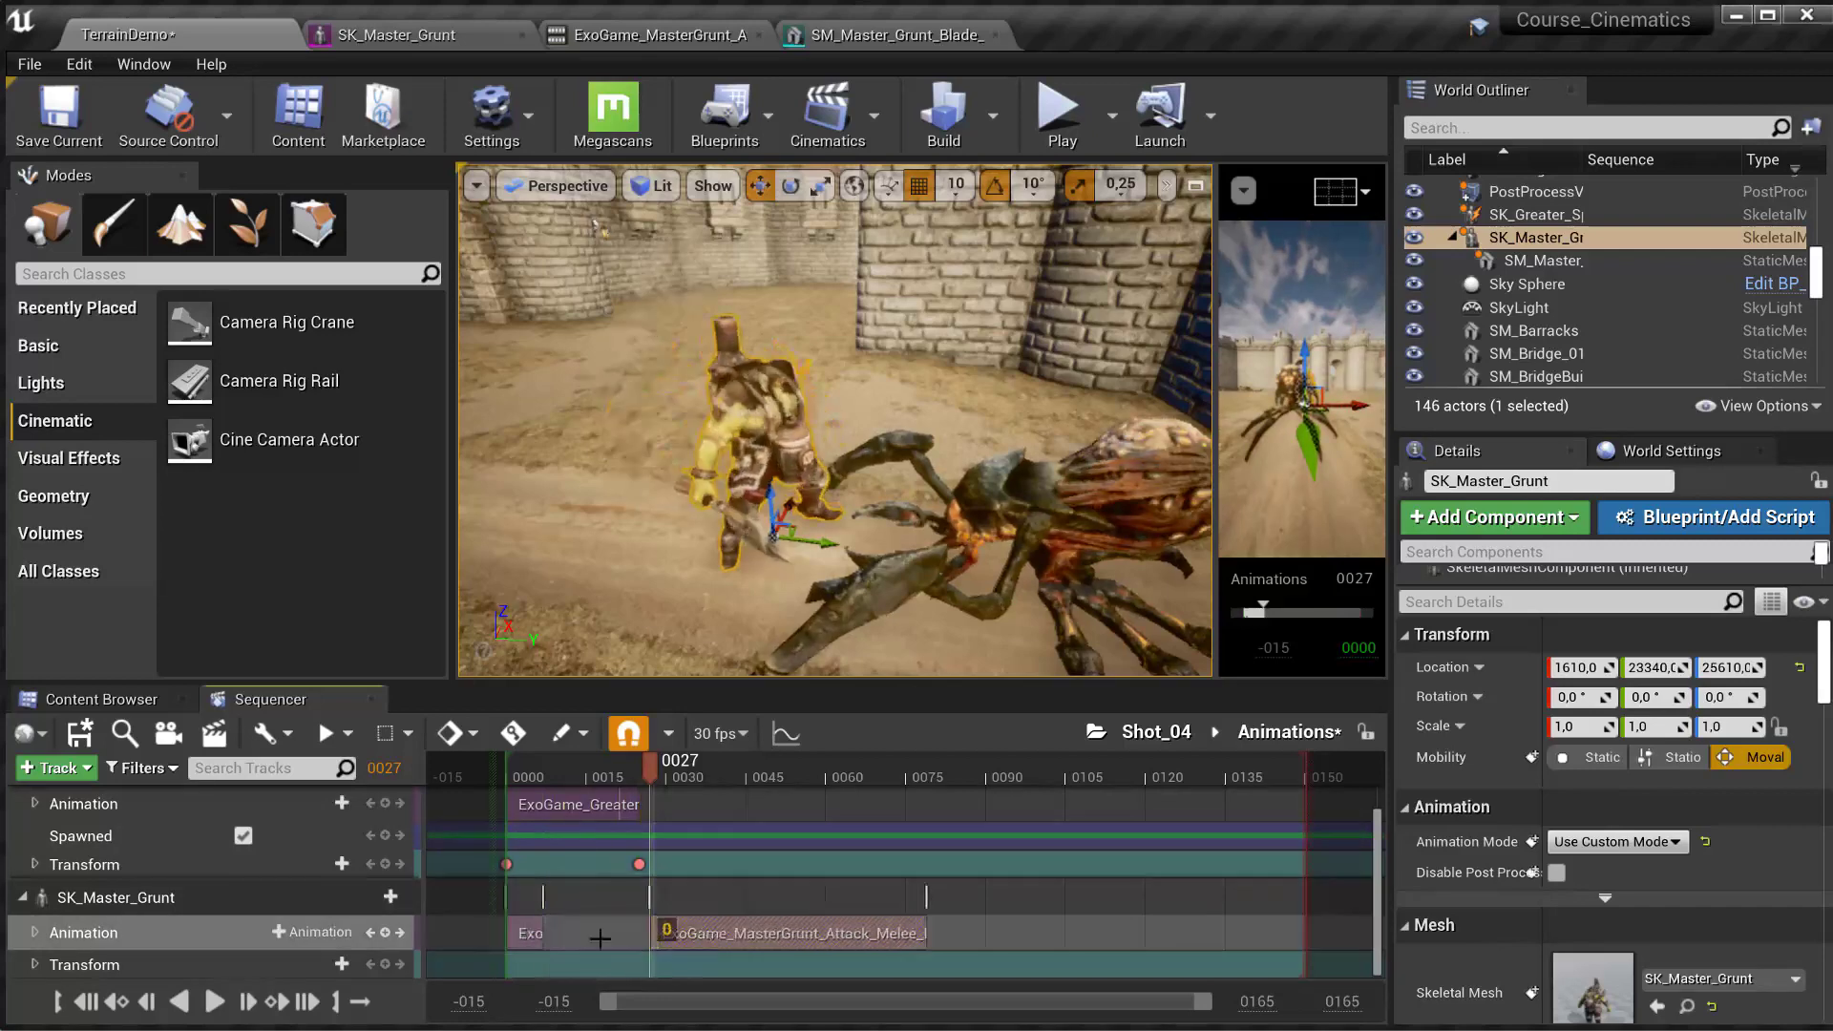
pyautogui.moveTo(542, 932); pyautogui.dragTo(532, 933)
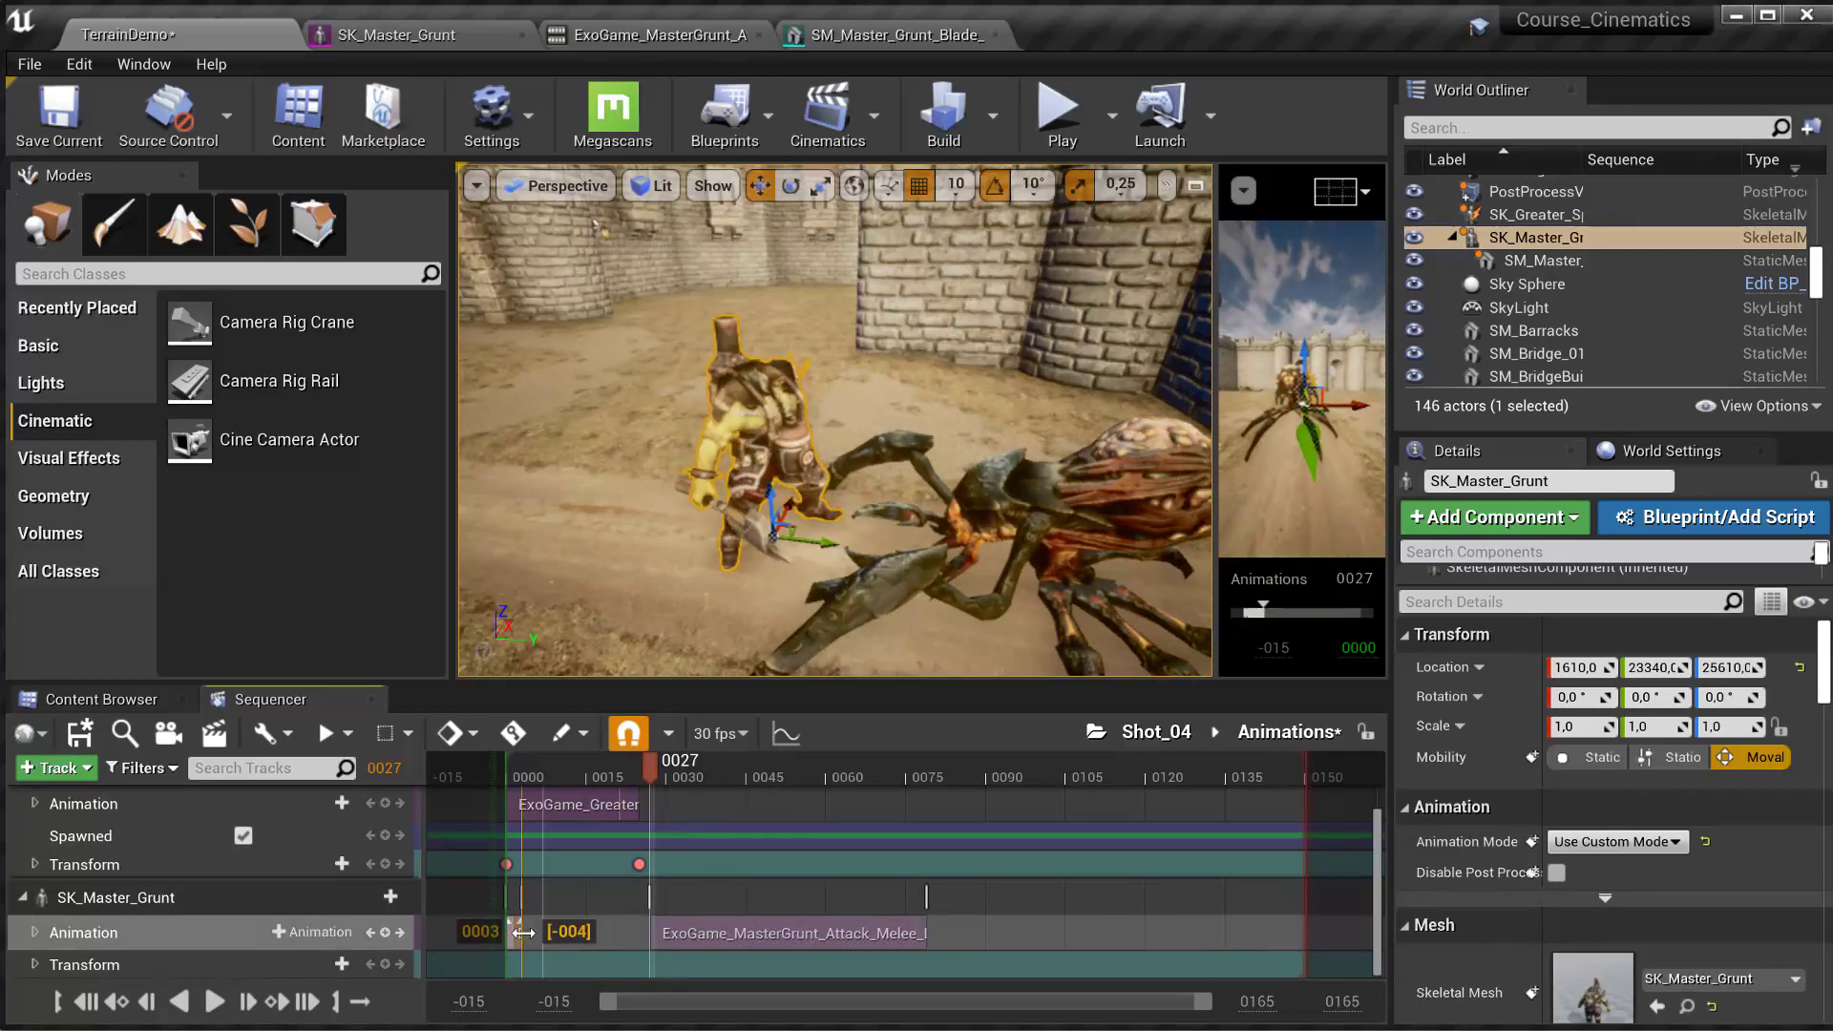
pyautogui.moveTo(724, 930); pyautogui.dragTo(588, 932)
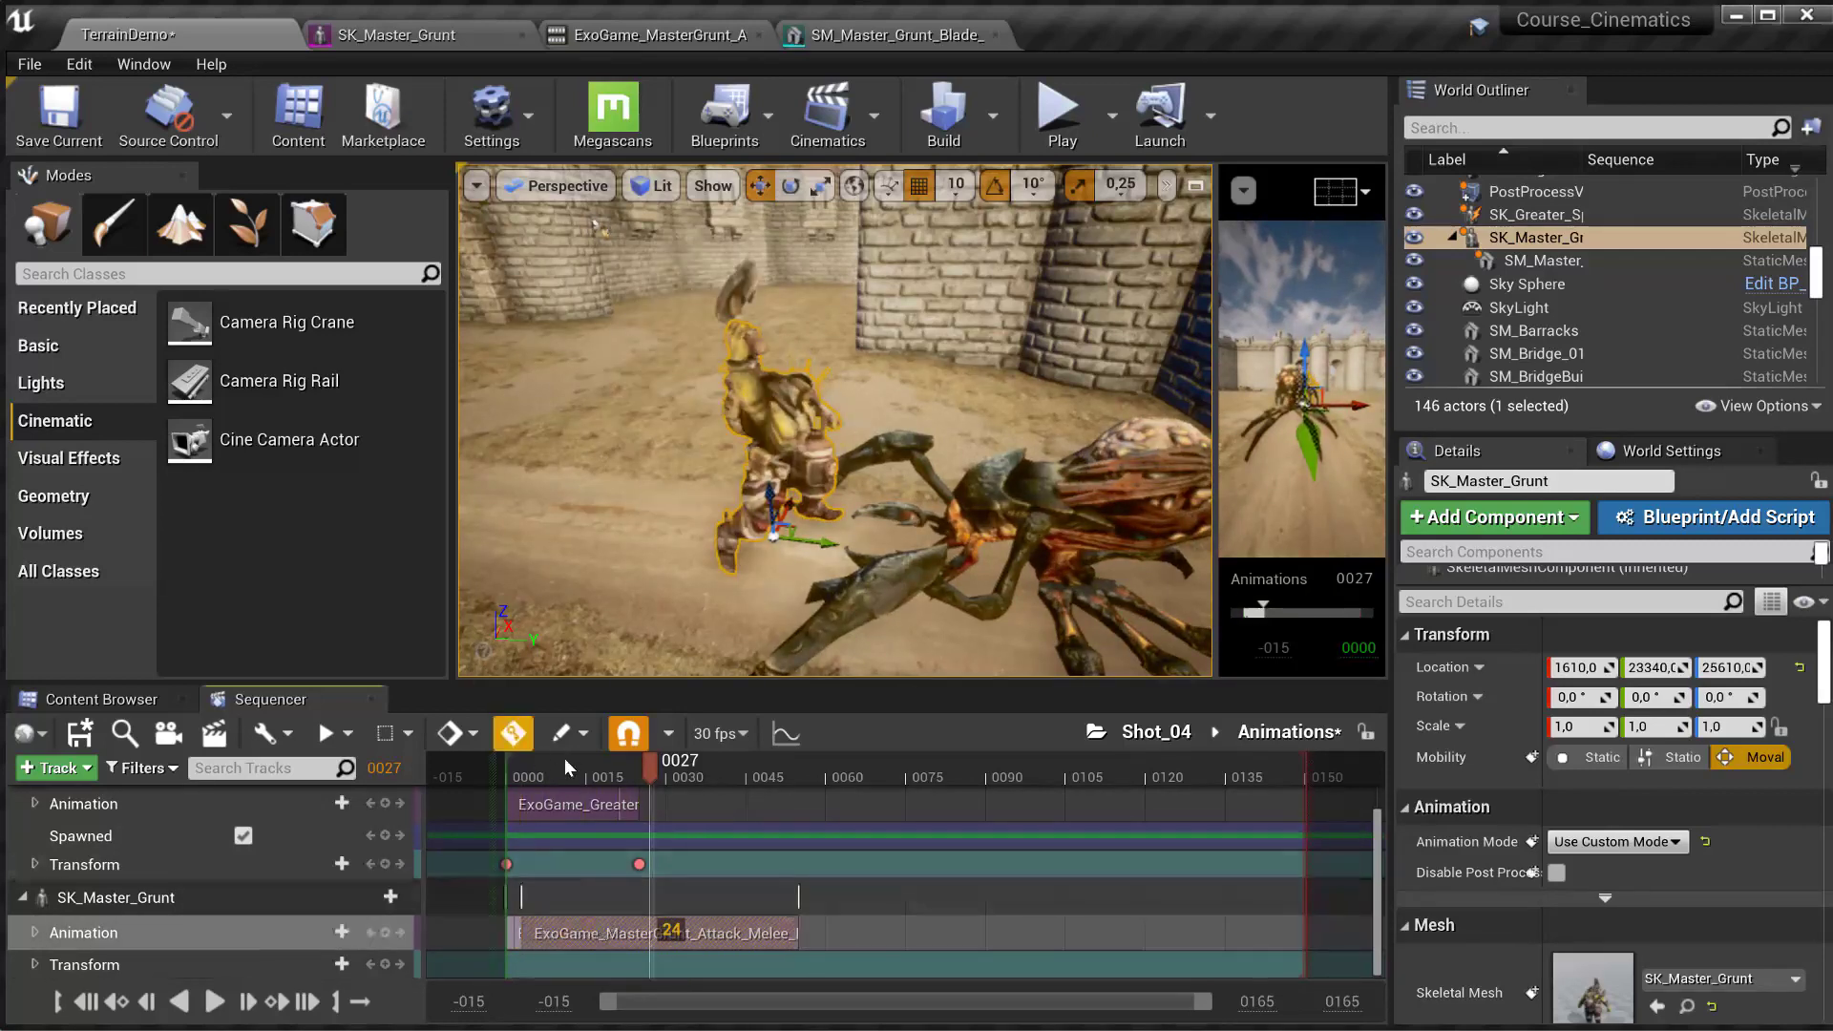
# - Add ExoGame_Greater_Spider_Idle right after the spider's walk clip and trim it to end at frame 32
pyautogui.moveTo(651, 766)
pyautogui.mouseDown()
pyautogui.moveTo(507, 768)
pyautogui.moveTo(679, 764)
pyautogui.mouseUp()
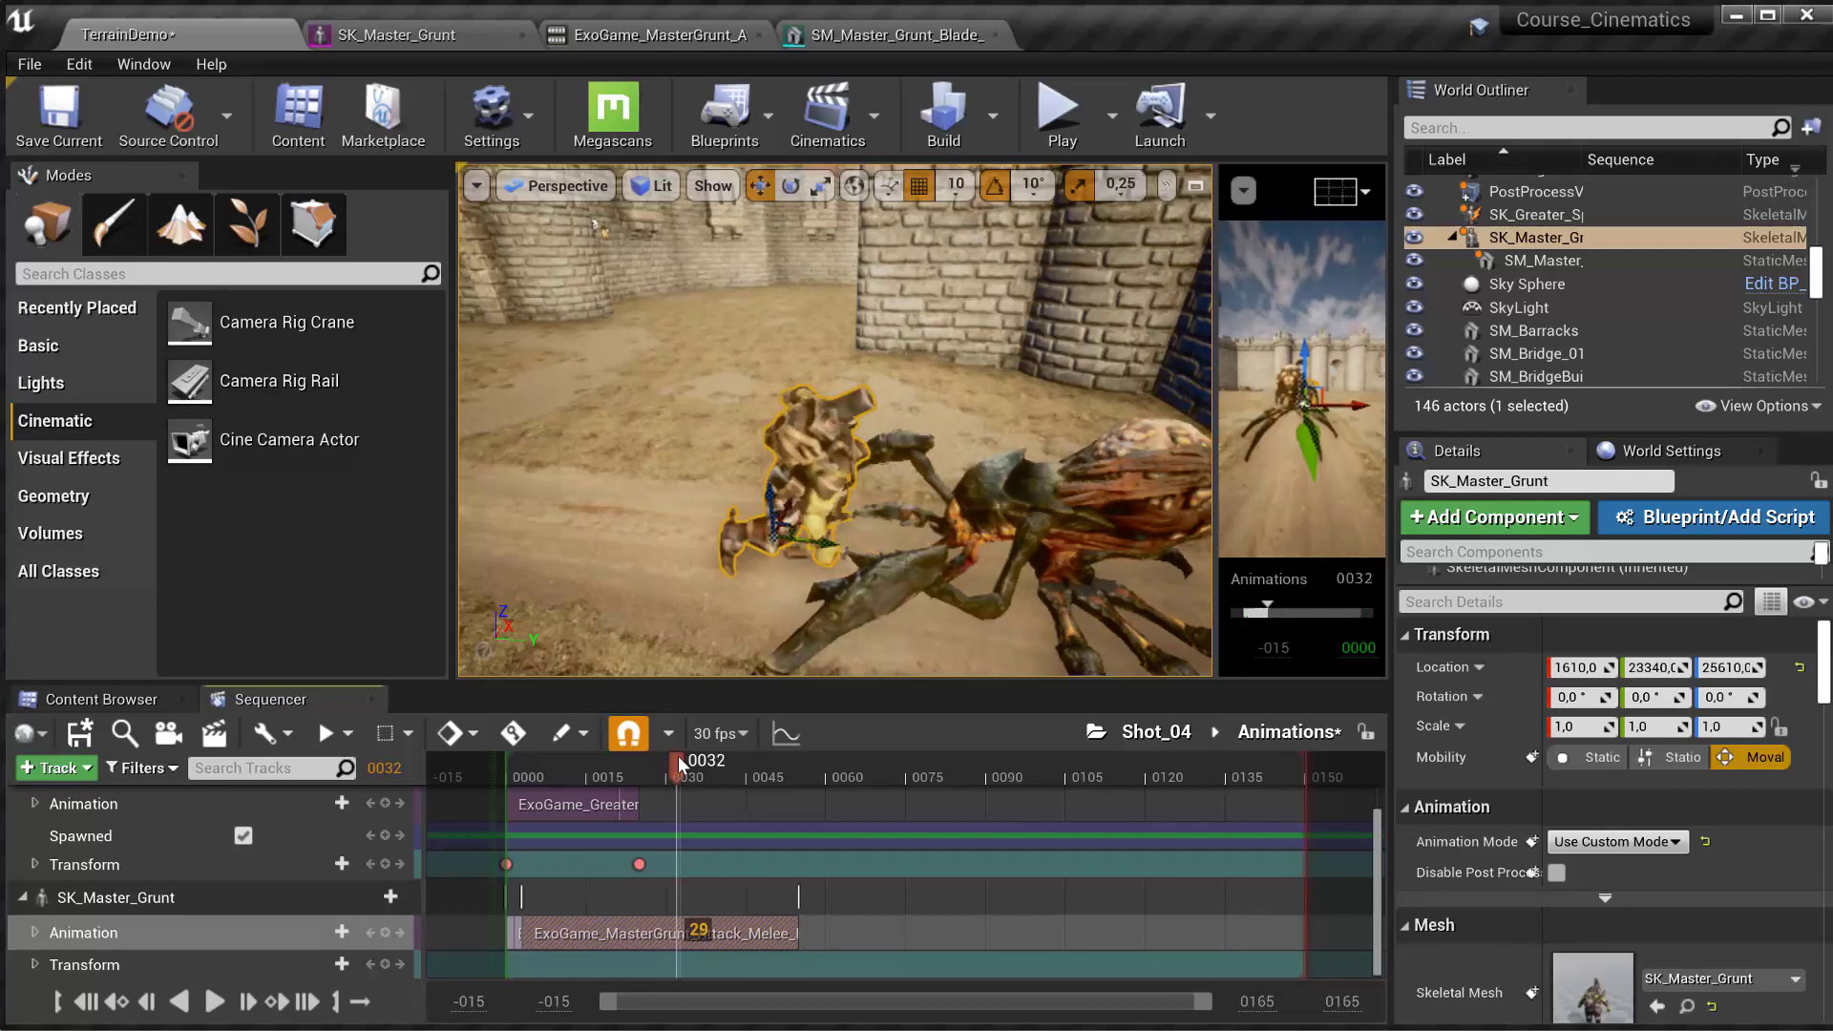
pyautogui.scroll(1, 660, 846)
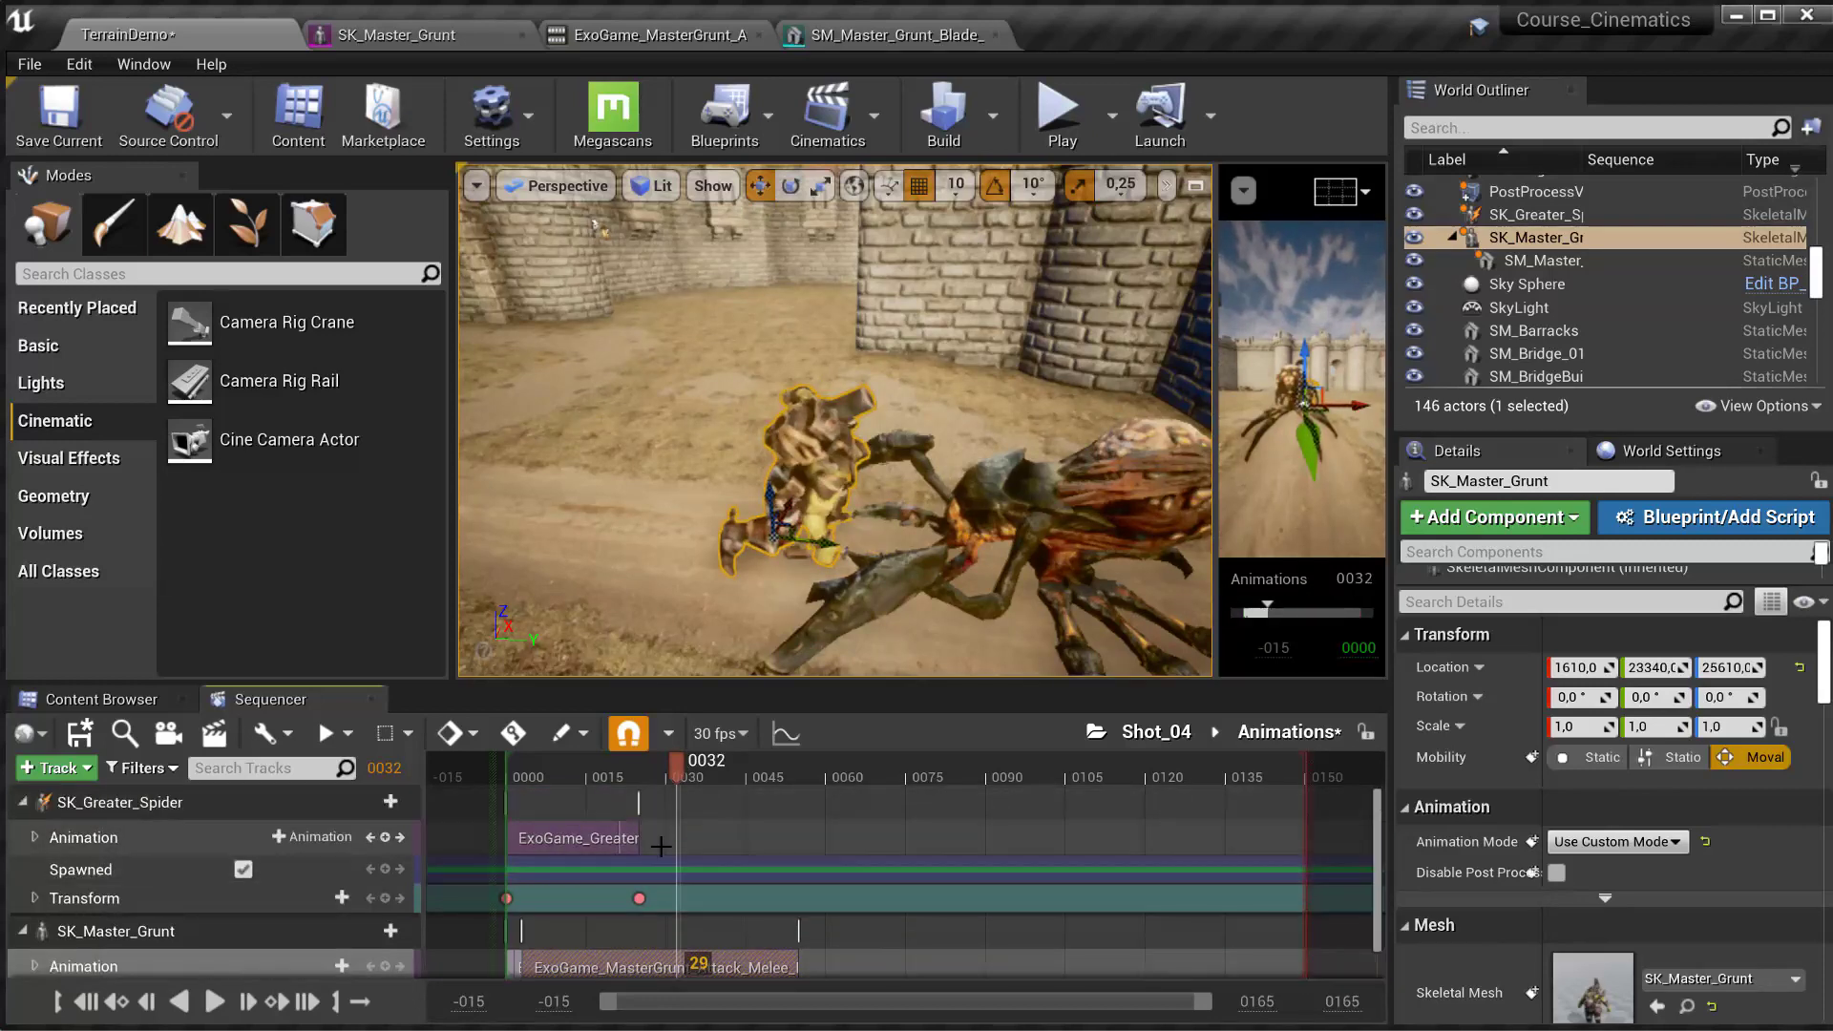
pyautogui.click(653, 842)
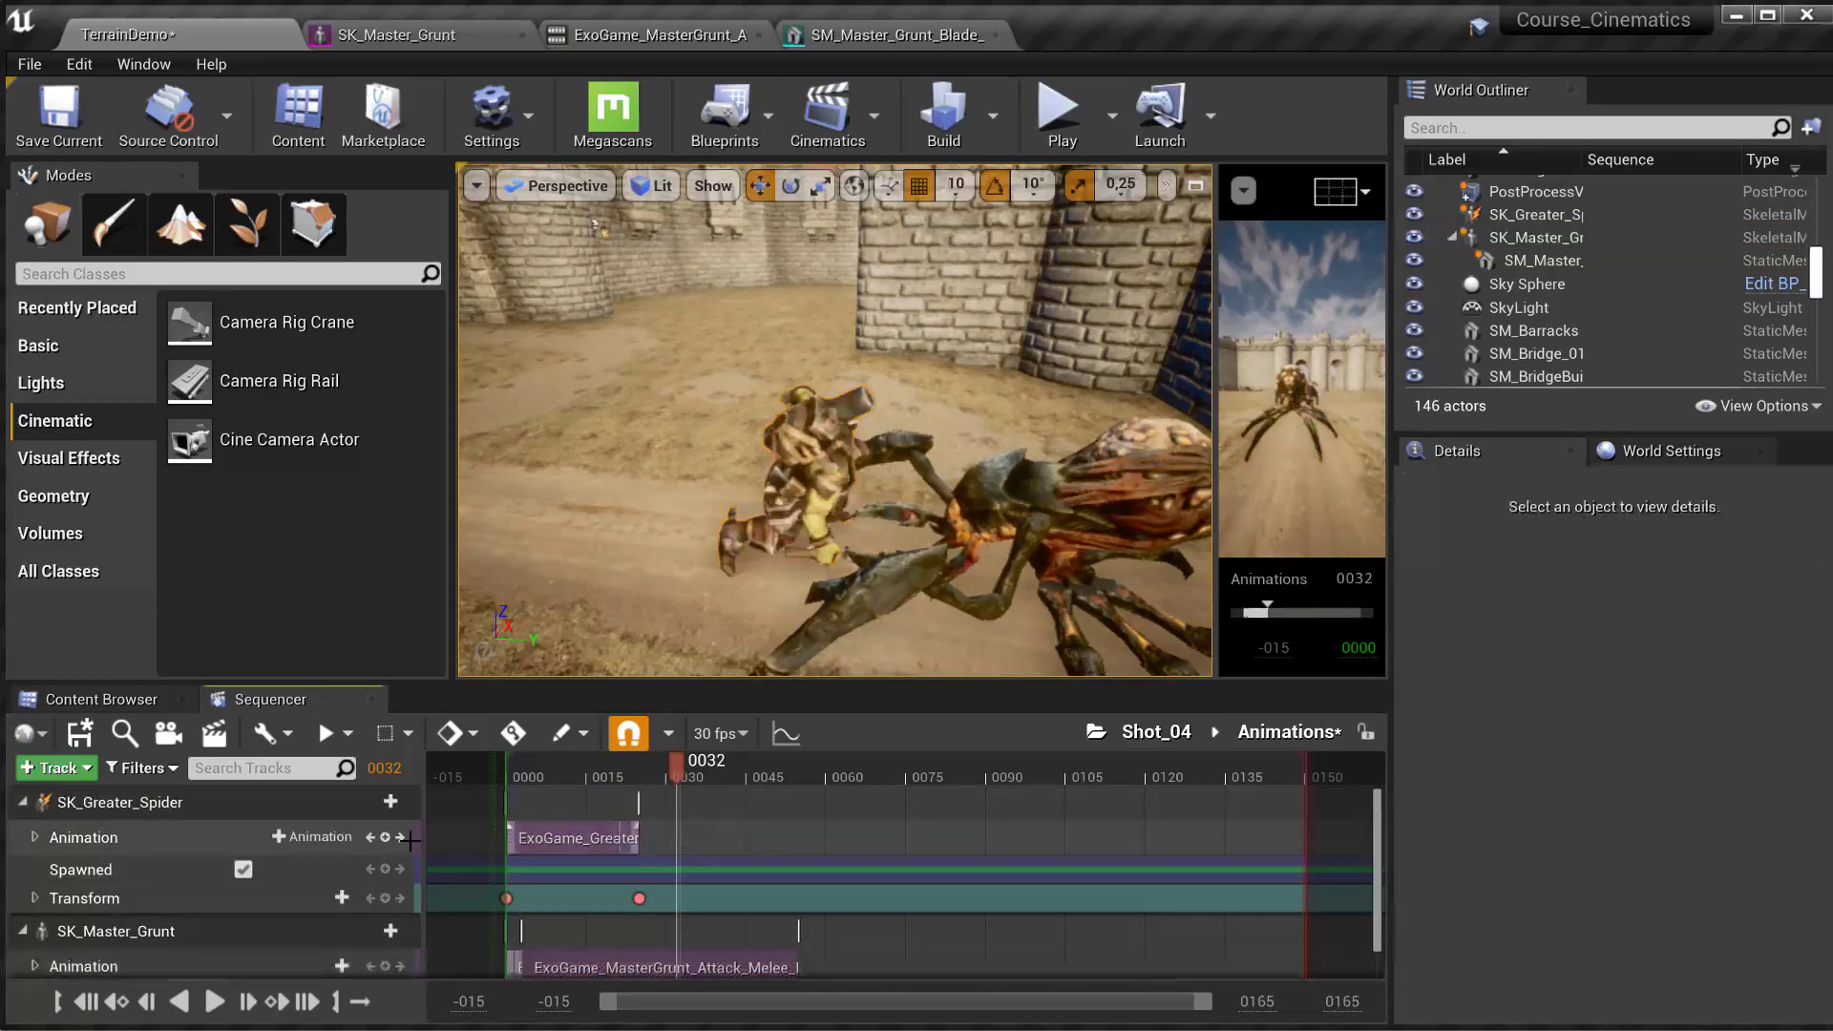
pyautogui.click(338, 840)
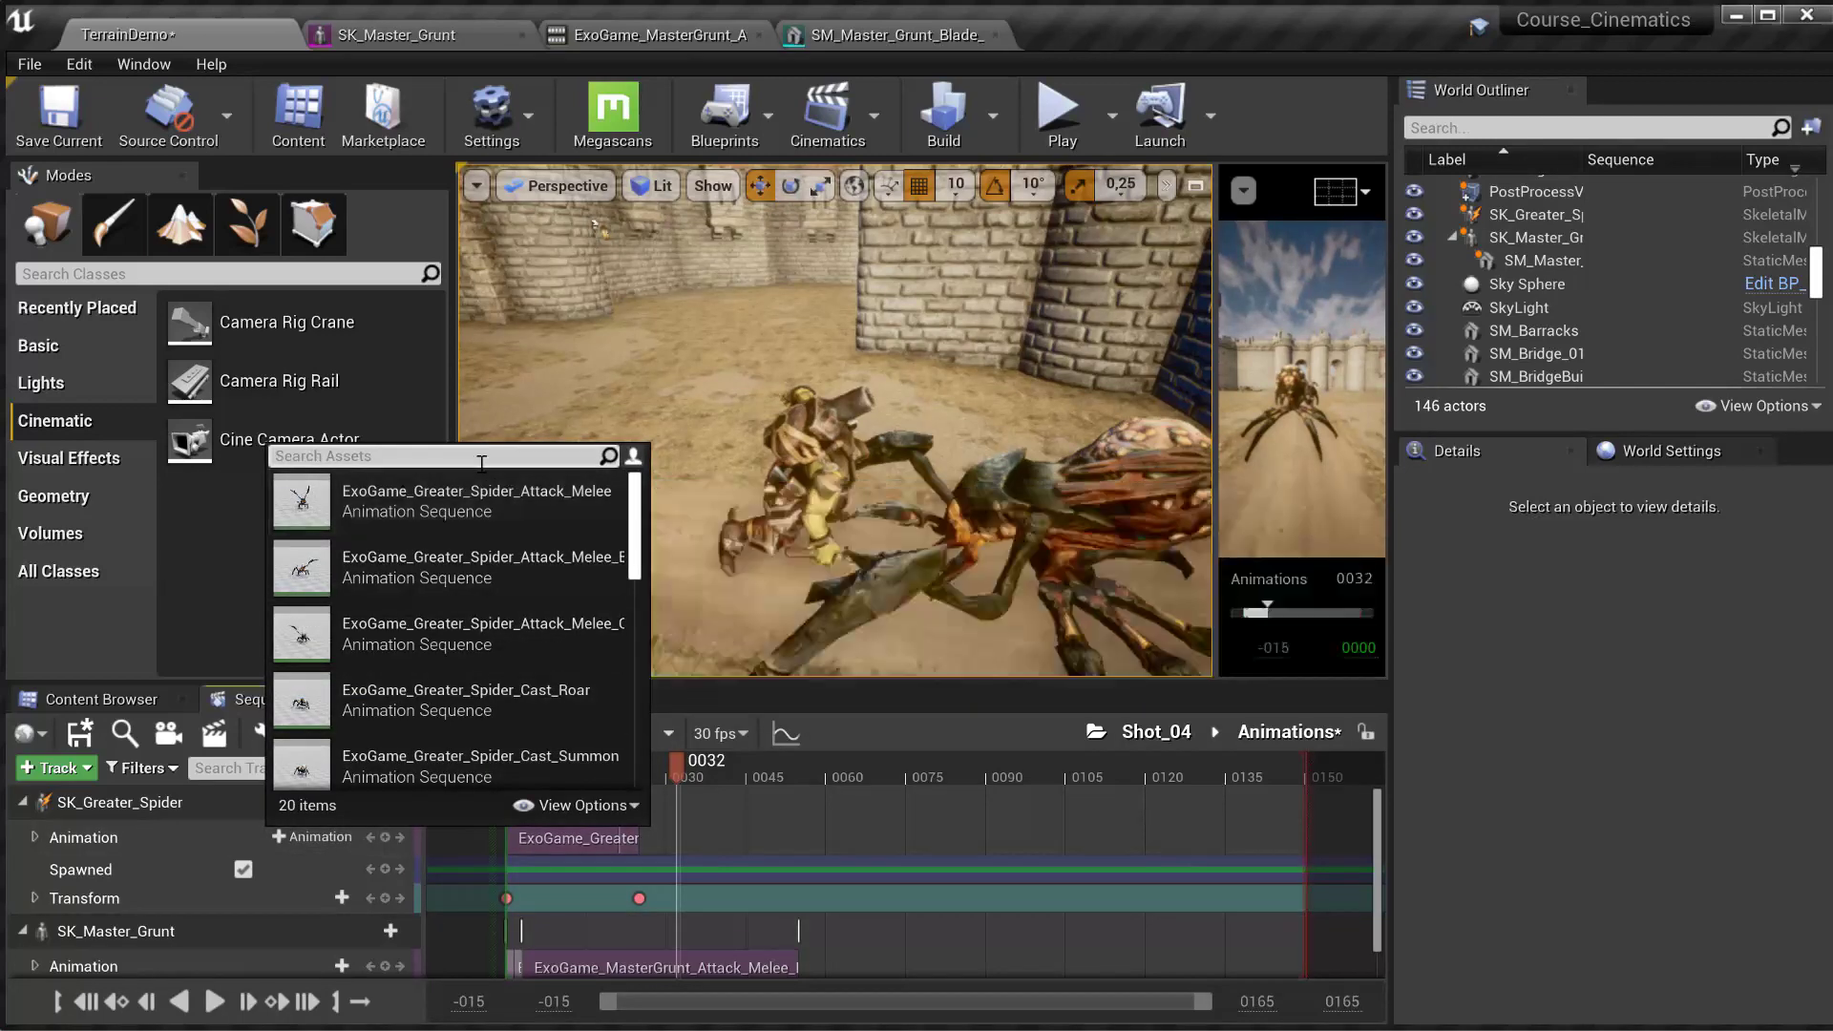
pyautogui.write('idle')
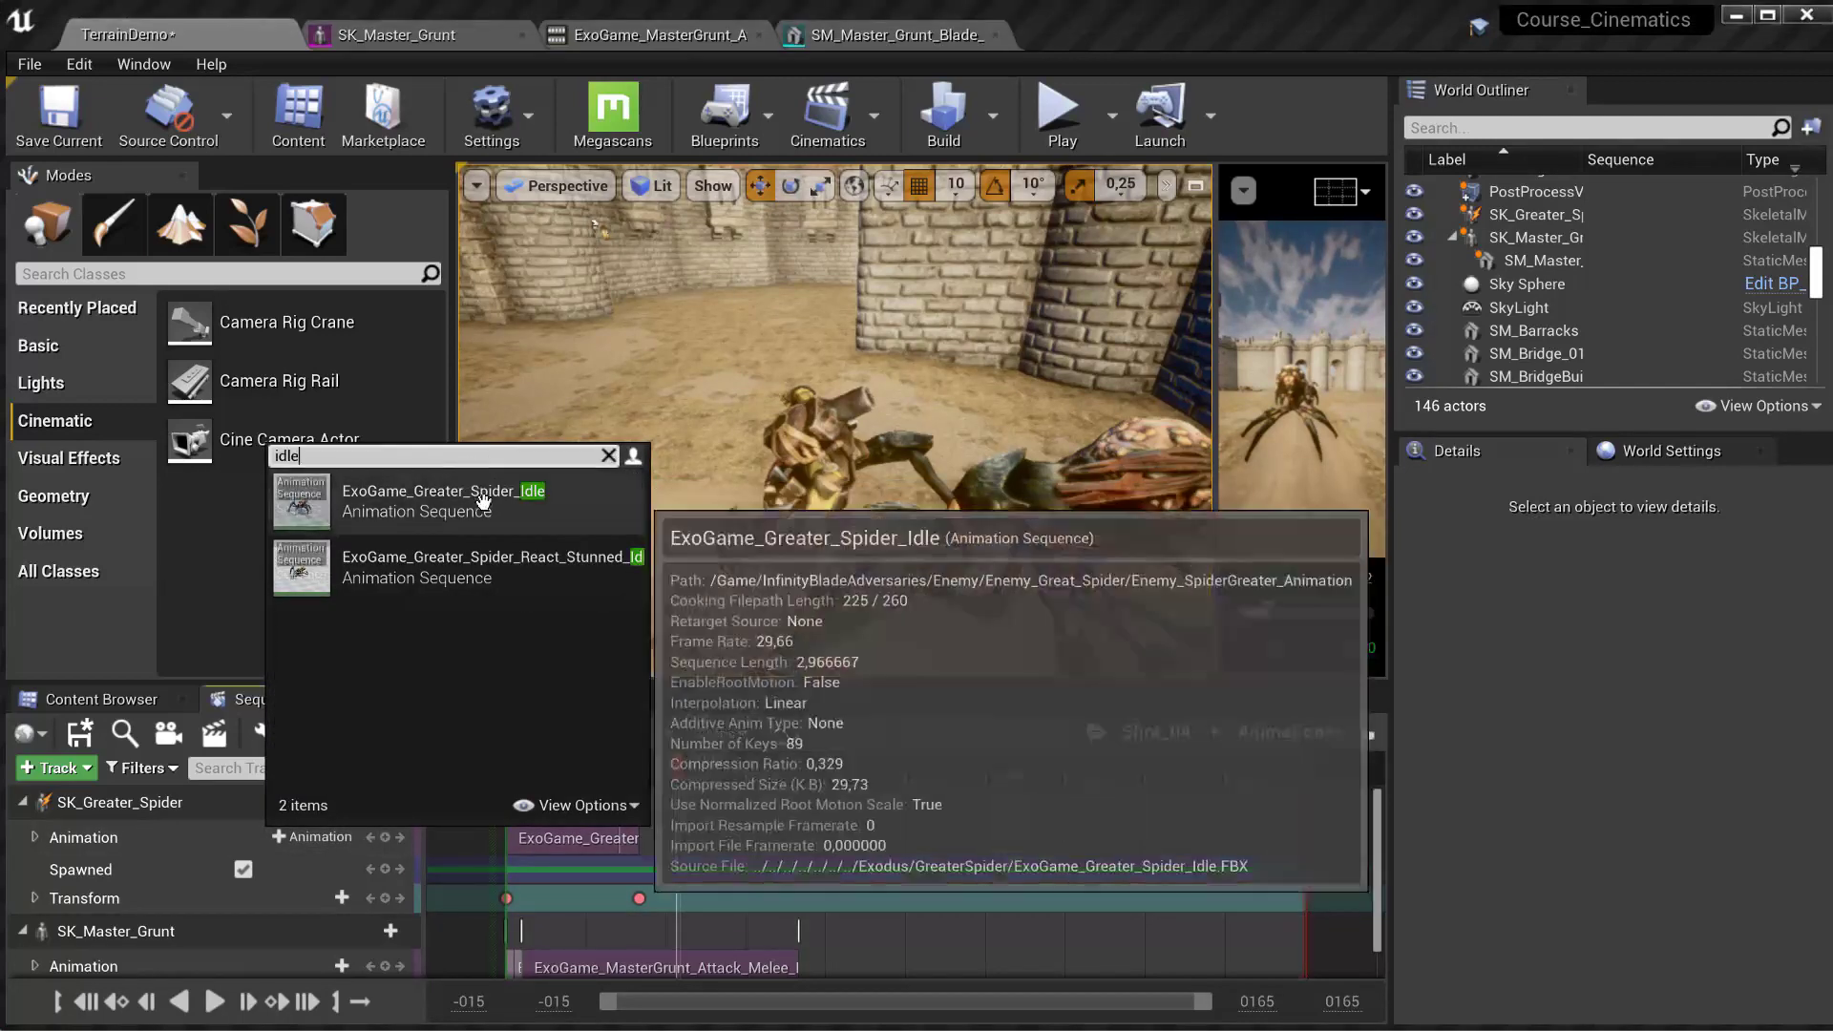
pyautogui.click(480, 500)
pyautogui.moveTo(758, 837); pyautogui.dragTo(742, 837)
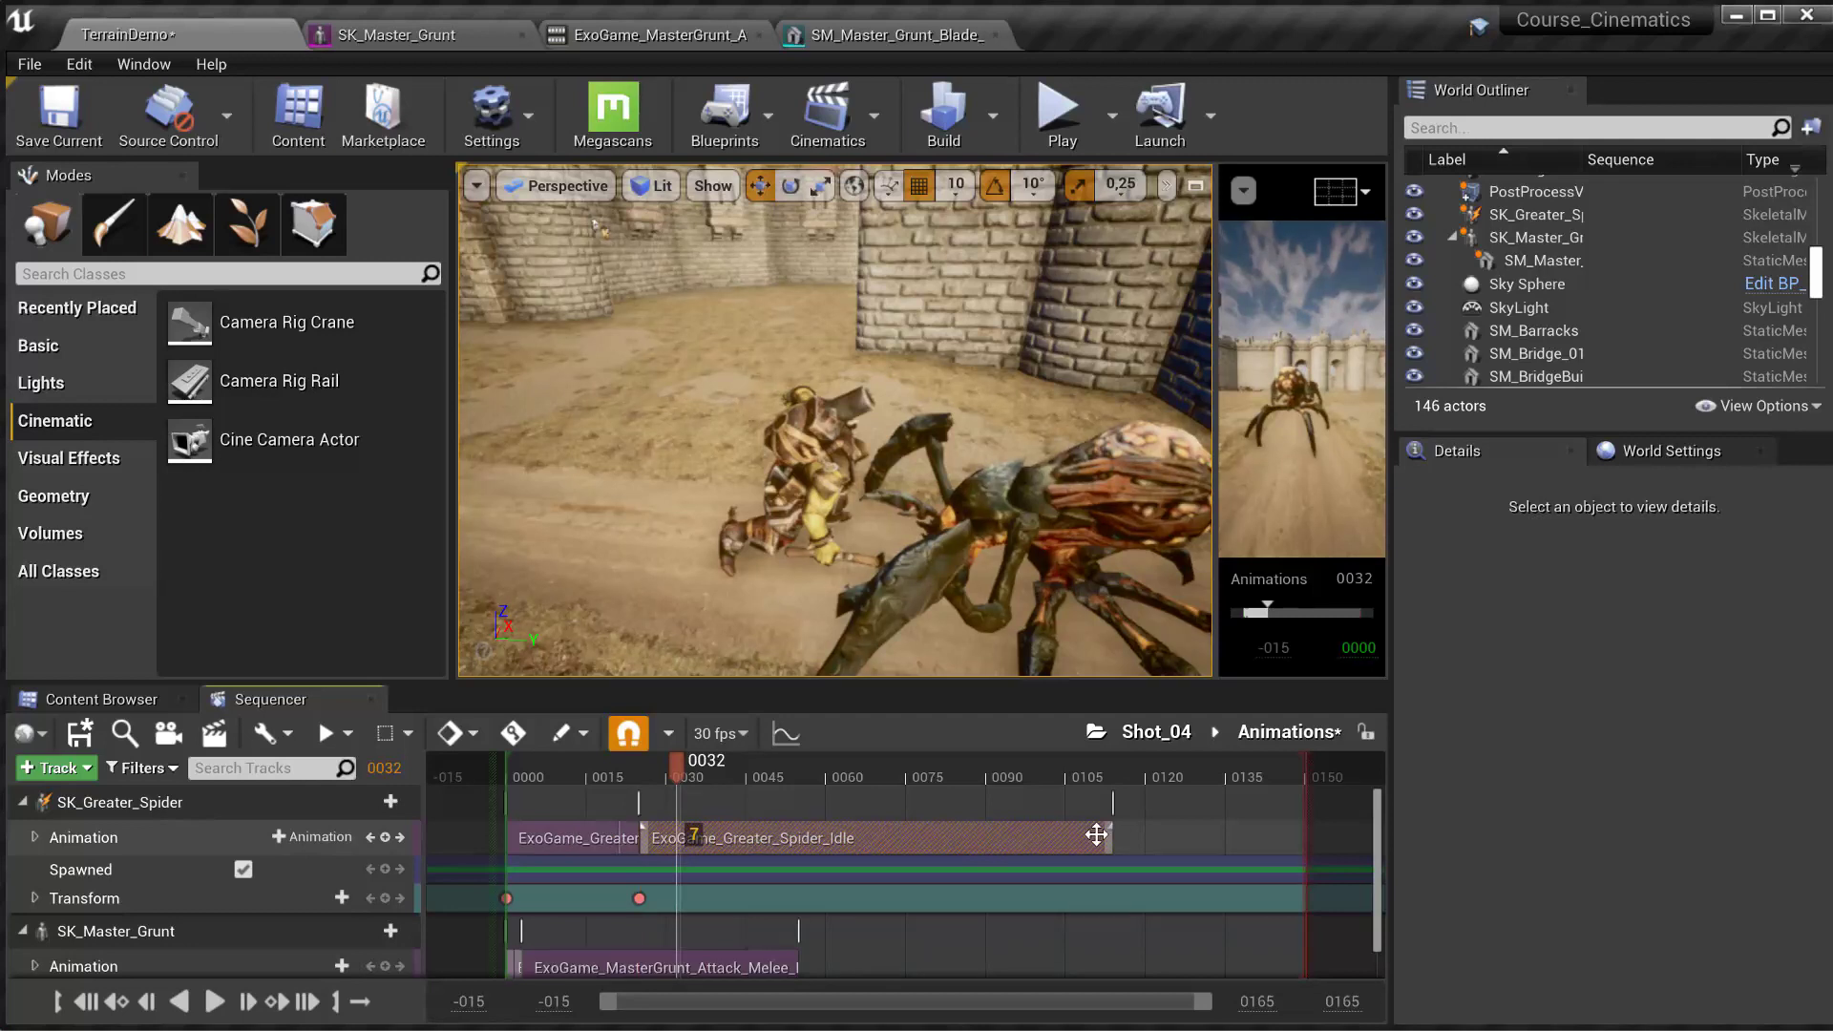
pyautogui.moveTo(1109, 836); pyautogui.dragTo(676, 837)
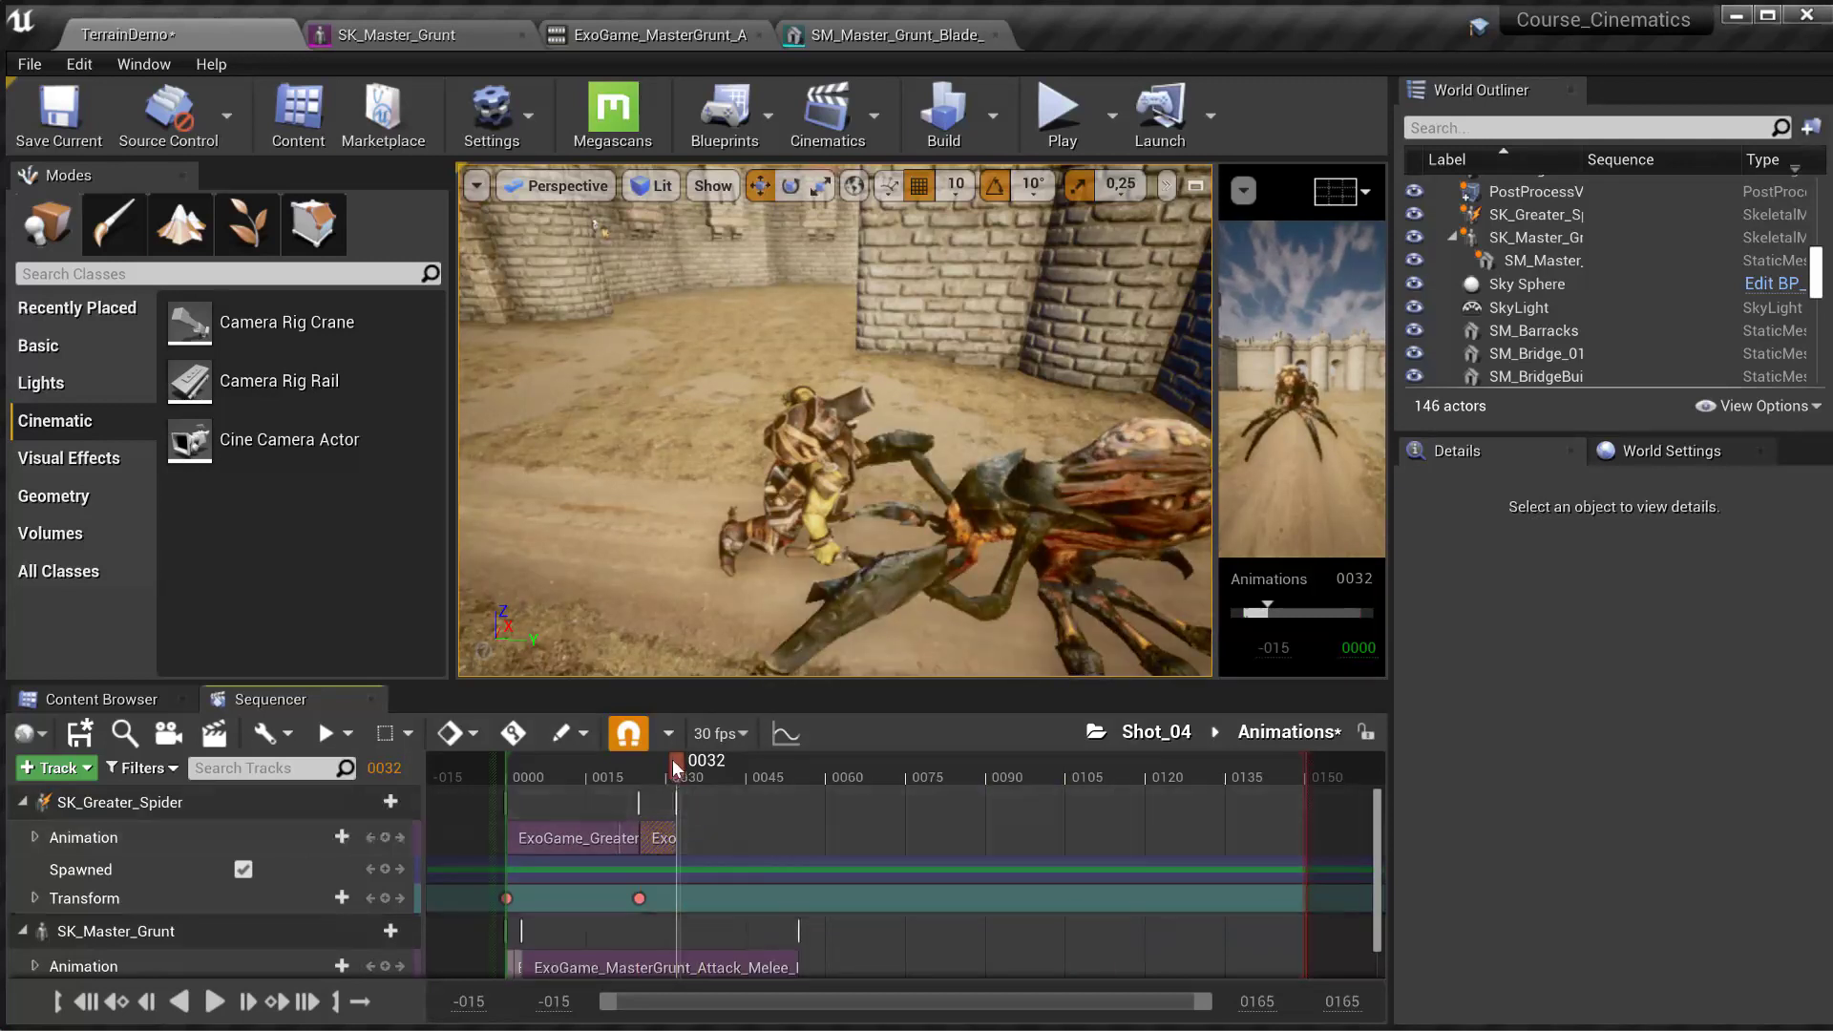
# - Add ExoGame_Greater_Spider_Death to SK_Greater_Spider's Animation track at frame 32 and scrub through it to frame 71
pyautogui.moveTo(672, 759)
pyautogui.mouseDown()
pyautogui.moveTo(653, 760)
pyautogui.moveTo(679, 775)
pyautogui.mouseUp()
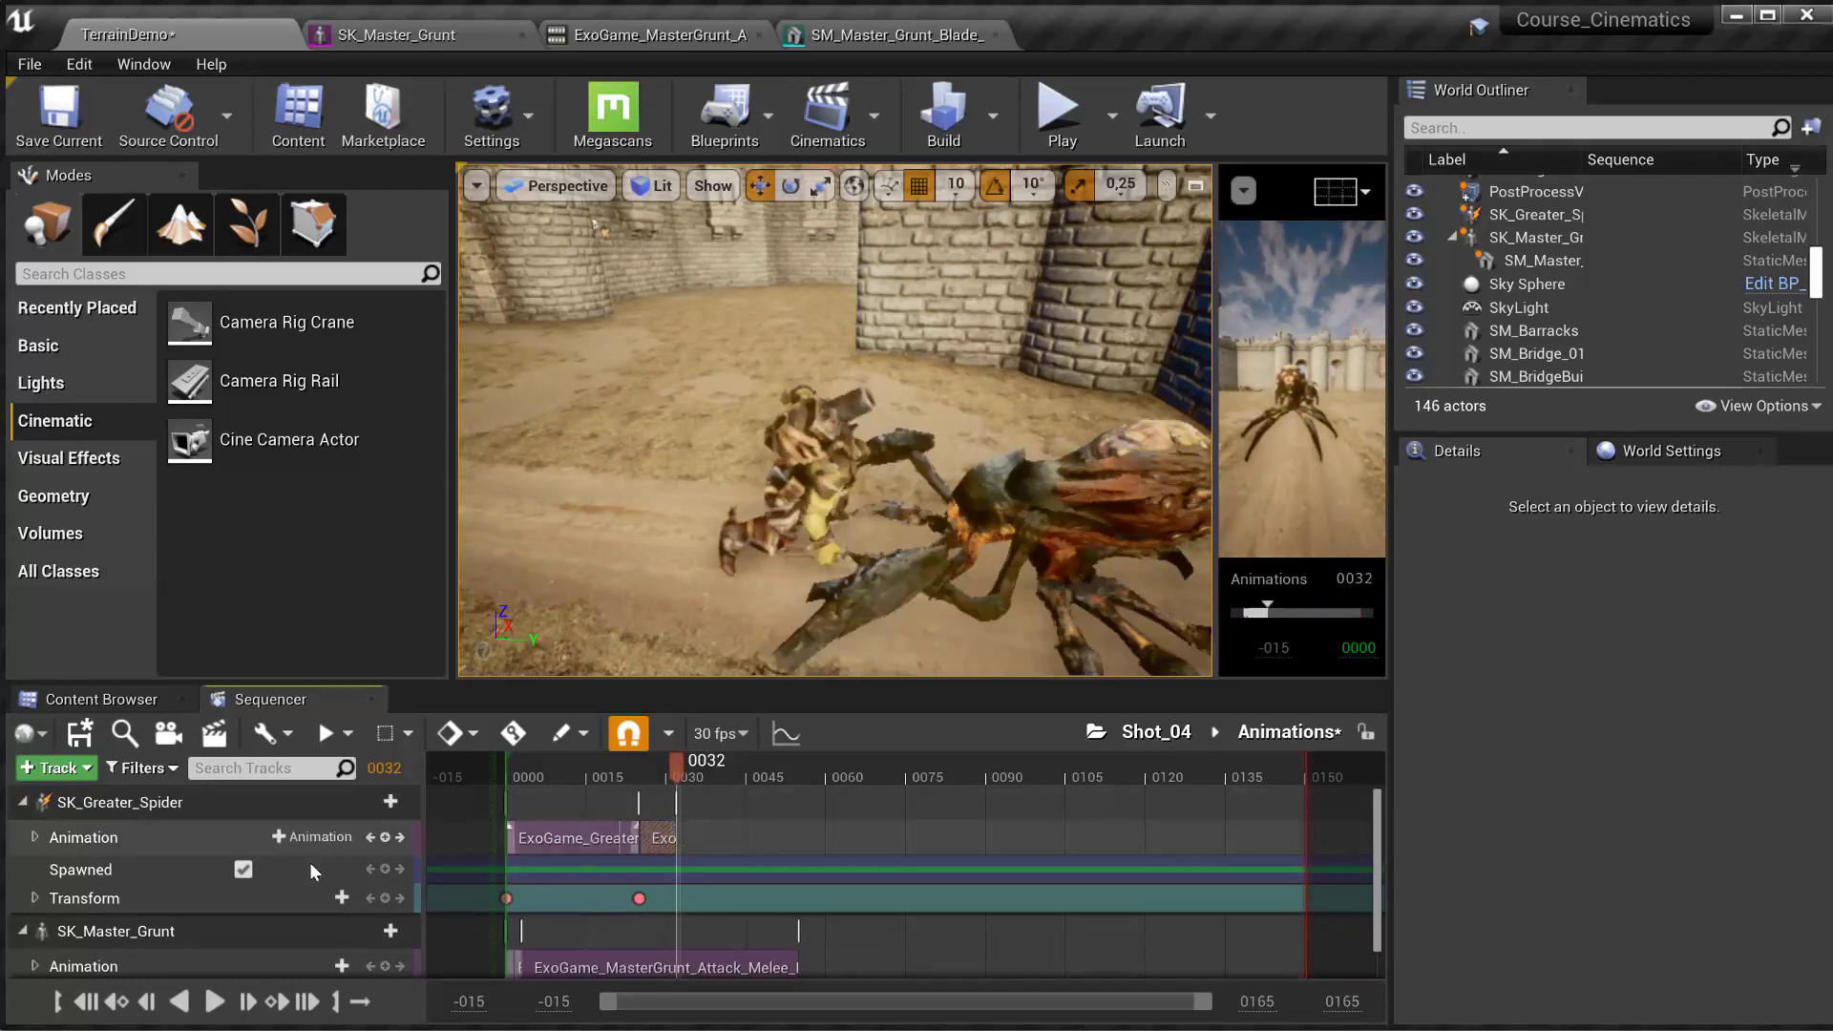
pyautogui.click(344, 840)
pyautogui.write('dea')
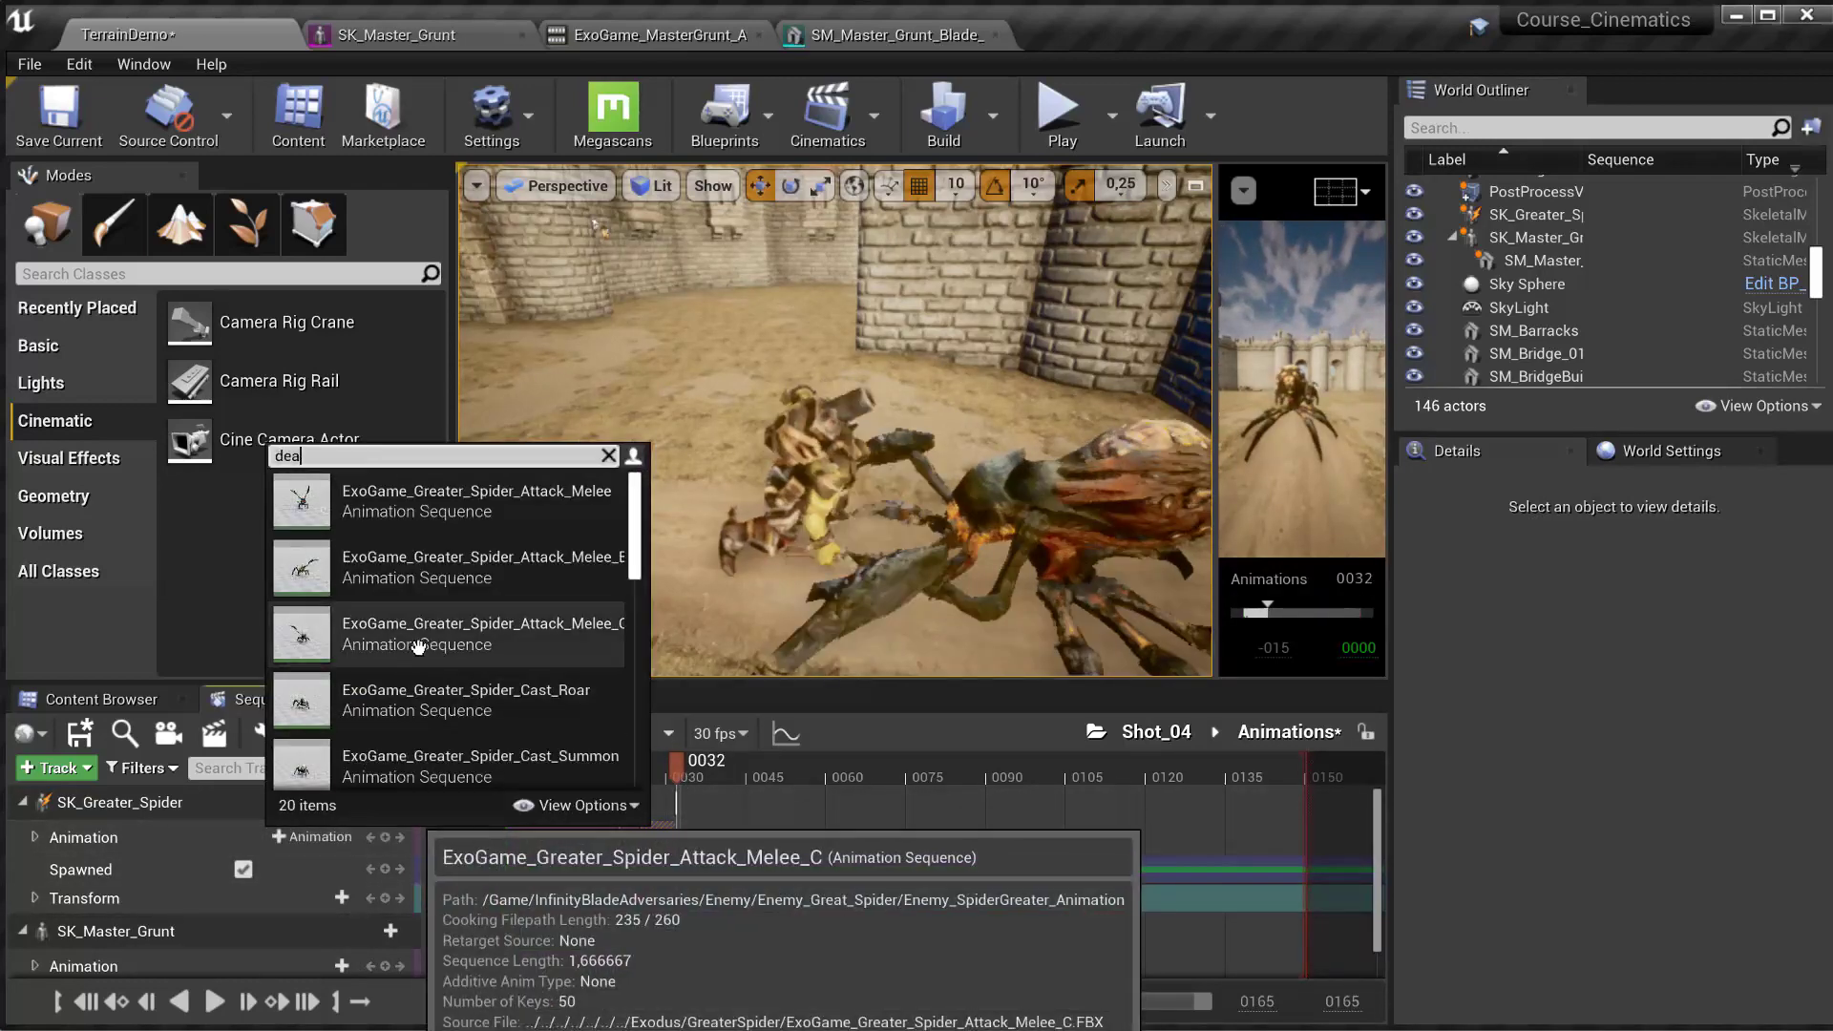
pyautogui.click(448, 501)
pyautogui.moveTo(679, 766); pyautogui.dragTo(885, 739)
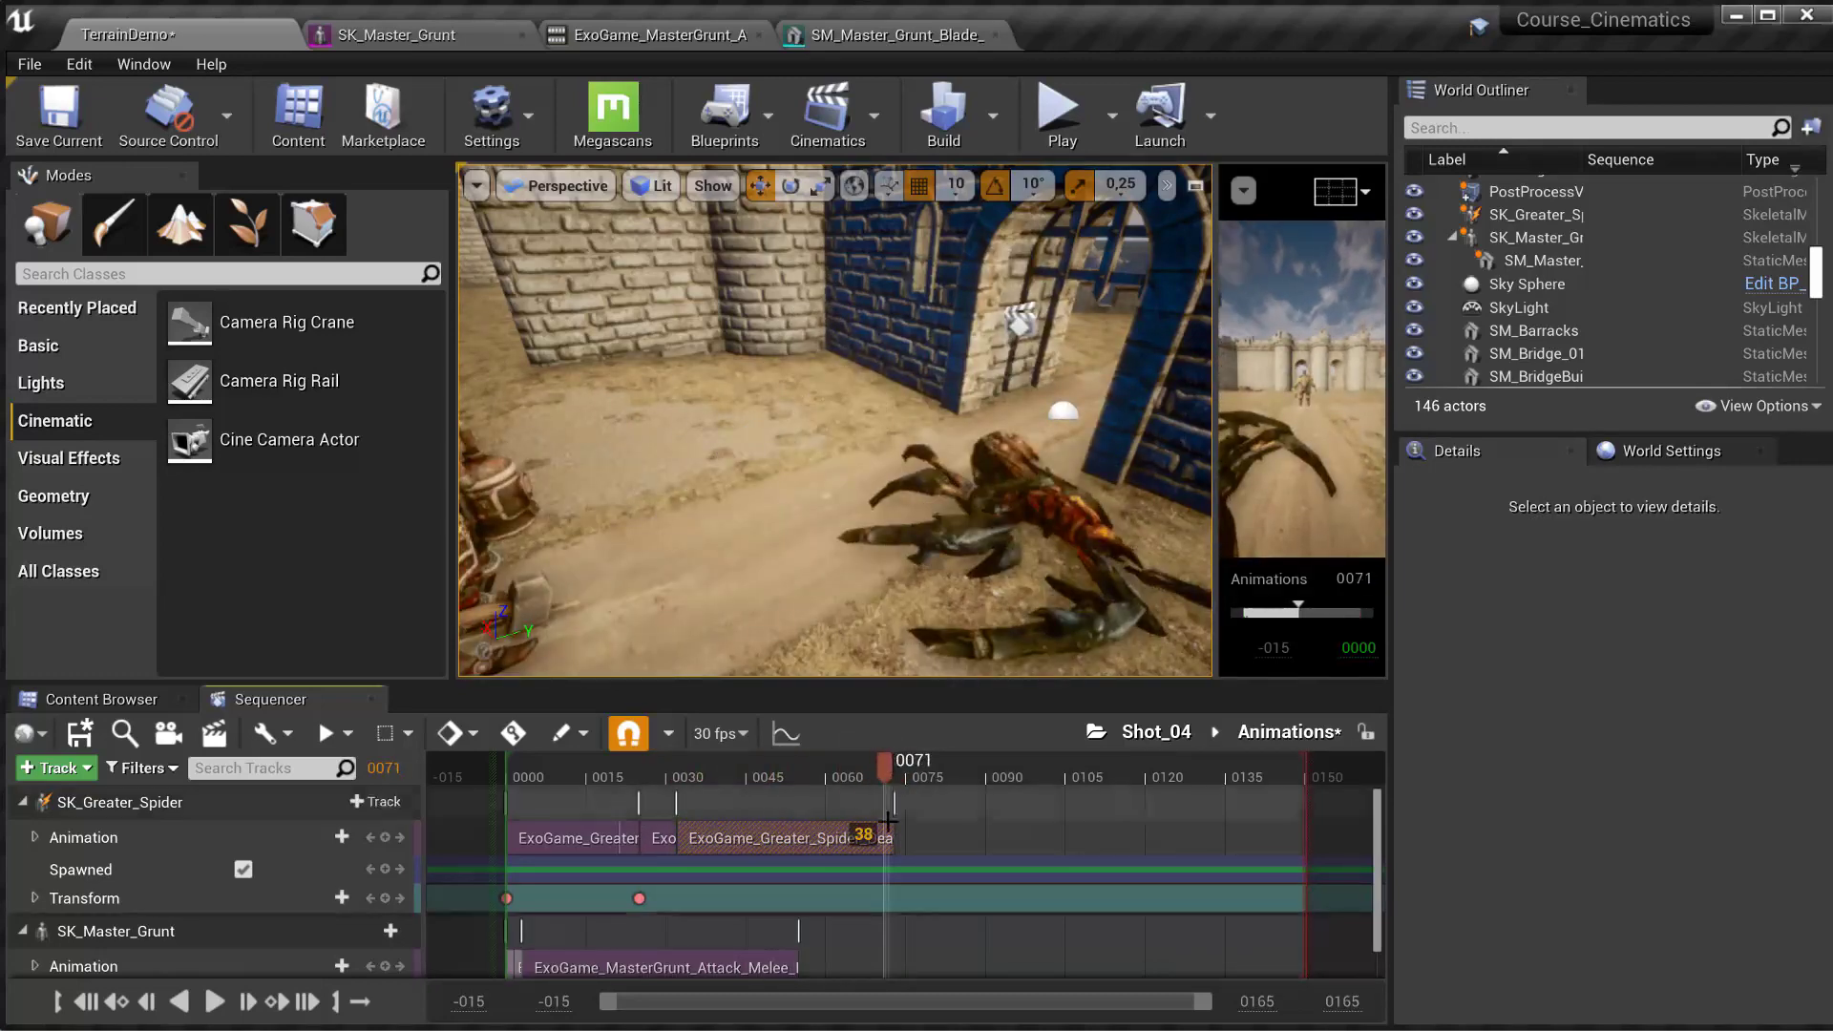
# - Key SK_Greater_Spider's transform at frame 71 and scrub to the end of the death clip at frame 73
pyautogui.keyDown('ctrl'); pyautogui.scroll(4, 906, 889); pyautogui.keyUp('ctrl')
pyautogui.keyDown('ctrl'); pyautogui.scroll(5, 921, 759); pyautogui.keyUp('ctrl')
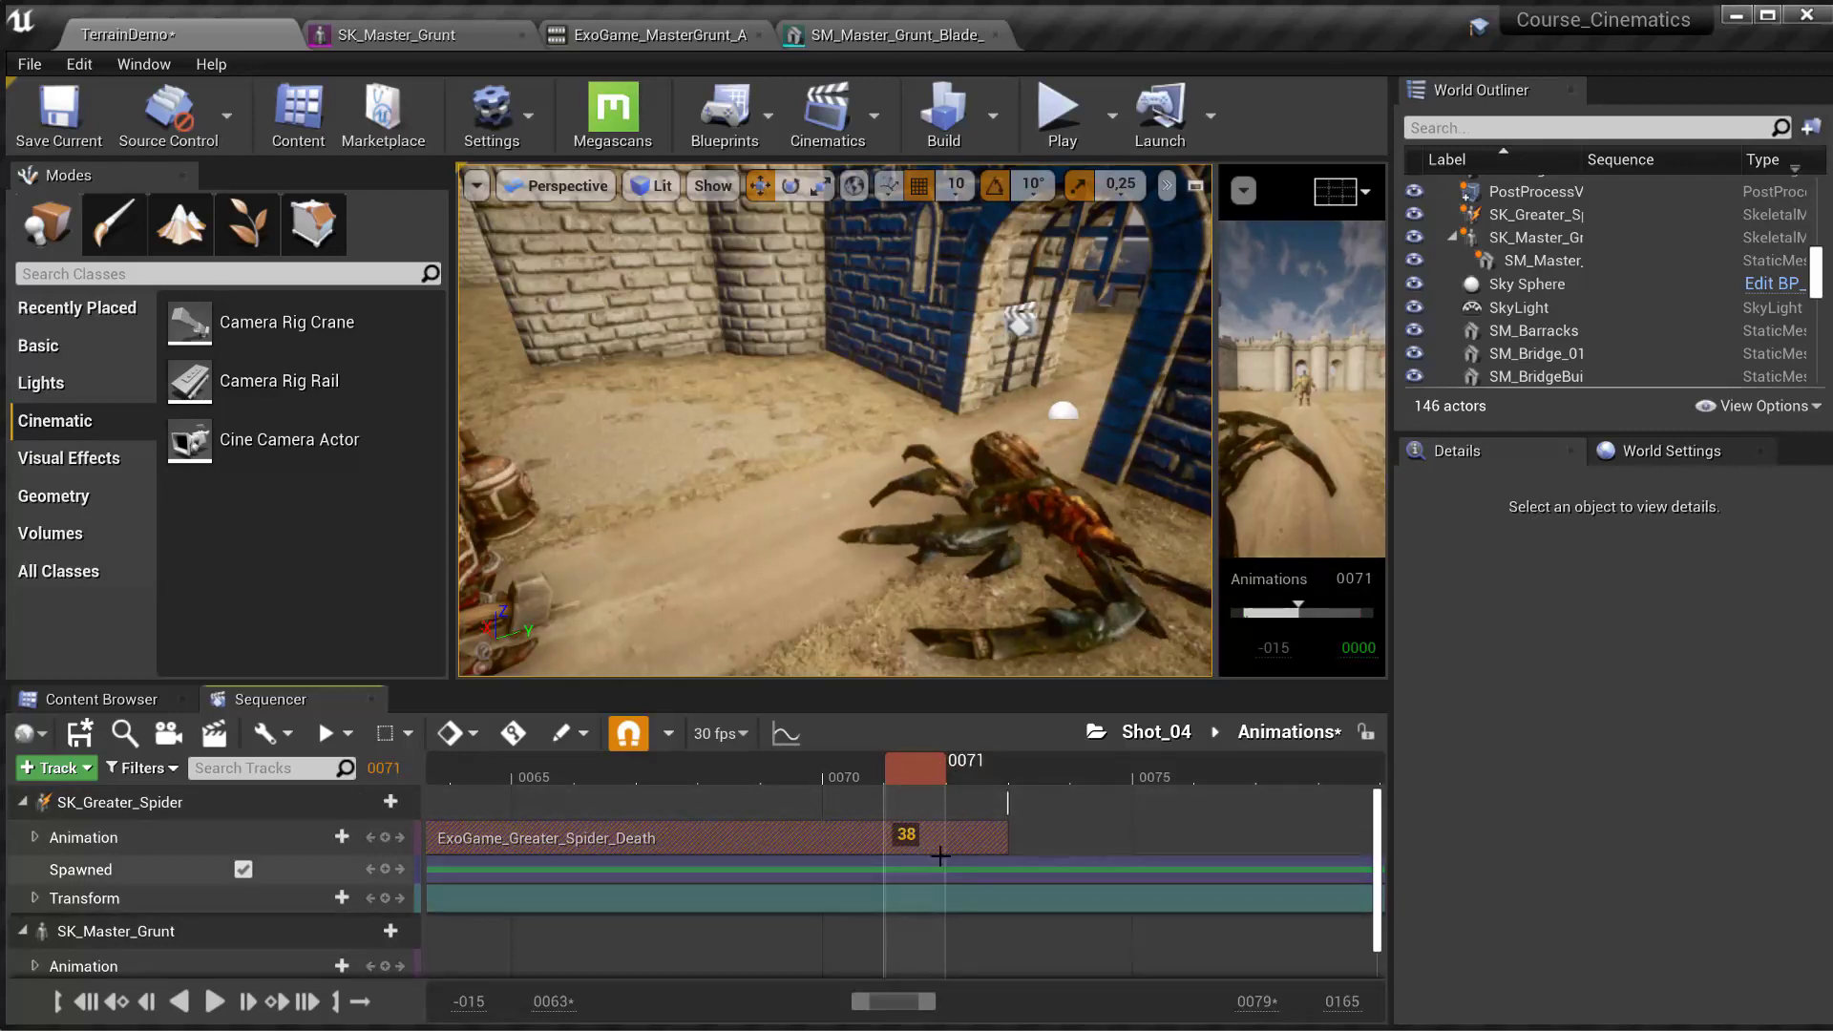
pyautogui.click(386, 902)
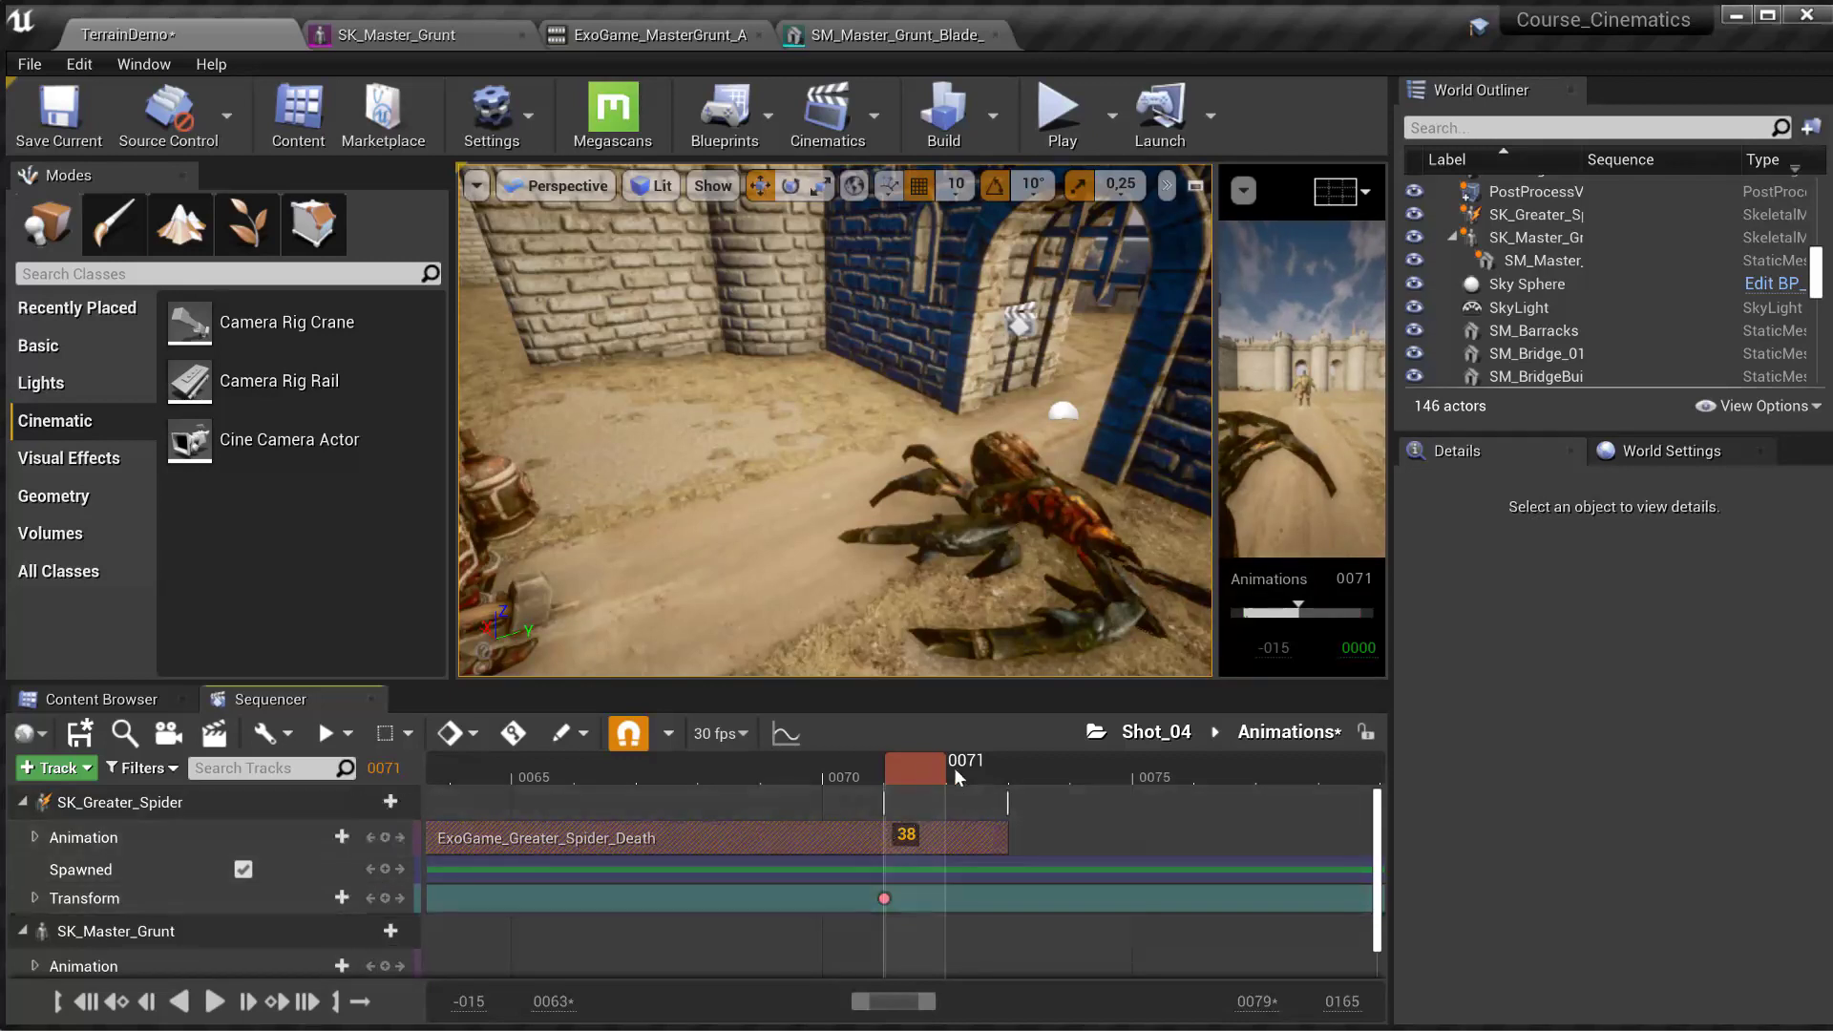
pyautogui.moveTo(919, 765); pyautogui.dragTo(1027, 775)
pyautogui.scroll(-1, 1016, 823)
pyautogui.keyDown('ctrl'); pyautogui.scroll(-2, 1016, 823); pyautogui.keyUp('ctrl')
pyautogui.keyDown('ctrl'); pyautogui.scroll(-1, 1016, 823); pyautogui.keyUp('ctrl')
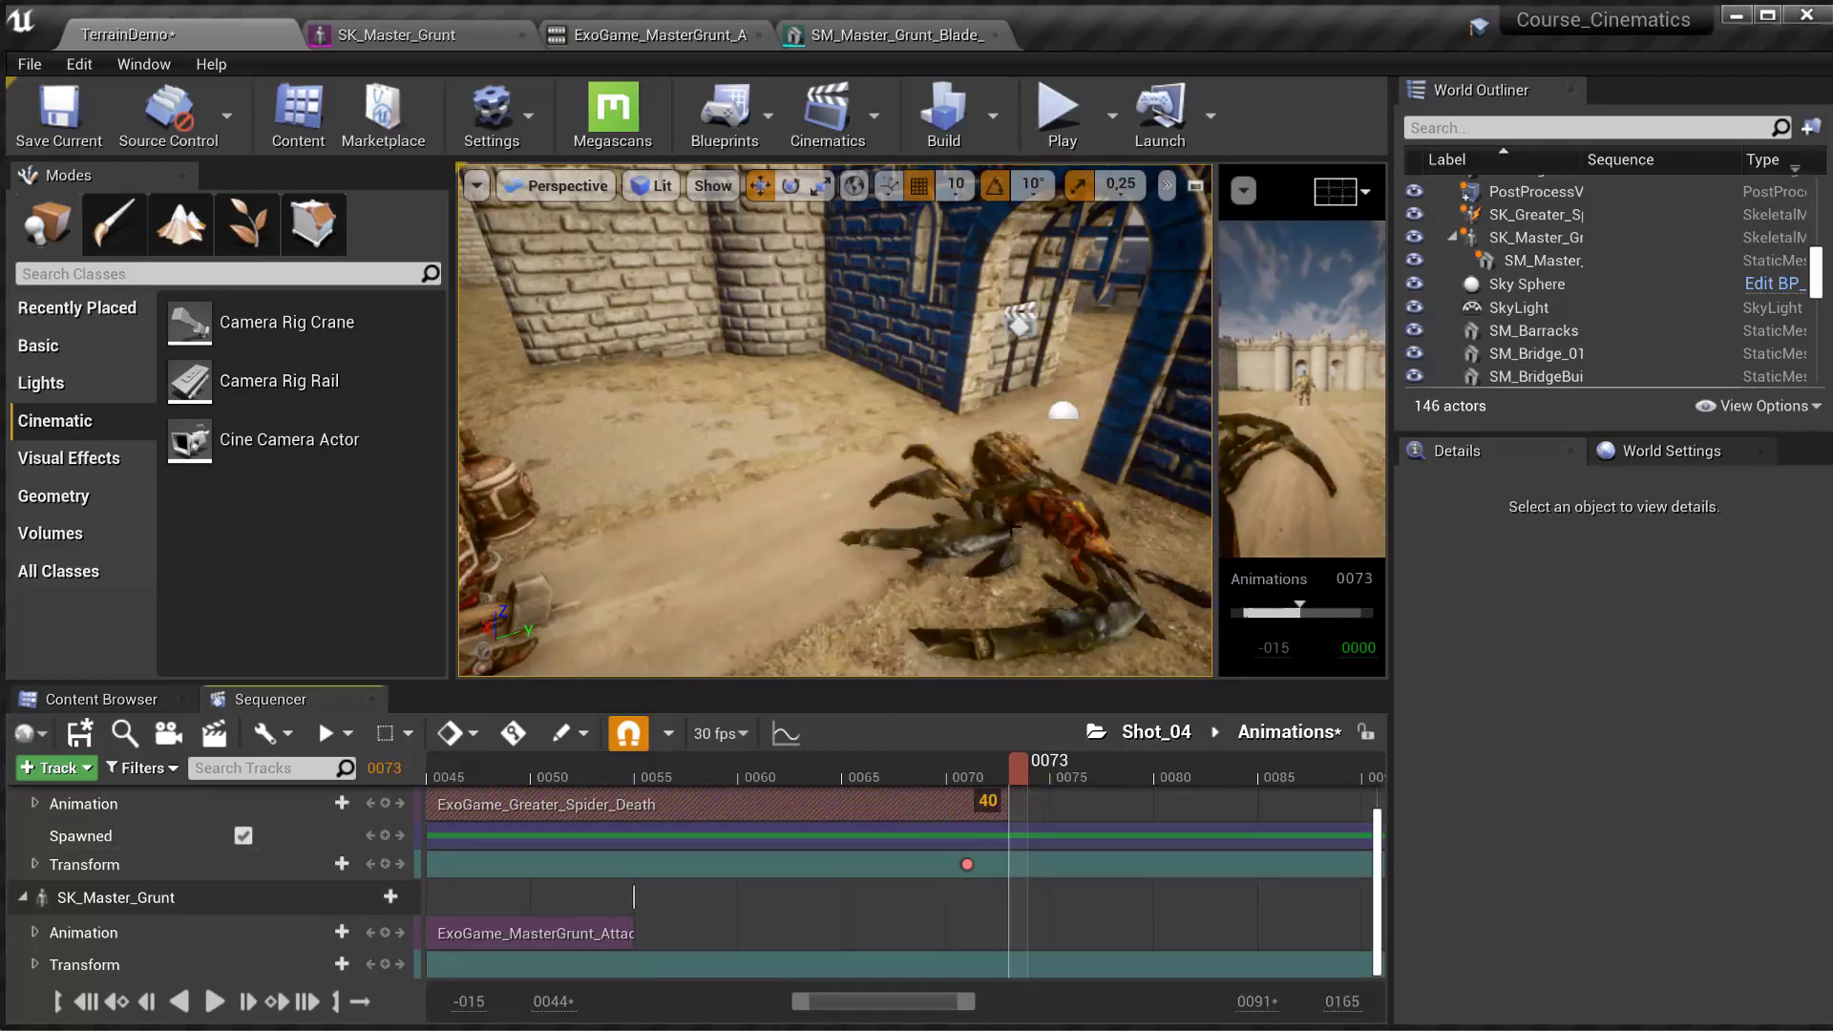
# - Scrub back to frame 31 and try moving SK_Greater_Spider away from the grunt to X 1490, Y 23830
pyautogui.moveTo(1020, 765); pyautogui.dragTo(468, 772)
pyautogui.keyDown('ctrl'); pyautogui.scroll(-5, 536, 773); pyautogui.keyUp('ctrl')
pyautogui.click(801, 486)
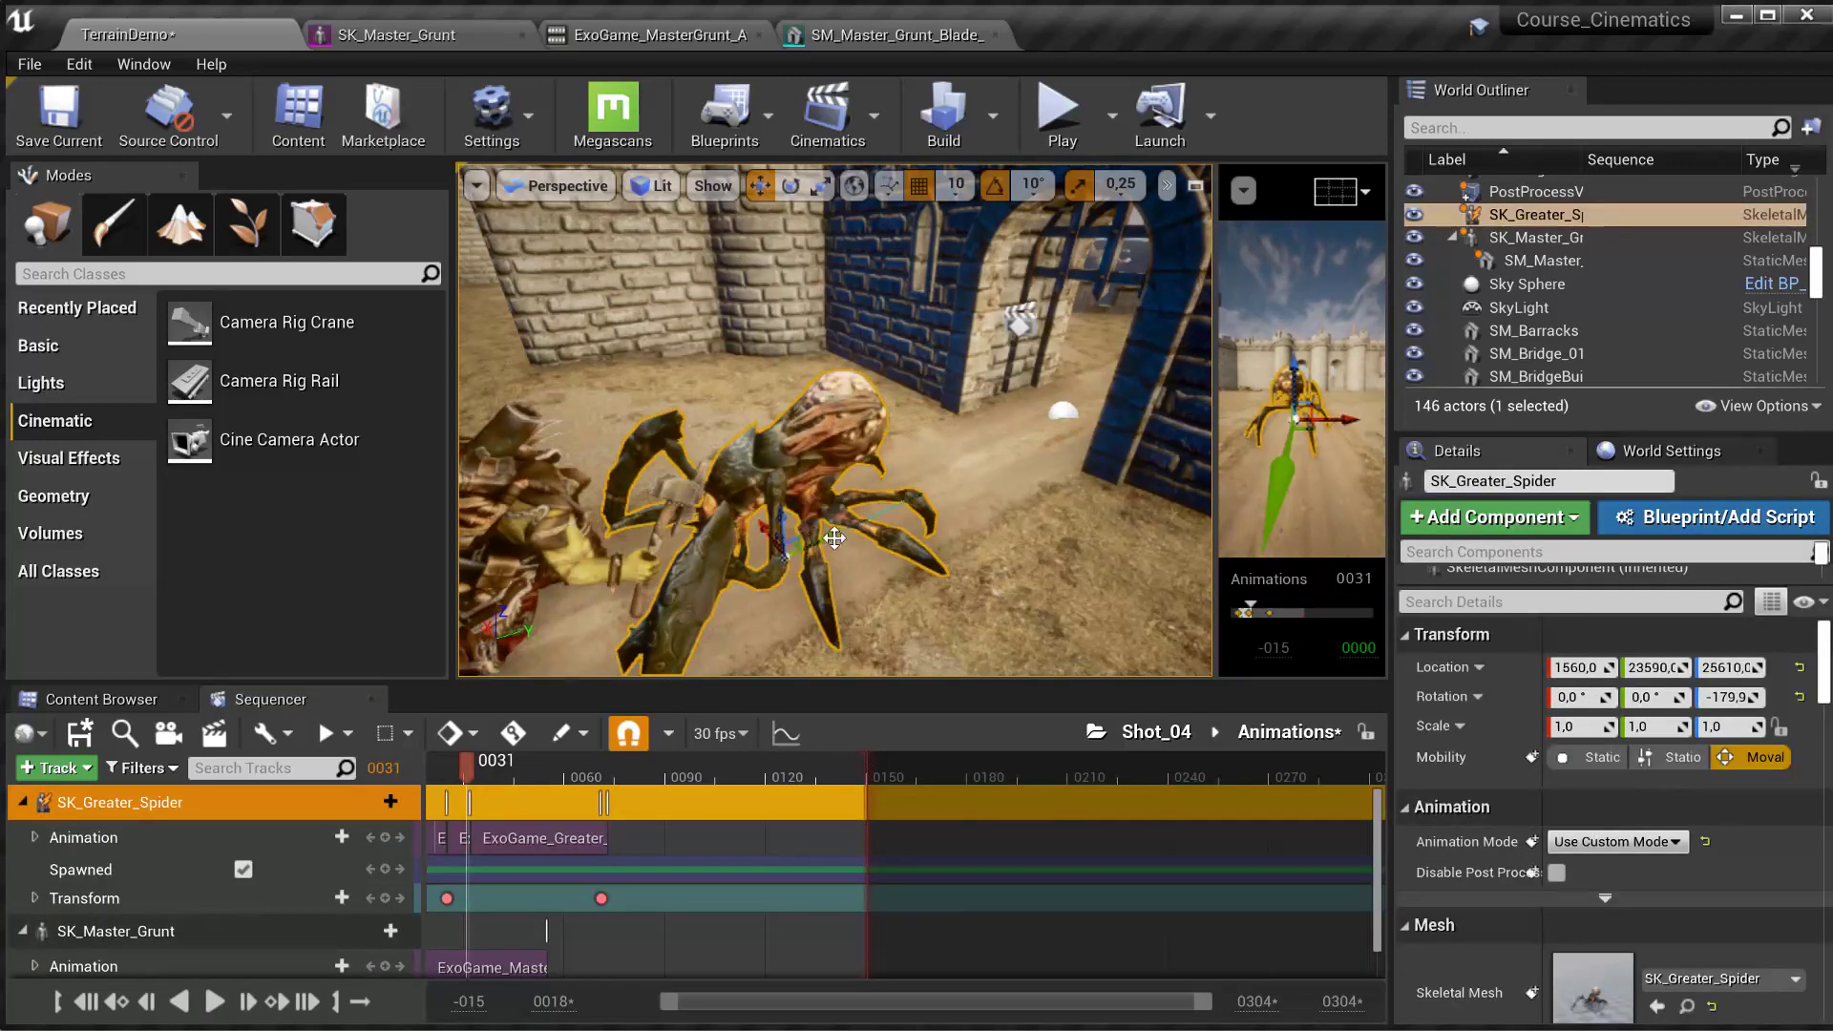
pyautogui.moveTo(835, 539); pyautogui.dragTo(1018, 506)
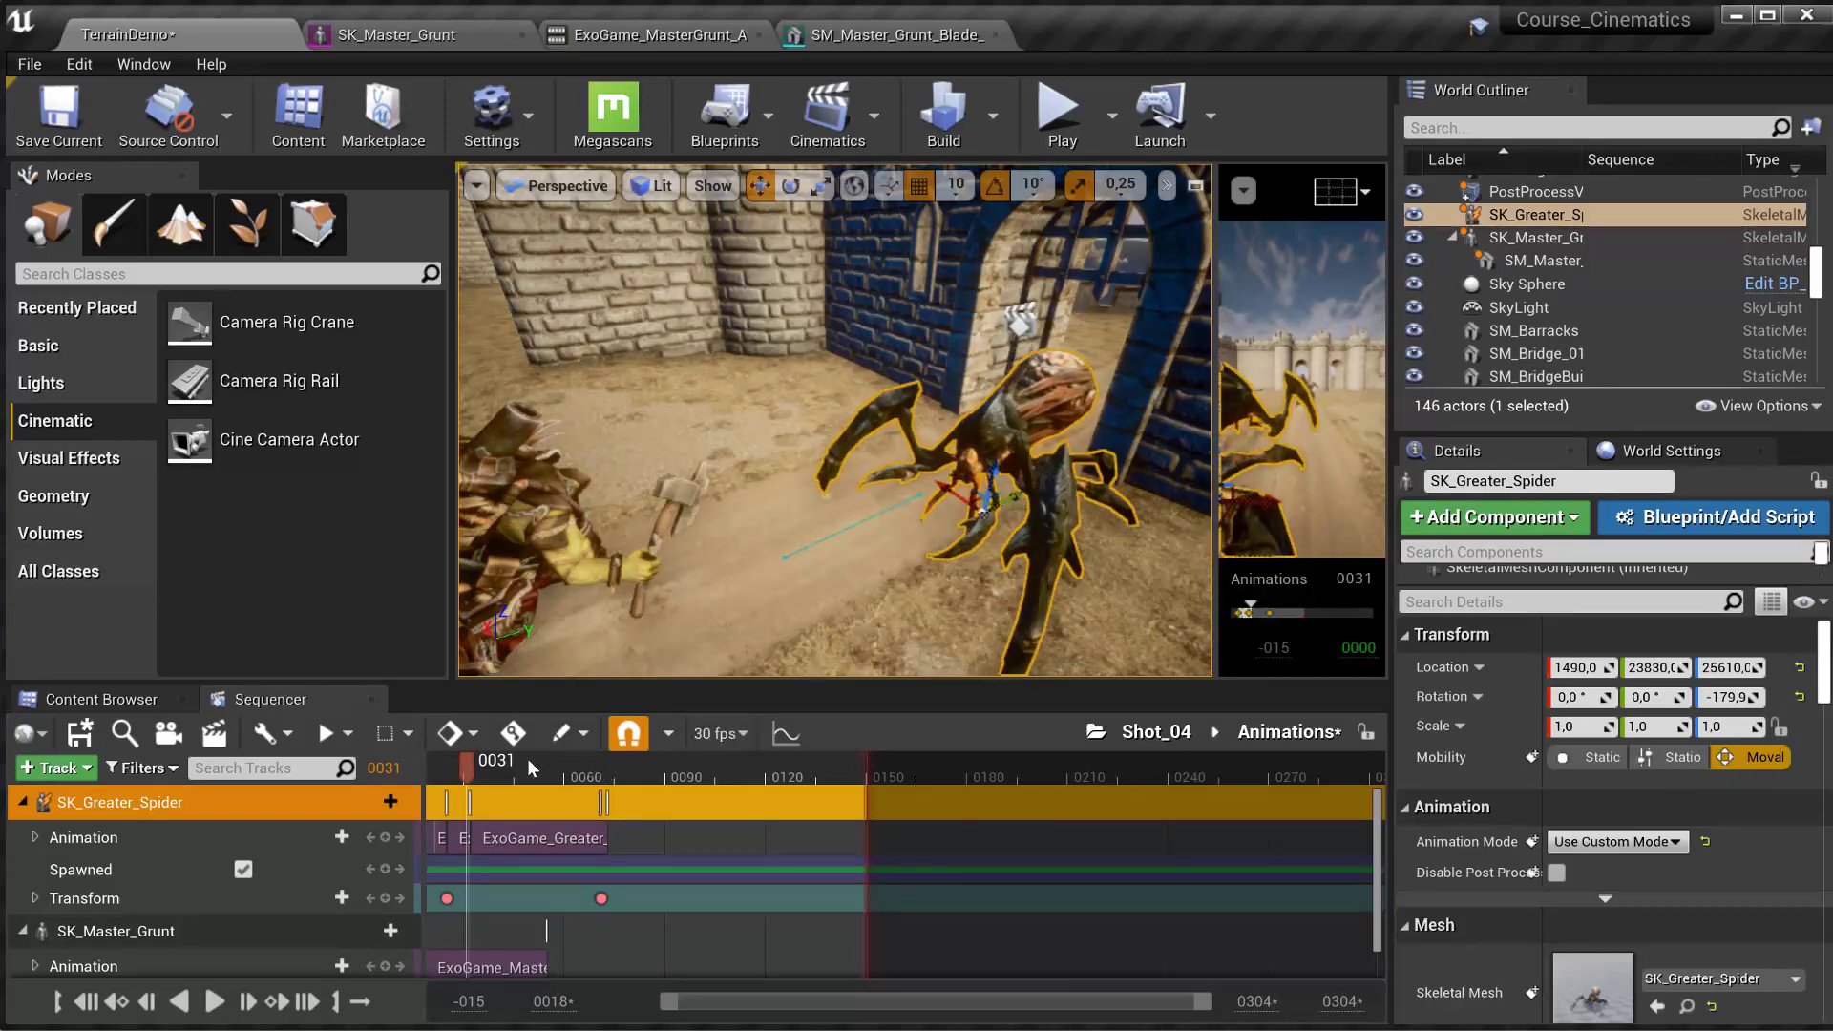
# - At frame 72, move SK_Greater_Spider to X 1470, Y 23820 and key its transform
pyautogui.moveTo(466, 758); pyautogui.dragTo(607, 747)
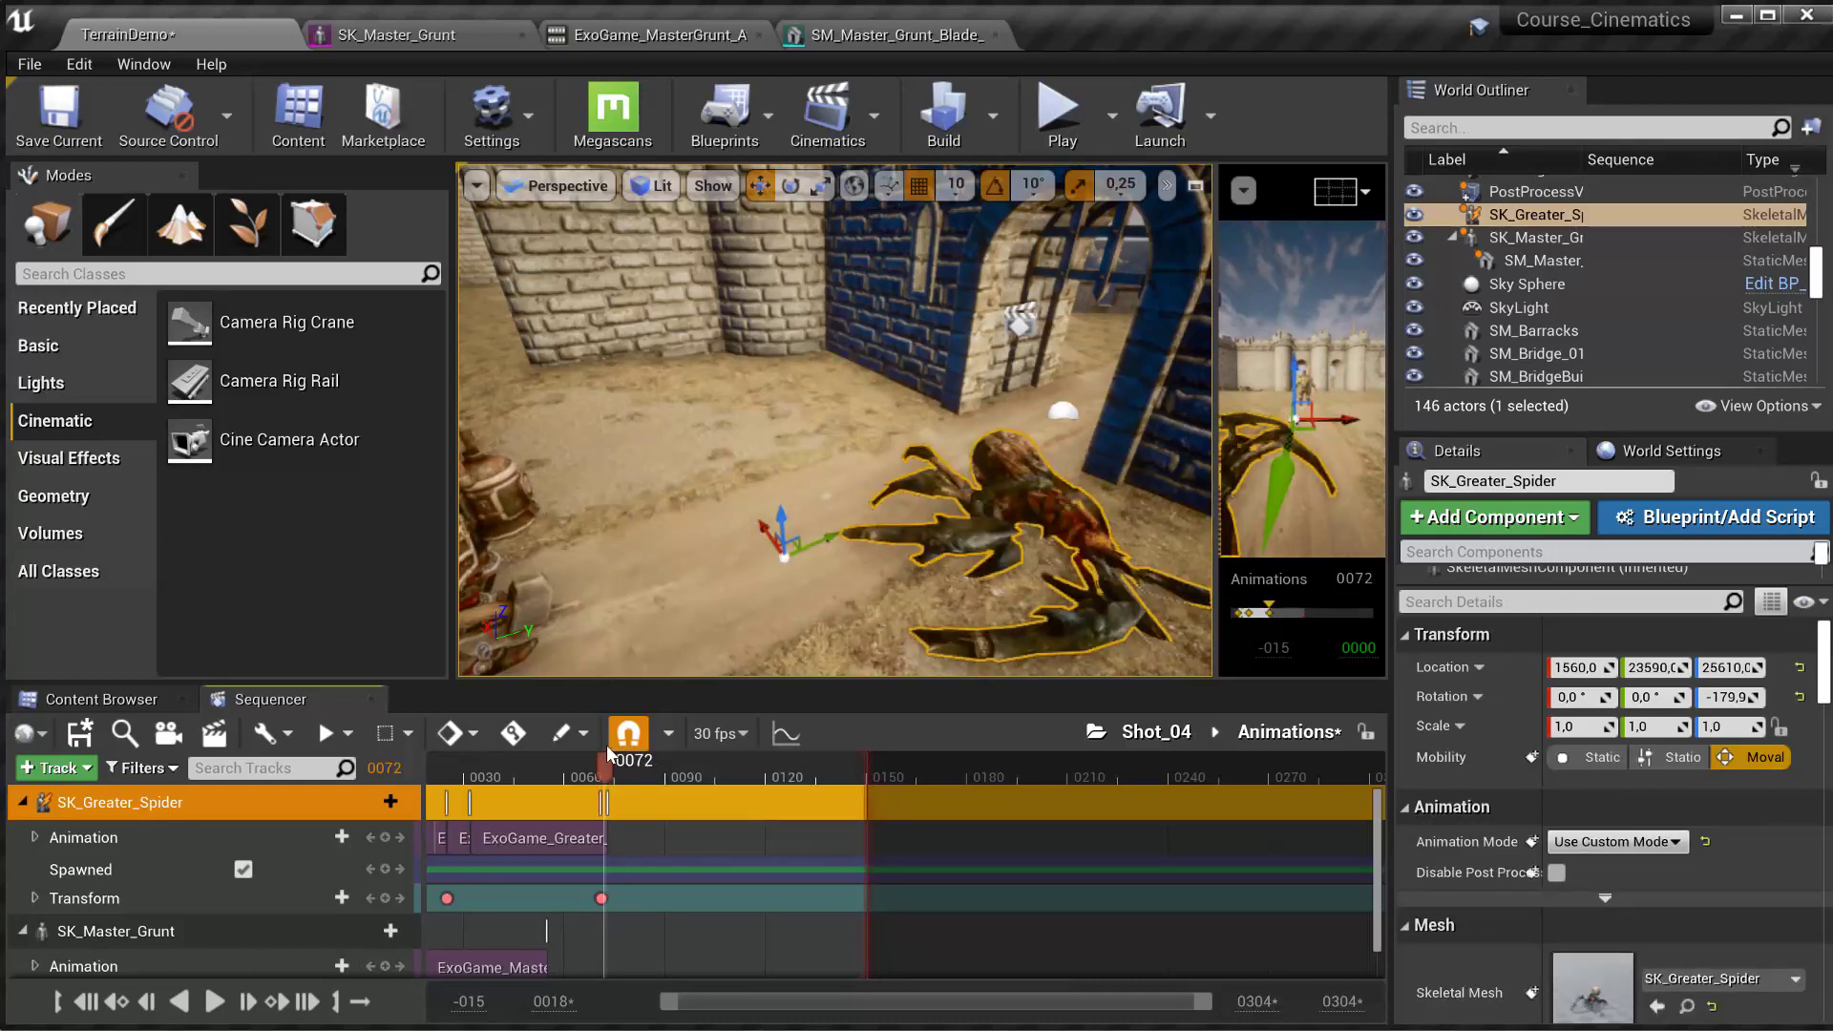
pyautogui.moveTo(788, 578); pyautogui.dragTo(966, 501)
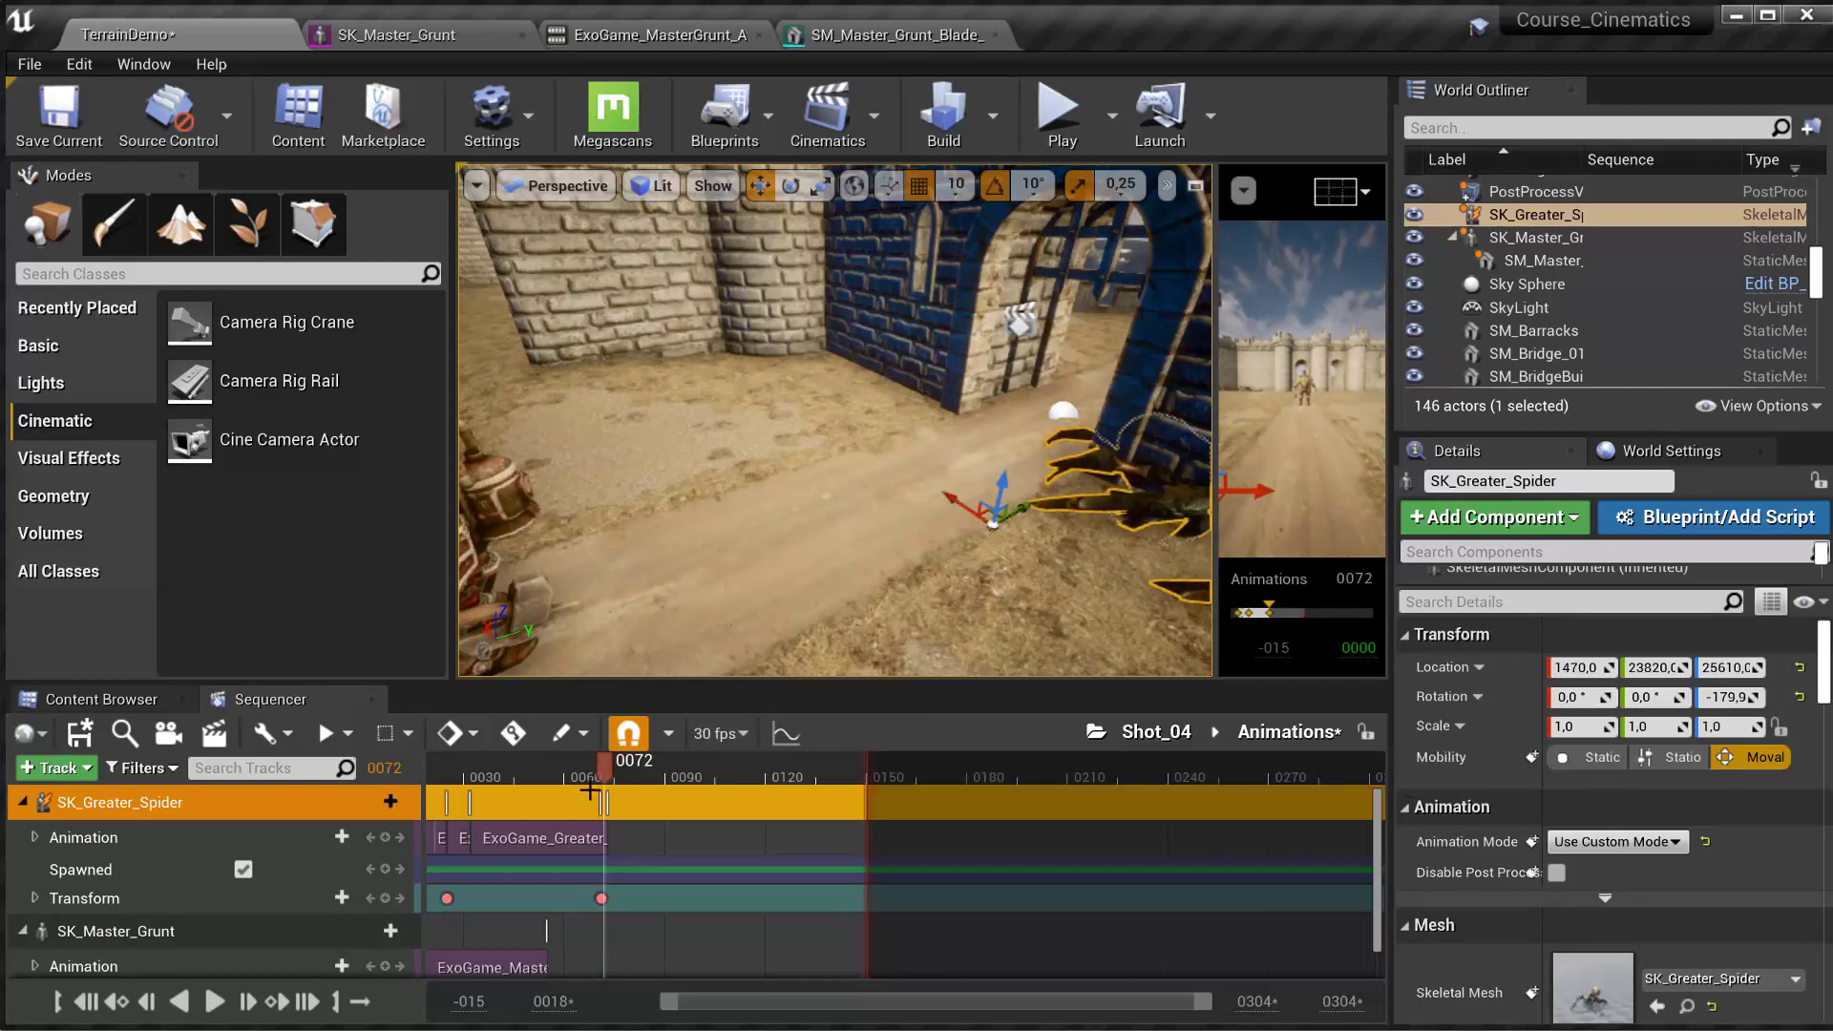
pyautogui.click(386, 897)
# - Scrub around the end of the spider's death clip and shift the frame 72 transform key to frame 73
pyautogui.moveTo(594, 768); pyautogui.dragTo(869, 765)
pyautogui.keyDown('ctrl'); pyautogui.scroll(11, 634, 936); pyautogui.keyUp('ctrl')
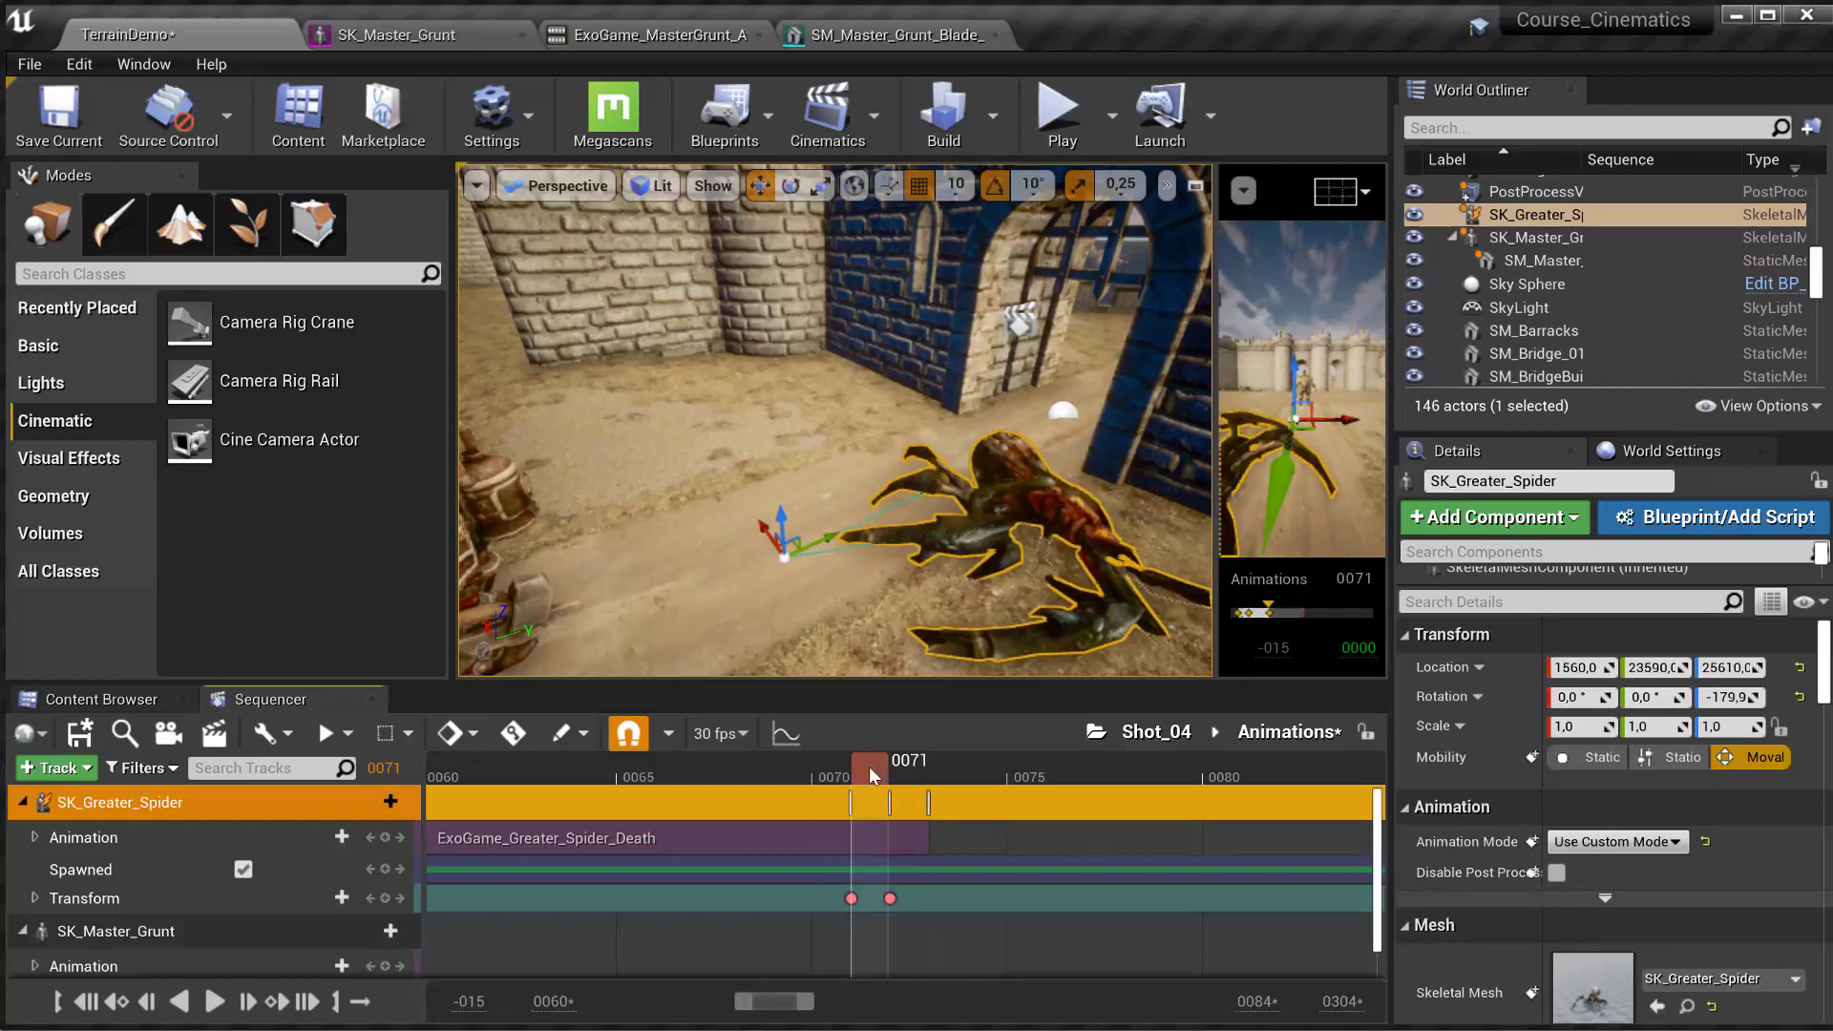
pyautogui.moveTo(785, 430); pyautogui.dragTo(831, 431, button='right')
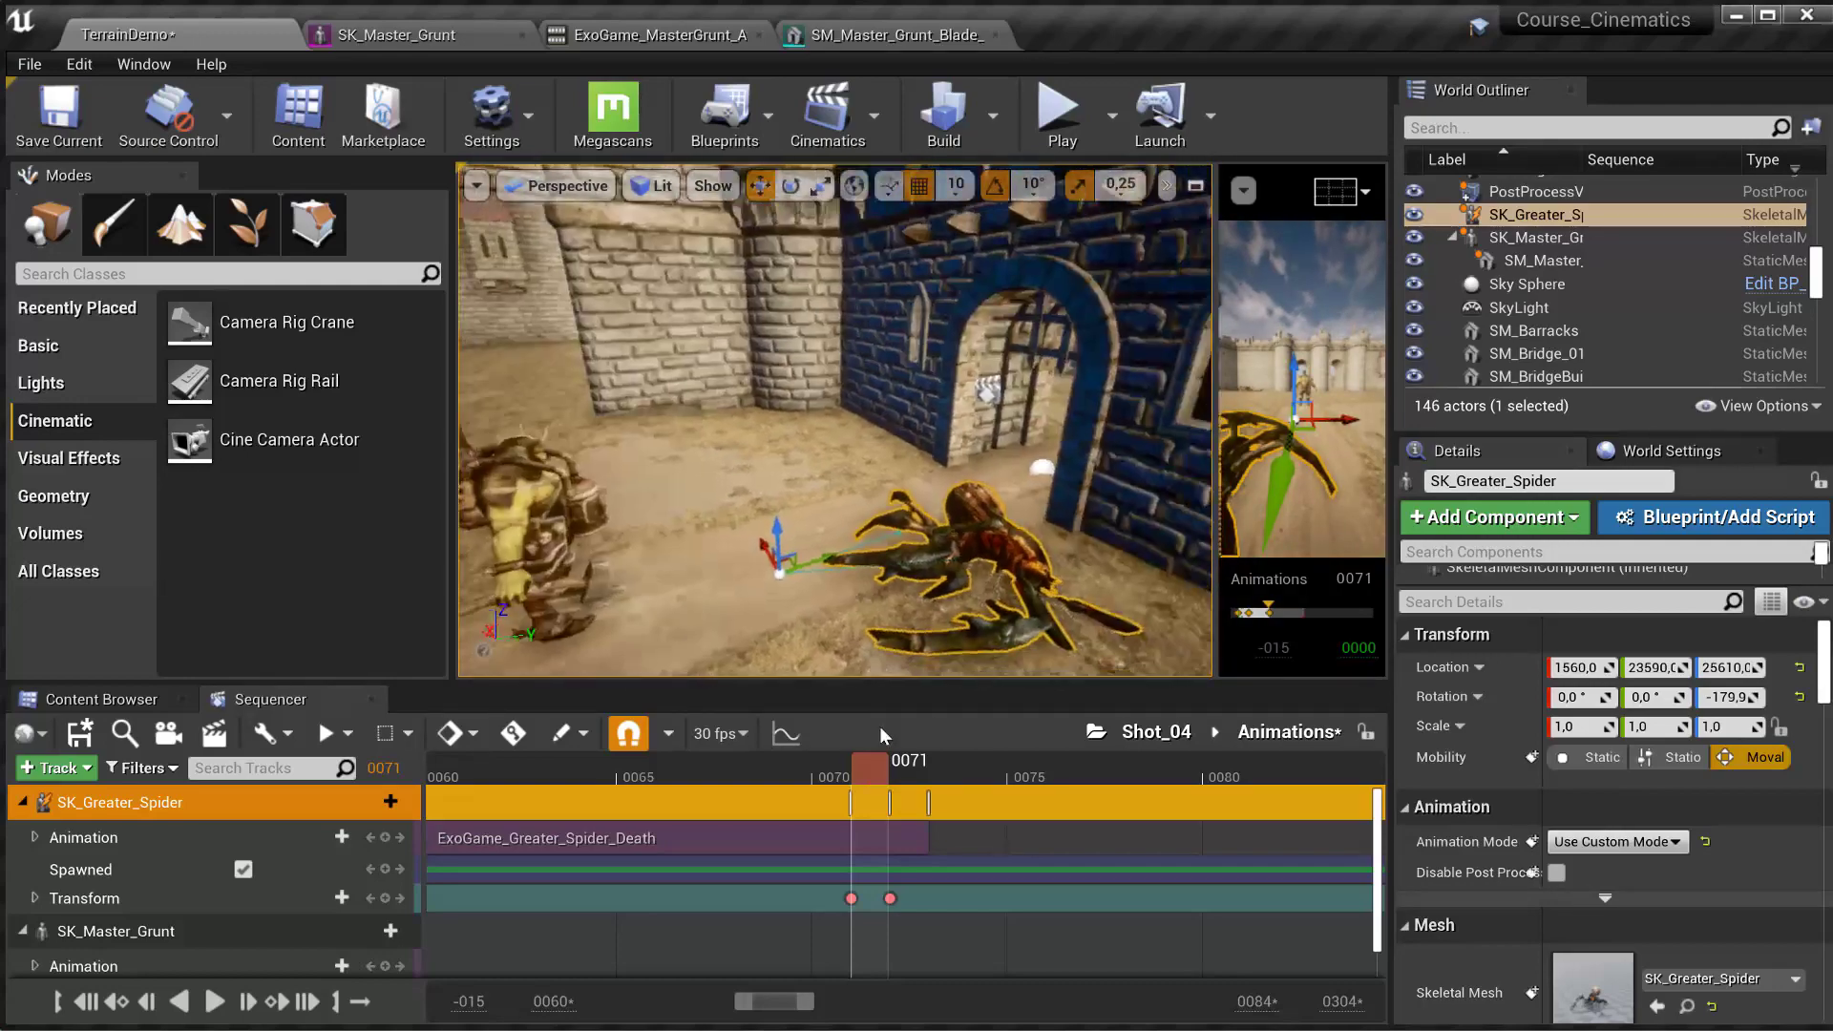
pyautogui.moveTo(852, 772)
pyautogui.mouseDown()
pyautogui.moveTo(769, 772)
pyautogui.moveTo(860, 768)
pyautogui.mouseUp()
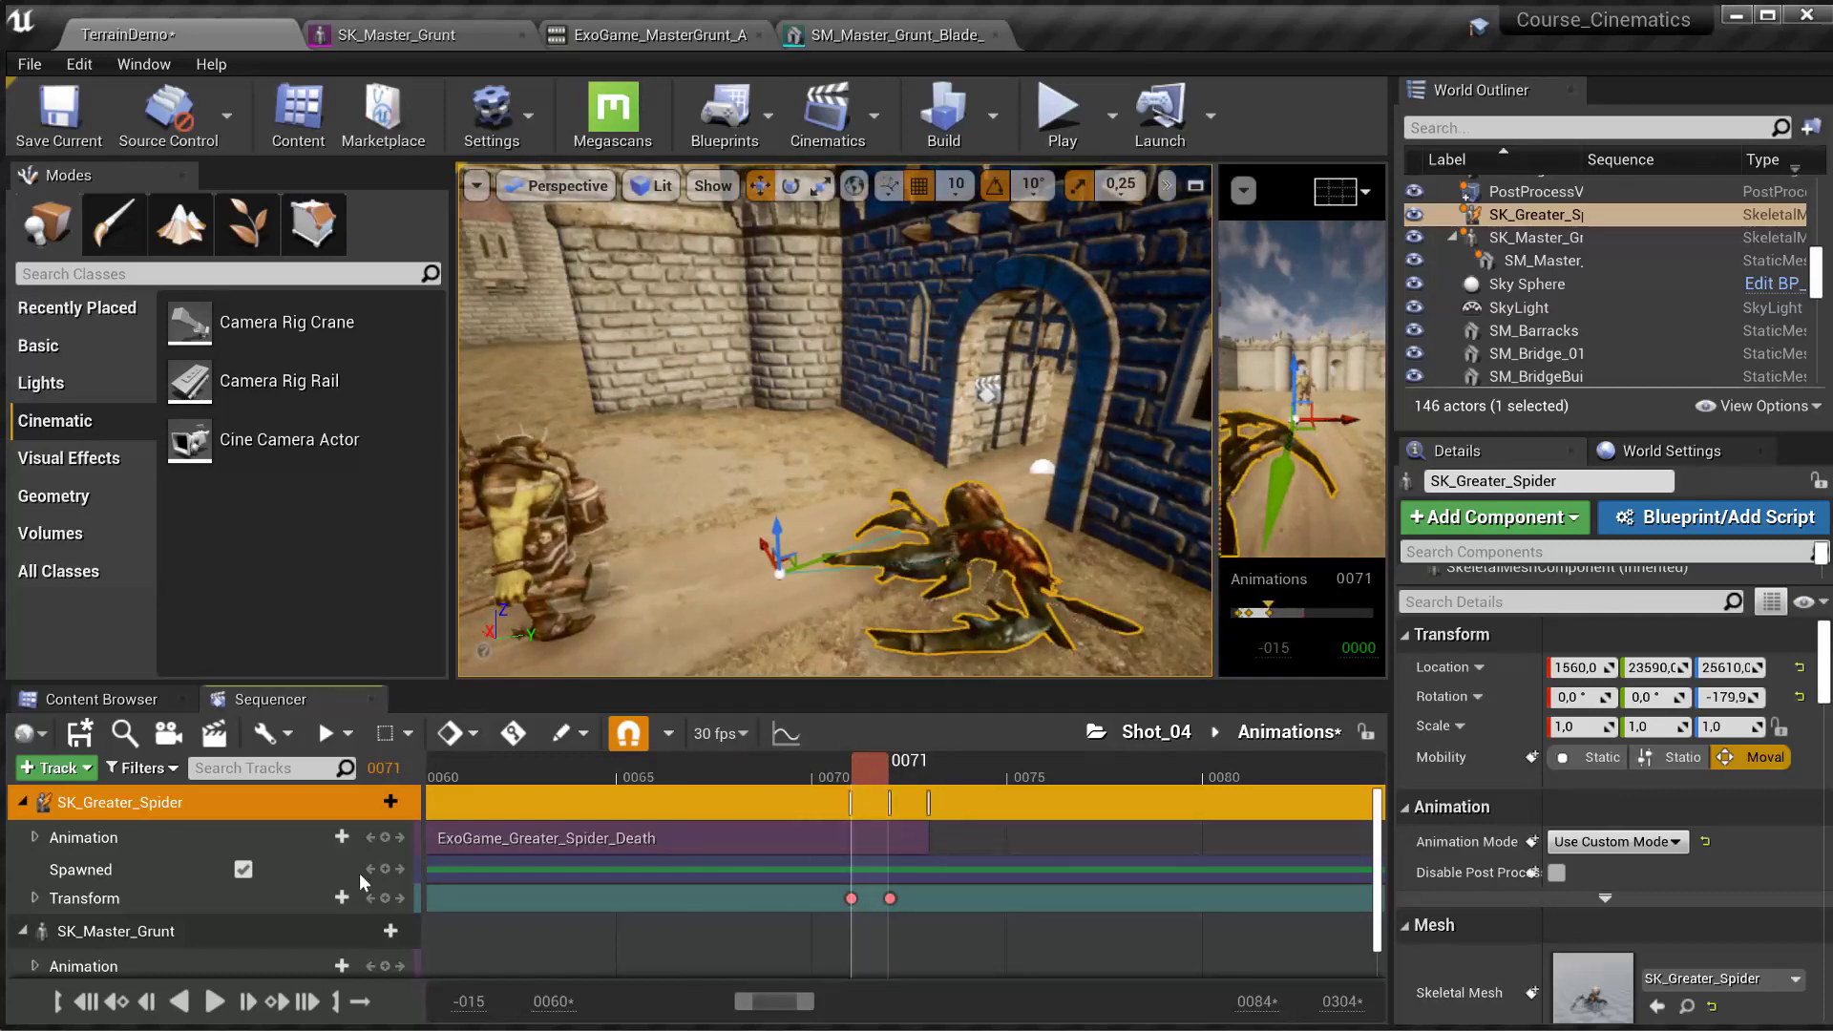
pyautogui.moveTo(876, 769); pyautogui.dragTo(933, 768)
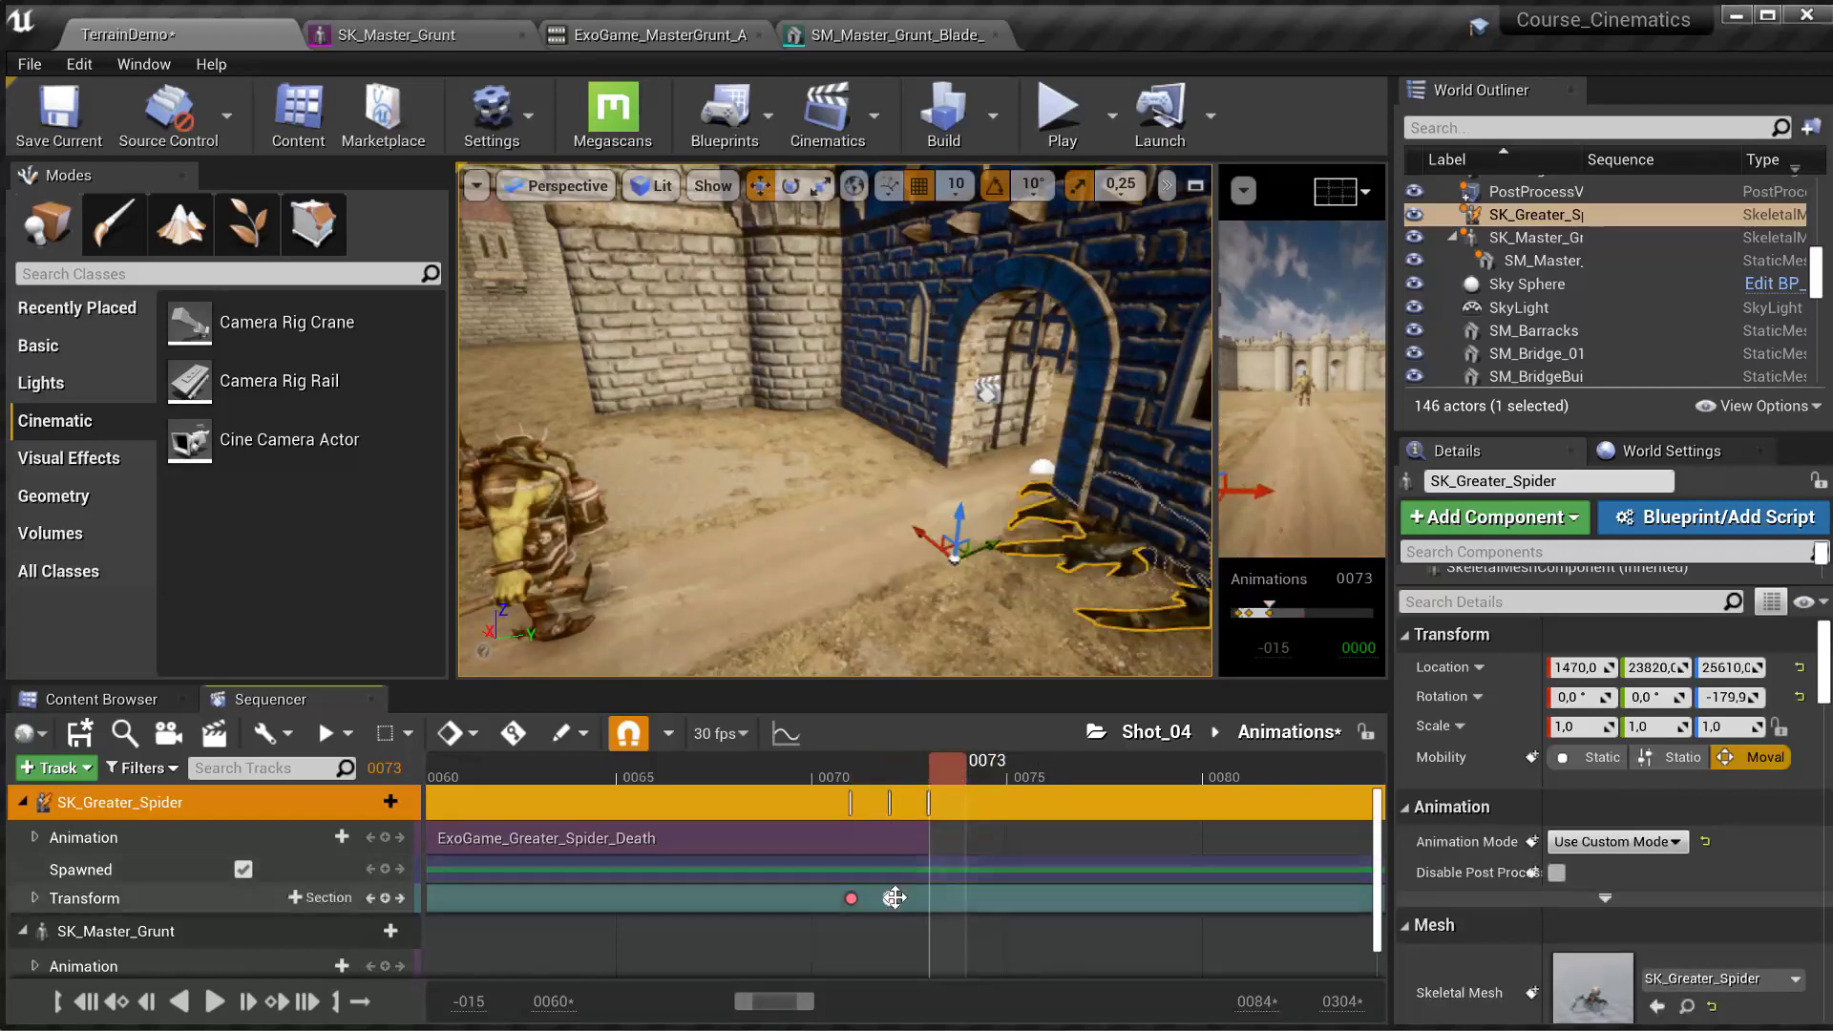
pyautogui.moveTo(889, 897); pyautogui.dragTo(945, 898)
pyautogui.moveTo(941, 769); pyautogui.dragTo(989, 754)
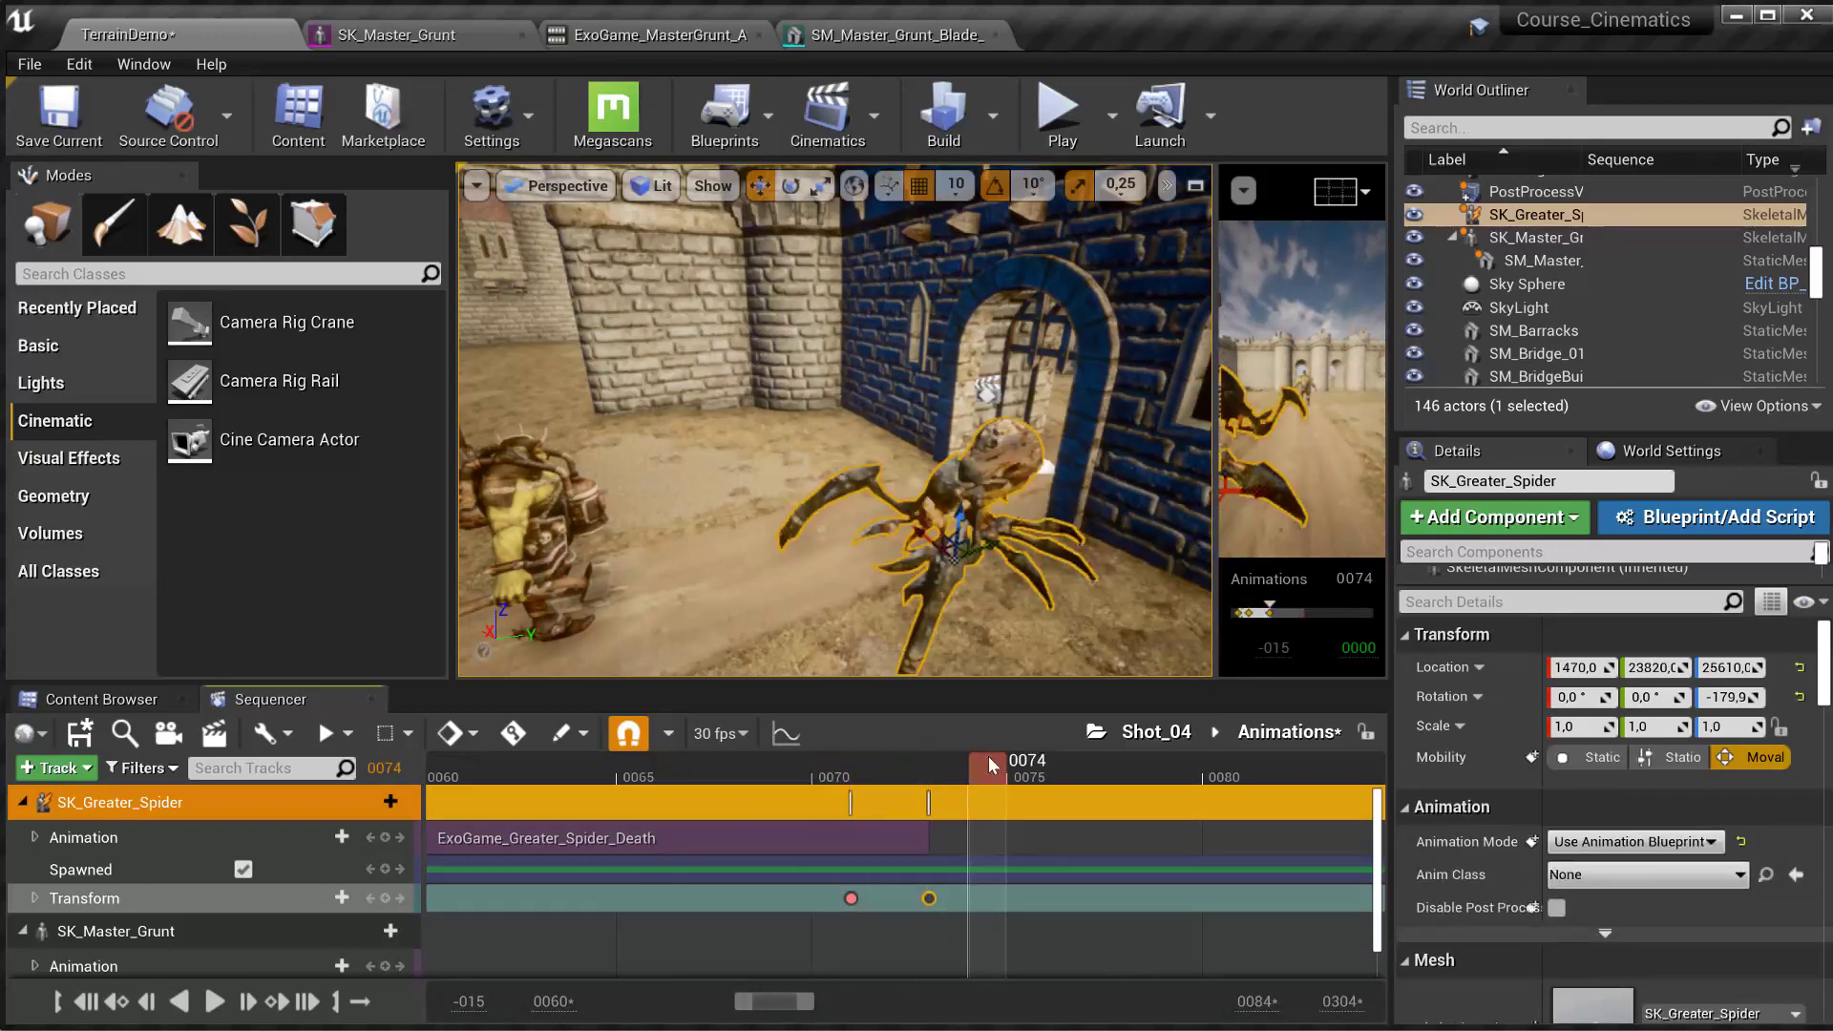
# - Review the spider's death across the timeline and move its frame 71 transform key to frame 72
pyautogui.click(852, 898)
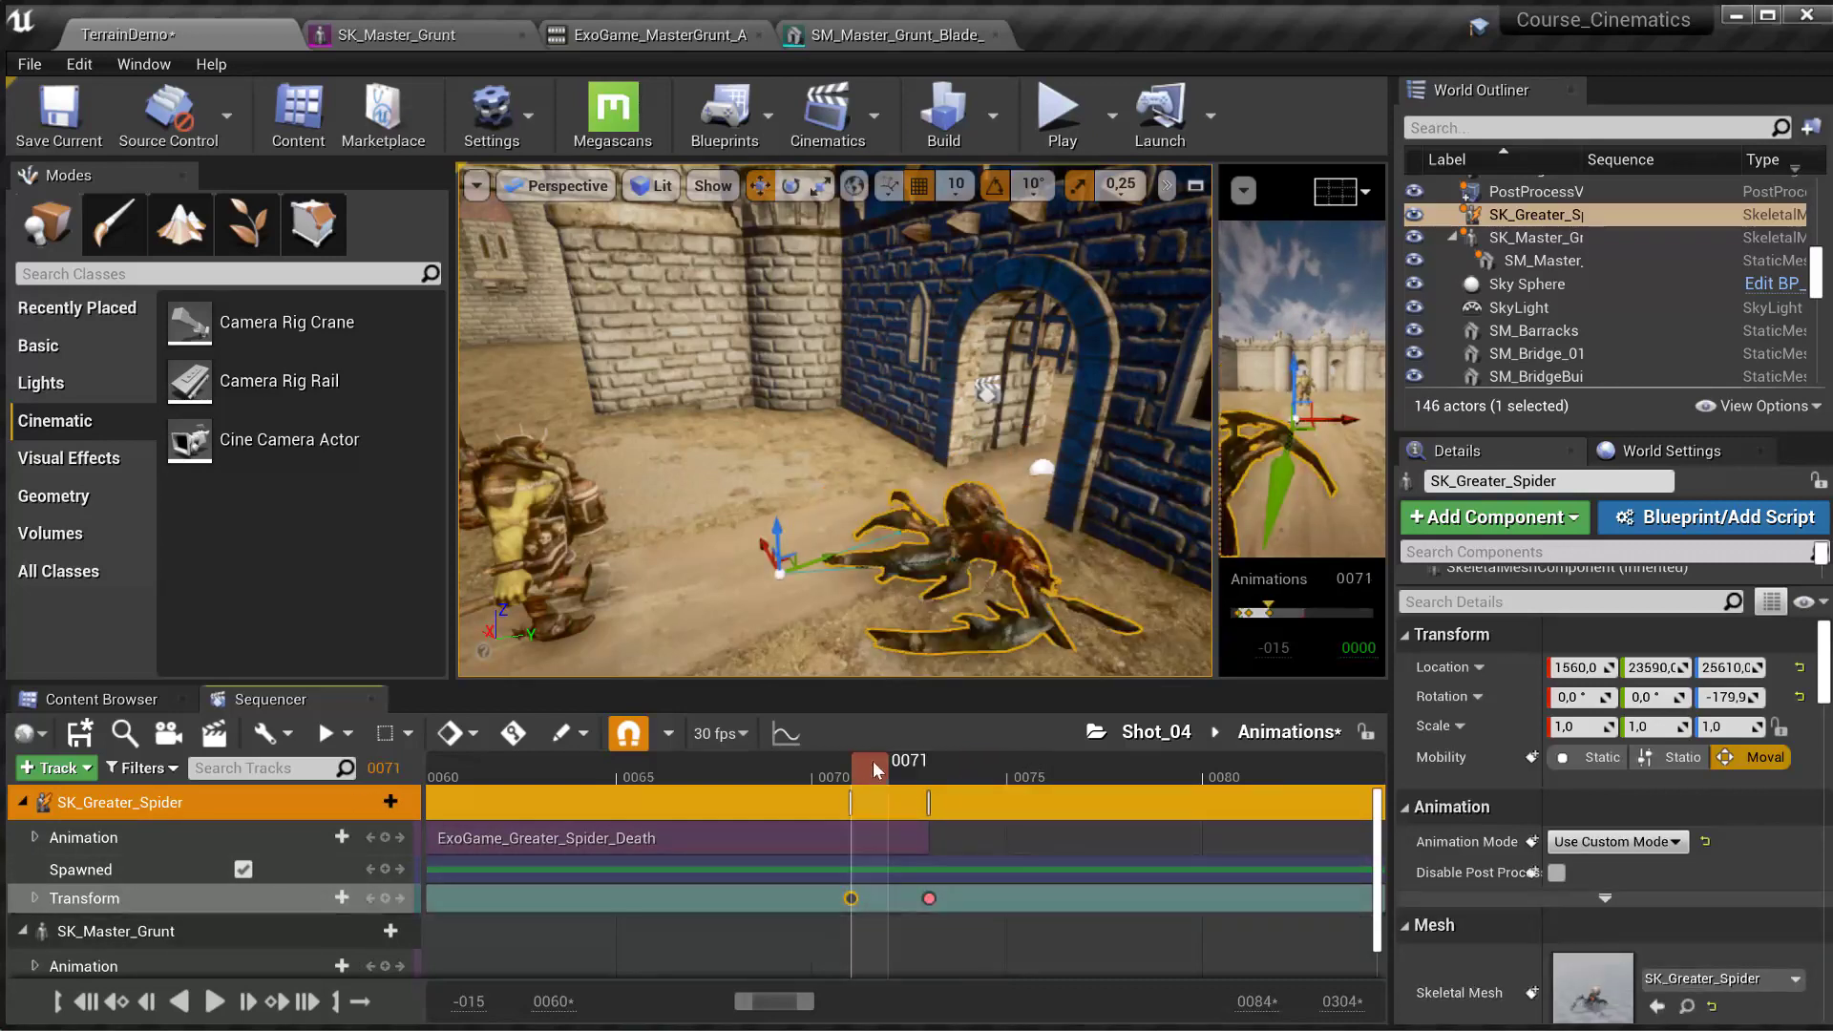
pyautogui.moveTo(873, 760); pyautogui.dragTo(668, 764)
pyautogui.keyDown('ctrl'); pyautogui.scroll(-8, 668, 890); pyautogui.keyUp('ctrl')
pyautogui.moveTo(794, 995); pyautogui.dragTo(771, 1001)
pyautogui.scroll(-3, 771, 997)
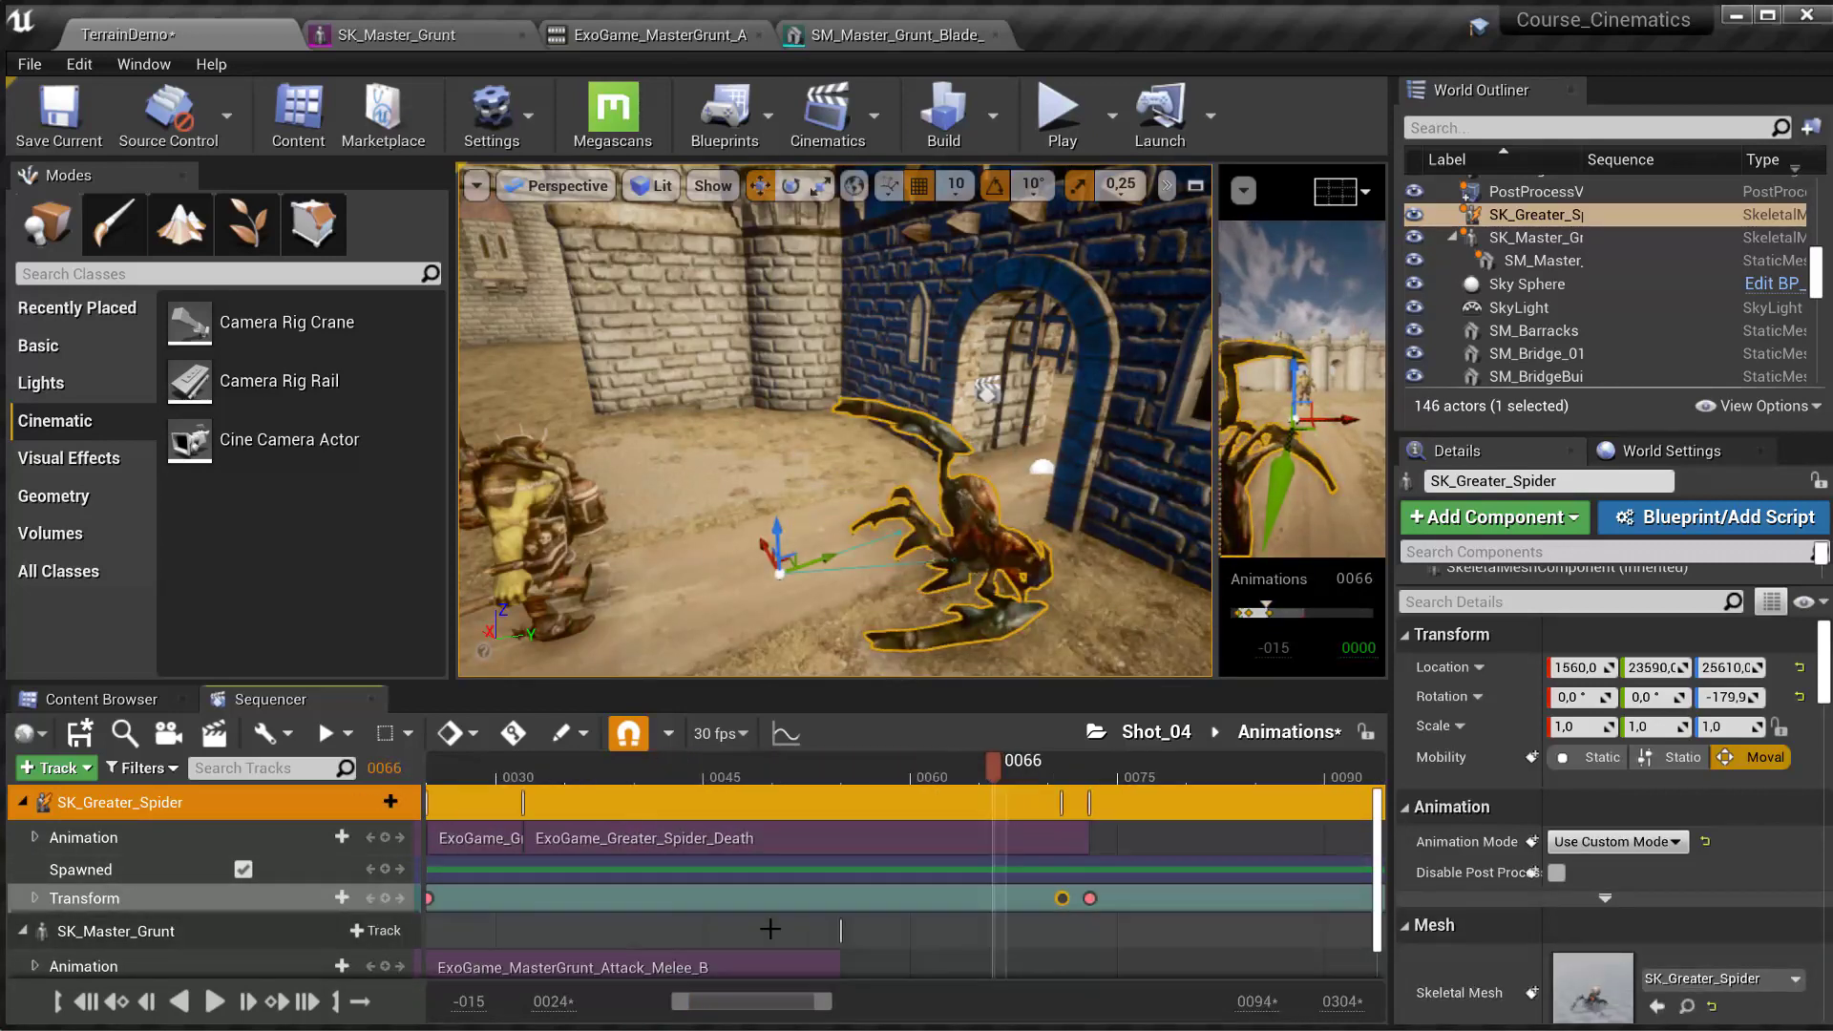
pyautogui.moveTo(995, 764)
pyautogui.mouseDown()
pyautogui.moveTo(660, 768)
pyautogui.moveTo(980, 768)
pyautogui.mouseUp()
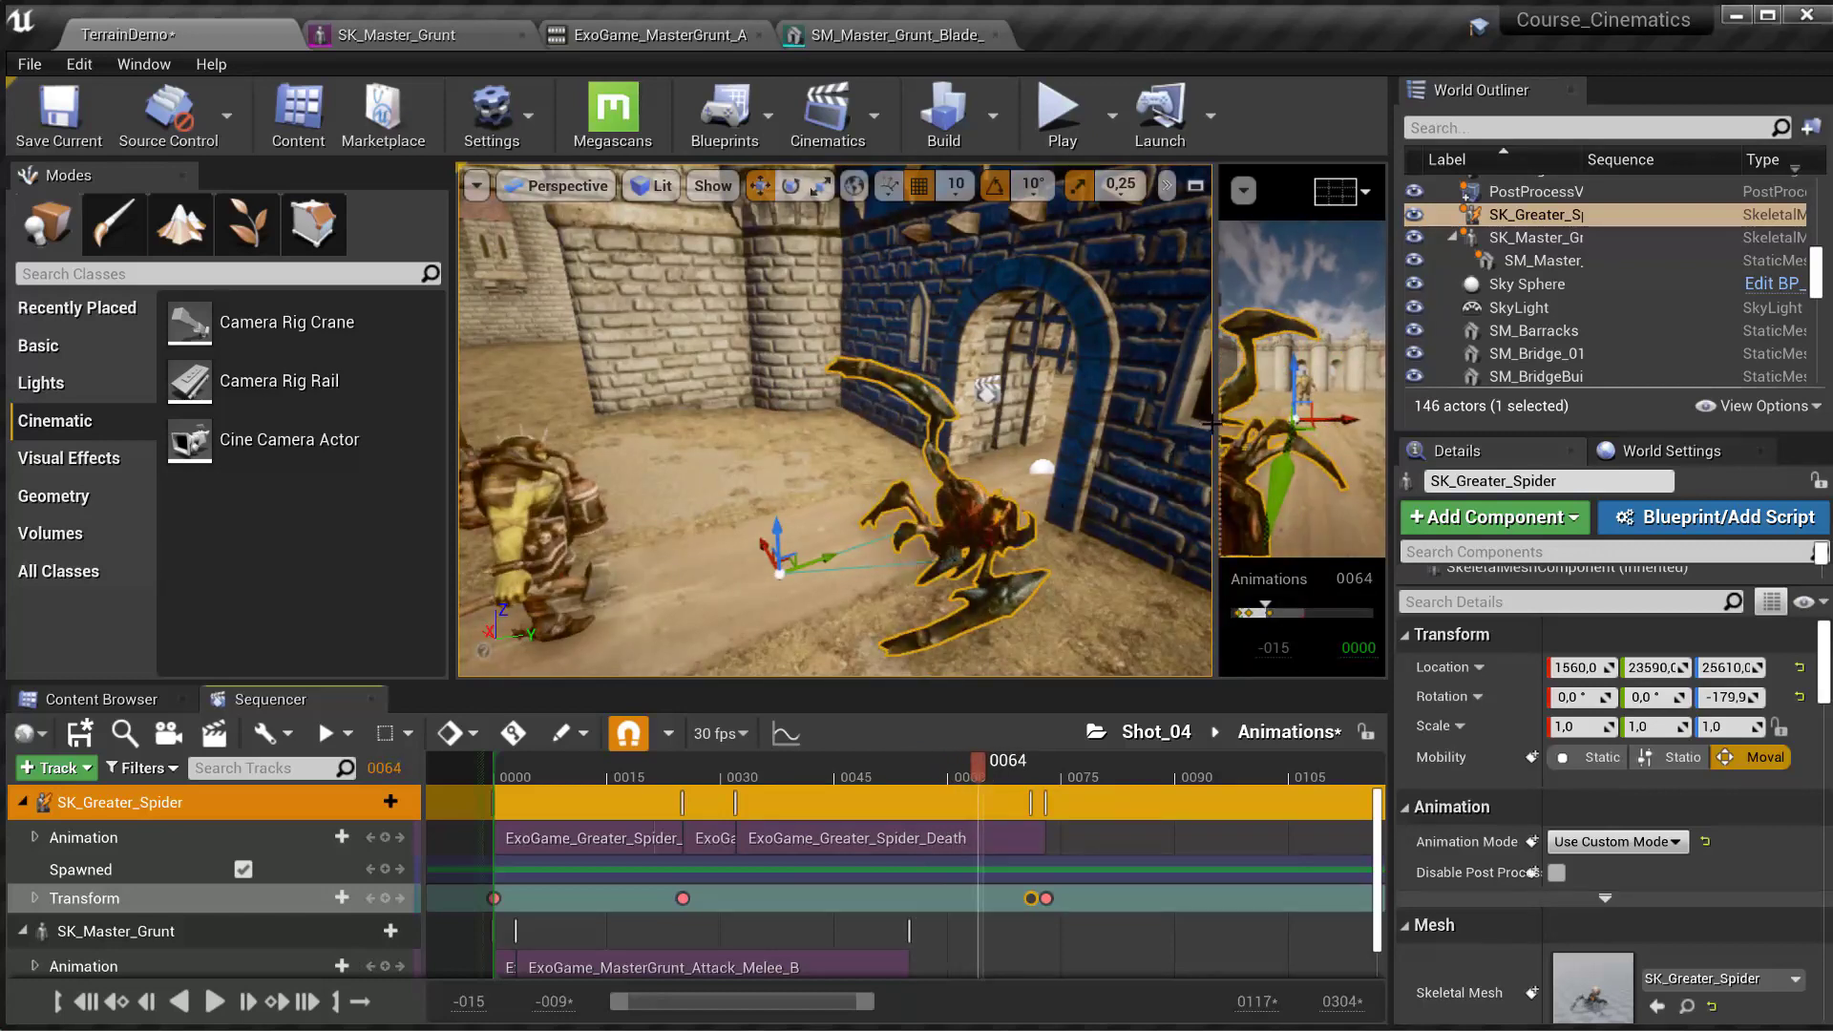
pyautogui.moveTo(981, 767); pyautogui.dragTo(1013, 764)
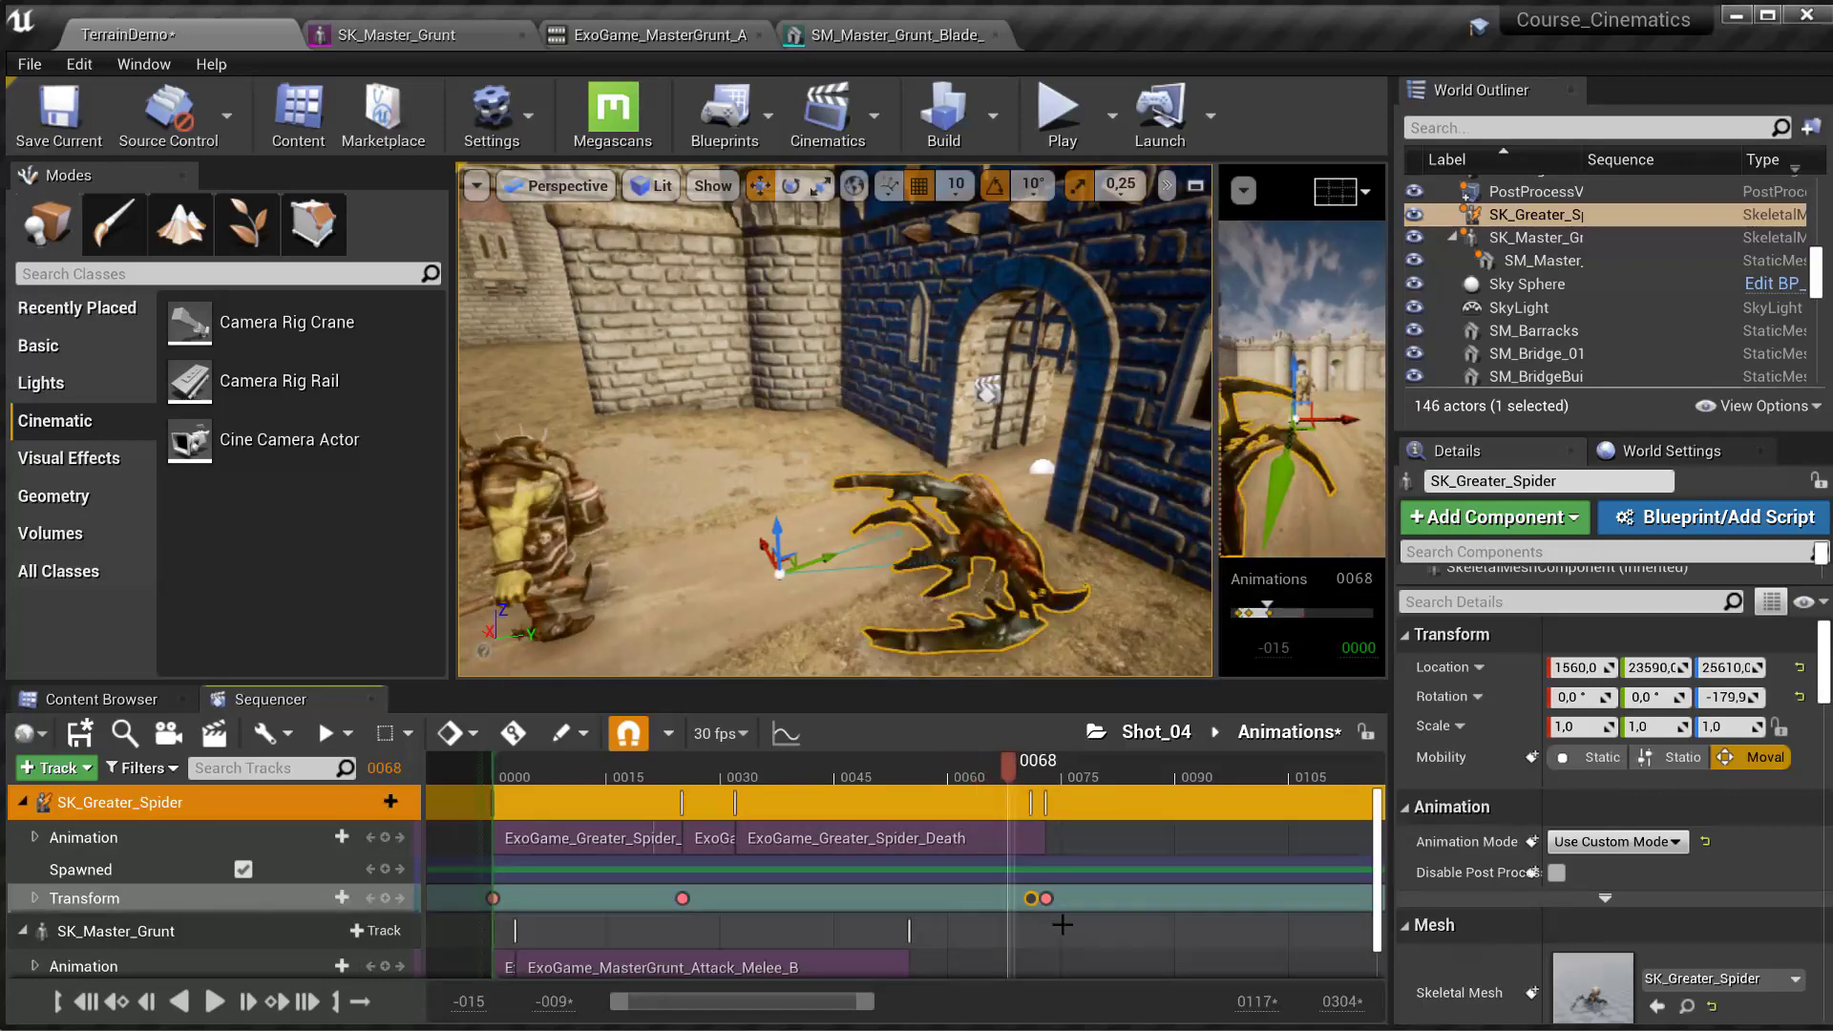
pyautogui.keyDown('ctrl'); pyautogui.scroll(12, 1073, 931); pyautogui.keyUp('ctrl')
pyautogui.moveTo(763, 1004); pyautogui.dragTo(772, 993)
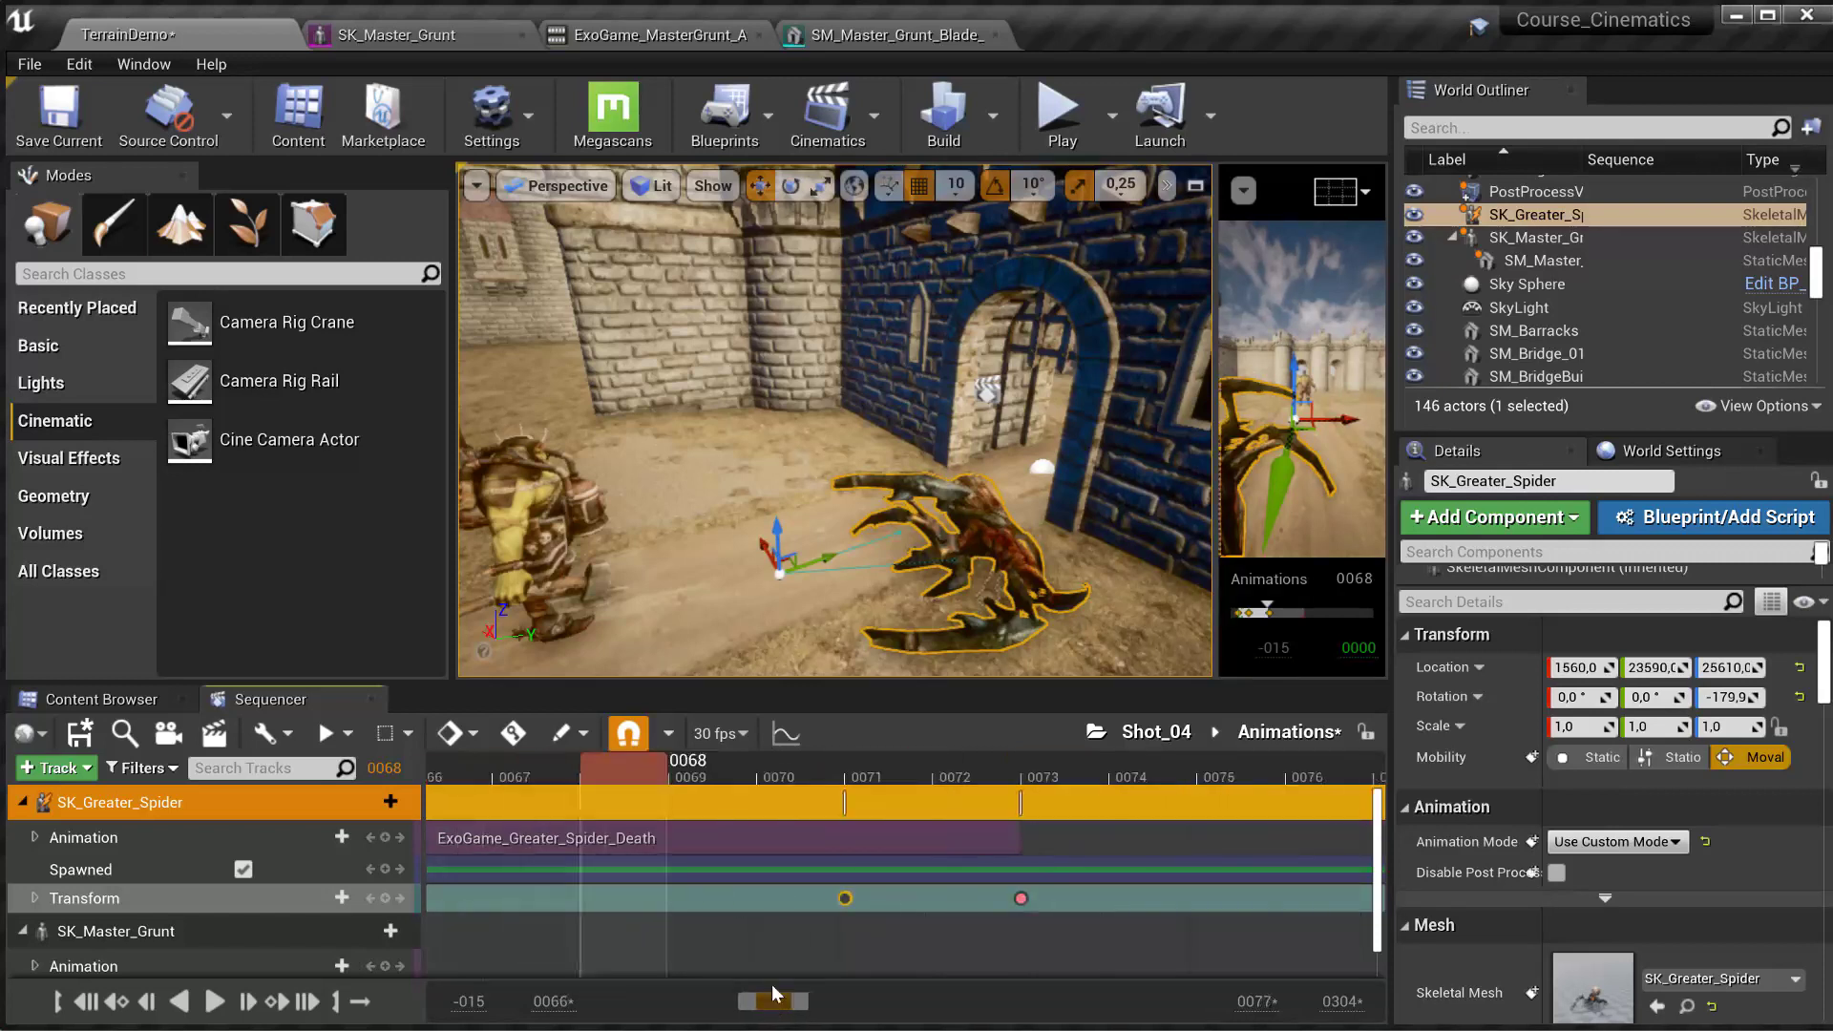
pyautogui.moveTo(846, 897); pyautogui.dragTo(957, 892)
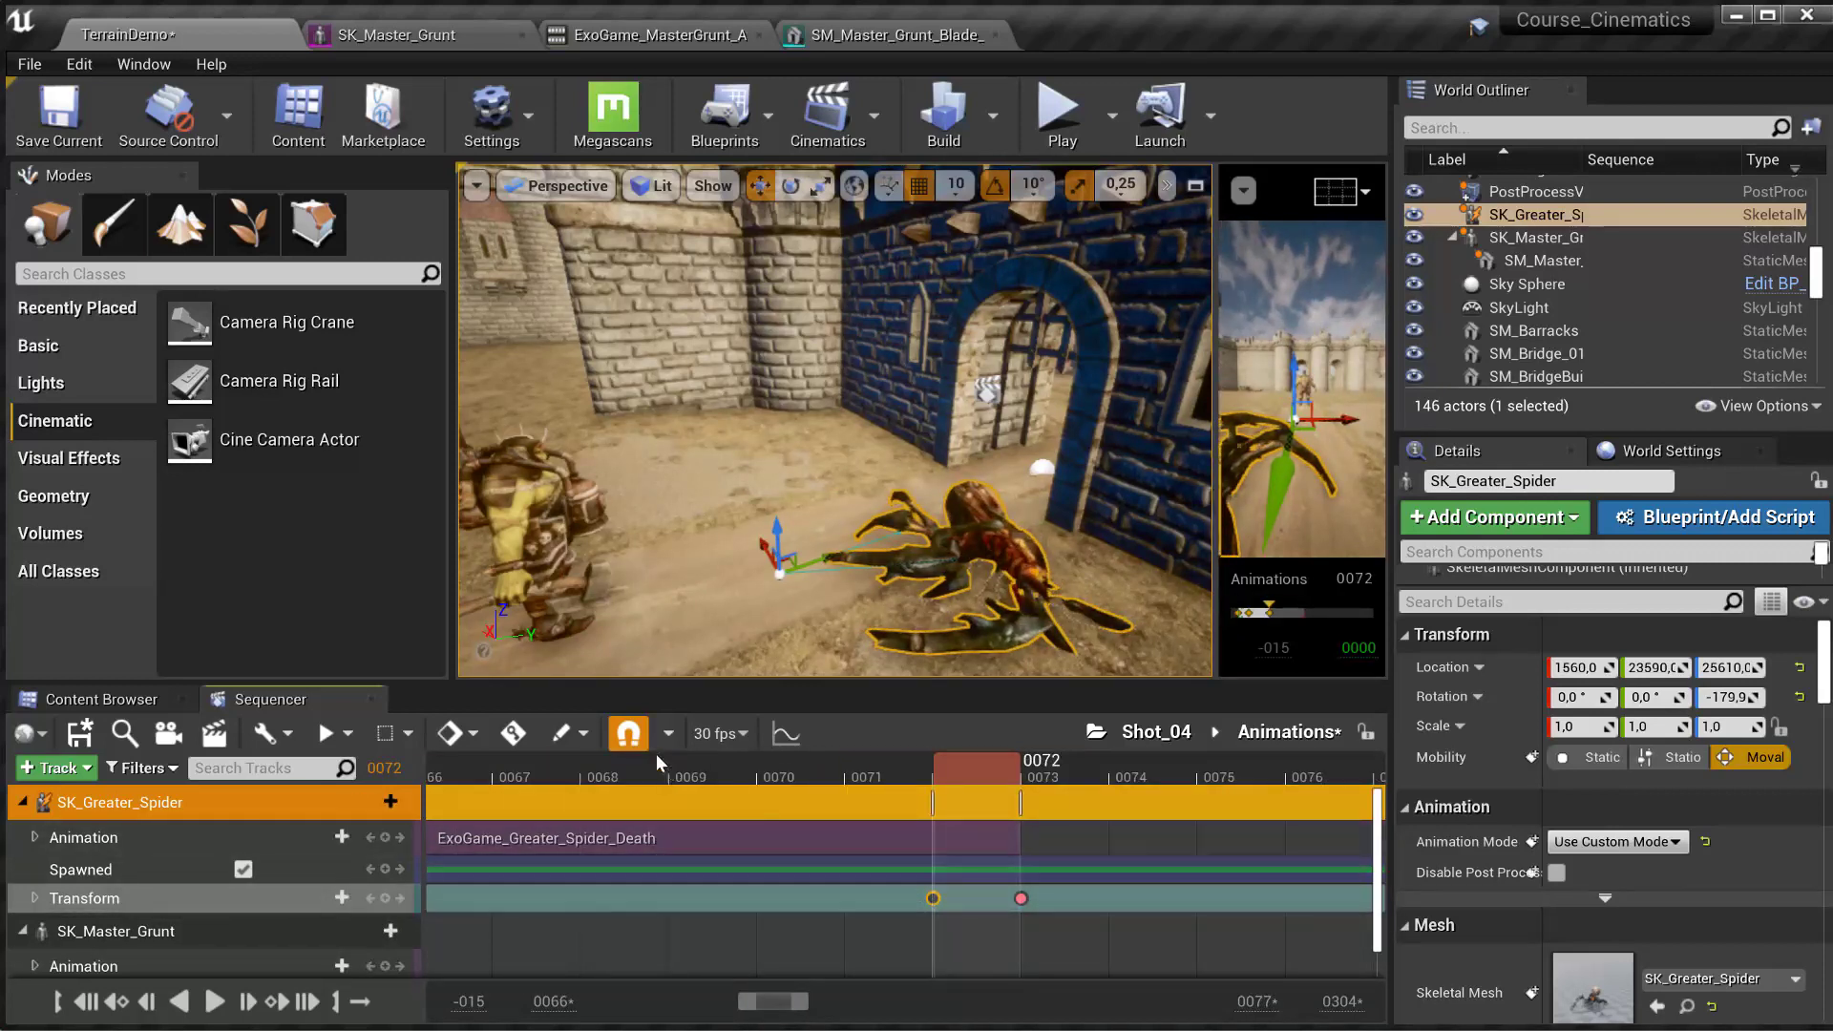
# - Turn off timeline snapping, move the spider's frame 72 transform key just short of frame 73, and scrub between the two keys
pyautogui.click(628, 734)
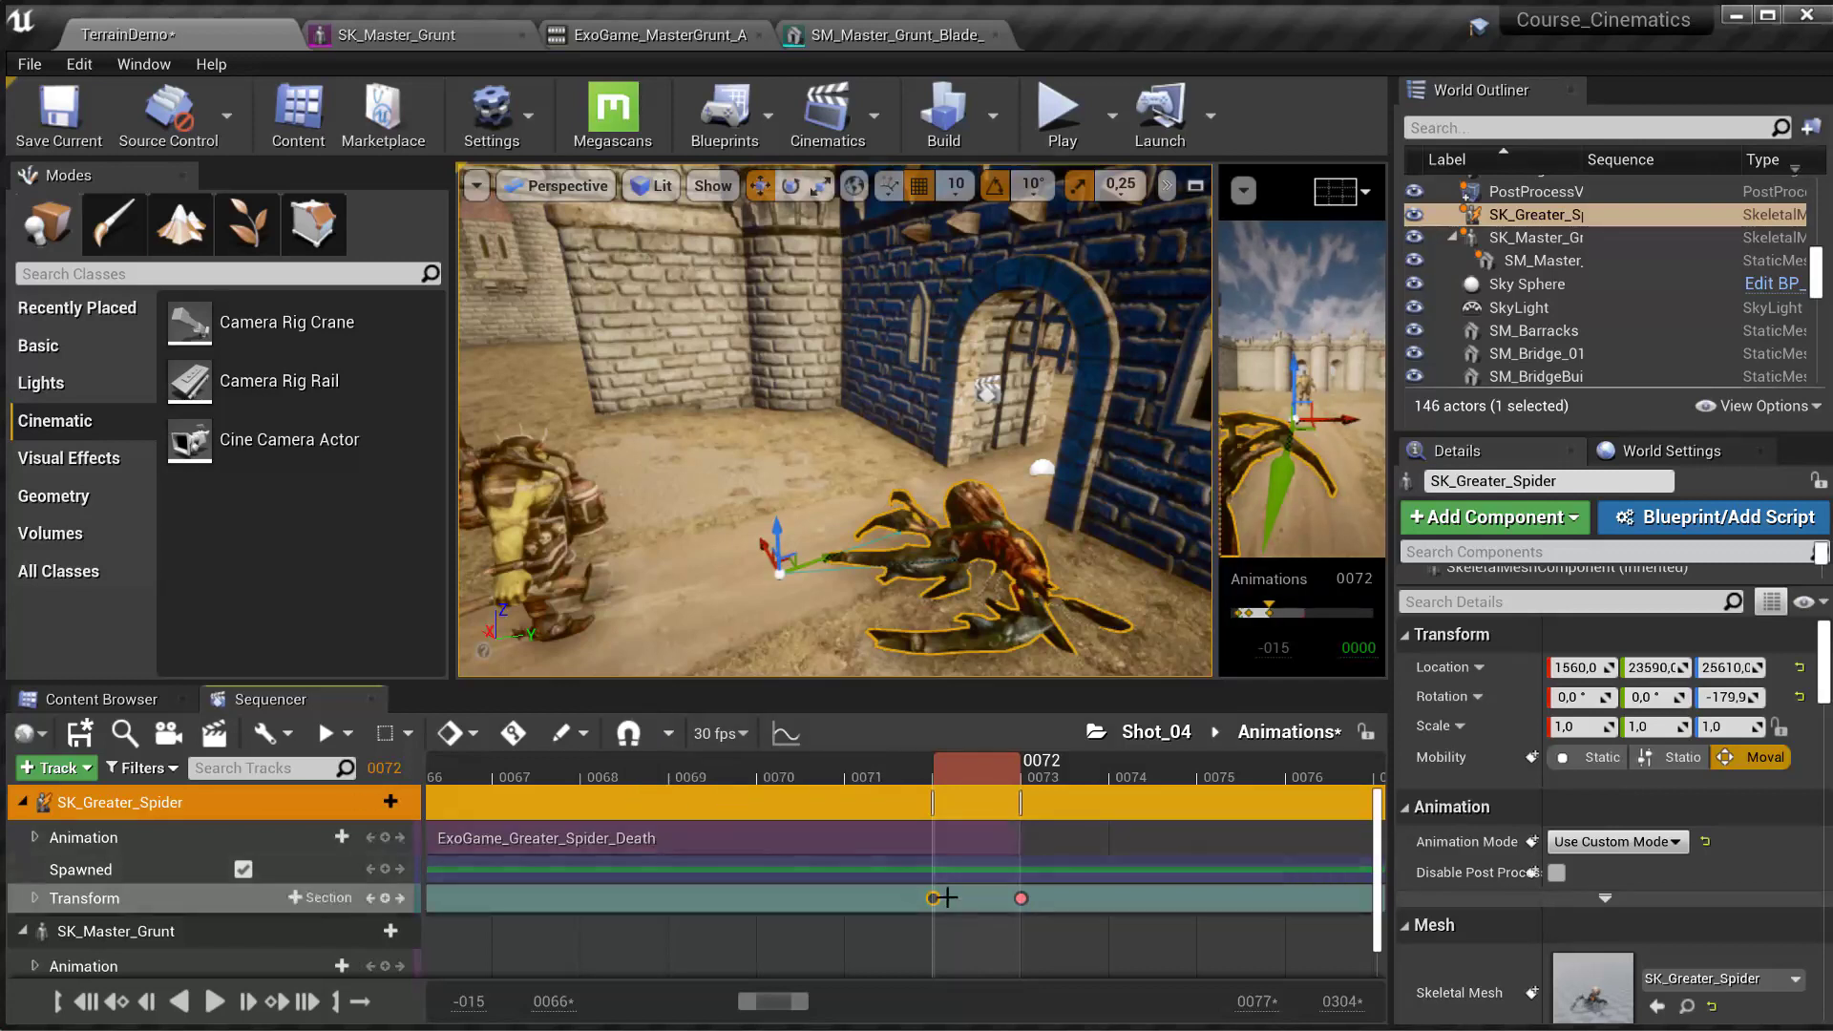
pyautogui.moveTo(936, 897); pyautogui.dragTo(1002, 899)
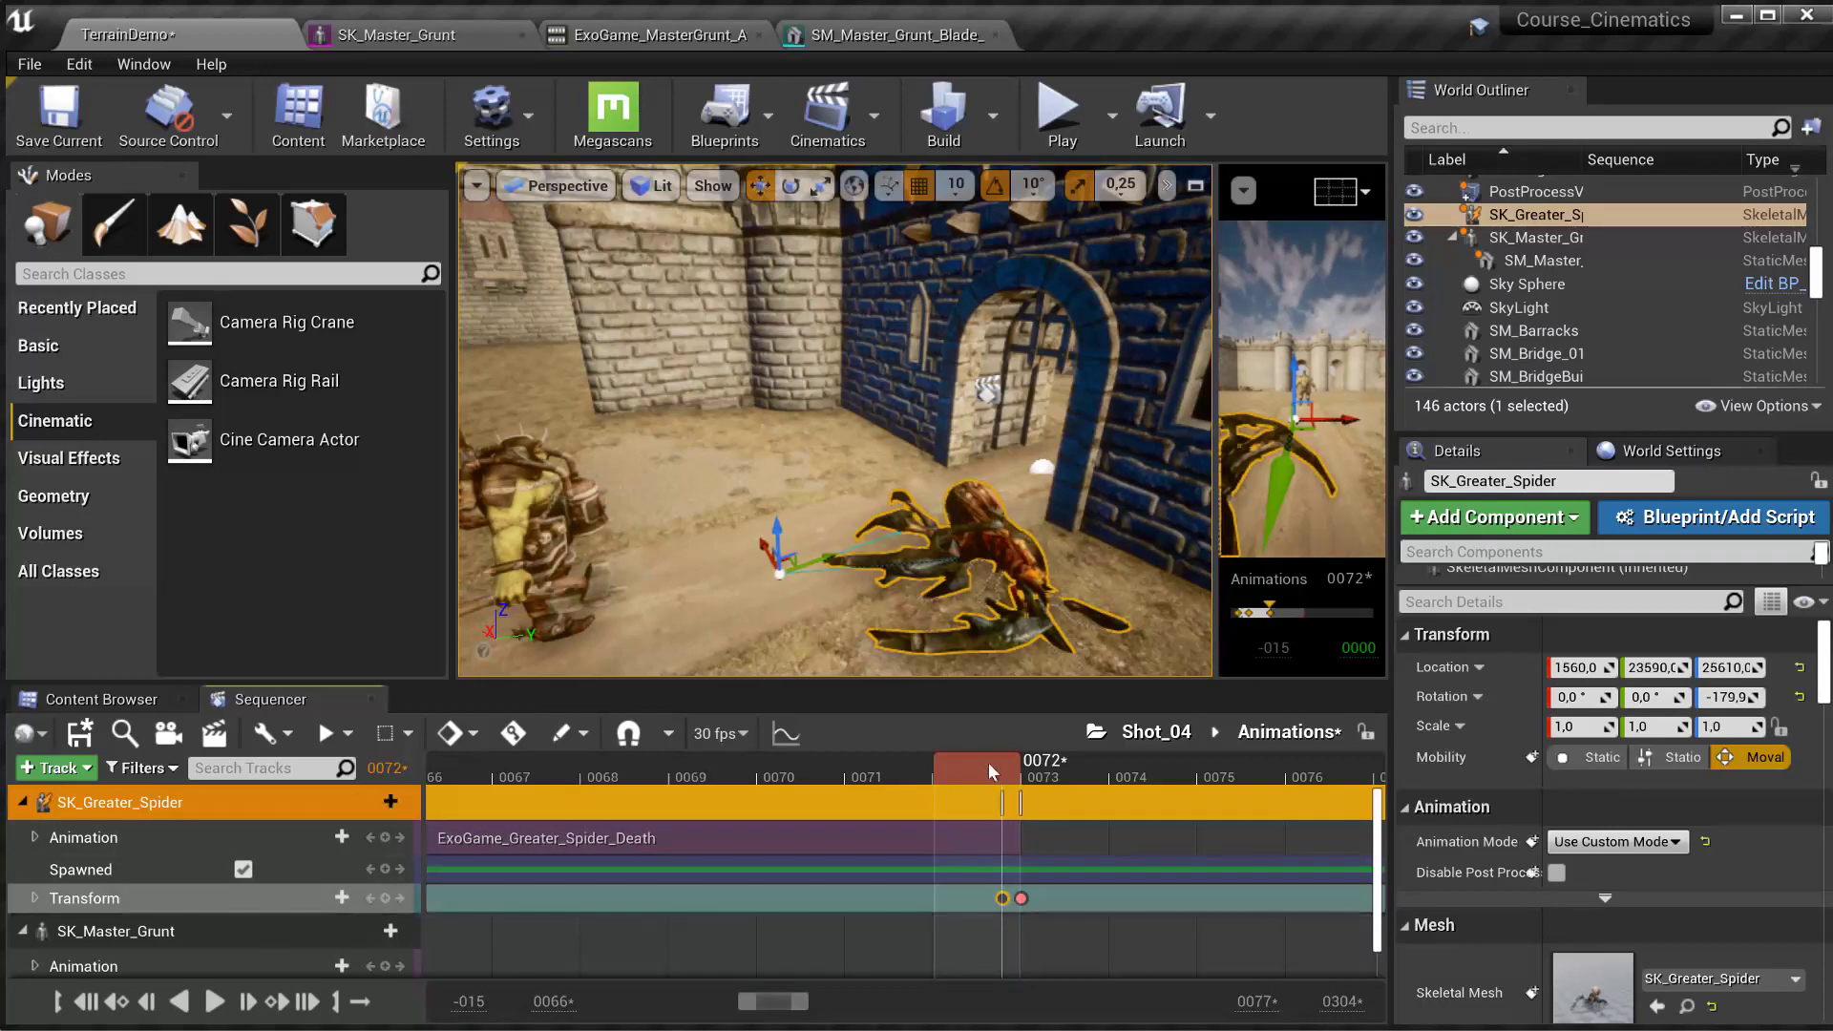
pyautogui.moveTo(989, 762)
pyautogui.mouseDown()
pyautogui.moveTo(920, 758)
pyautogui.moveTo(1036, 759)
pyautogui.moveTo(948, 760)
pyautogui.moveTo(1012, 761)
pyautogui.mouseUp()
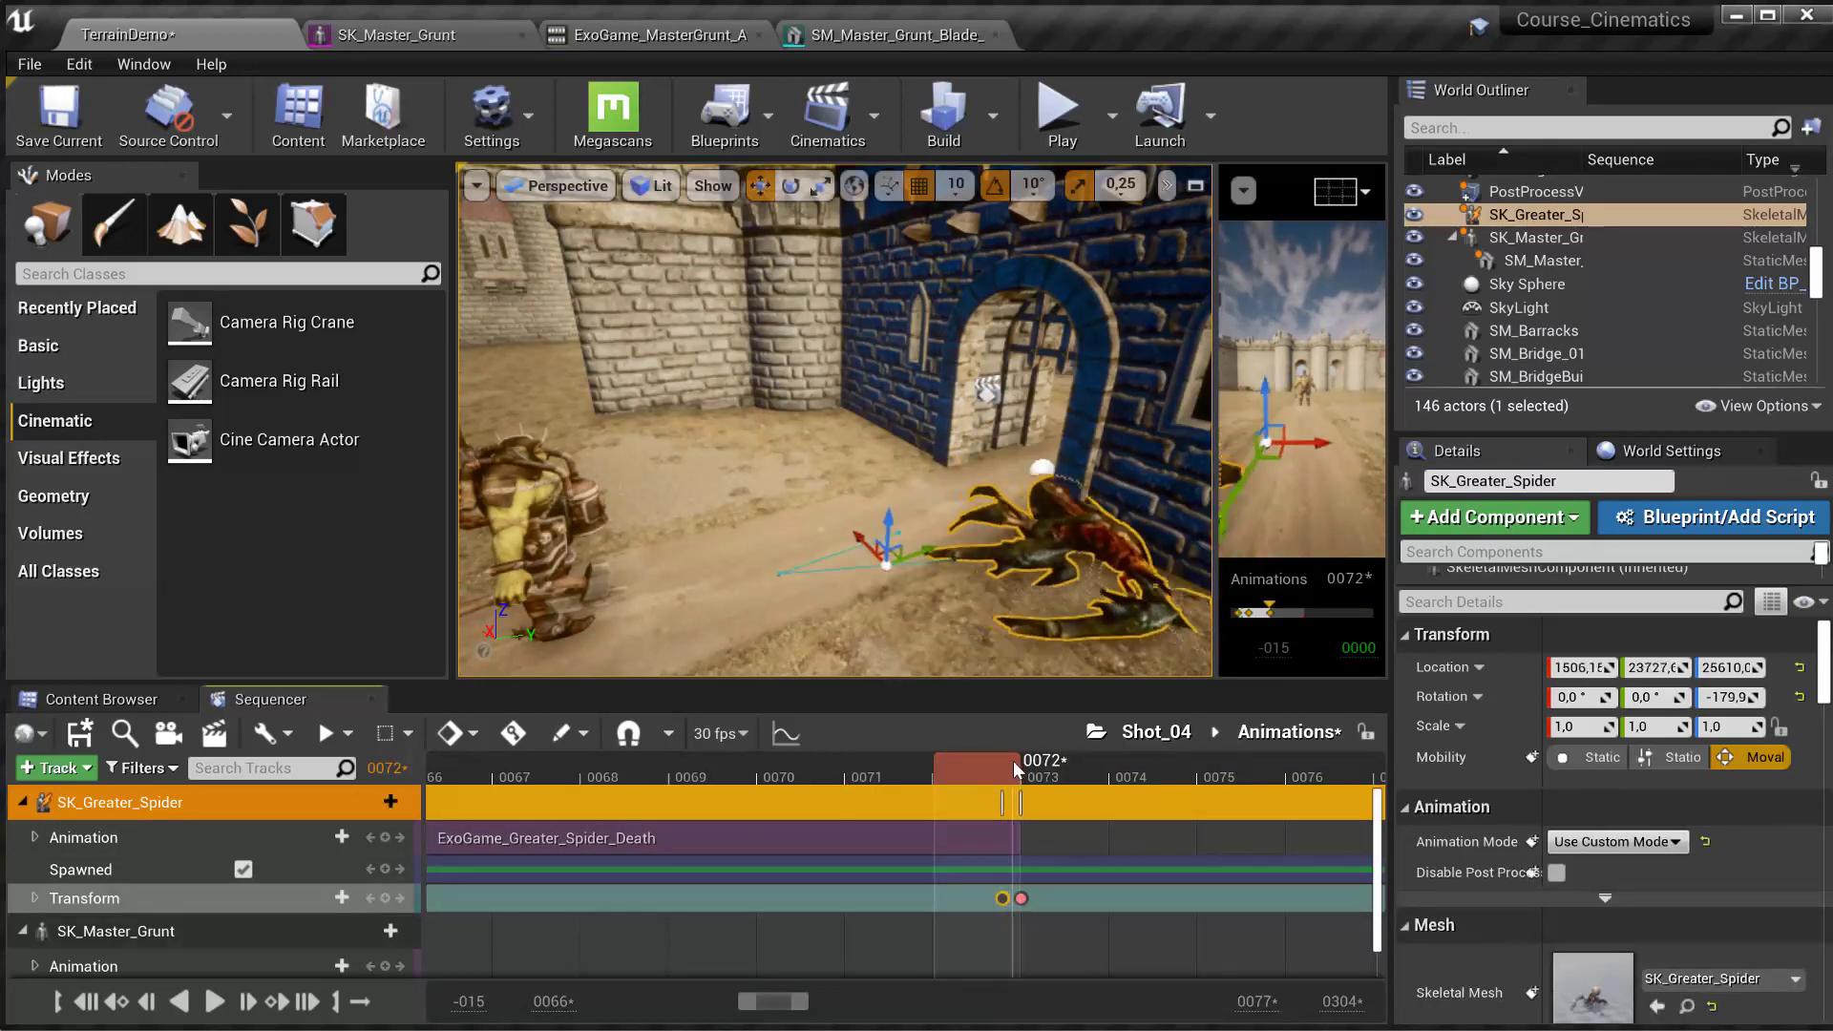
# - Try placing the spider's earlier transform key at the end of the death clip, scrub across it, and undo the move
pyautogui.keyDown('ctrl'); pyautogui.scroll(6, 1049, 908); pyautogui.keyUp('ctrl')
pyautogui.moveTo(1042, 899)
pyautogui.mouseDown()
pyautogui.moveTo(1060, 898)
pyautogui.moveTo(977, 897)
pyautogui.moveTo(1042, 896)
pyautogui.mouseUp()
pyautogui.click(1014, 761)
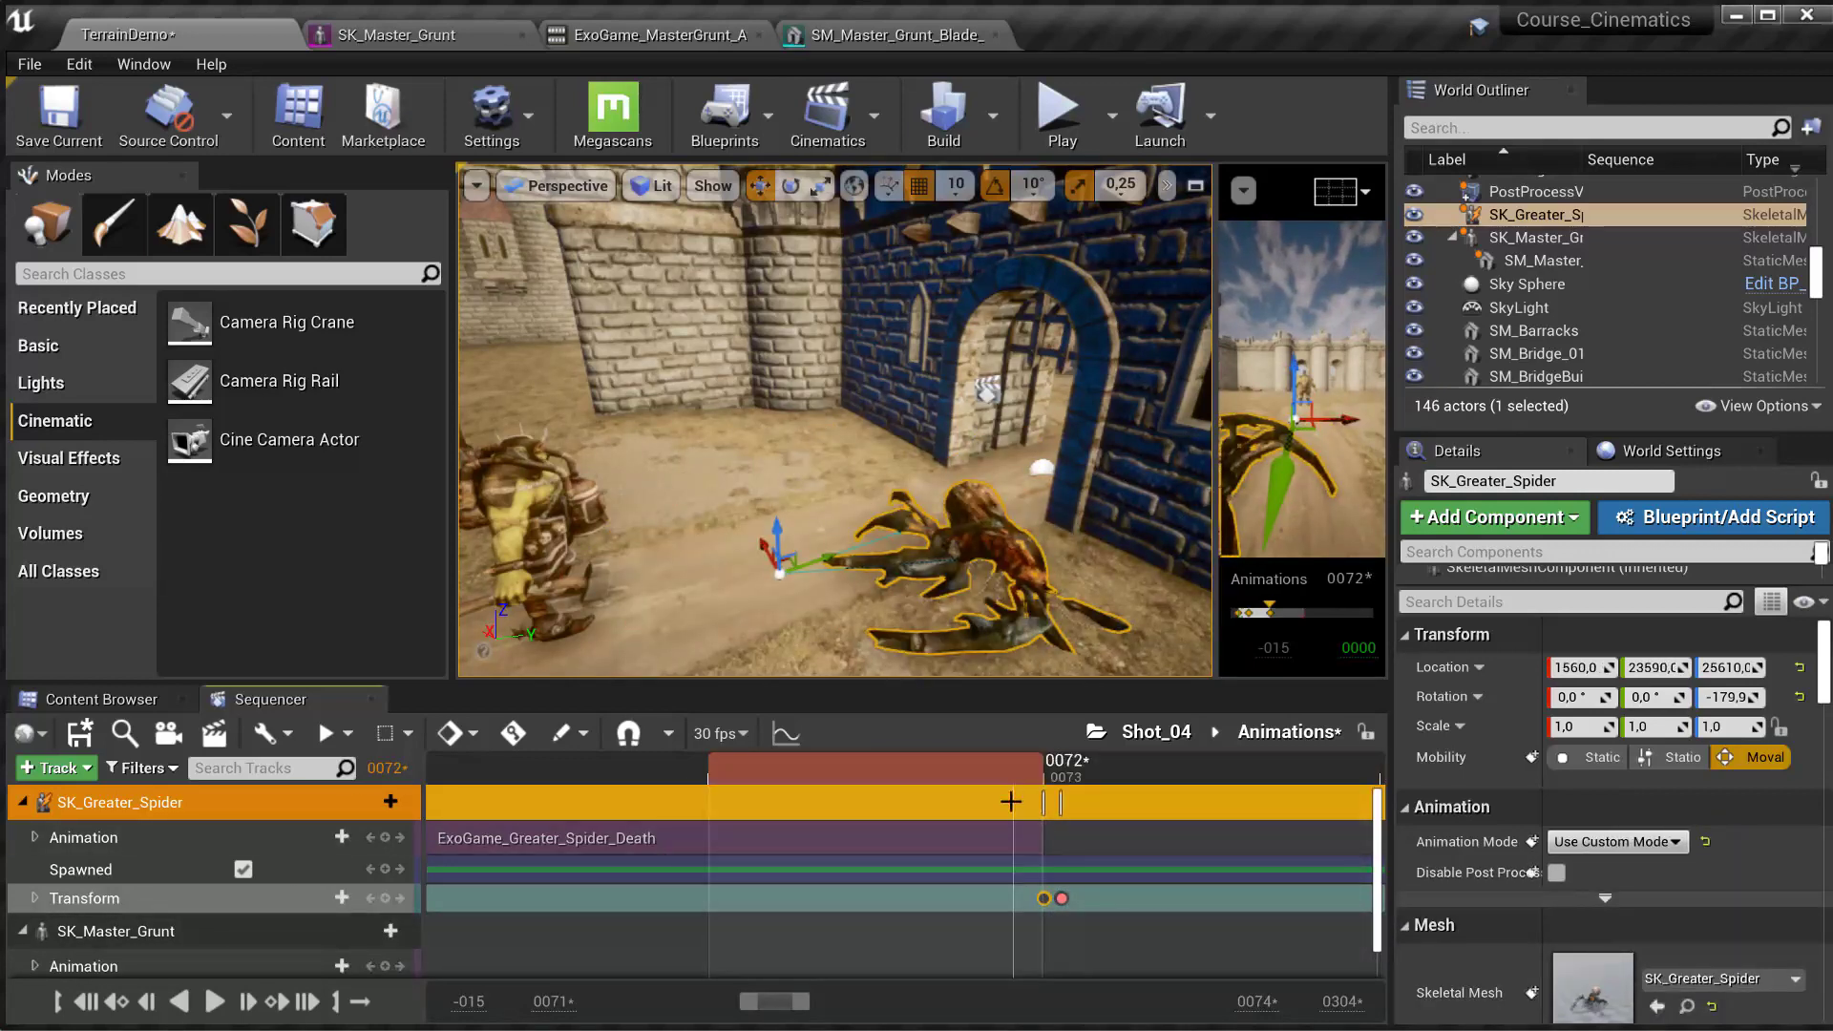
pyautogui.click(1044, 773)
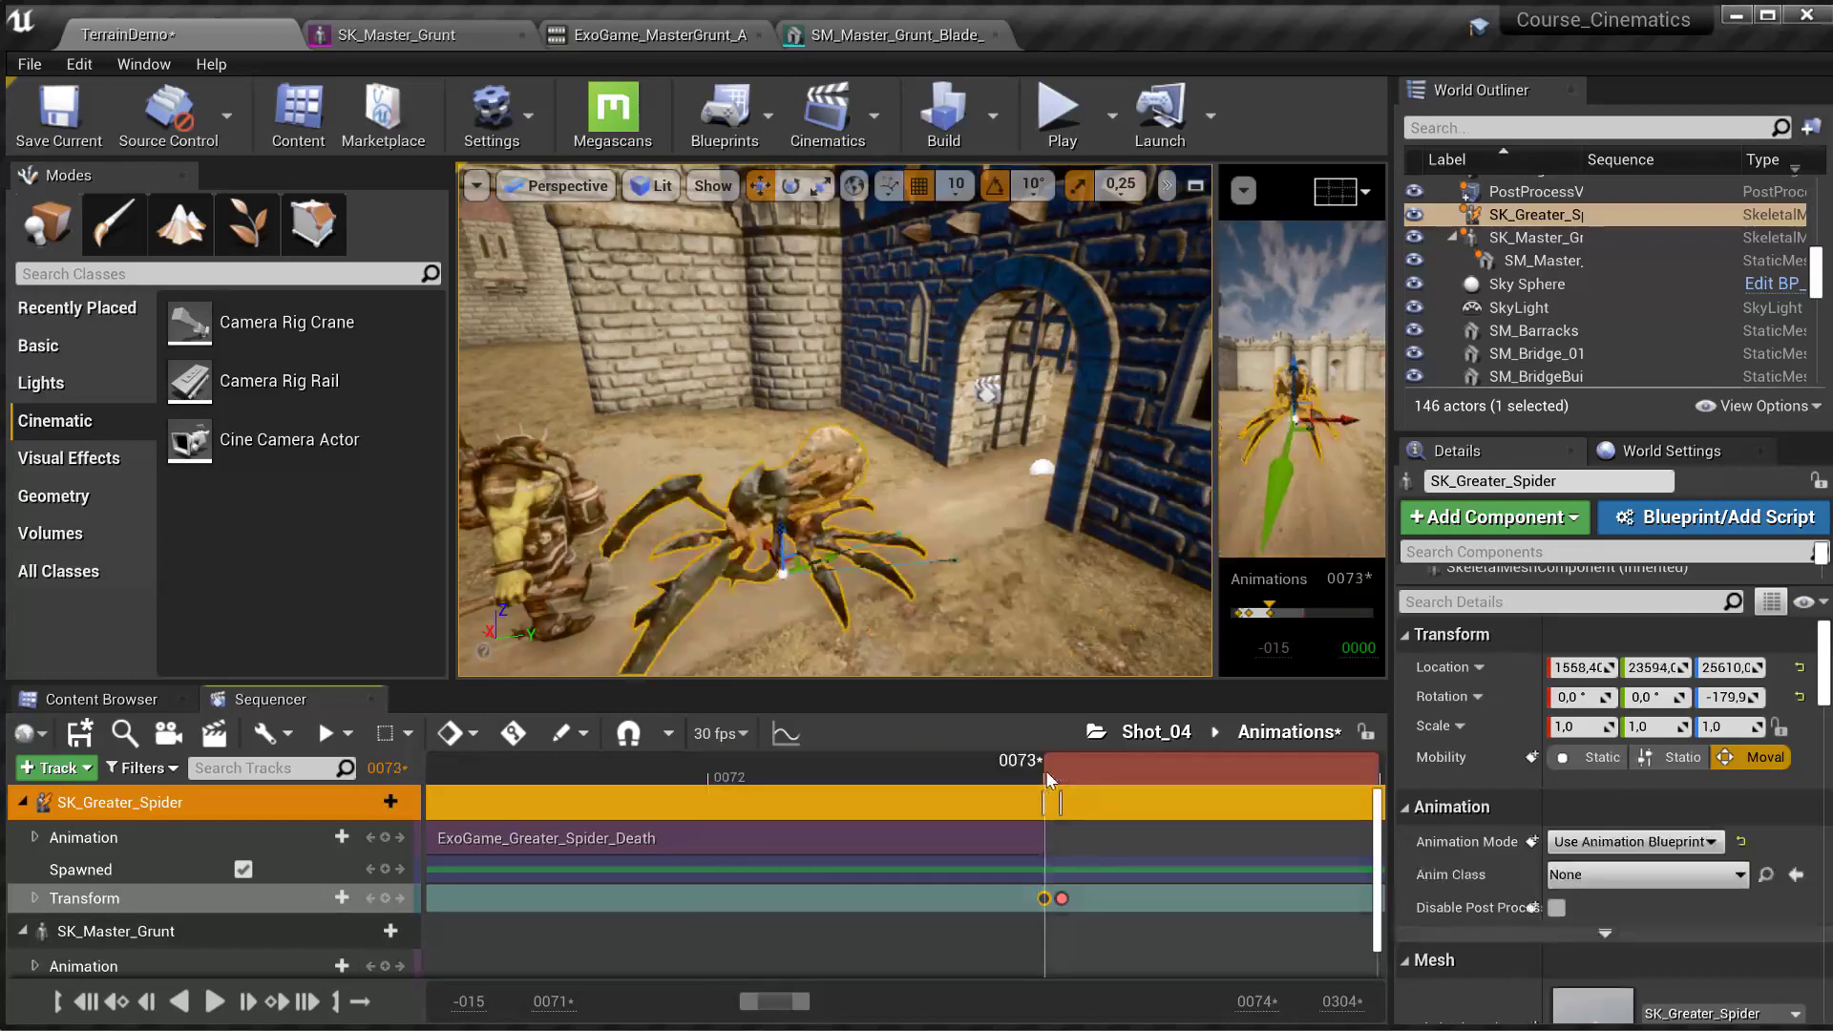
pyautogui.moveTo(1065, 773); pyautogui.dragTo(1026, 777)
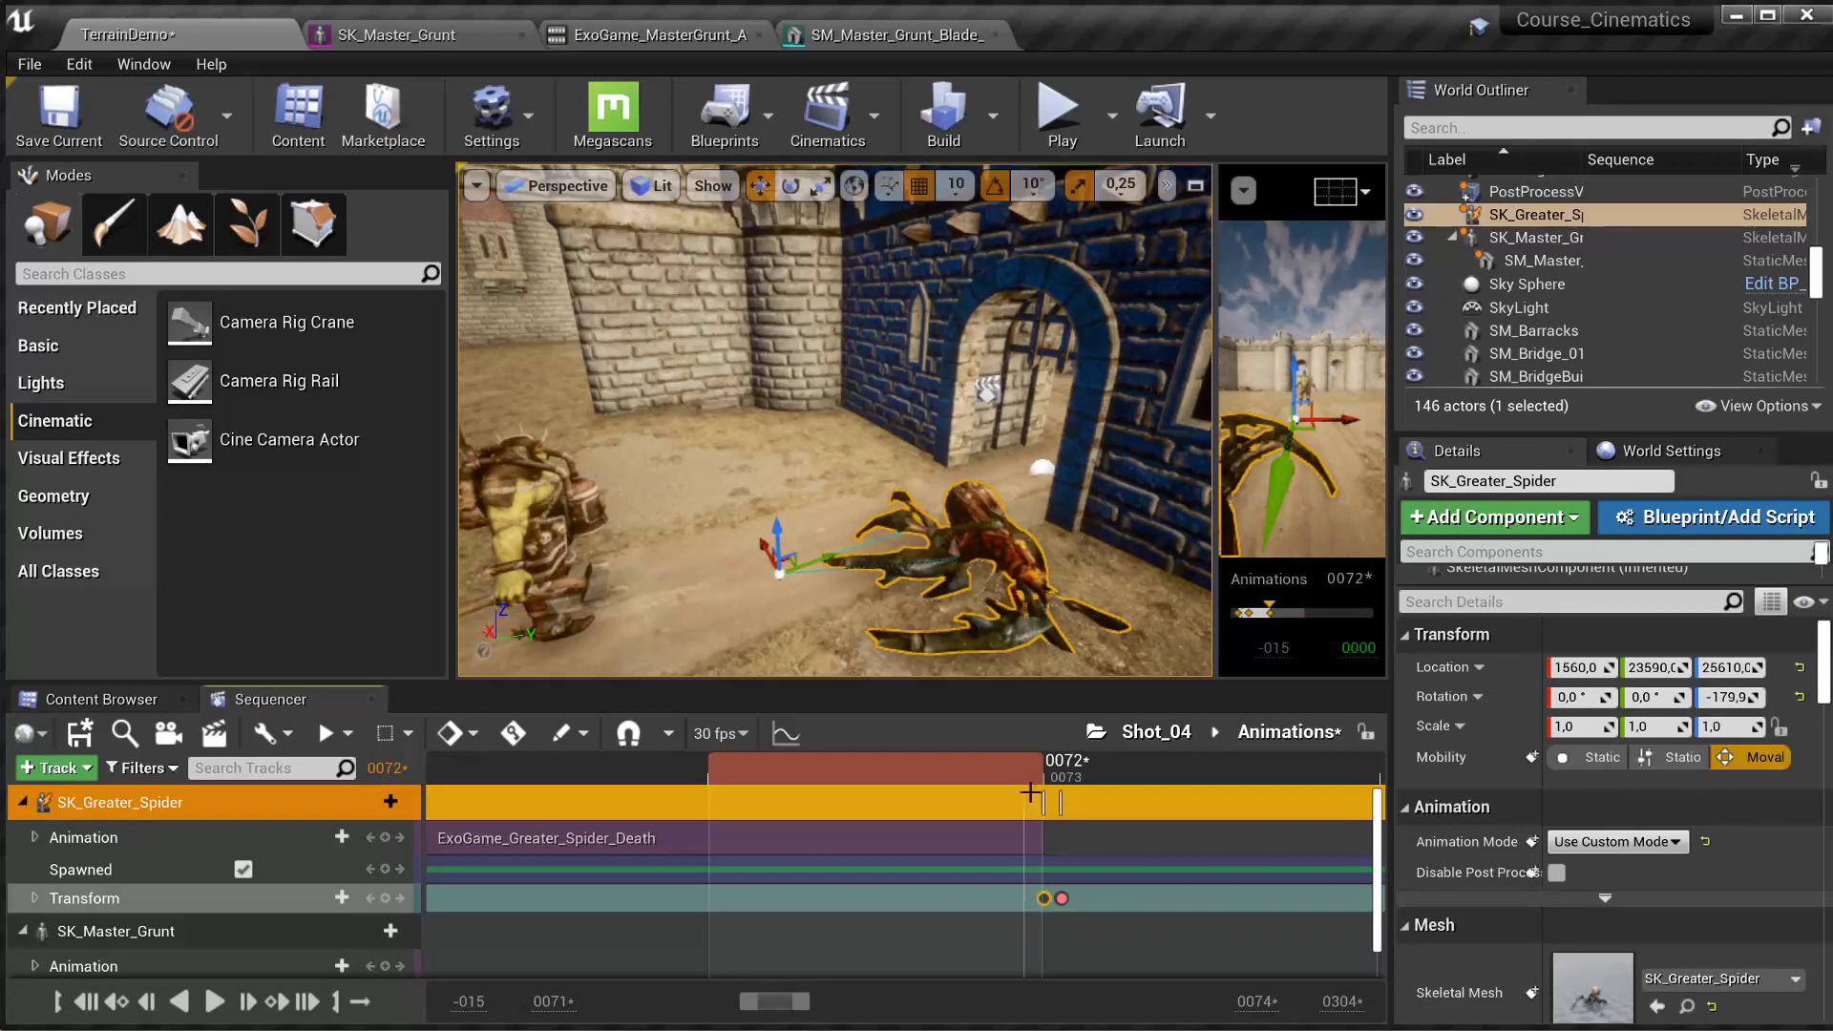
pyautogui.hotkey('ctrl', 'z')
# - Move the spider's earlier transform key up to the end edge of the death clip and scrub past it
pyautogui.moveTo(973, 898); pyautogui.dragTo(1044, 901)
pyautogui.moveTo(1039, 770)
pyautogui.mouseDown()
pyautogui.moveTo(995, 769)
pyautogui.moveTo(1051, 774)
pyautogui.mouseUp()
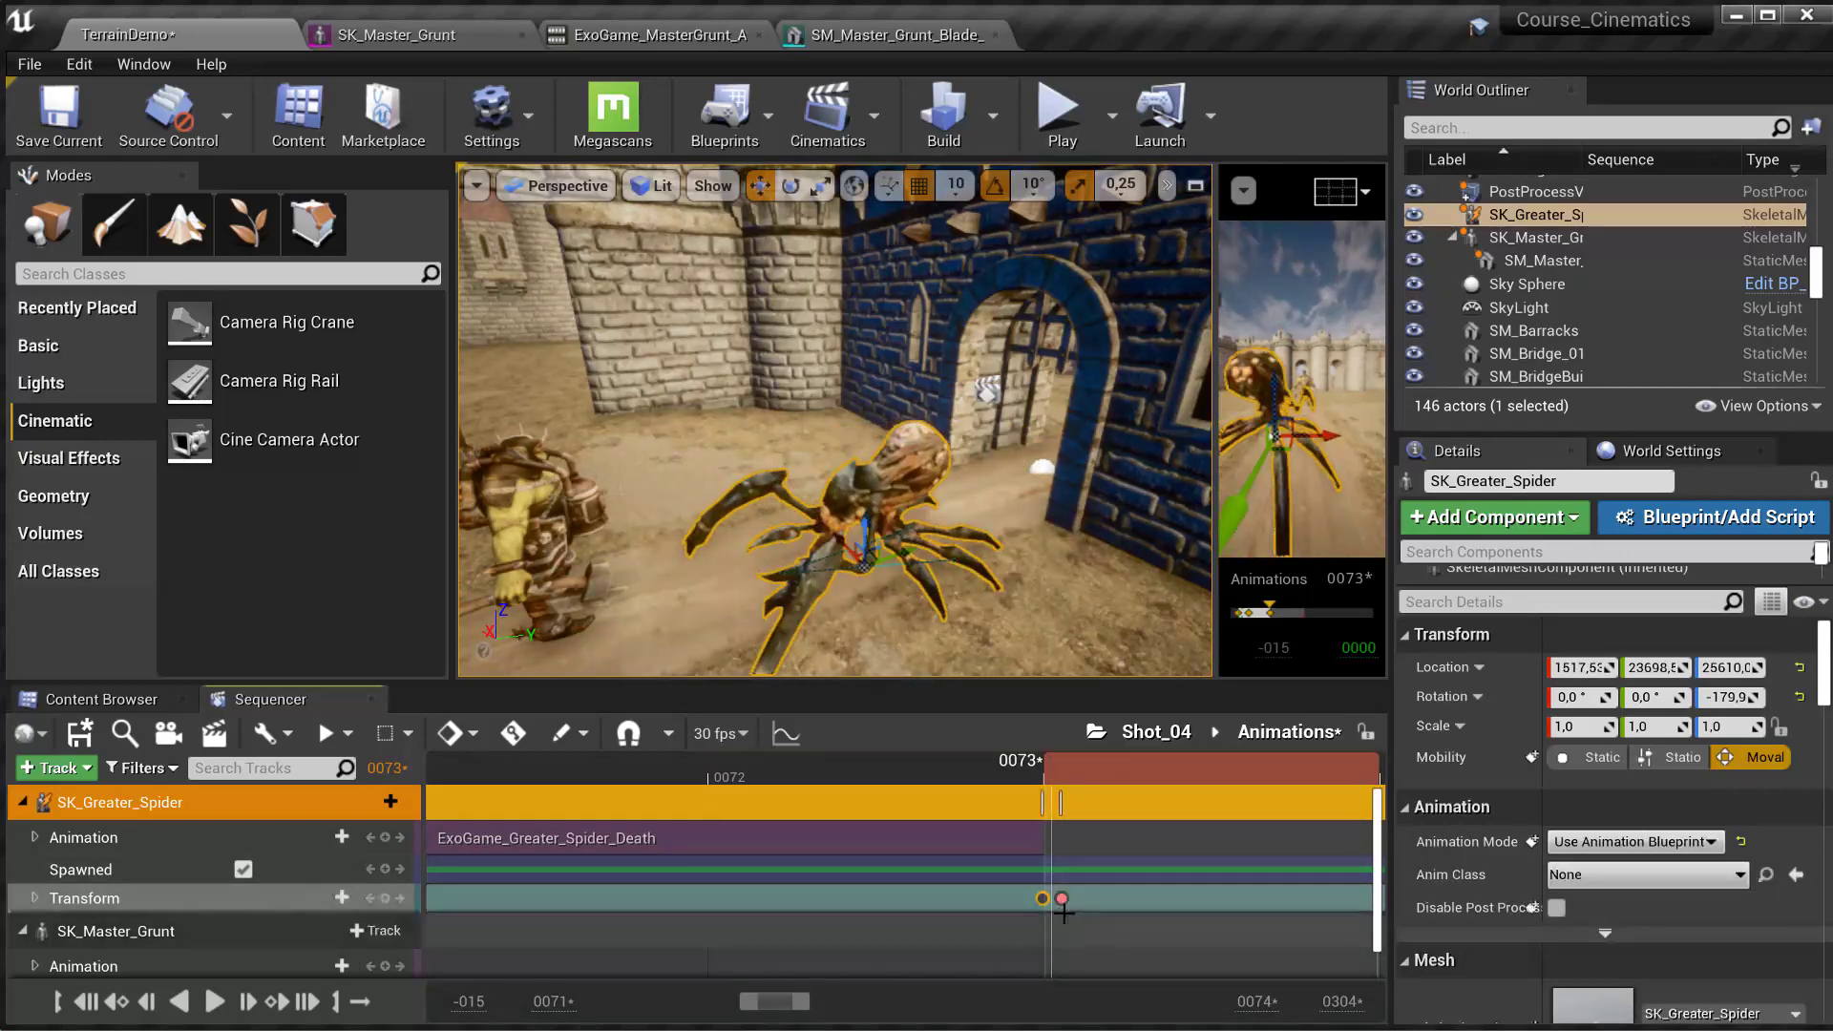
# - Move the spider's later transform key back to the end edge of the death clip, right behind the earlier key
pyautogui.scroll(5, 1066, 909)
pyautogui.moveTo(1147, 902); pyautogui.dragTo(996, 898)
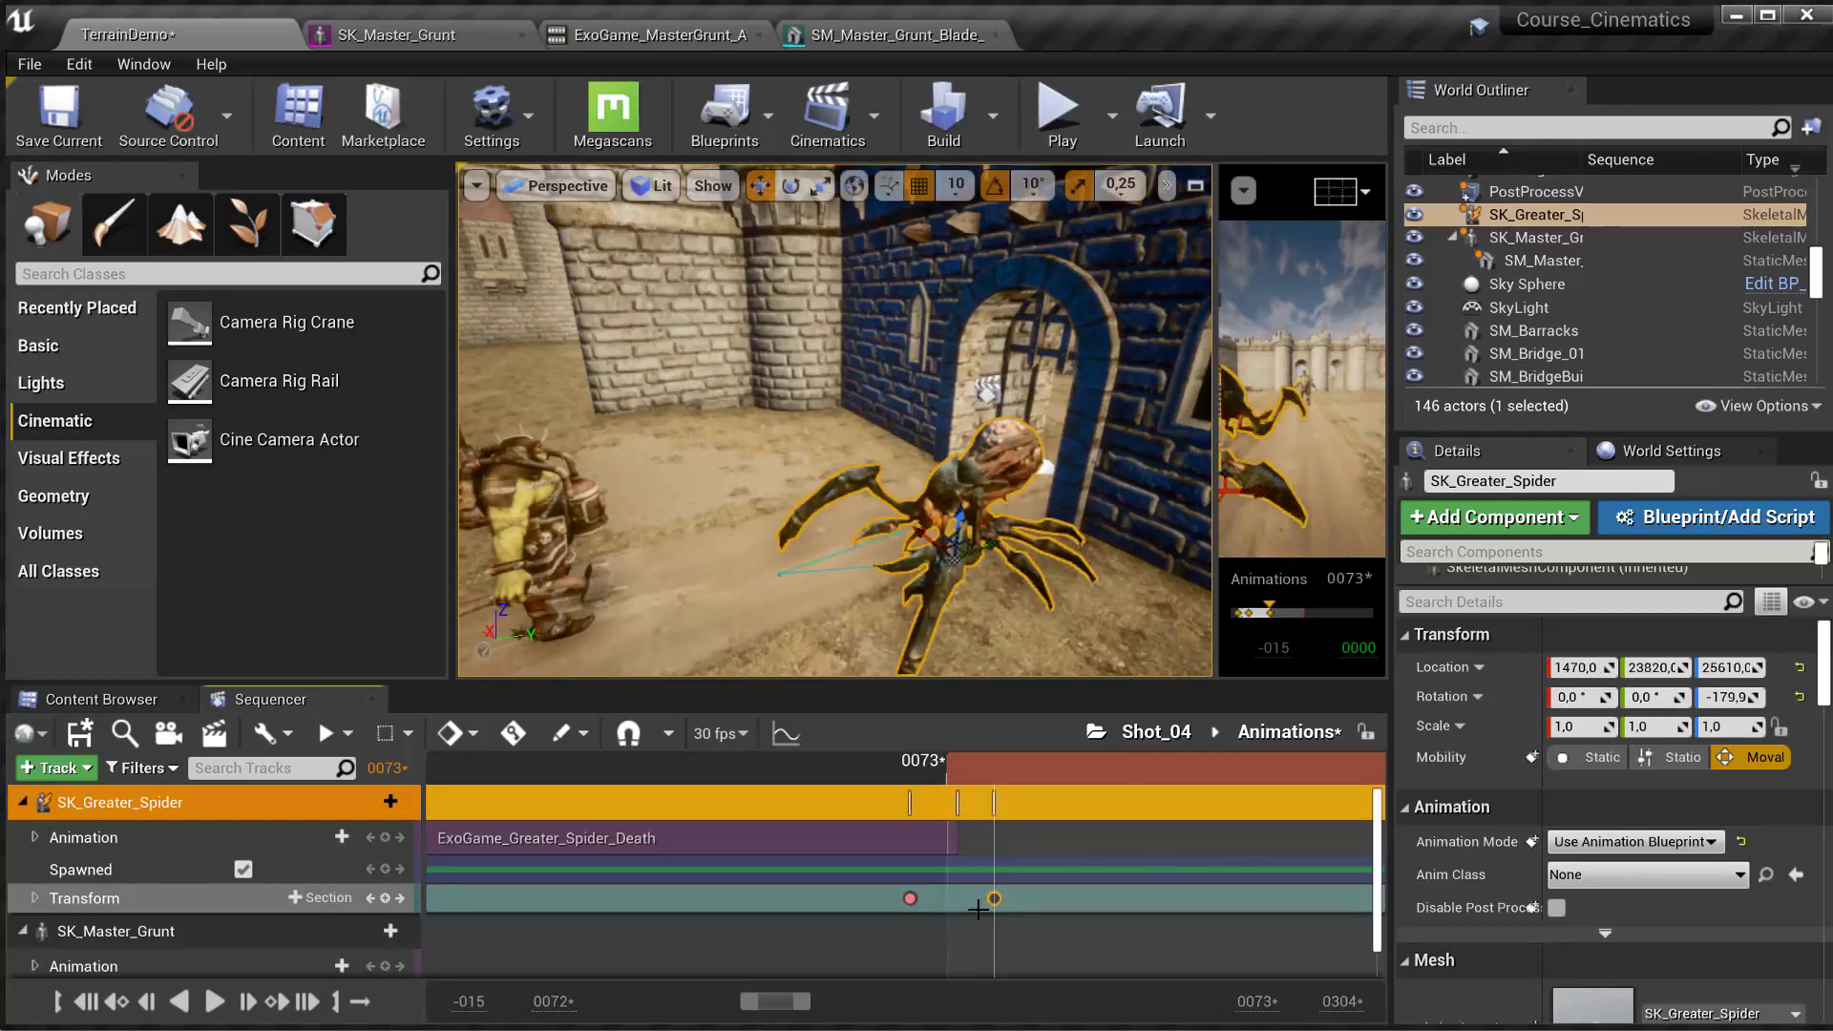
pyautogui.scroll(2, 978, 910)
pyautogui.moveTo(995, 895); pyautogui.dragTo(957, 901)
pyautogui.scroll(4, 957, 900)
pyautogui.keyDown('ctrl'); pyautogui.scroll(5, 959, 901); pyautogui.keyUp('ctrl')
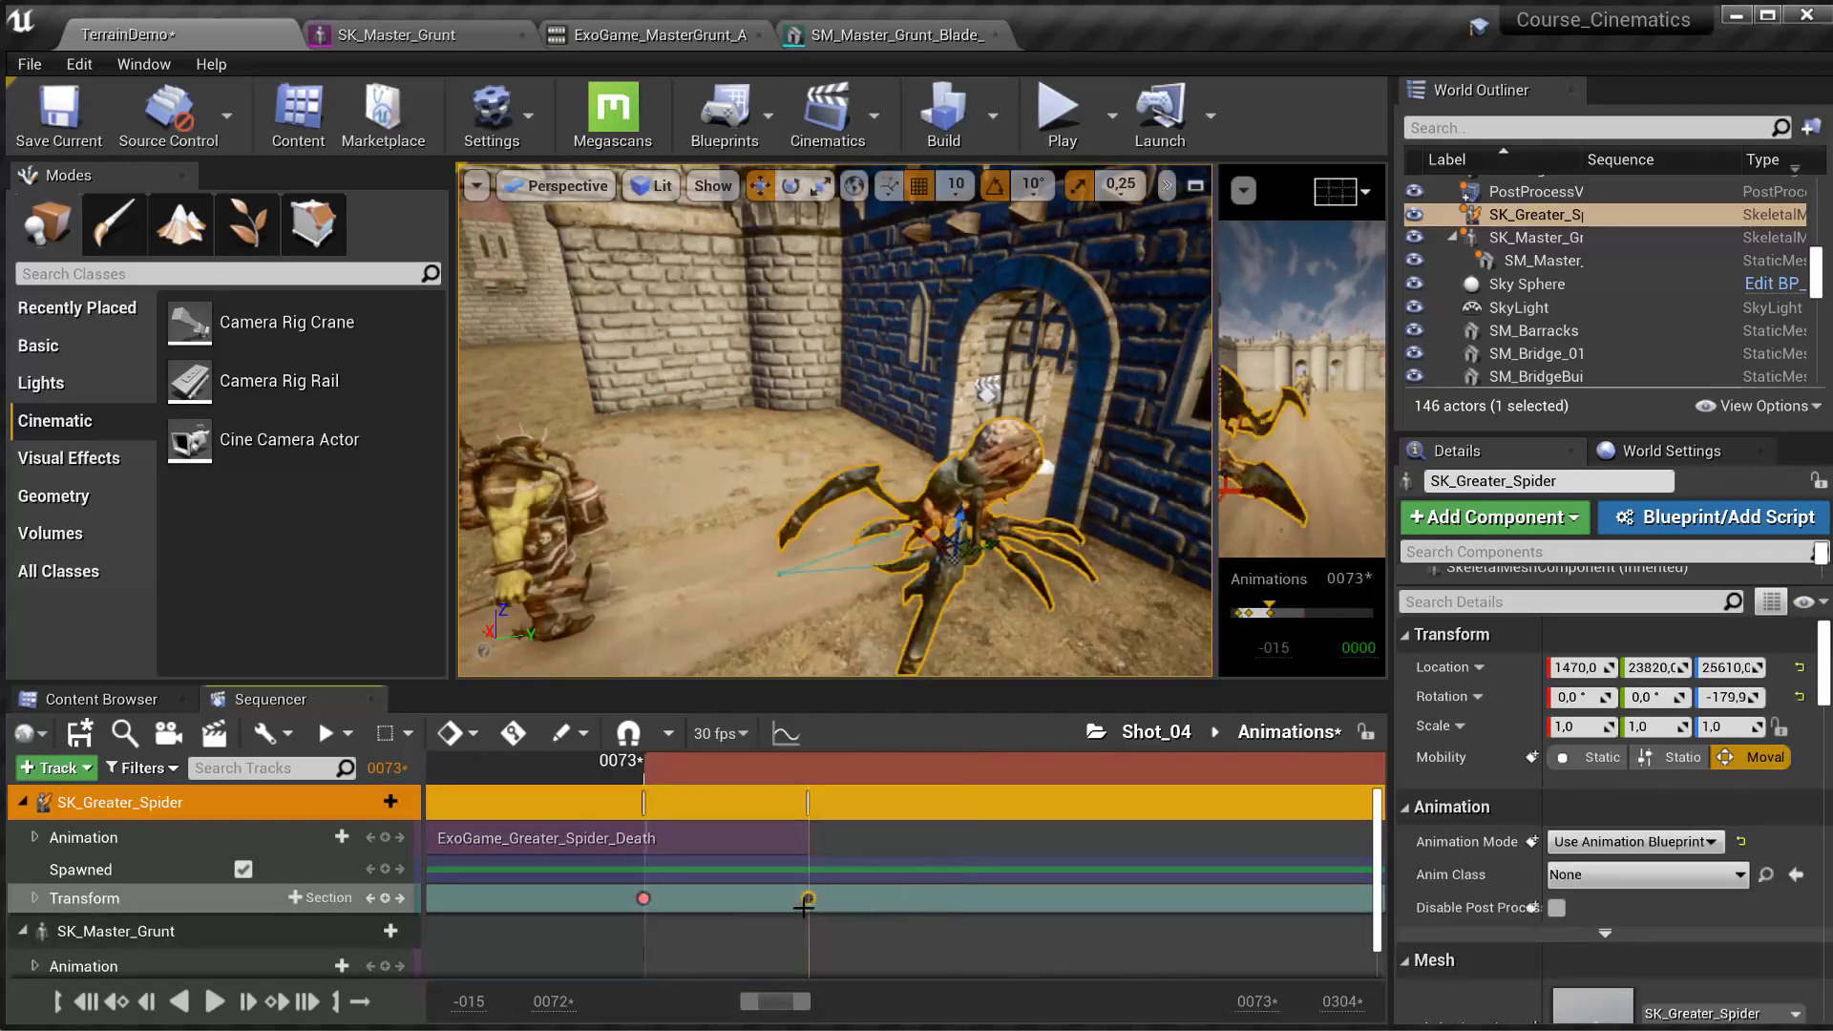
pyautogui.moveTo(812, 902); pyautogui.dragTo(669, 896)
pyautogui.moveTo(849, 902); pyautogui.dragTo(831, 897)
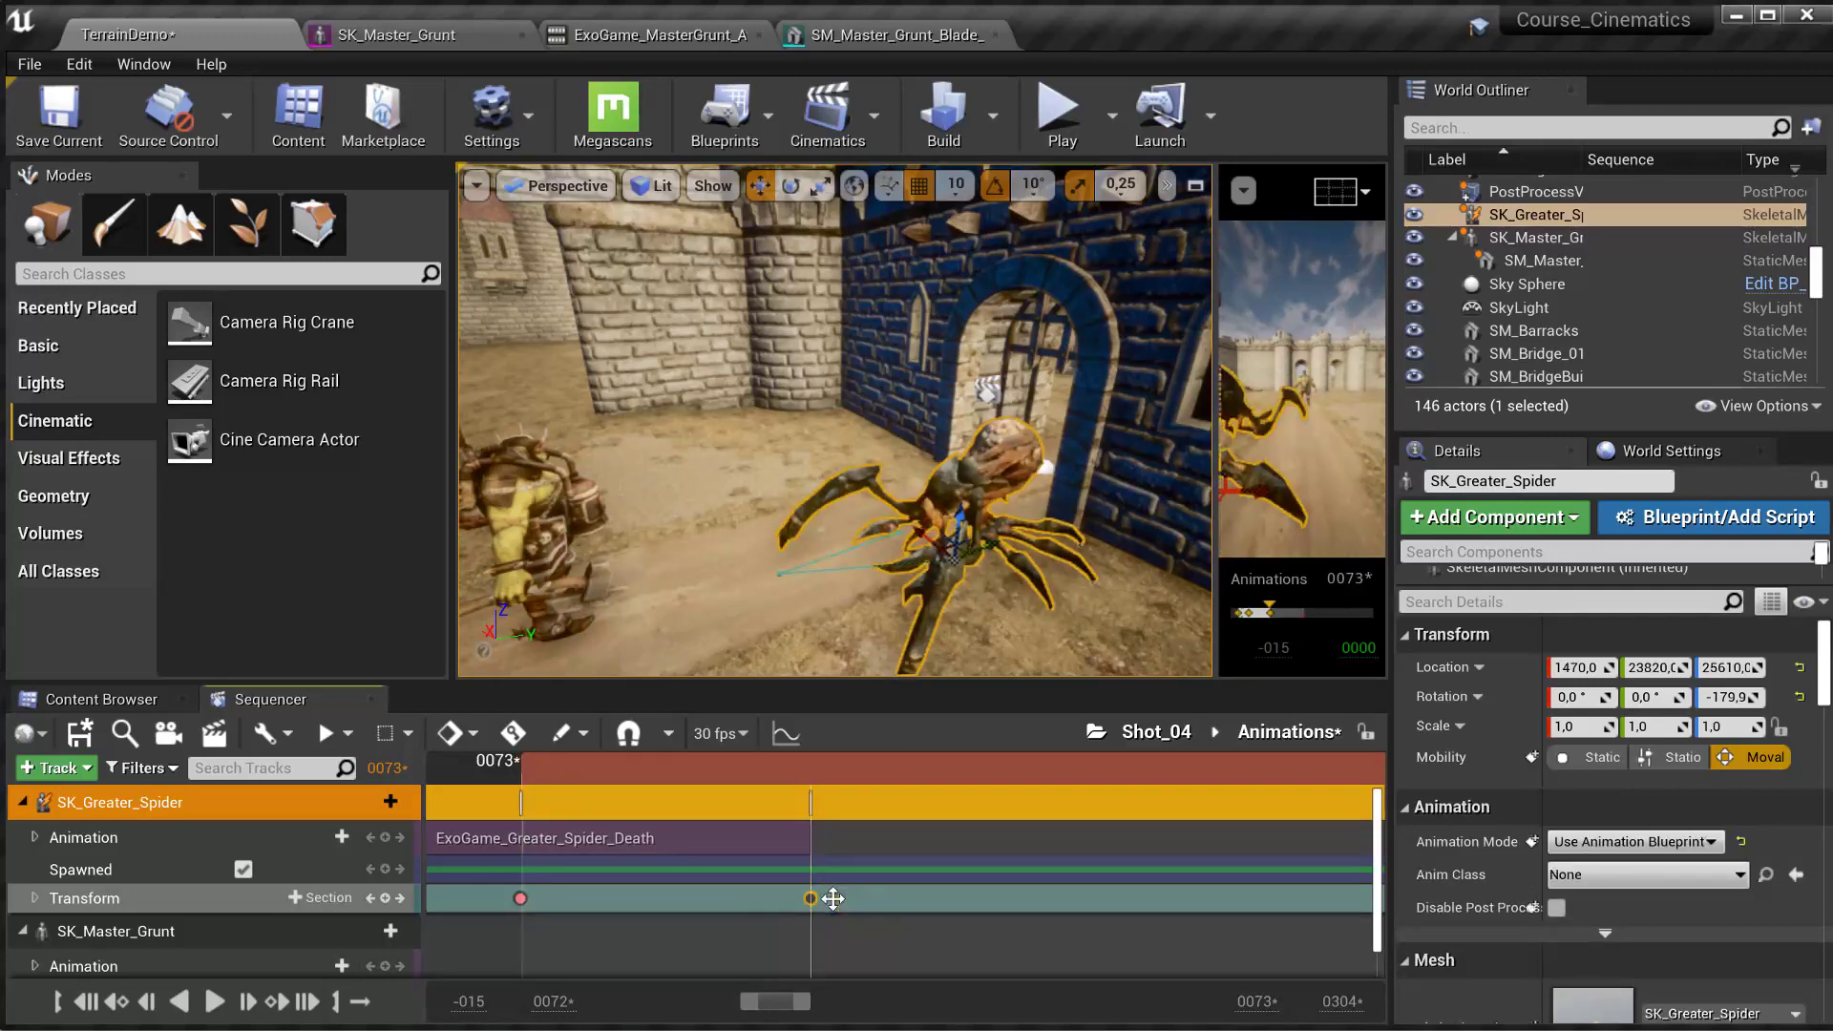
pyautogui.keyDown('ctrl'); pyautogui.scroll(-10, 800, 920); pyautogui.keyUp('ctrl')
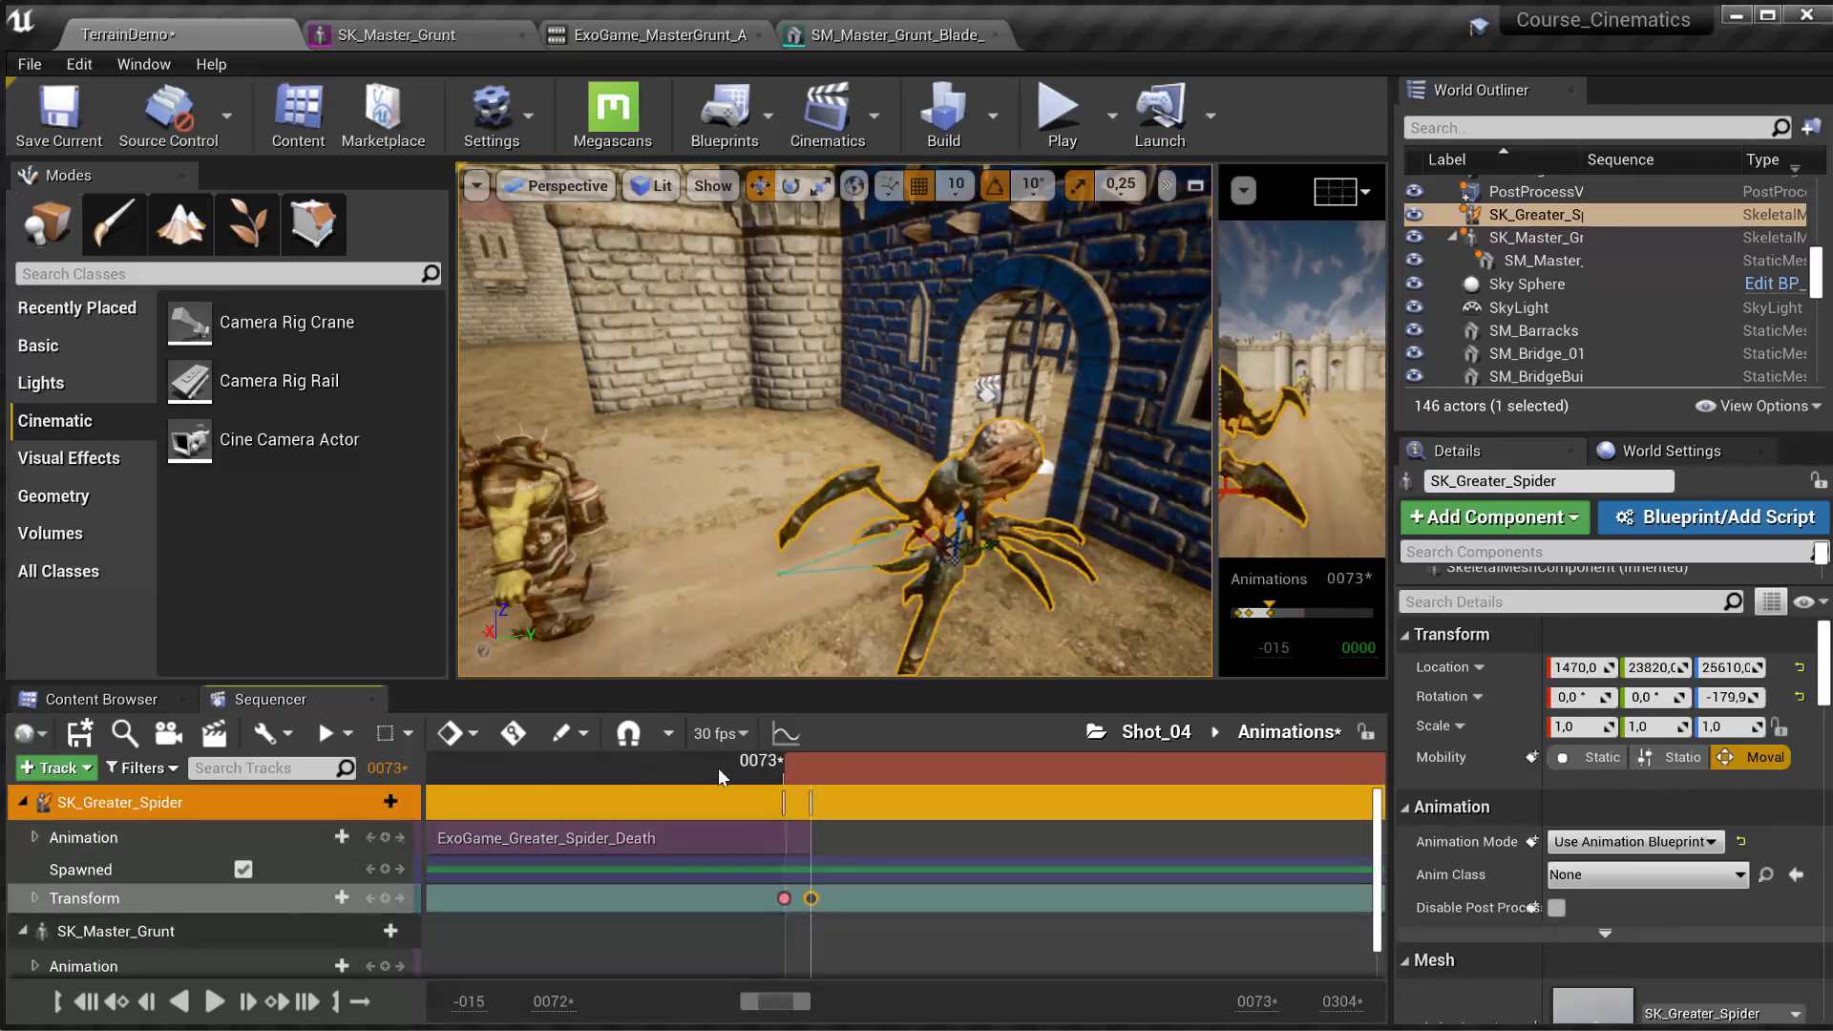
# - Play the spider's death from frame 57 past the final transform keys and return to frame 71
pyautogui.moveTo(718, 768)
pyautogui.mouseDown()
pyautogui.moveTo(810, 772)
pyautogui.moveTo(688, 766)
pyautogui.moveTo(821, 774)
pyautogui.moveTo(748, 778)
pyautogui.mouseUp()
pyautogui.keyDown('ctrl'); pyautogui.scroll(-10, 751, 812); pyautogui.keyUp('ctrl')
pyautogui.keyDown('ctrl'); pyautogui.scroll(-8, 755, 822); pyautogui.keyUp('ctrl')
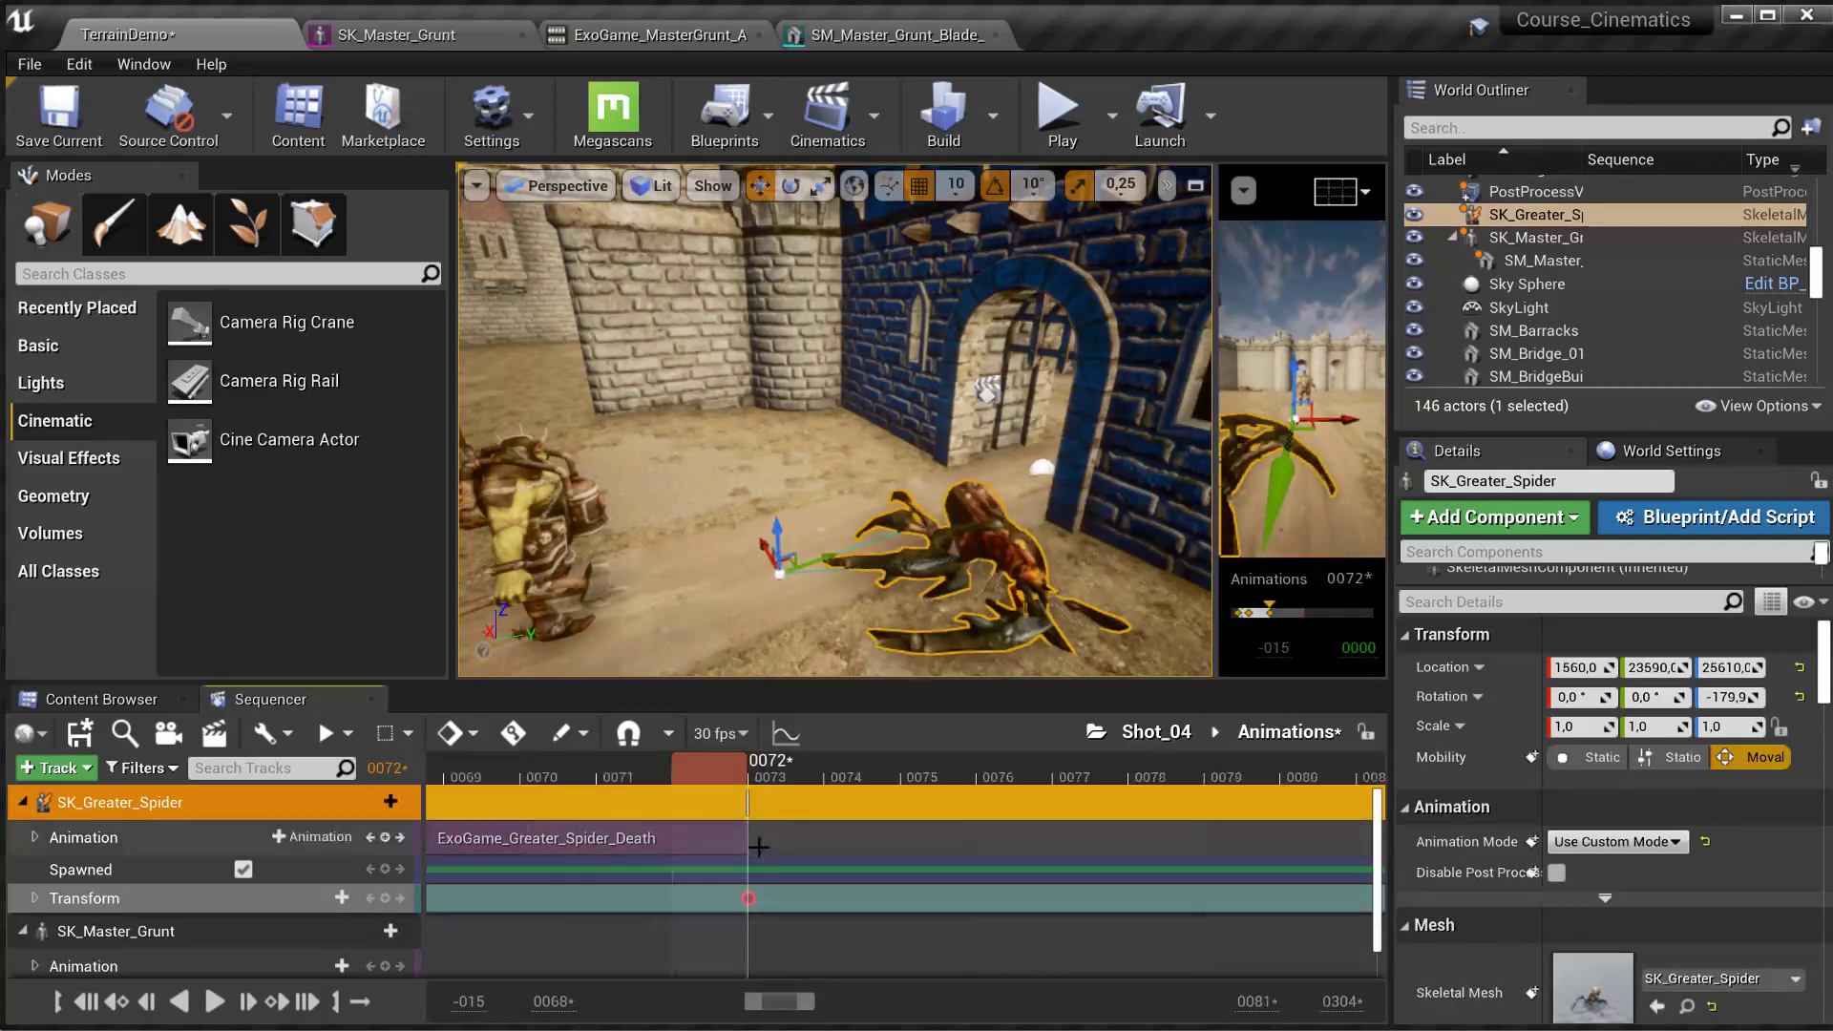
pyautogui.click(609, 771)
pyautogui.press('space')
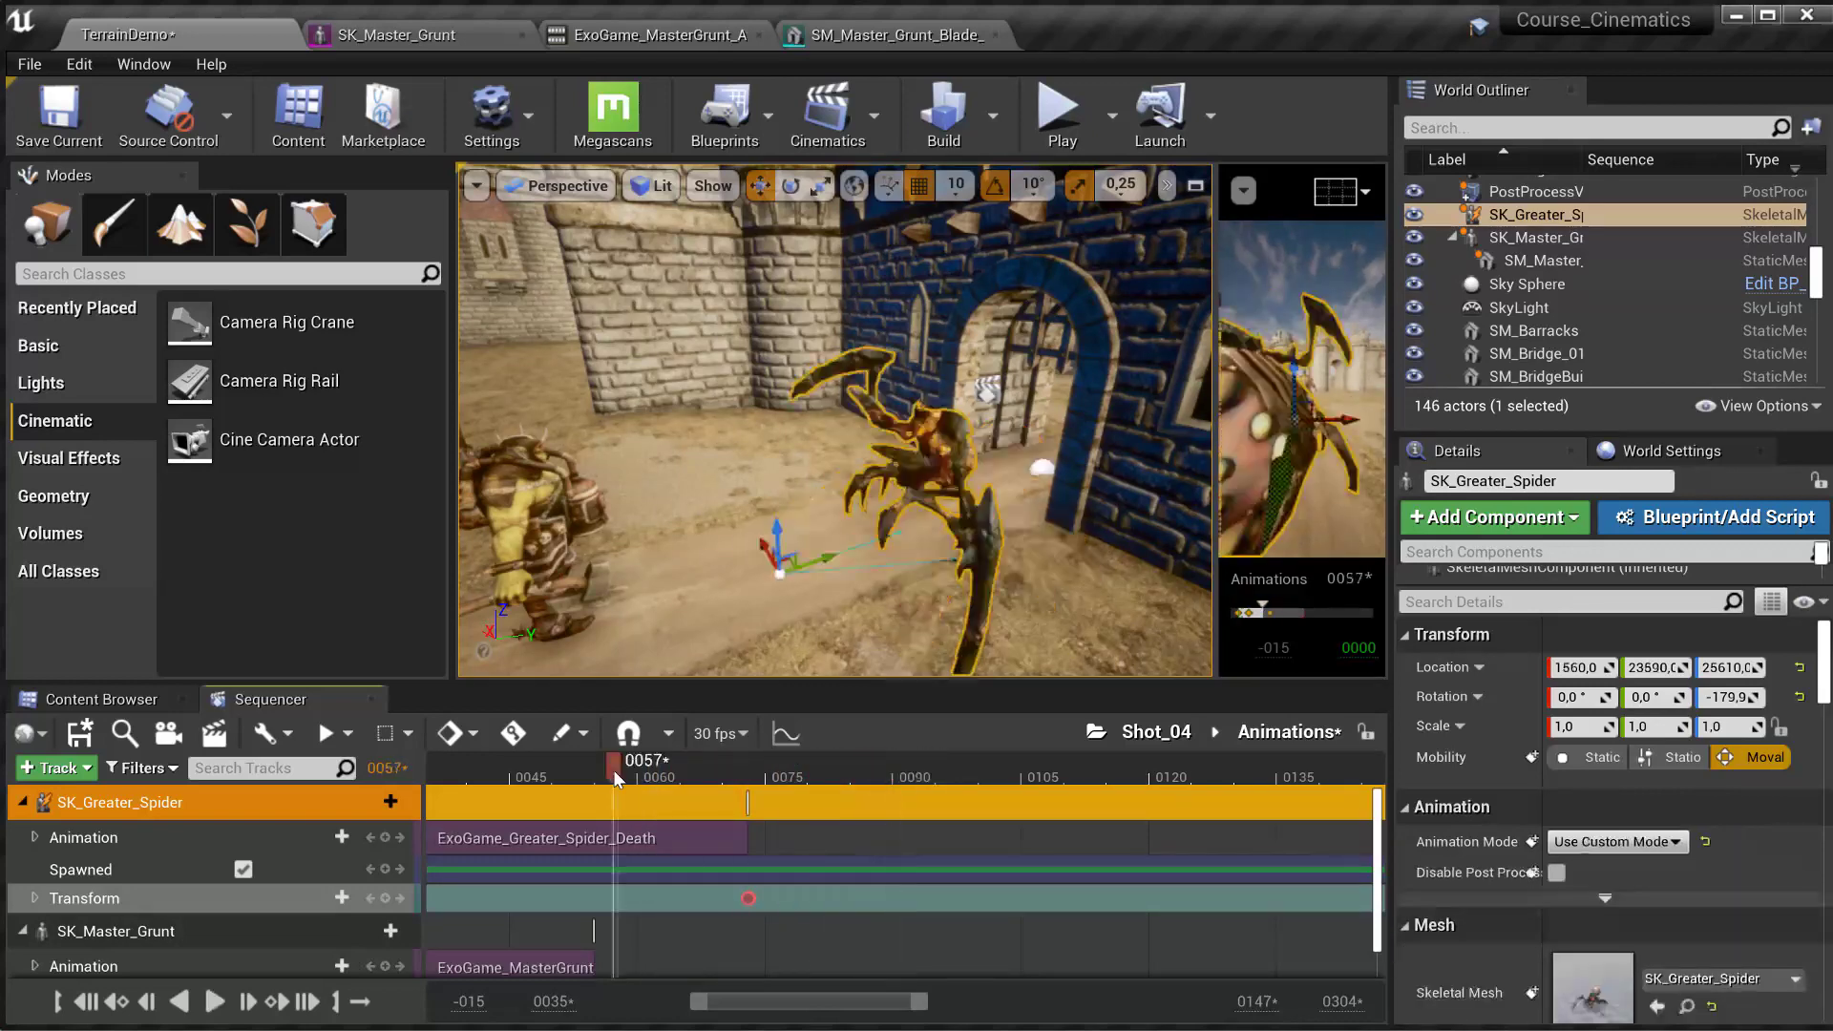
pyautogui.press('space')
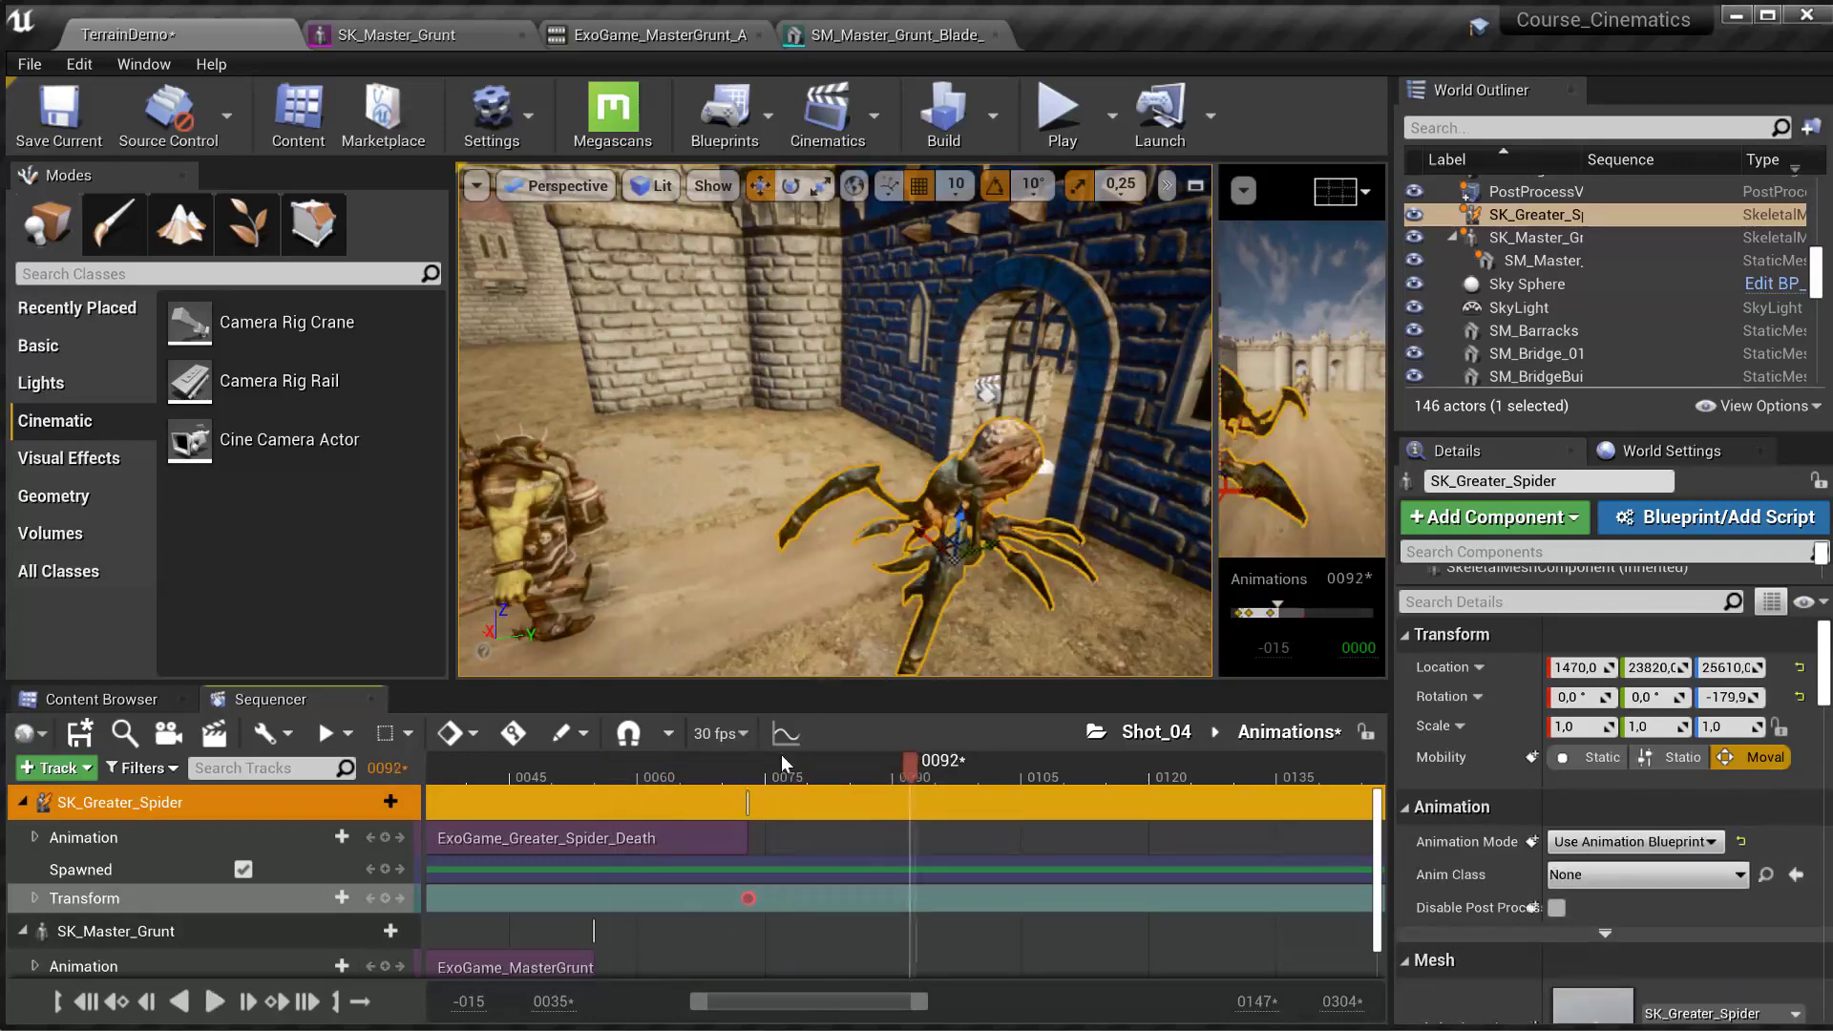
pyautogui.click(734, 776)
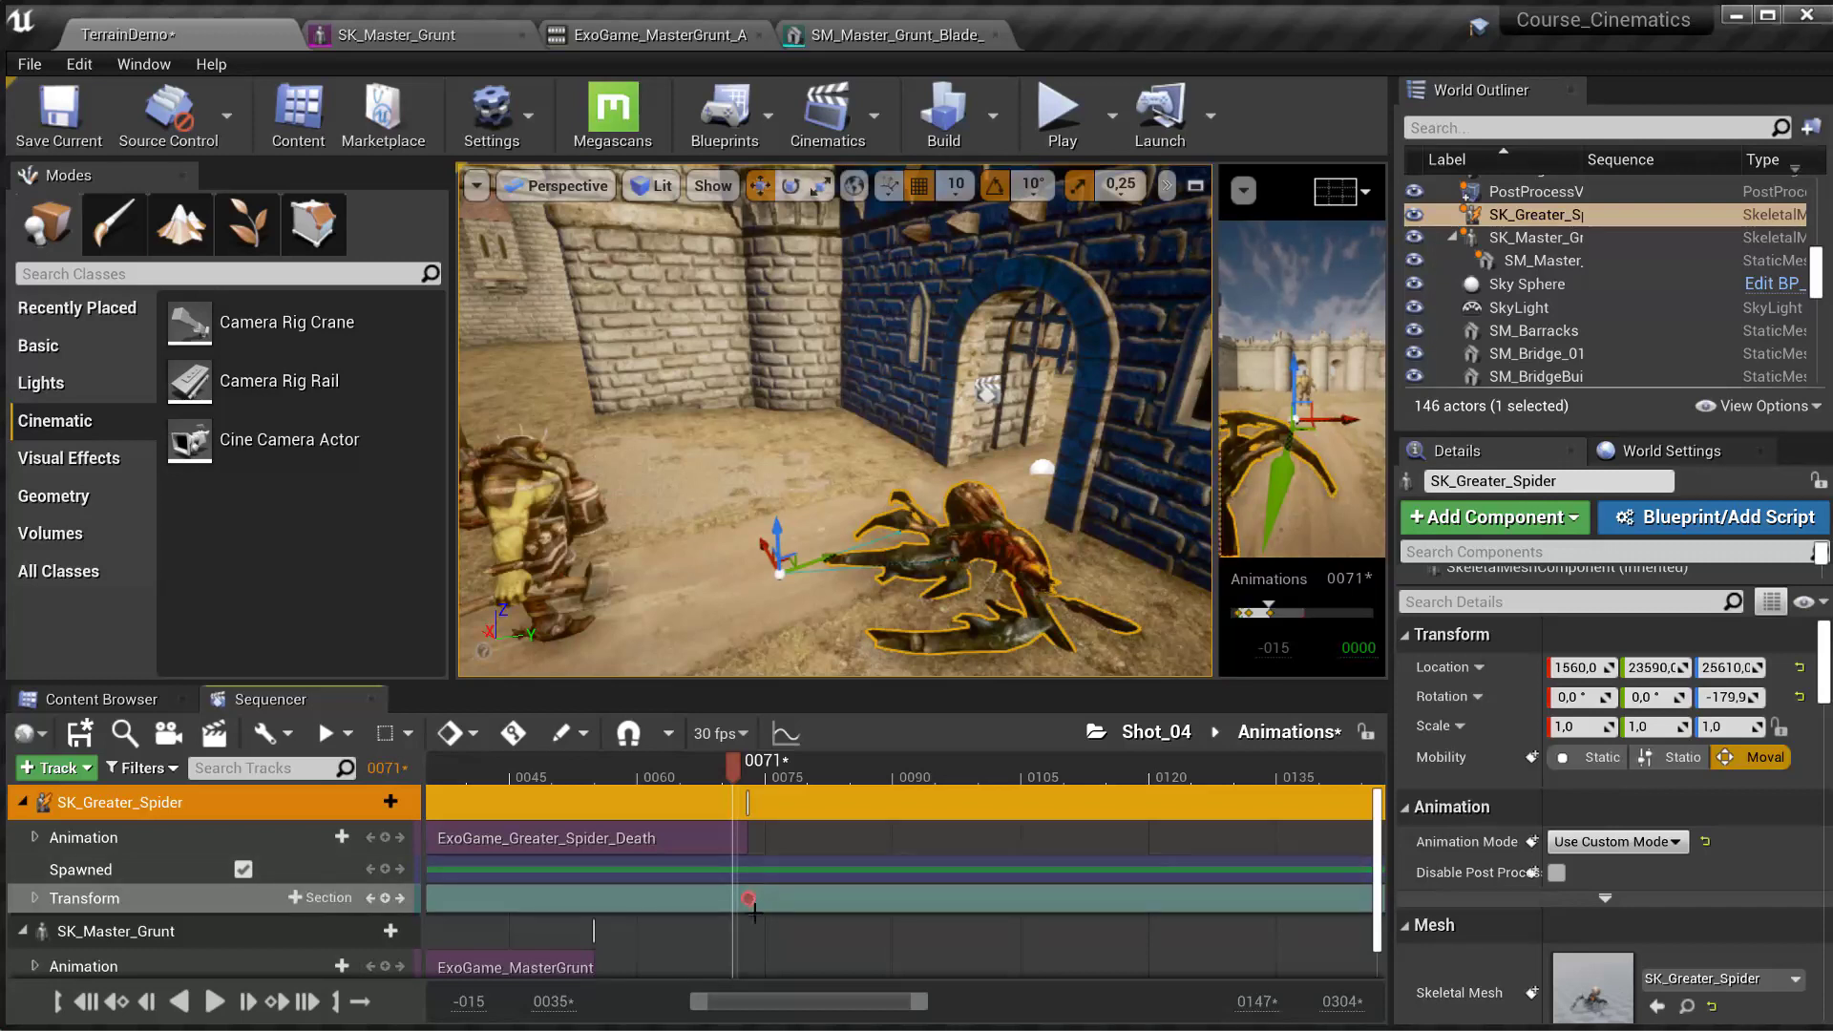
# - Inspect the timeline around the death clip's end and scrub the spider's animation from frame 25 to frame 72
pyautogui.keyDown('ctrl'); pyautogui.scroll(10, 755, 907); pyautogui.keyUp('ctrl')
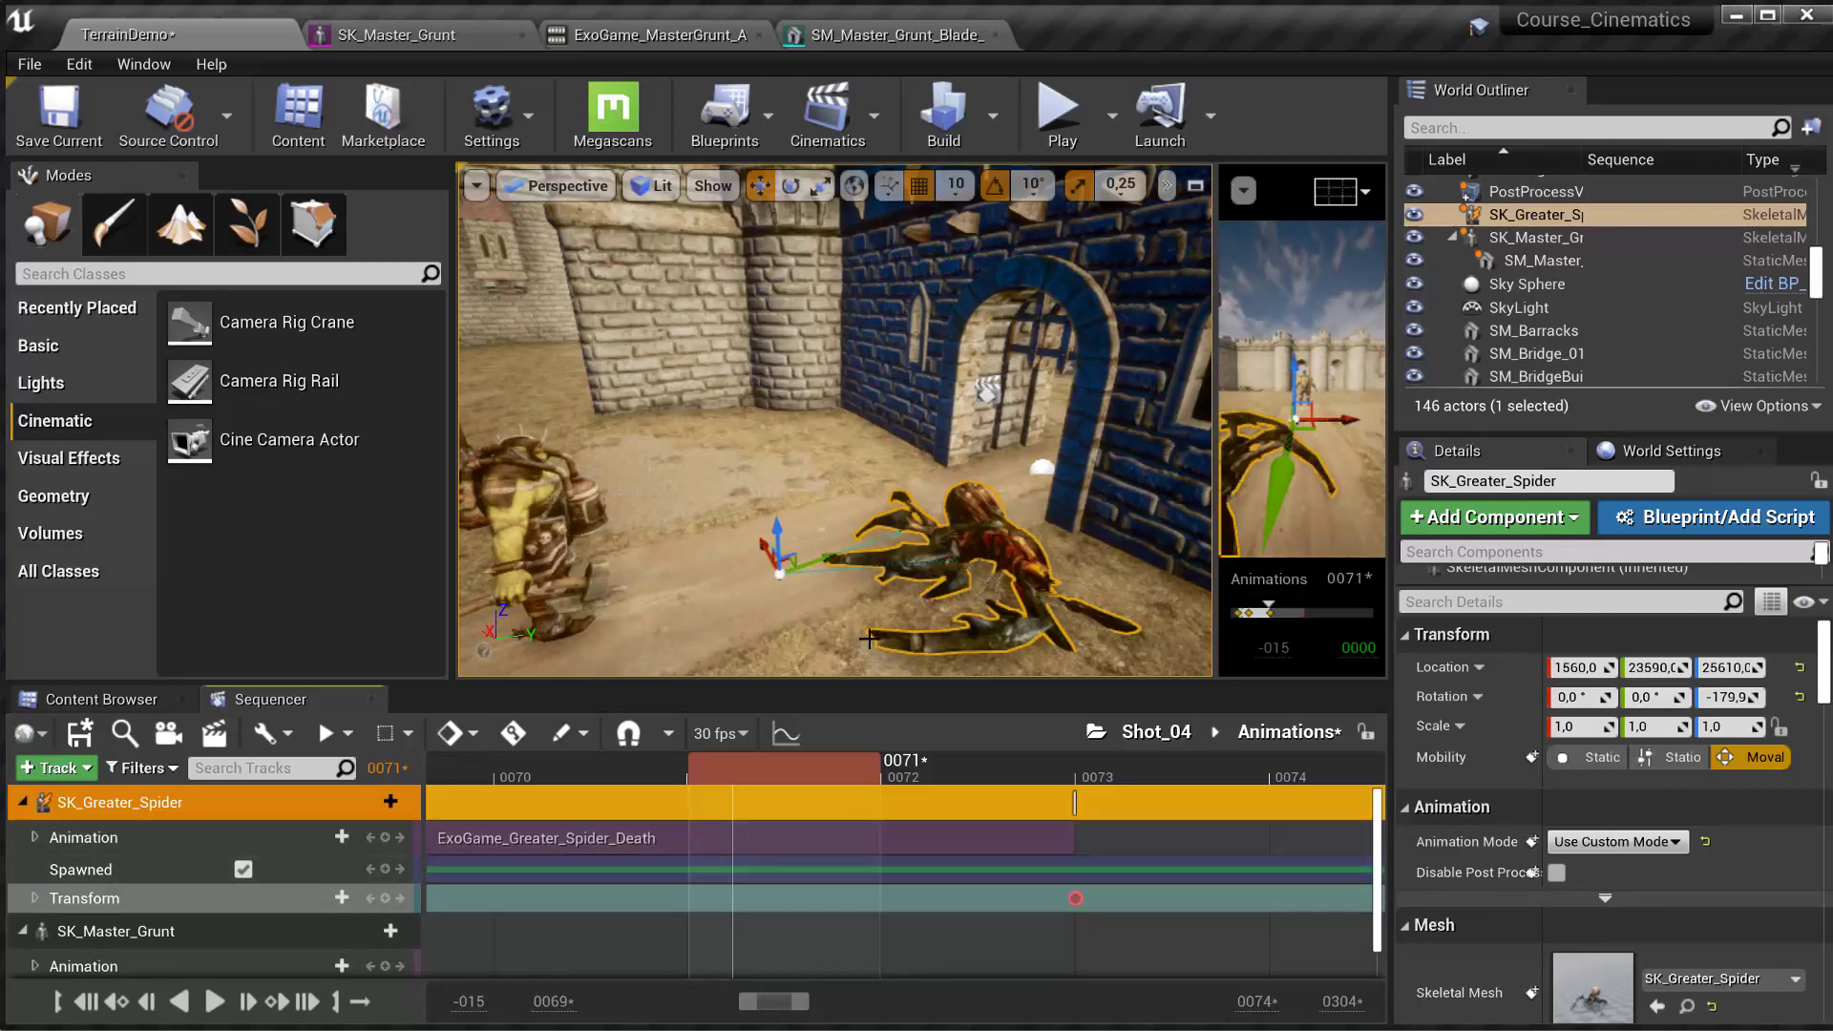
pyautogui.keyDown('ctrl'); pyautogui.scroll(-4, 732, 898); pyautogui.keyUp('ctrl')
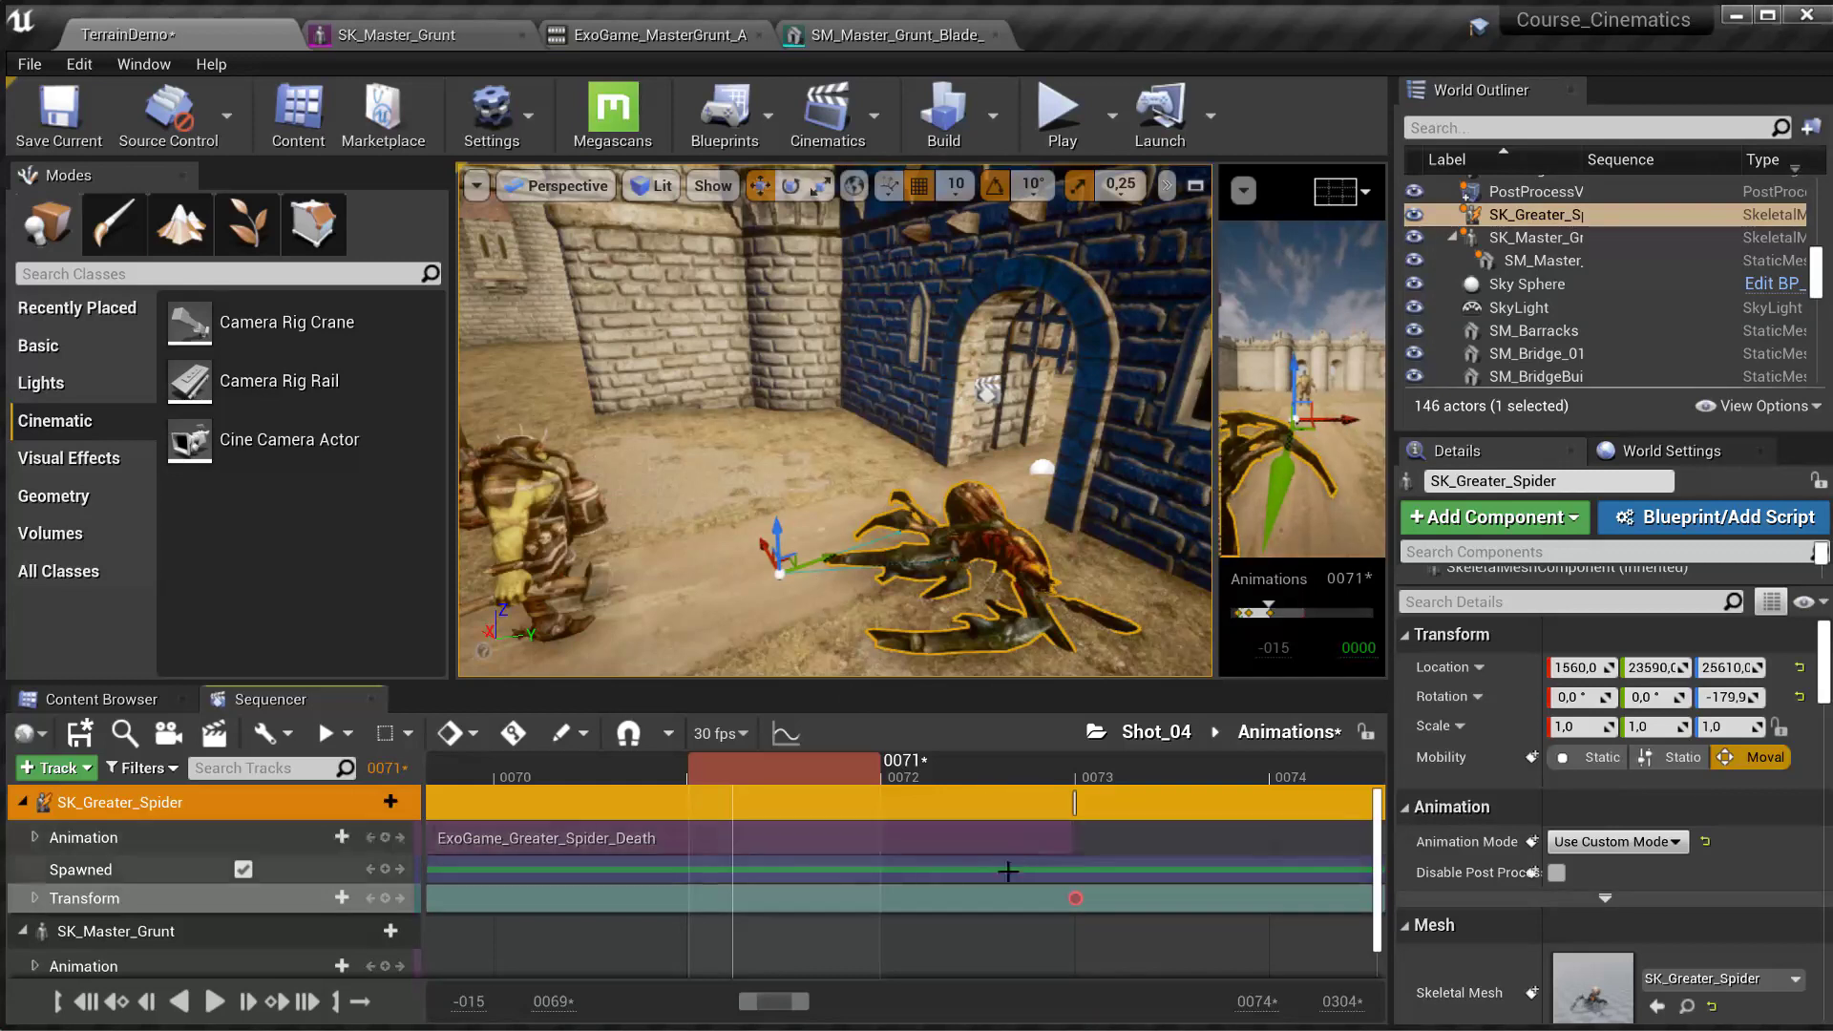
pyautogui.keyDown('ctrl'); pyautogui.scroll(6, 760, 901); pyautogui.keyUp('ctrl')
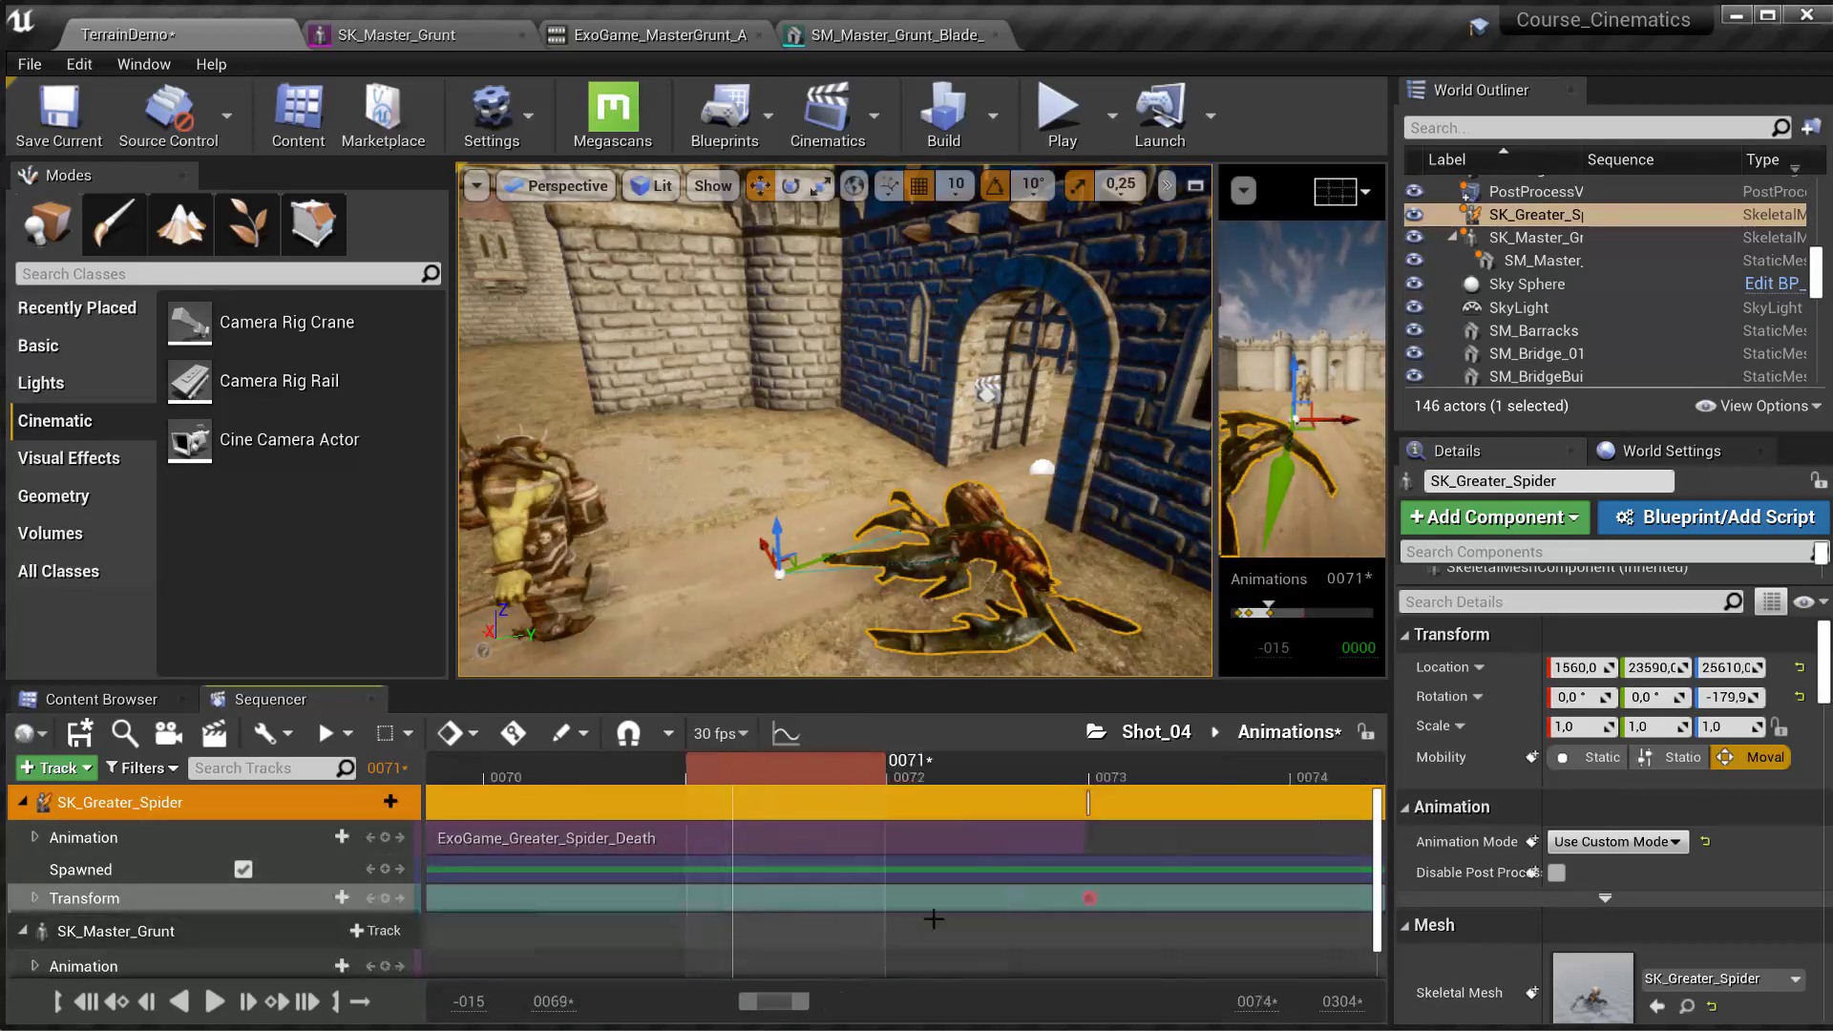
pyautogui.moveTo(754, 1008); pyautogui.dragTo(776, 1007)
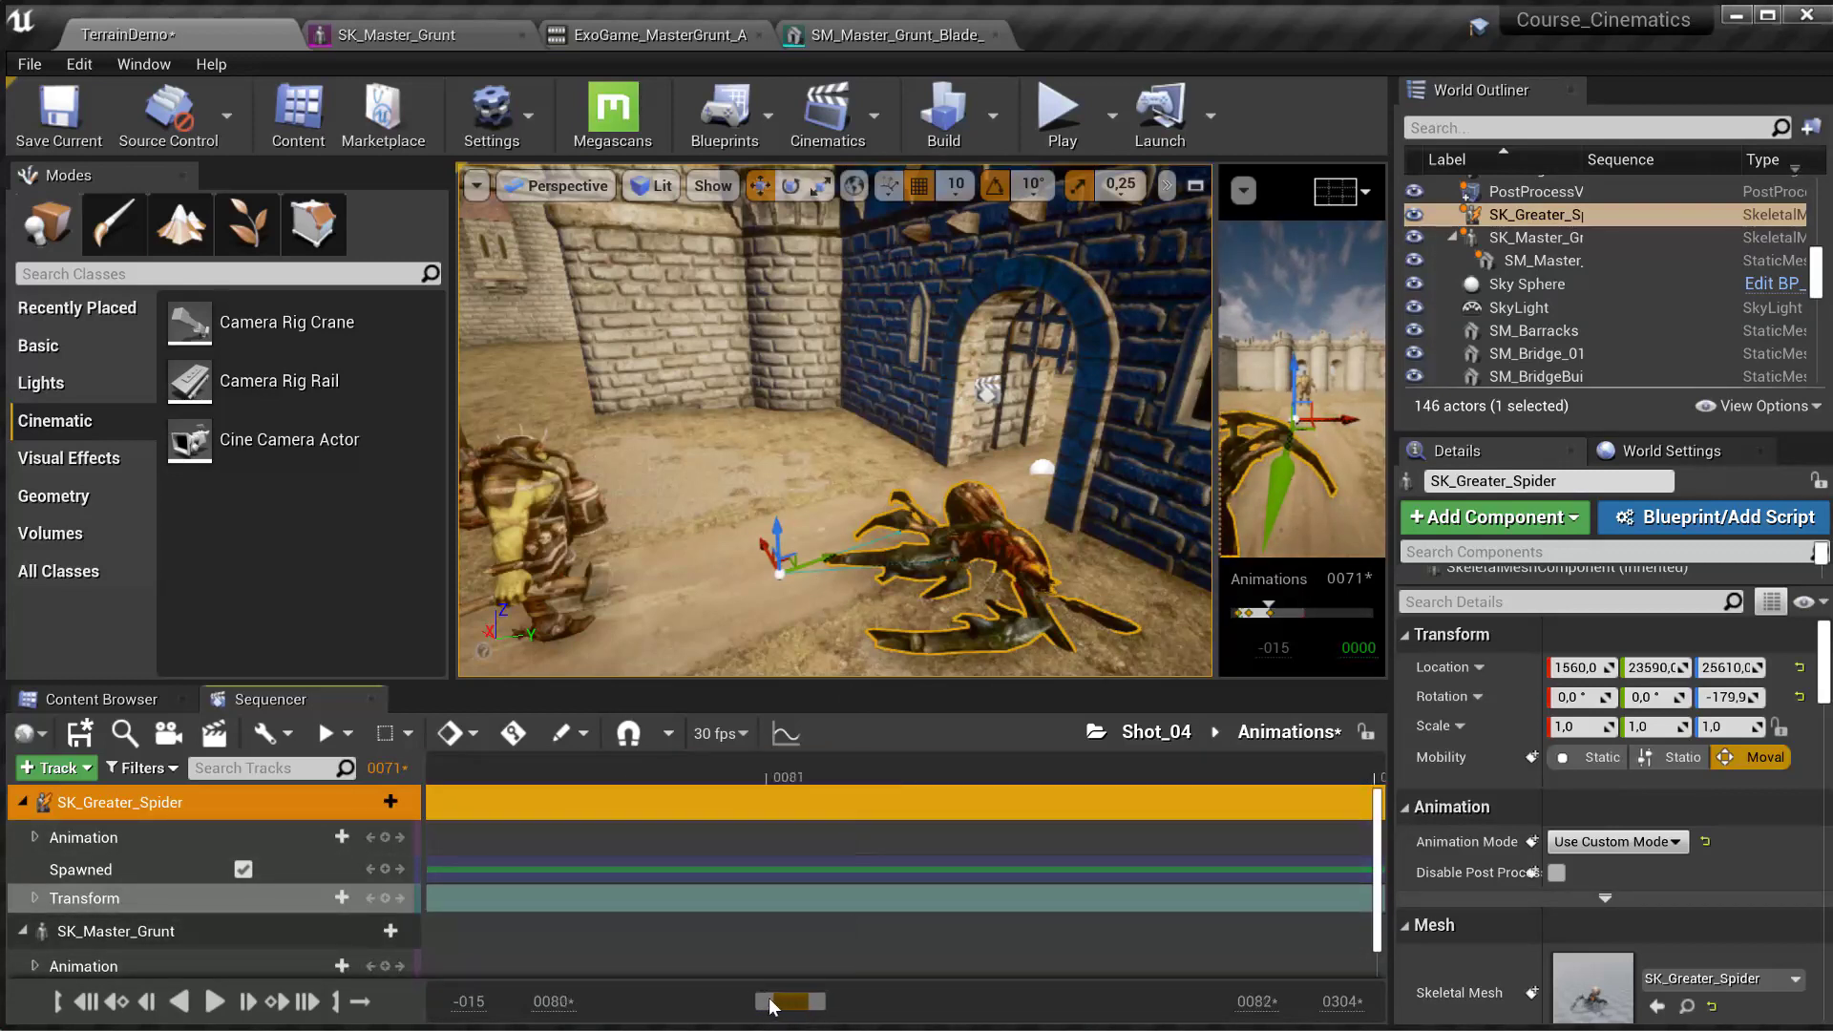
pyautogui.keyDown('ctrl'); pyautogui.scroll(-10, 771, 1007); pyautogui.keyUp('ctrl')
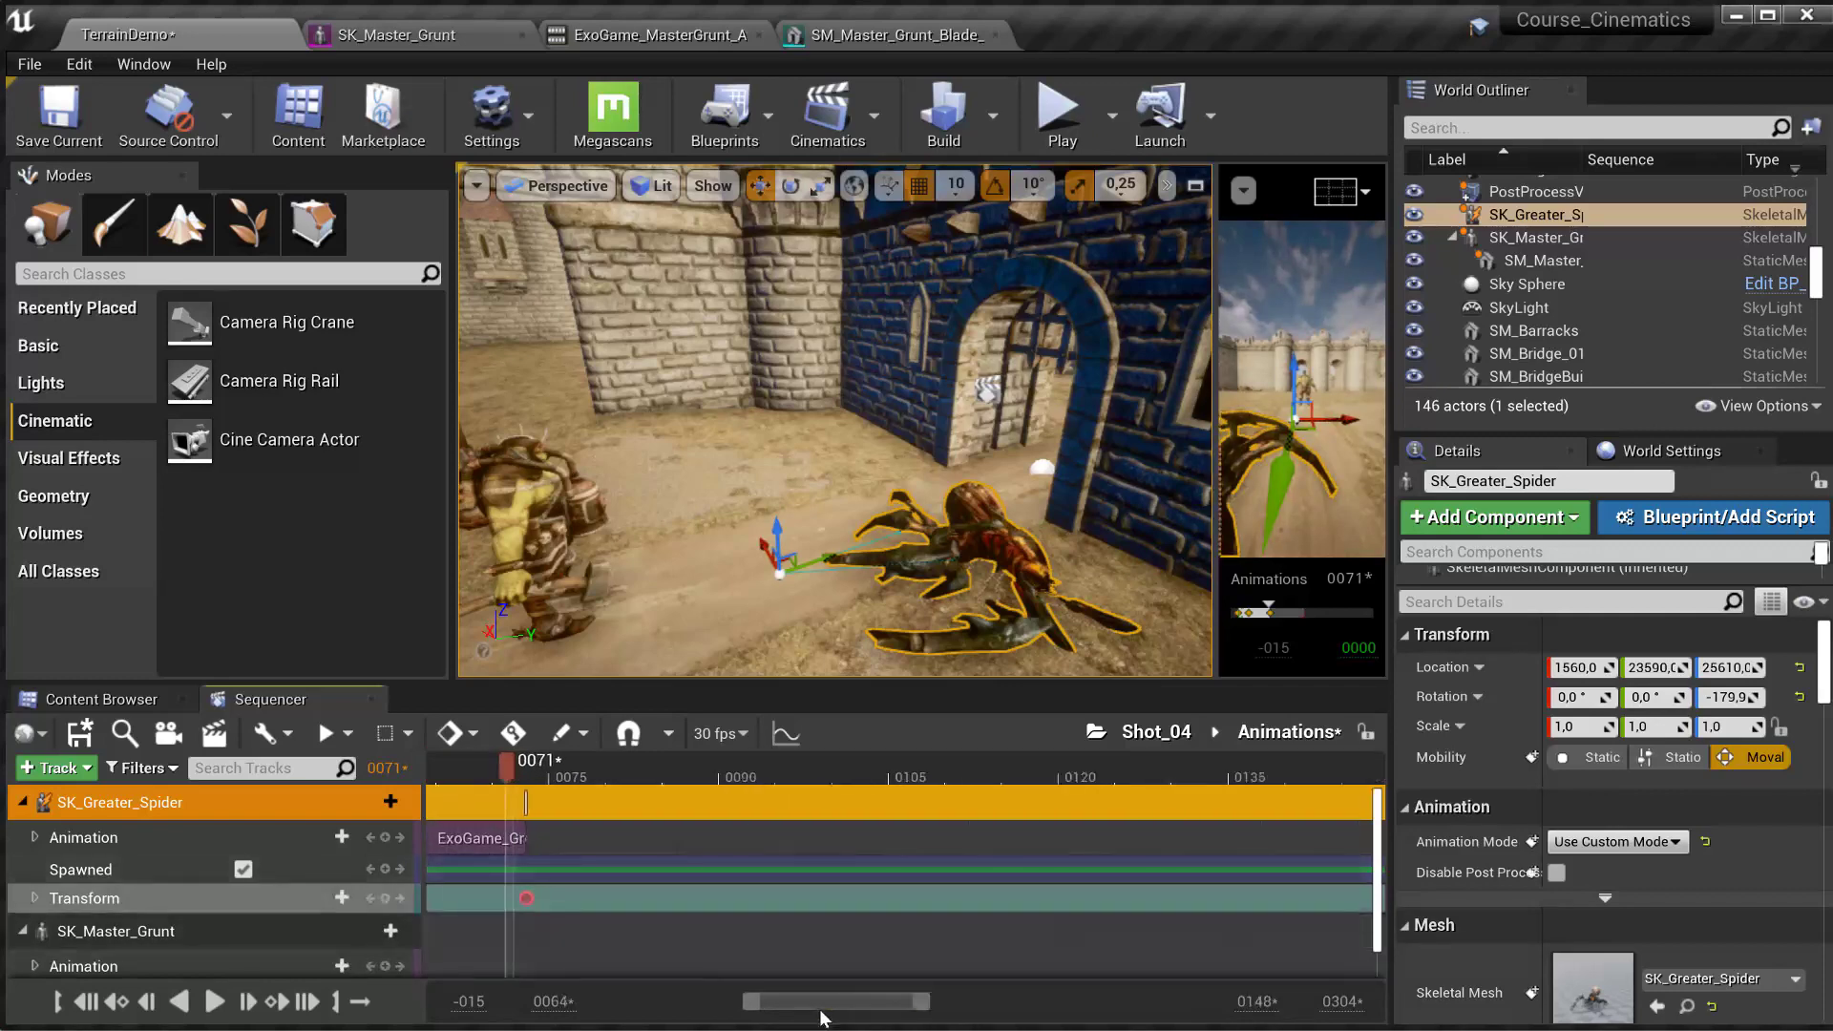
pyautogui.moveTo(821, 1011); pyautogui.dragTo(718, 1011)
pyautogui.click(634, 772)
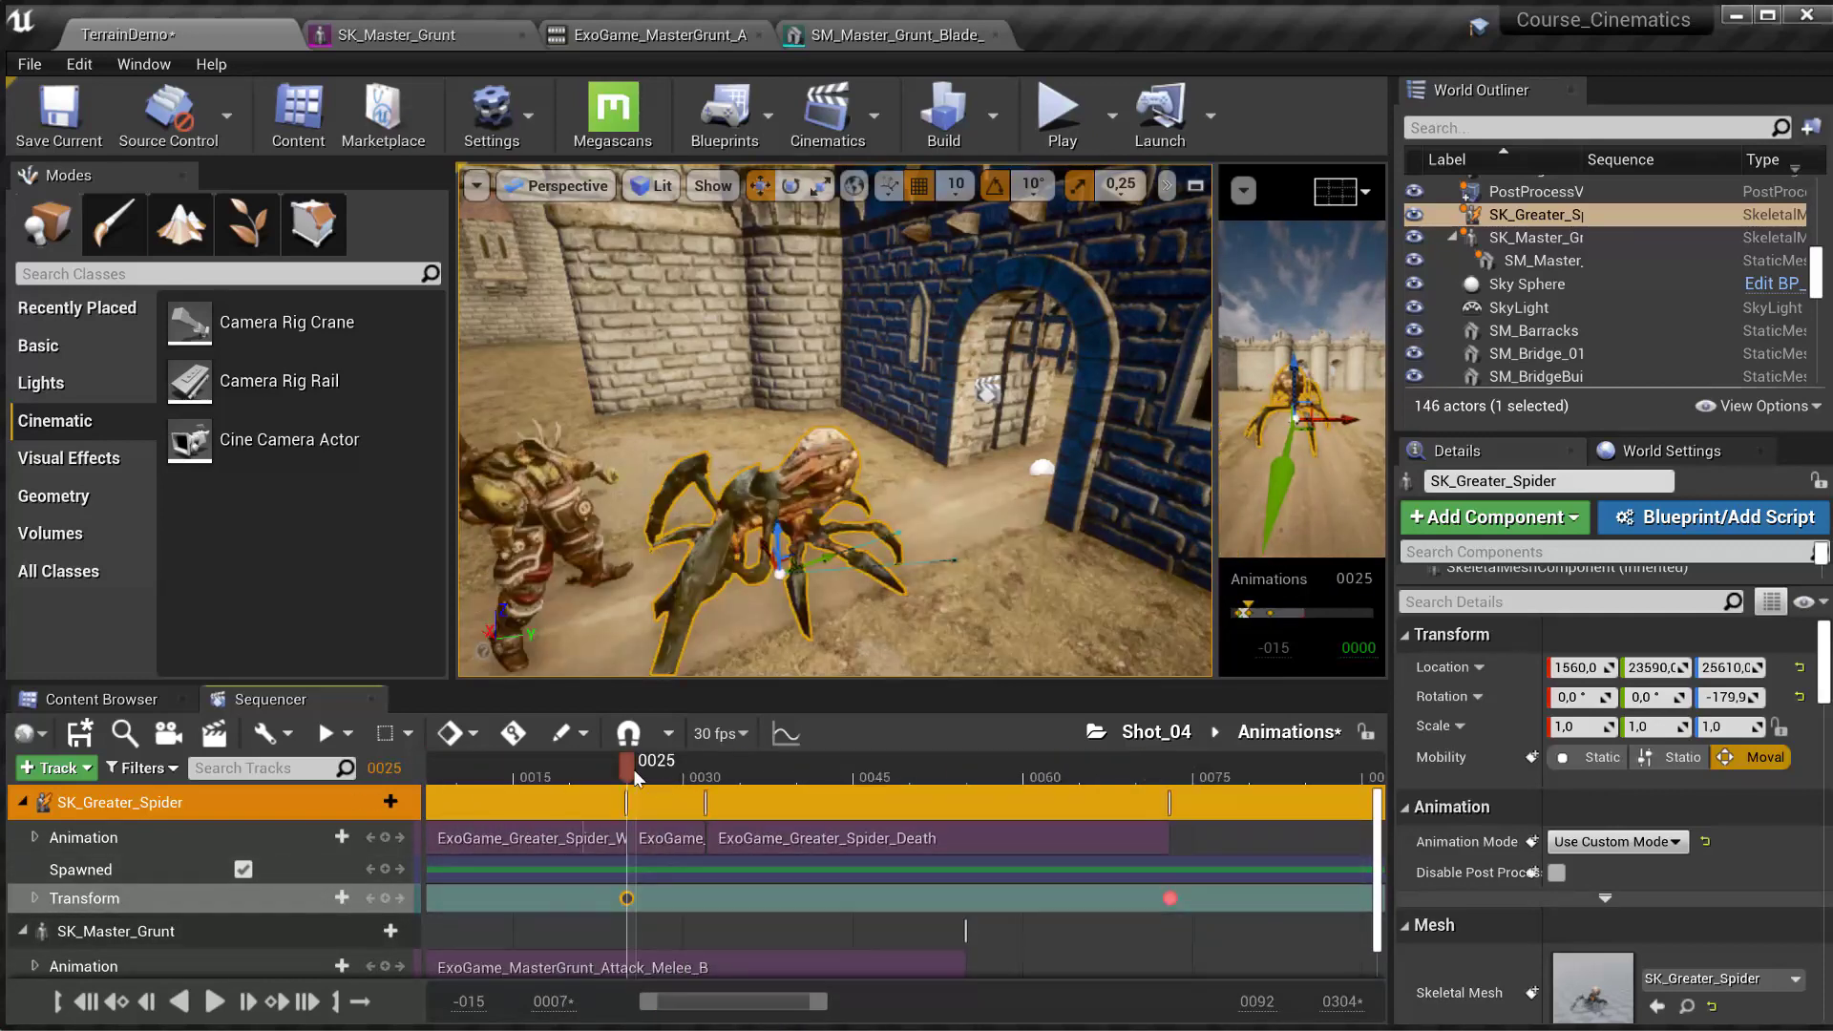
pyautogui.moveTo(634, 771); pyautogui.dragTo(1173, 805)
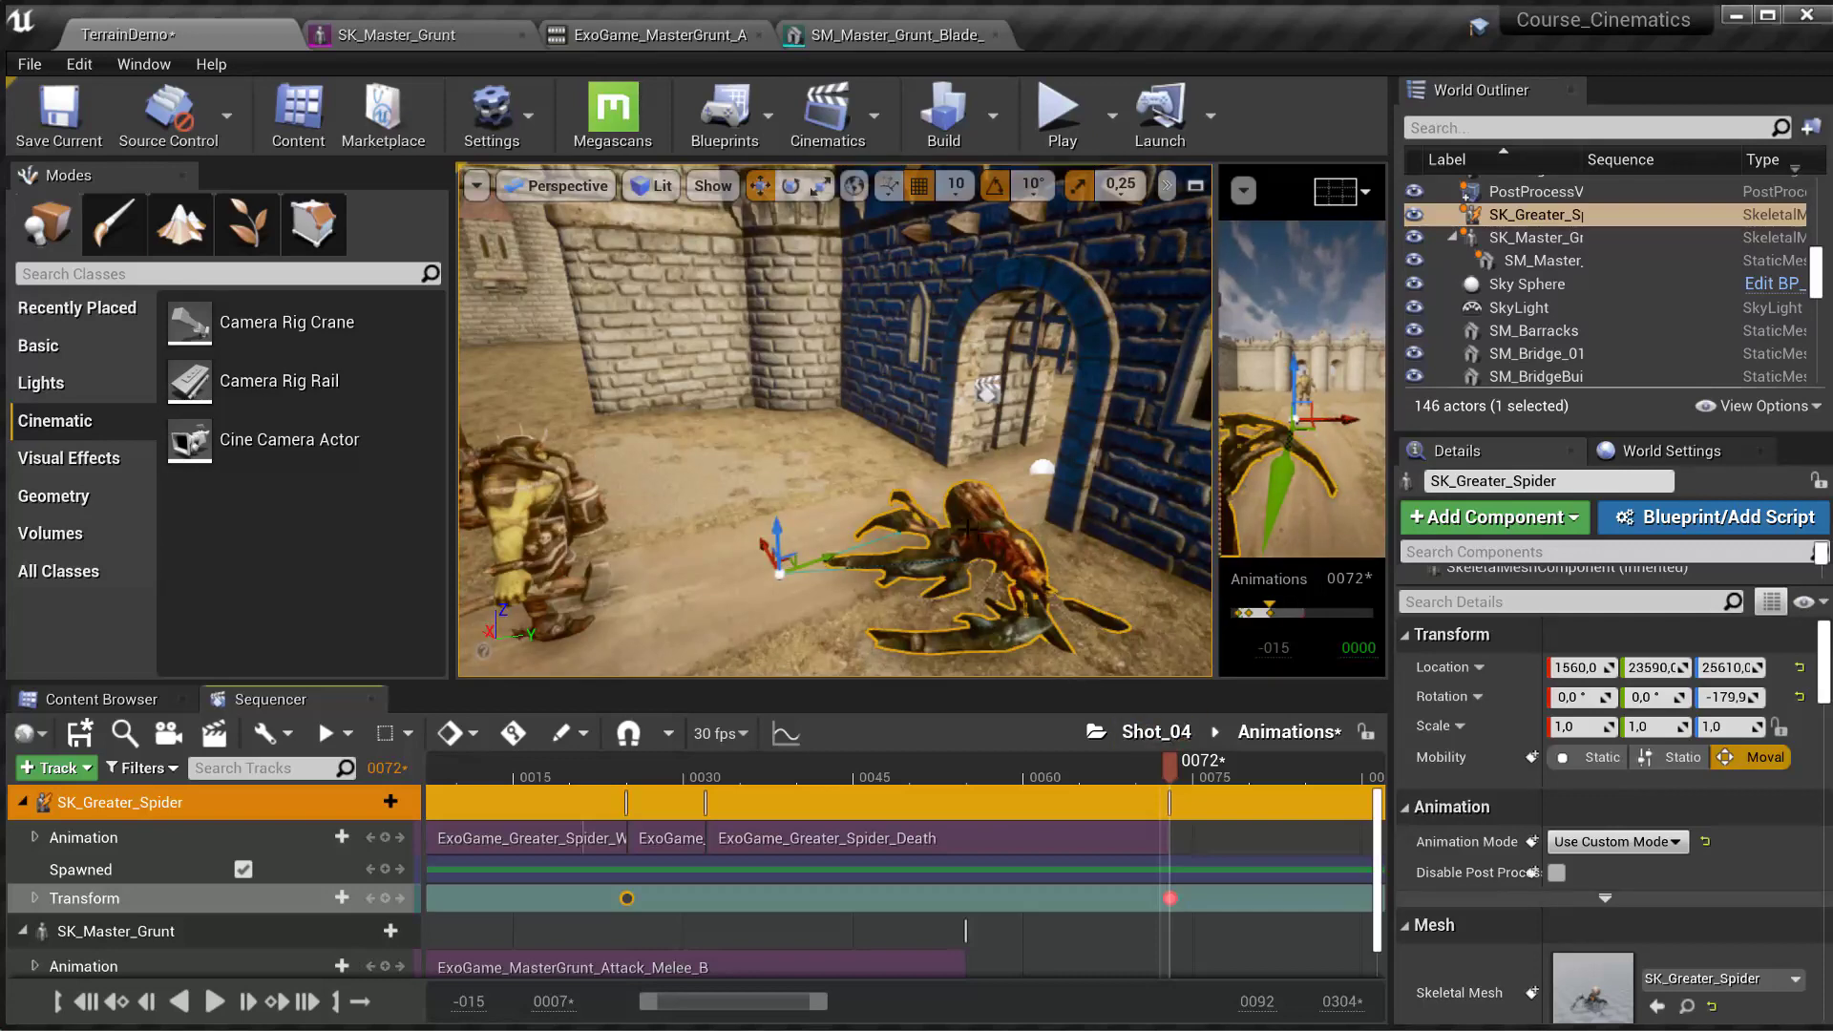
pyautogui.moveTo(1172, 760); pyautogui.dragTo(1167, 774)
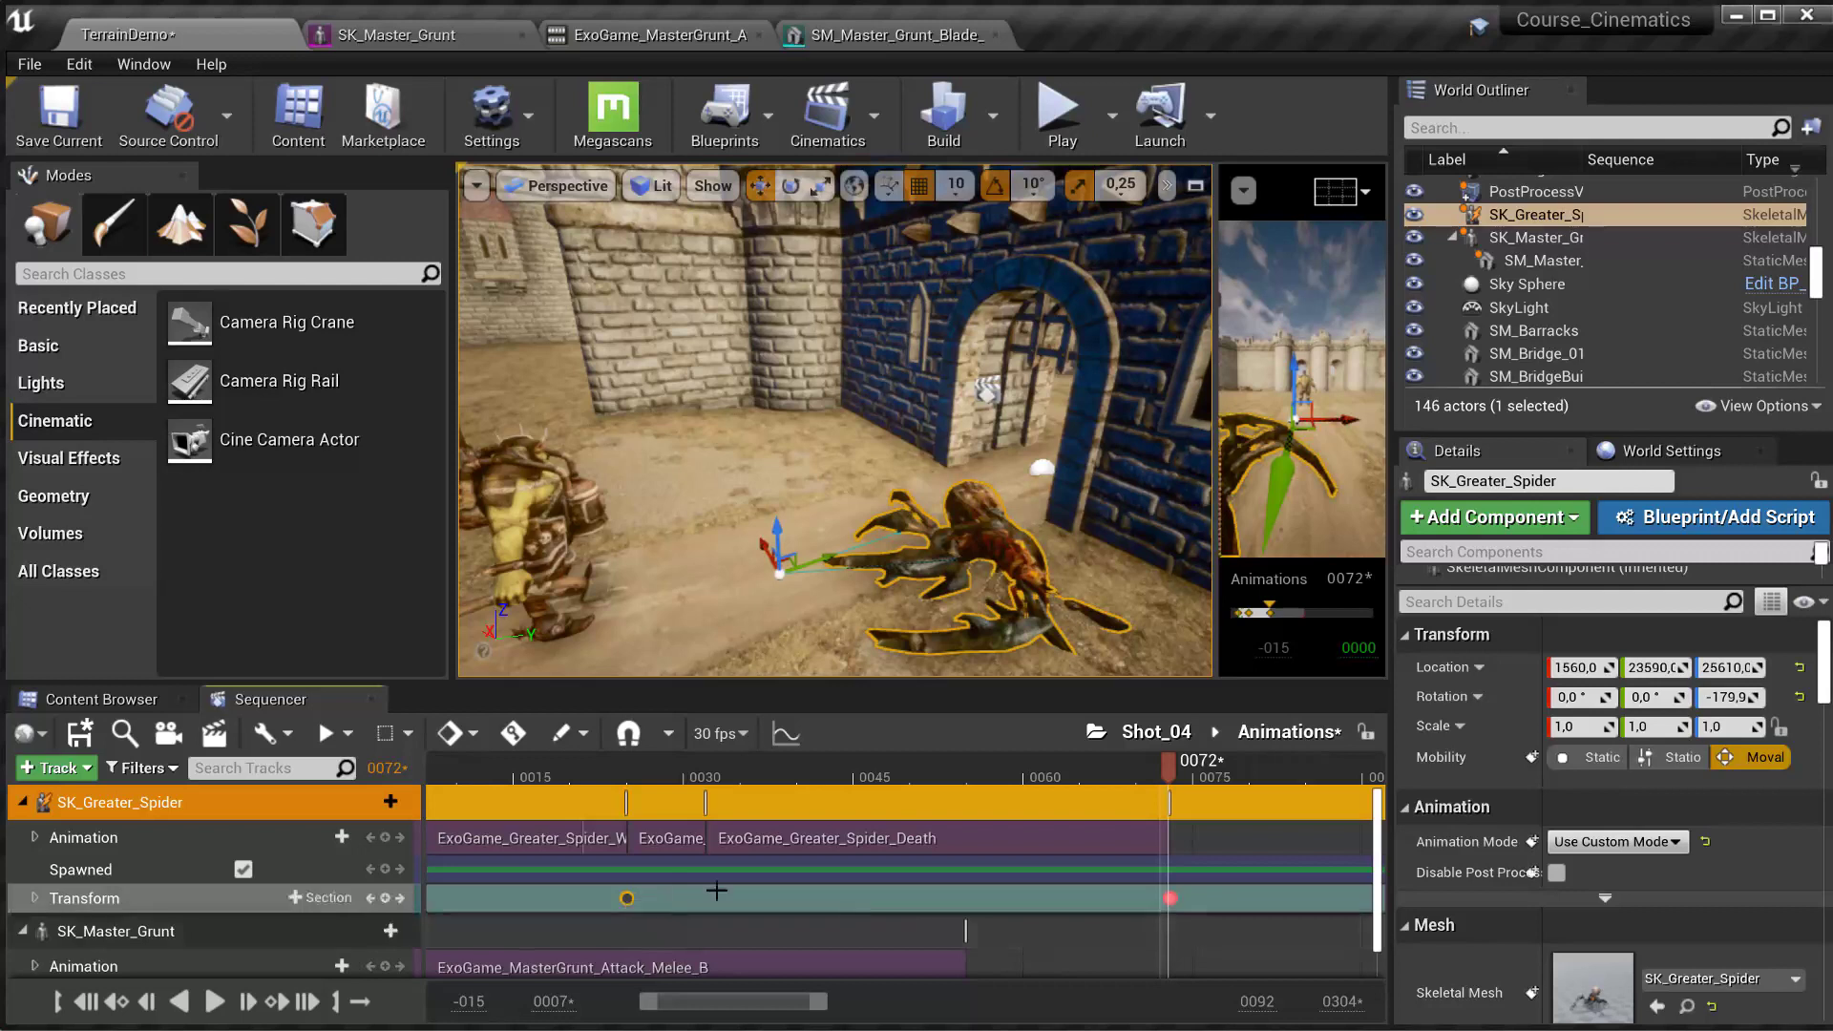
# - Check the spider's position change between frames 72 and 73 by scrubbing and playing across its last transform keys
pyautogui.click(1171, 900)
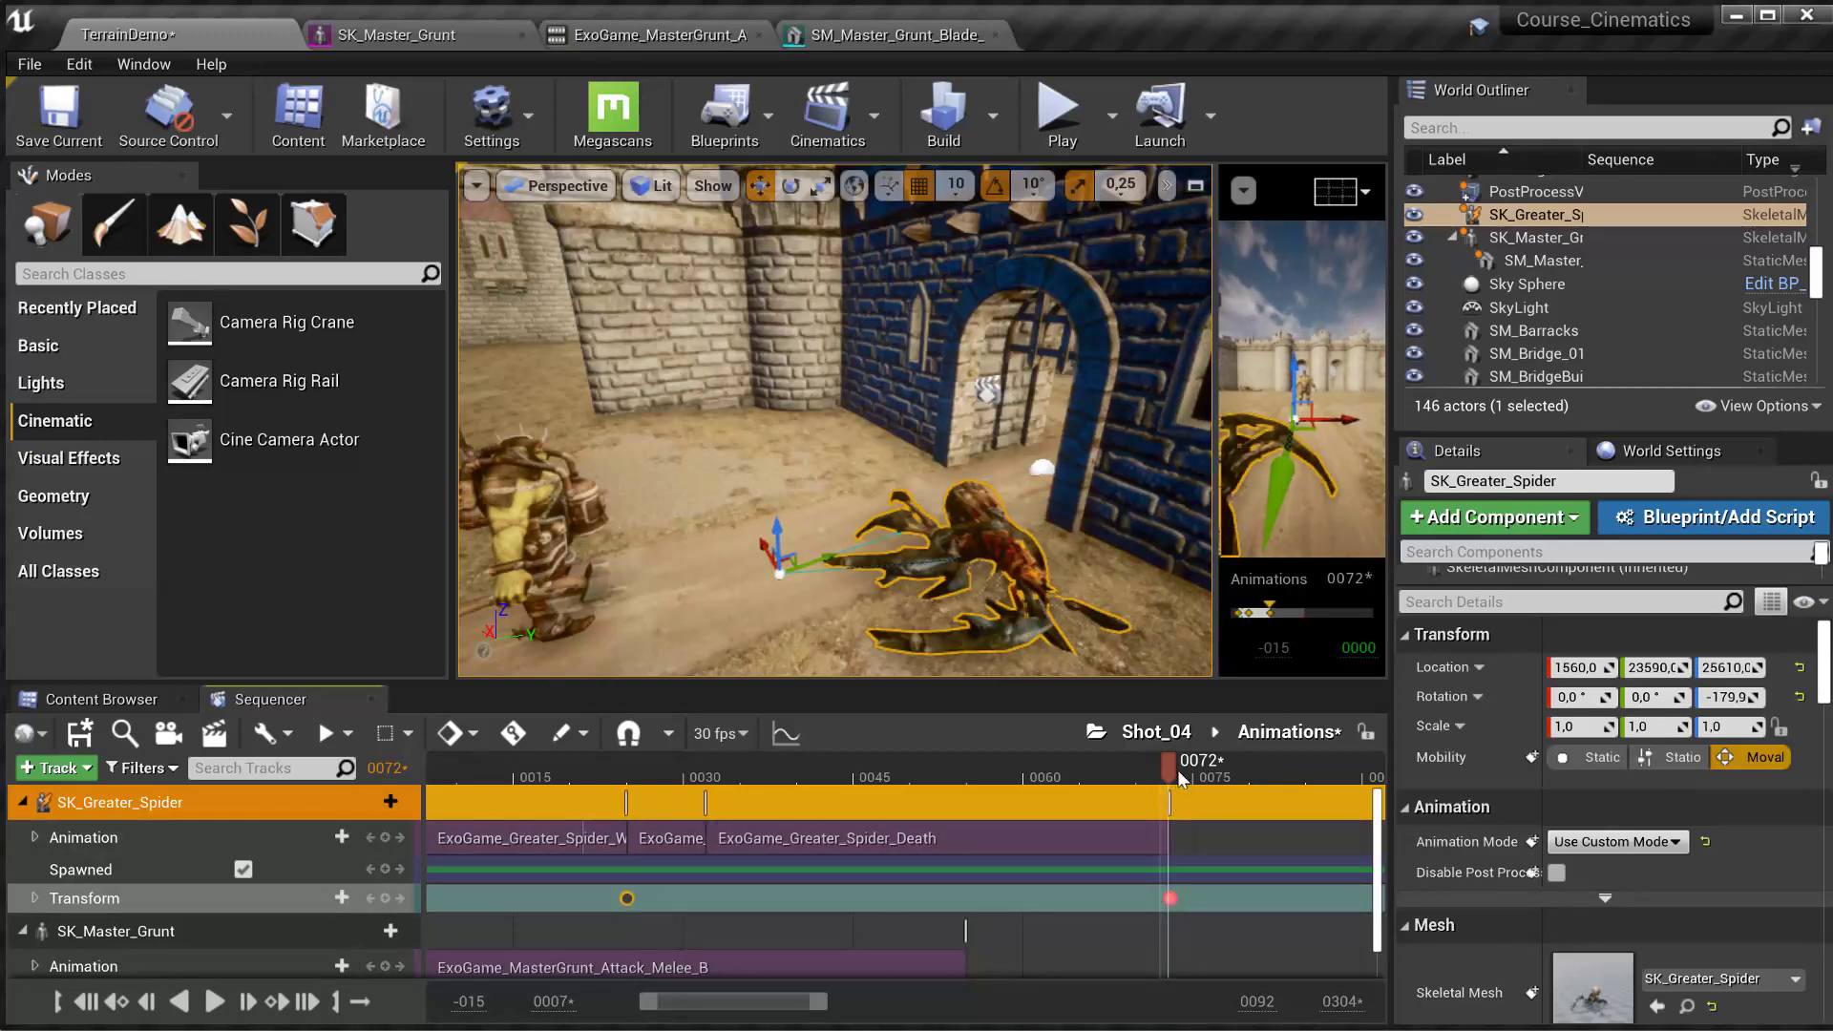
pyautogui.click(1174, 771)
pyautogui.moveTo(1174, 771); pyautogui.dragTo(1173, 773)
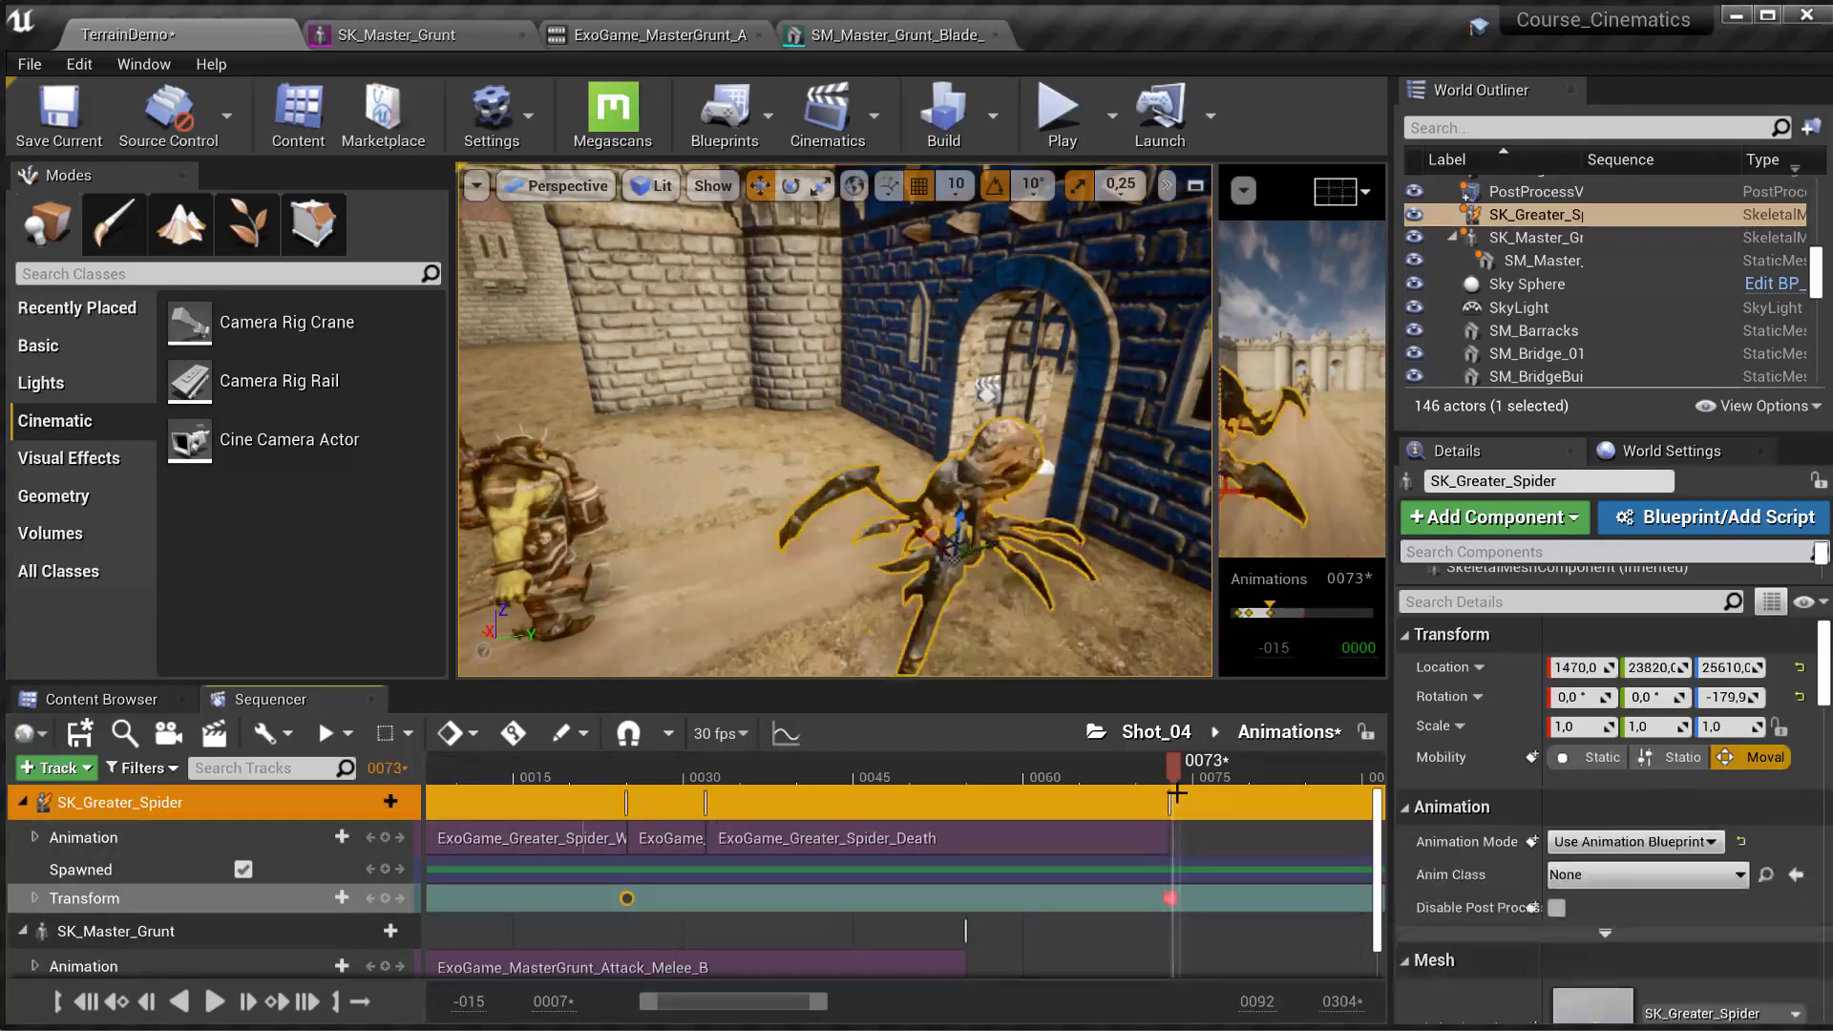
pyautogui.click(1166, 899)
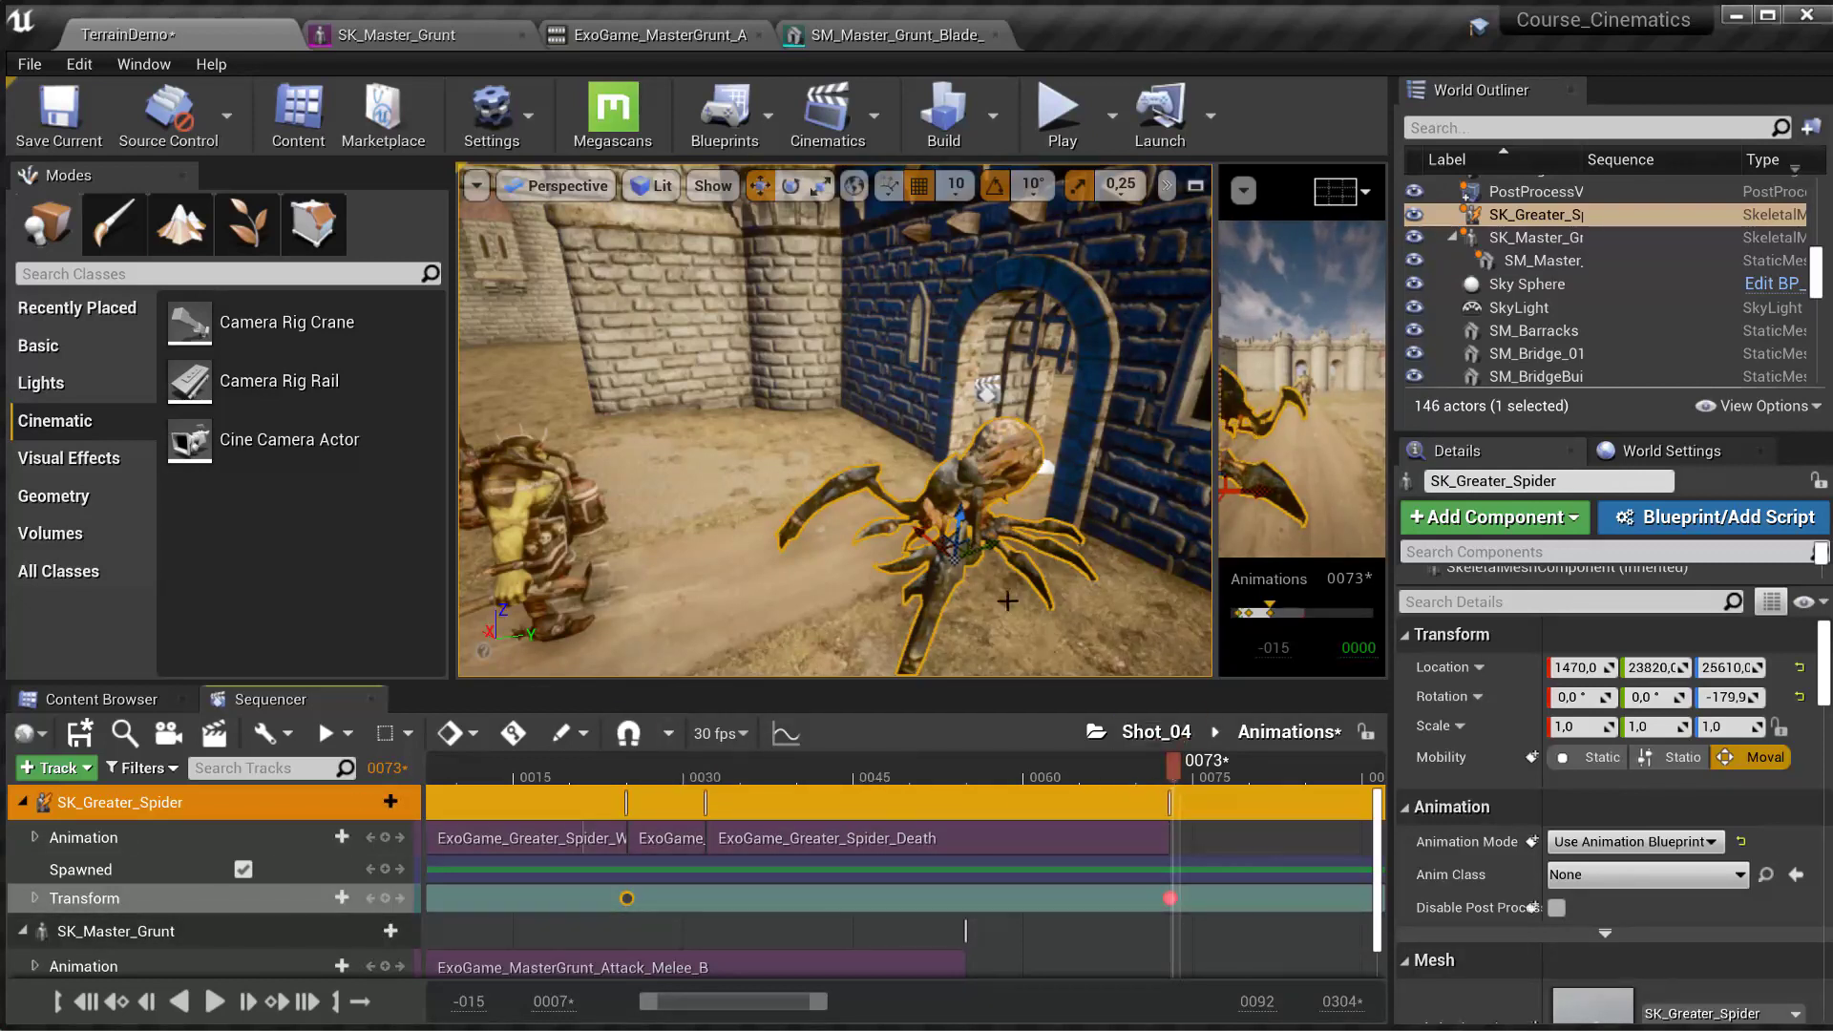
pyautogui.moveTo(1167, 760); pyautogui.dragTo(1144, 762)
pyautogui.press('space')
pyautogui.press('space')
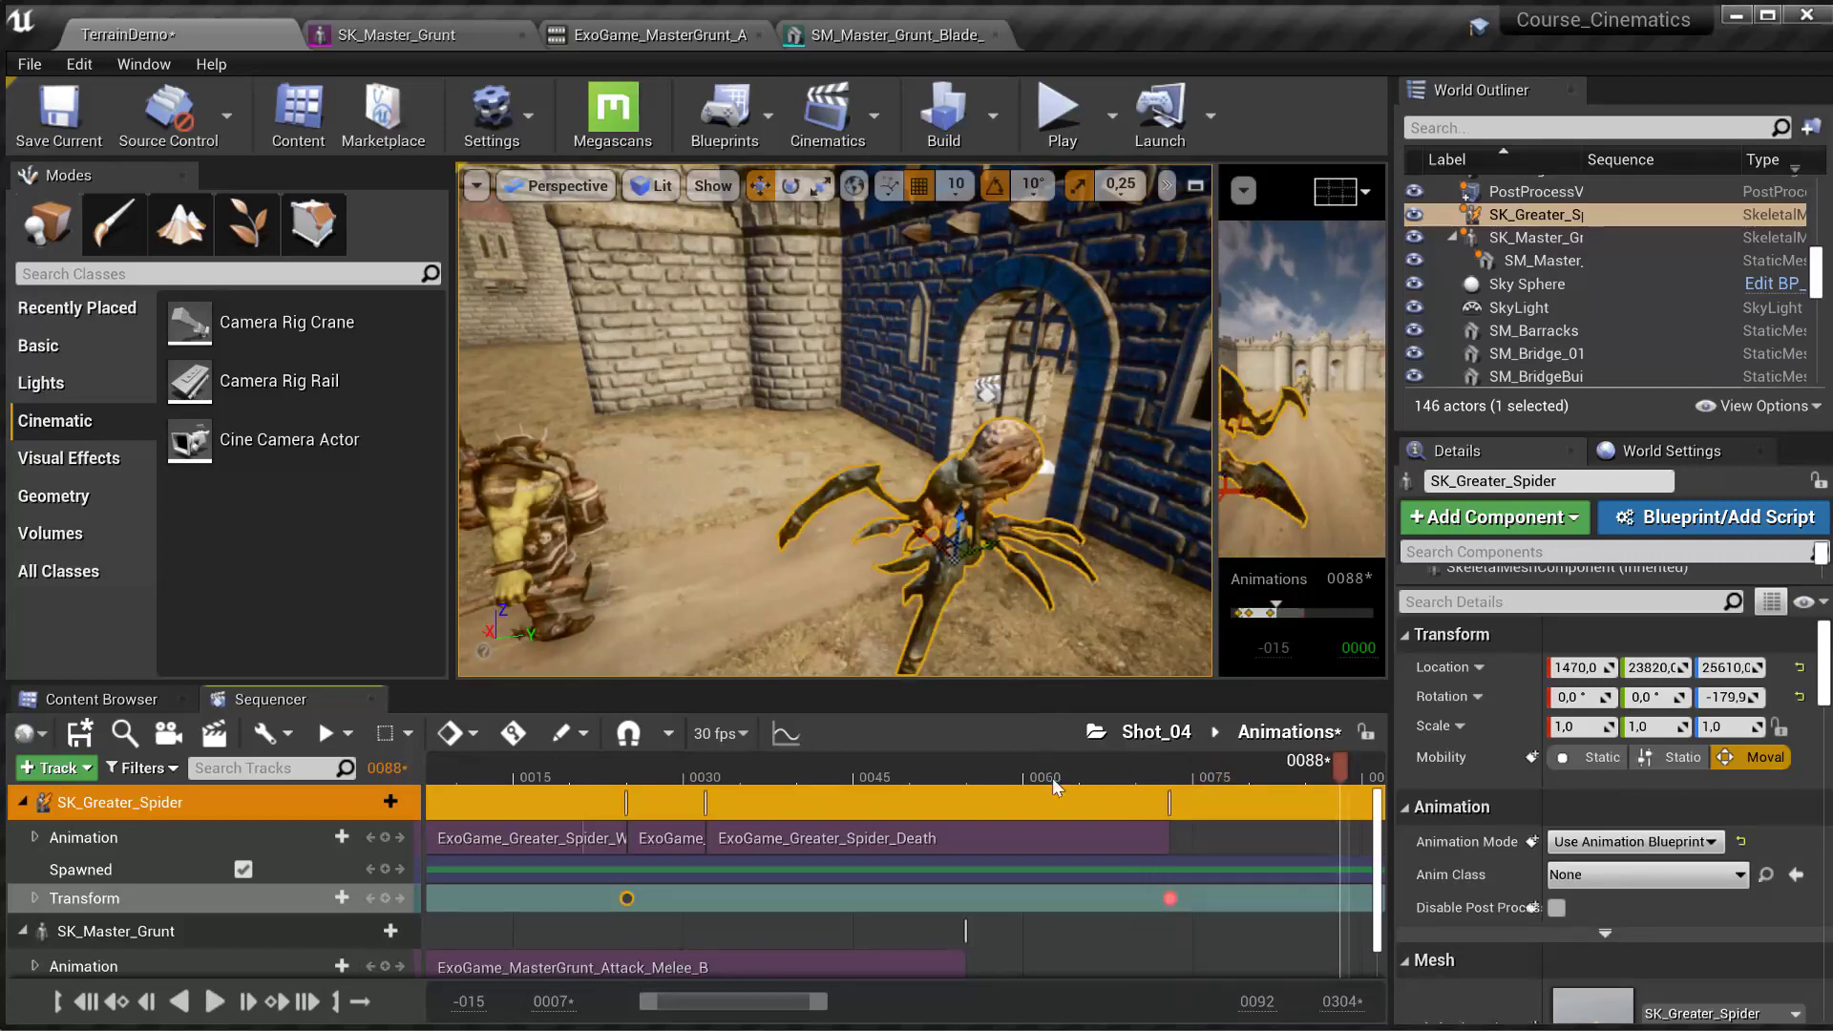
pyautogui.click(1057, 795)
pyautogui.moveTo(1072, 767); pyautogui.dragTo(1200, 775)
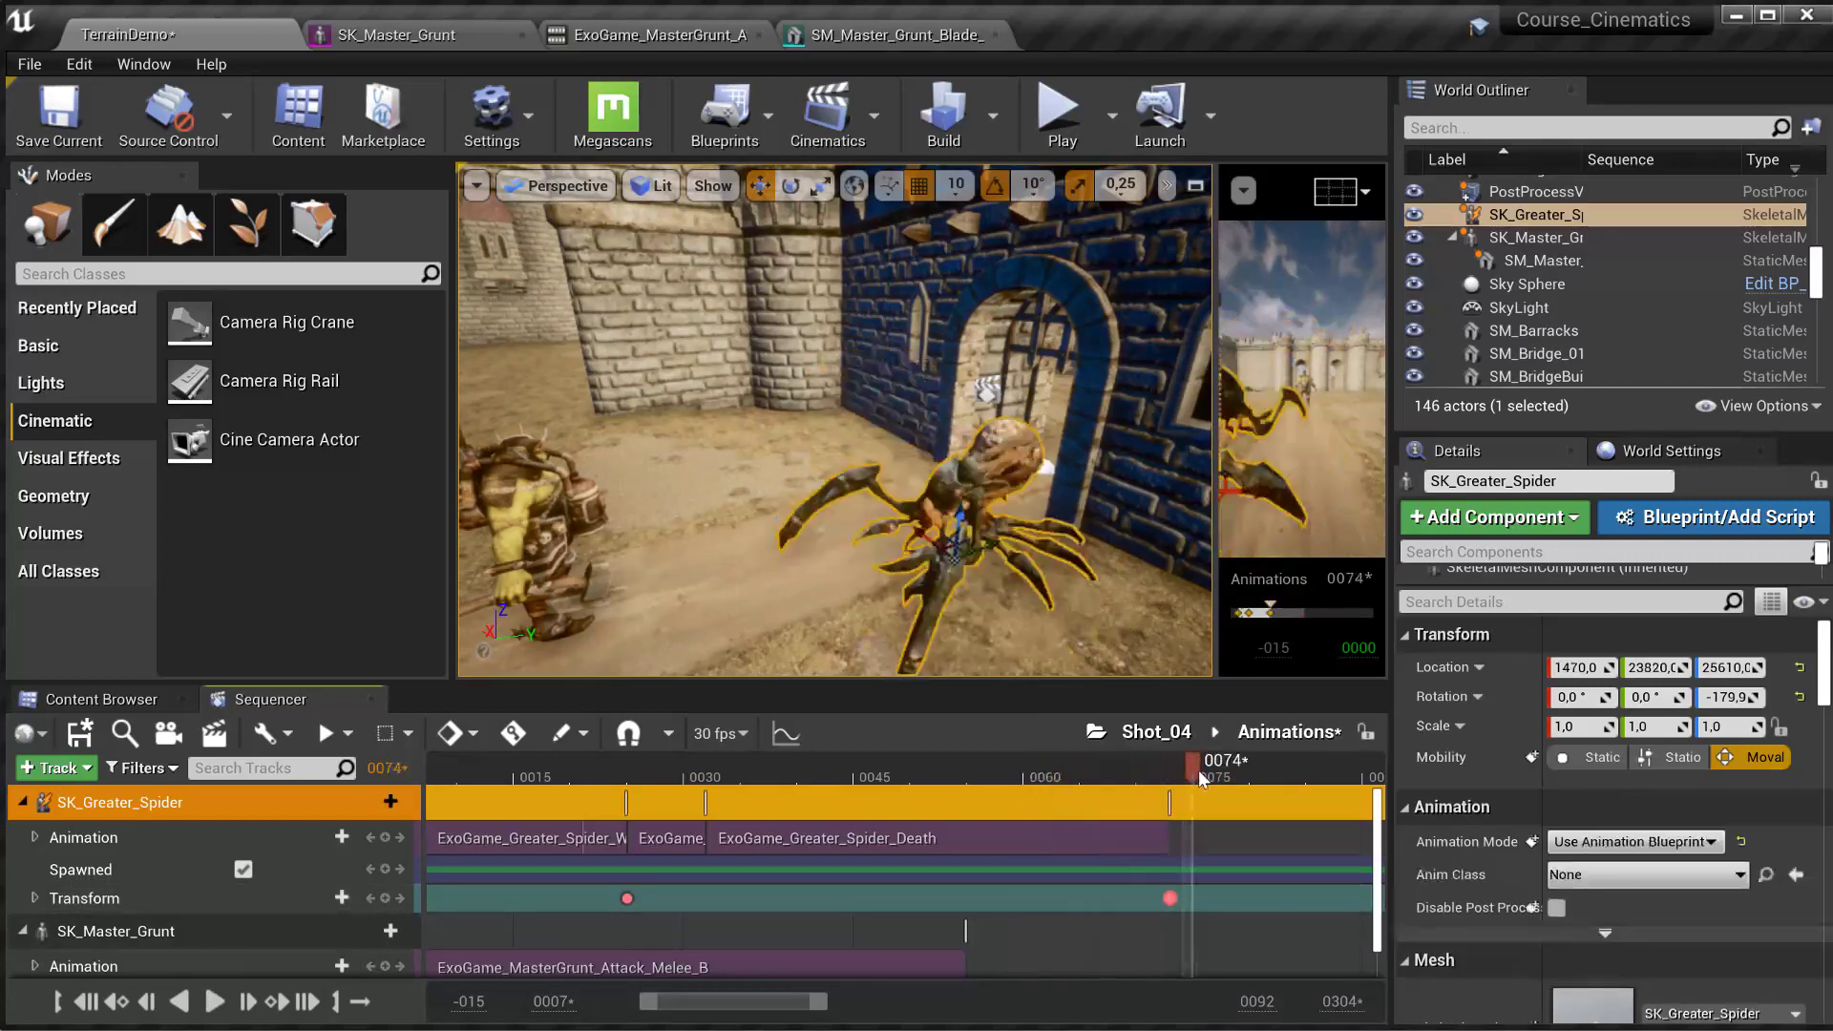
# - Reframe the grunt and spider, and scrub through the grunt's melee attack up to the end of its clip
pyautogui.moveTo(954, 562); pyautogui.dragTo(917, 588, button='right')
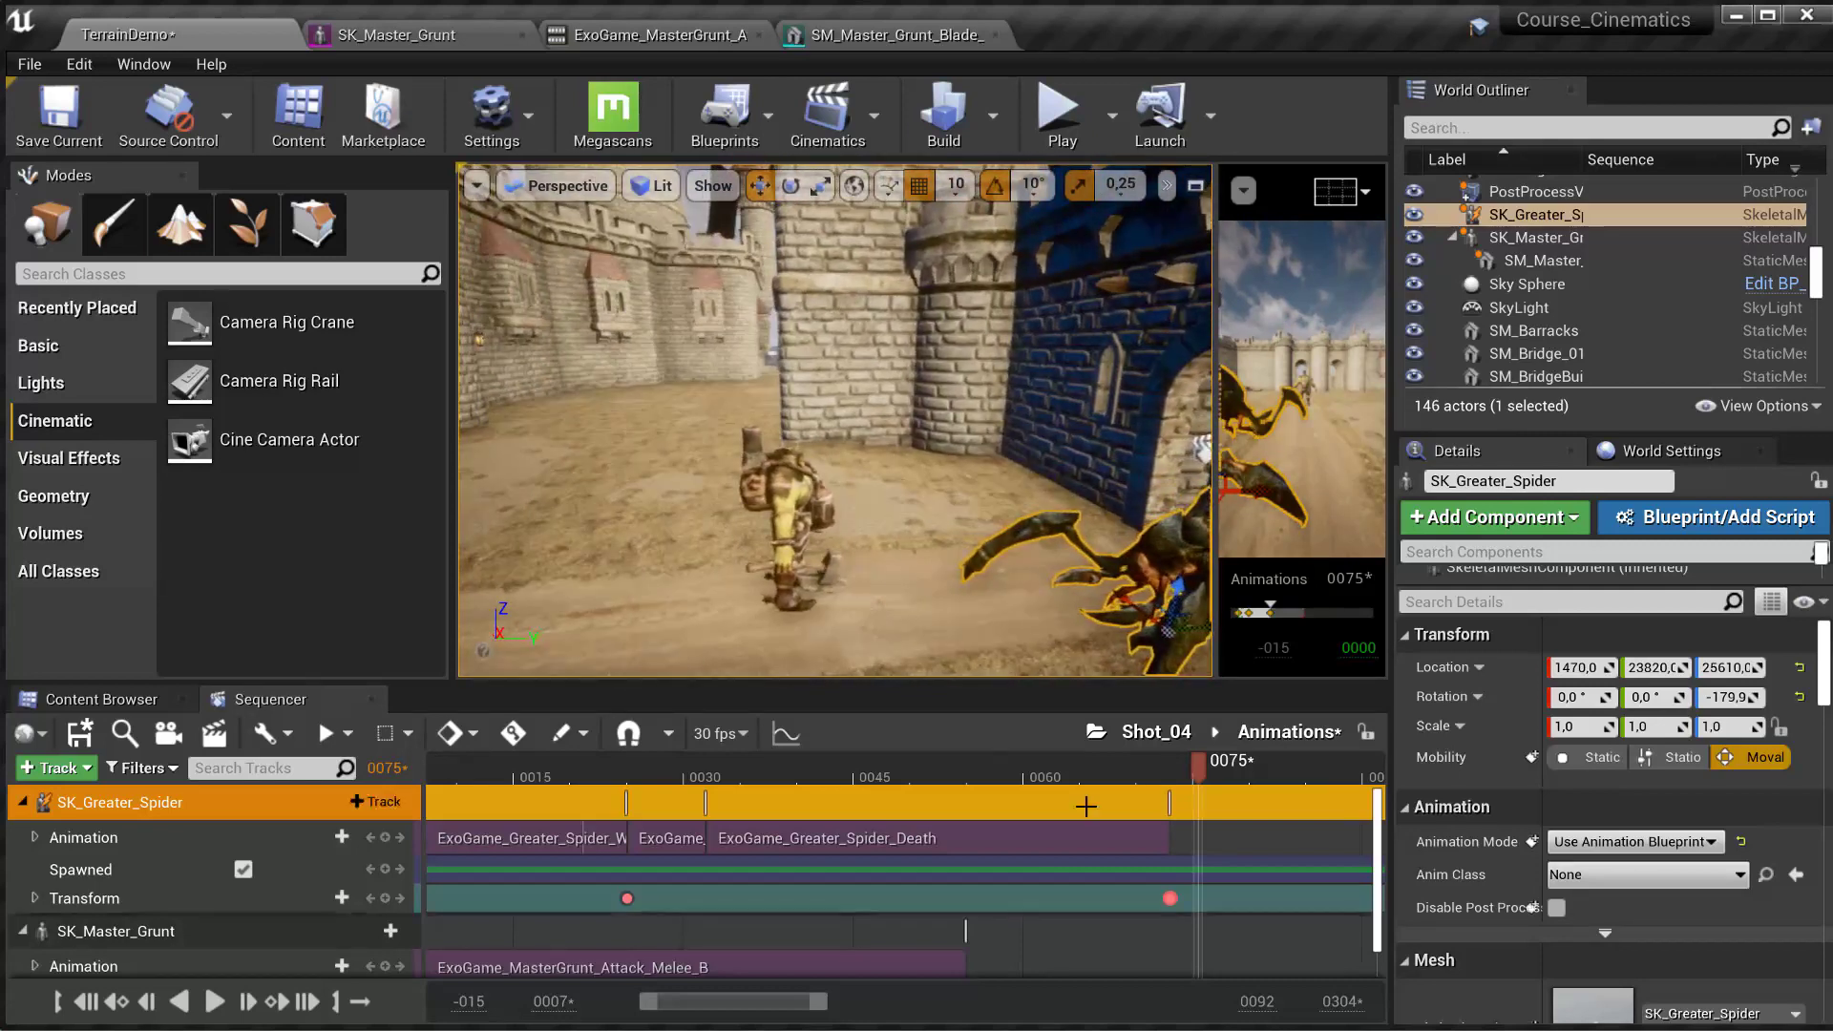
pyautogui.click(764, 759)
pyautogui.moveTo(764, 759); pyautogui.dragTo(968, 764)
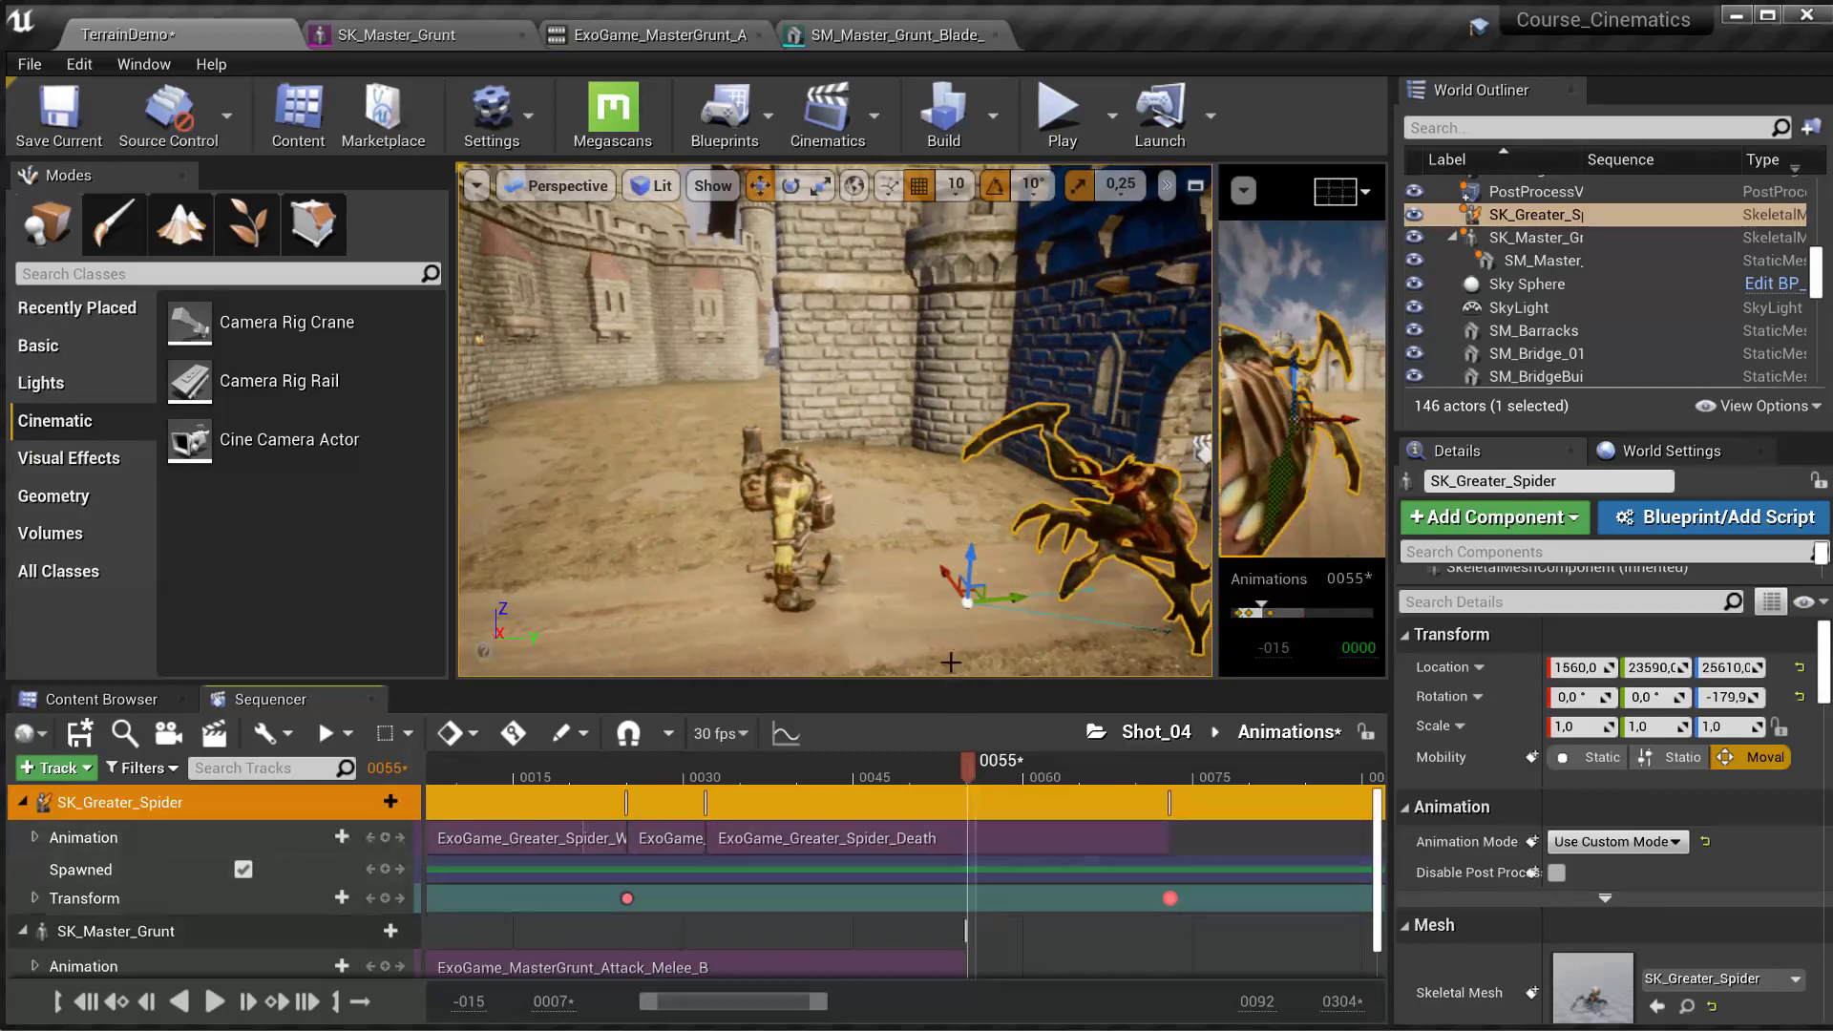
pyautogui.scroll(-1, 184, 909)
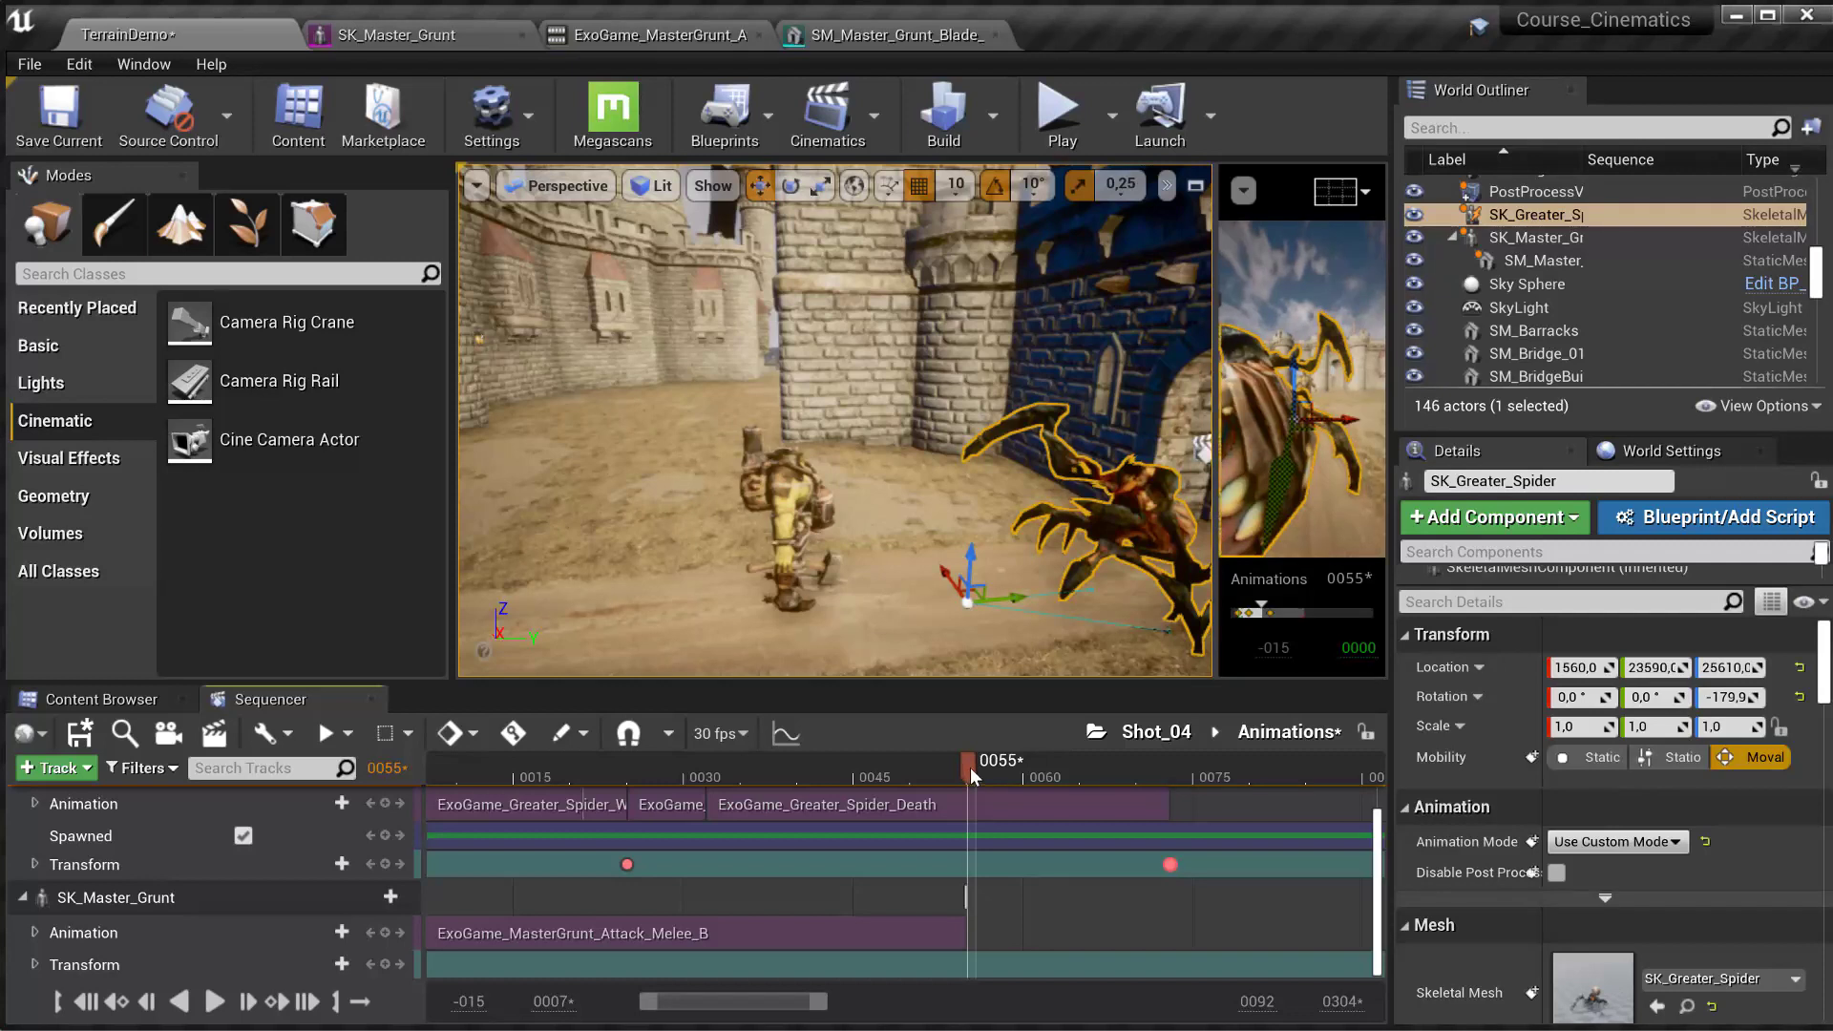
pyautogui.moveTo(970, 768); pyautogui.dragTo(976, 766)
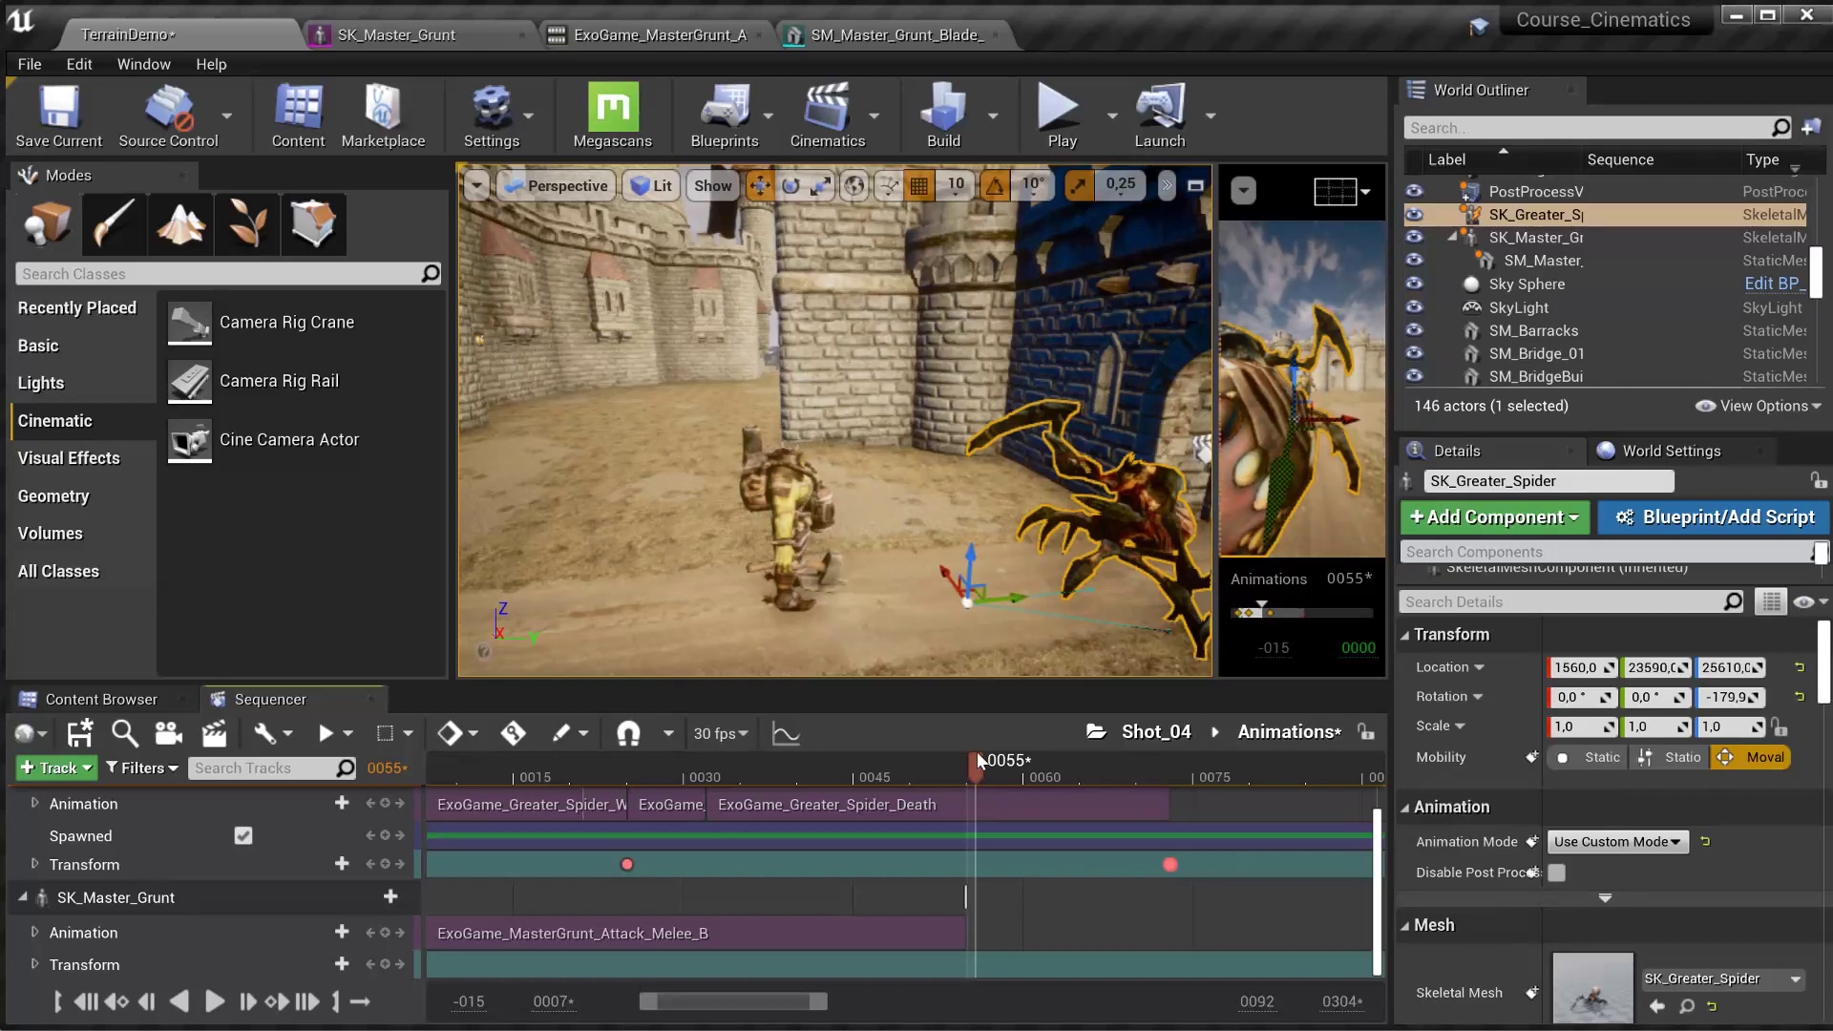
pyautogui.moveTo(976, 760); pyautogui.dragTo(932, 754)
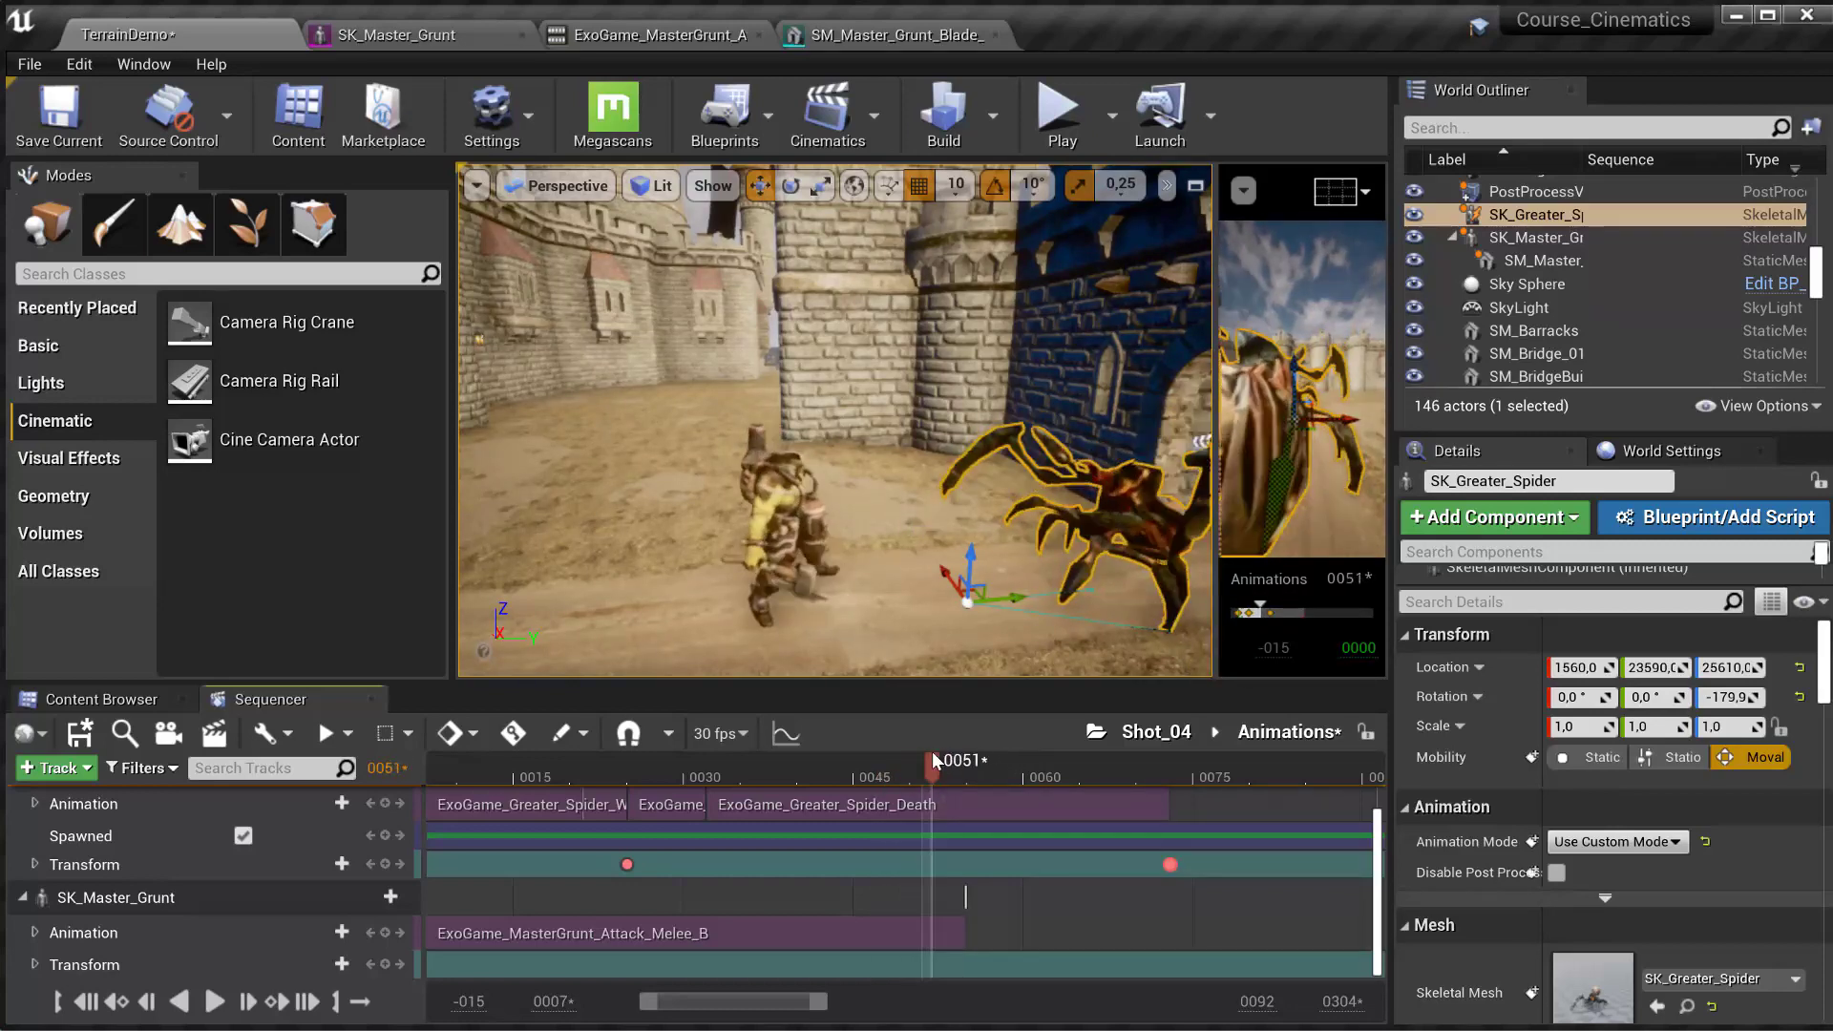
# - Add the ExoGame_MasterGrunt_Idle animation to SK_Master_Grunt at frame 54, where the melee attack ends
pyautogui.keyDown('ctrl'); pyautogui.scroll(-6, 966, 912); pyautogui.keyUp('ctrl')
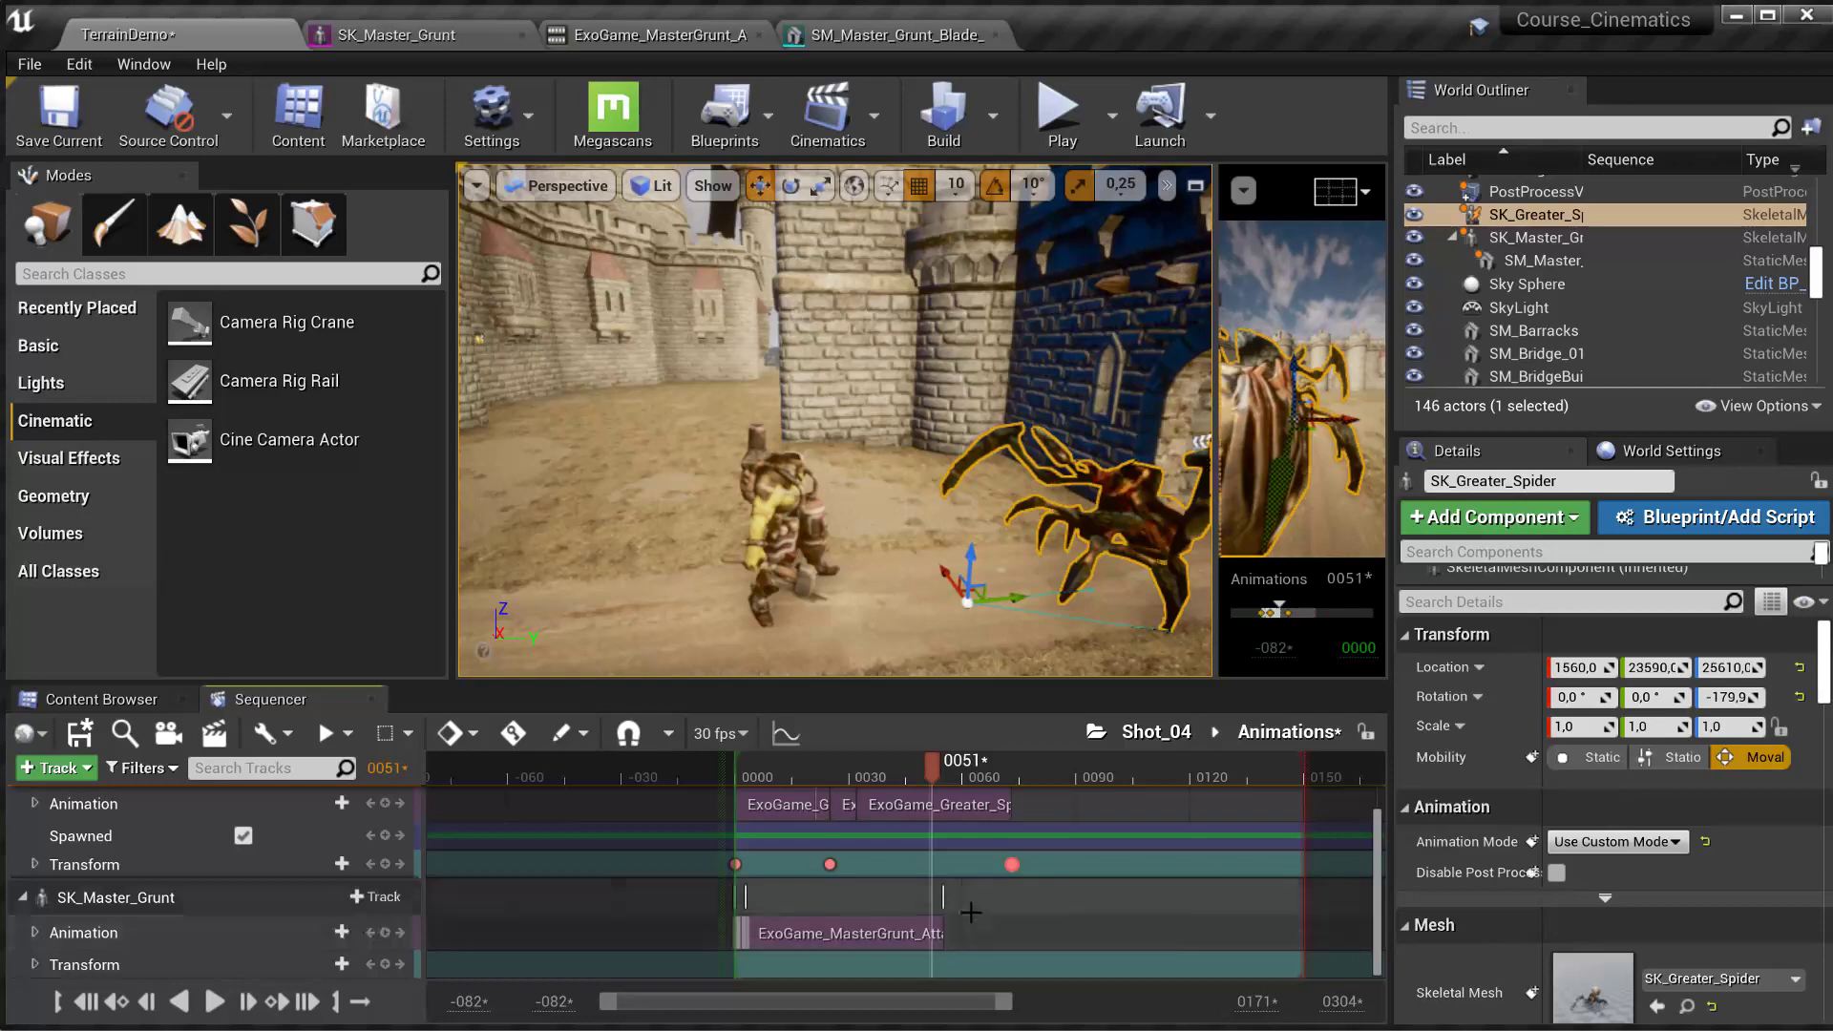
pyautogui.moveTo(934, 782); pyautogui.dragTo(947, 771)
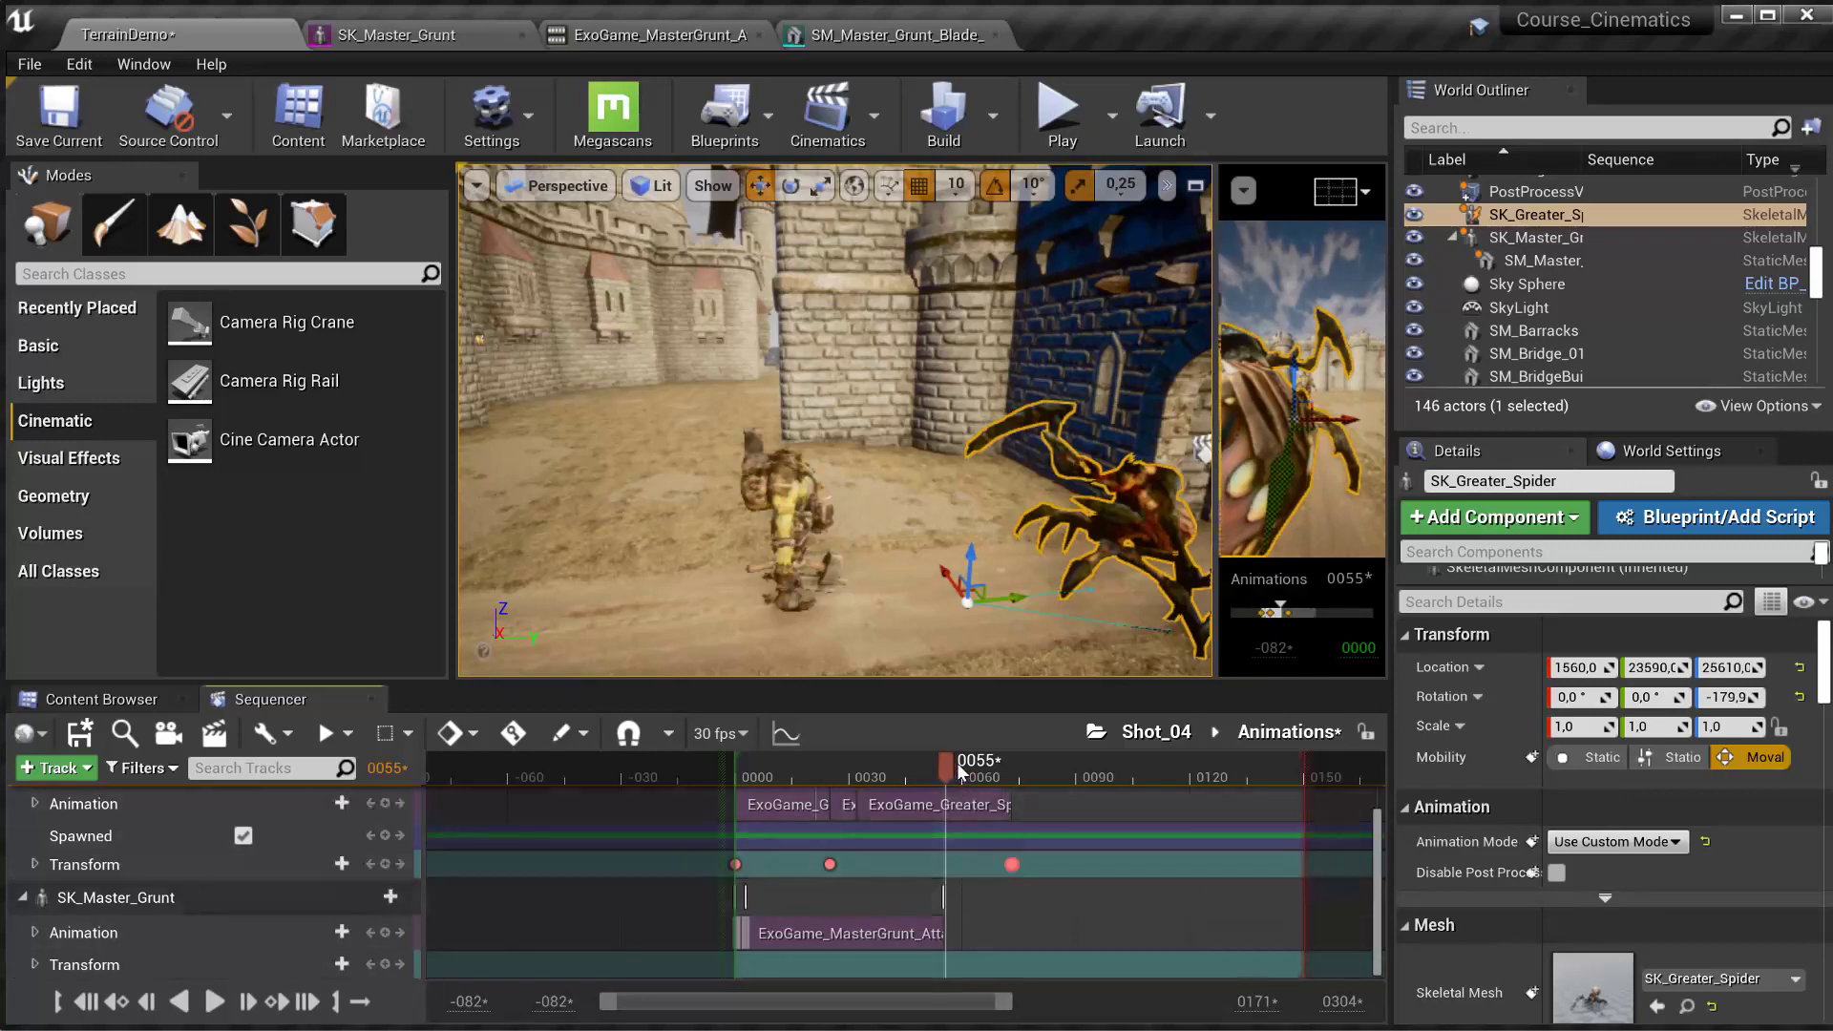
pyautogui.moveTo(947, 770); pyautogui.dragTo(943, 767)
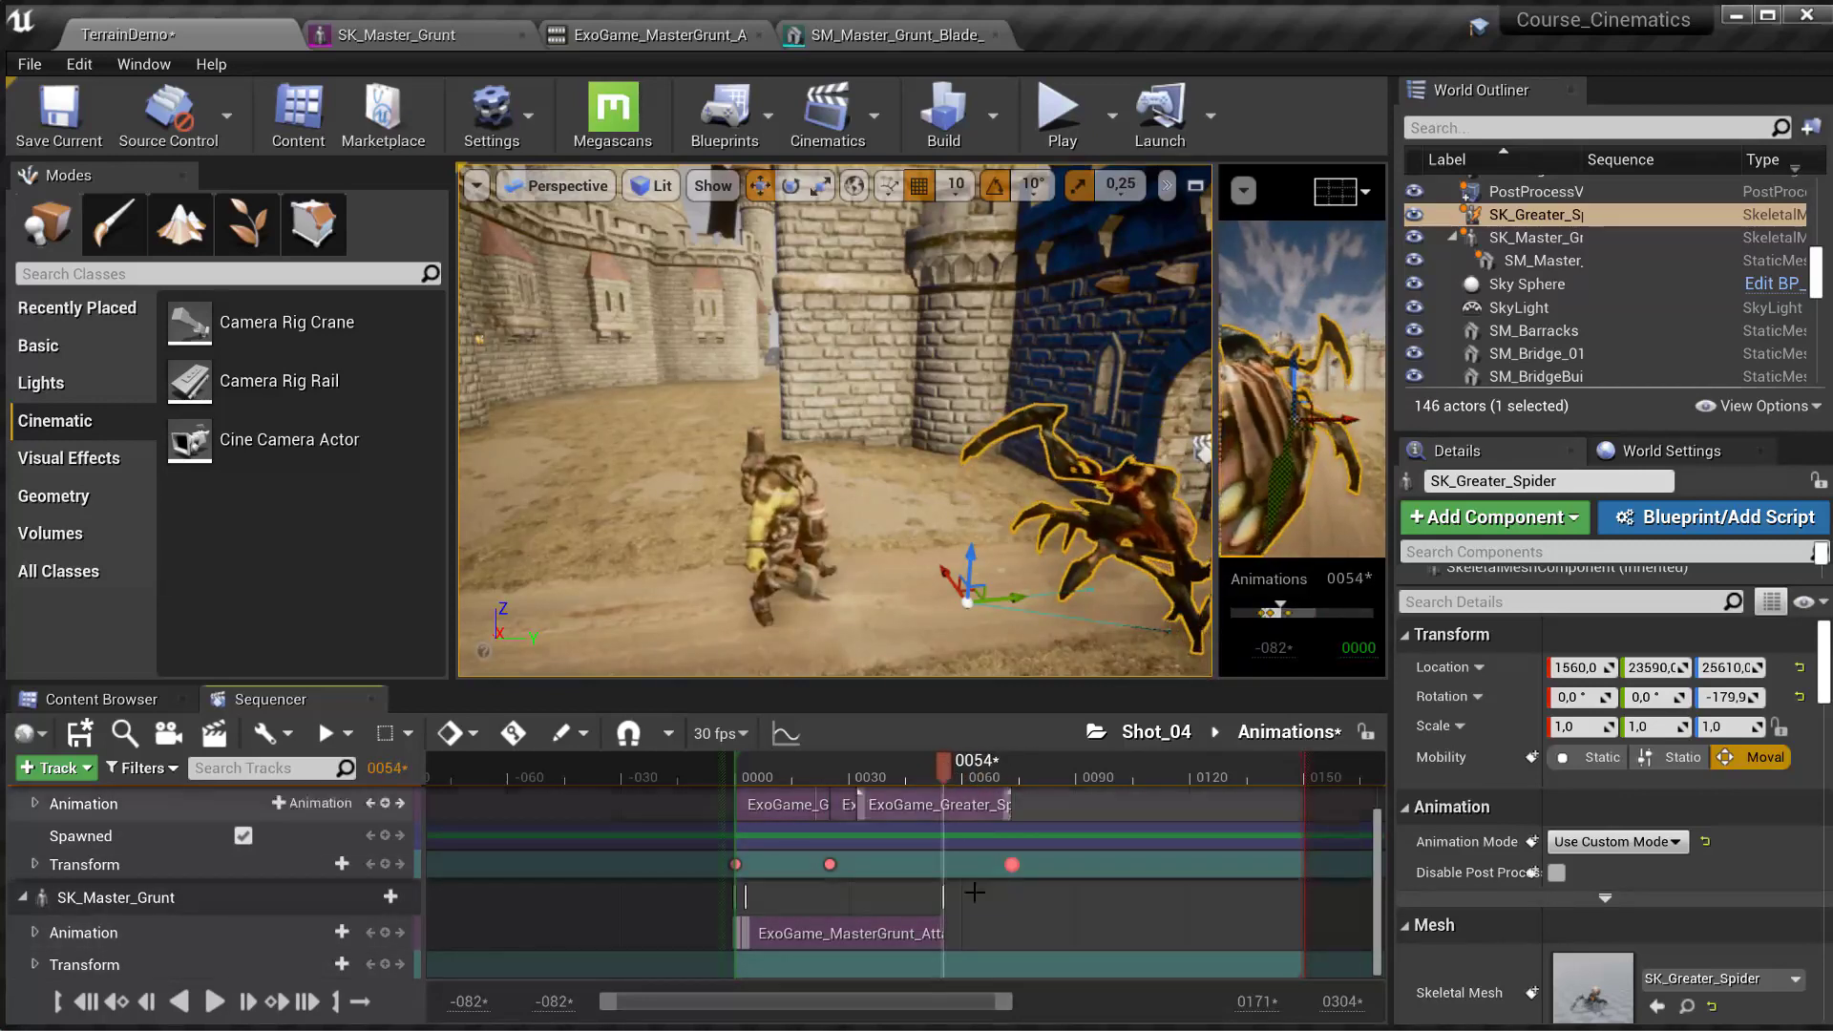
pyautogui.click(329, 931)
pyautogui.scroll(-5, 584, 795)
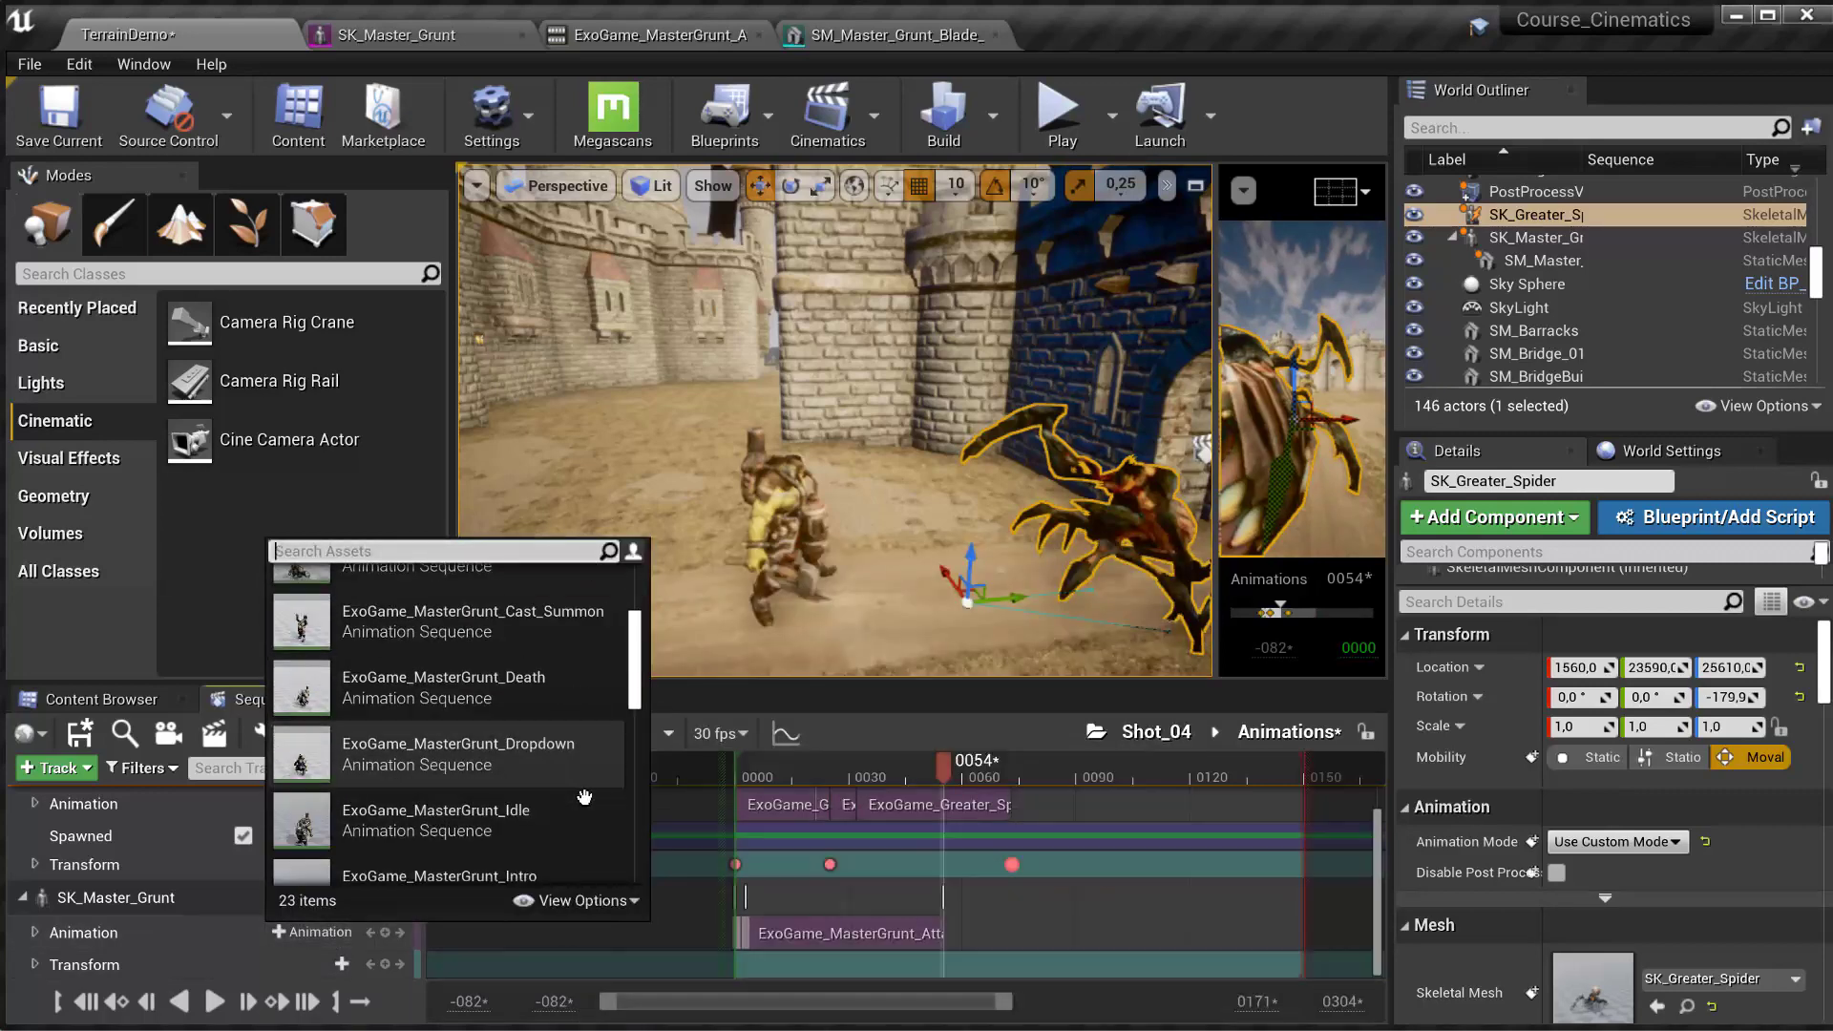
pyautogui.scroll(-3, 584, 795)
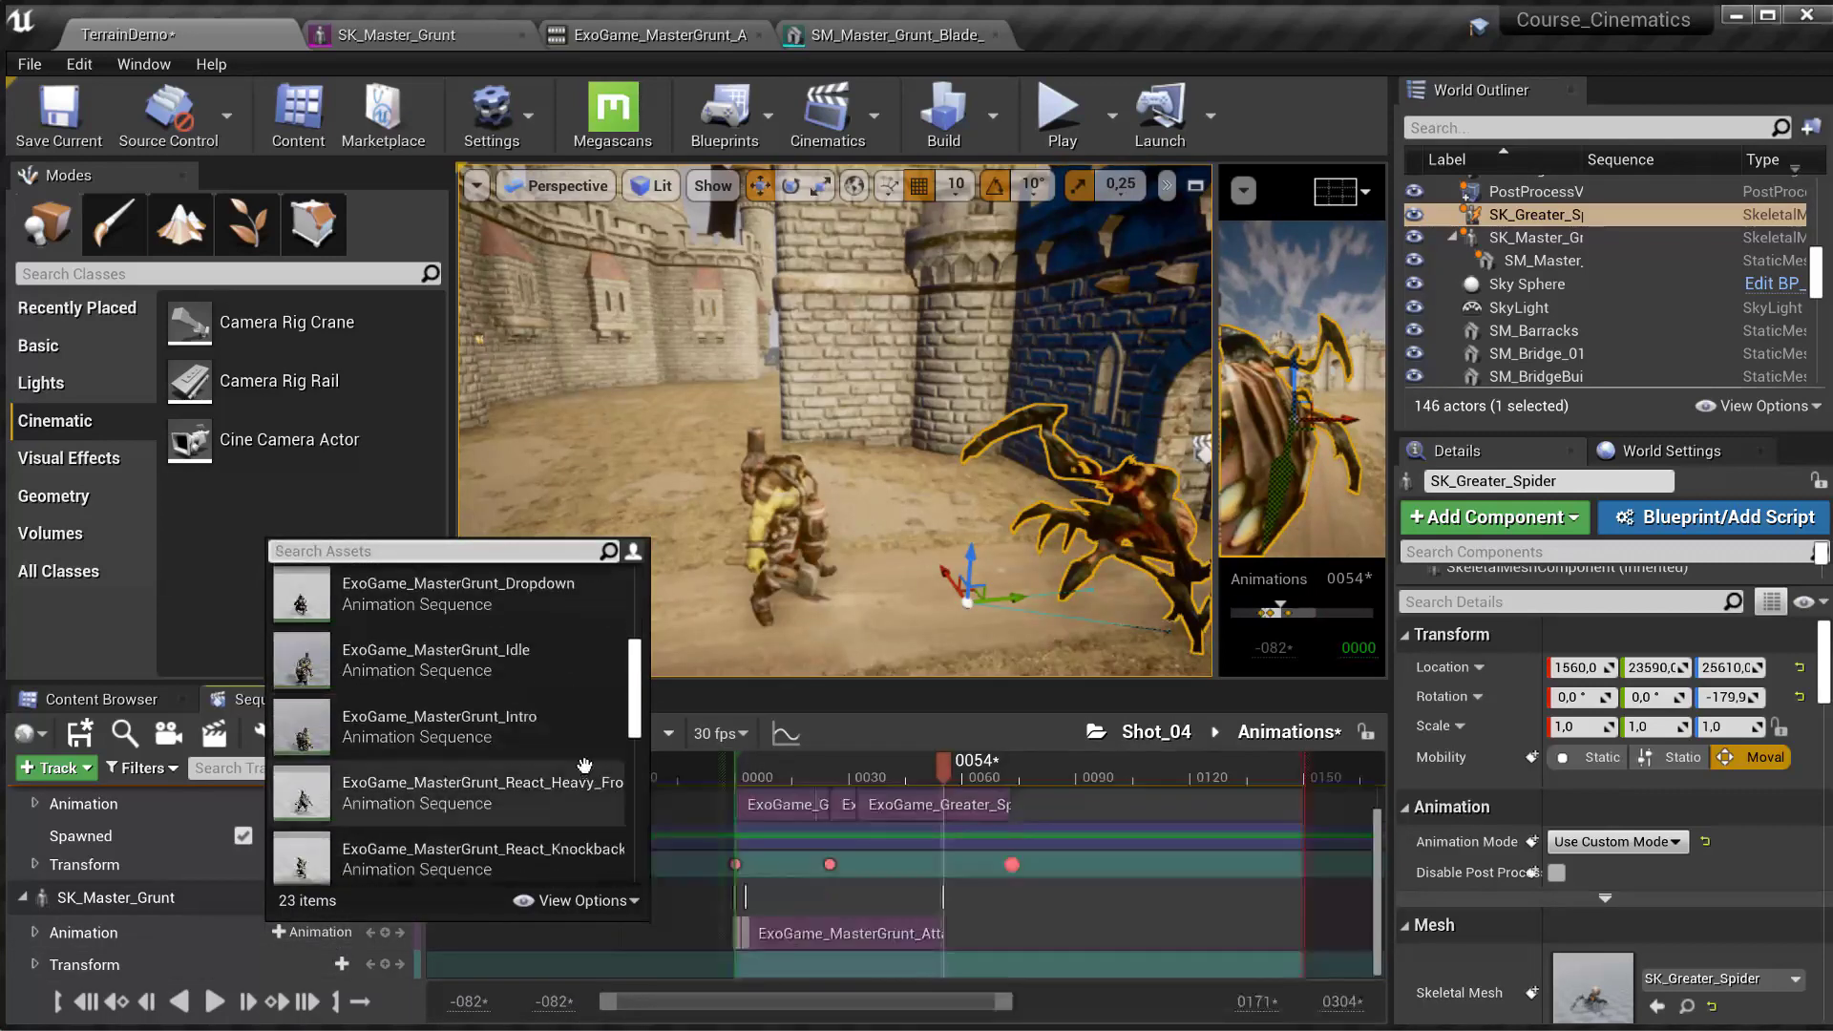
pyautogui.click(547, 654)
# - Place the grunt's idle clip directly after its attack clip on one row, with snapping on, and shorten its end to about frame 131
pyautogui.moveTo(943, 764); pyautogui.dragTo(923, 764)
pyautogui.scroll(-2, 931, 955)
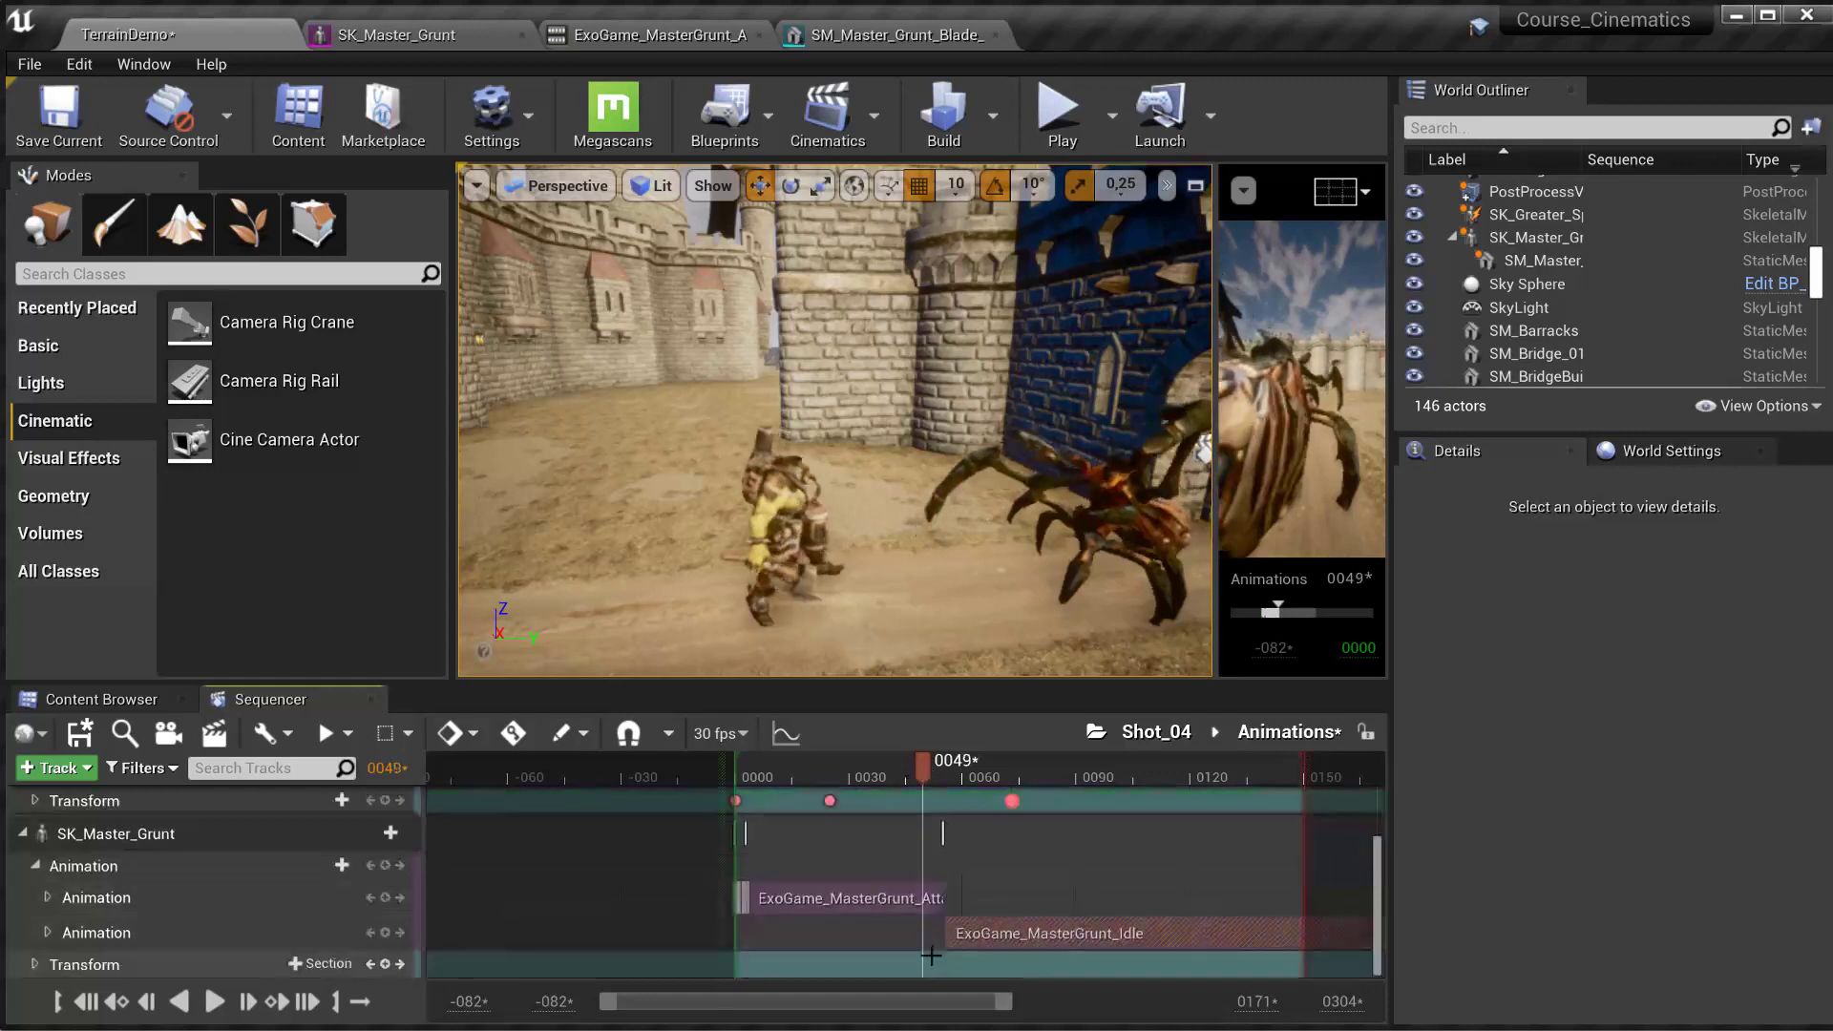
pyautogui.scroll(2, 998, 937)
pyautogui.moveTo(1001, 954); pyautogui.dragTo(1006, 955)
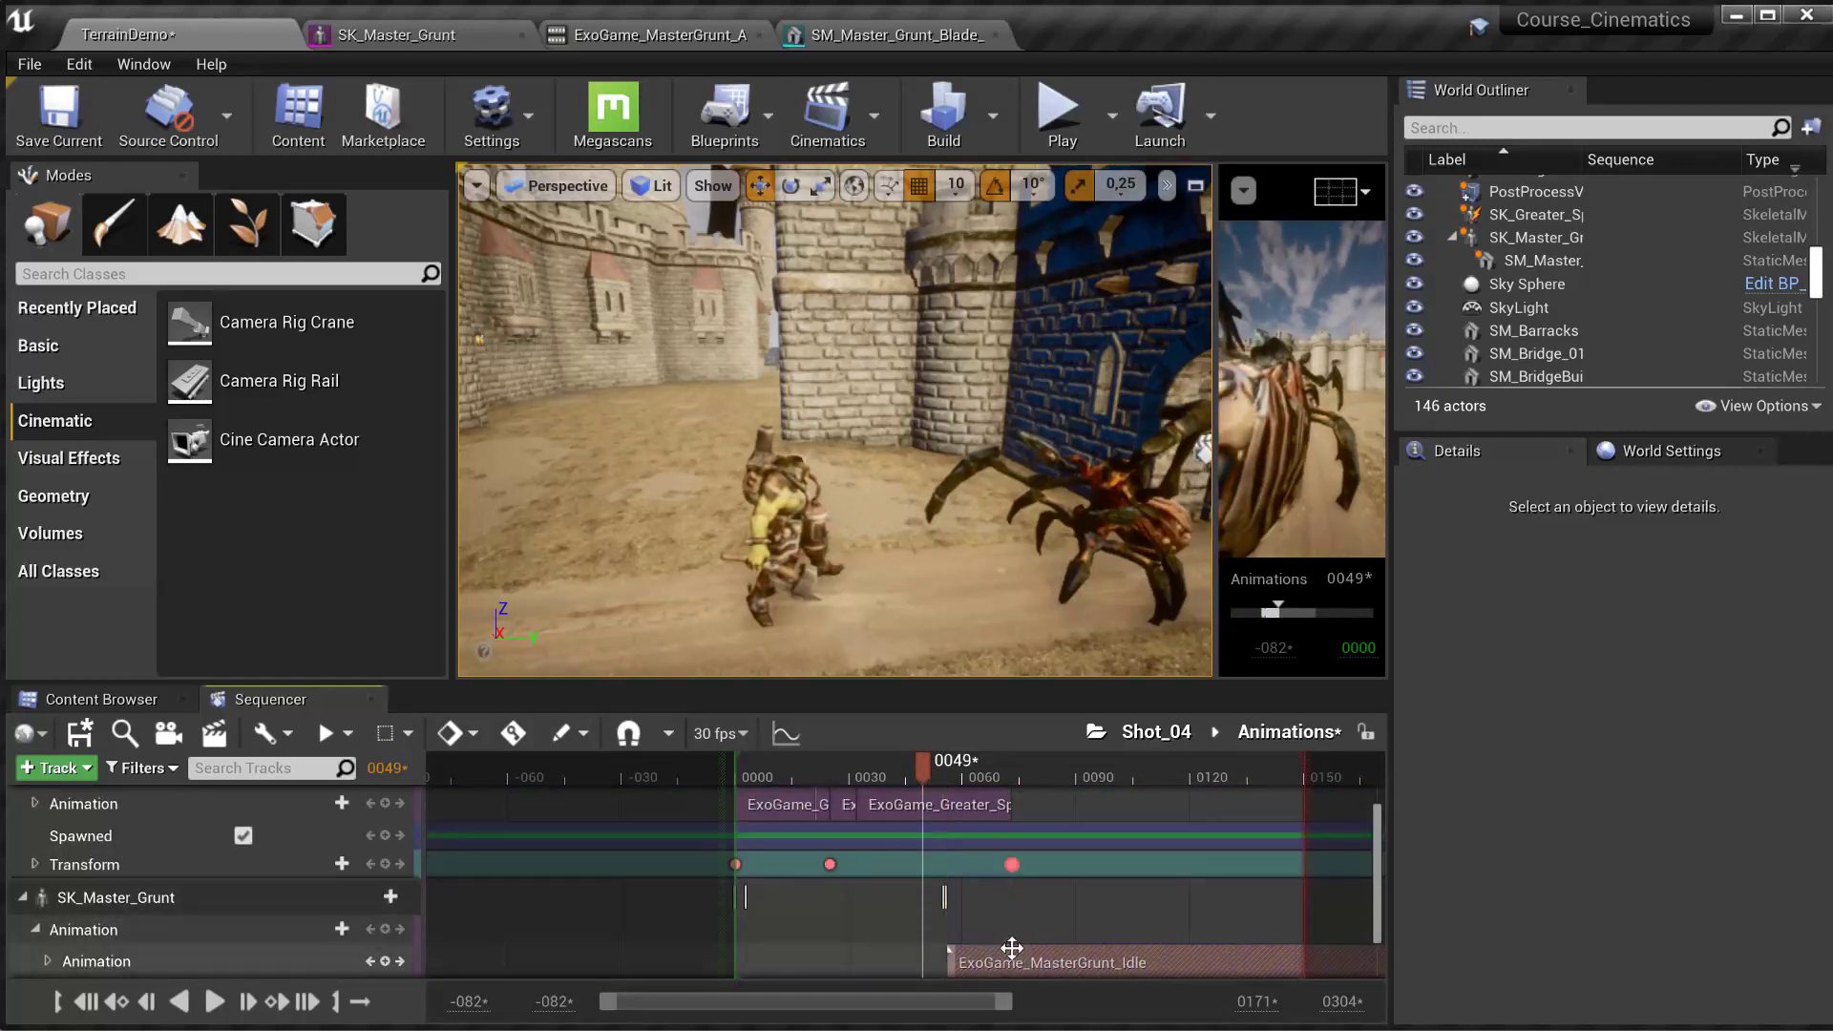
pyautogui.scroll(-2, 1018, 943)
pyautogui.keyDown('ctrl'); pyautogui.scroll(-4, 1162, 949); pyautogui.keyUp('ctrl')
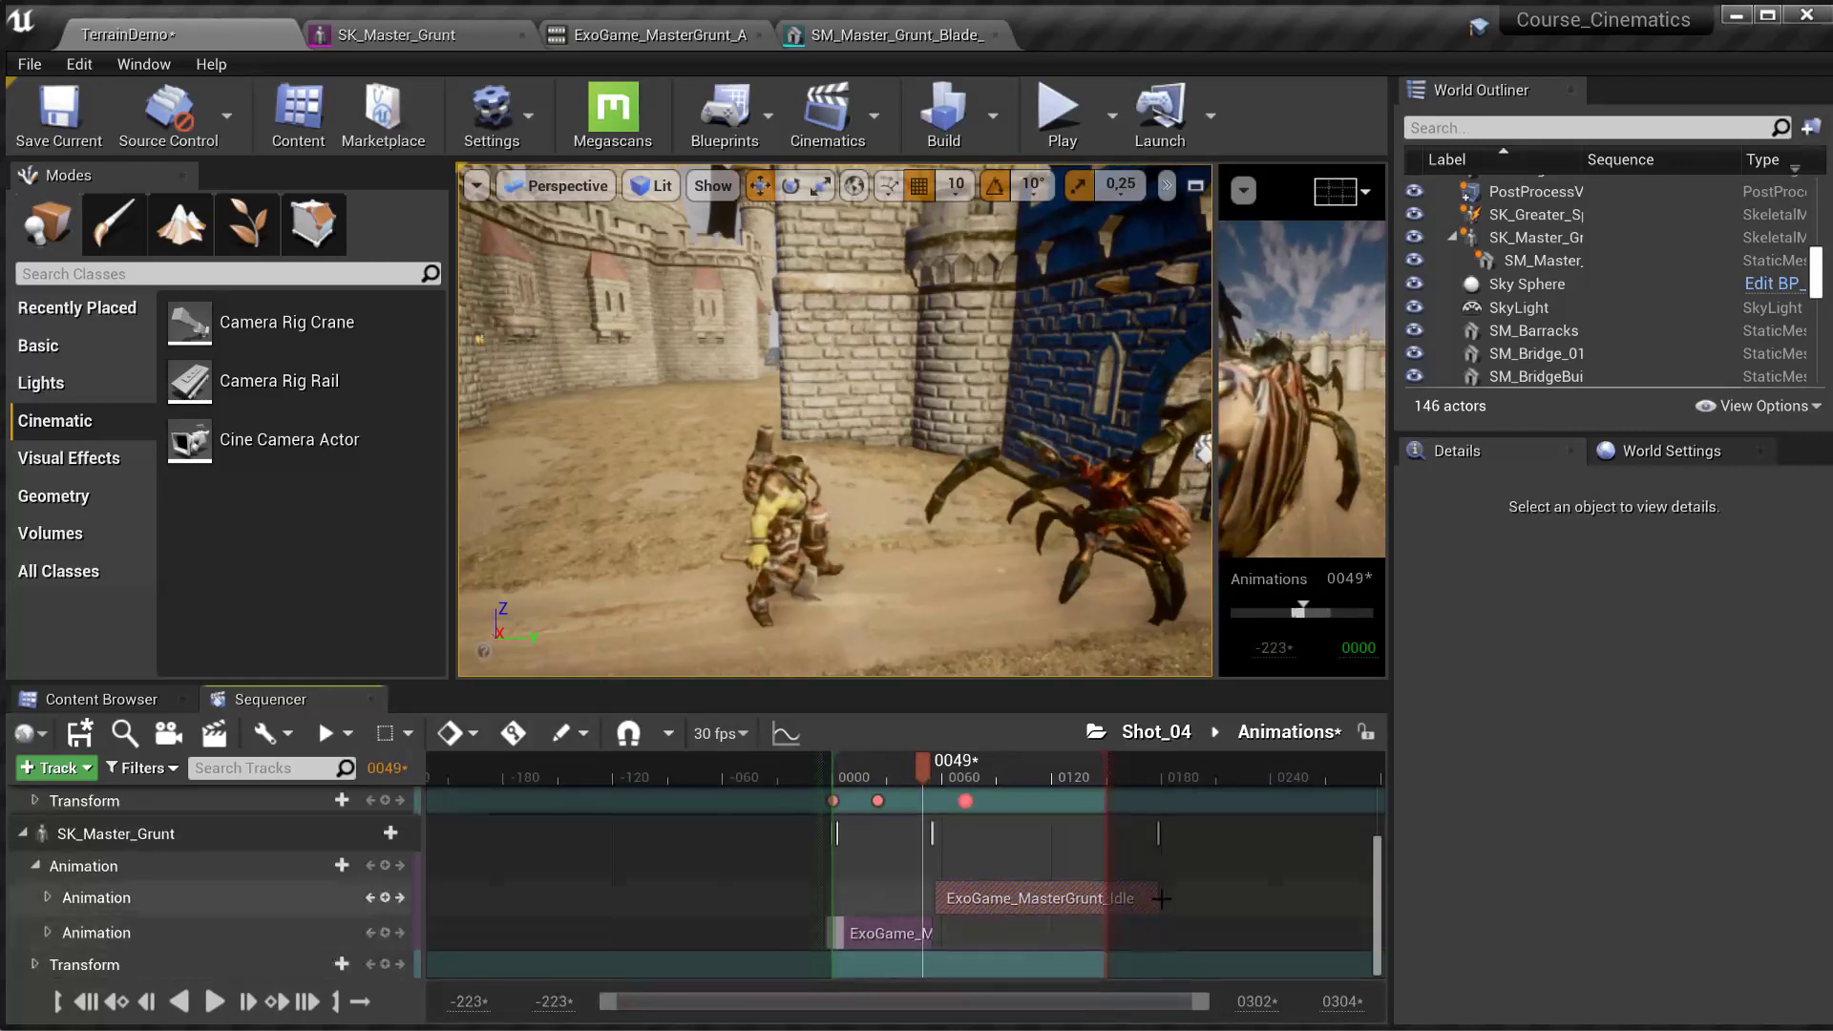
pyautogui.moveTo(1153, 897); pyautogui.dragTo(1077, 933)
pyautogui.keyDown('ctrl'); pyautogui.scroll(8, 977, 939); pyautogui.keyUp('ctrl')
pyautogui.keyDown('ctrl'); pyautogui.scroll(-7, 1070, 931); pyautogui.keyUp('ctrl')
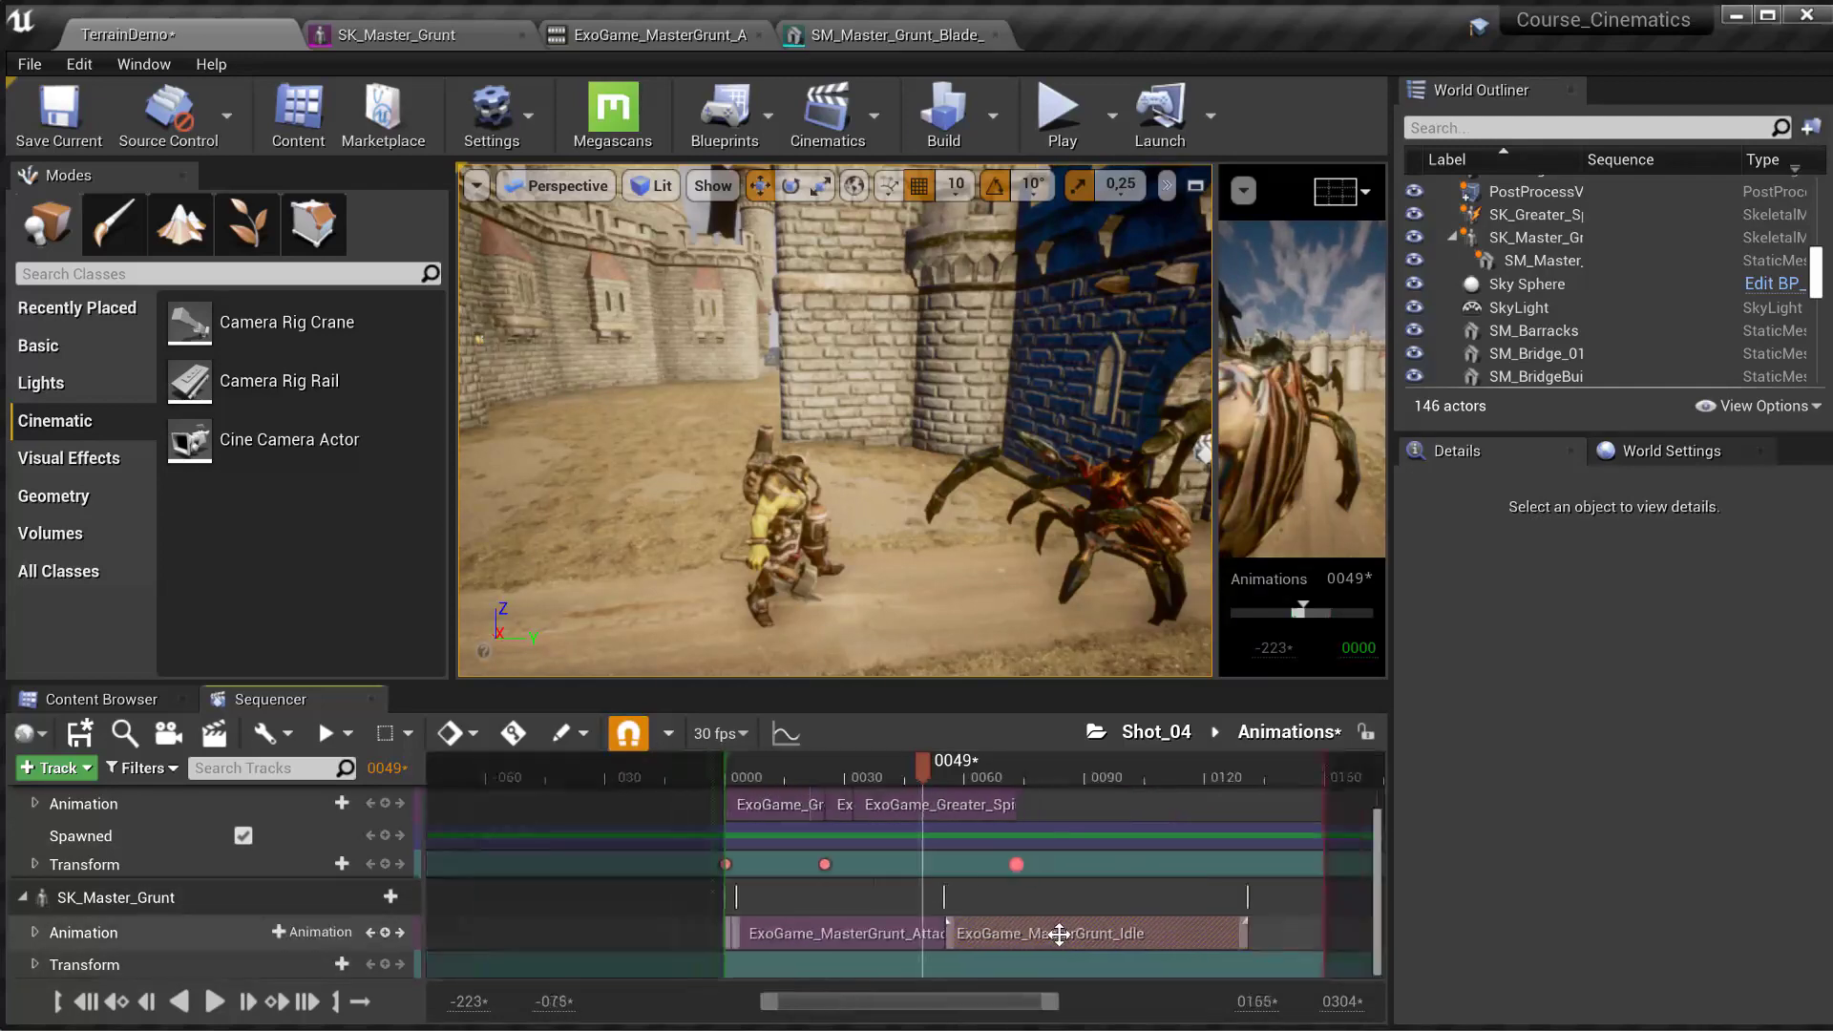
# - Play back the grunt's transition from the melee attack into the idle animation from around frame 50
pyautogui.moveTo(919, 772)
pyautogui.mouseDown()
pyautogui.moveTo(907, 781)
pyautogui.moveTo(1000, 778)
pyautogui.moveTo(942, 785)
pyautogui.moveTo(1005, 796)
pyautogui.moveTo(931, 797)
pyautogui.moveTo(1002, 785)
pyautogui.moveTo(928, 776)
pyautogui.mouseUp()
pyautogui.press('space')
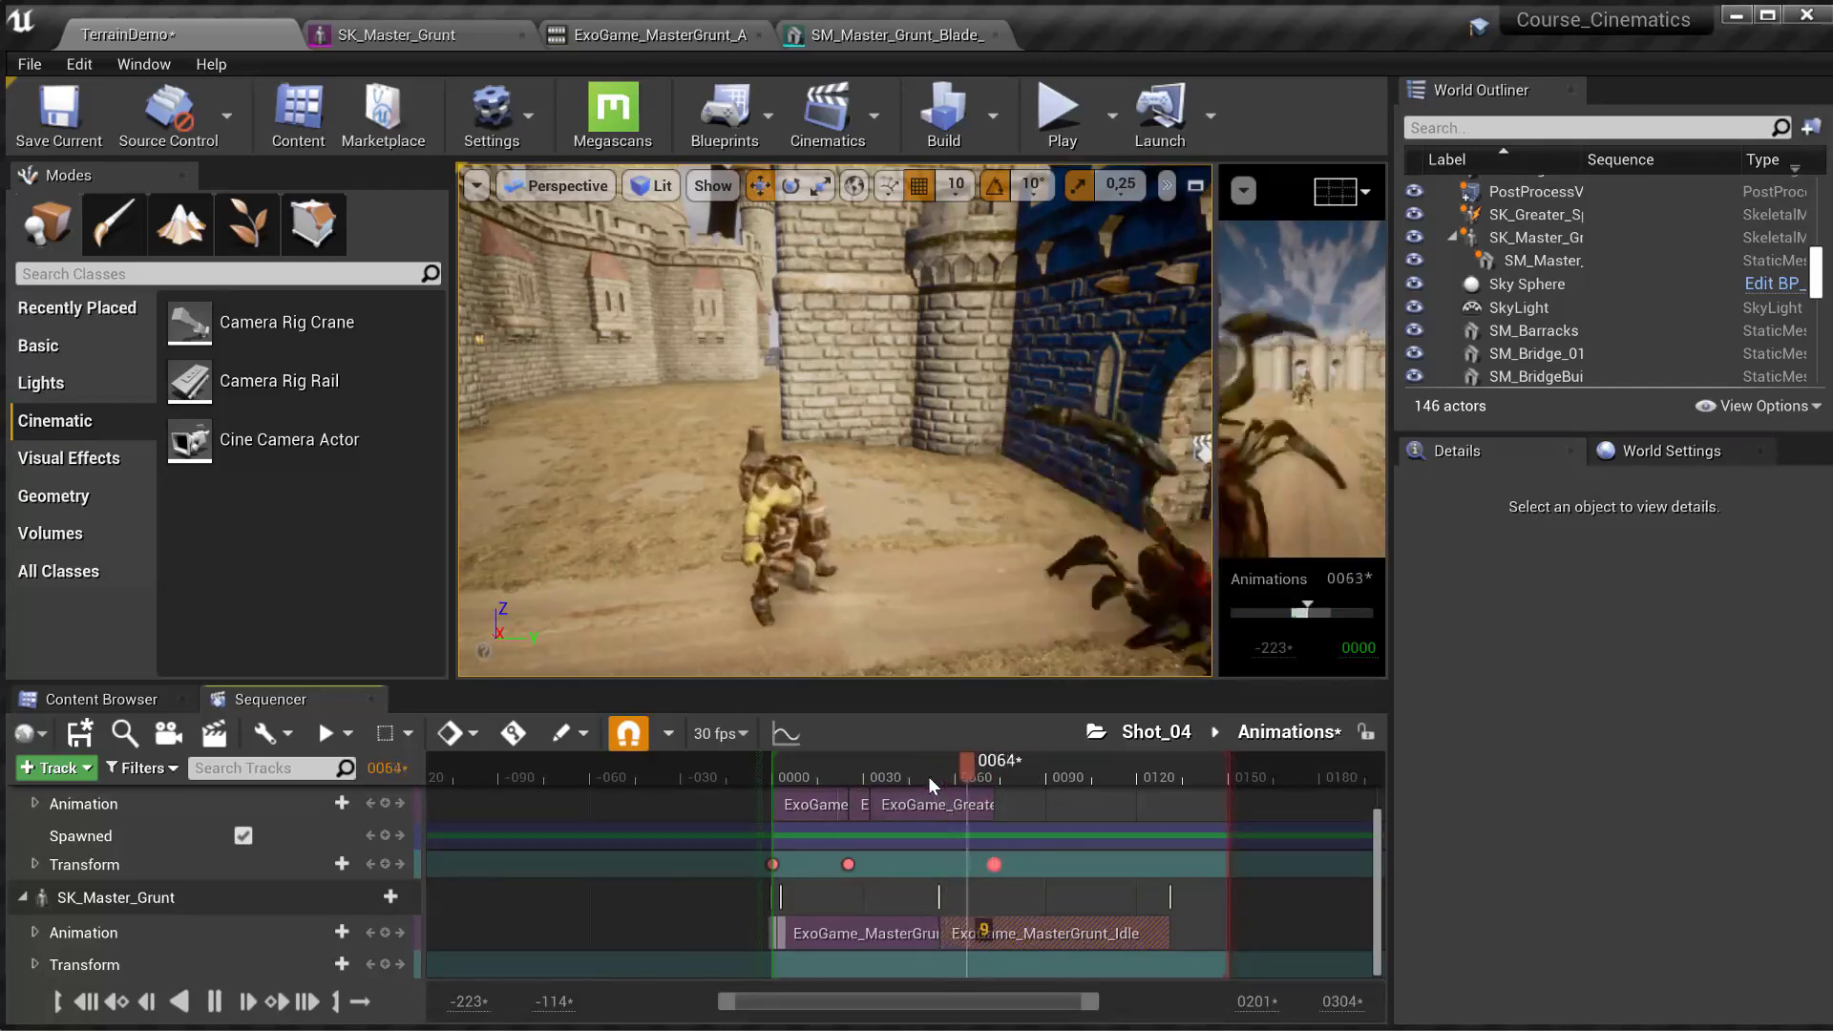
pyautogui.click(894, 771)
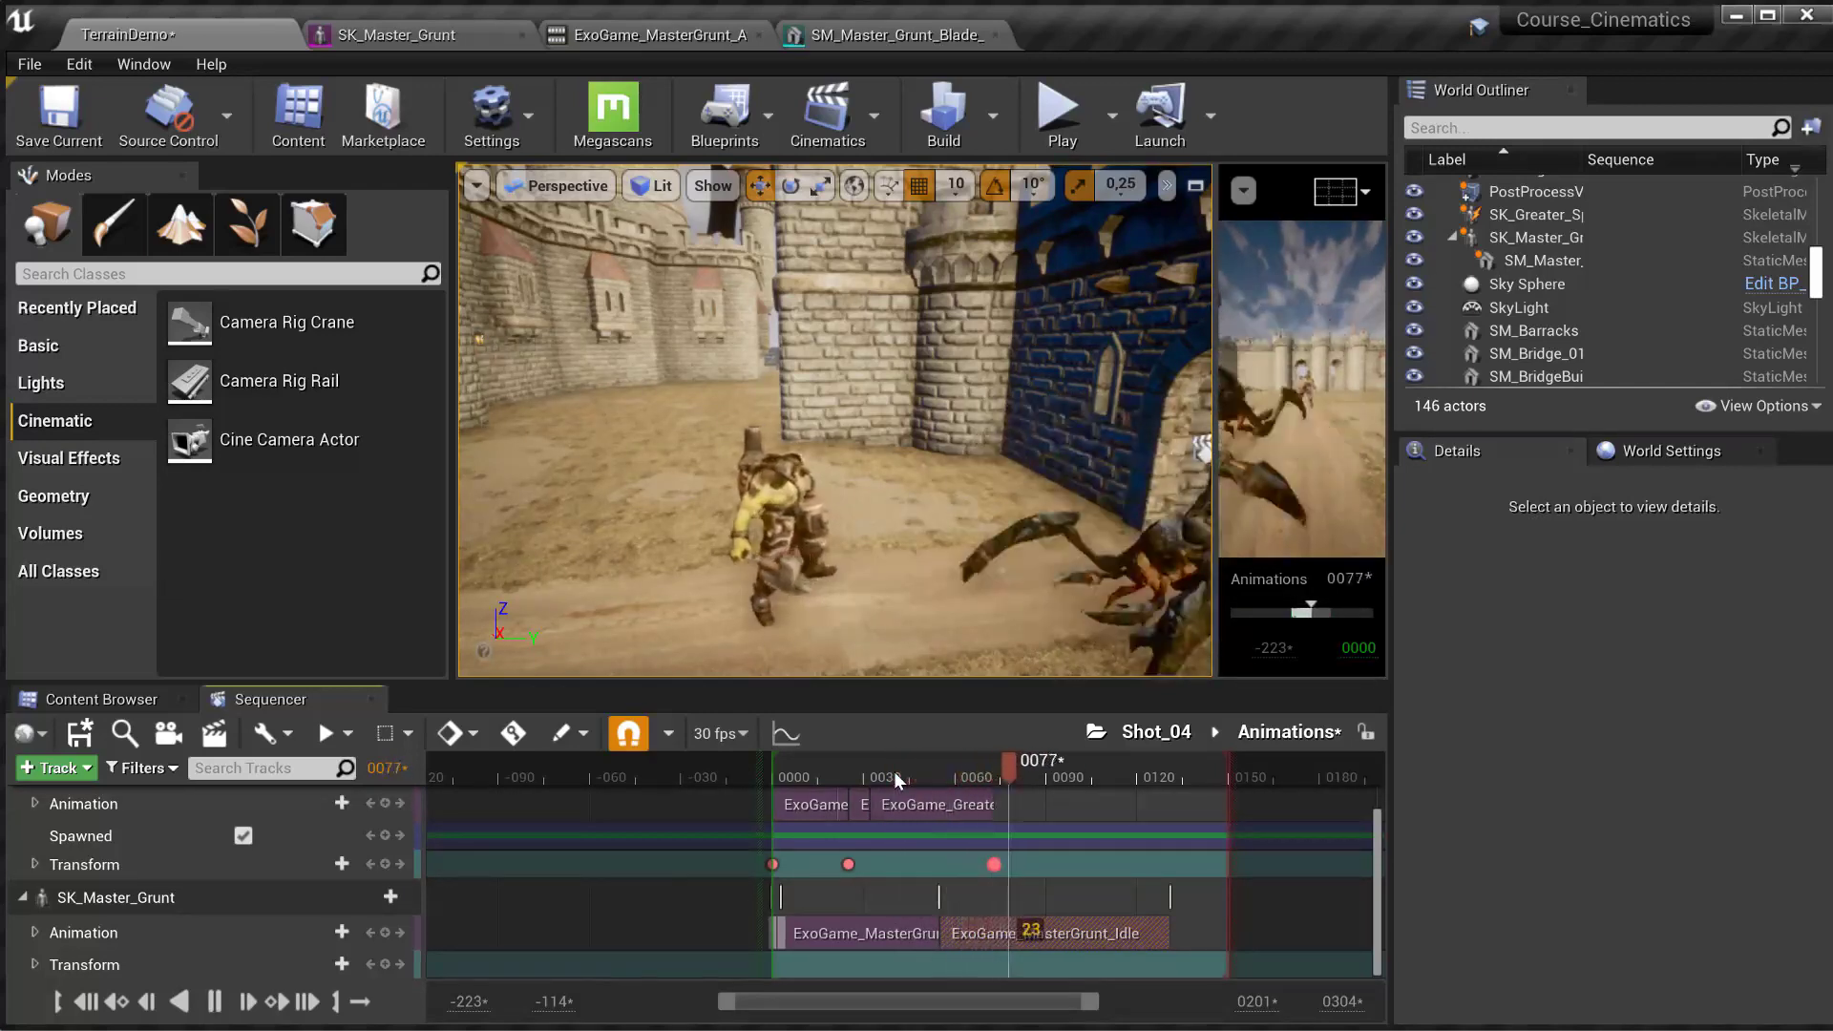
pyautogui.press('space')
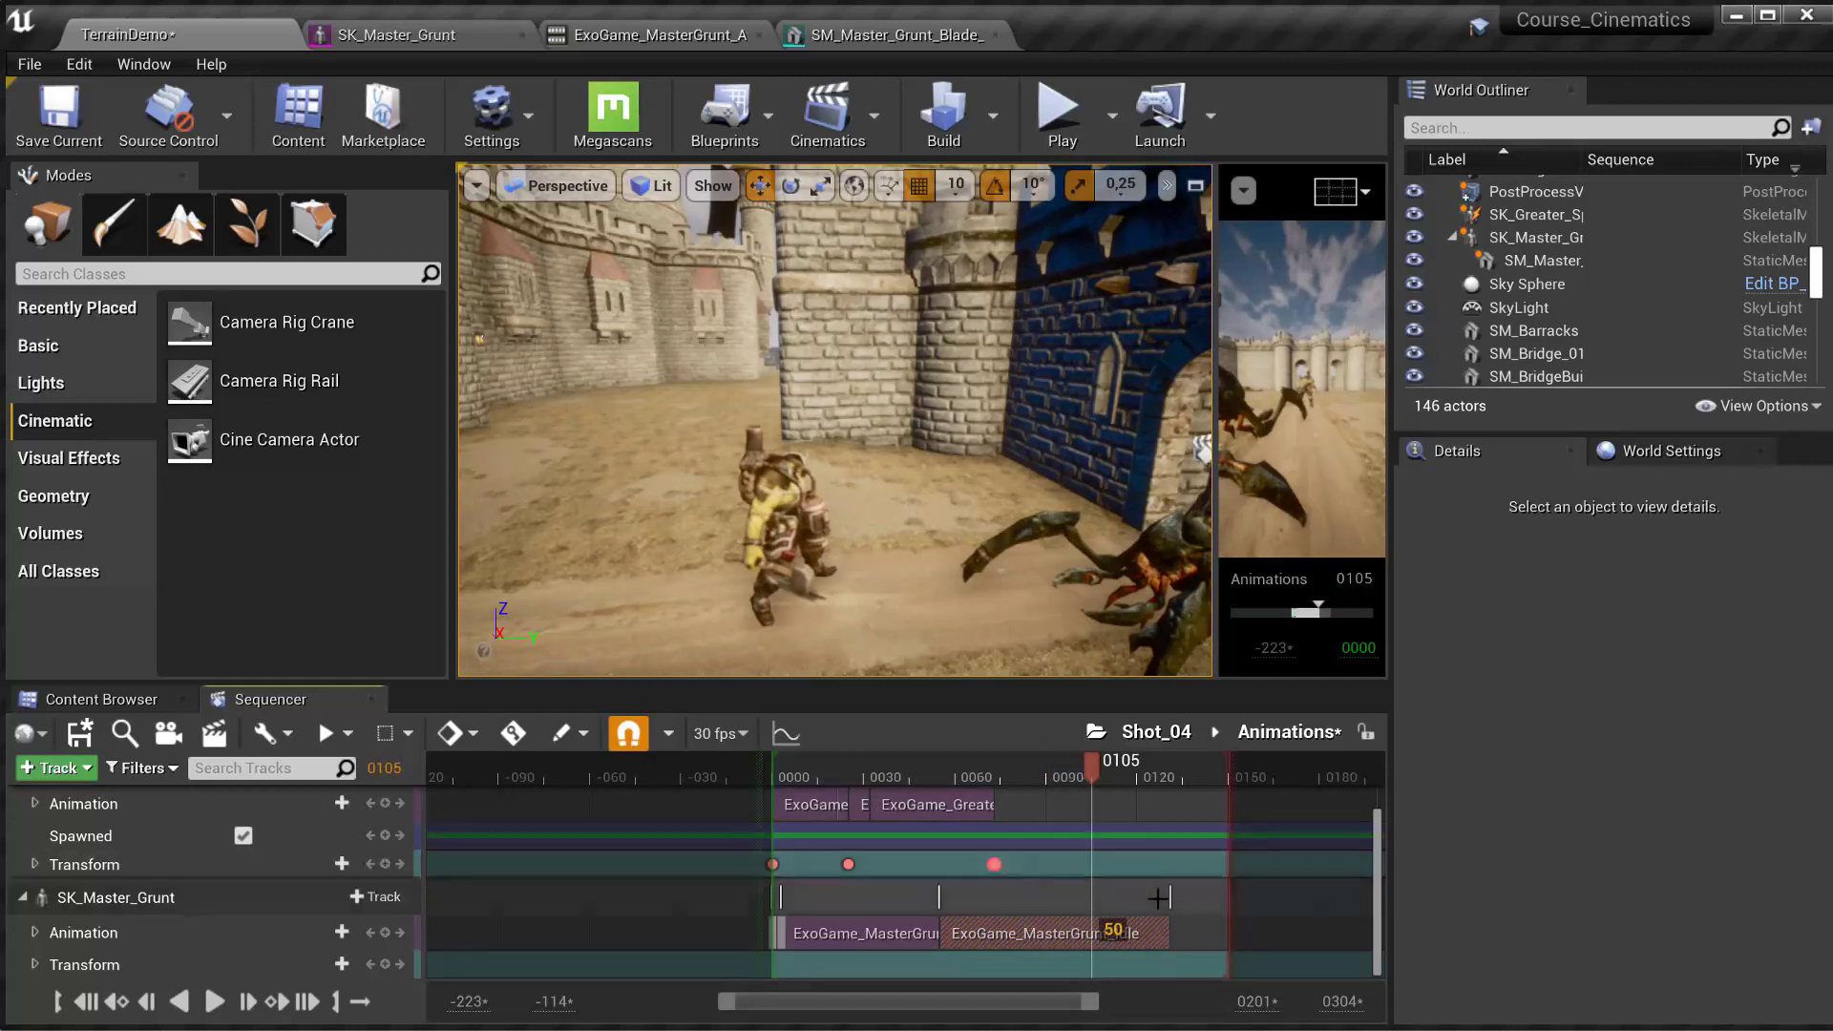
# - Shorten the grunt's idle clip so it ends level with the spider's death clip at about frame 73
pyautogui.scroll(1, 1156, 902)
pyautogui.scroll(-1, 1145, 919)
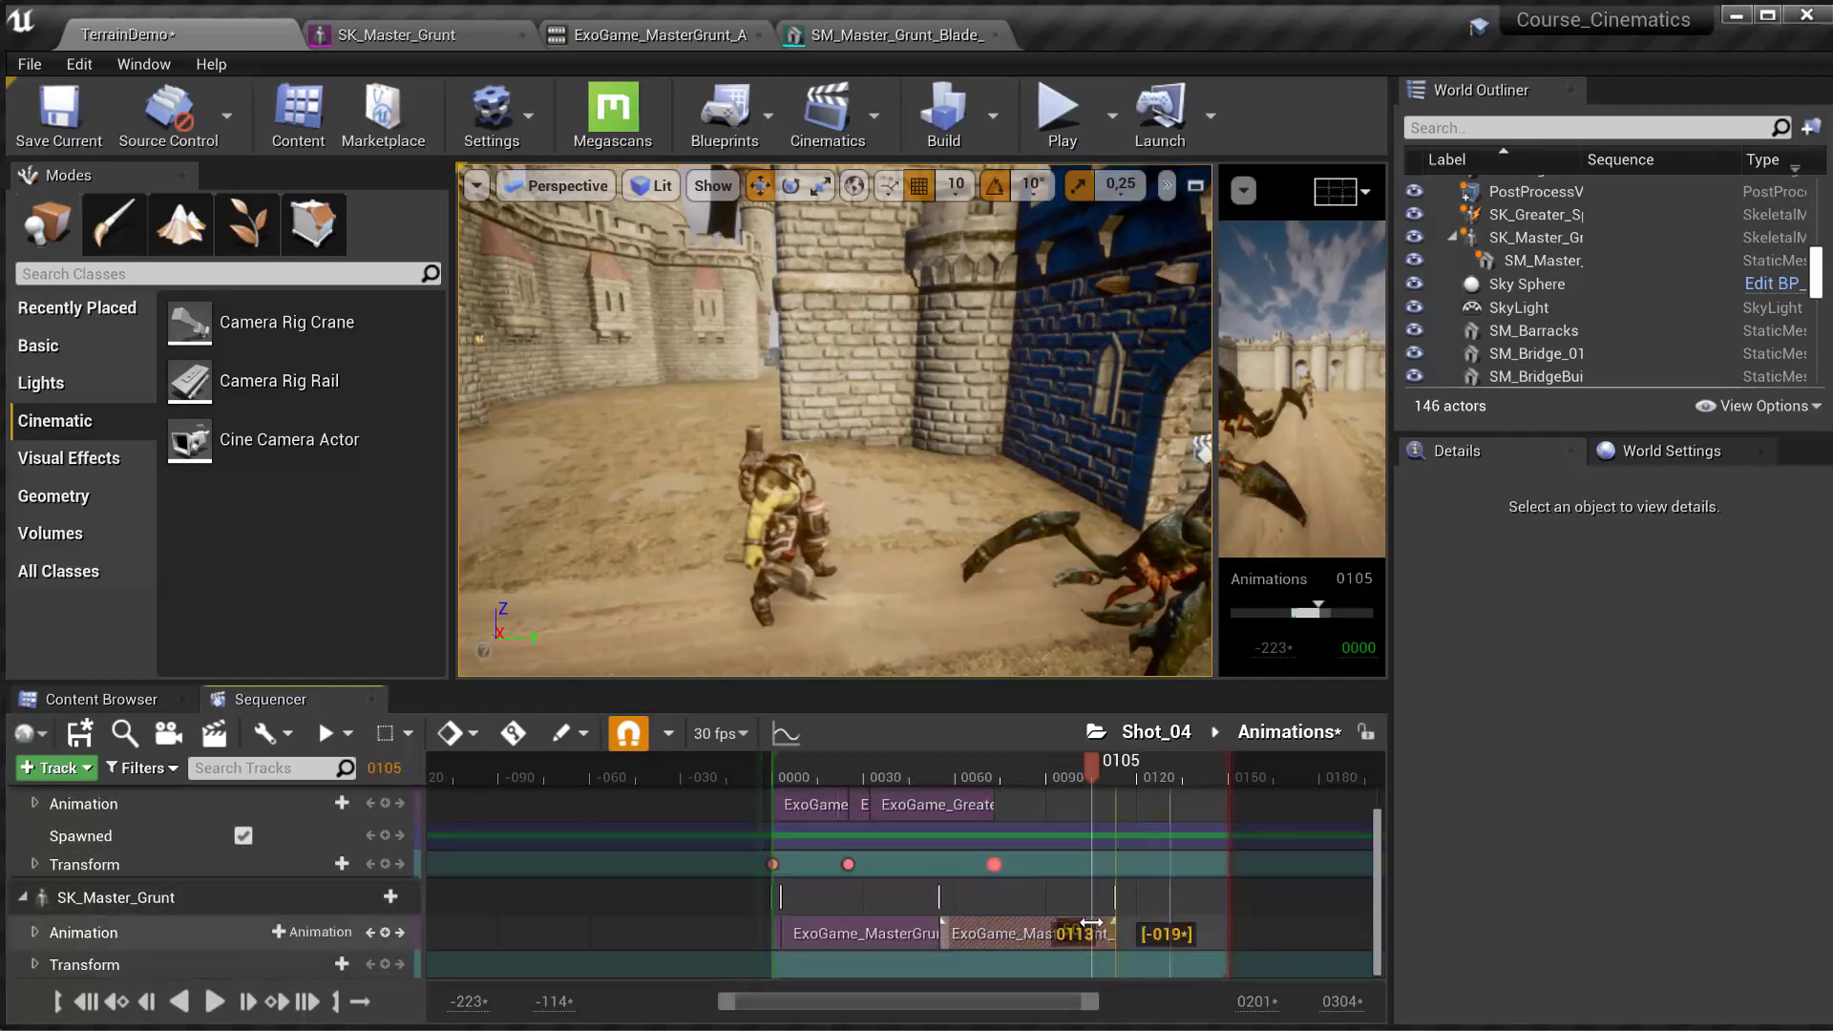
pyautogui.moveTo(1092, 923); pyautogui.dragTo(995, 920)
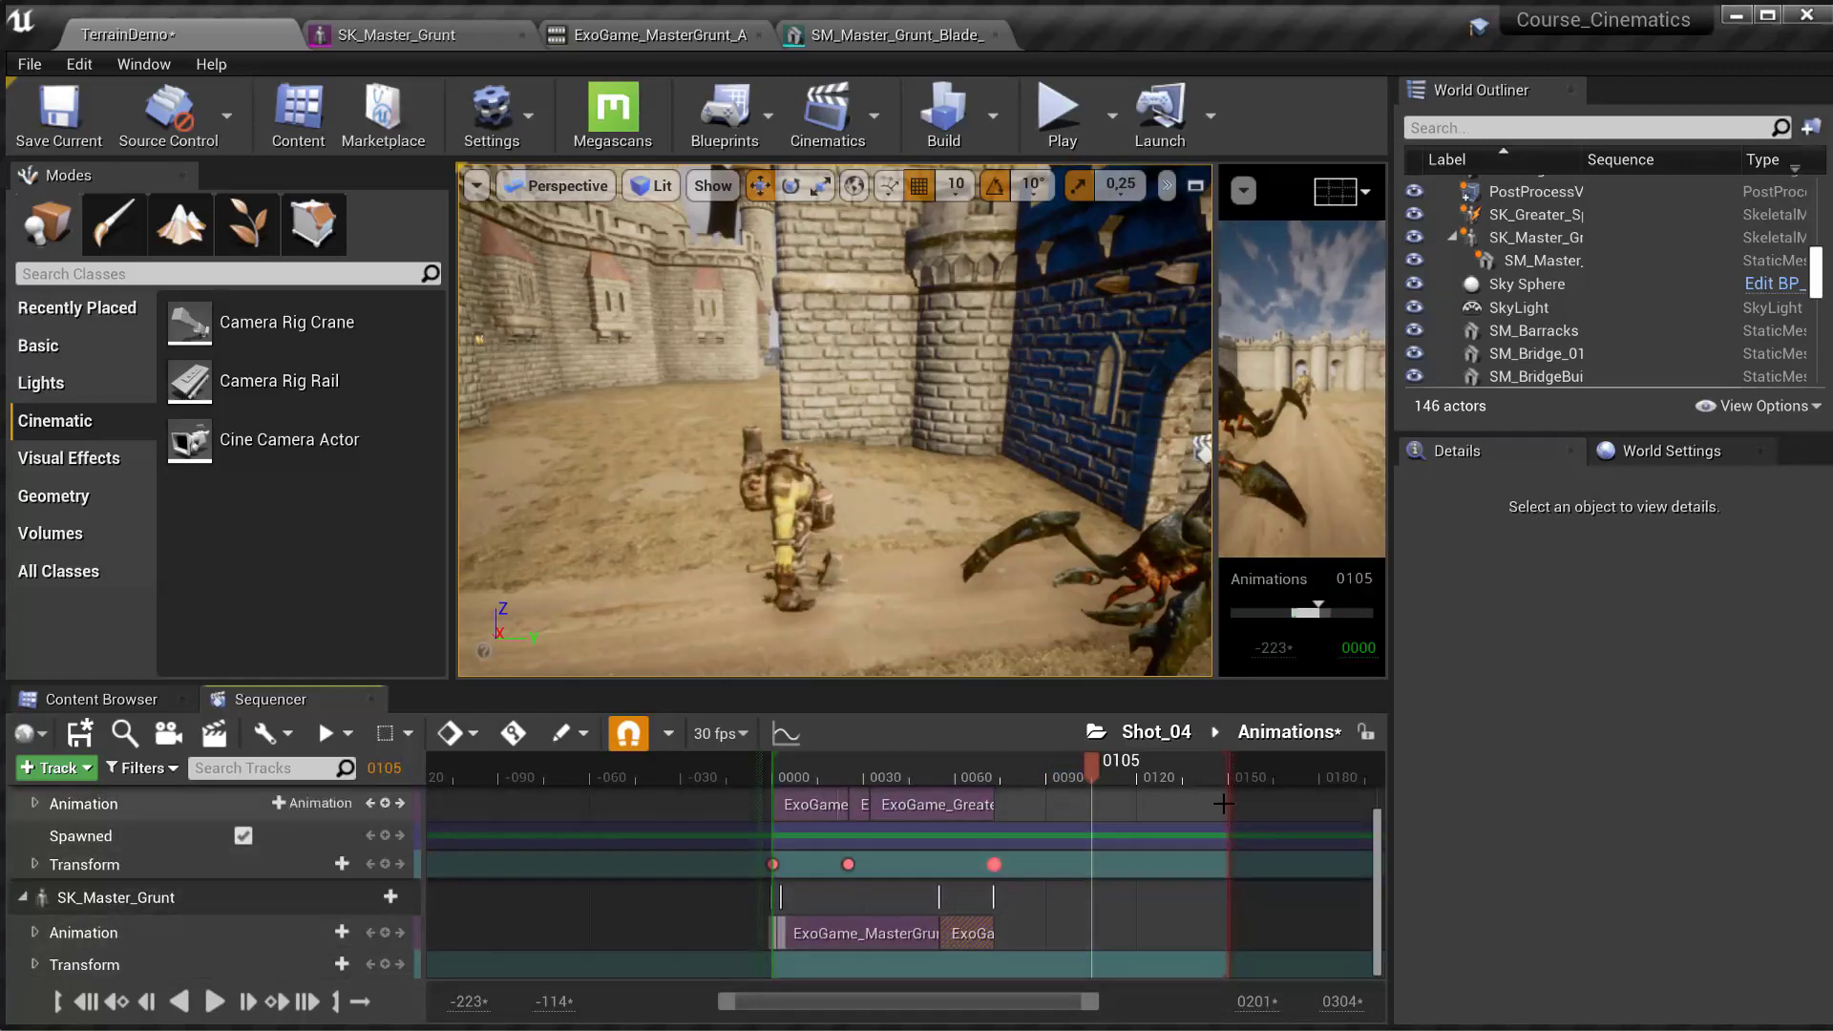
# - Set the playback end of the Animations subsequence to frame 73, where the spider and grunt clips end
pyautogui.moveTo(1207, 768); pyautogui.dragTo(1008, 777)
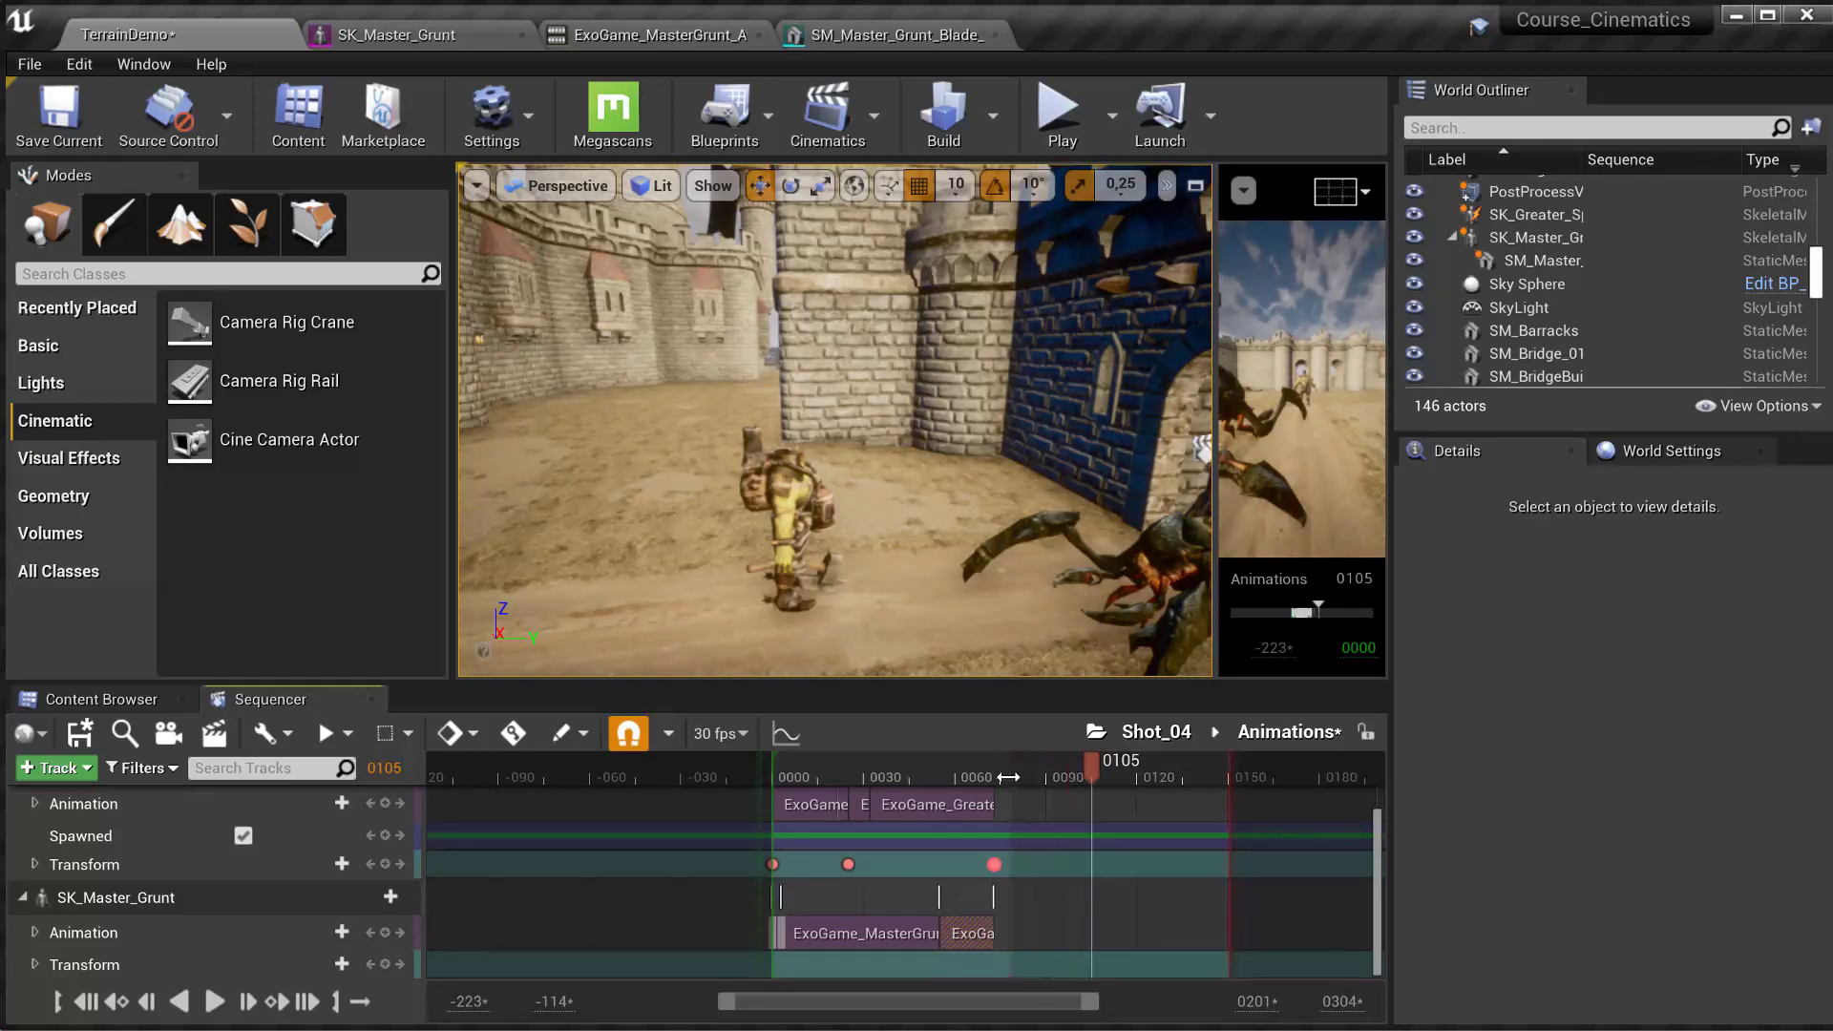
pyautogui.scroll(5, 999, 775)
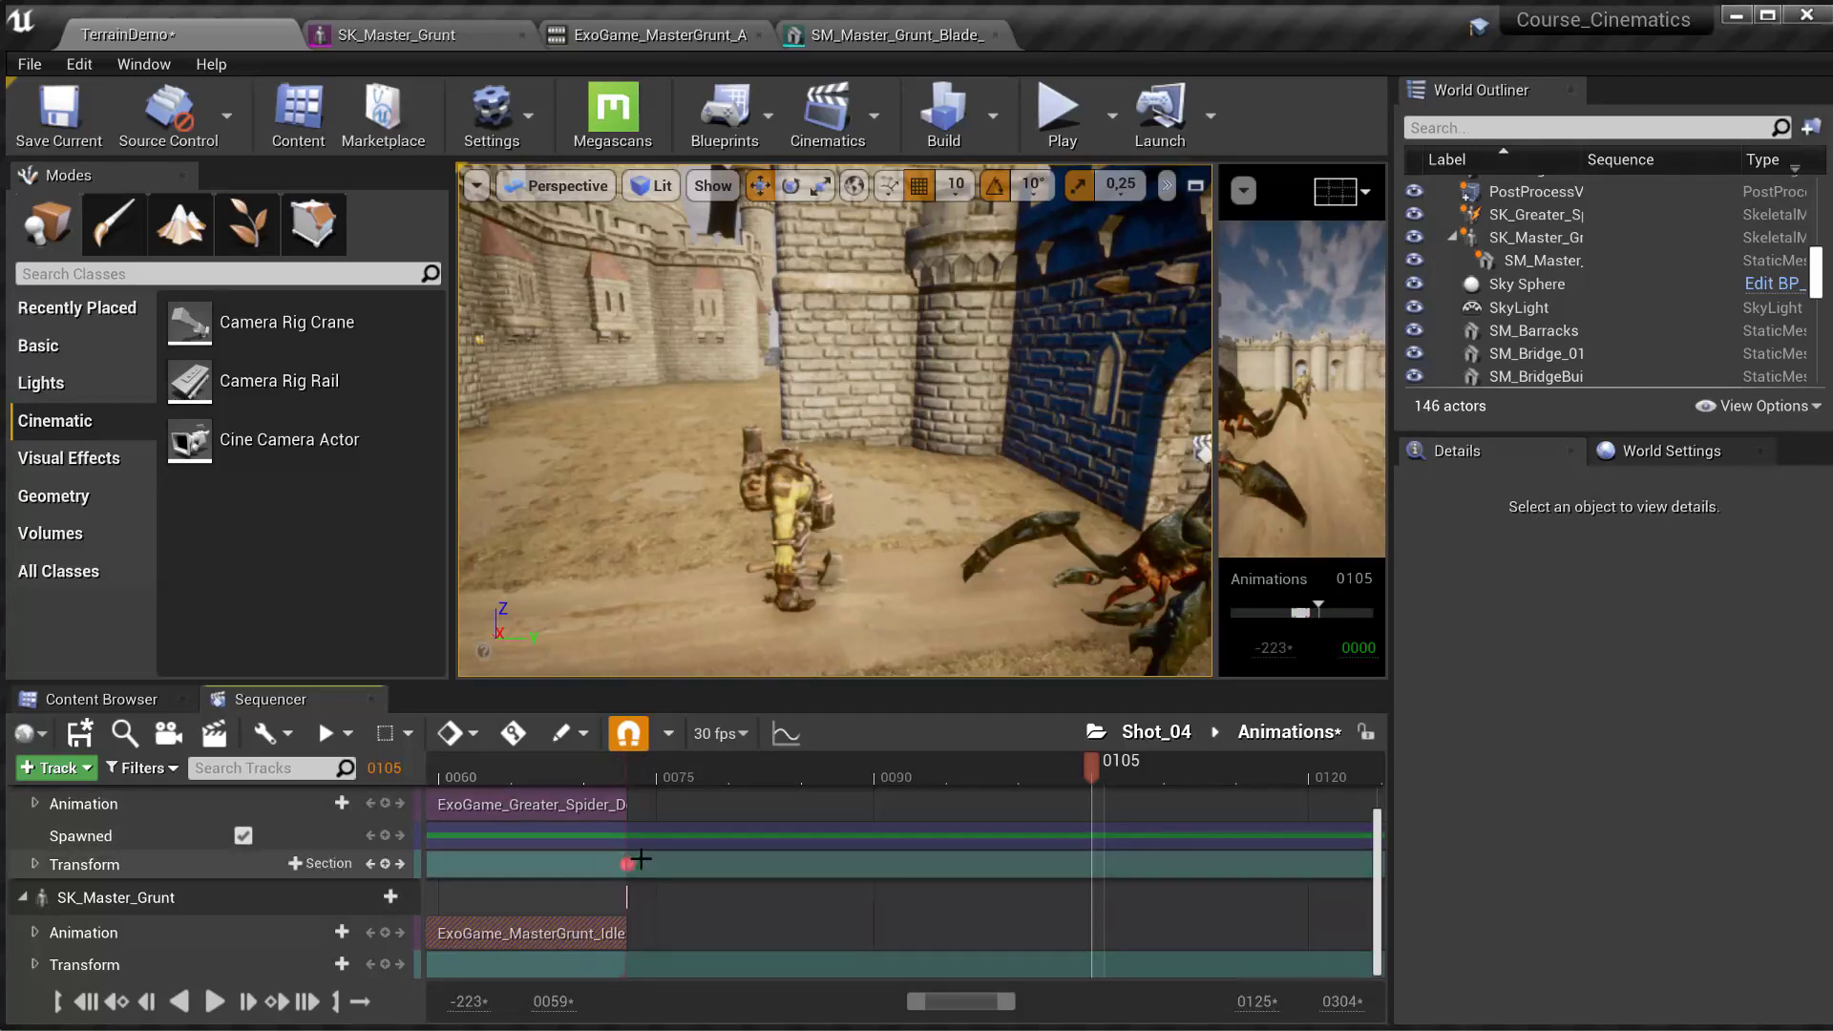
pyautogui.scroll(-5, 952, 859)
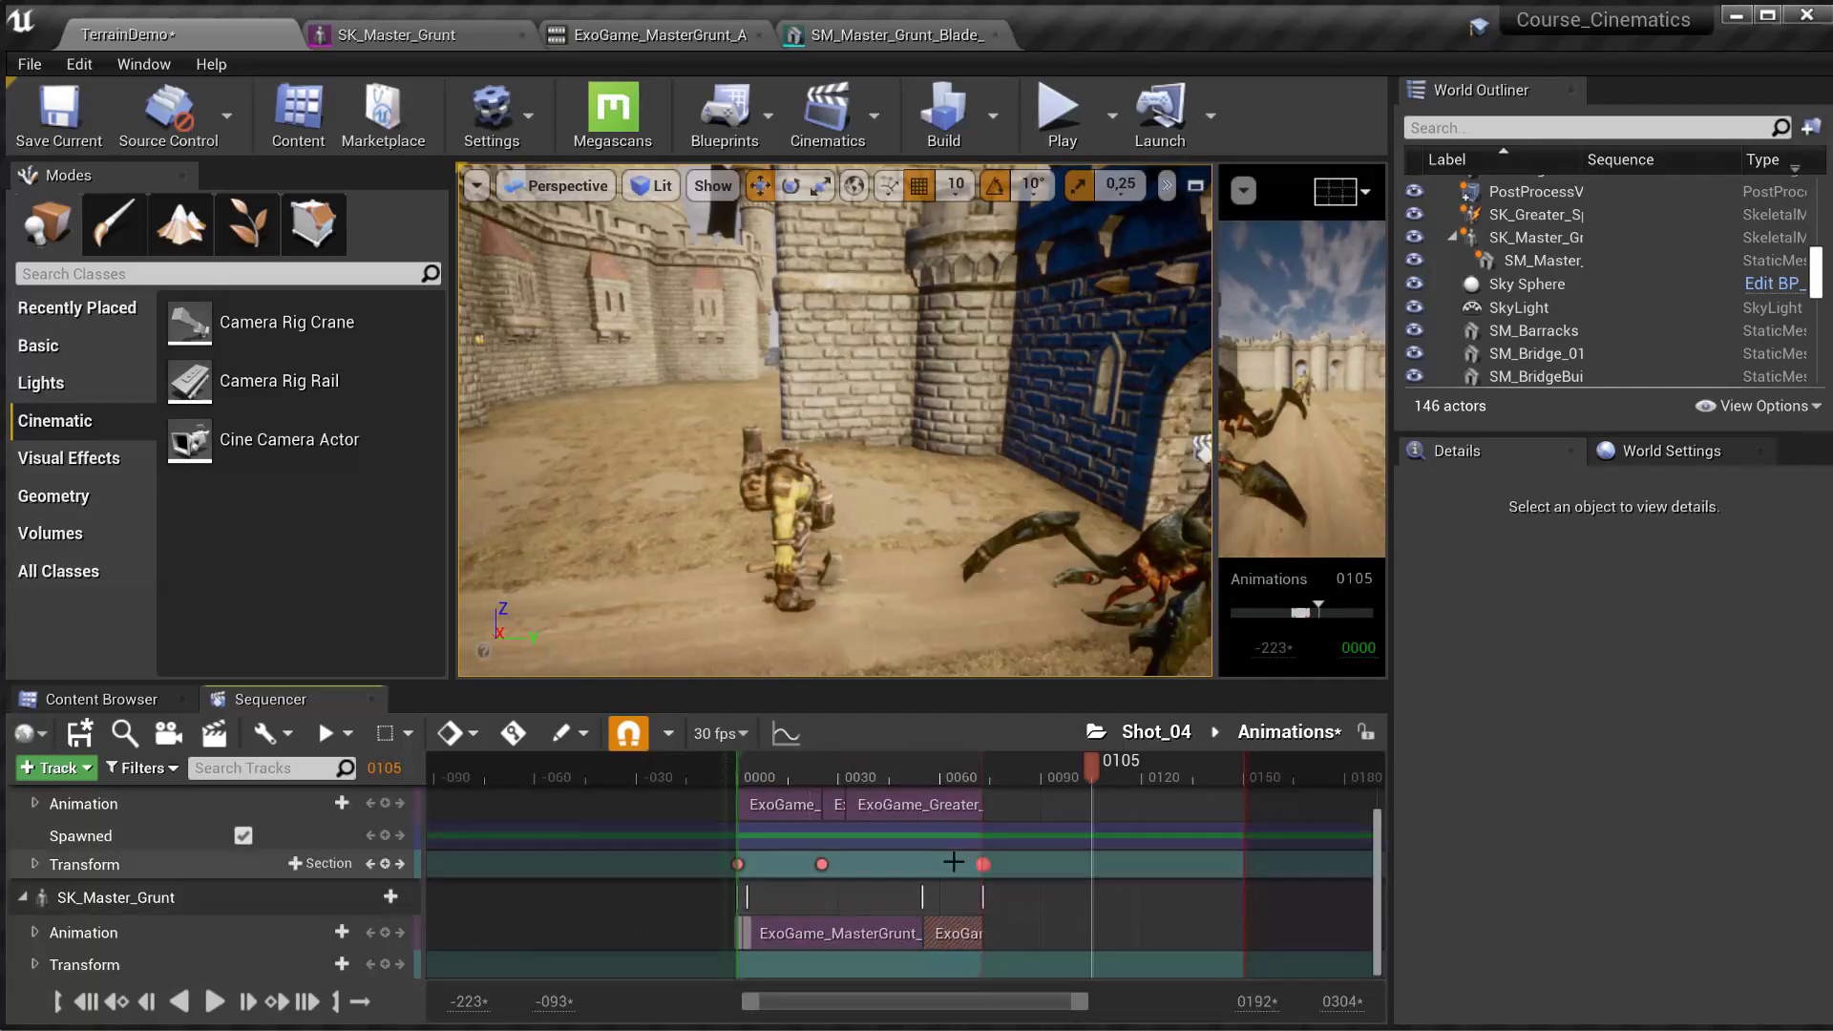
# - Reframe the grunt and spider, move the playhead to frame 72, and return to the parent sequence Shot_04
pyautogui.moveTo(922, 573); pyautogui.dragTo(973, 539, button='right')
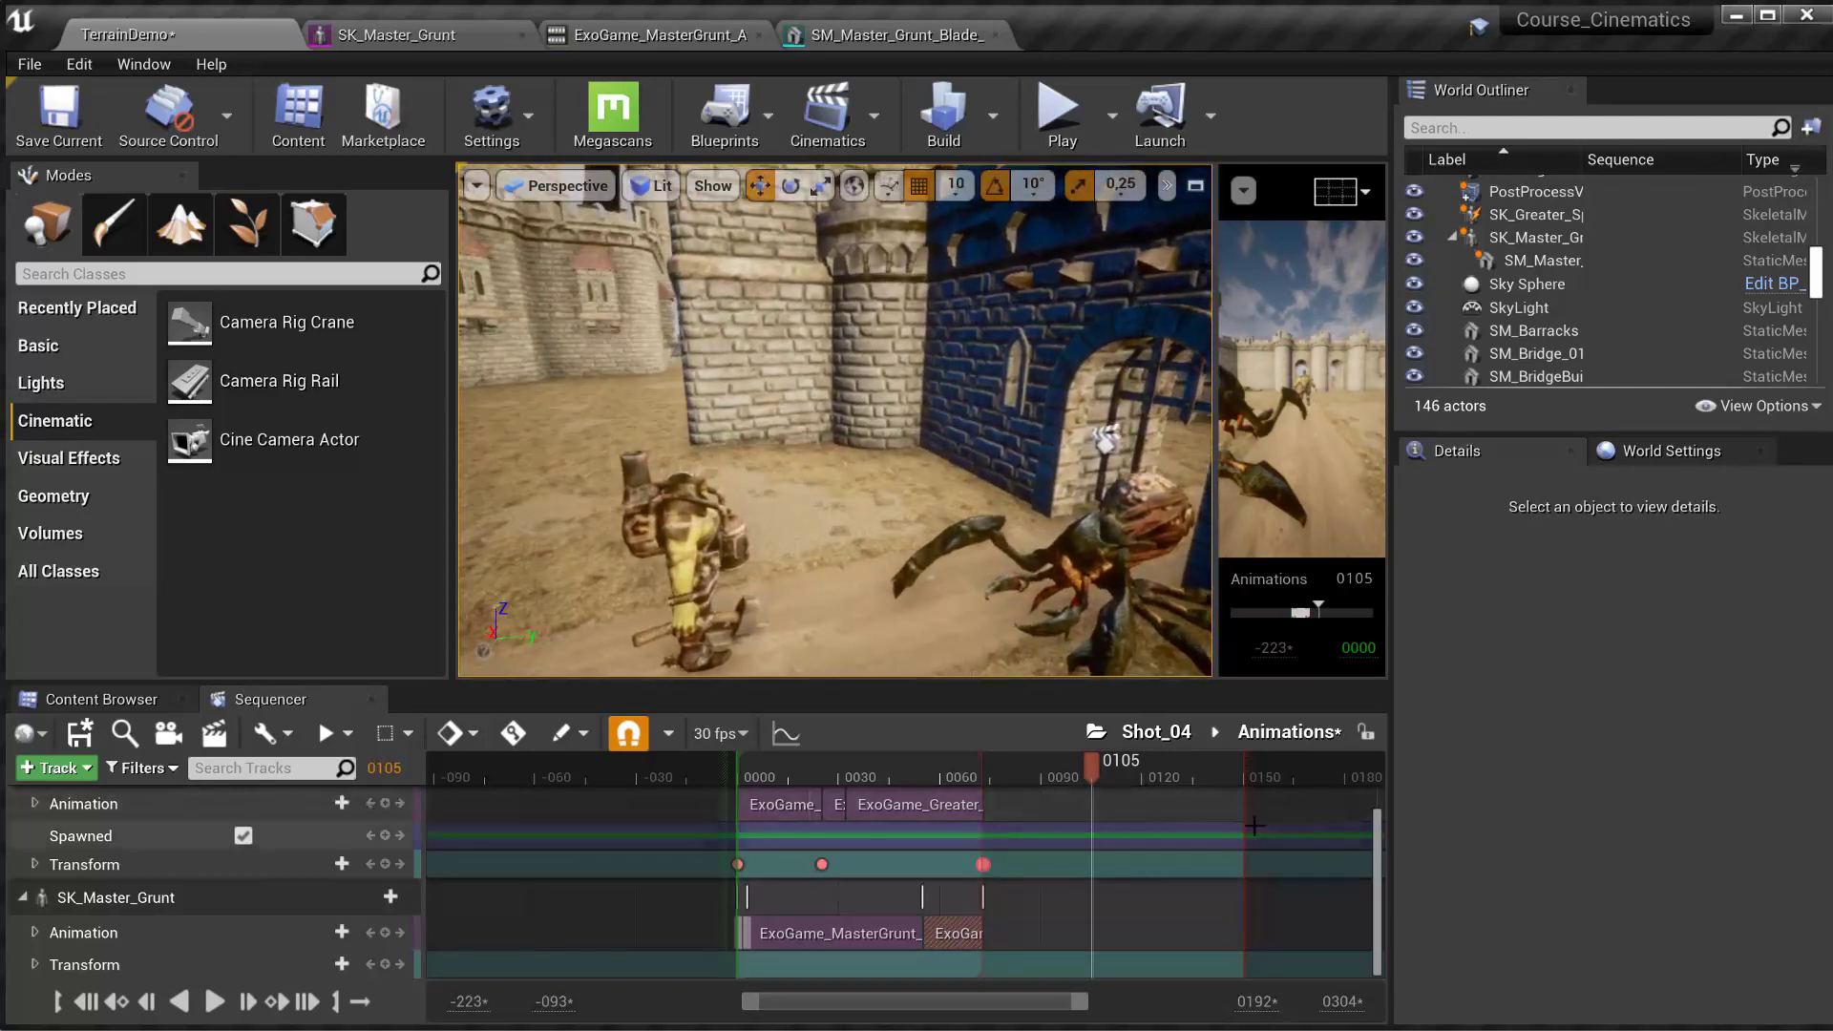
pyautogui.moveTo(1094, 764); pyautogui.dragTo(980, 761)
pyautogui.click(1165, 733)
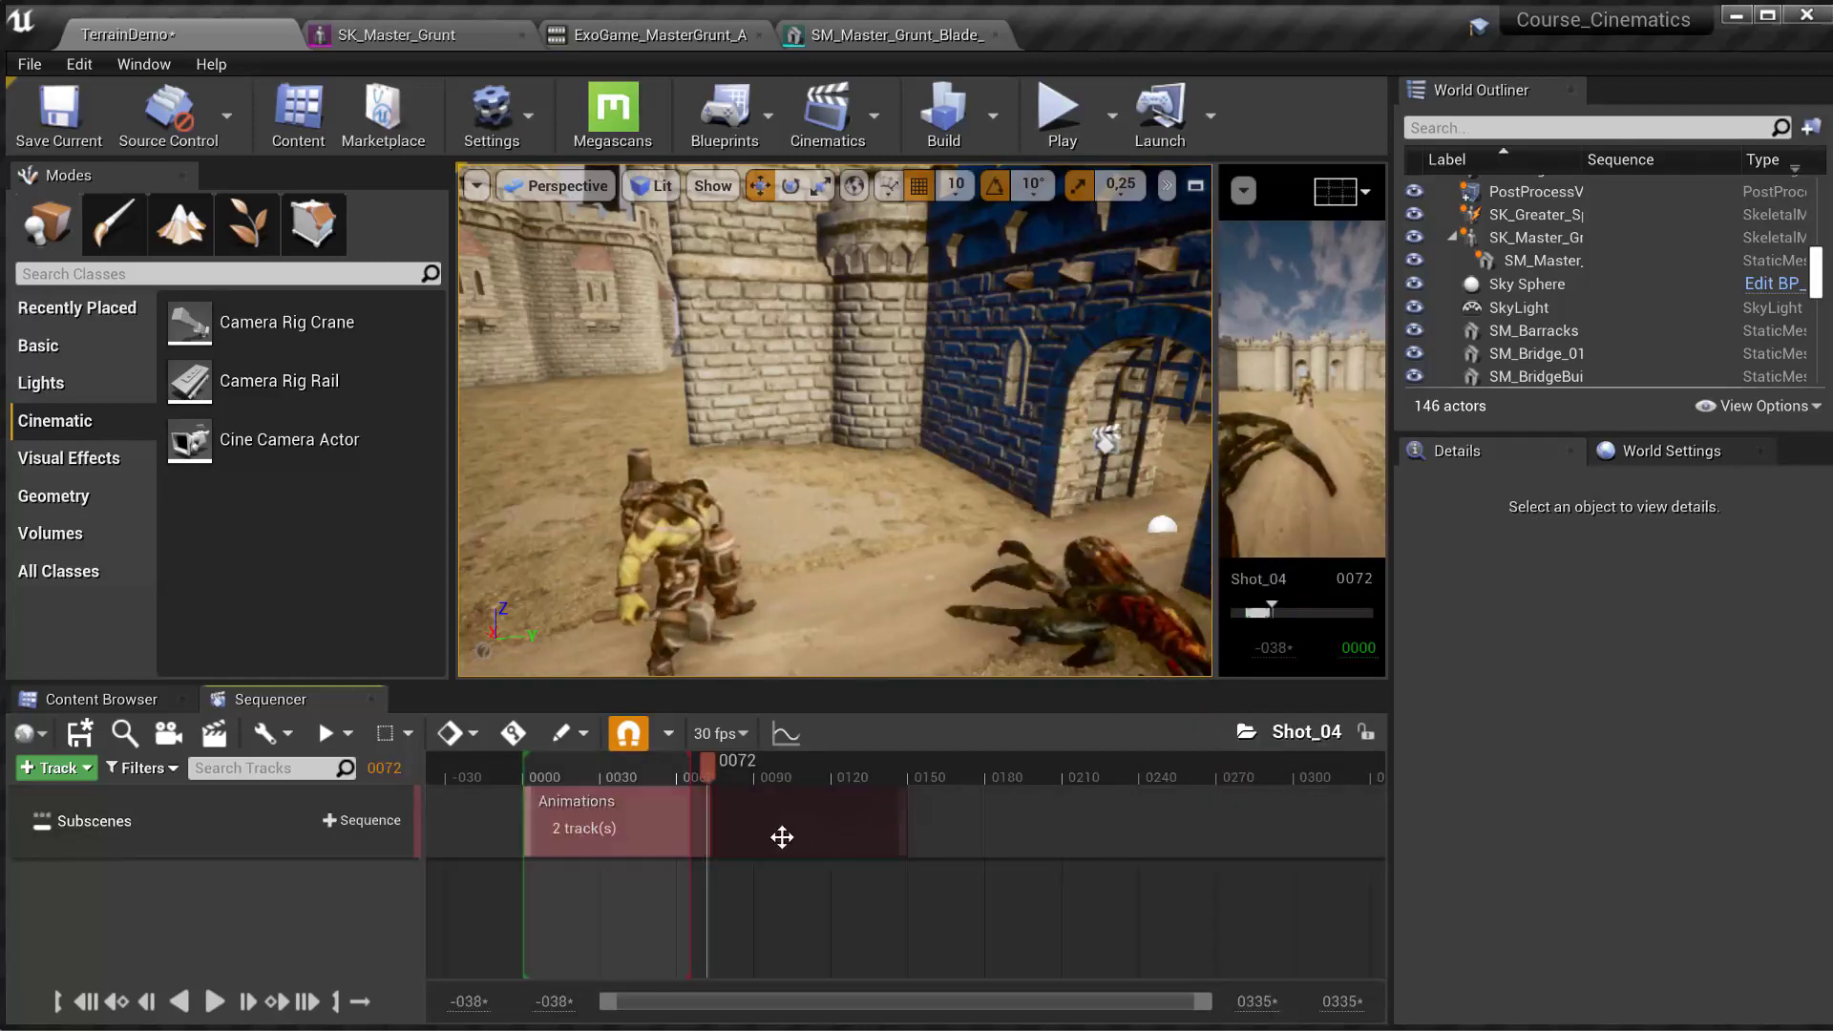
# - Set Shot_04's playback end to frame 73, matching the end of the Animations subsequence's active range
pyautogui.click(815, 836)
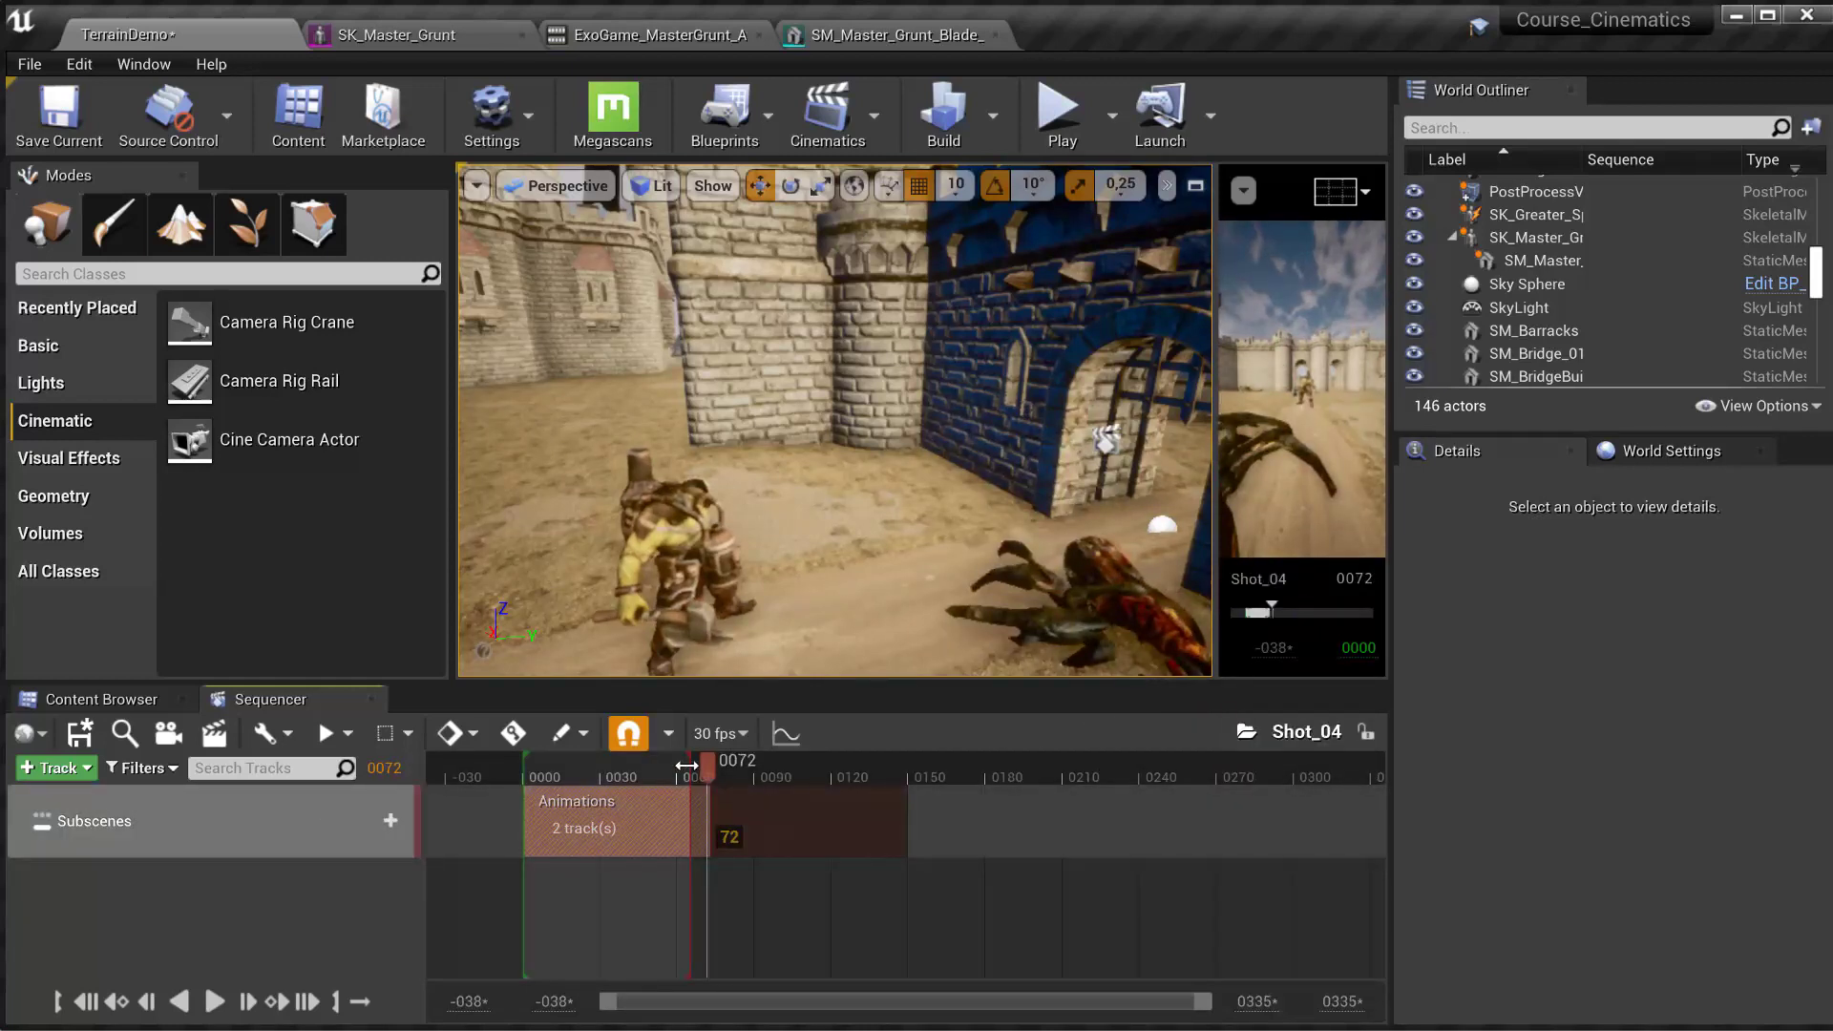
pyautogui.moveTo(687, 765); pyautogui.dragTo(712, 762)
pyautogui.keyDown('ctrl'); pyautogui.scroll(5, 726, 802); pyautogui.keyUp('ctrl')
pyautogui.click(703, 940)
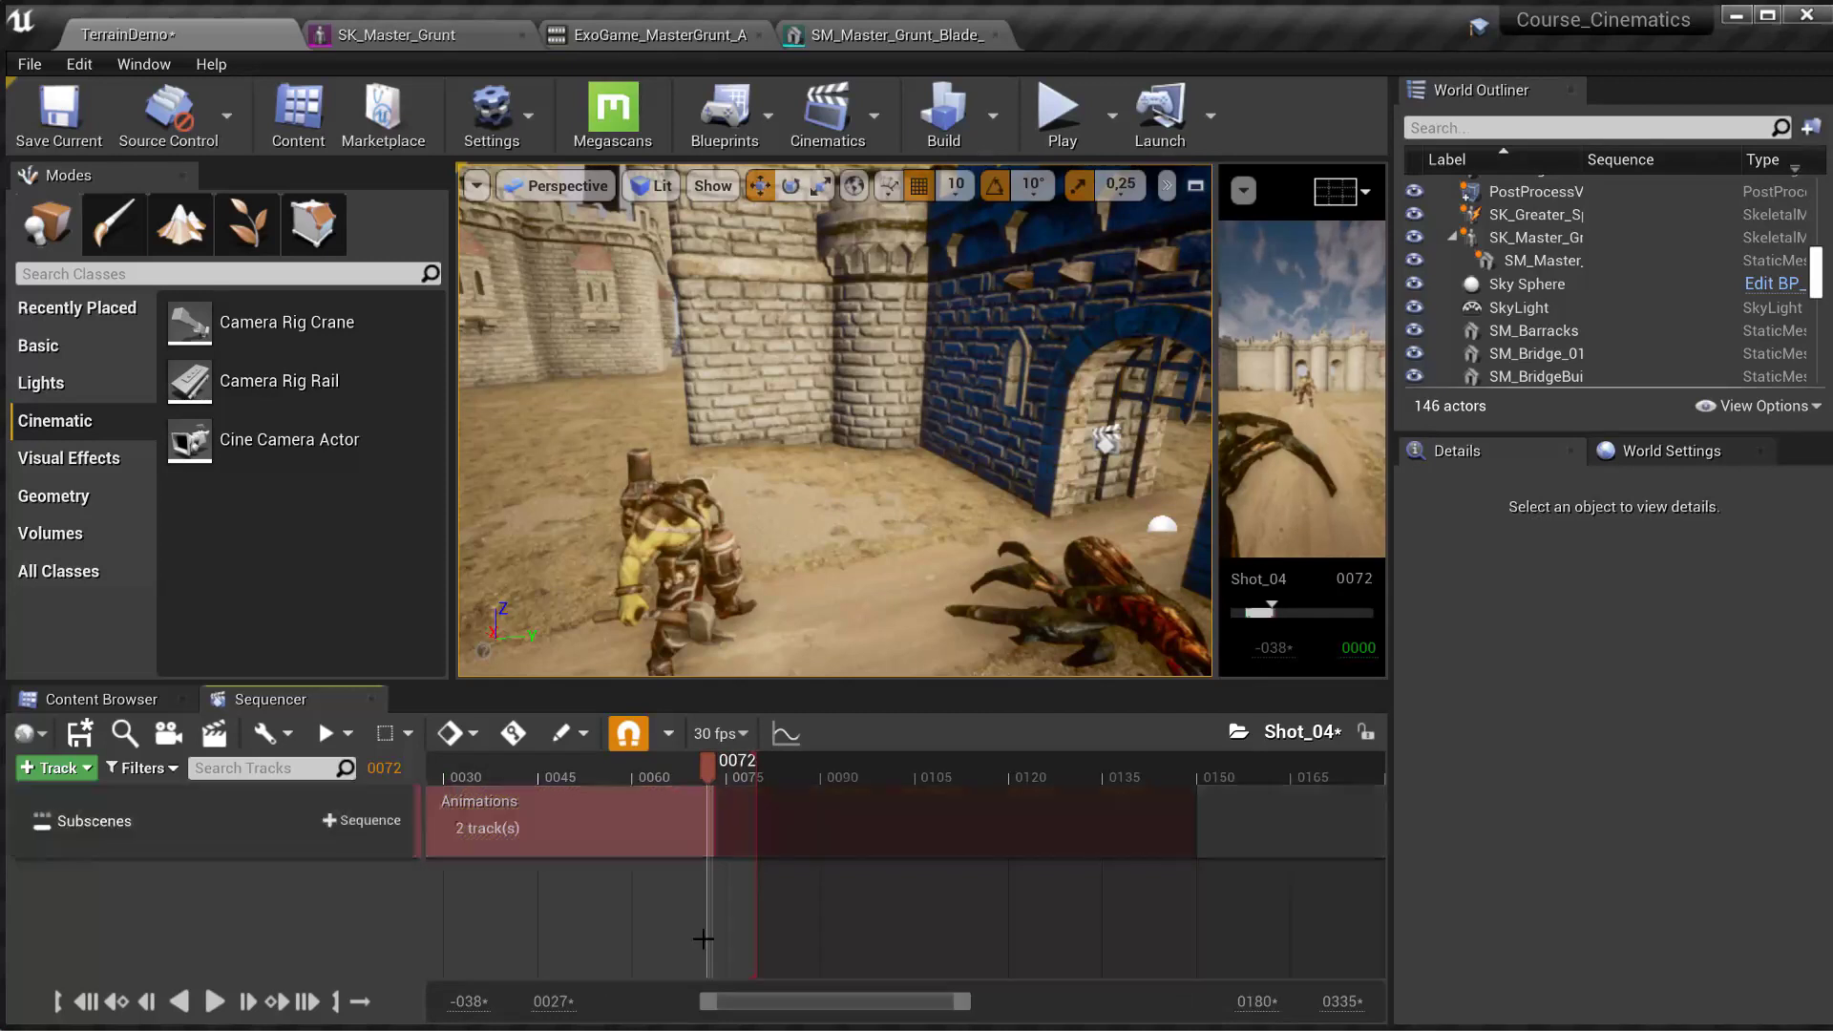
pyautogui.click(650, 838)
pyautogui.keyDown('ctrl'); pyautogui.scroll(-3, 675, 892); pyautogui.keyUp('ctrl')
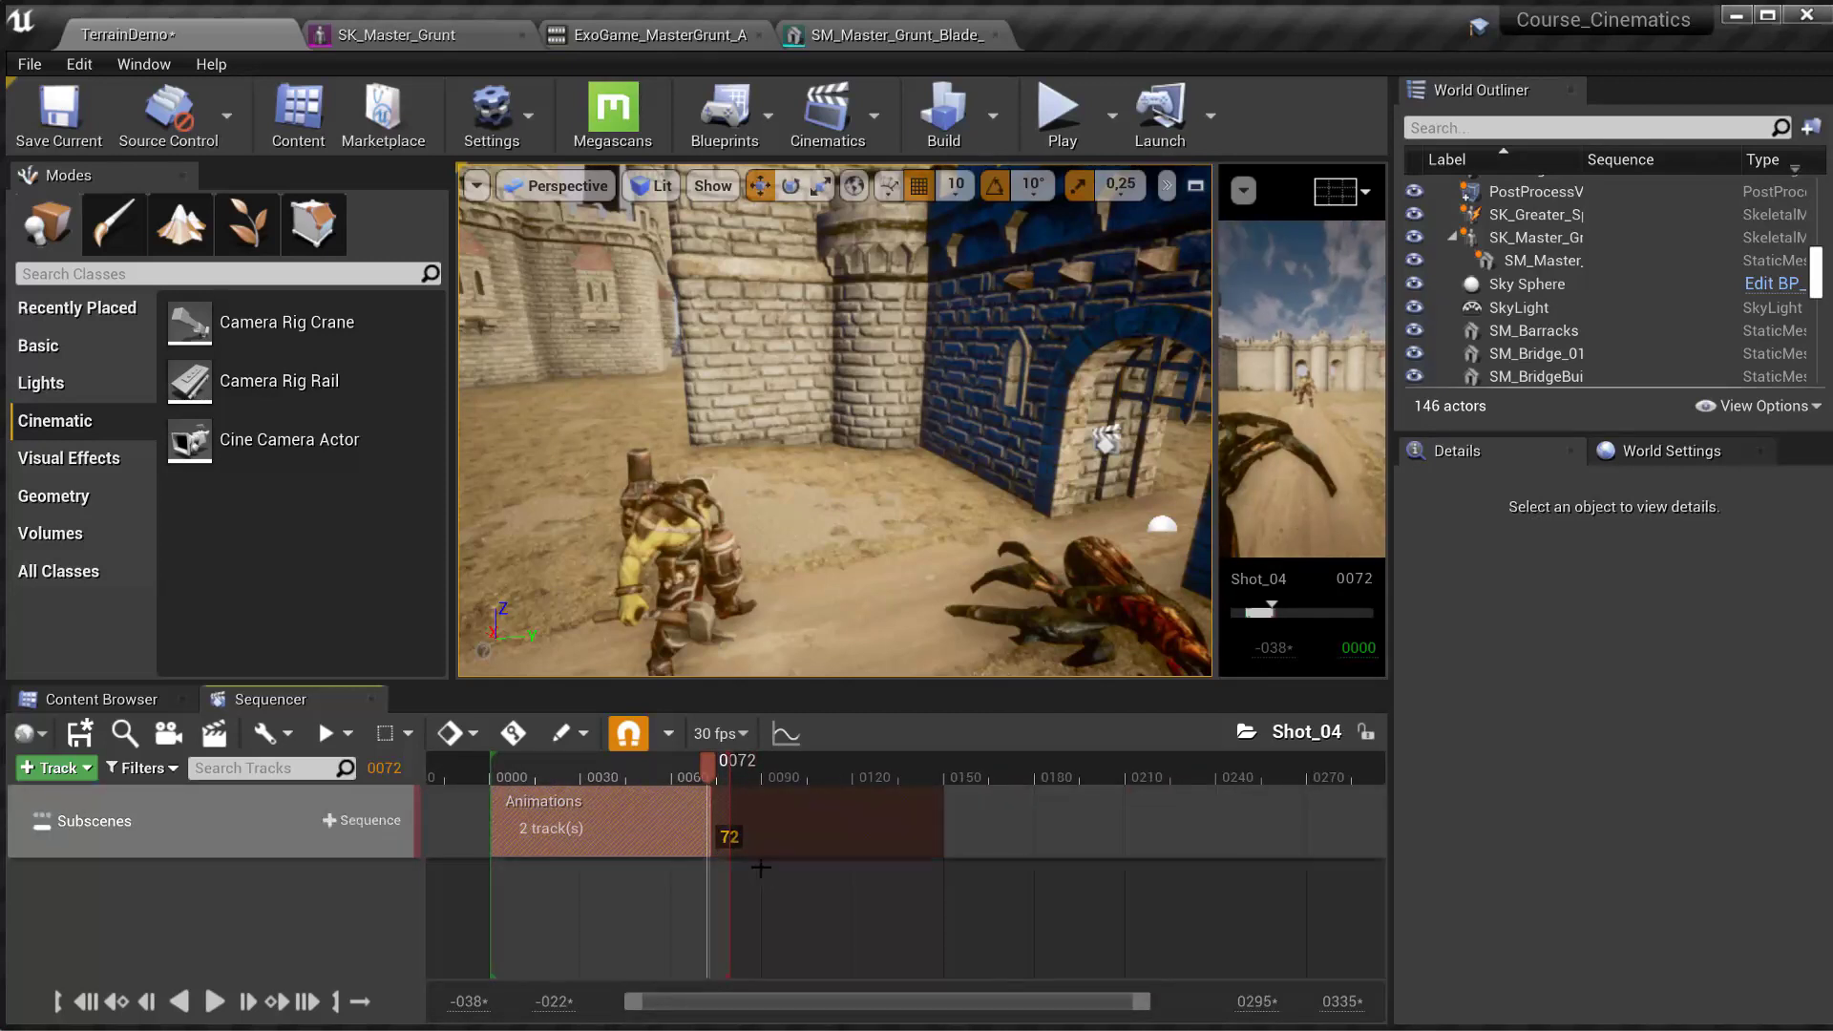
pyautogui.moveTo(707, 762)
pyautogui.mouseDown()
pyautogui.moveTo(583, 764)
pyautogui.moveTo(724, 771)
pyautogui.moveTo(667, 781)
pyautogui.mouseUp()
pyautogui.keyDown('ctrl'); pyautogui.scroll(3, 773, 783); pyautogui.keyUp('ctrl')
pyautogui.moveTo(795, 756); pyautogui.dragTo(760, 760)
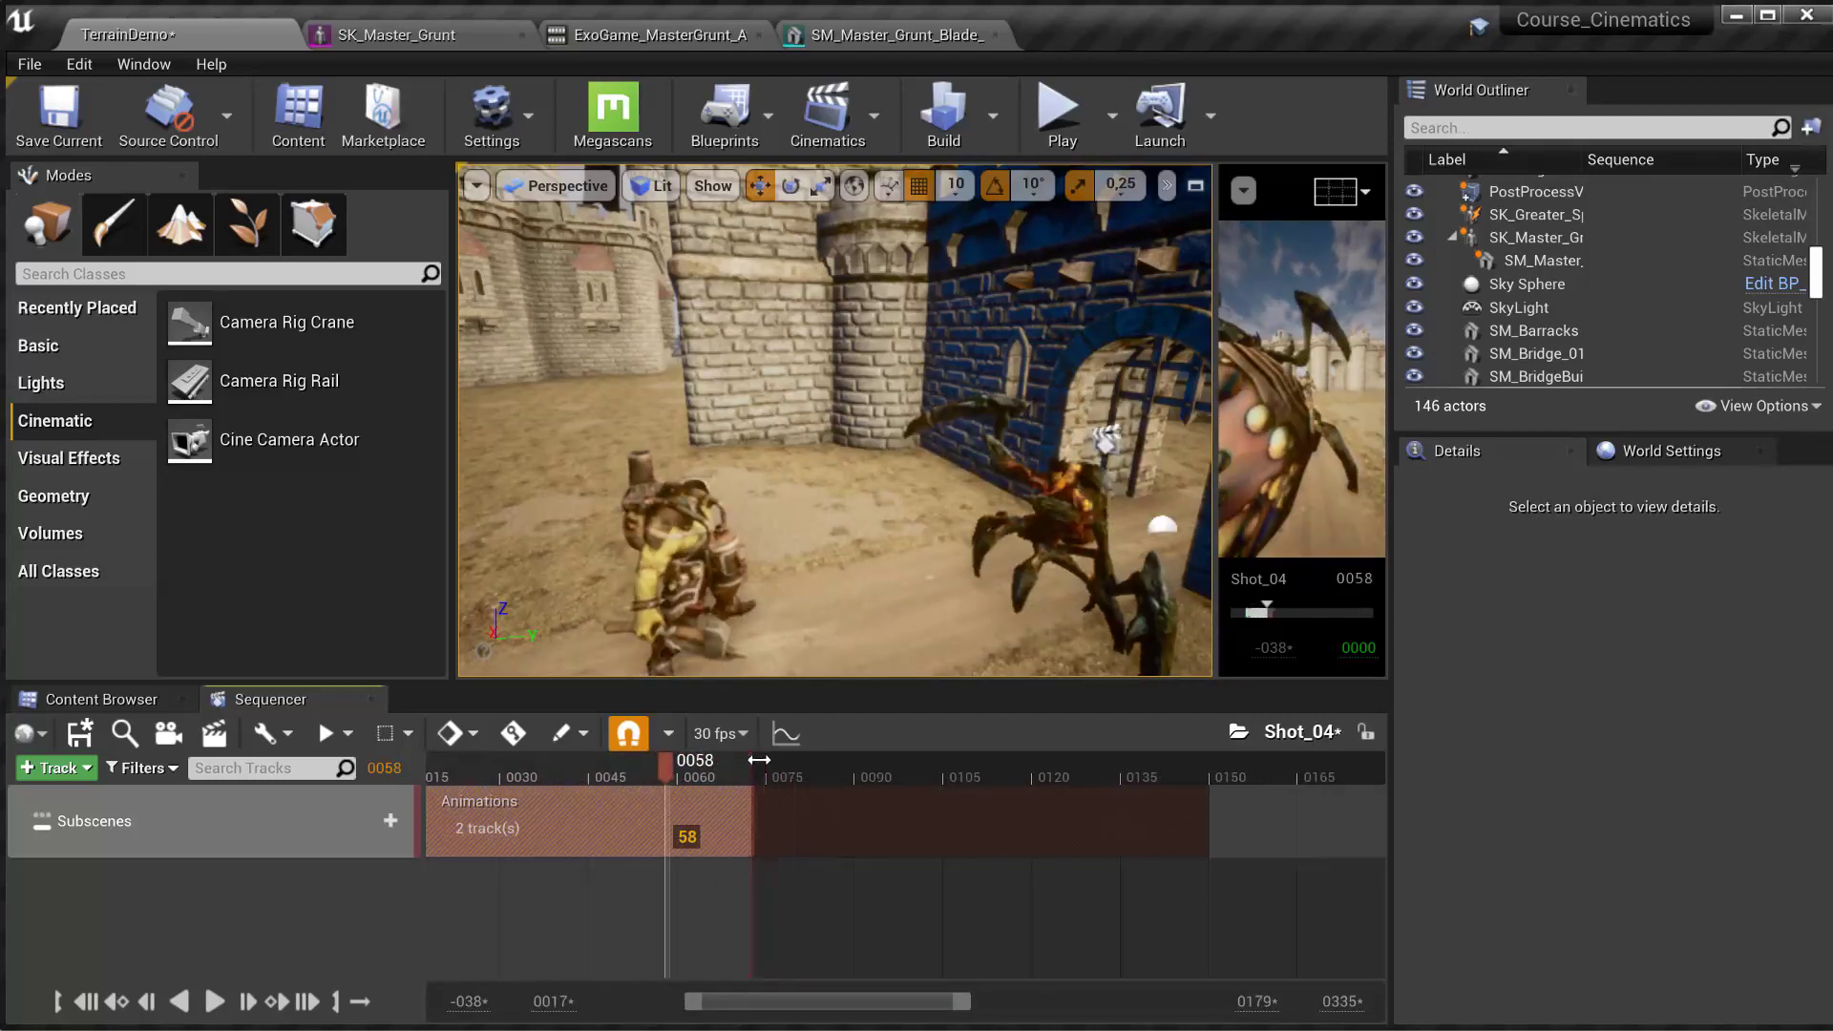
pyautogui.keyDown('ctrl'); pyautogui.scroll(10, 769, 827); pyautogui.keyUp('ctrl')
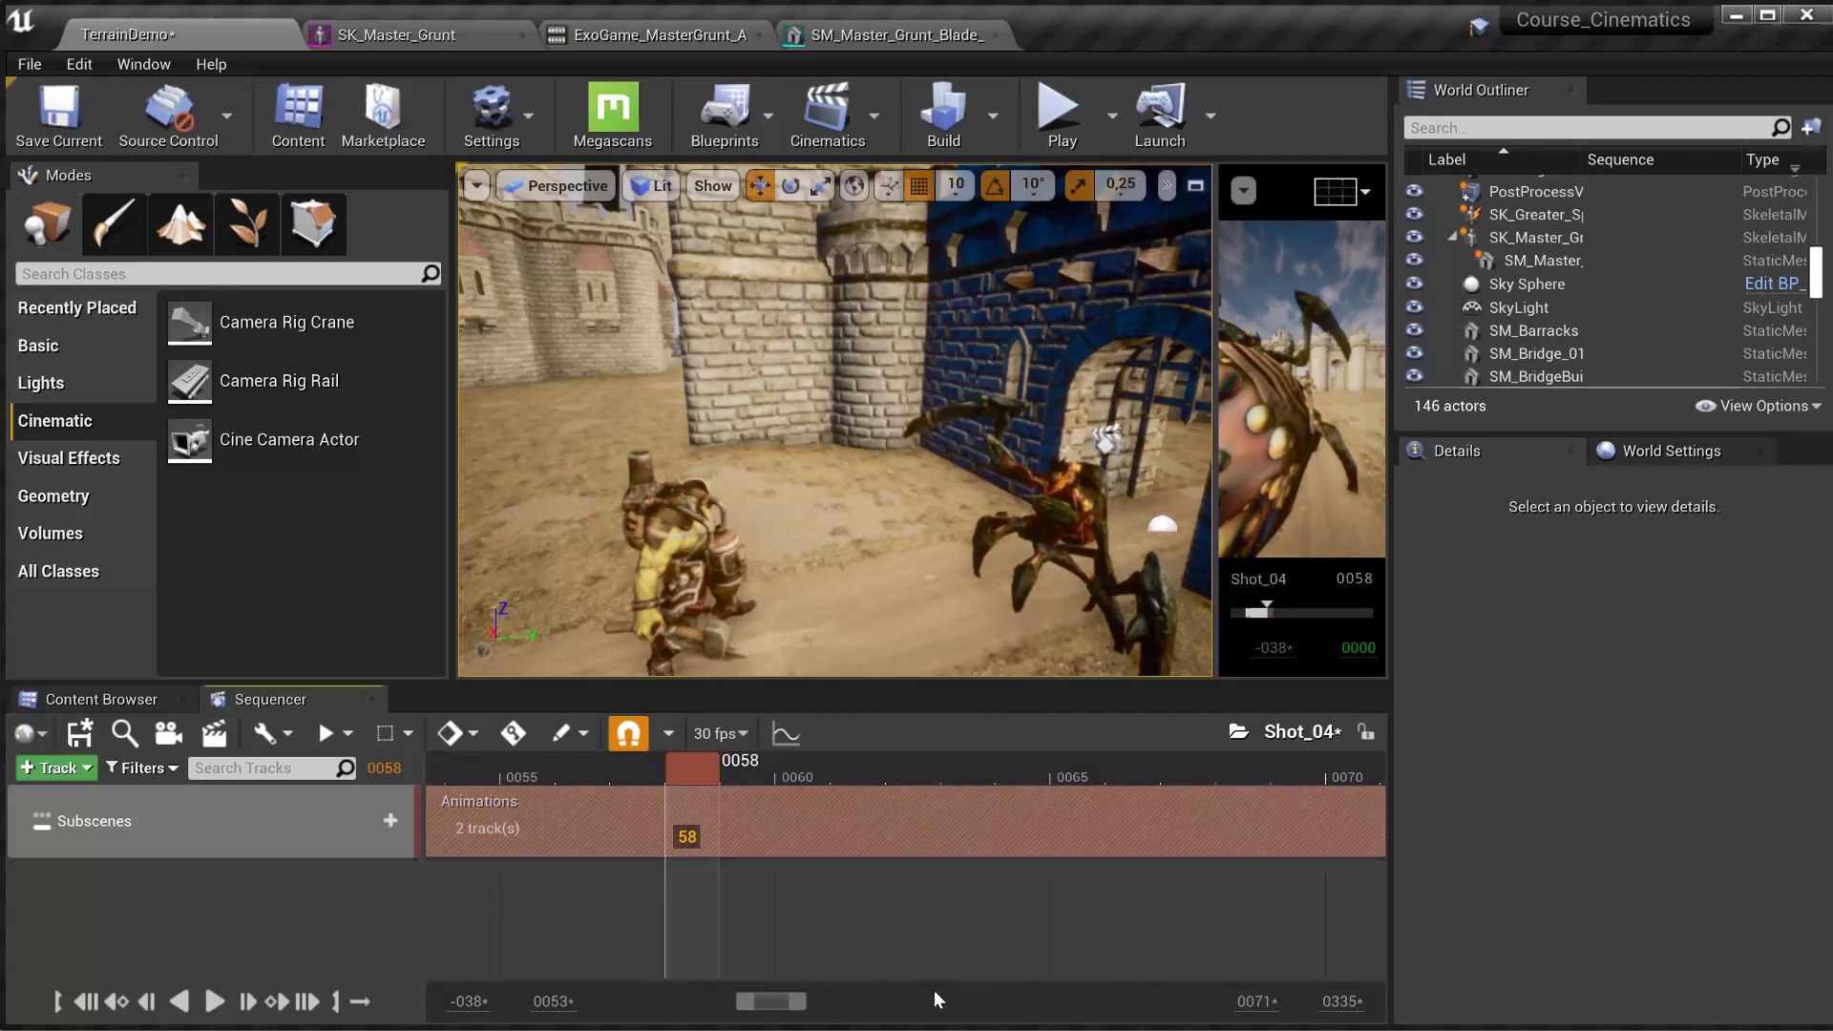
pyautogui.moveTo(772, 1010); pyautogui.dragTo(789, 1009)
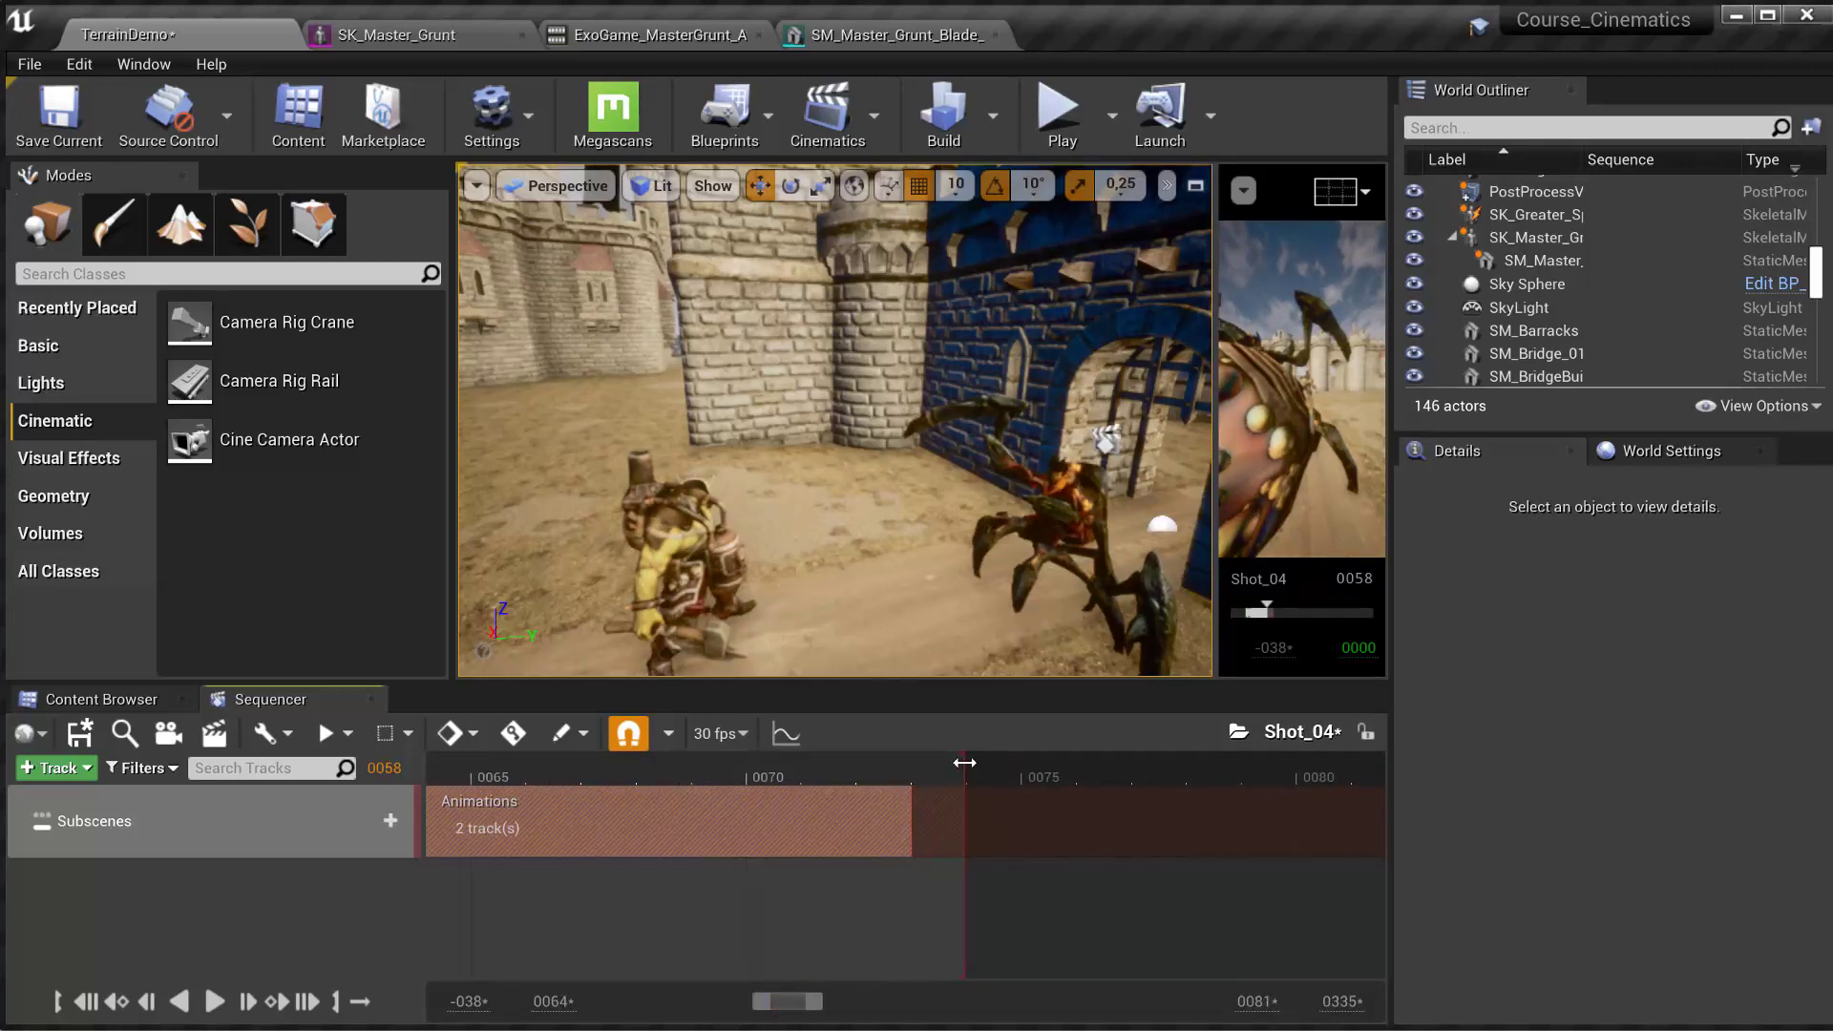
pyautogui.keyDown('ctrl'); pyautogui.scroll(-6, 839, 994); pyautogui.keyUp('ctrl')
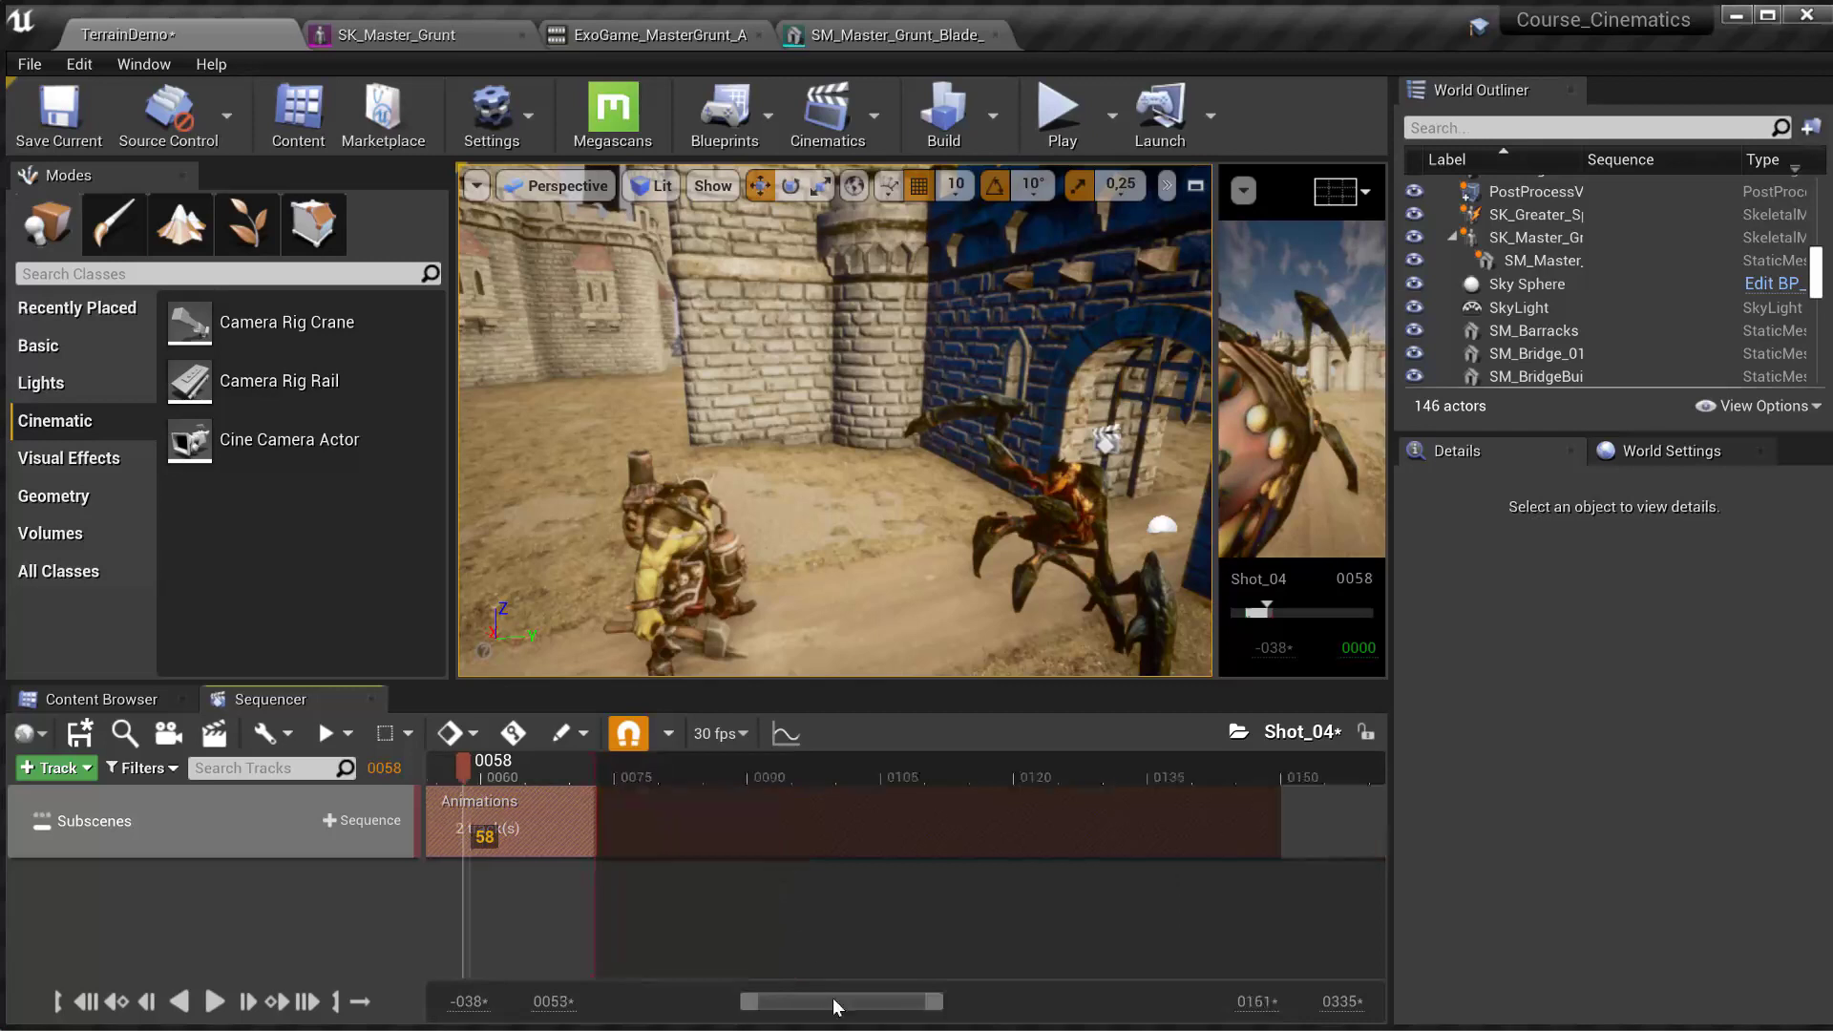
pyautogui.keyDown('ctrl'); pyautogui.scroll(-5, 833, 999); pyautogui.keyUp('ctrl')
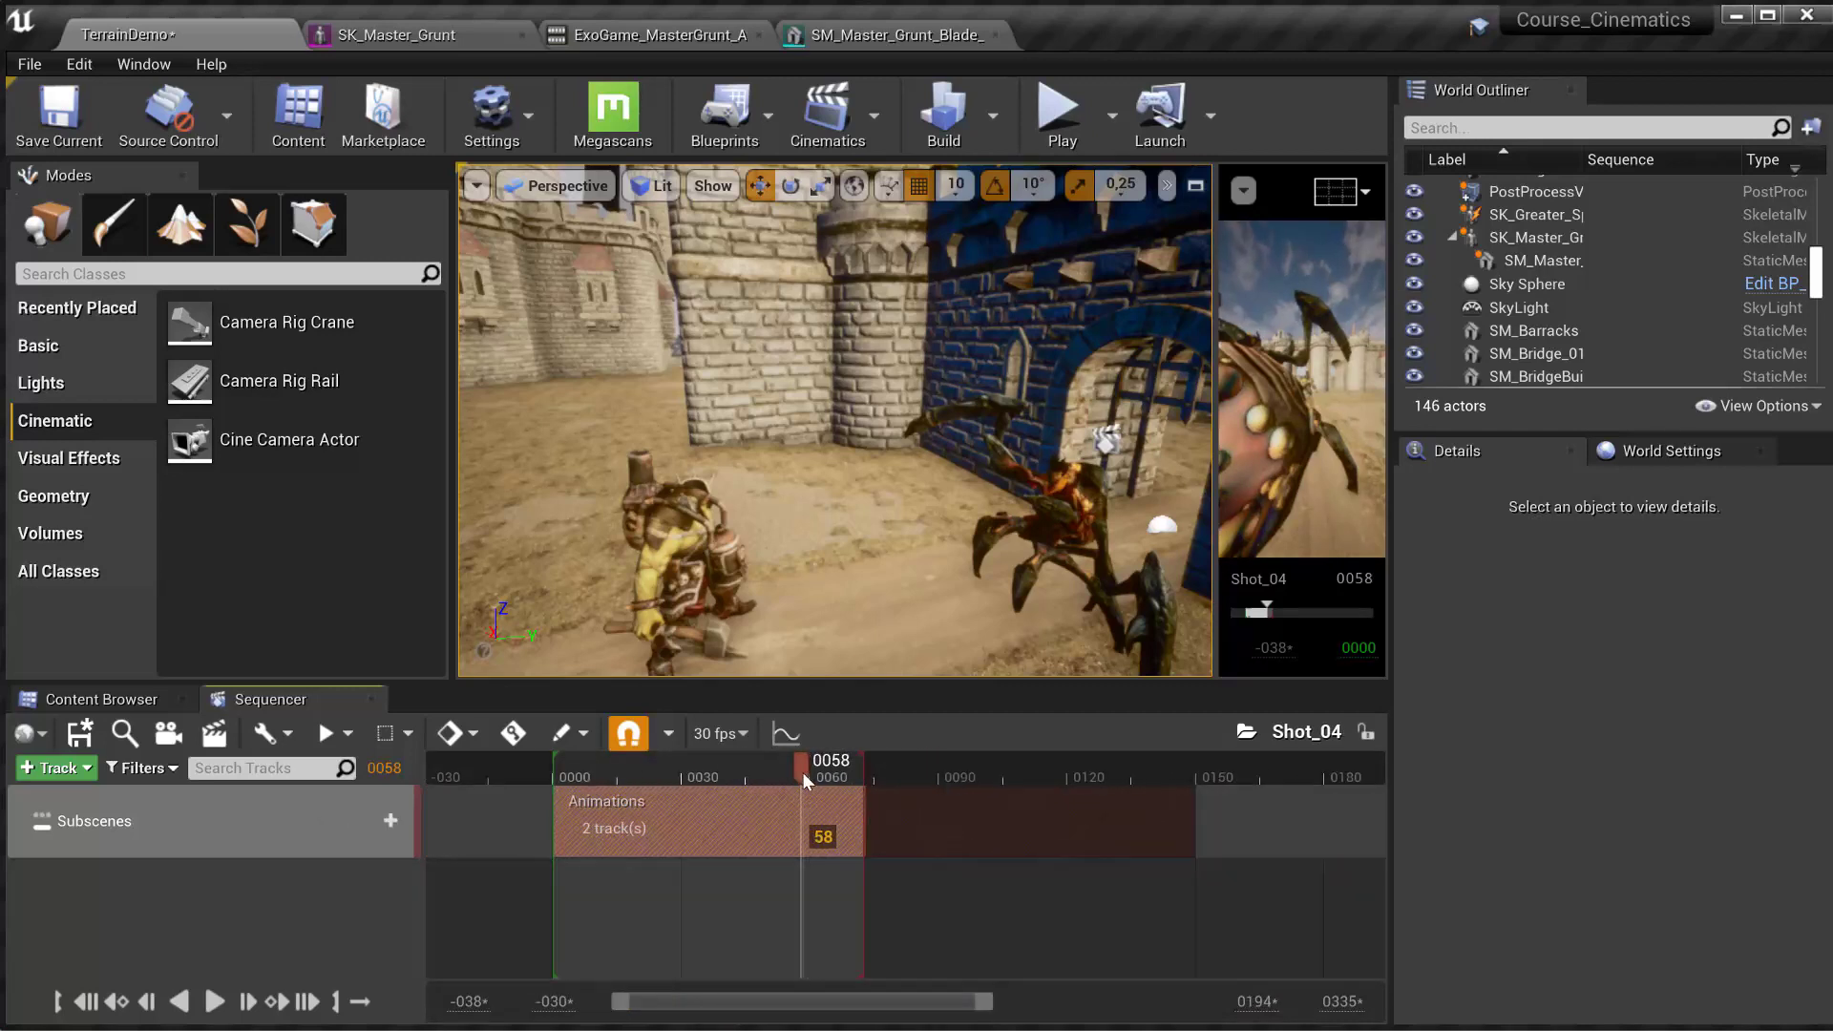
# - Play Shot_04 through to its end from two earlier points, and reframe the grunt and the dead spider
pyautogui.moveTo(803, 773); pyautogui.dragTo(713, 773)
pyautogui.press('space')
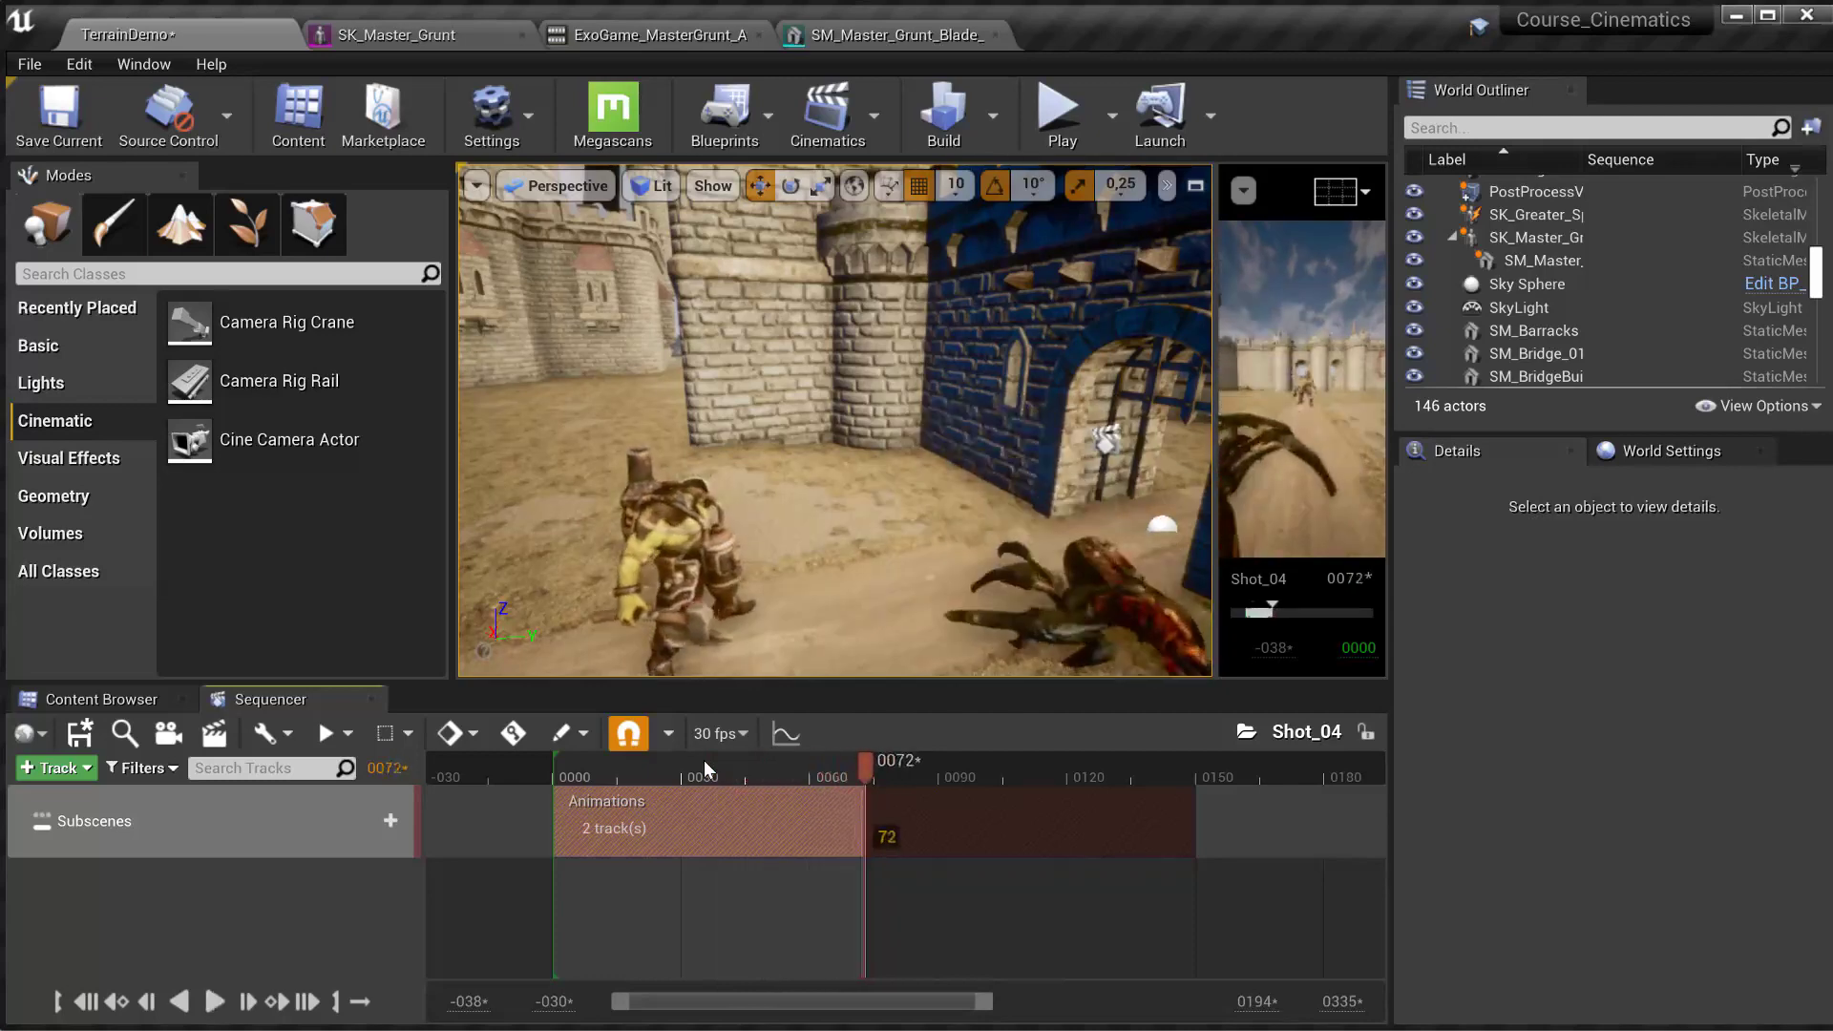
pyautogui.click(656, 771)
pyautogui.press('space')
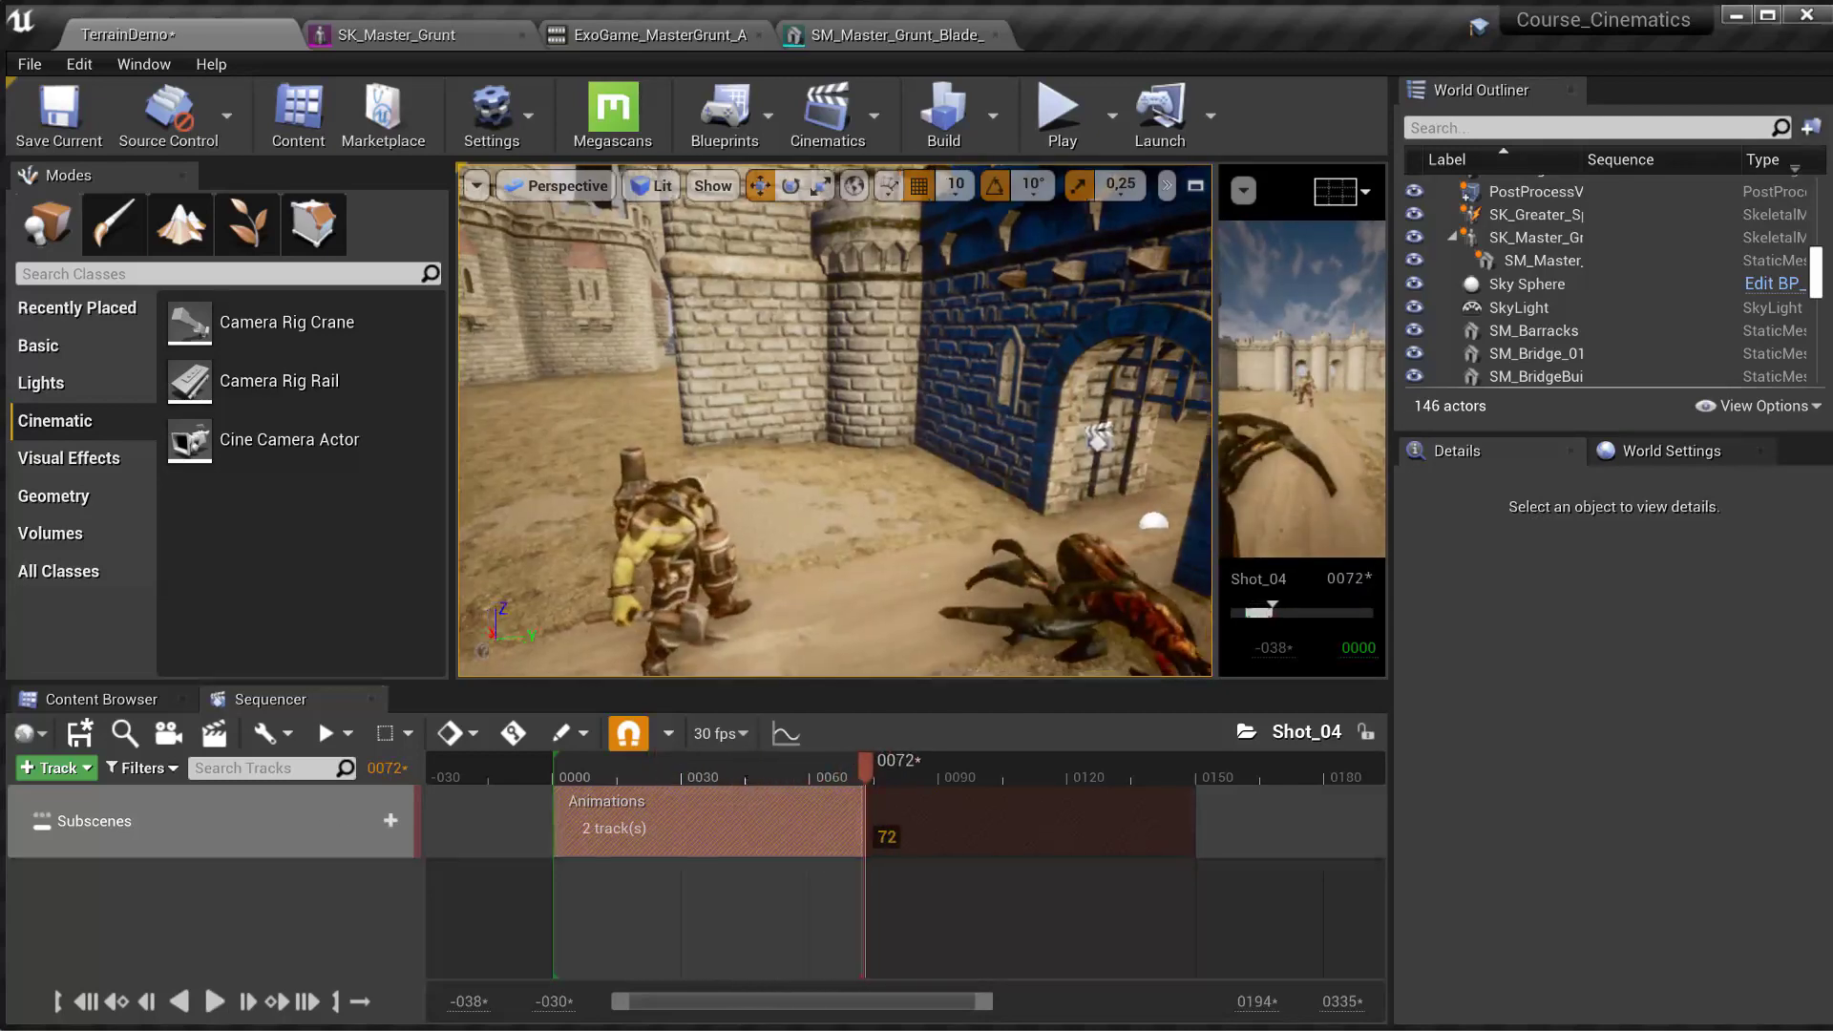
pyautogui.moveTo(835, 420); pyautogui.dragTo(783, 420, button='right')
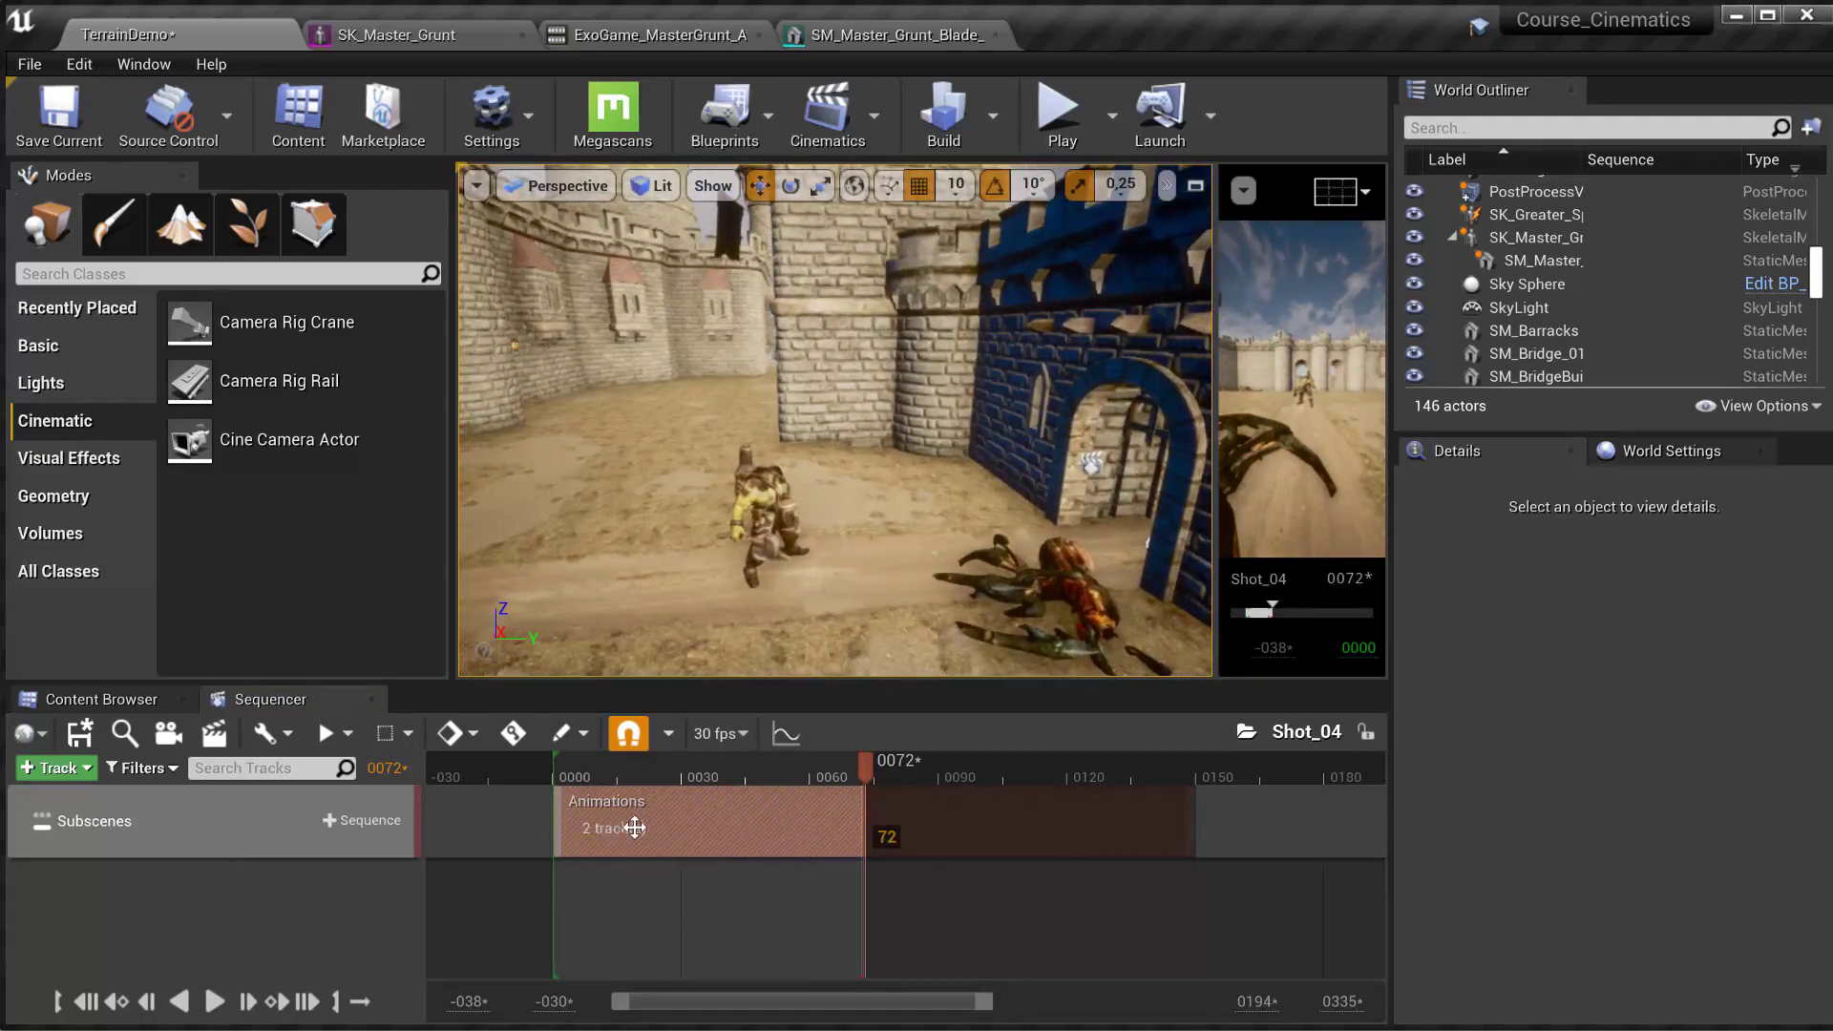
# - Open the Animations subsequence to review the spider and grunt tracks, and return to Shot_04
pyautogui.doubleClick(677, 844)
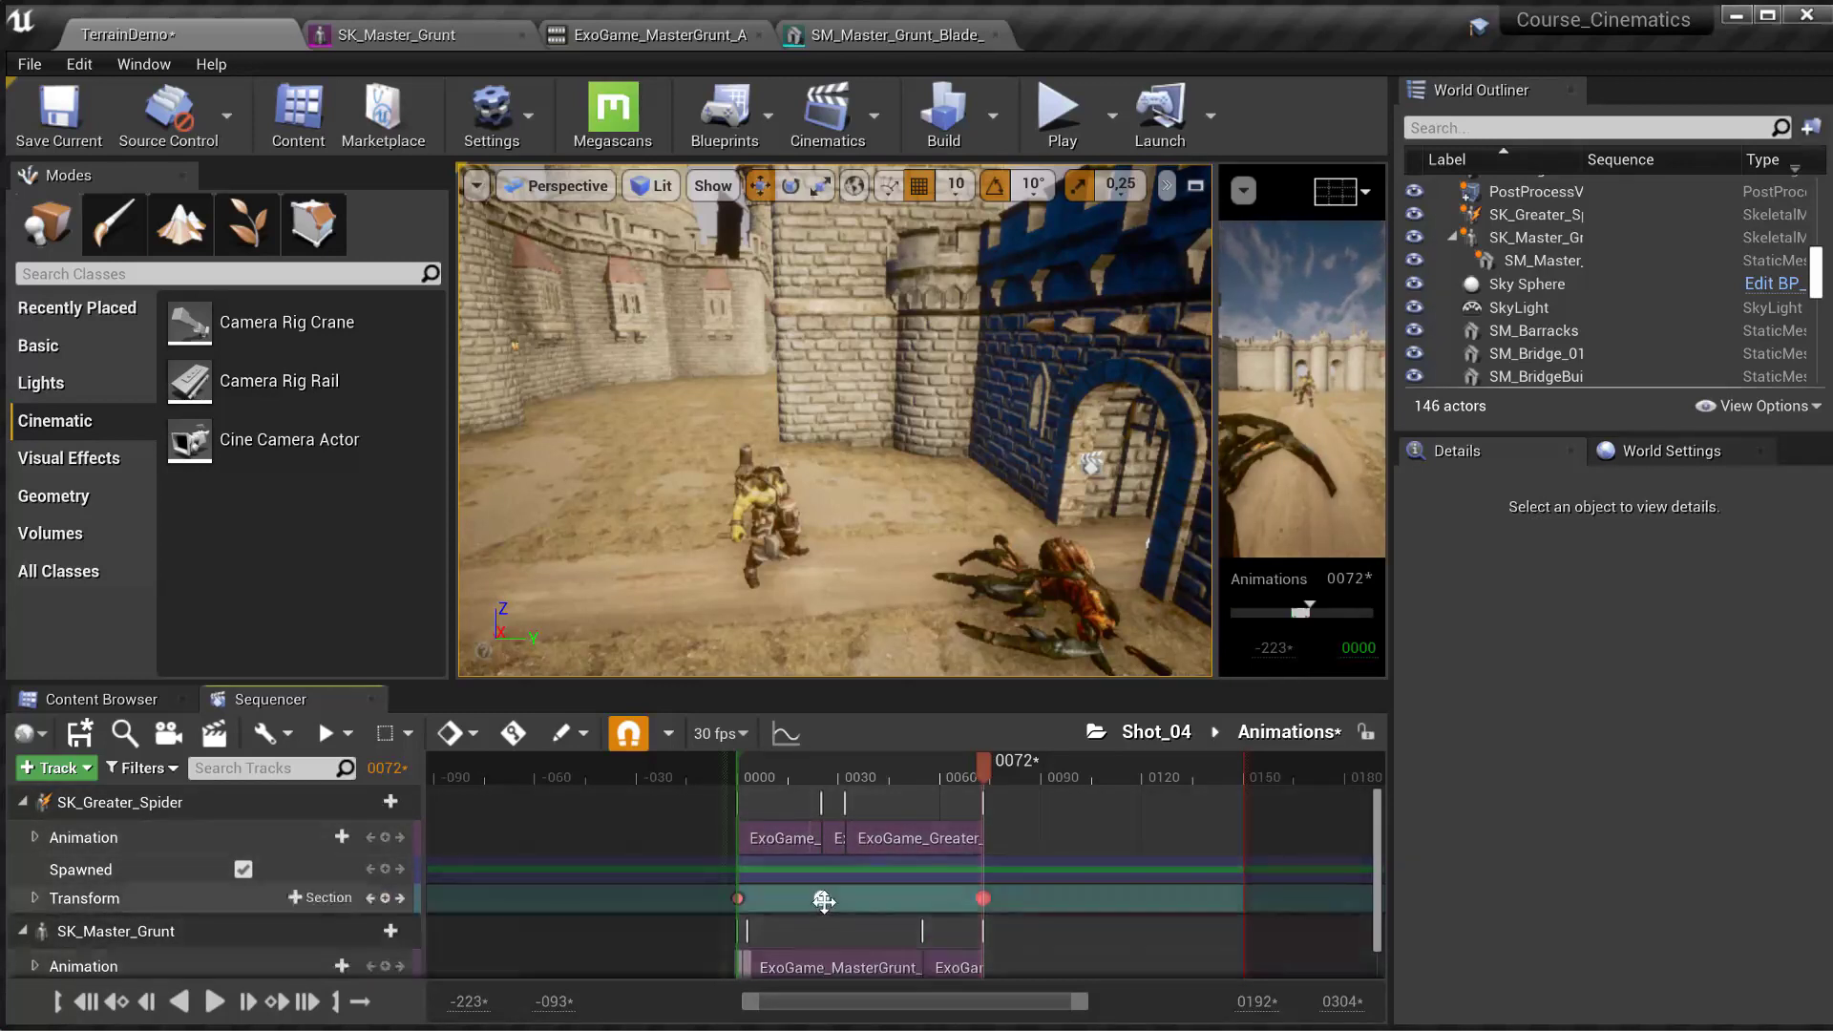
pyautogui.scroll(-1, 819, 911)
pyautogui.scroll(1, 821, 912)
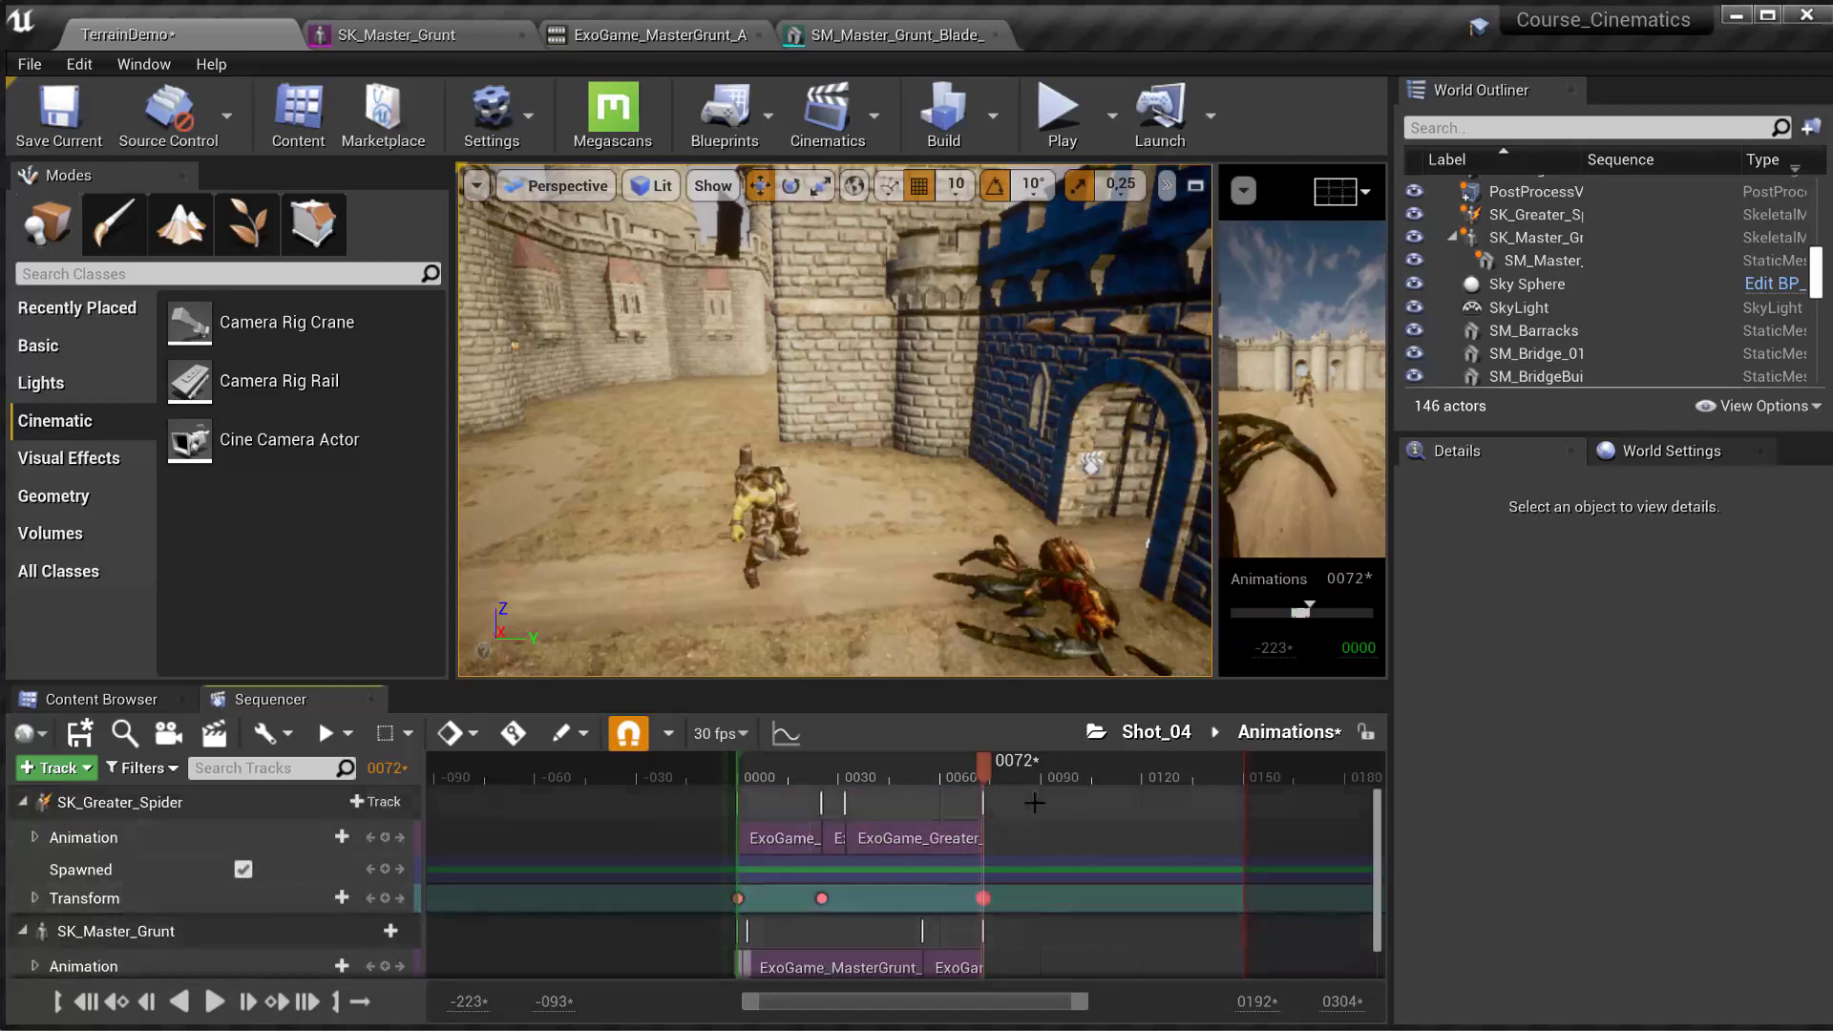
pyautogui.click(1176, 742)
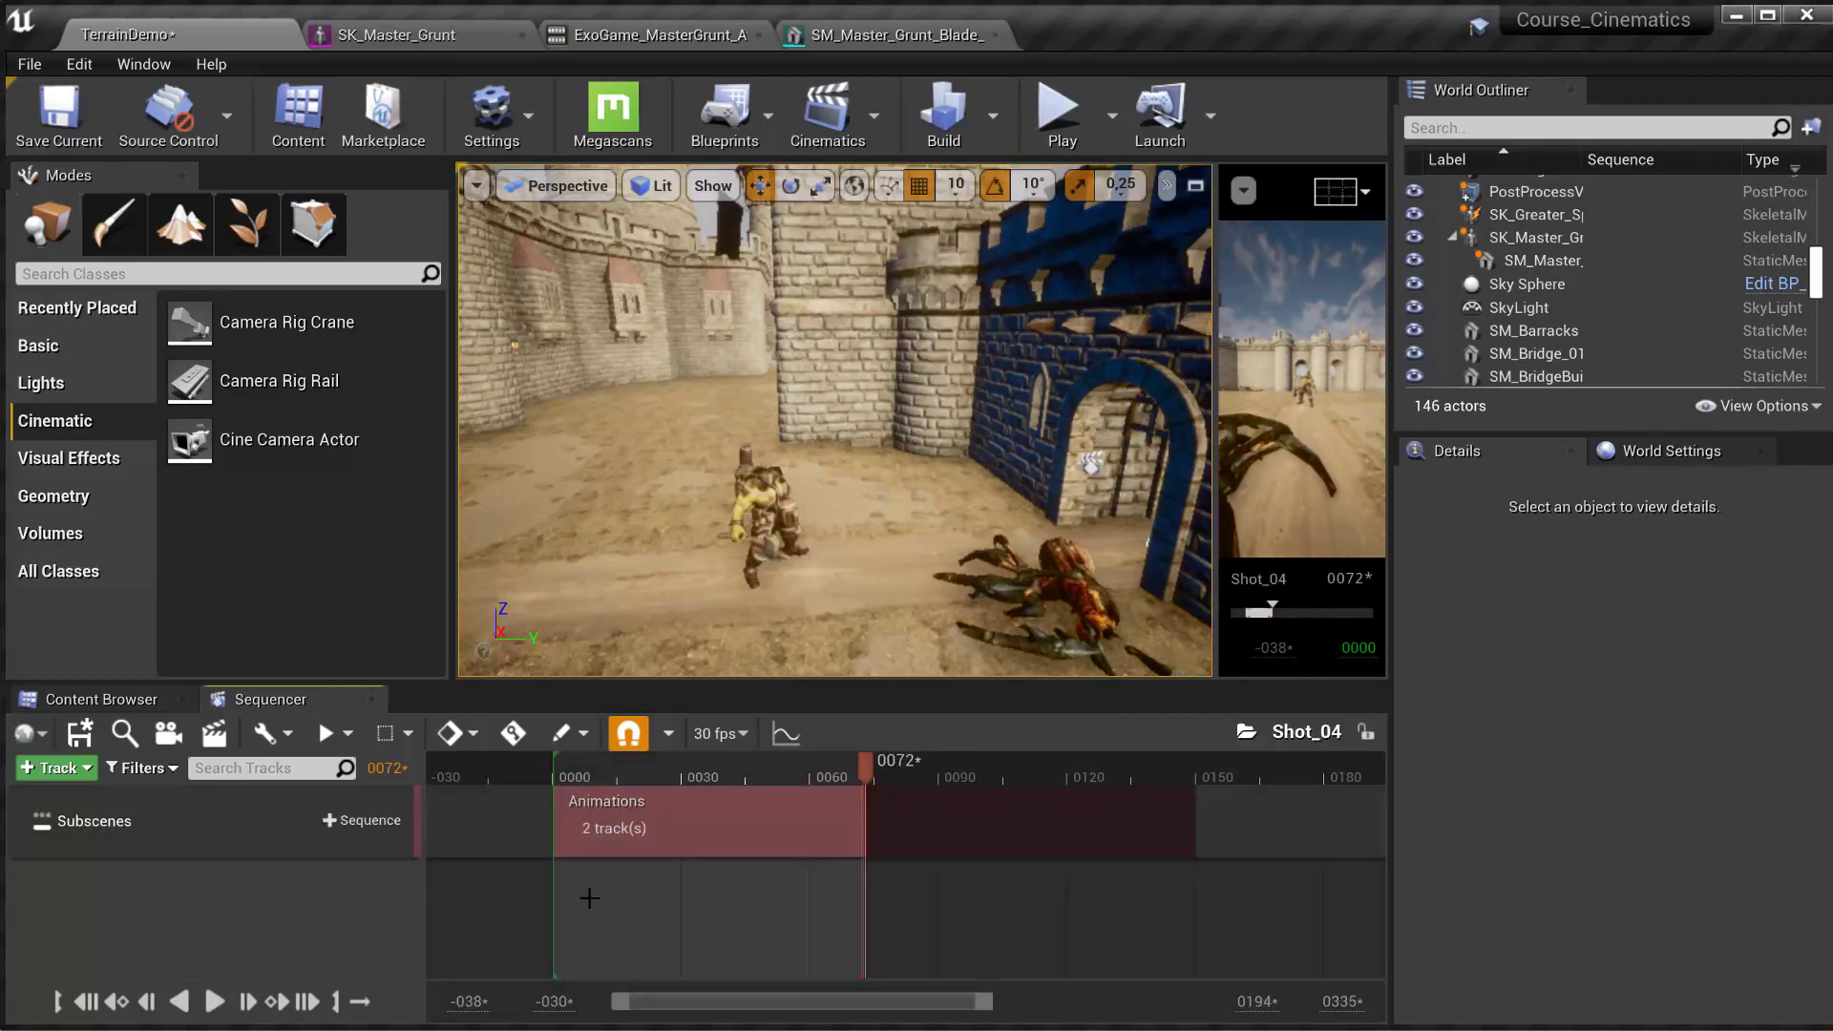